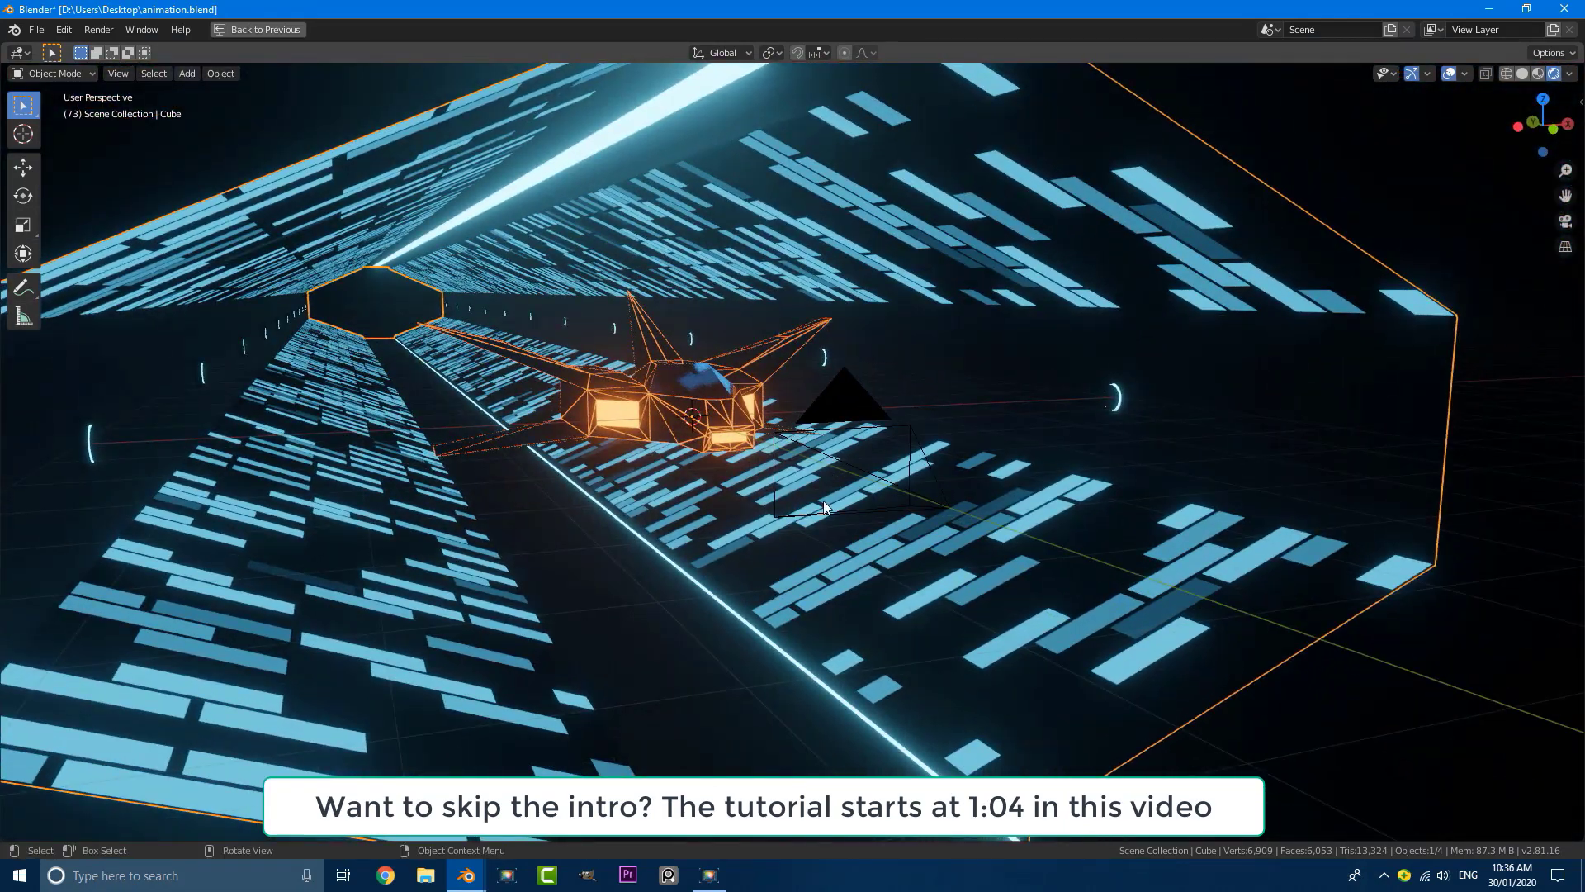
# Step: Examine the finished tunnel model from several angles in rendered and solid shading, including its fully selected mesh in Edit Mode
pyautogui.scroll(-5, 752, 493)
pyautogui.scroll(2, 827, 637)
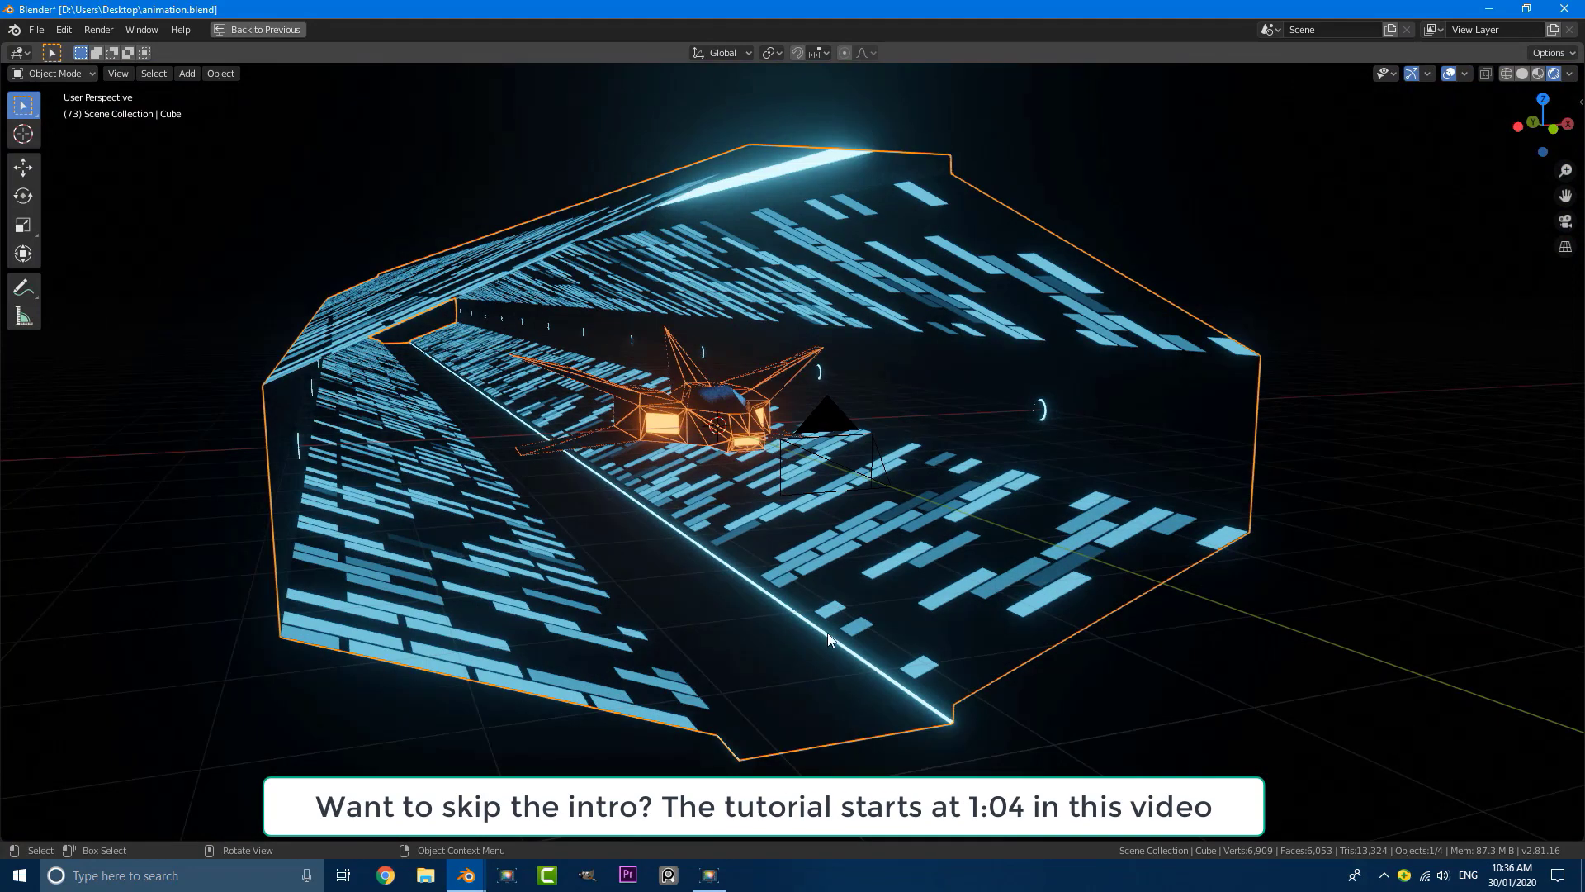
pyautogui.press('z')
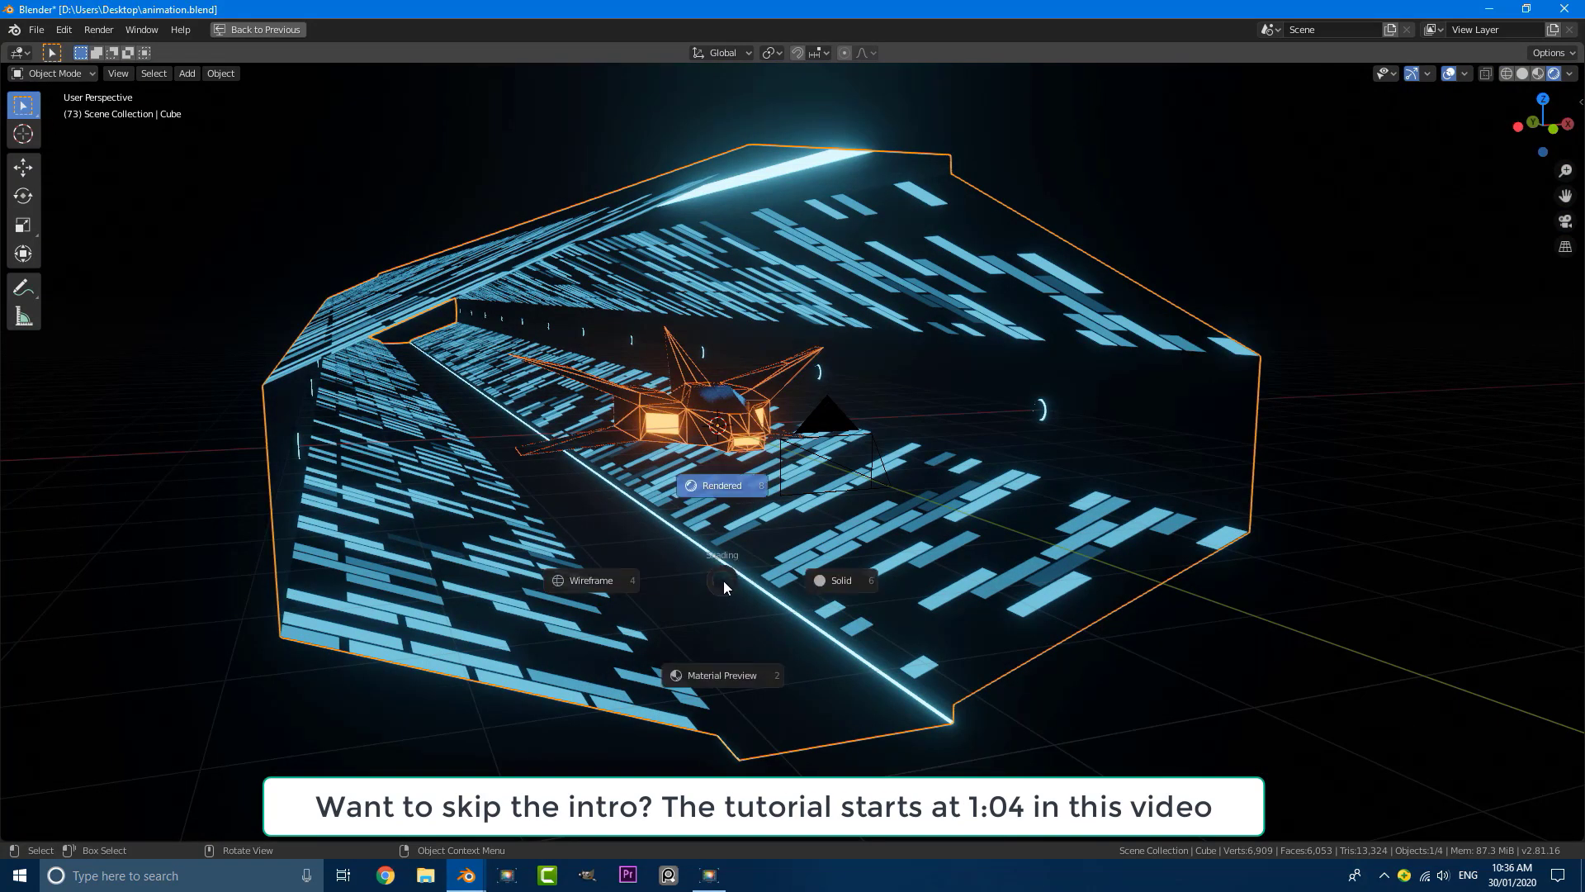
pyautogui.click(834, 569)
pyautogui.scroll(-4, 652, 470)
pyautogui.moveTo(624, 433); pyautogui.dragTo(754, 463, button='middle')
pyautogui.press('Tab')
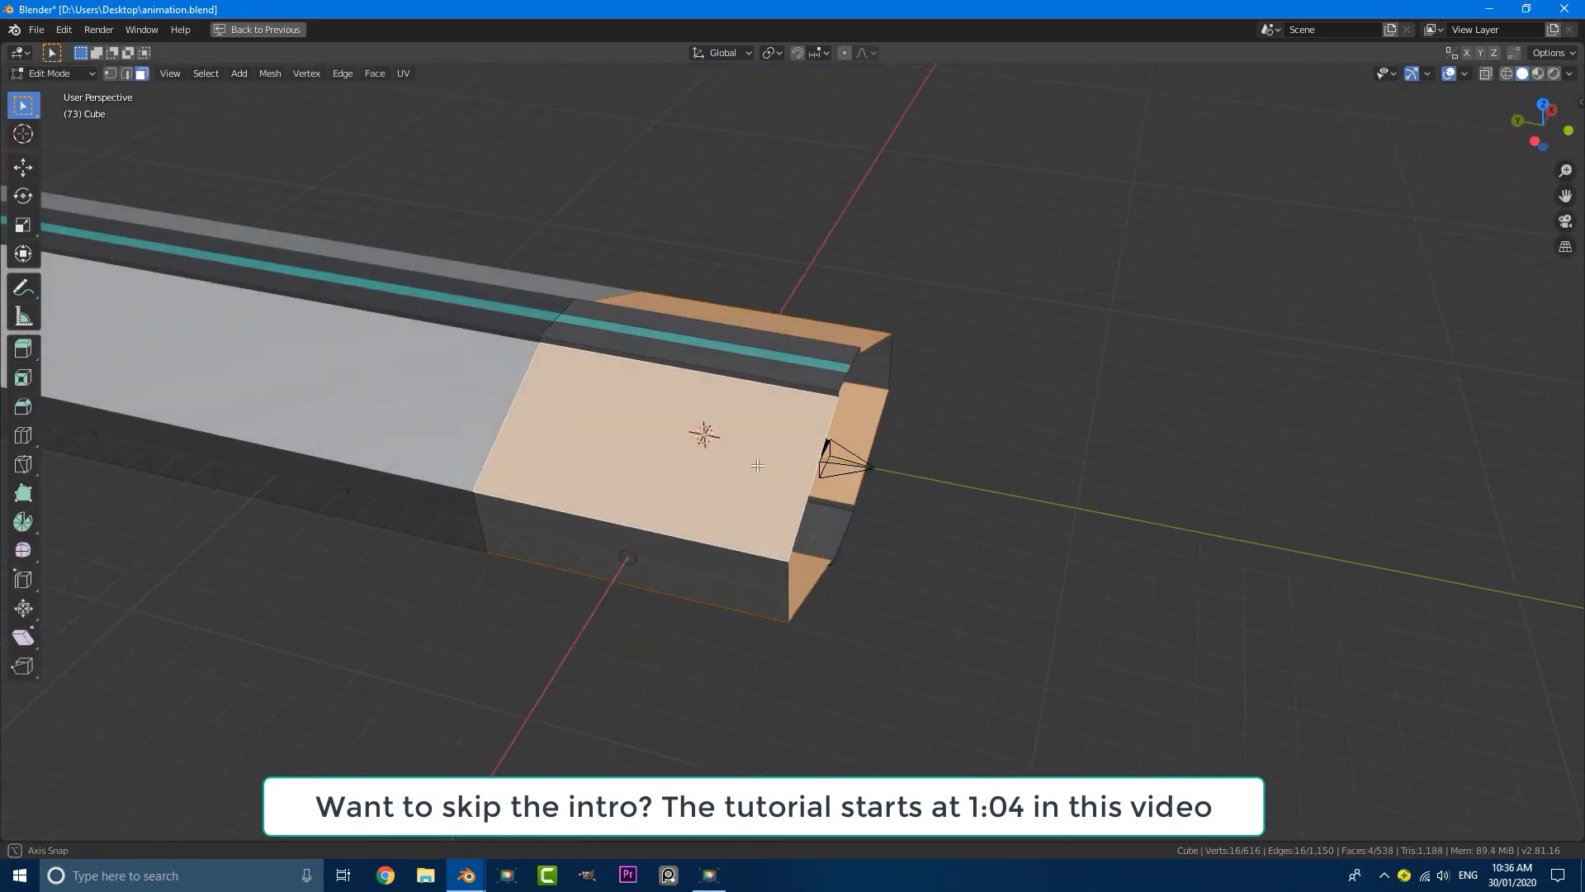
pyautogui.press('a')
pyautogui.moveTo(895, 453); pyautogui.dragTo(767, 438, button='middle')
pyautogui.scroll(3, 768, 439)
pyautogui.scroll(3, 862, 416)
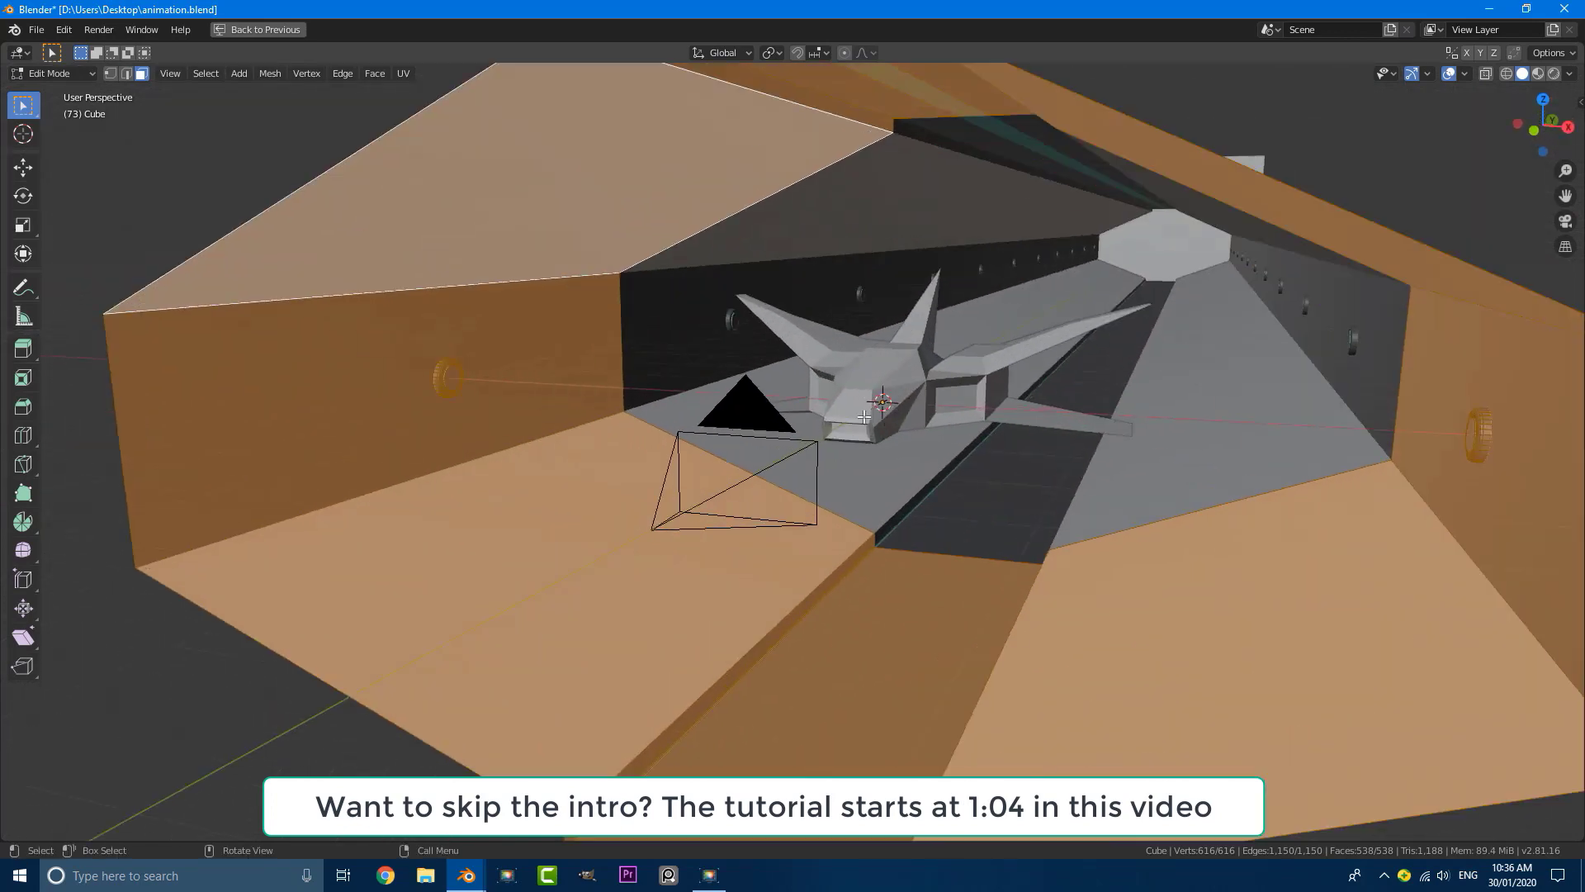
# Step: Examine the spaceship inside the tunnel from several angles, including a brief look at its mesh in Edit Mode
pyautogui.press('Tab')
pyautogui.click(896, 410)
pyautogui.moveTo(896, 410); pyautogui.dragTo(695, 431, button='middle')
pyautogui.press('Tab')
pyautogui.press('Tab')
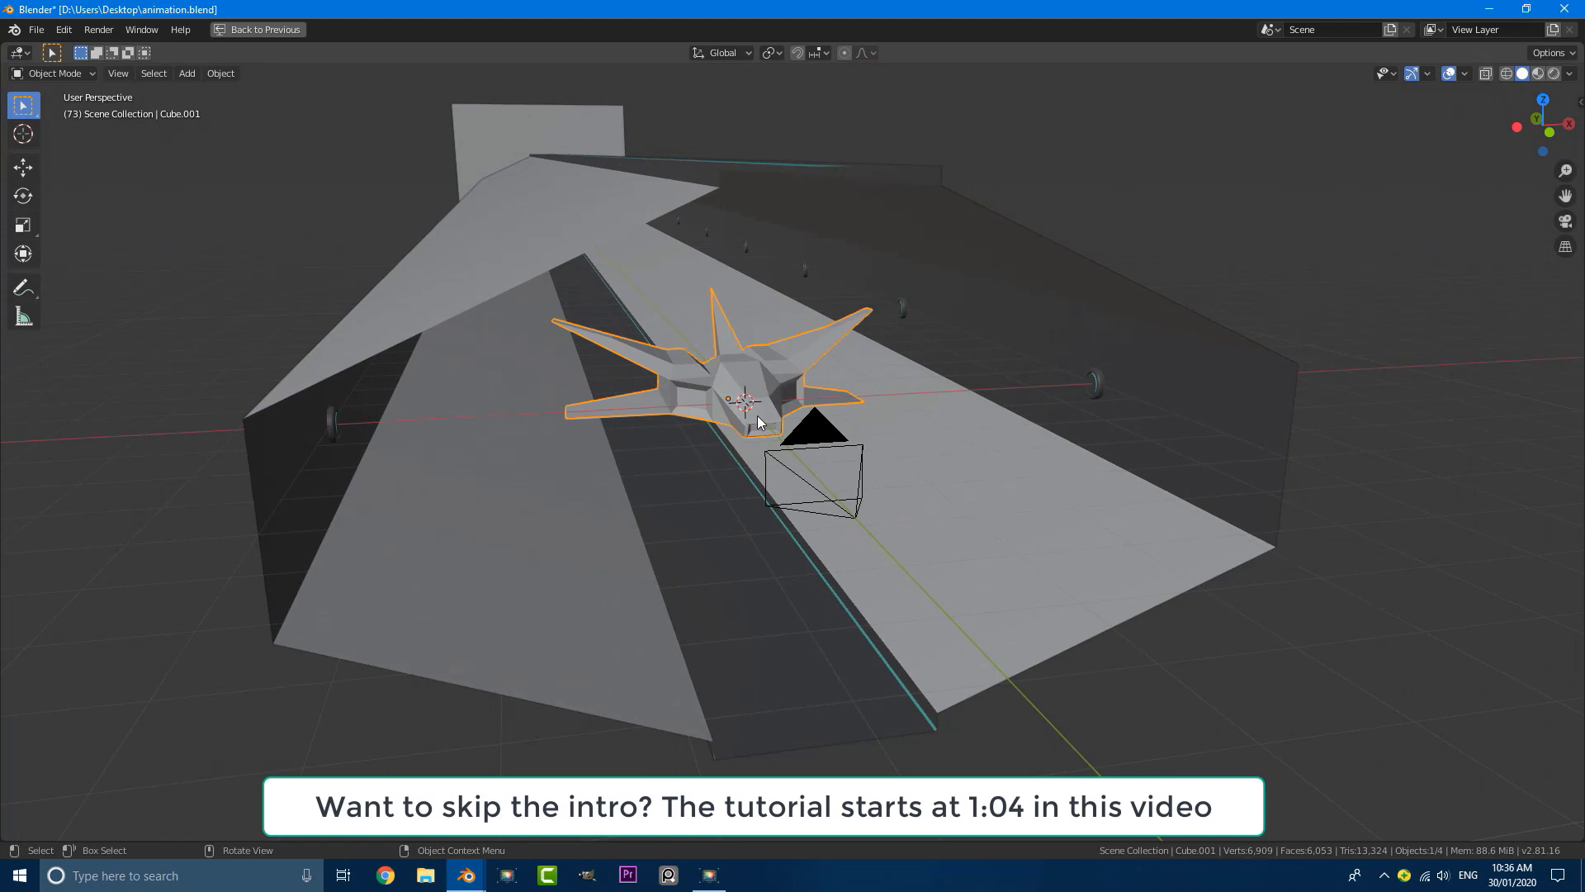
pyautogui.scroll(-3, 757, 416)
pyautogui.moveTo(892, 420)
pyautogui.mouseDown(button='middle')
pyautogui.moveTo(829, 418)
pyautogui.moveTo(881, 407)
pyautogui.mouseUp(button='middle')
pyautogui.scroll(2, 881, 408)
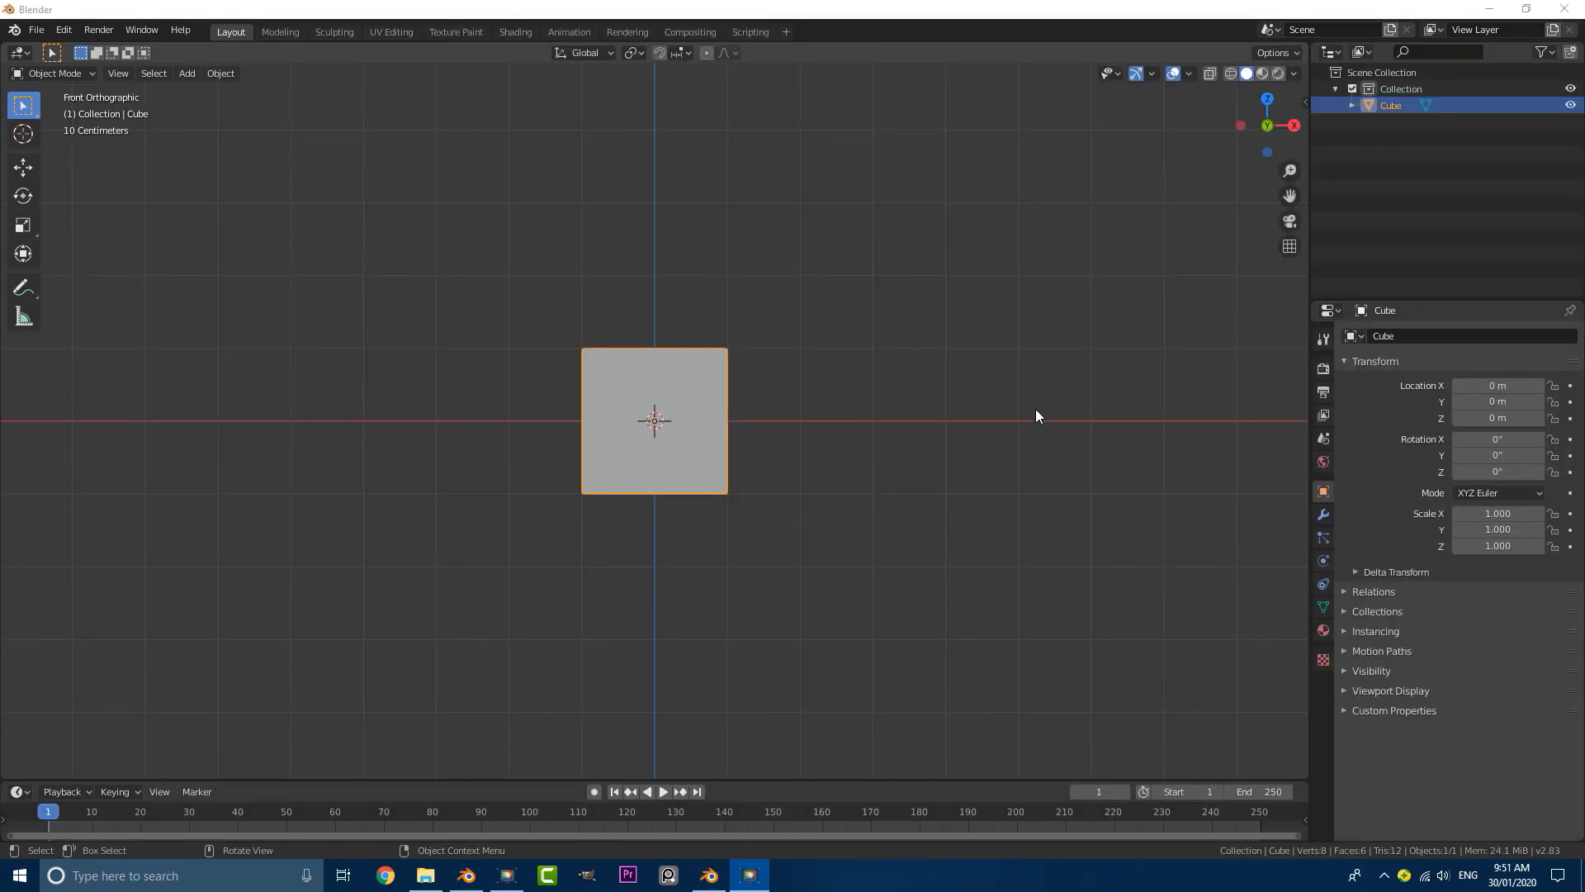
# Step: Switch the default cube from Object Mode to Edit Mode
pyautogui.moveTo(800, 368); pyautogui.dragTo(801, 421, button='middle')
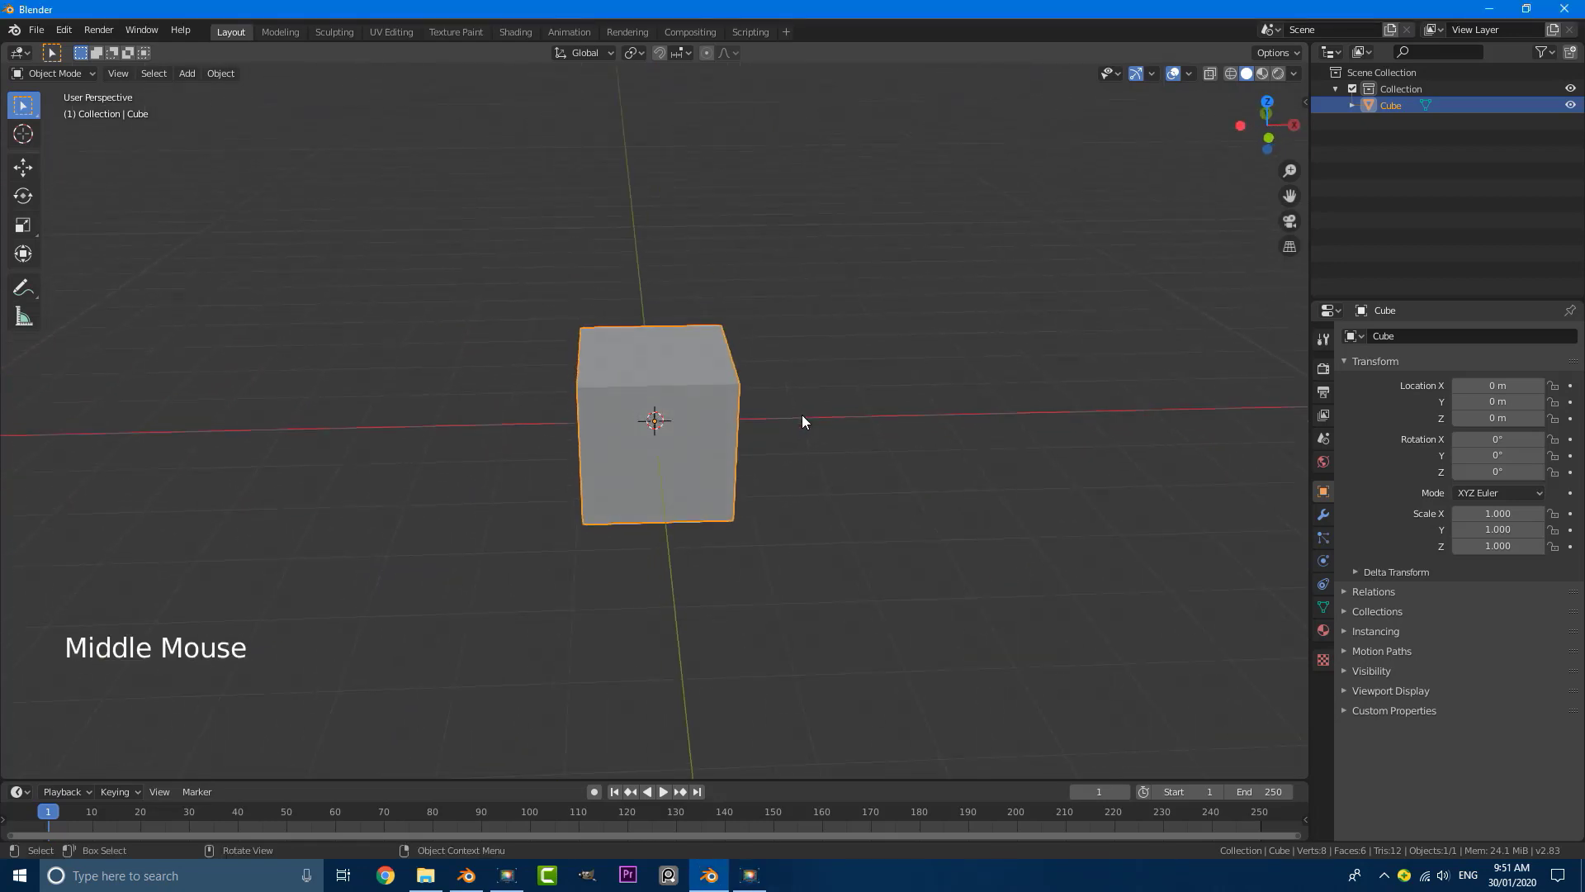
pyautogui.click(60, 76)
pyautogui.click(69, 115)
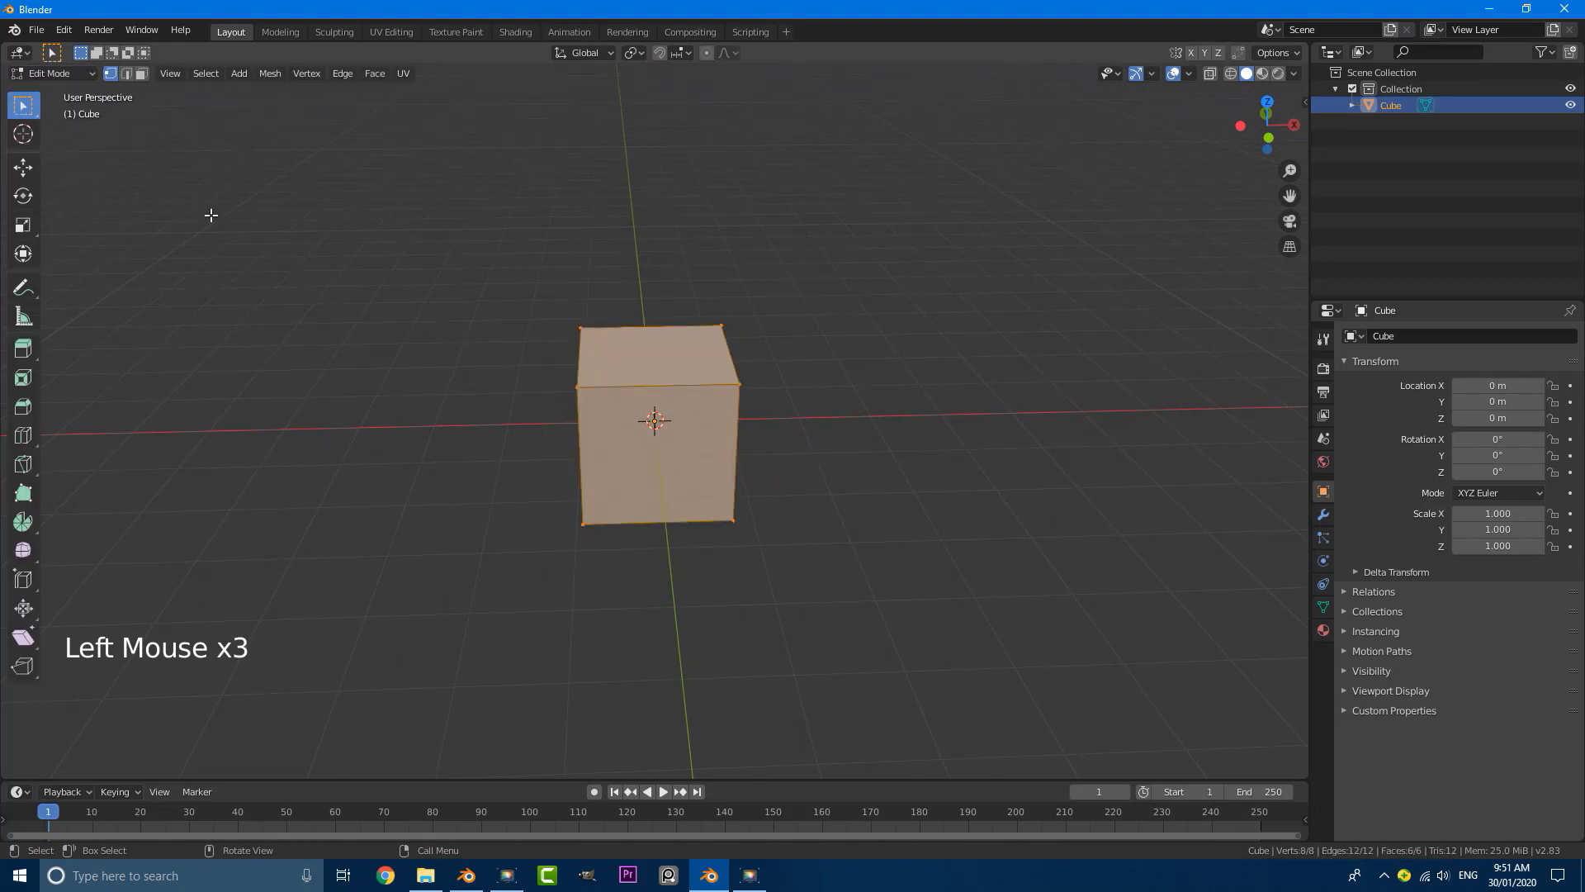
# Step: Scale the whole cube by a factor of 5 along the X axis in front orthographic view
pyautogui.moveTo(768, 433); pyautogui.dragTo(715, 400, button='middle')
pyautogui.press('KP_1')
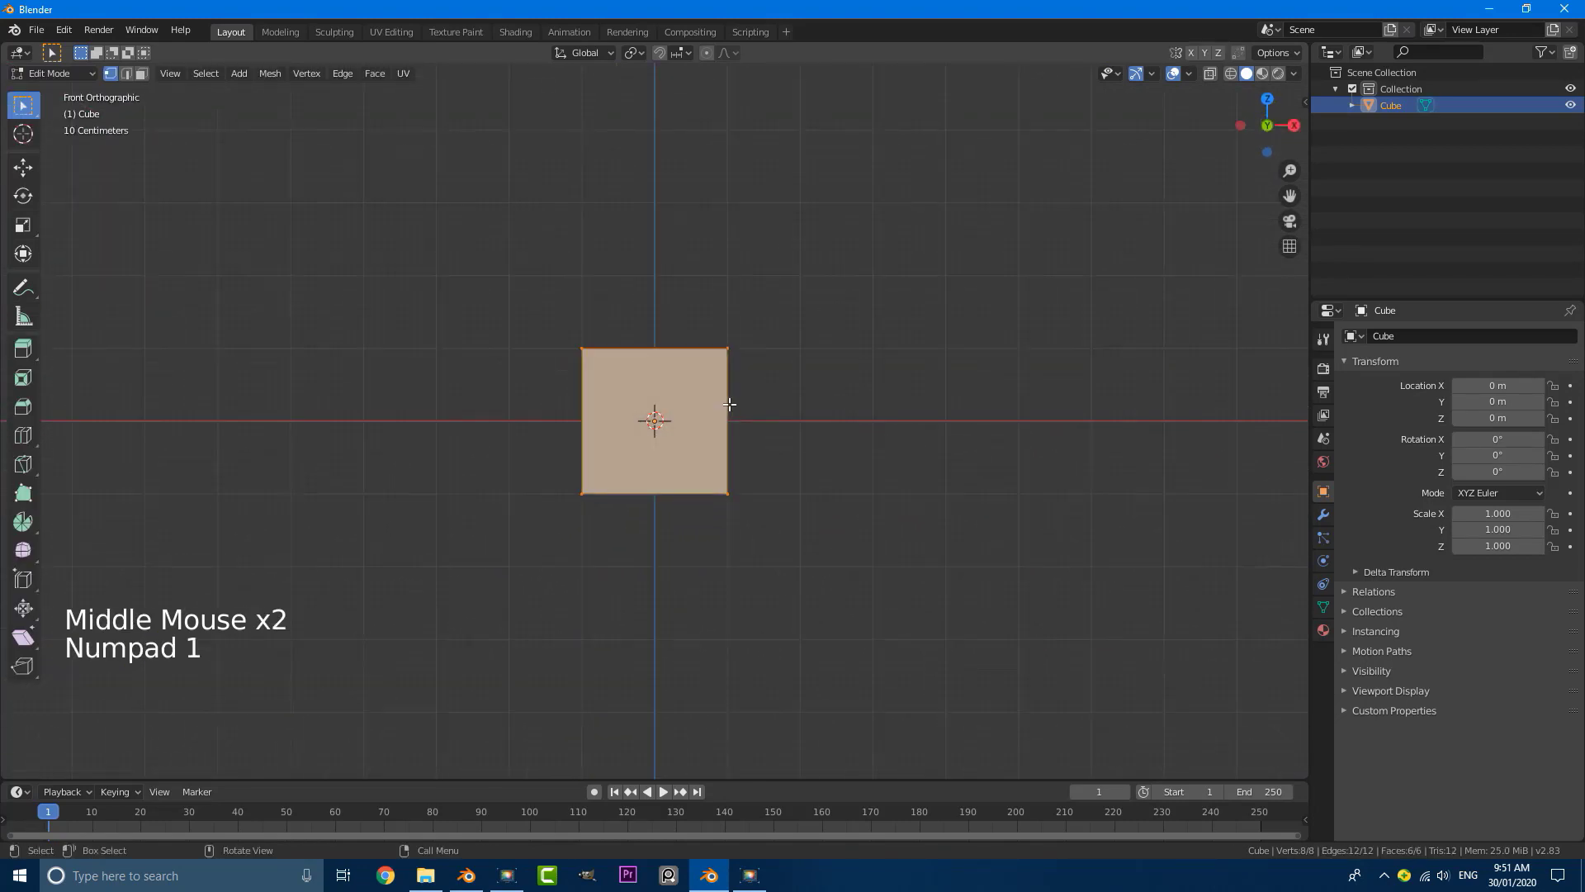
pyautogui.scroll(-1, 790, 461)
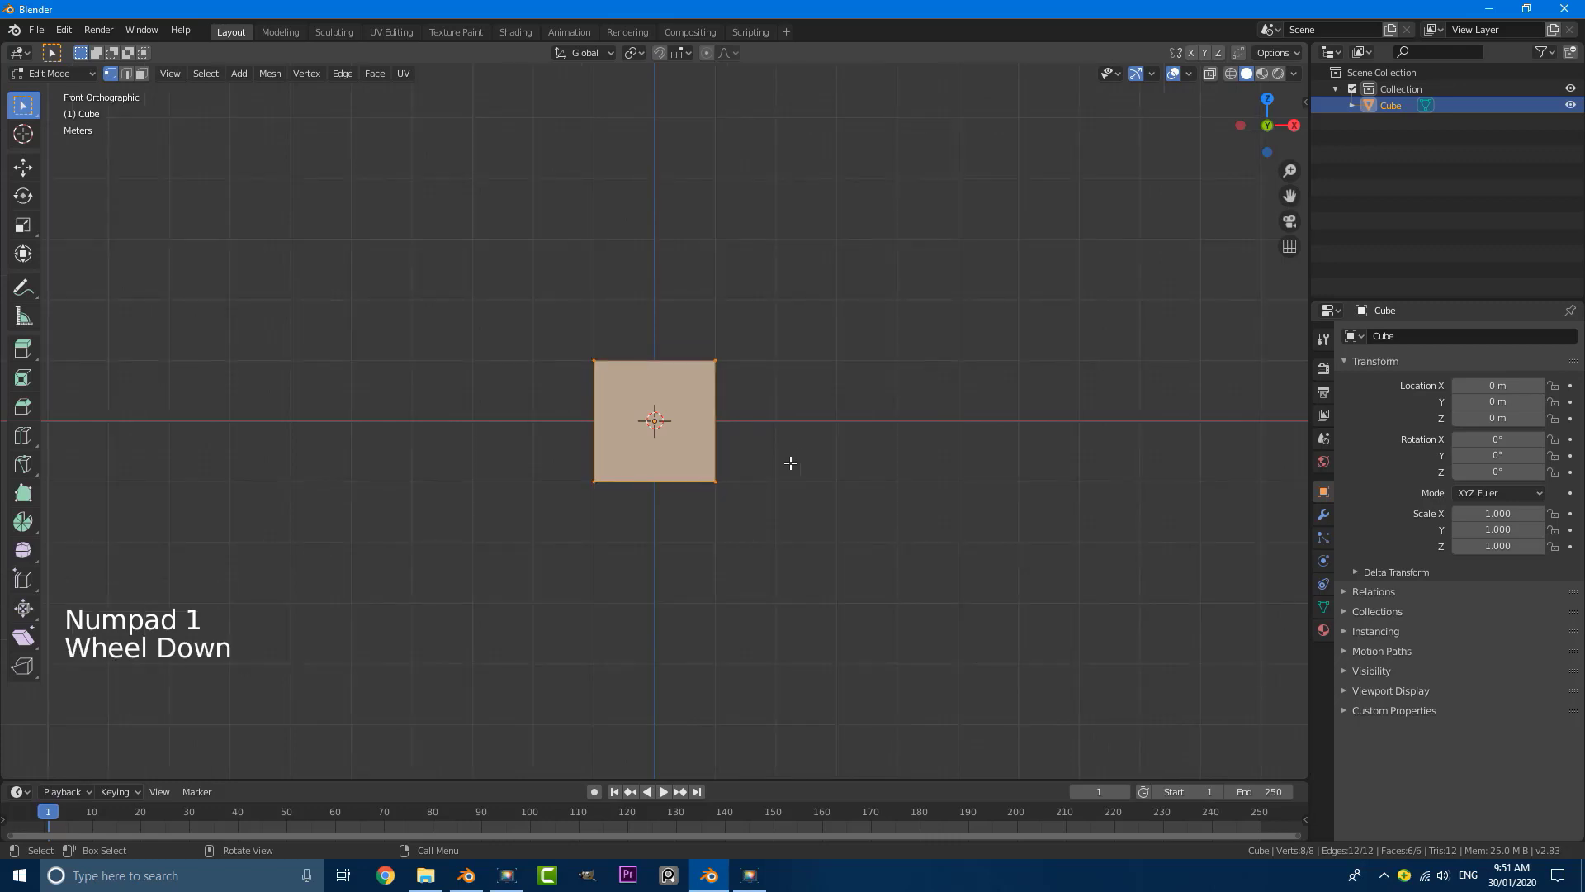
pyautogui.scroll(1, 790, 463)
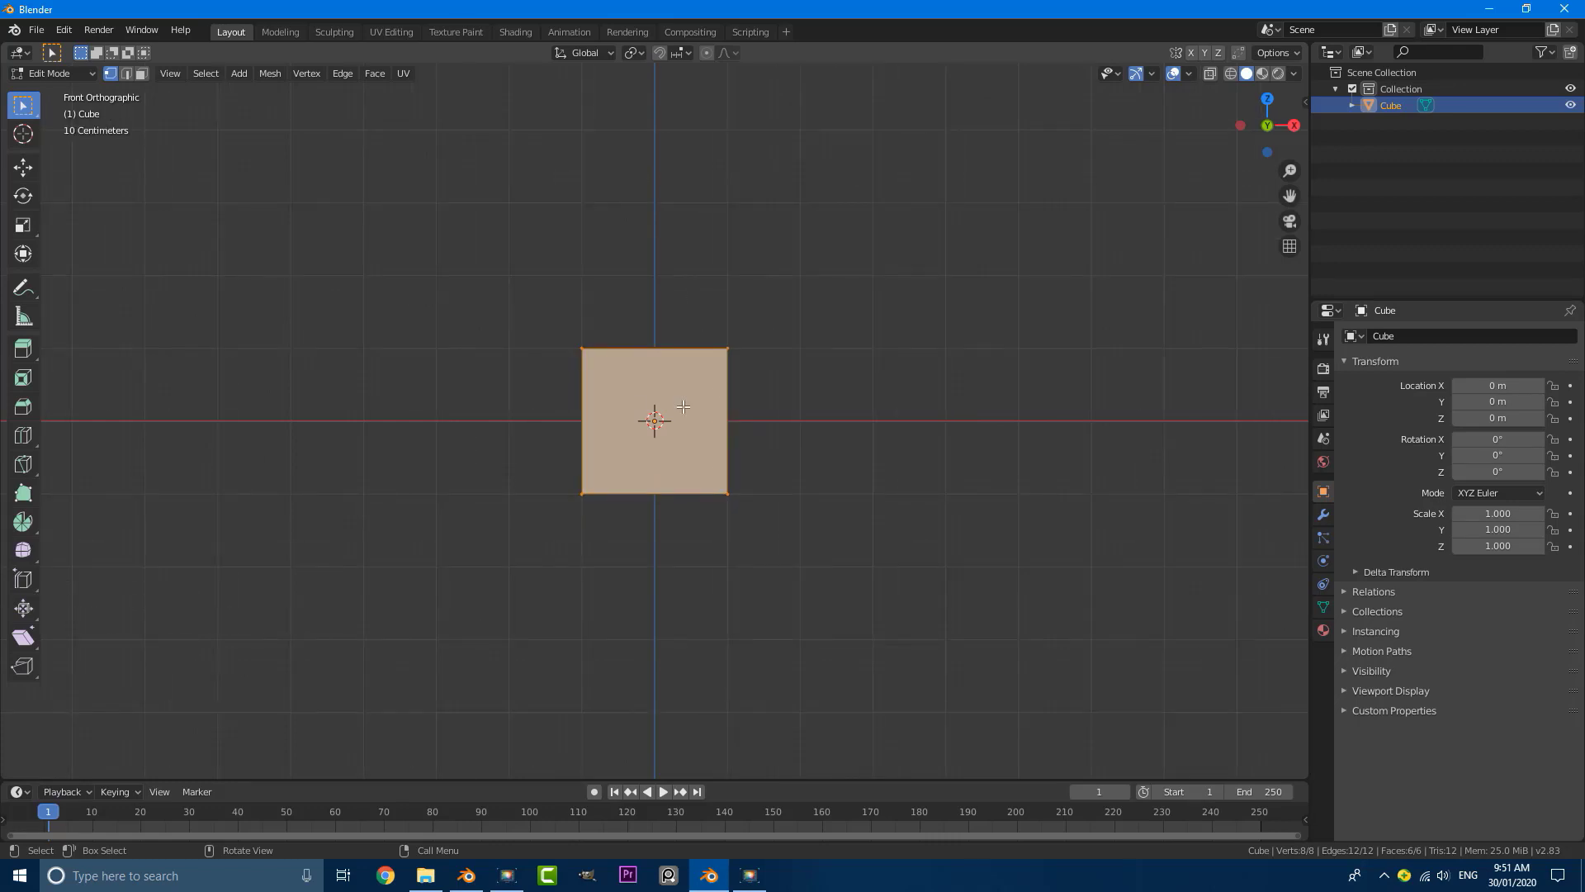
pyautogui.press('s')
pyautogui.press('x')
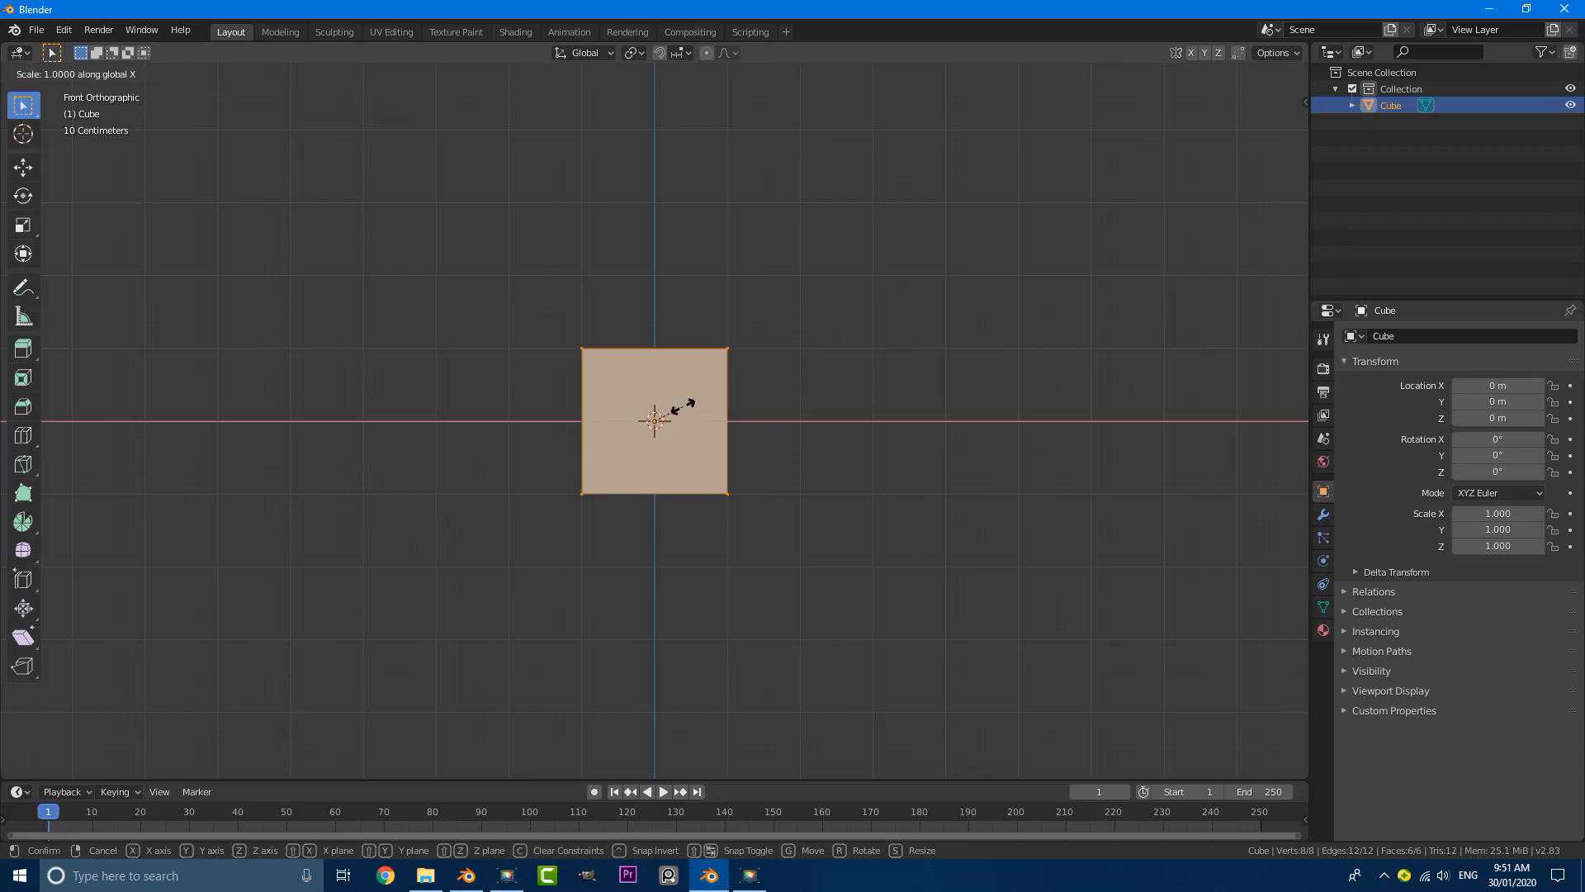
pyautogui.write('5')
pyautogui.press('Return')
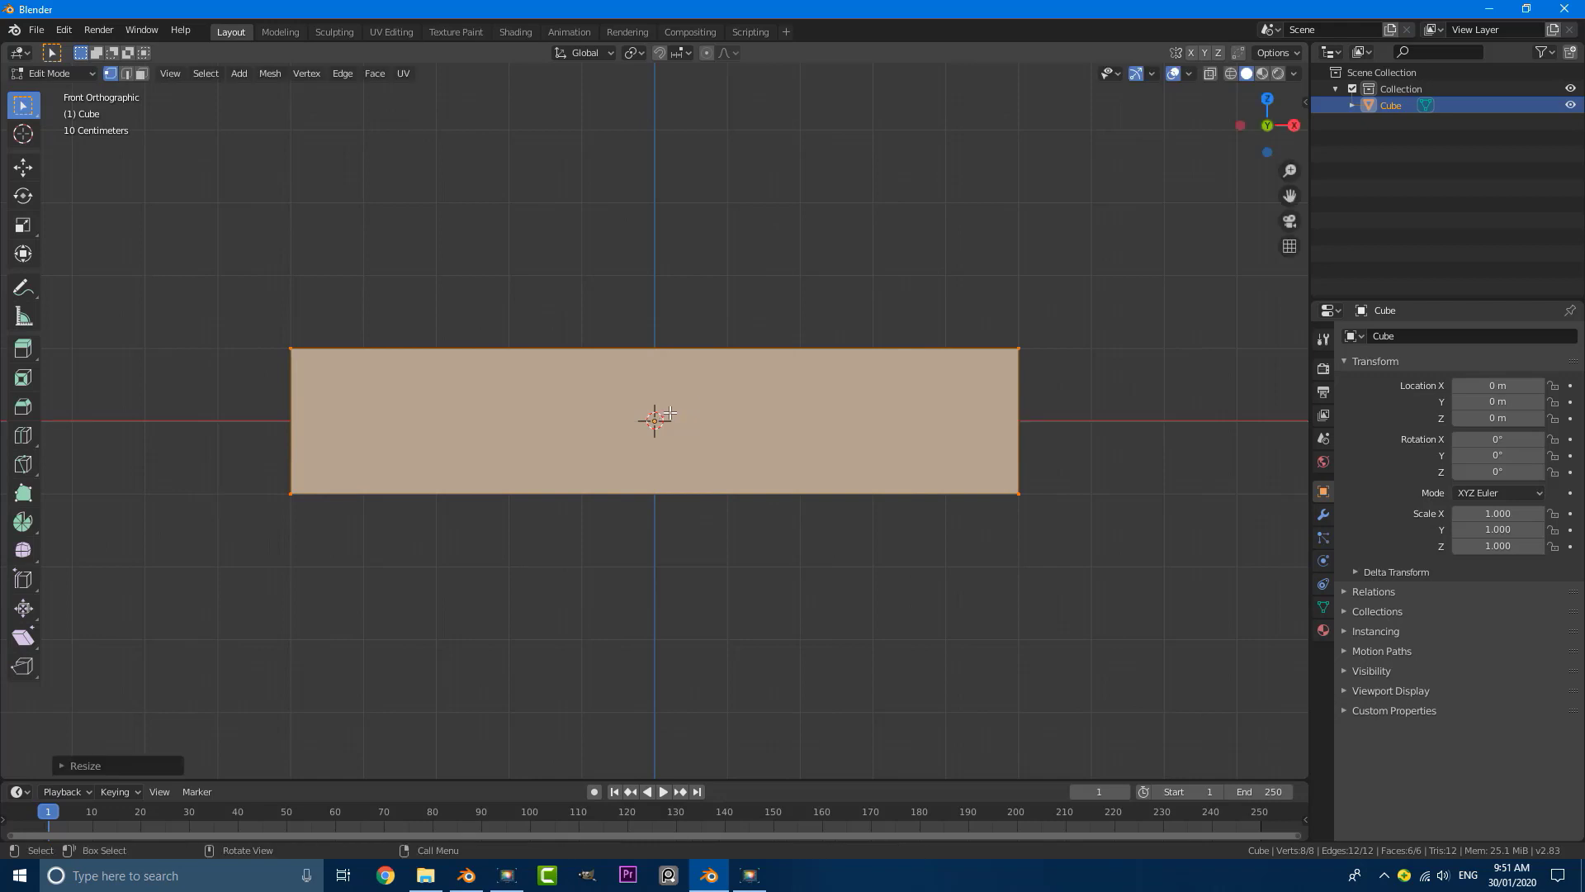
# Step: Add one centred vertical loop cut across the middle of the stretched box, leaving it unslid
pyautogui.moveTo(703, 344); pyautogui.dragTo(1068, 467, button='middle')
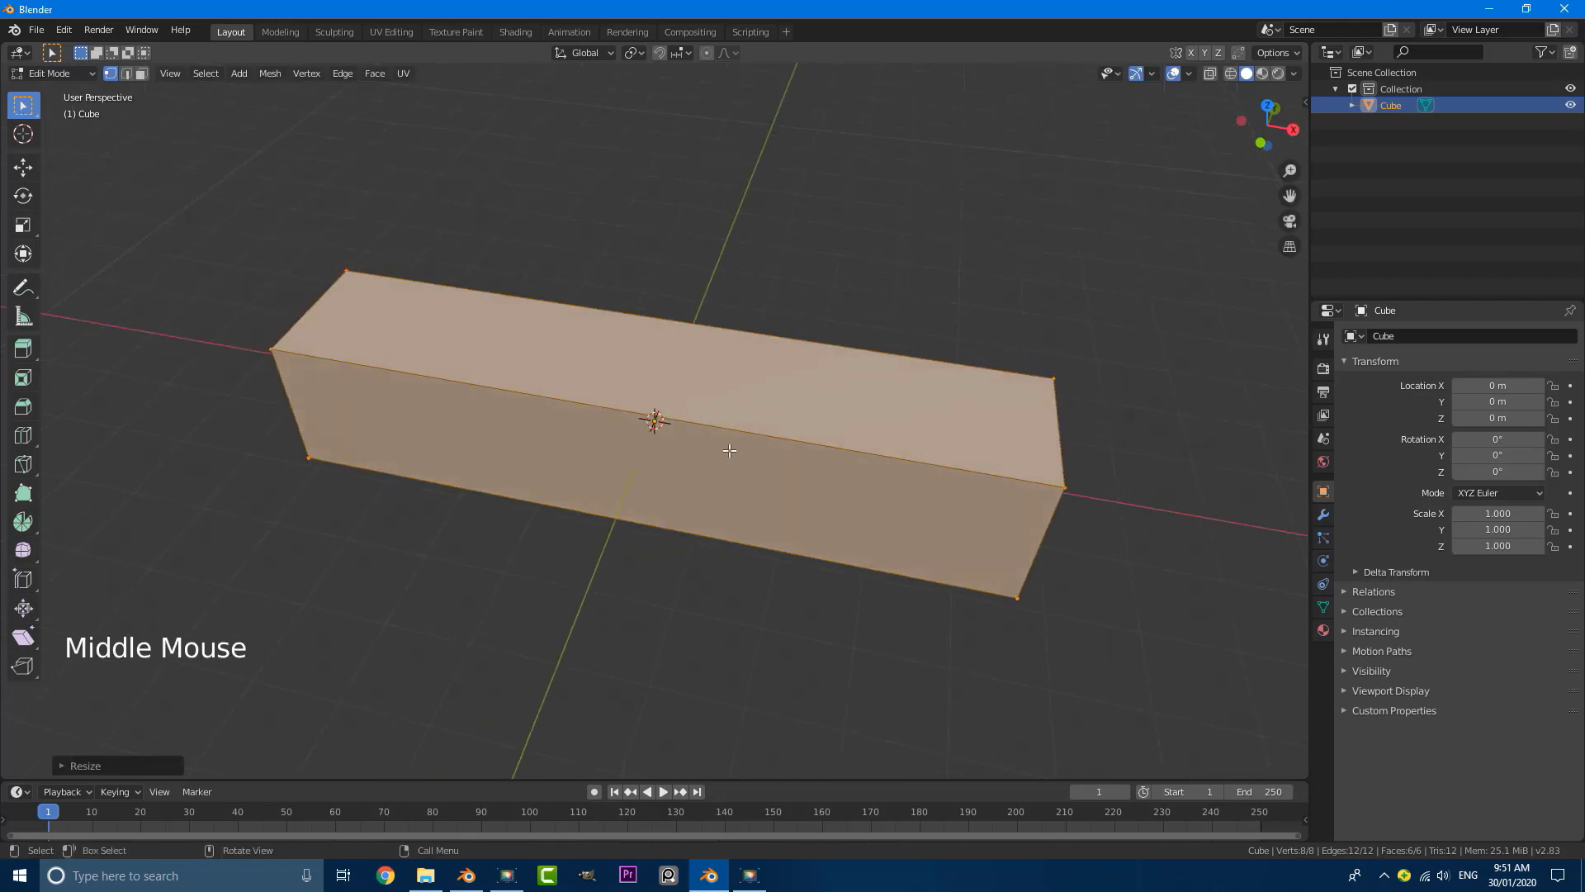
pyautogui.moveTo(390, 332); pyautogui.dragTo(411, 373, button='middle')
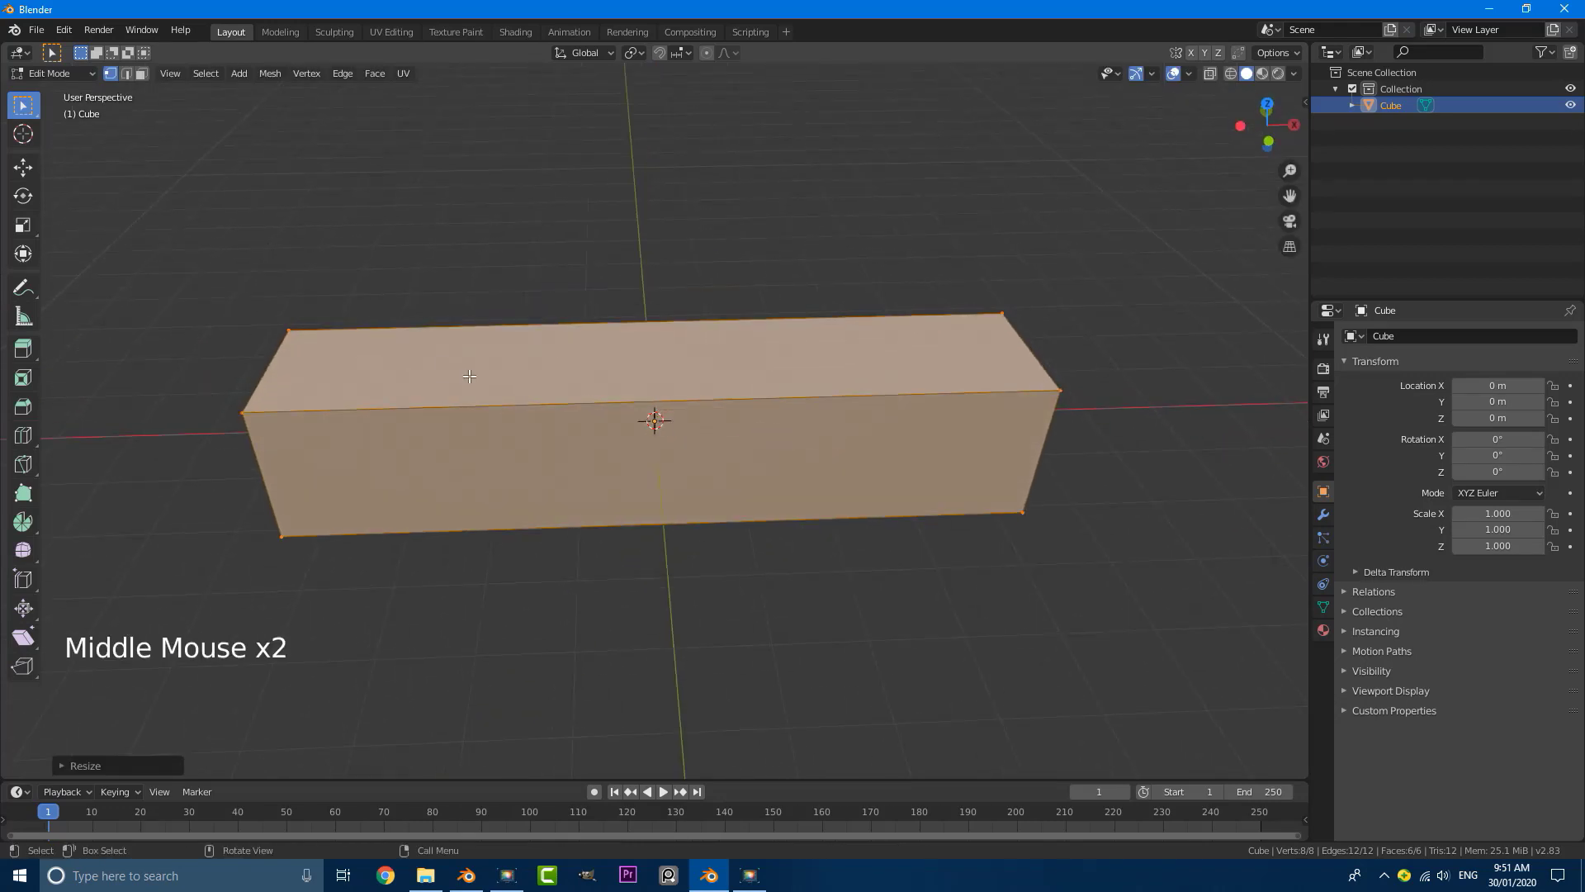
pyautogui.scroll(-2, 721, 411)
pyautogui.moveTo(721, 411); pyautogui.dragTo(685, 388, button='middle')
pyautogui.scroll(1, 684, 388)
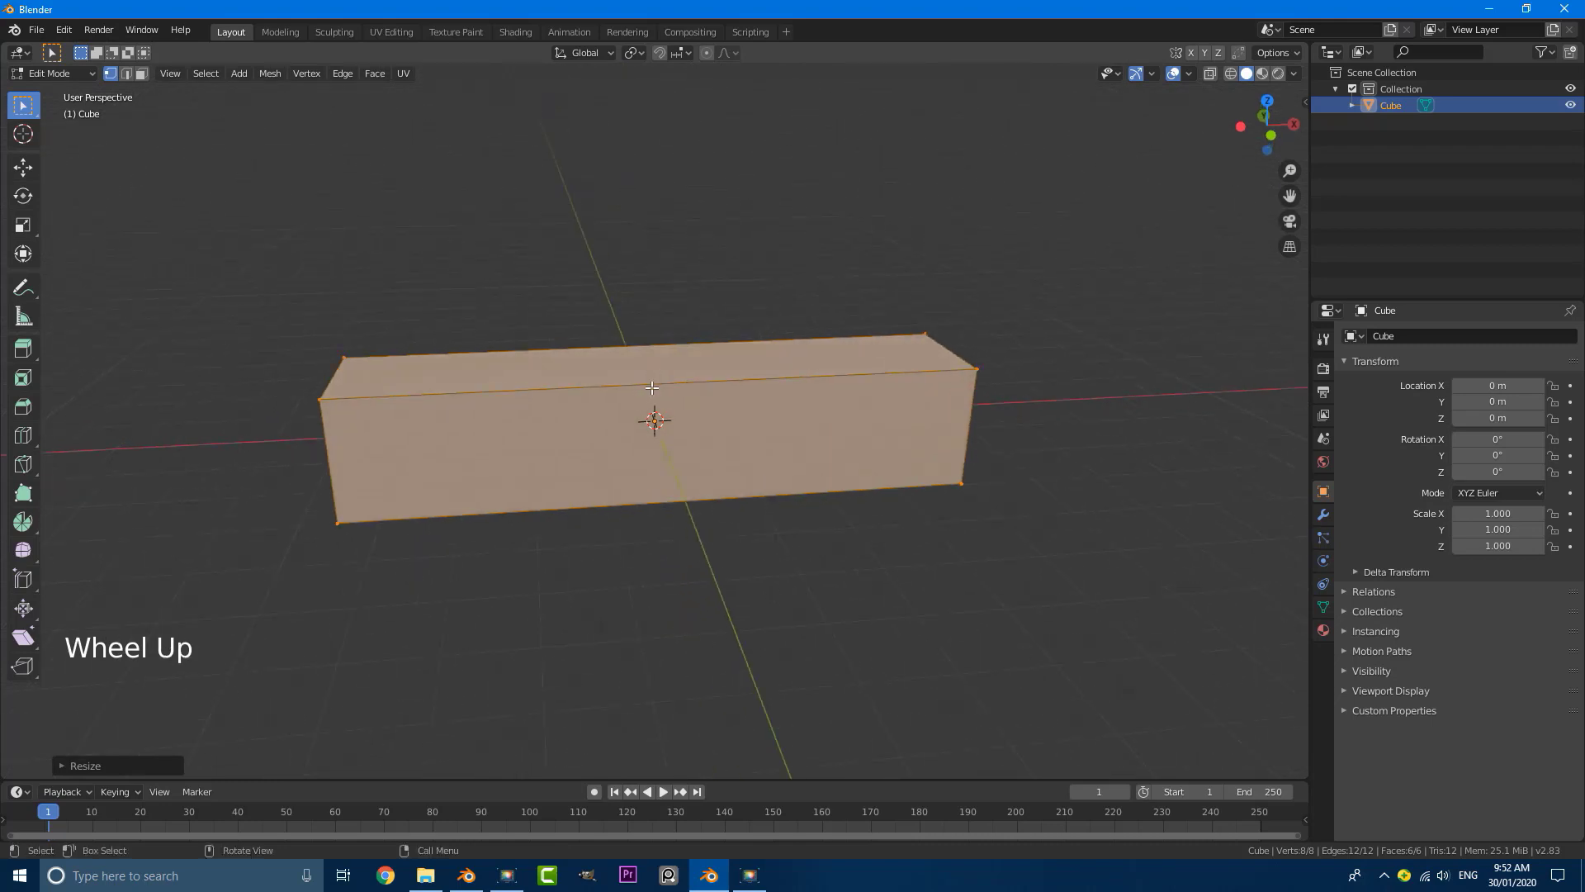
pyautogui.press('ctrl')
pyautogui.hotkey('ctrl', 'r')
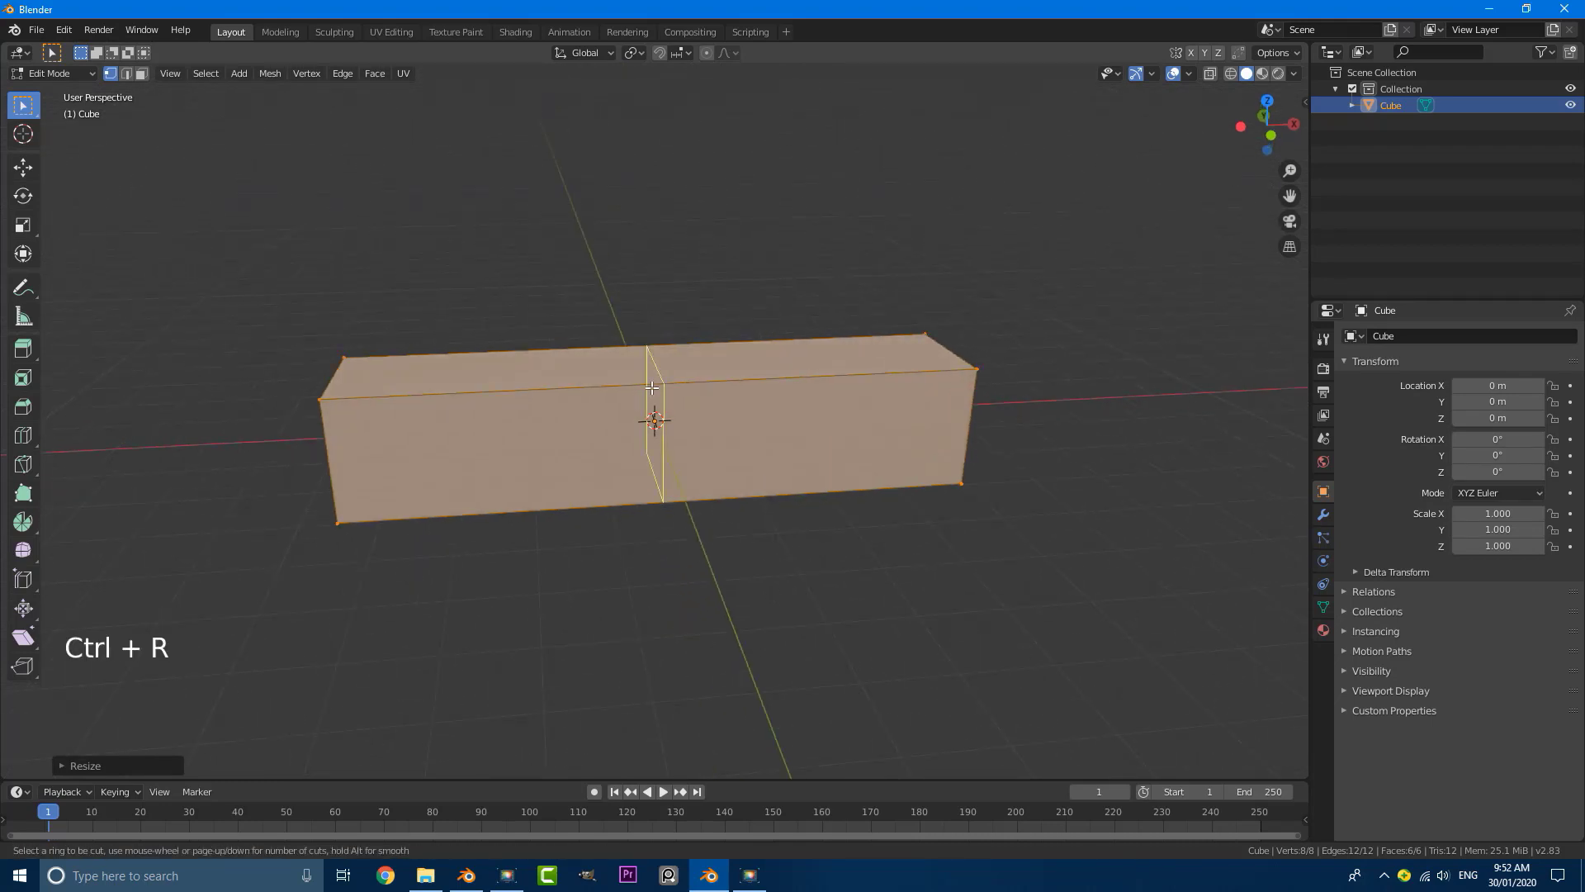
pyautogui.click(652, 387)
pyautogui.click(652, 387)
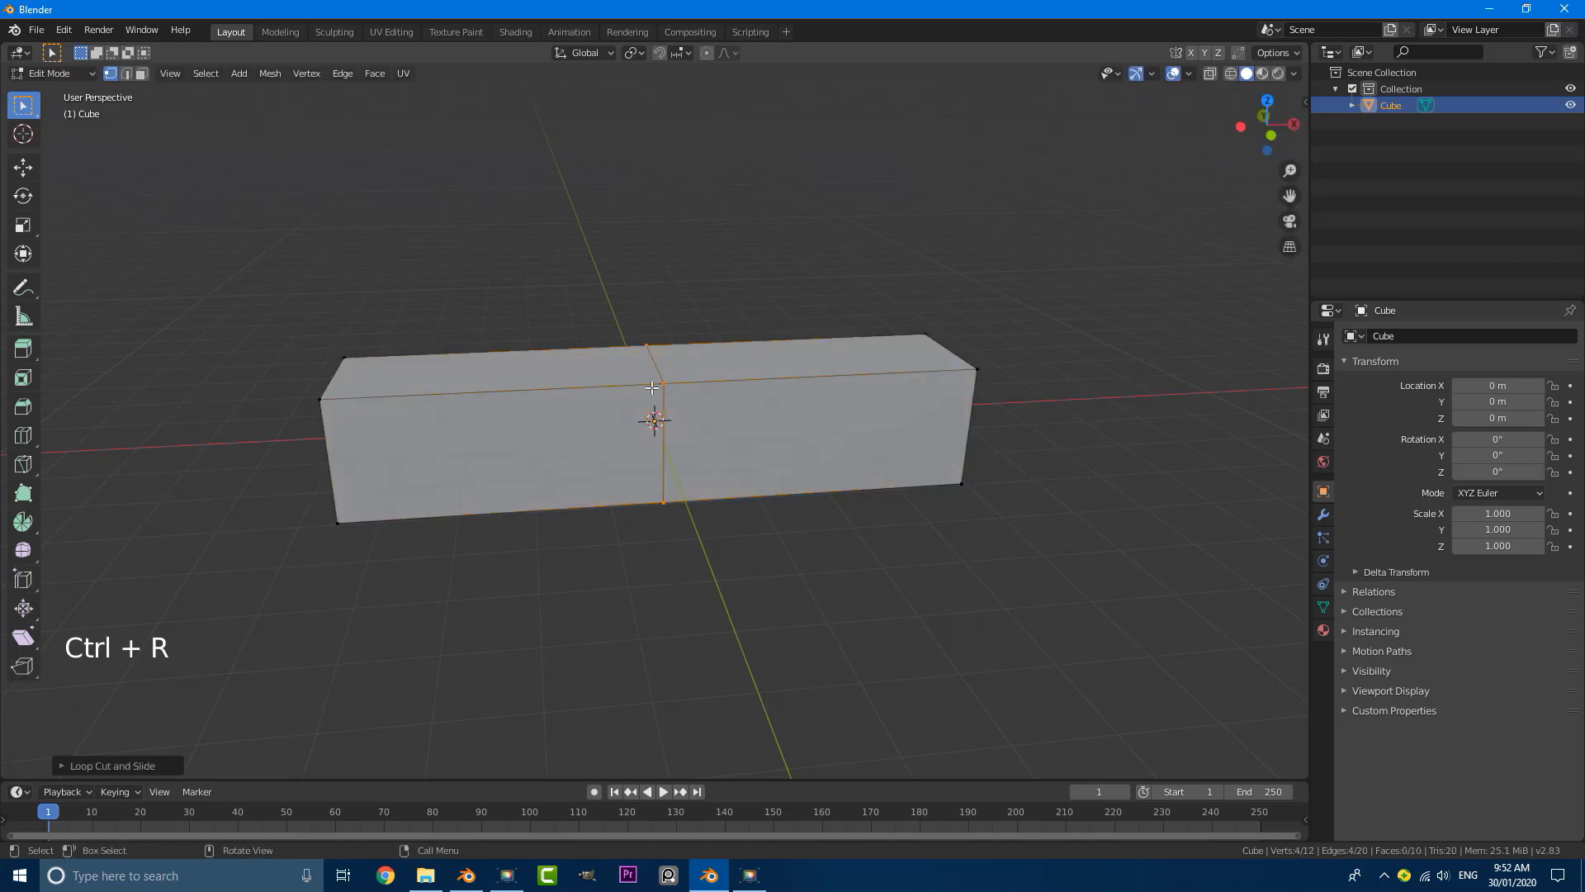
# Step: Scale the middle edge loop up along the Z axis in two passes, the second by about 1.2, forming a hexagonal profile
pyautogui.moveTo(681, 470); pyautogui.dragTo(682, 468, button='middle')
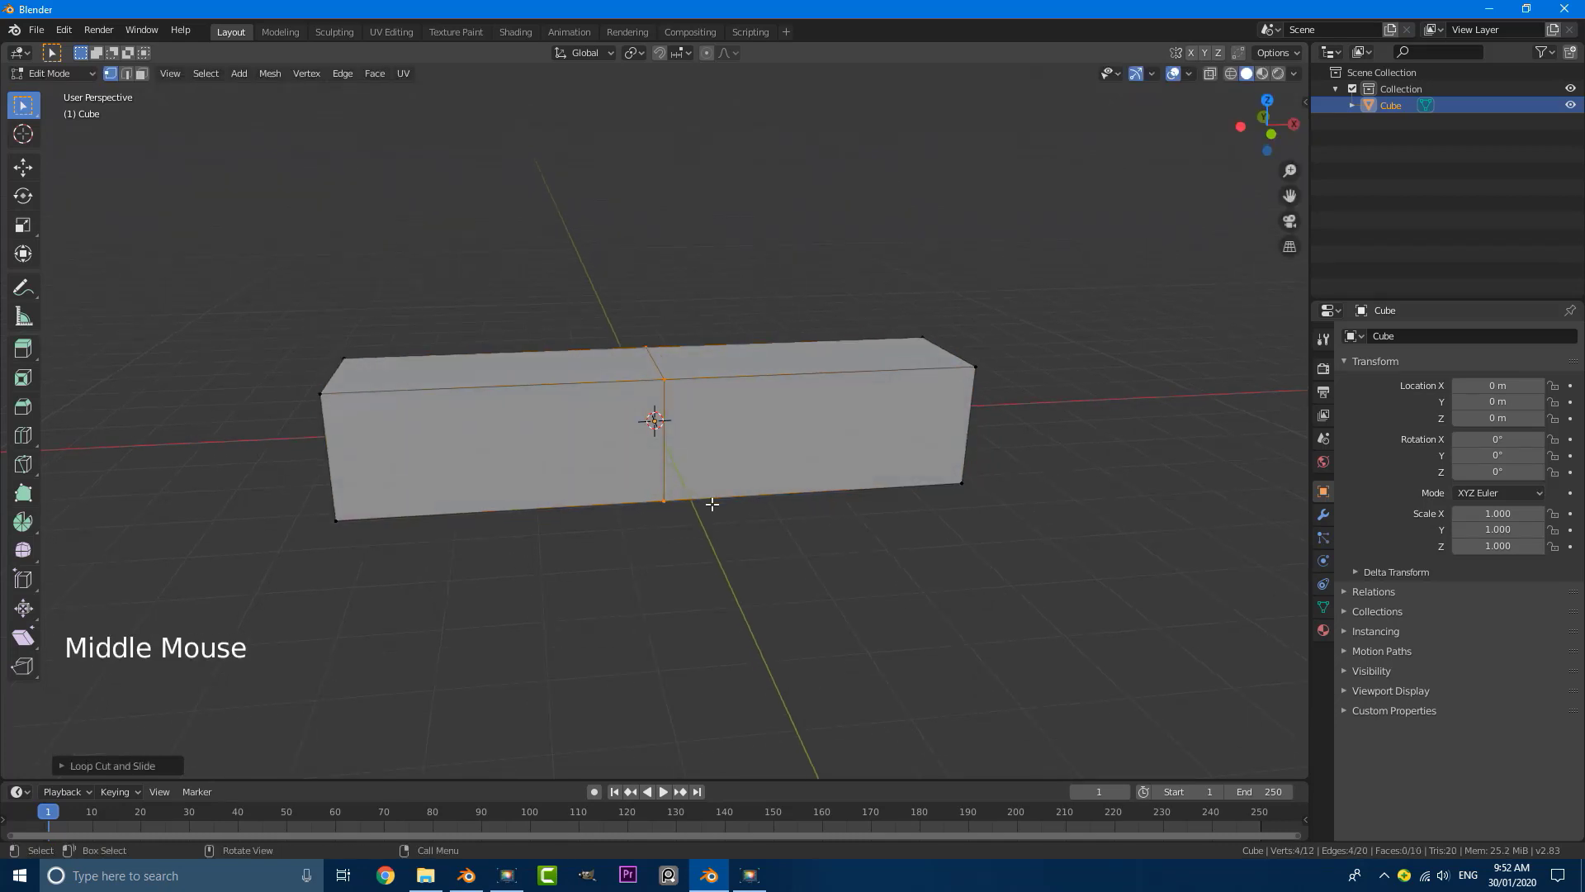
pyautogui.press('s')
pyautogui.press('z')
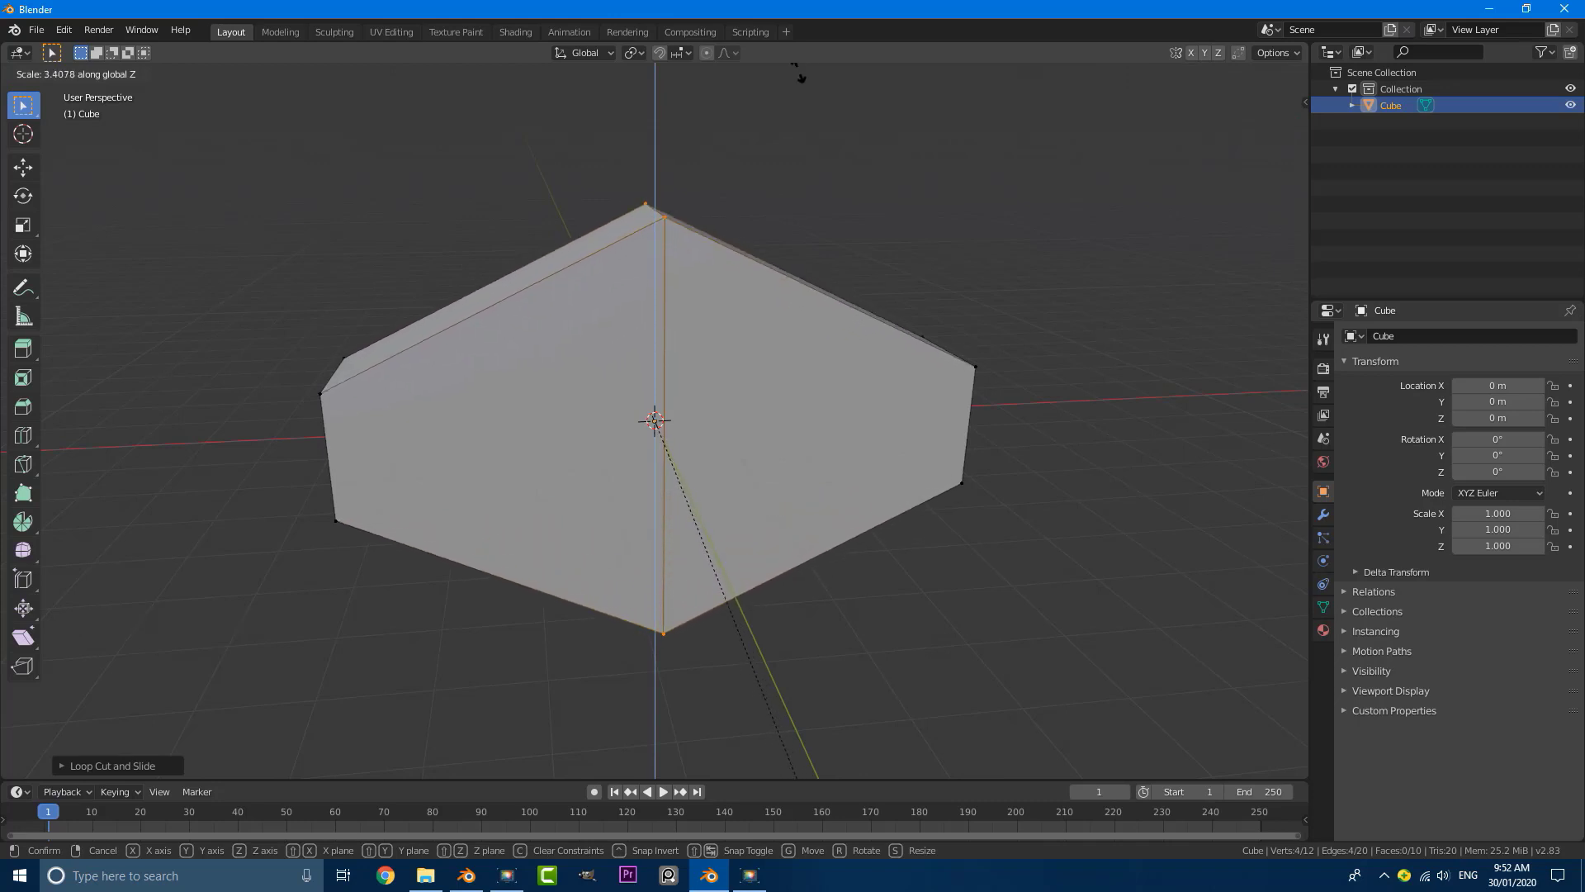
pyautogui.click(781, 74)
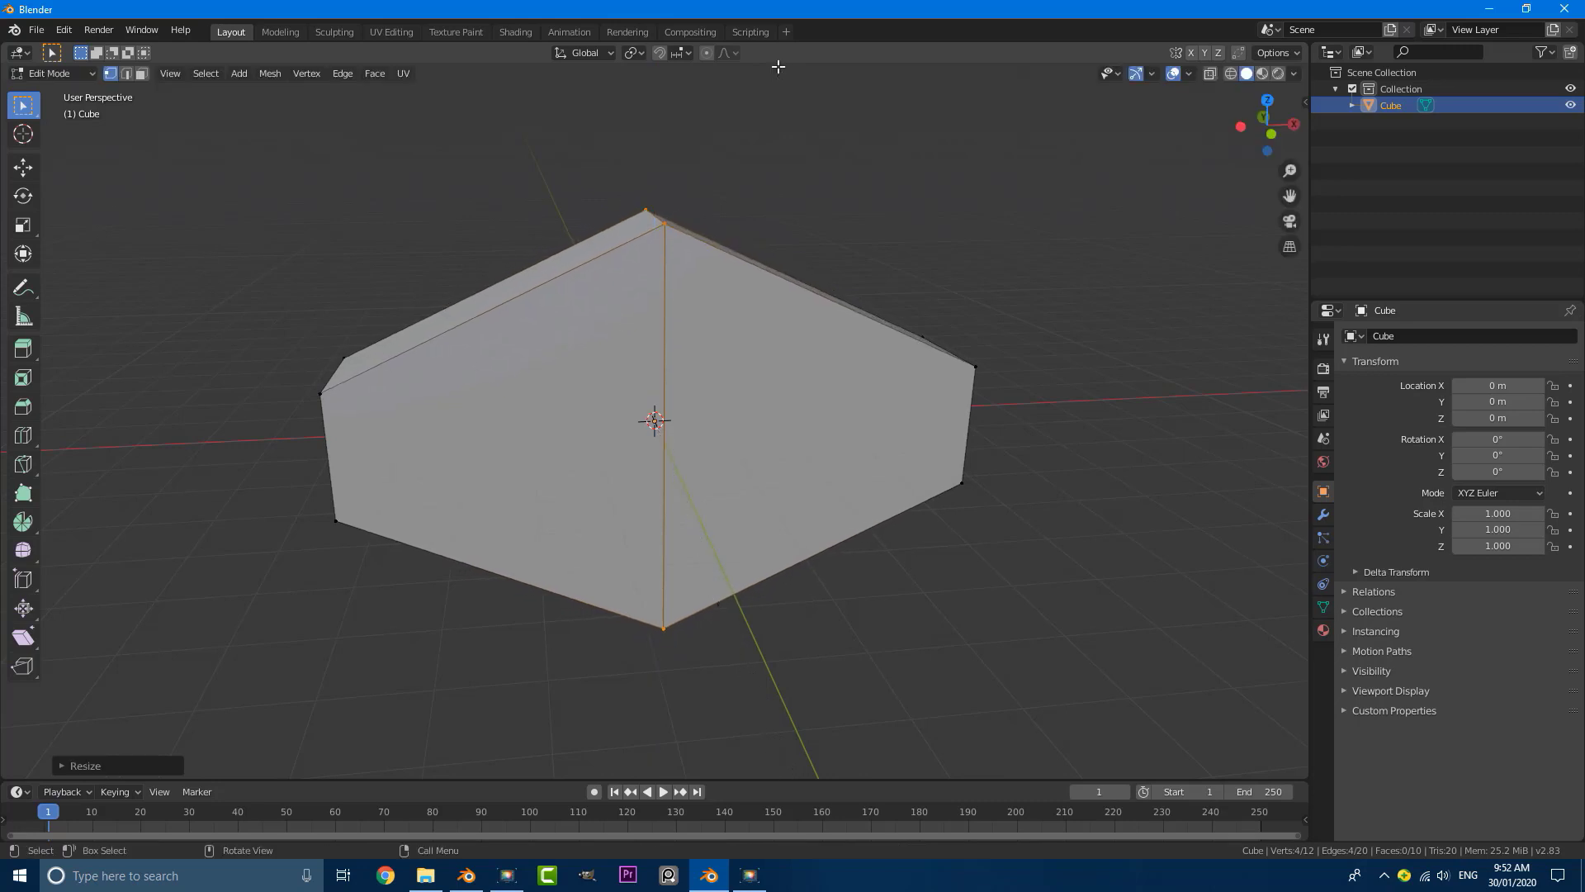
pyautogui.moveTo(833, 186); pyautogui.dragTo(870, 344, button='middle')
pyautogui.press('s')
pyautogui.press('z')
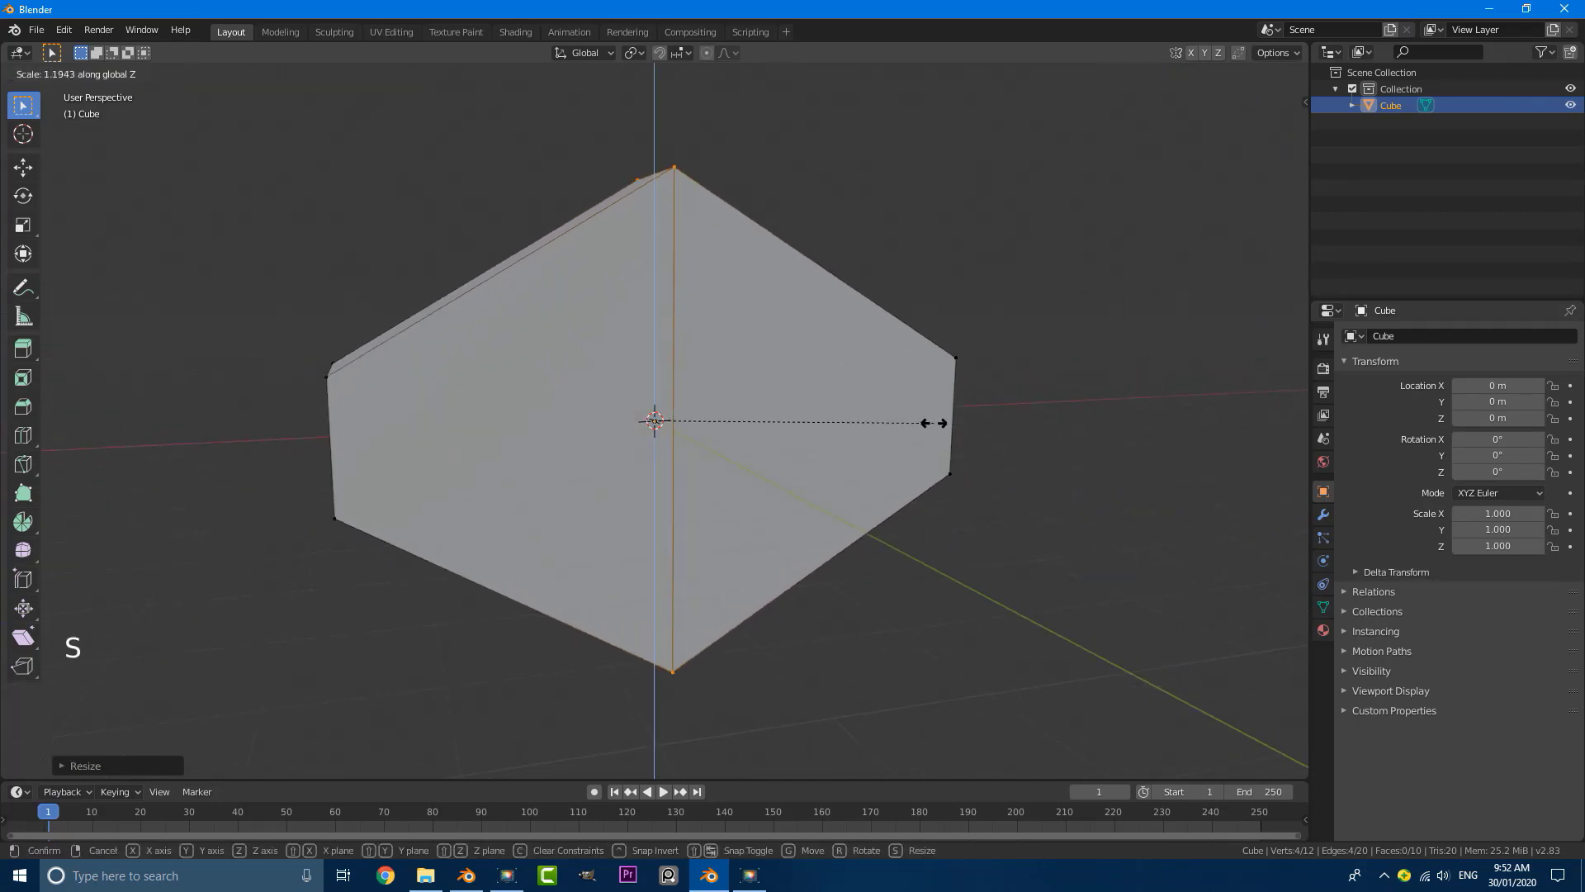
pyautogui.click(931, 419)
# Step: In face select mode, delete the half of the hexagon's front end lying on the negative X side
pyautogui.scroll(1, 891, 253)
pyautogui.moveTo(892, 253); pyautogui.dragTo(804, 261, button='middle')
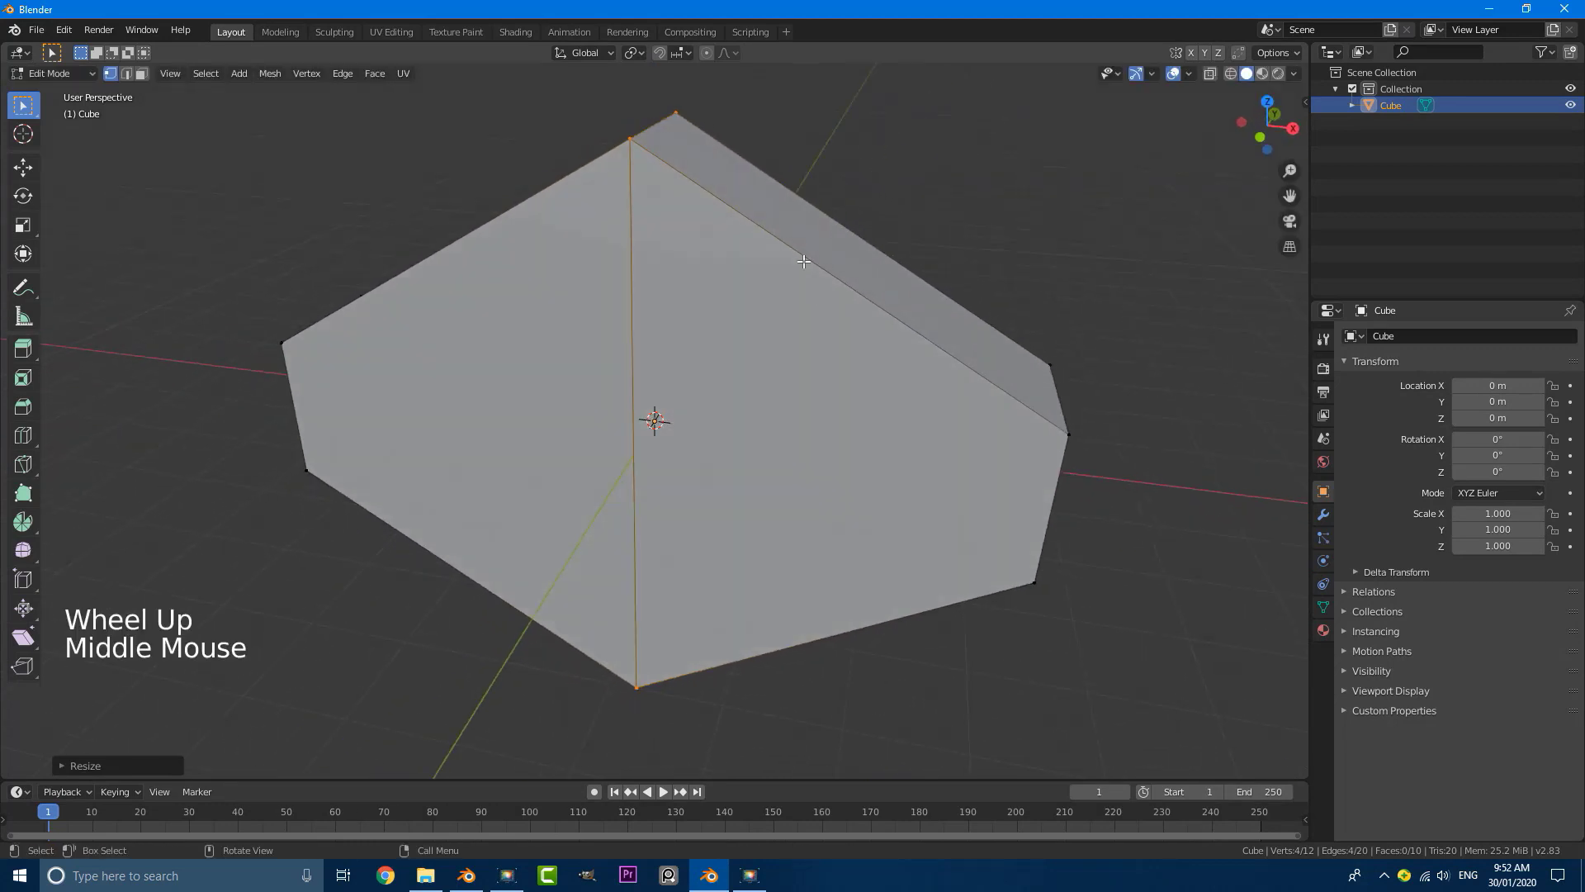
pyautogui.tripleClick(143, 73)
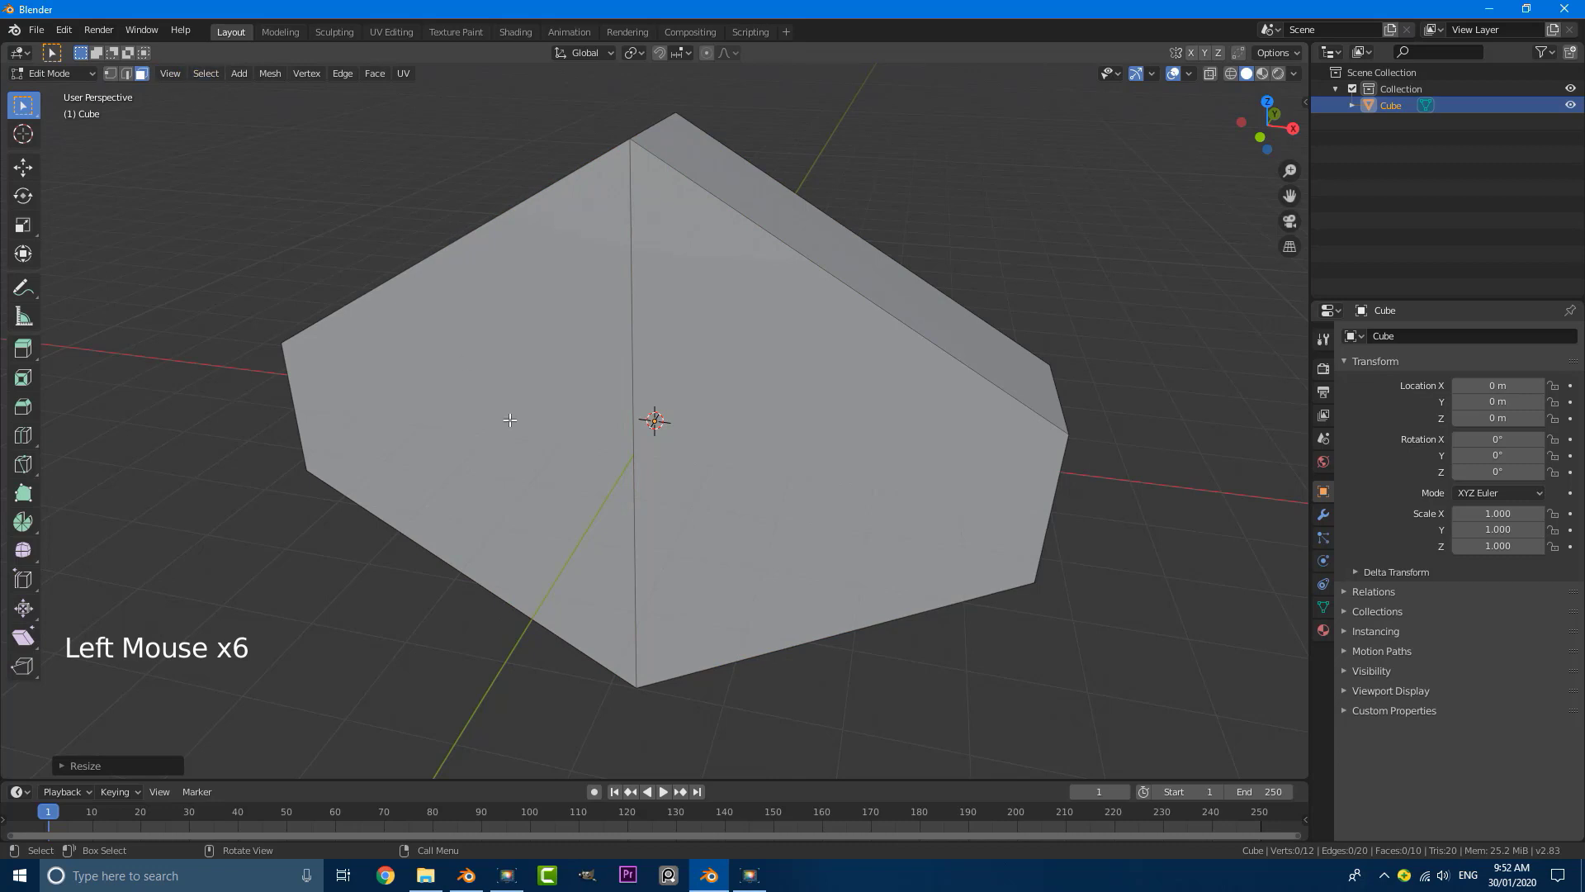
pyautogui.click(529, 353)
pyautogui.press('x')
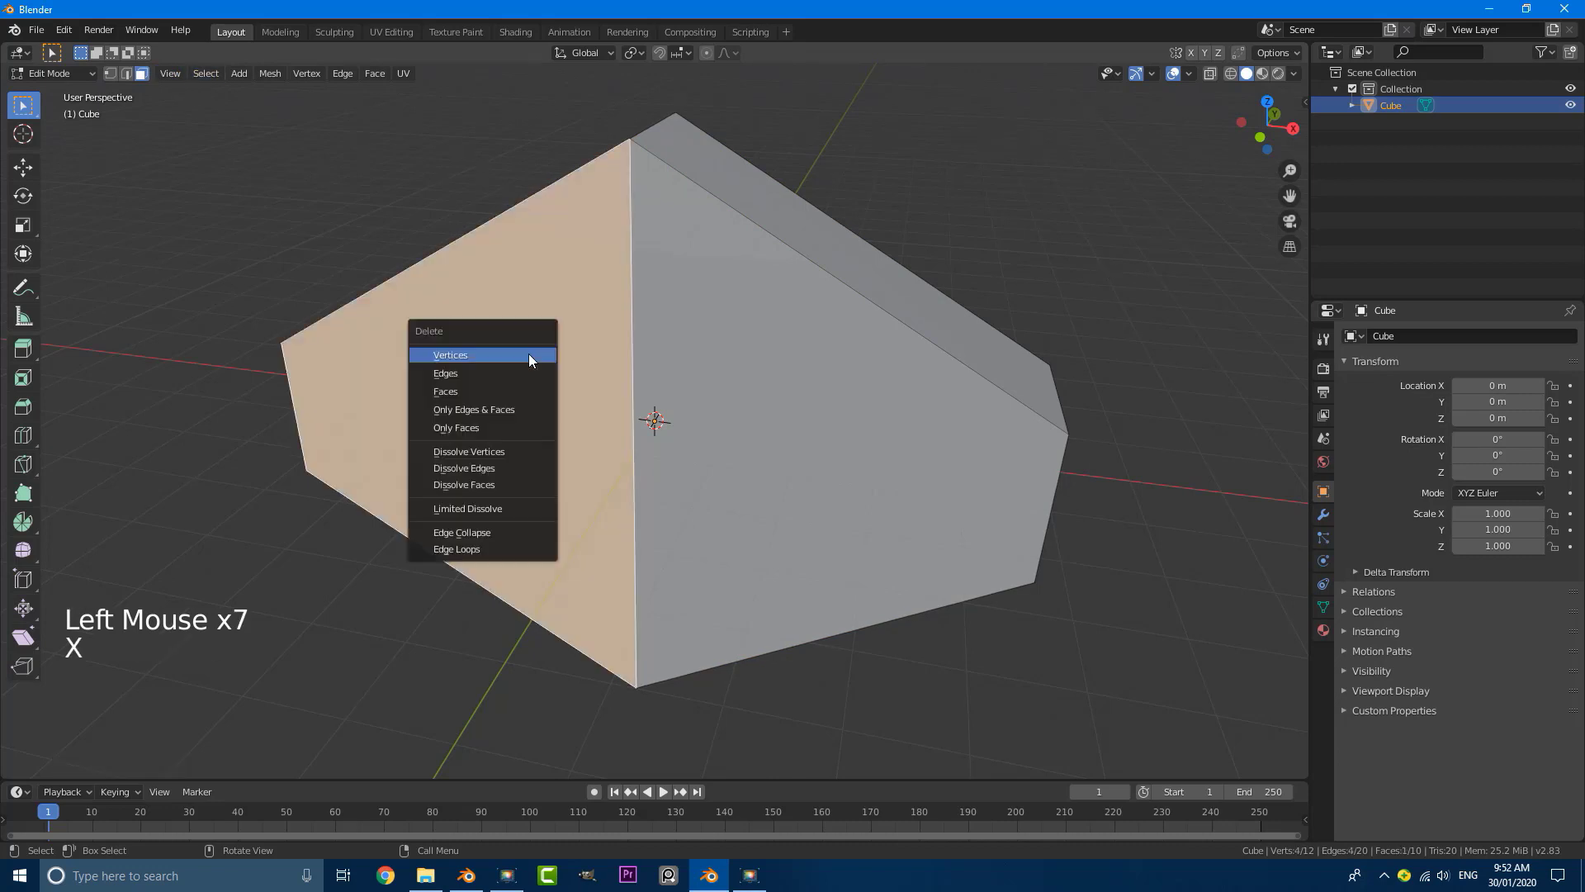
pyautogui.click(508, 388)
# Step: Select the three remaining end faces, one at the front and two at the back, and delete them to open the tunnel
pyautogui.click(759, 397)
pyautogui.moveTo(759, 398); pyautogui.dragTo(807, 375, button='middle')
pyautogui.keyDown('shift'); pyautogui.doubleClick(657, 318); pyautogui.keyUp('shift')
pyautogui.keyDown('shift'); pyautogui.tripleClick(655, 318); pyautogui.keyUp('shift')
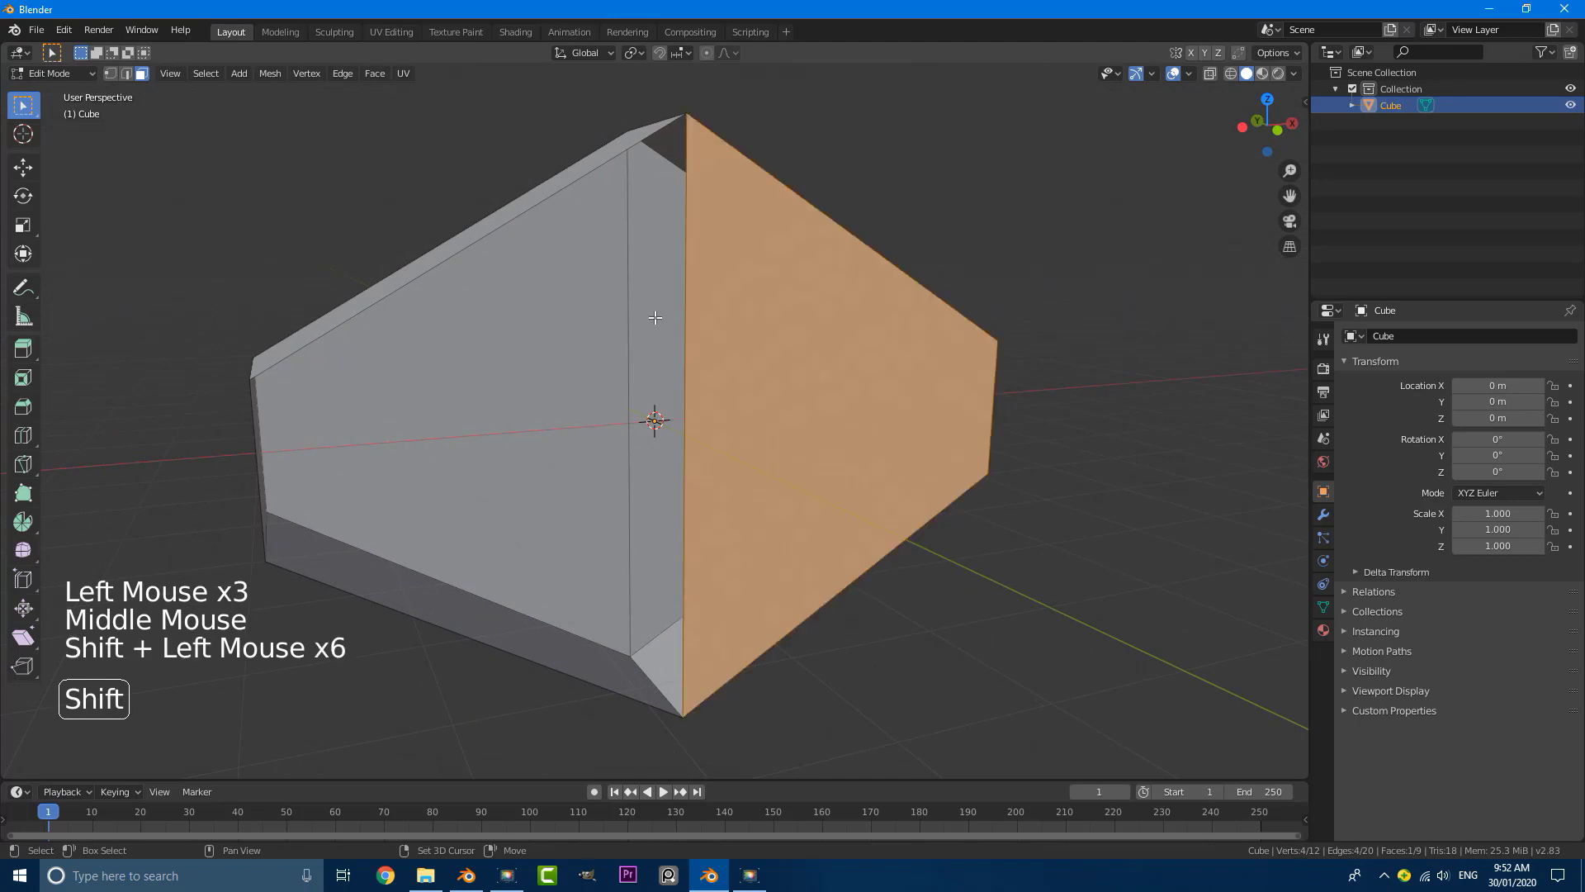
pyautogui.keyDown('shift'); pyautogui.tripleClick(655, 318); pyautogui.keyUp('shift')
pyautogui.keyDown('shift'); pyautogui.tripleClick(658, 382); pyautogui.keyUp('shift')
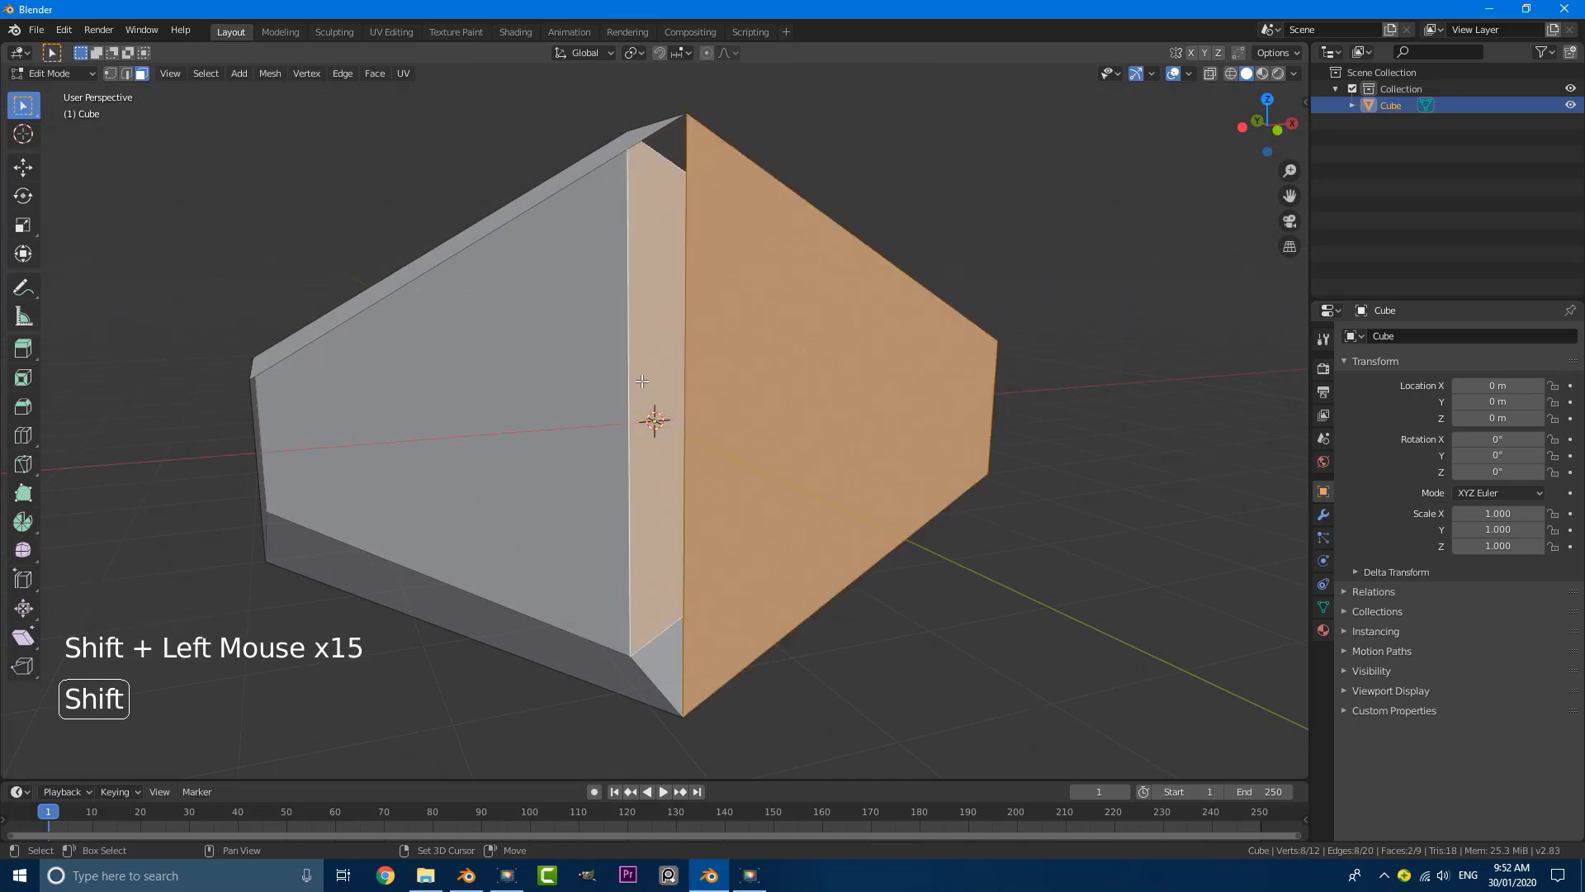
pyautogui.moveTo(658, 382); pyautogui.dragTo(630, 360, button='middle')
pyautogui.keyDown('shift'); pyautogui.click(530, 350); pyautogui.keyUp('shift')
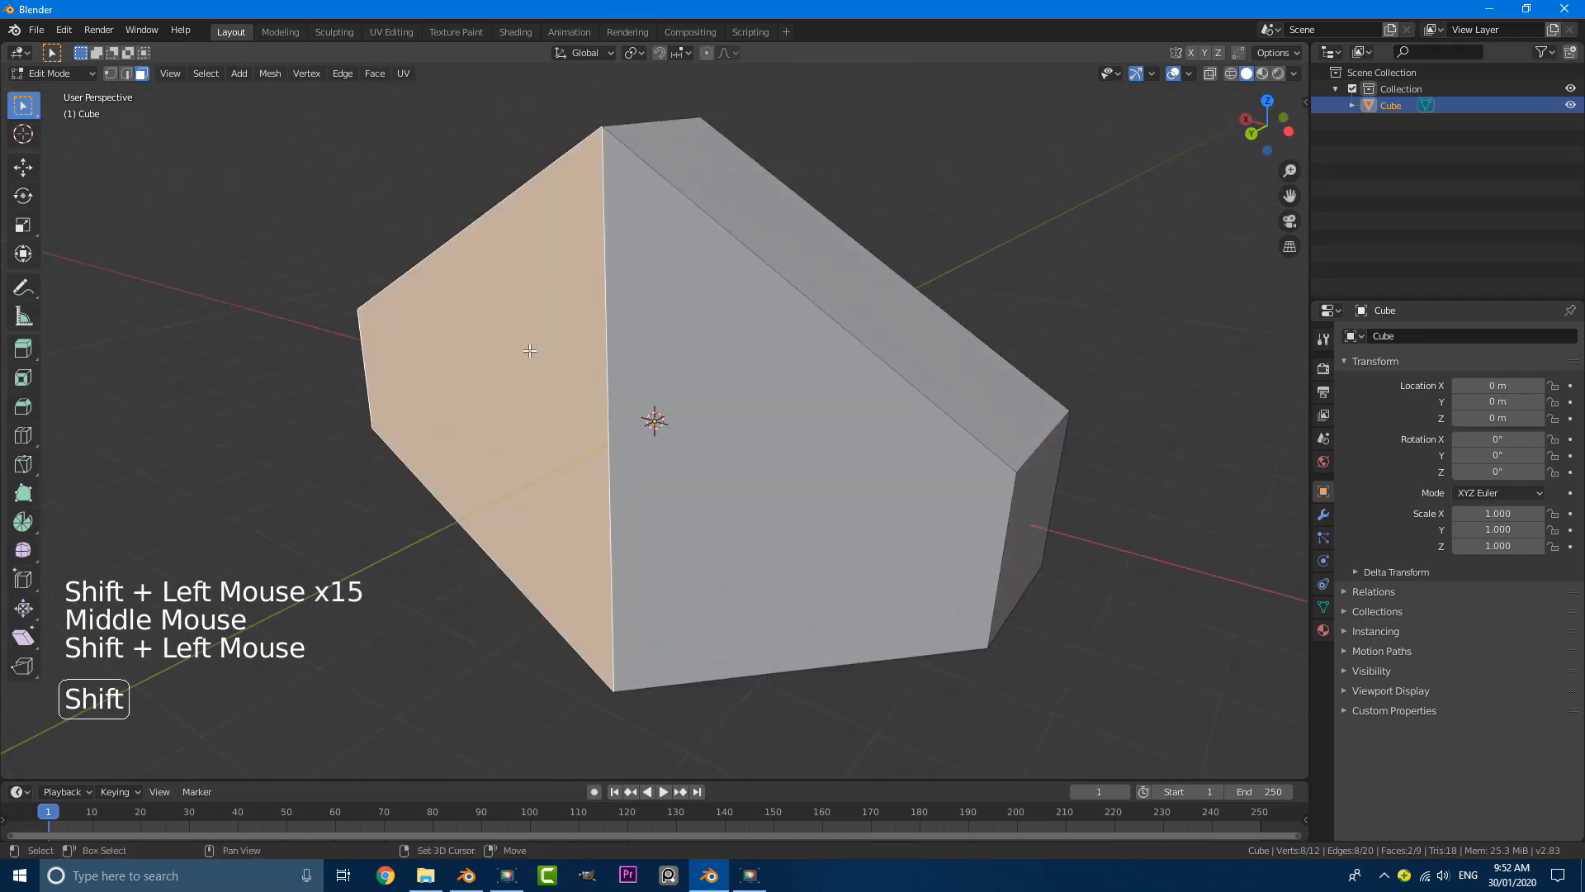
pyautogui.keyDown('shift'); pyautogui.tripleClick(716, 384); pyautogui.keyUp('shift')
pyautogui.keyDown('shift'); pyautogui.tripleClick(764, 471); pyautogui.keyUp('shift')
pyautogui.keyDown('shift'); pyautogui.click(767, 476); pyautogui.keyUp('shift')
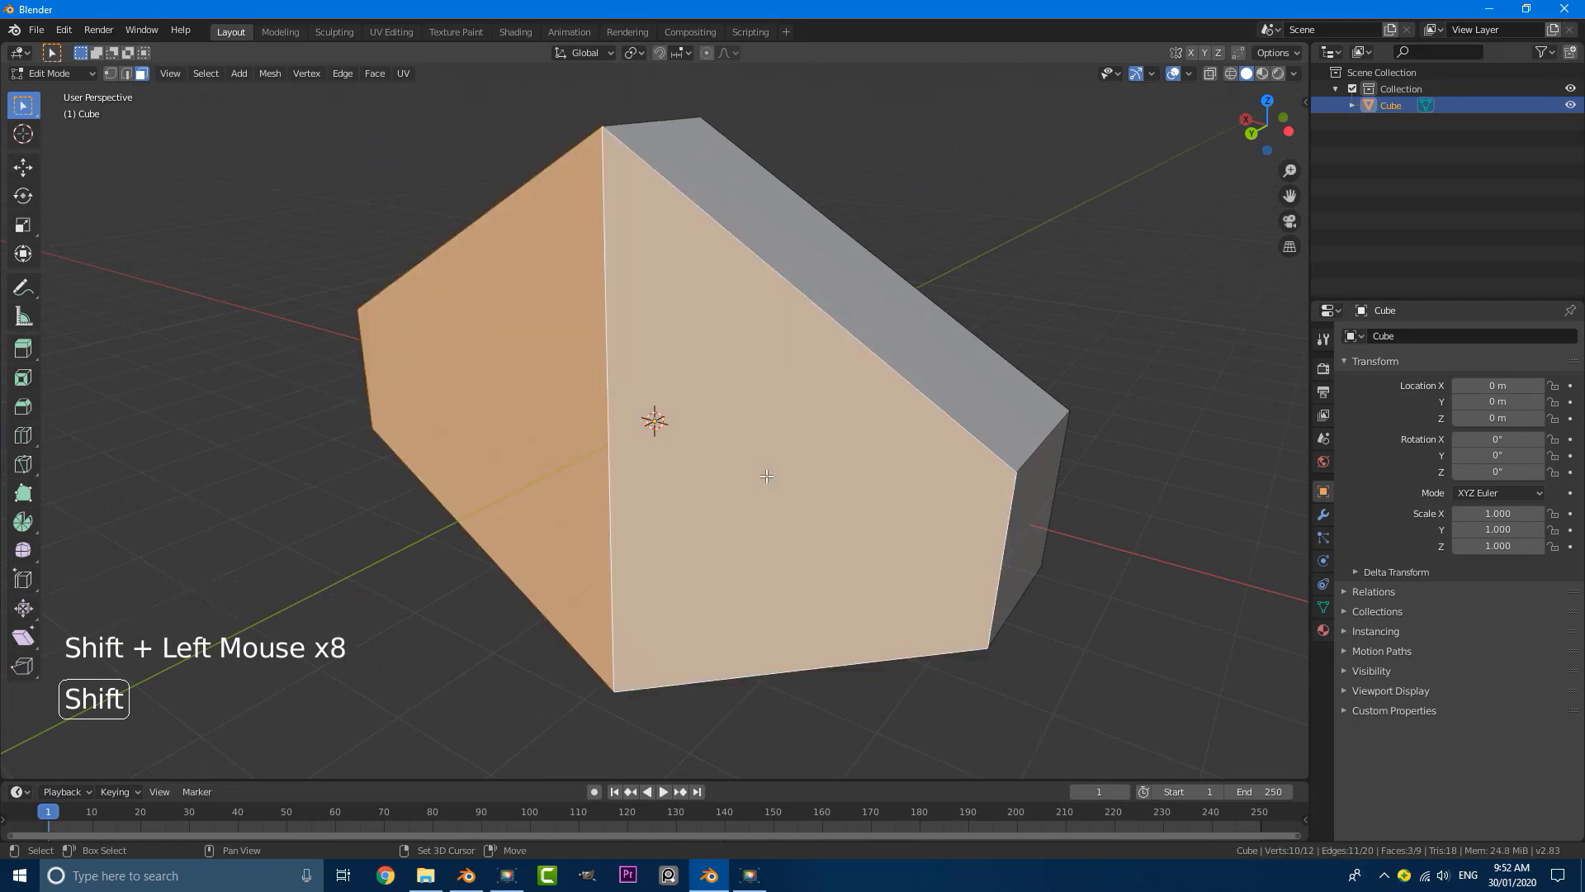
pyautogui.moveTo(782, 453); pyautogui.dragTo(598, 435, button='middle')
pyautogui.scroll(2, 598, 435)
pyautogui.press('x')
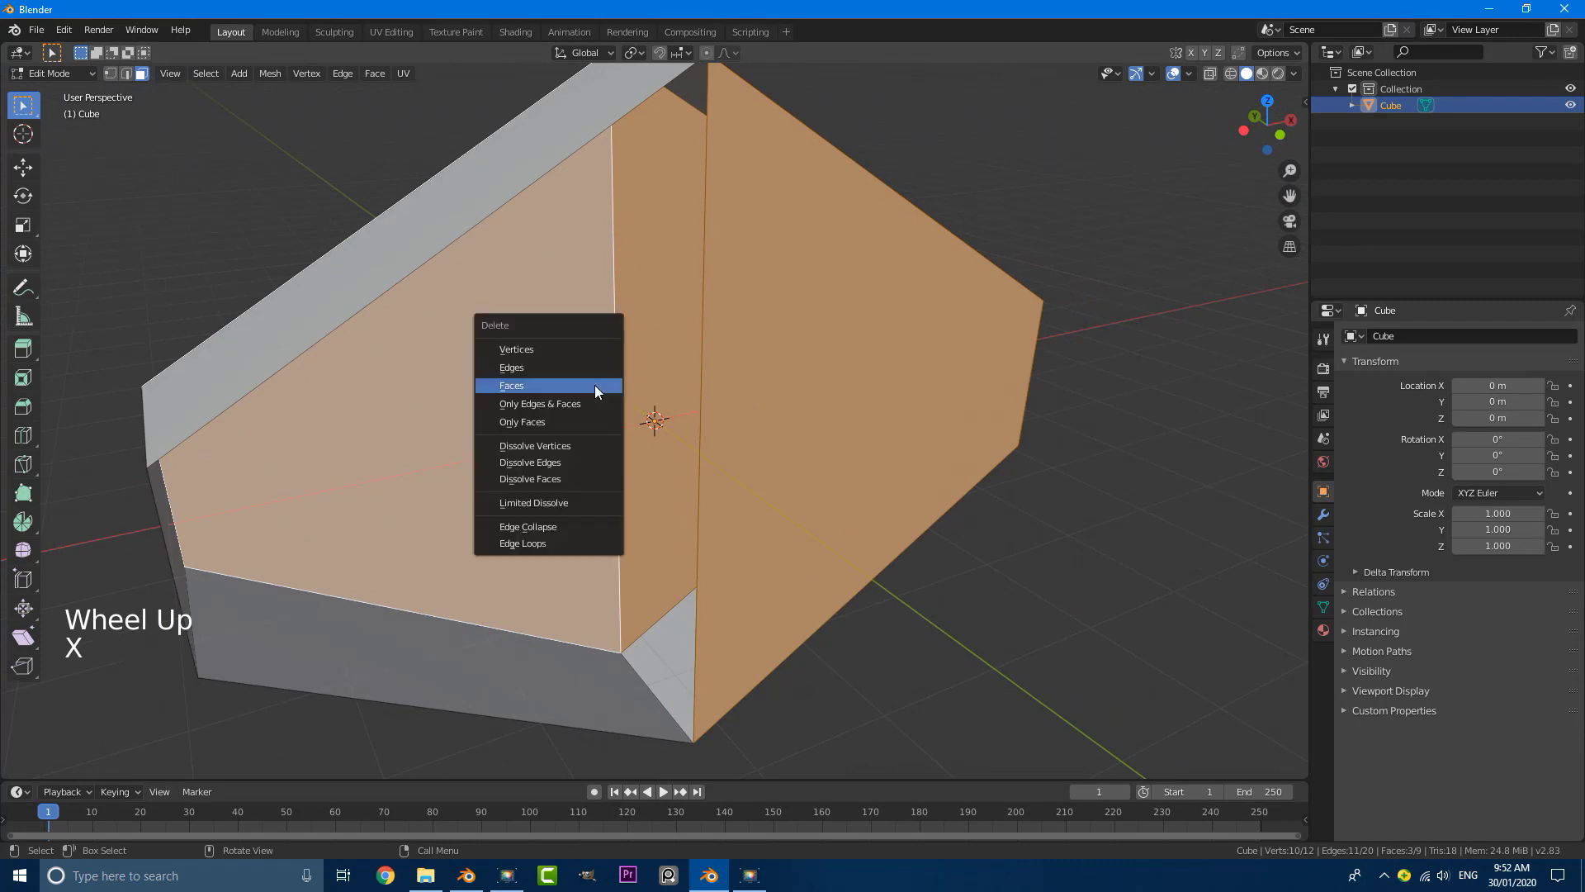
pyautogui.click(596, 384)
# Step: Select the entire open hexagonal ring and scale it up along the Y axis to lengthen the tunnel section
pyautogui.scroll(-3, 573, 389)
pyautogui.moveTo(693, 382); pyautogui.dragTo(683, 414, button='middle')
pyautogui.press('a')
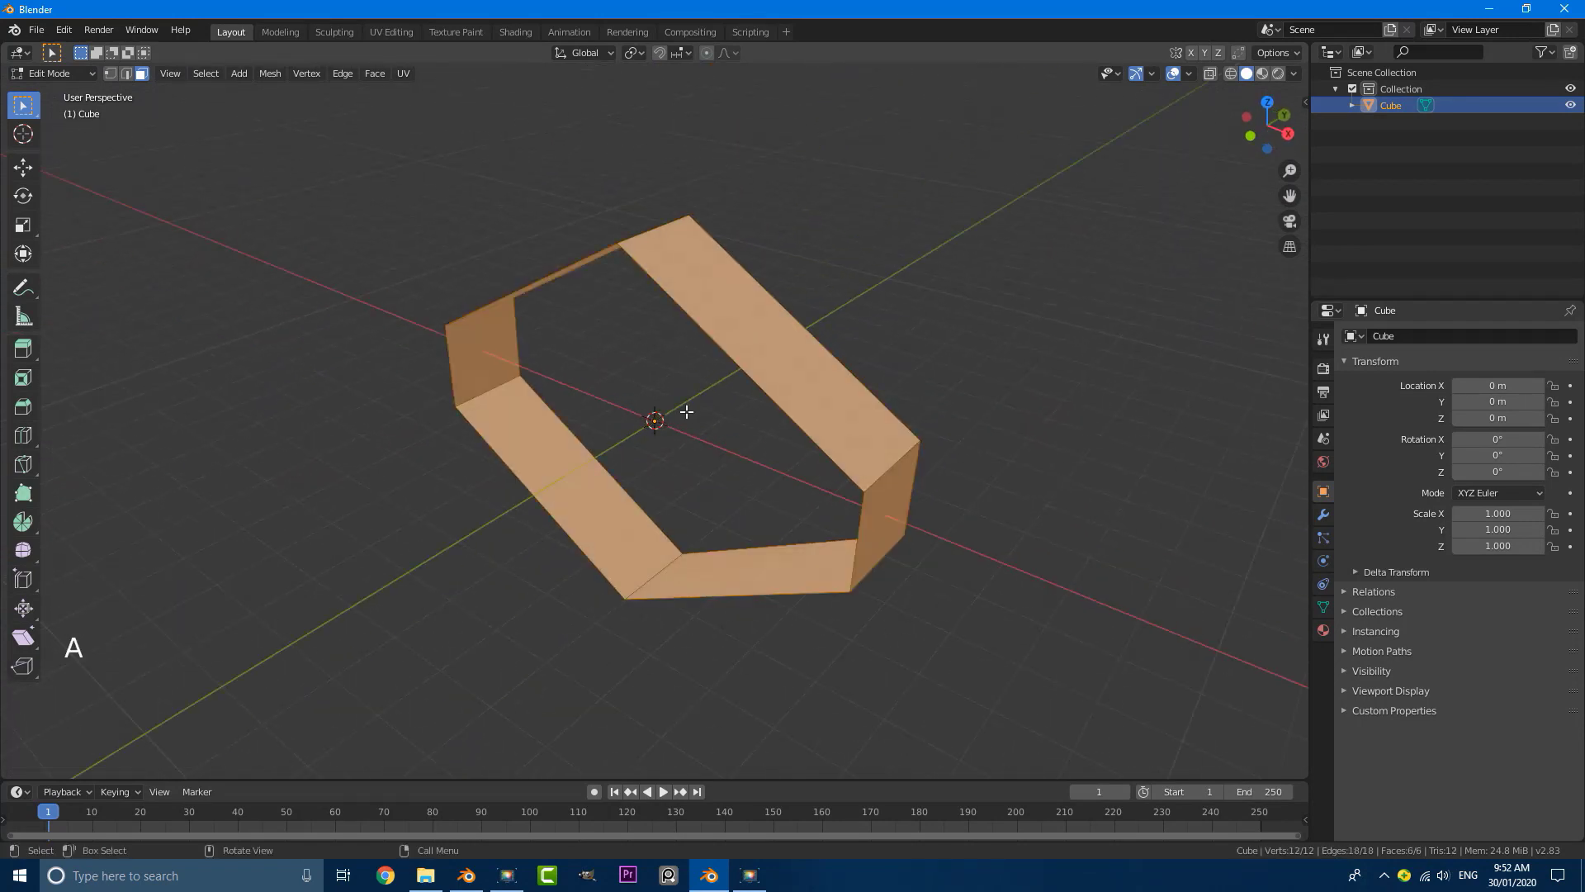
pyautogui.press('s')
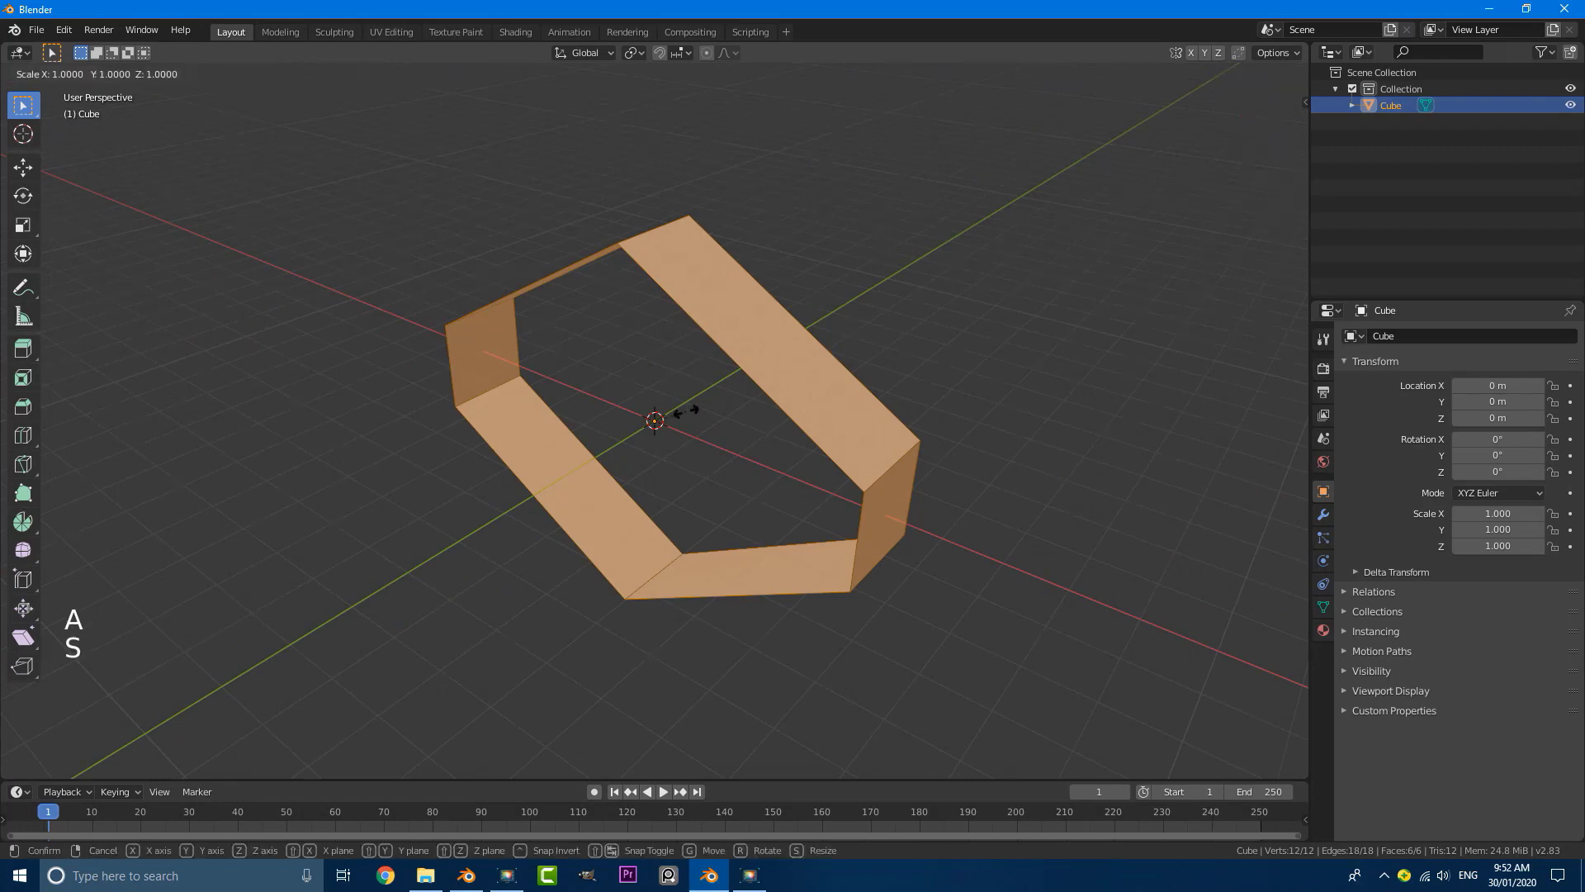
pyautogui.press('y')
pyautogui.click(687, 411)
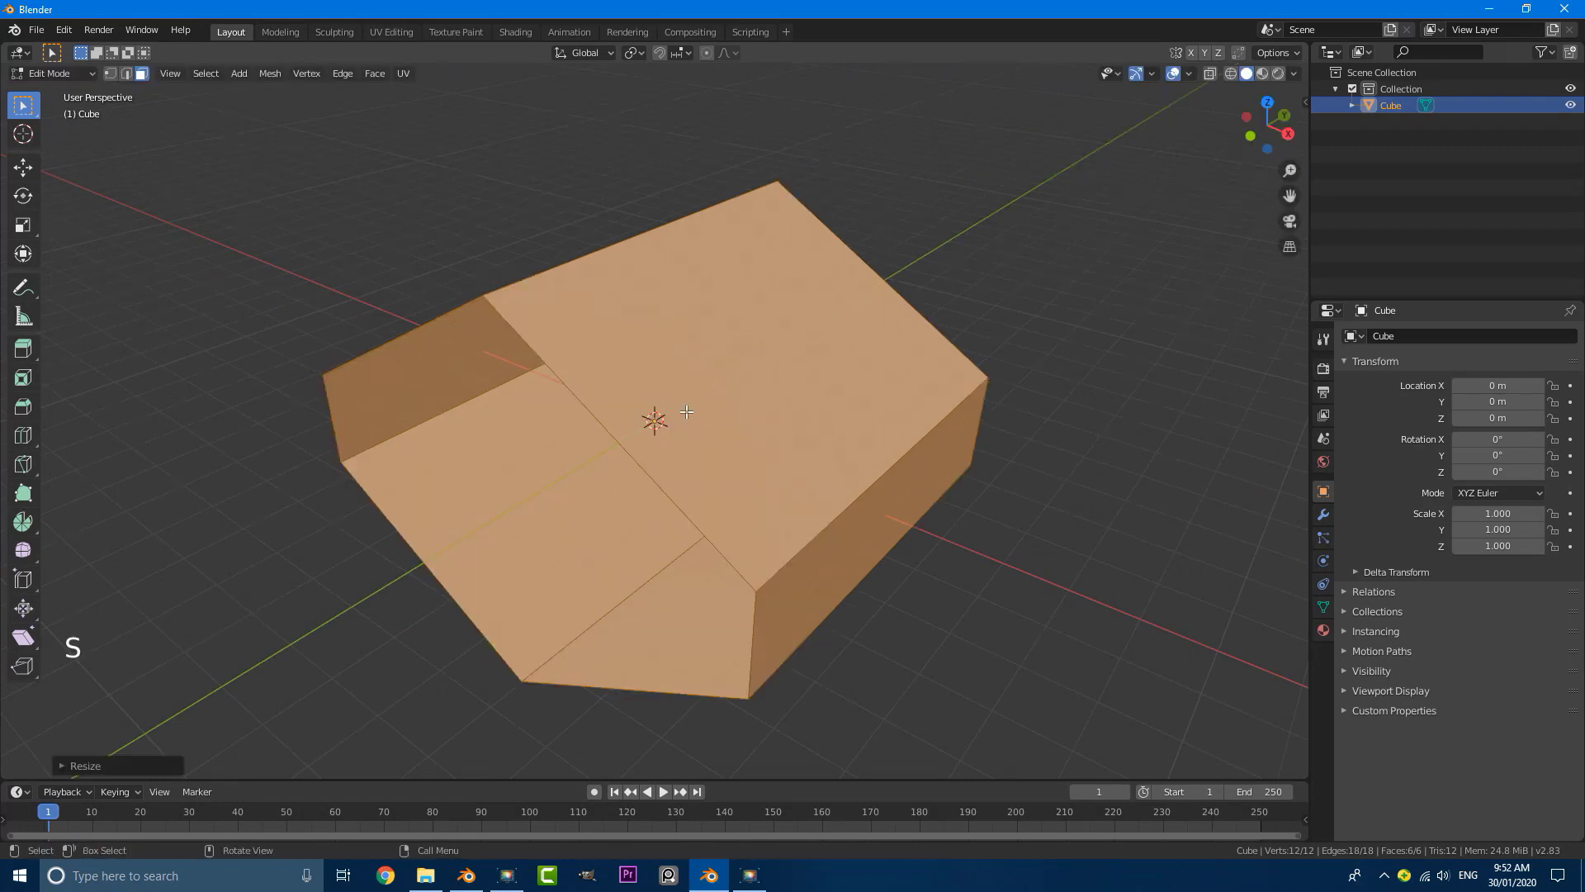
# Step: Switch to edge select mode and deselect the whole tunnel mesh
pyautogui.moveTo(686, 412); pyautogui.dragTo(630, 459, button='middle')
pyautogui.moveTo(488, 402); pyautogui.dragTo(712, 437, button='middle')
pyautogui.click(126, 73)
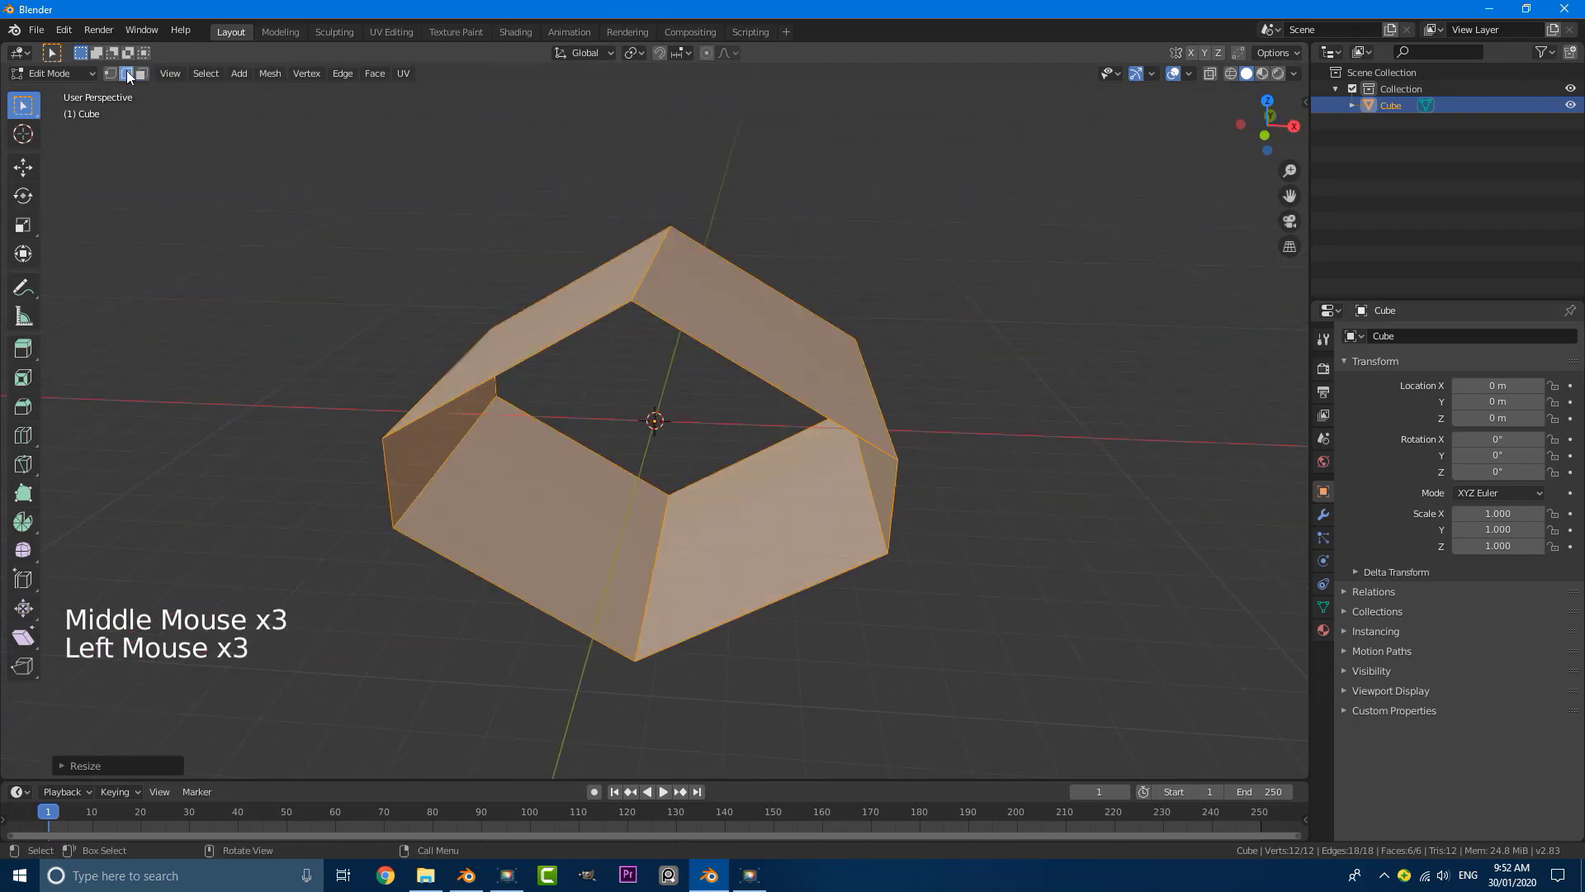
pyautogui.hotkey('alt', 'a')
pyautogui.keyDown('shift'); pyautogui.moveTo(631, 589); pyautogui.dragTo(625, 541, button='middle'); pyautogui.keyUp('shift')
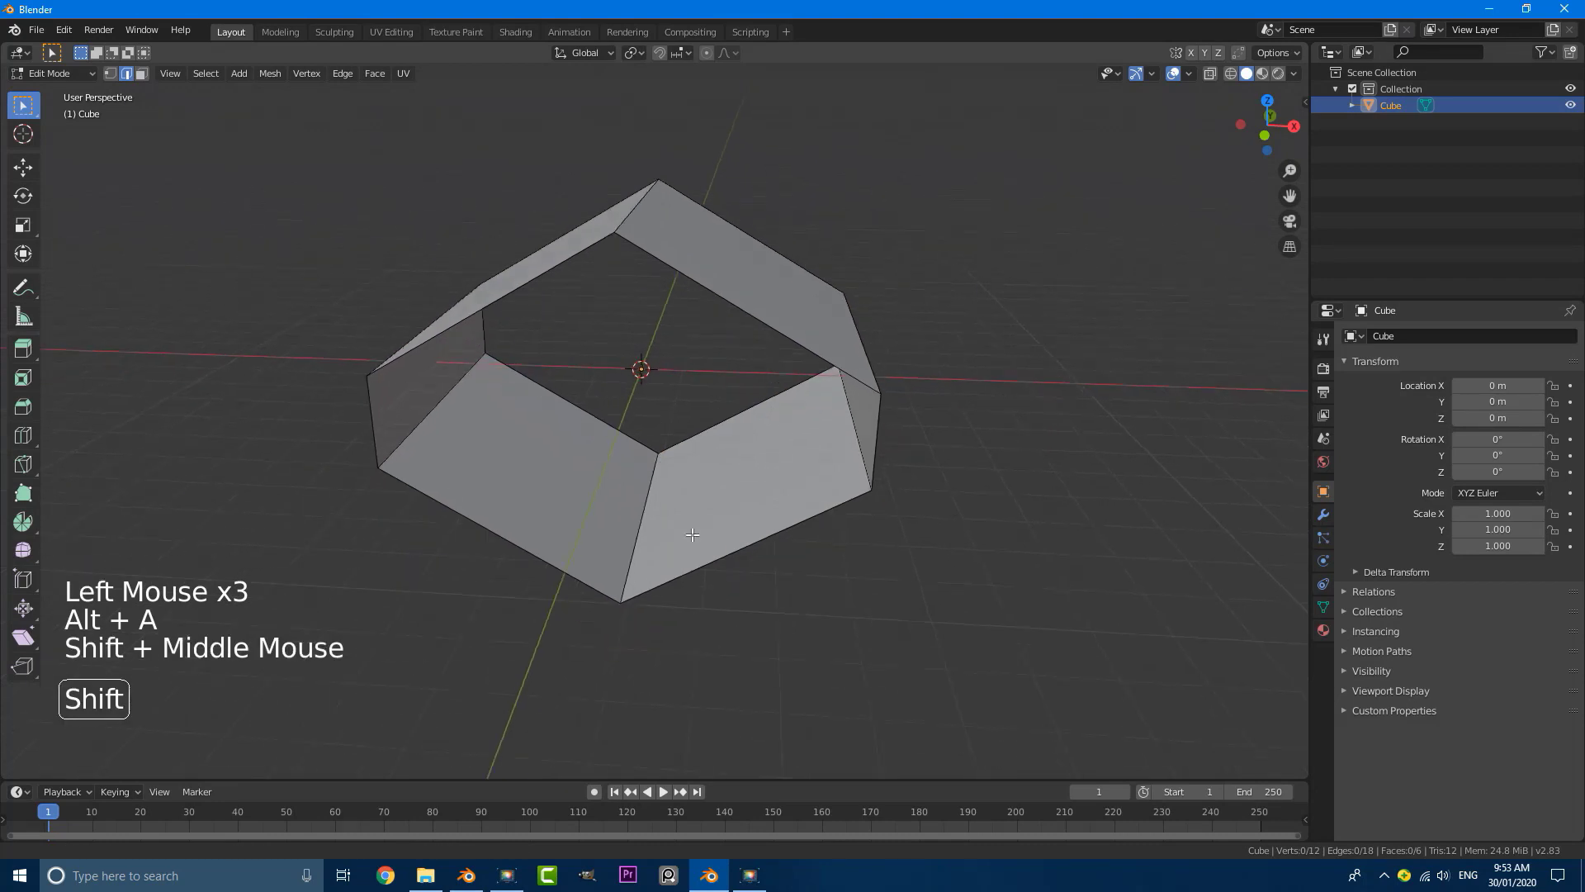
# Step: Bevel the bottom lengthwise edge of the tunnel with one segment and a width of about 1.67 m
pyautogui.scroll(2, 625, 540)
pyautogui.click(625, 540)
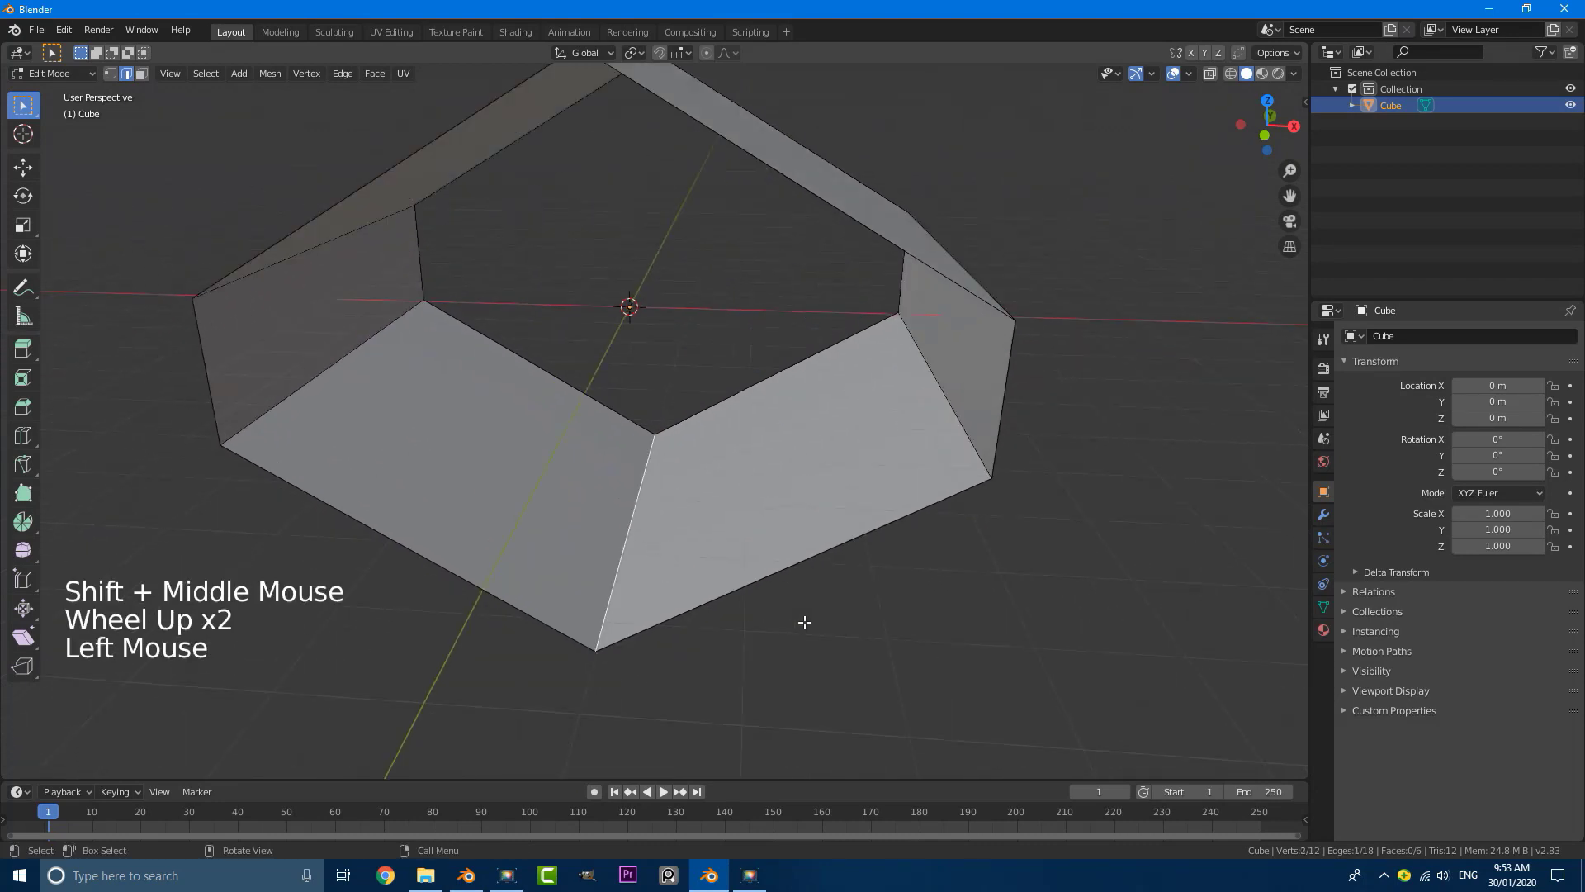
pyautogui.hotkey('ctrl', 'b')
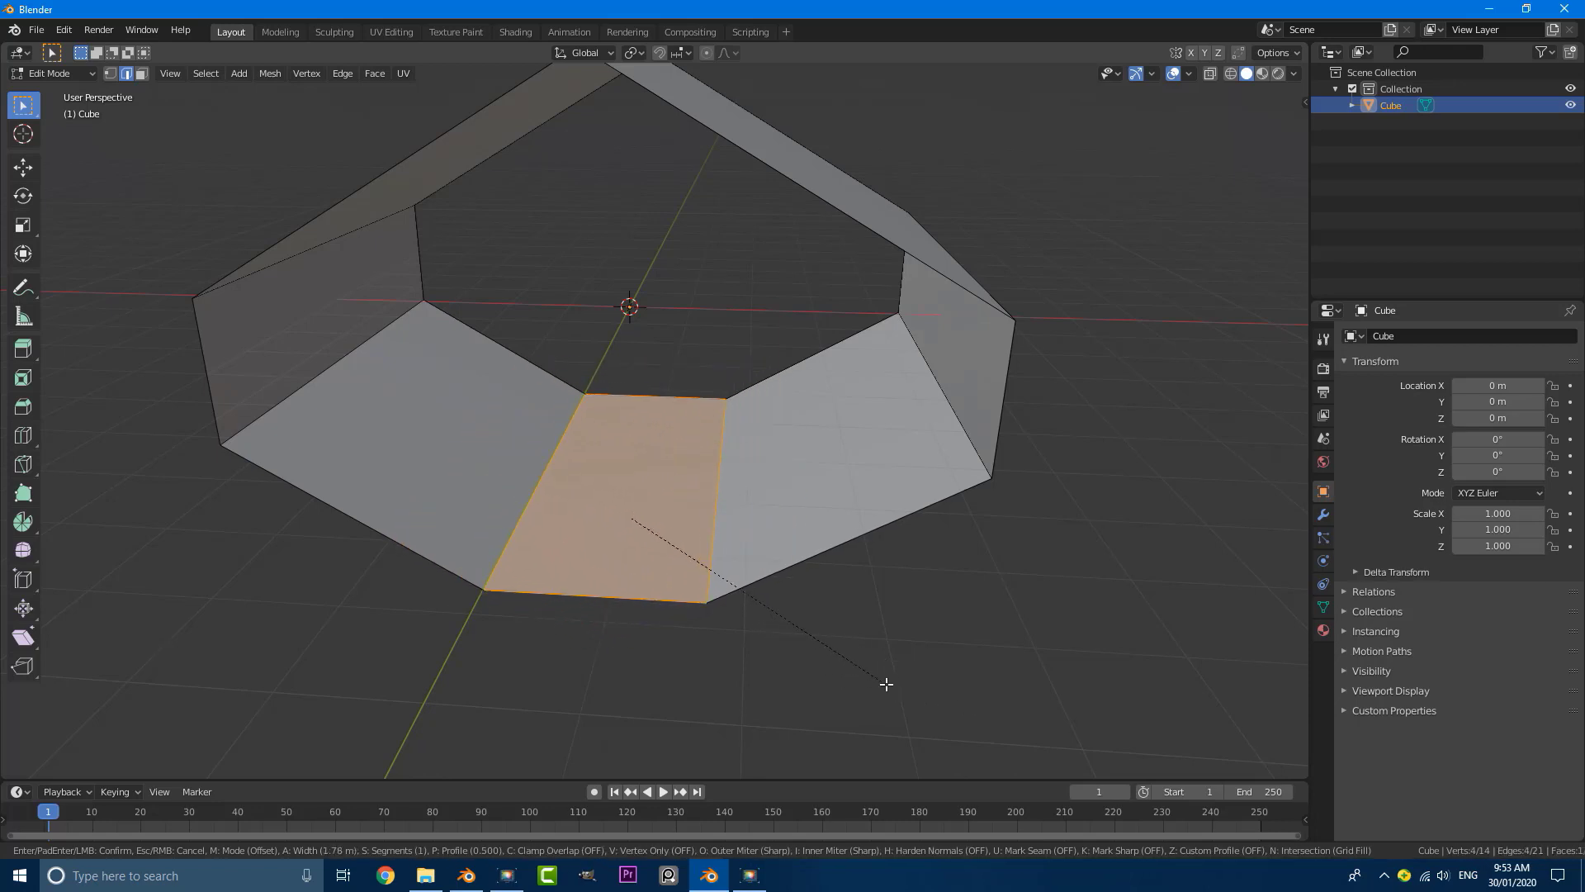
pyautogui.scroll(1, 886, 683)
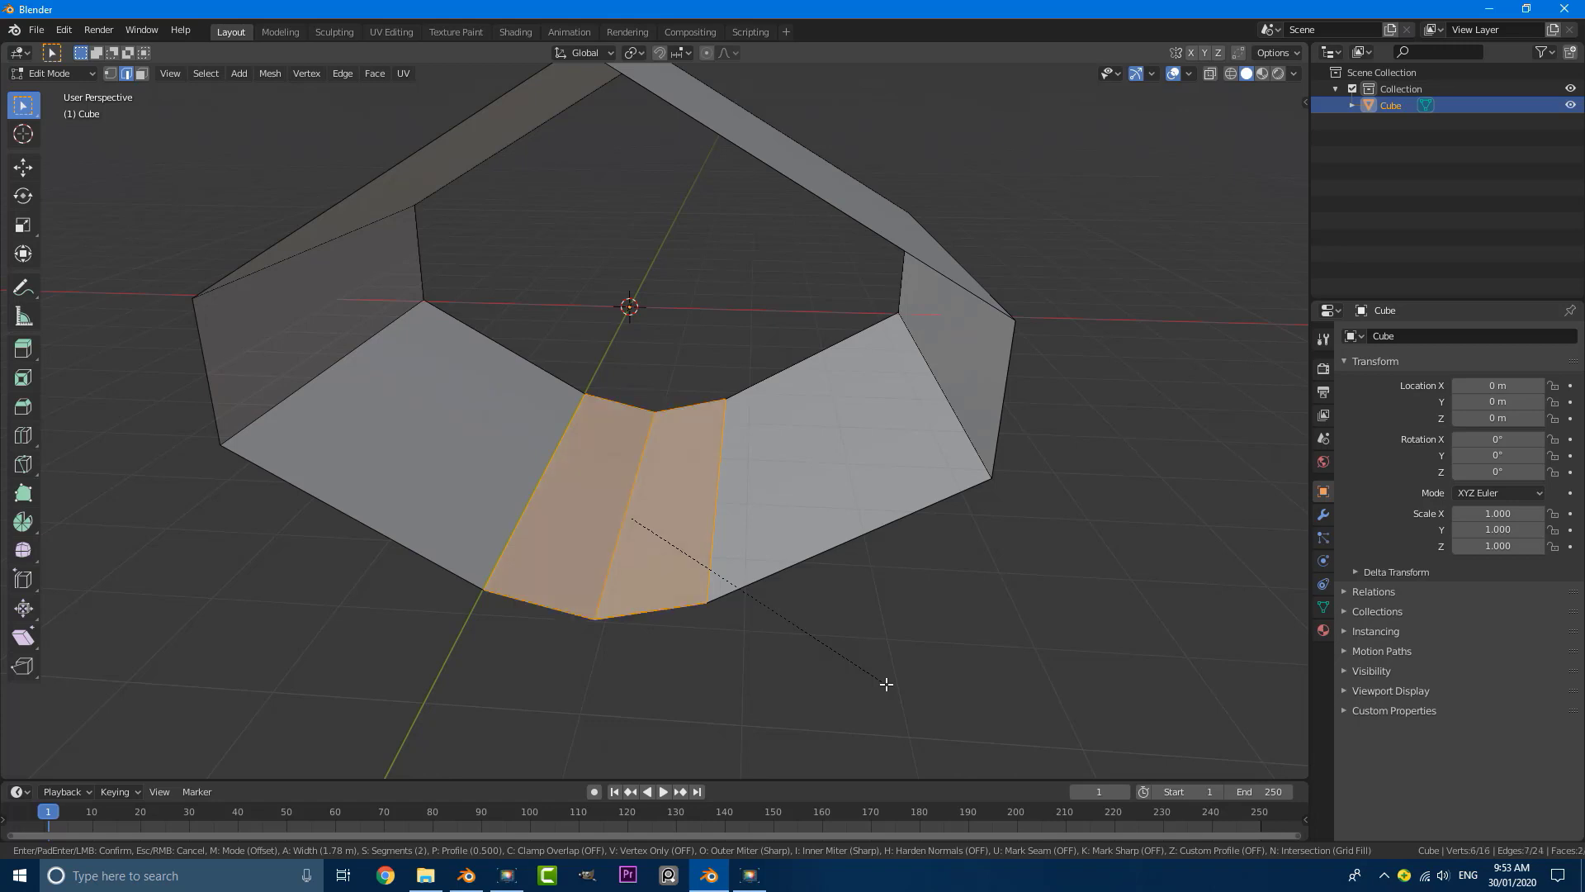
pyautogui.scroll(-1, 885, 684)
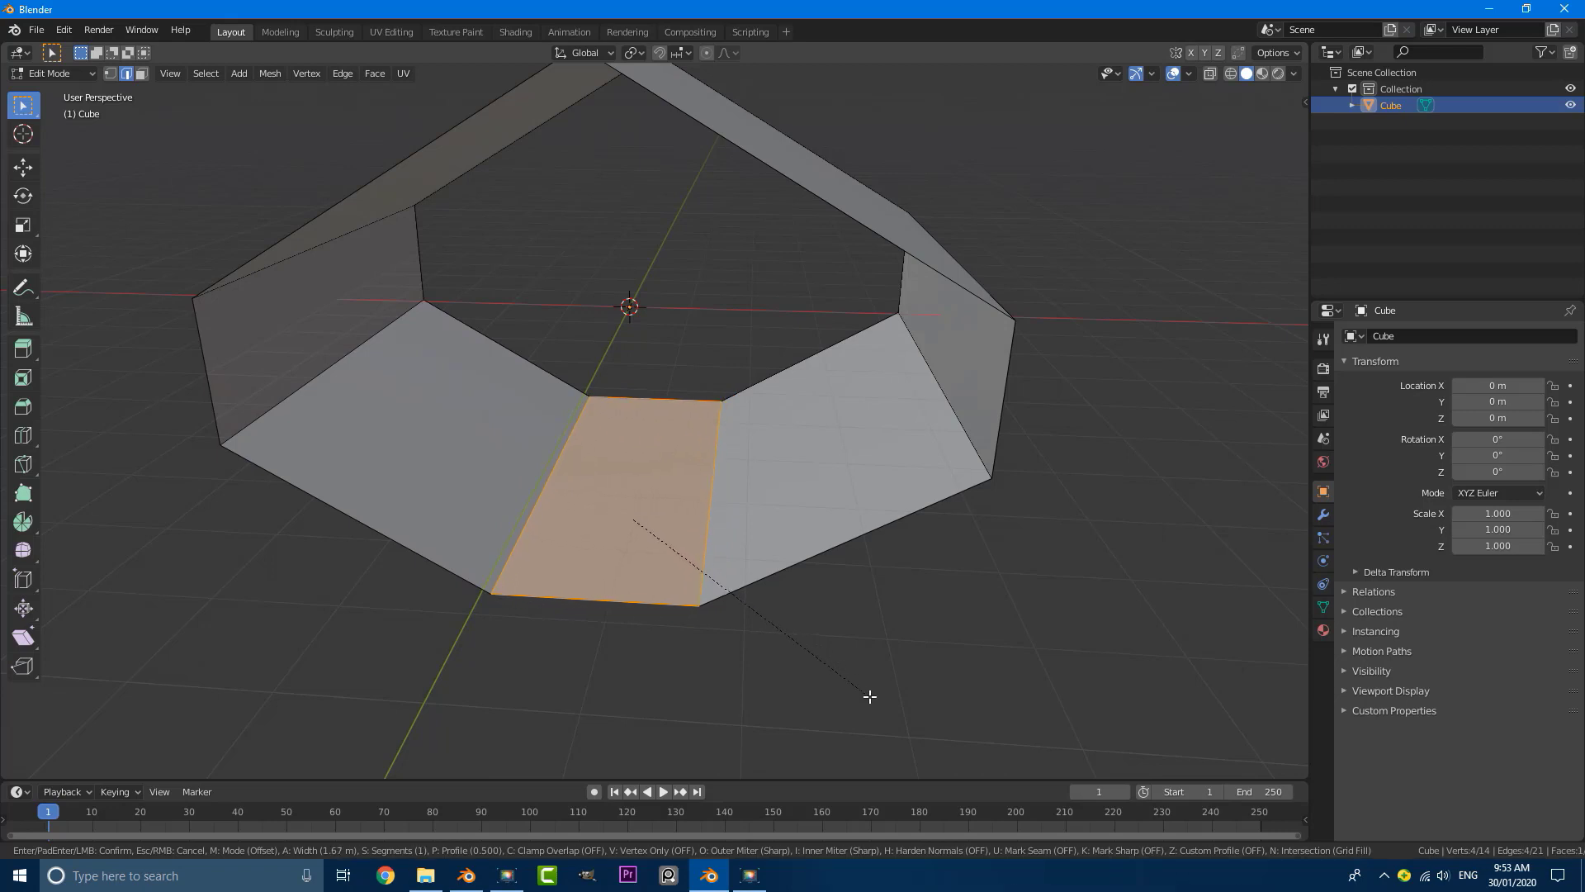
pyautogui.click(859, 693)
# Step: Move the new bottom face up along Z by about 0.6 m and scale it slightly
pyautogui.moveTo(860, 693); pyautogui.dragTo(760, 613, button='middle')
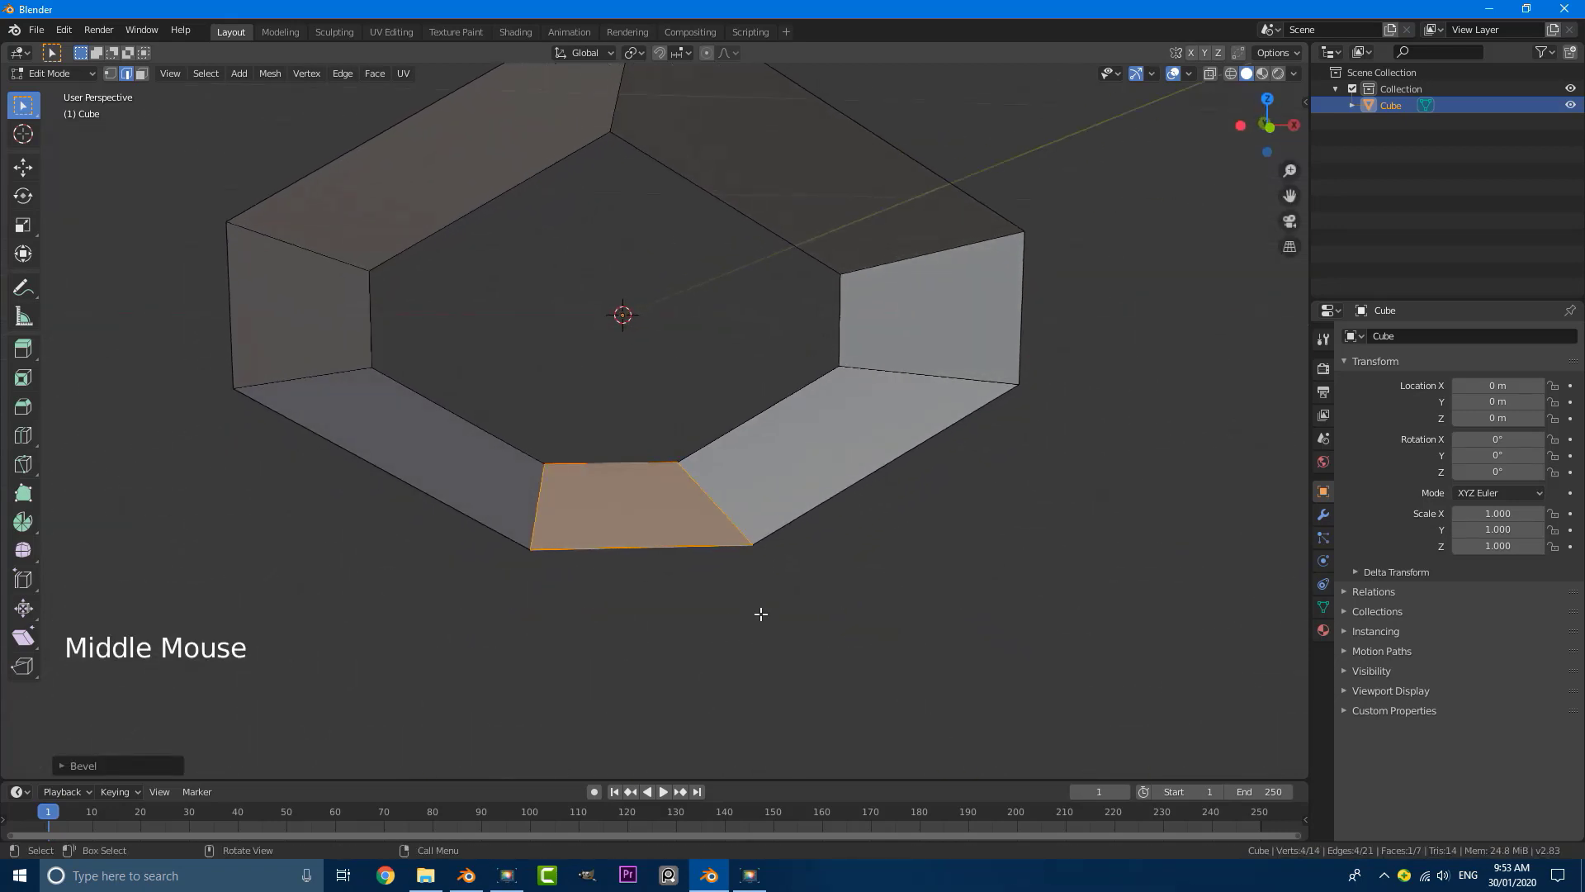
pyautogui.press('g')
pyautogui.press('z')
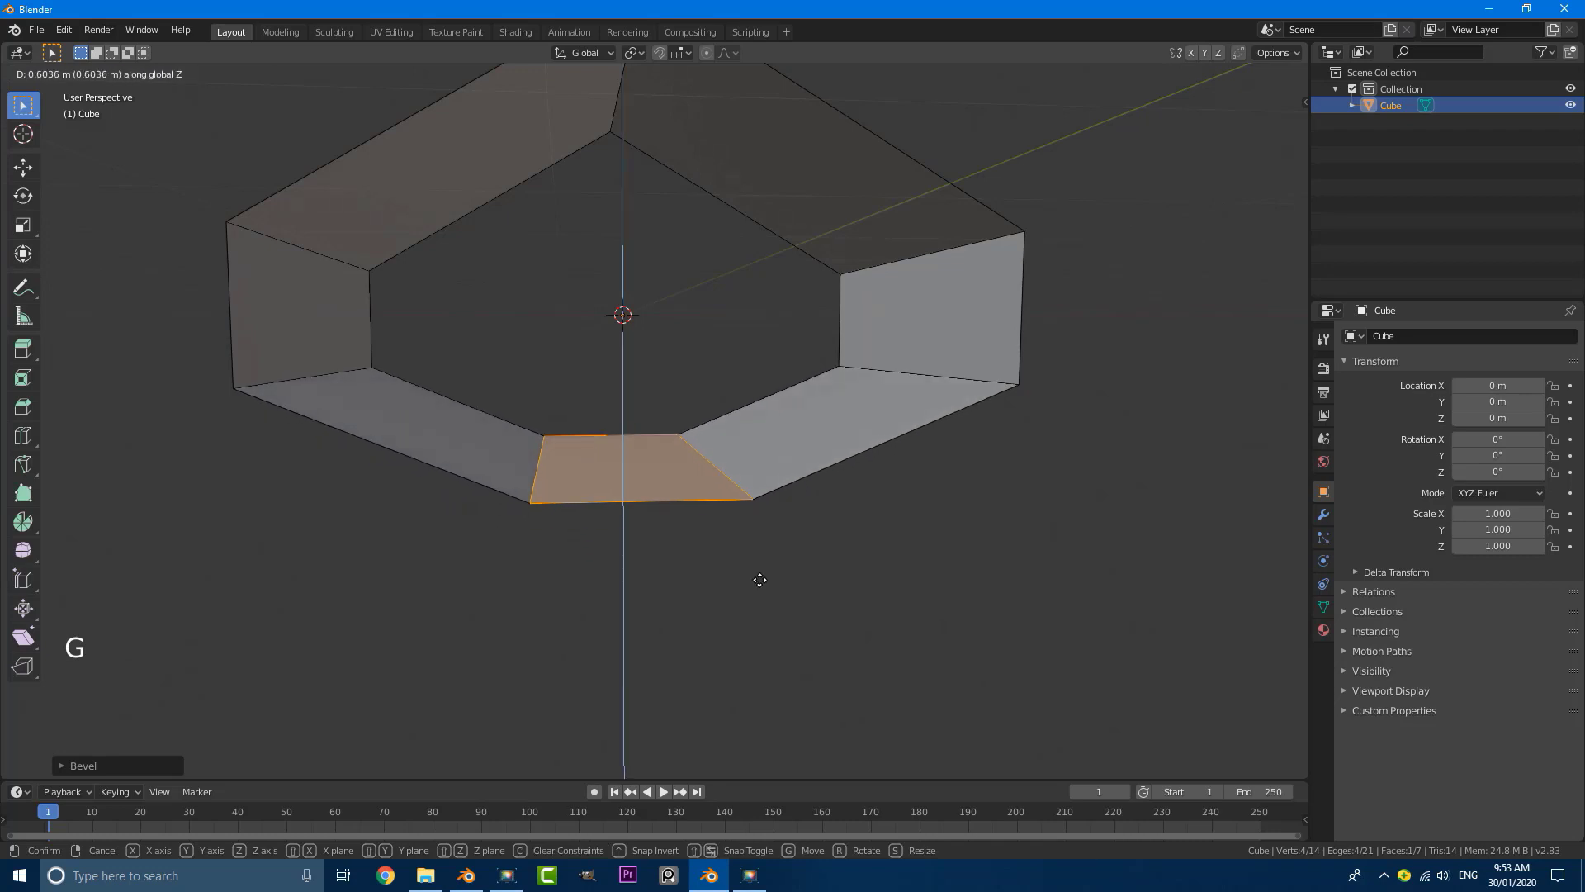
pyautogui.click(760, 575)
pyautogui.moveTo(761, 573); pyautogui.dragTo(738, 527, button='middle')
pyautogui.press('s')
pyautogui.click(750, 577)
# Step: Extrude the bottom face about 0.2 m downward to form a recessed floor channel
pyautogui.scroll(2, 743, 578)
pyautogui.press('e')
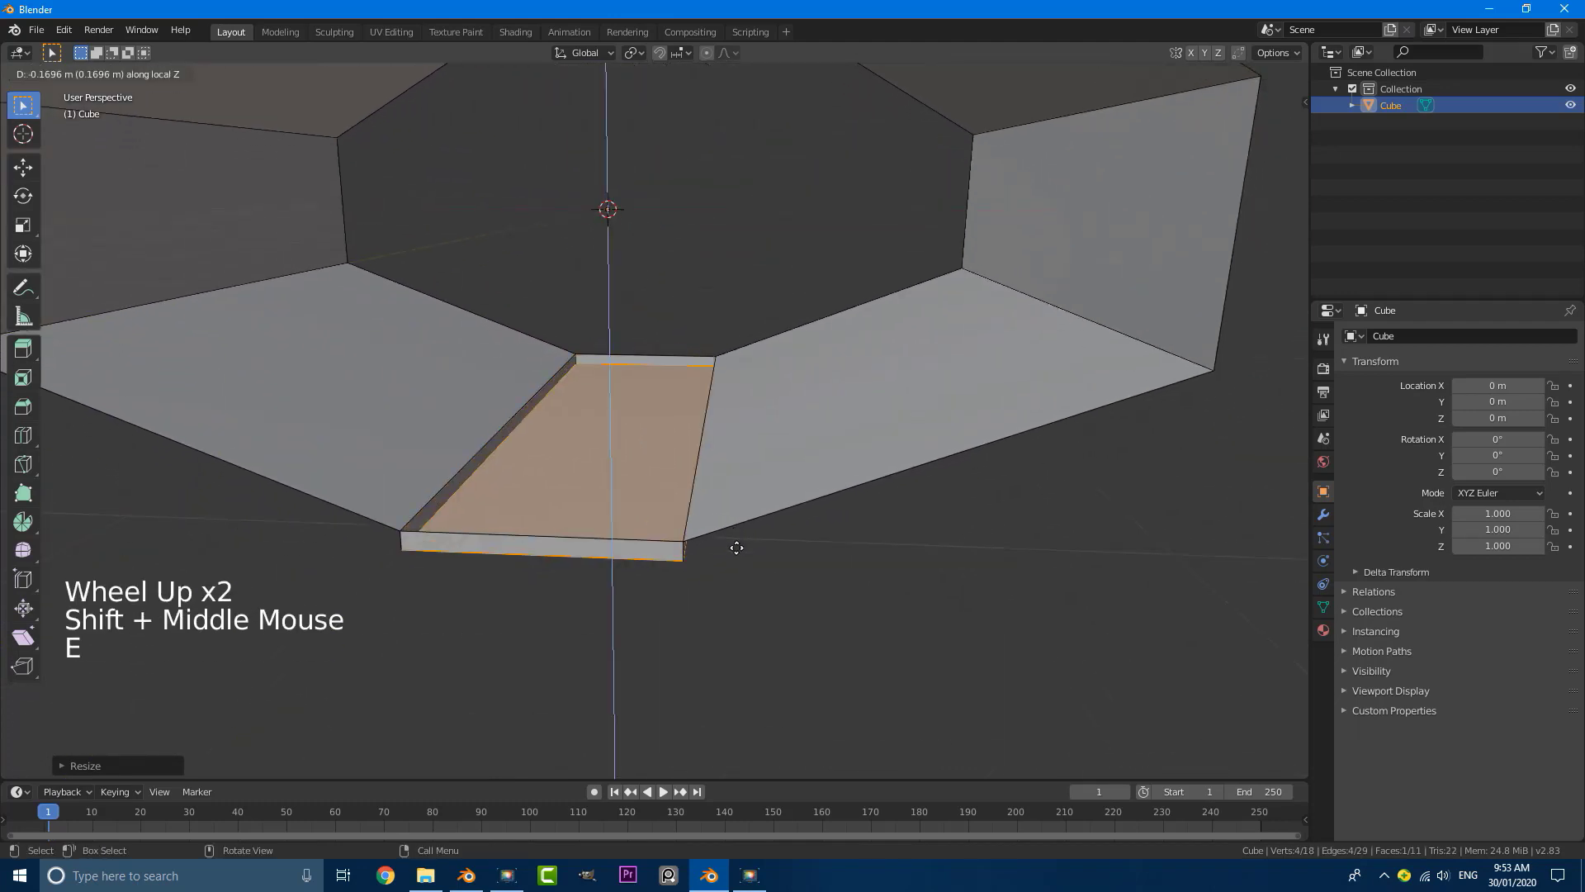
pyautogui.click(756, 549)
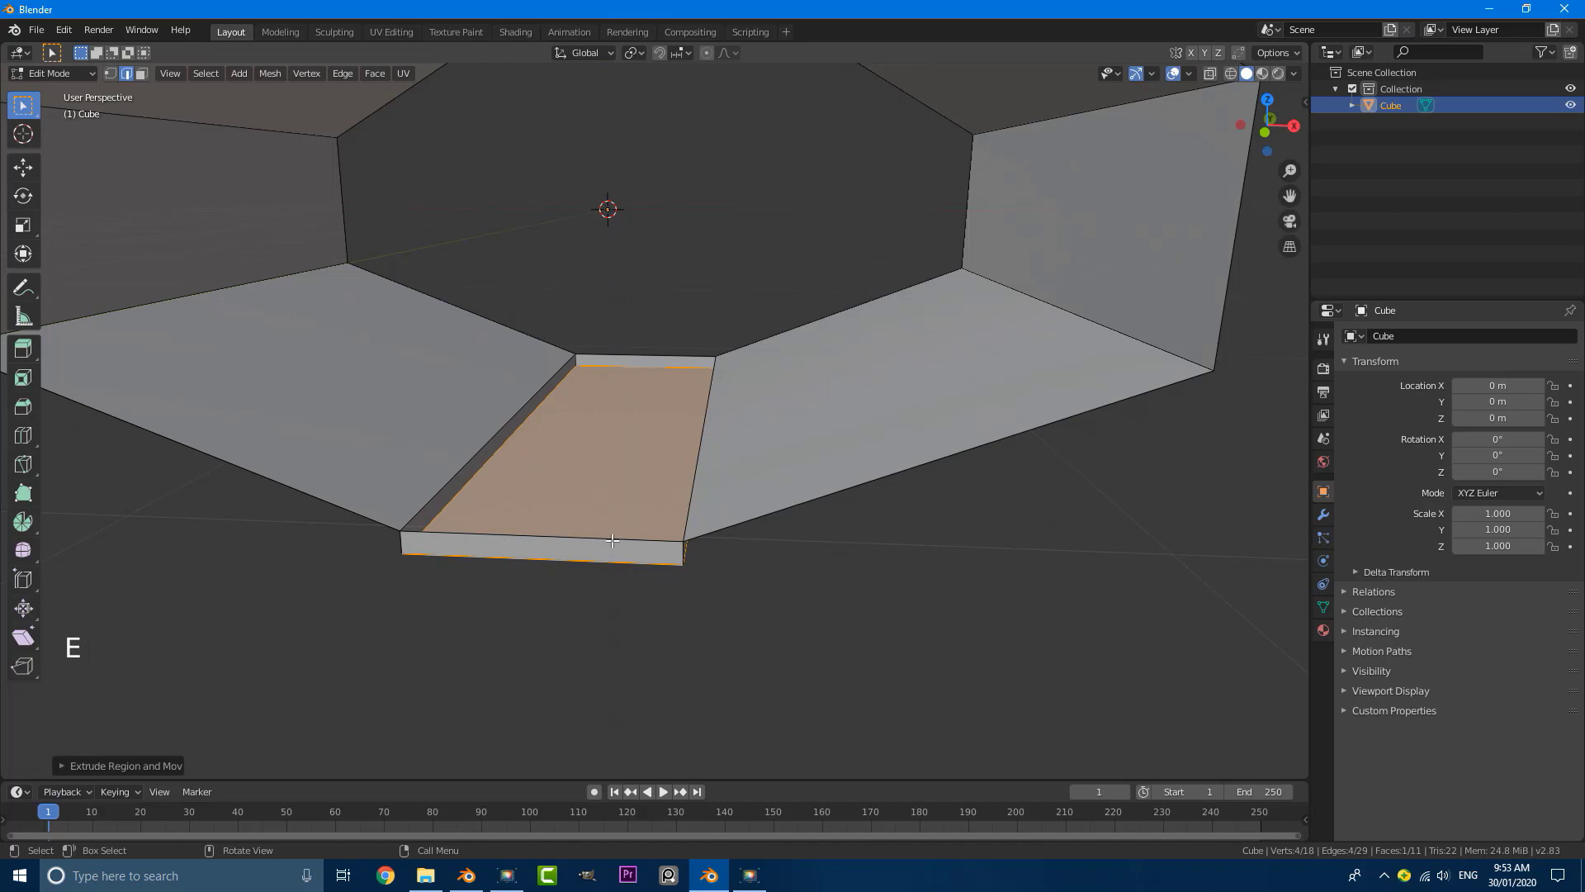
# Step: In face select mode, delete the small vertical faces closing the back and front ends of the floor channel
pyautogui.click(142, 74)
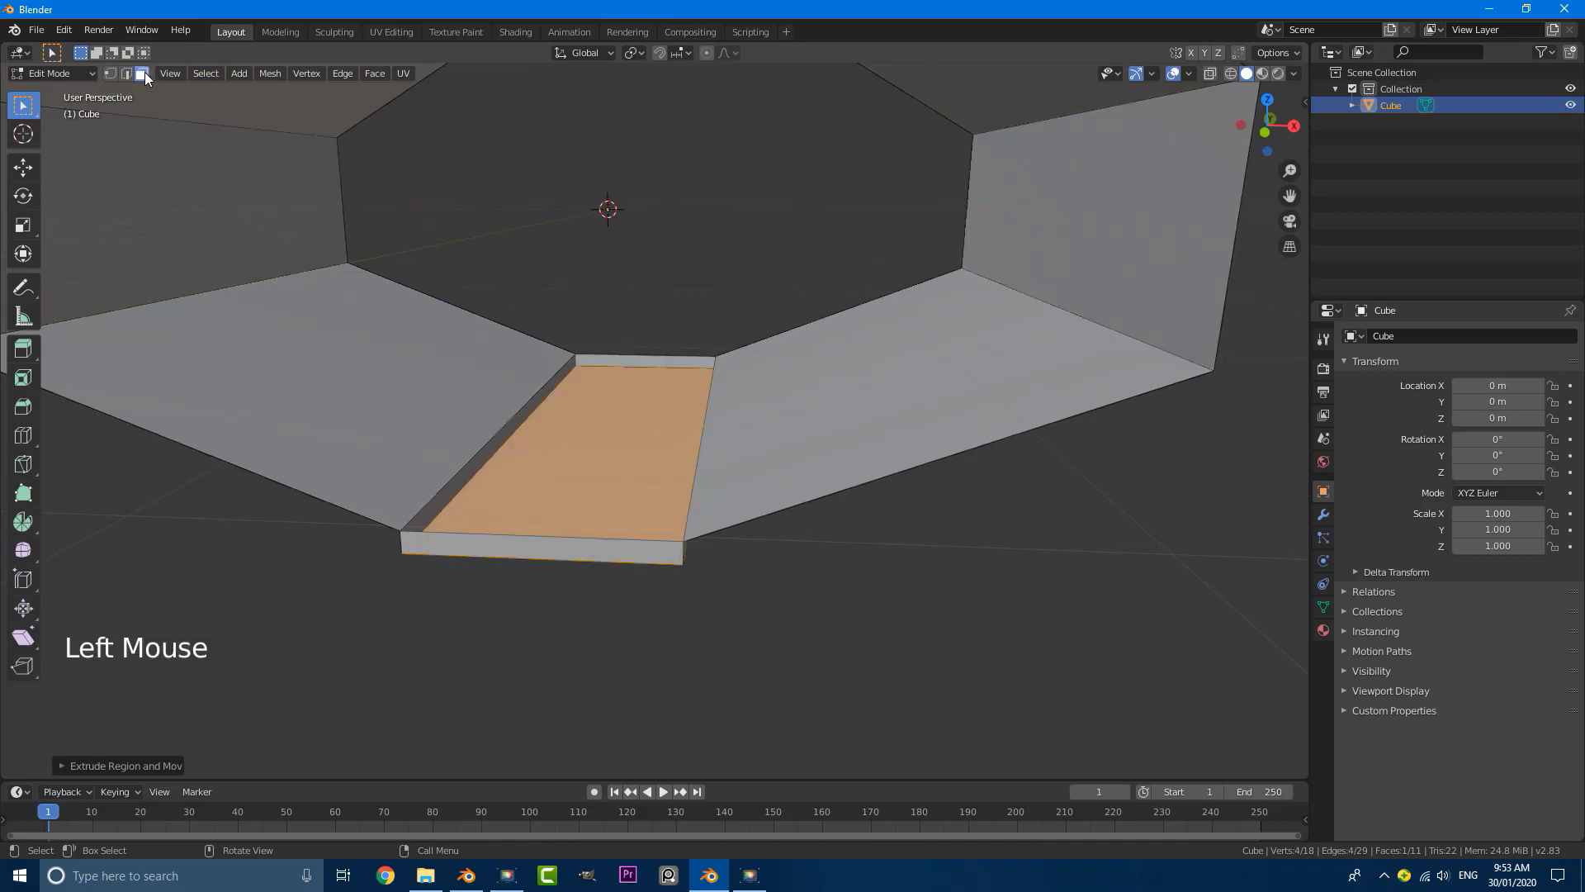
pyautogui.tripleClick(617, 357)
pyautogui.press('x')
pyautogui.click(619, 361)
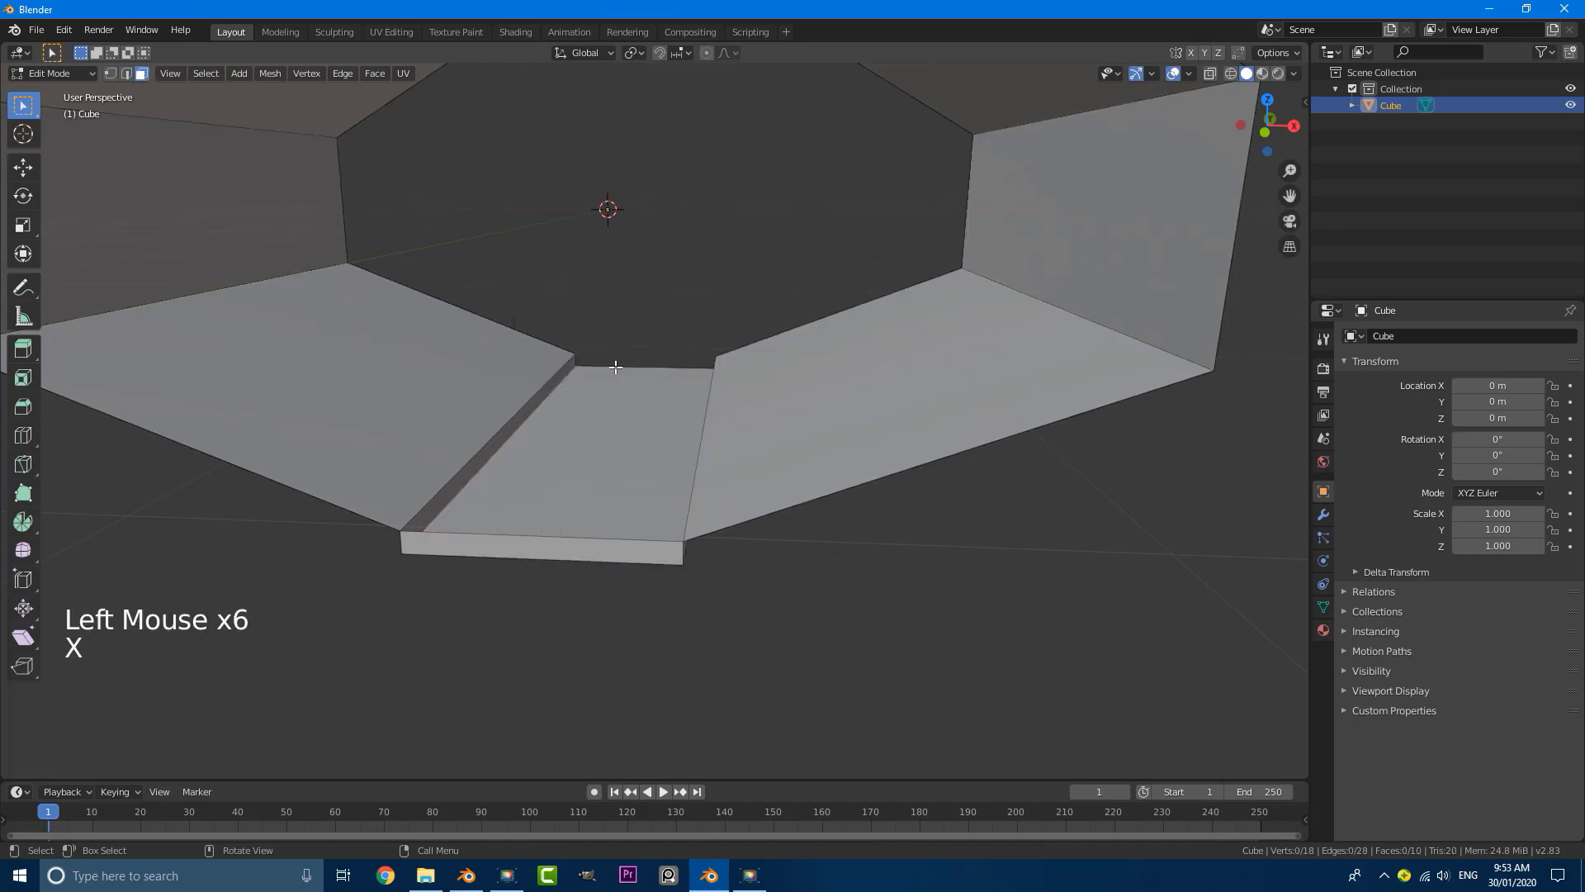
pyautogui.click(559, 548)
pyautogui.press('x')
pyautogui.click(506, 548)
# Step: In edge select mode, select both long lower edges of the floor channel and bevel them with three segments, about 0.02 m wide
pyautogui.scroll(-1, 507, 548)
pyautogui.moveTo(507, 548); pyautogui.dragTo(682, 485, button='middle')
pyautogui.scroll(-1, 339, 157)
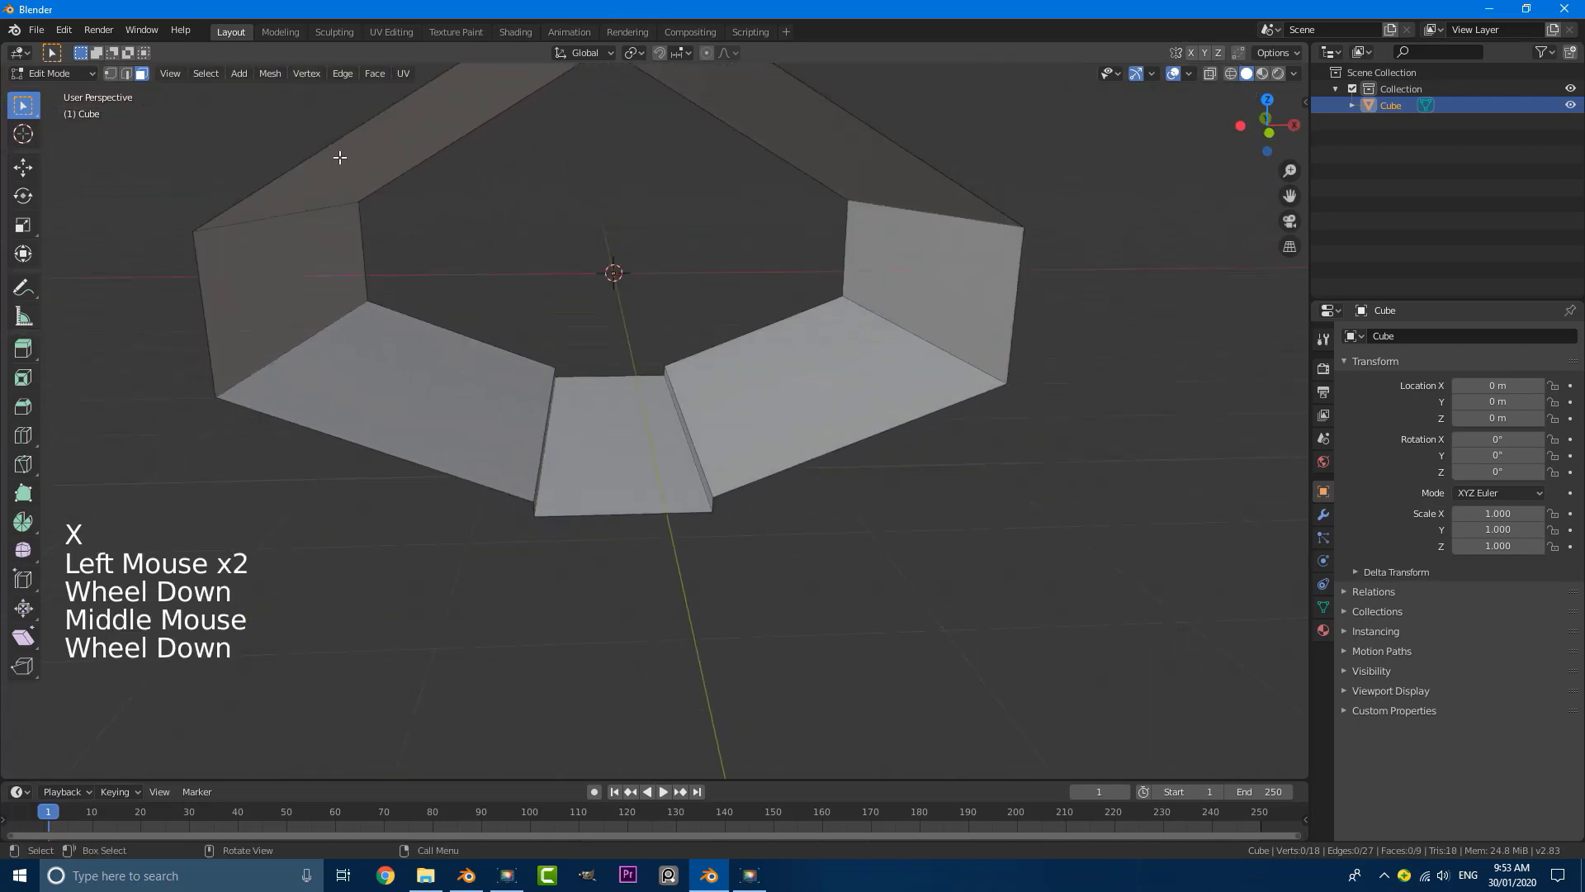
pyautogui.click(128, 74)
pyautogui.moveTo(562, 307); pyautogui.dragTo(702, 393, button='middle')
pyautogui.scroll(1, 571, 309)
pyautogui.scroll(4, 701, 393)
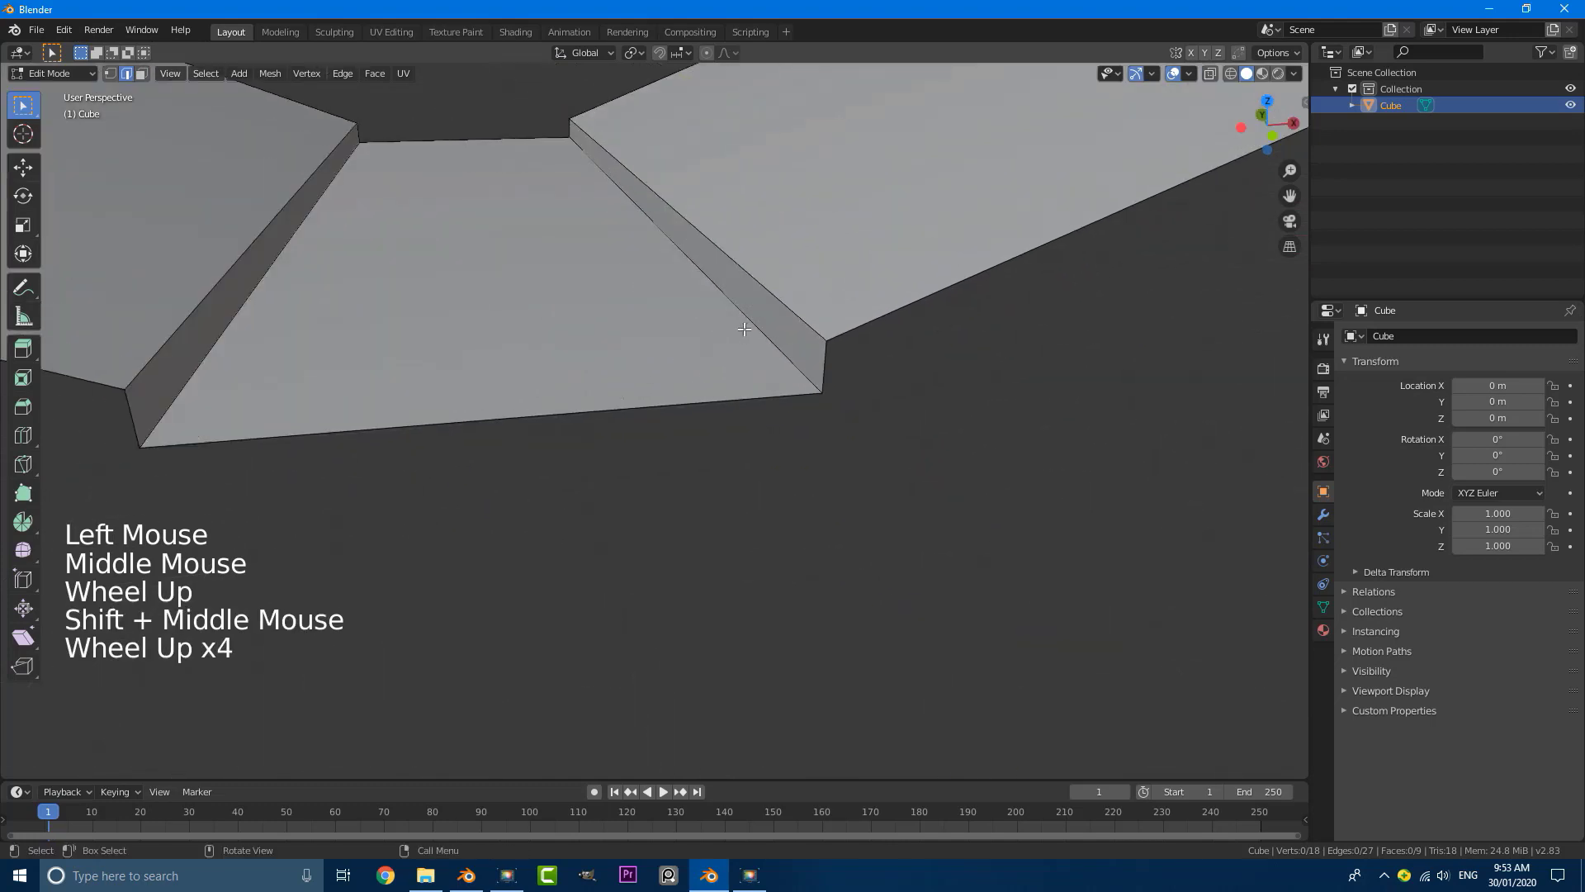
pyautogui.scroll(1, 744, 329)
pyautogui.tripleClick(793, 301)
pyautogui.scroll(-2, 660, 311)
pyautogui.keyDown('shift'); pyautogui.moveTo(397, 332); pyautogui.dragTo(450, 306, button='middle'); pyautogui.keyUp('shift')
pyautogui.keyDown('shift'); pyautogui.tripleClick(418, 286); pyautogui.keyUp('shift')
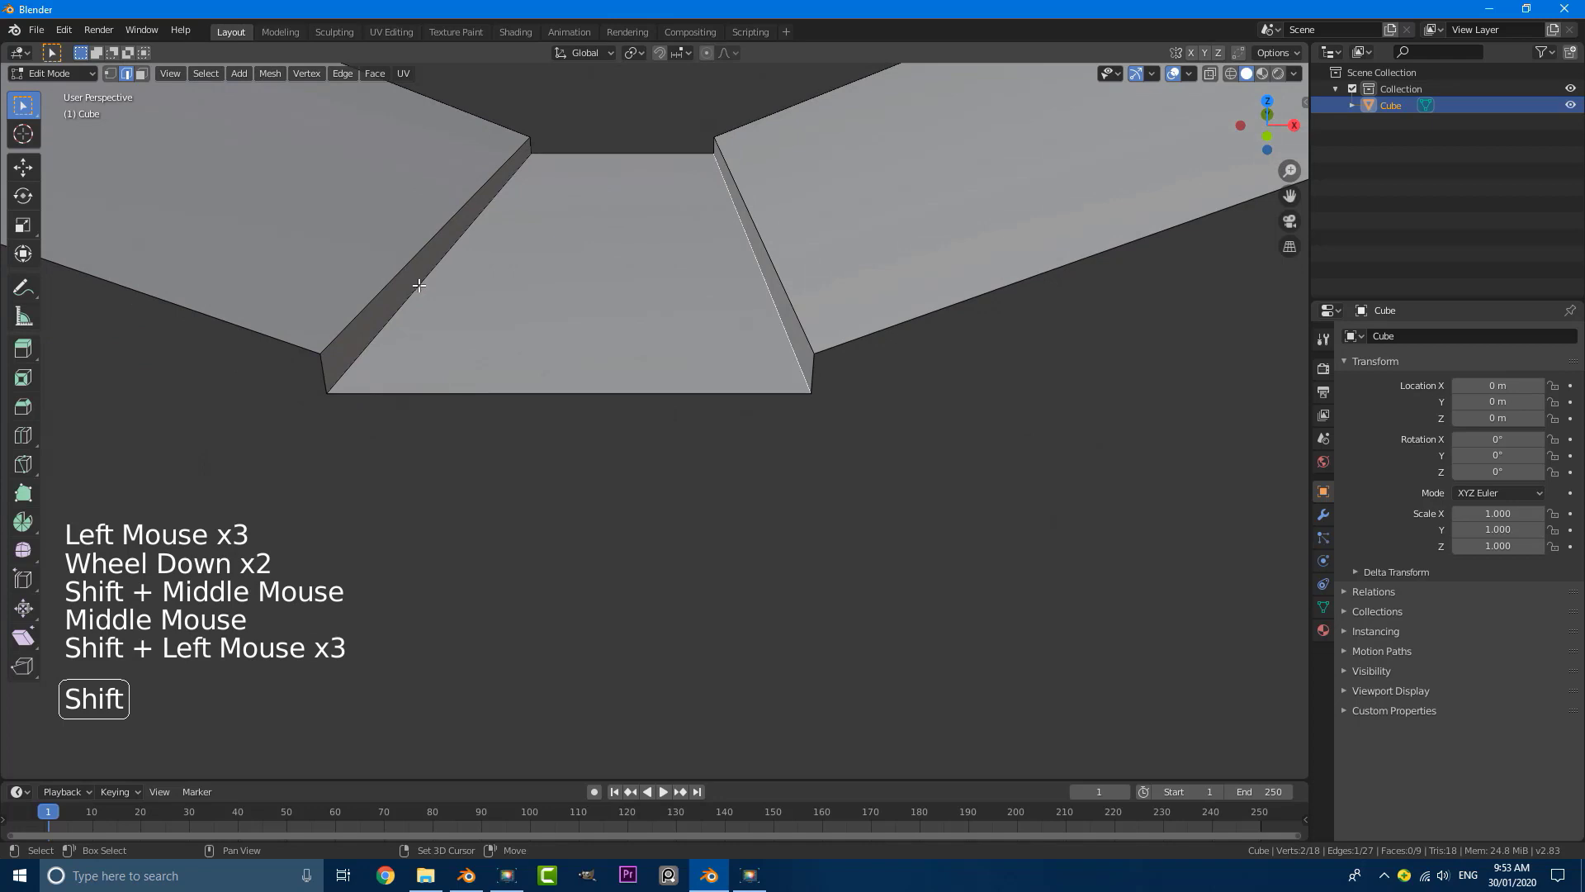
pyautogui.keyDown('shift'); pyautogui.tripleClick(418, 286); pyautogui.keyUp('shift')
pyautogui.keyDown('shift'); pyautogui.click(419, 284); pyautogui.keyUp('shift')
pyautogui.scroll(-1, 668, 325)
pyautogui.moveTo(669, 325); pyautogui.dragTo(669, 323, button='middle')
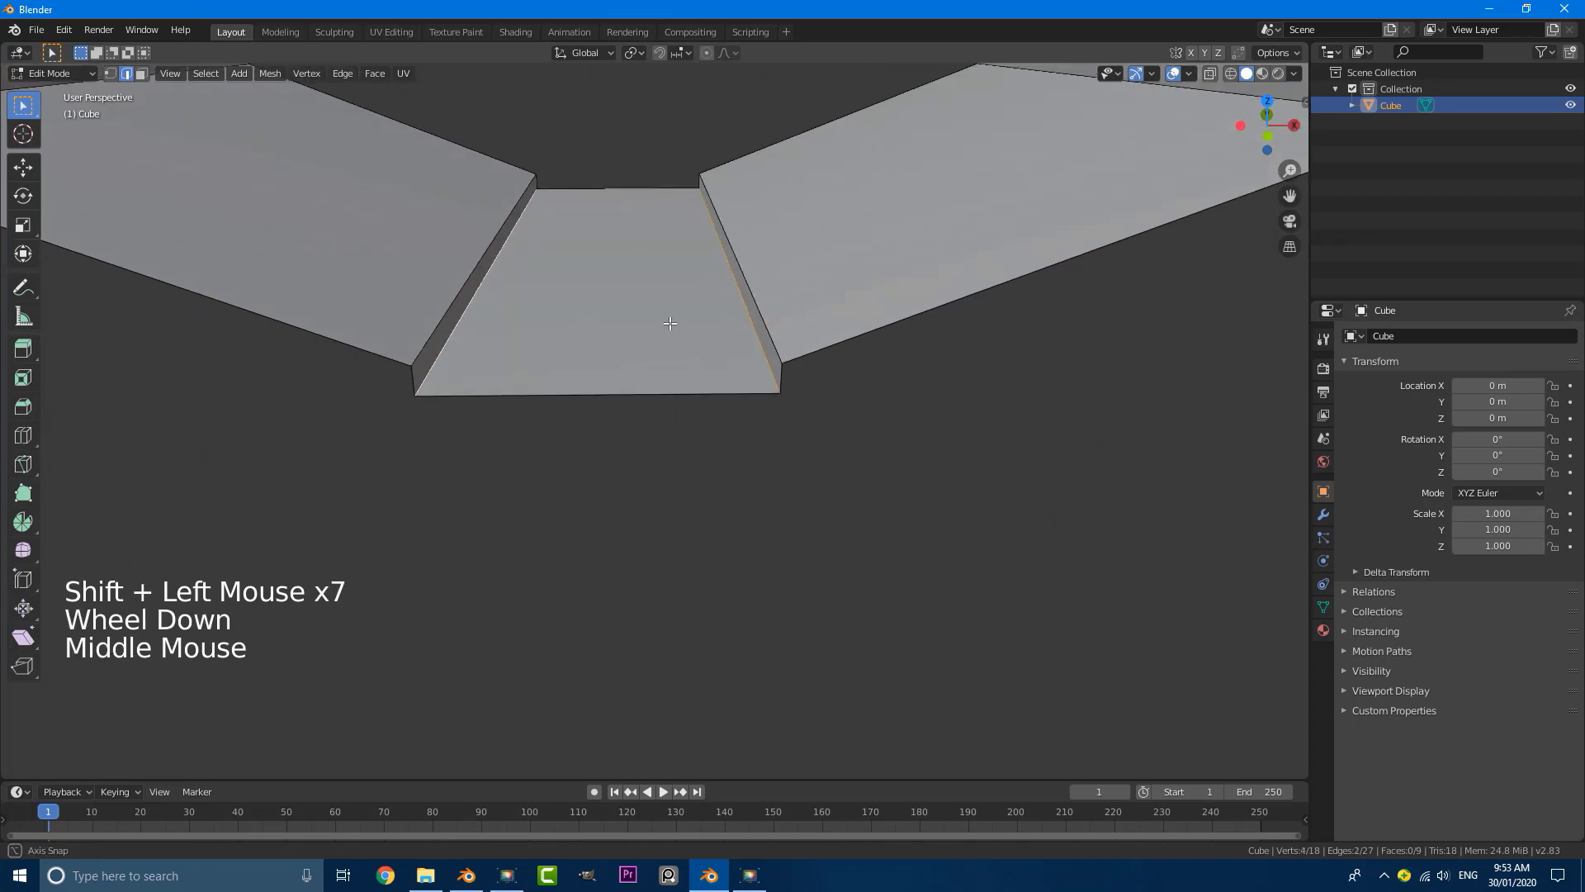
pyautogui.scroll(1, 670, 323)
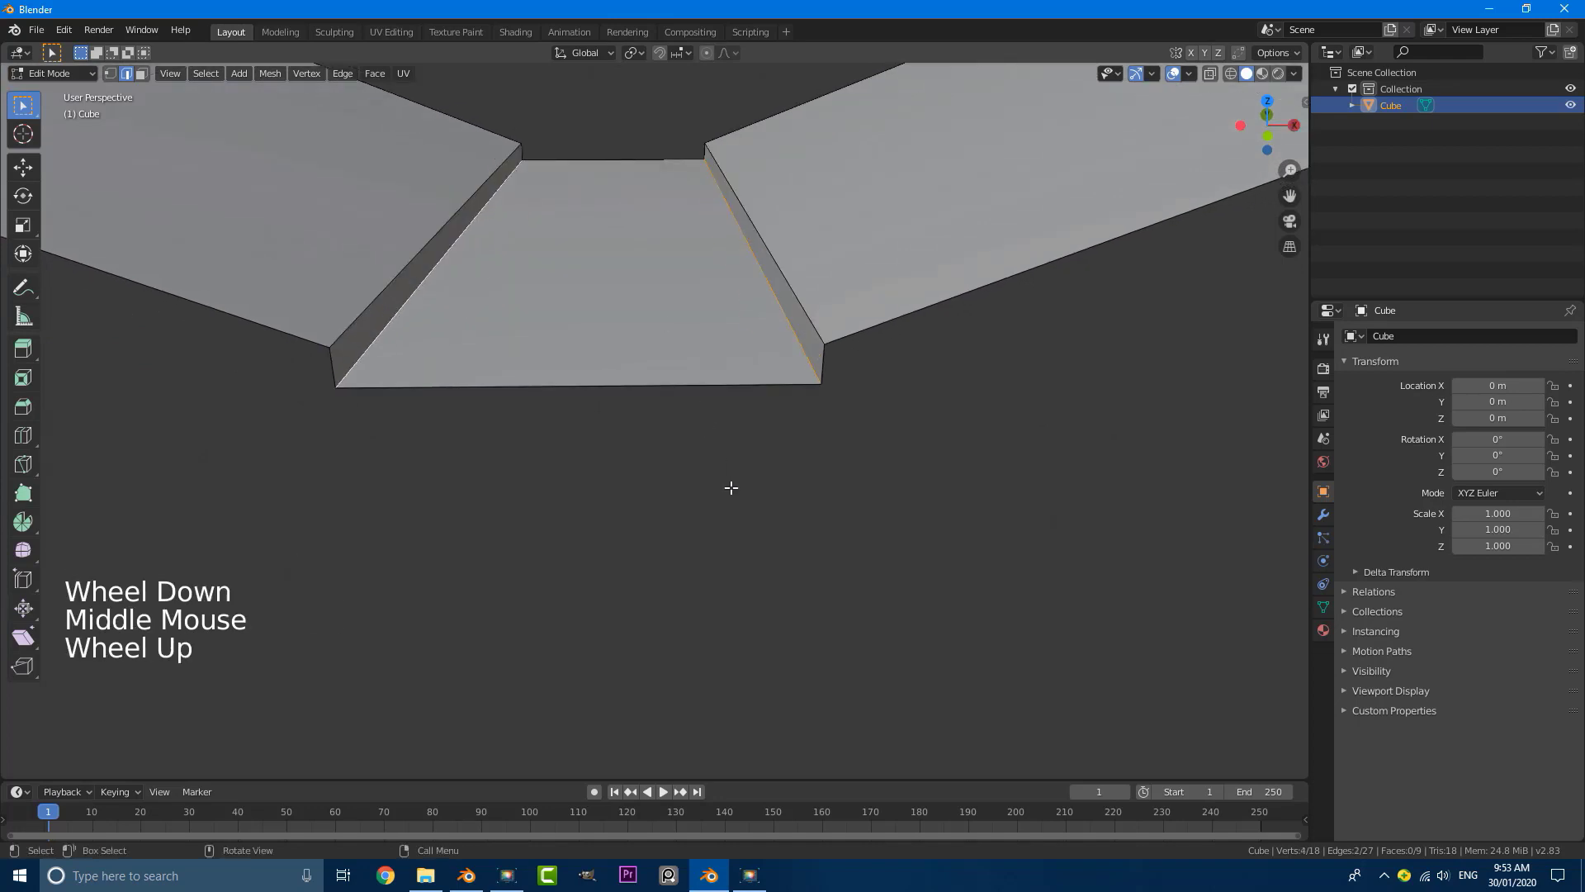
pyautogui.hotkey('ctrl', 'b')
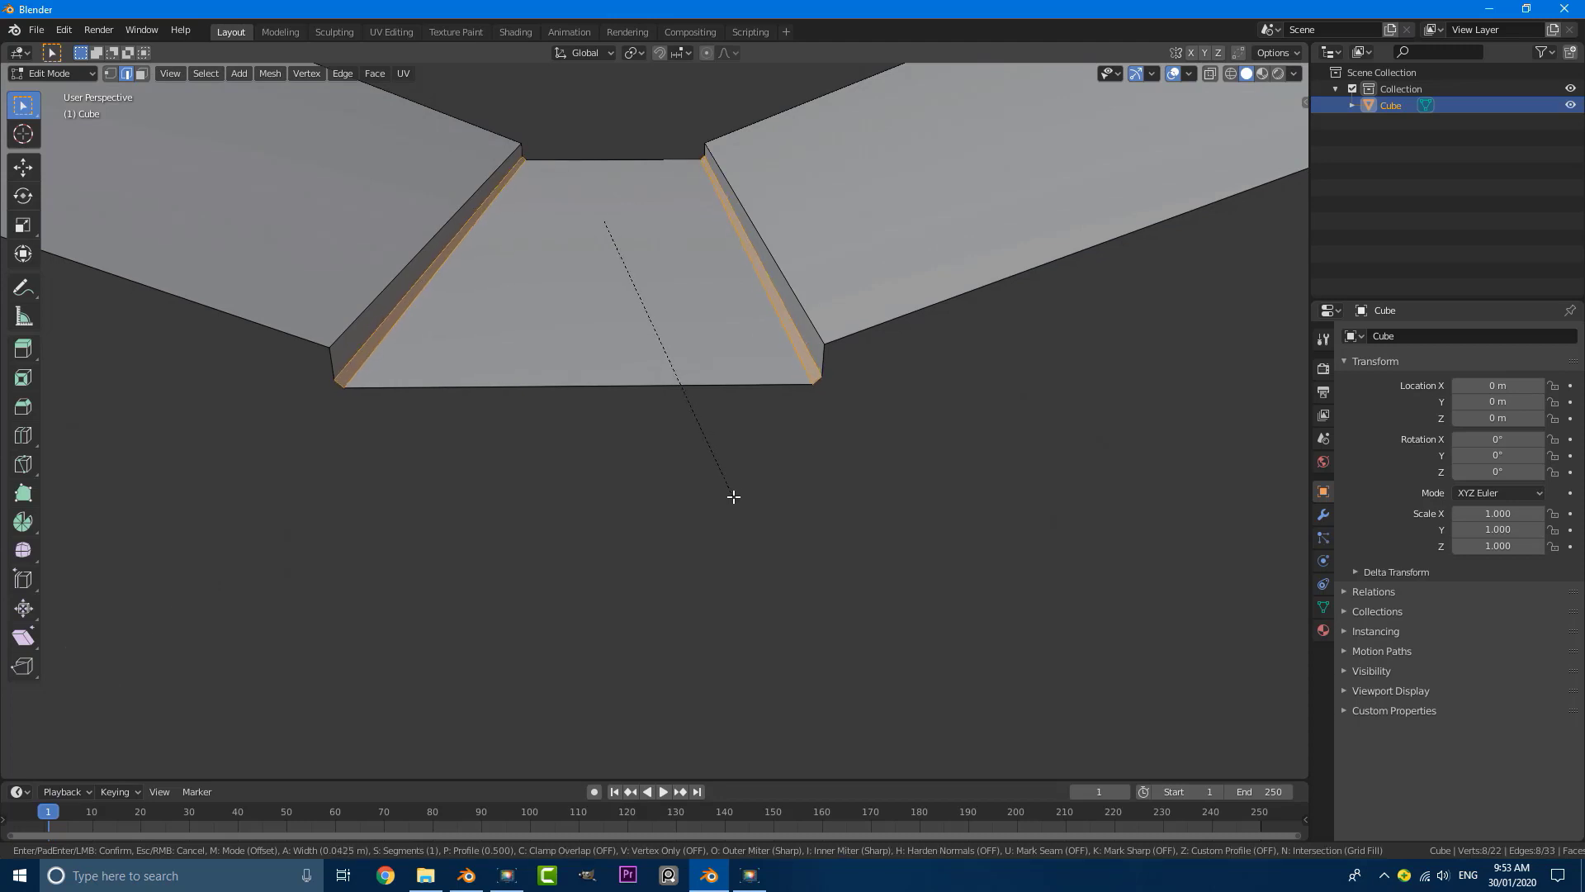
pyautogui.scroll(1, 733, 496)
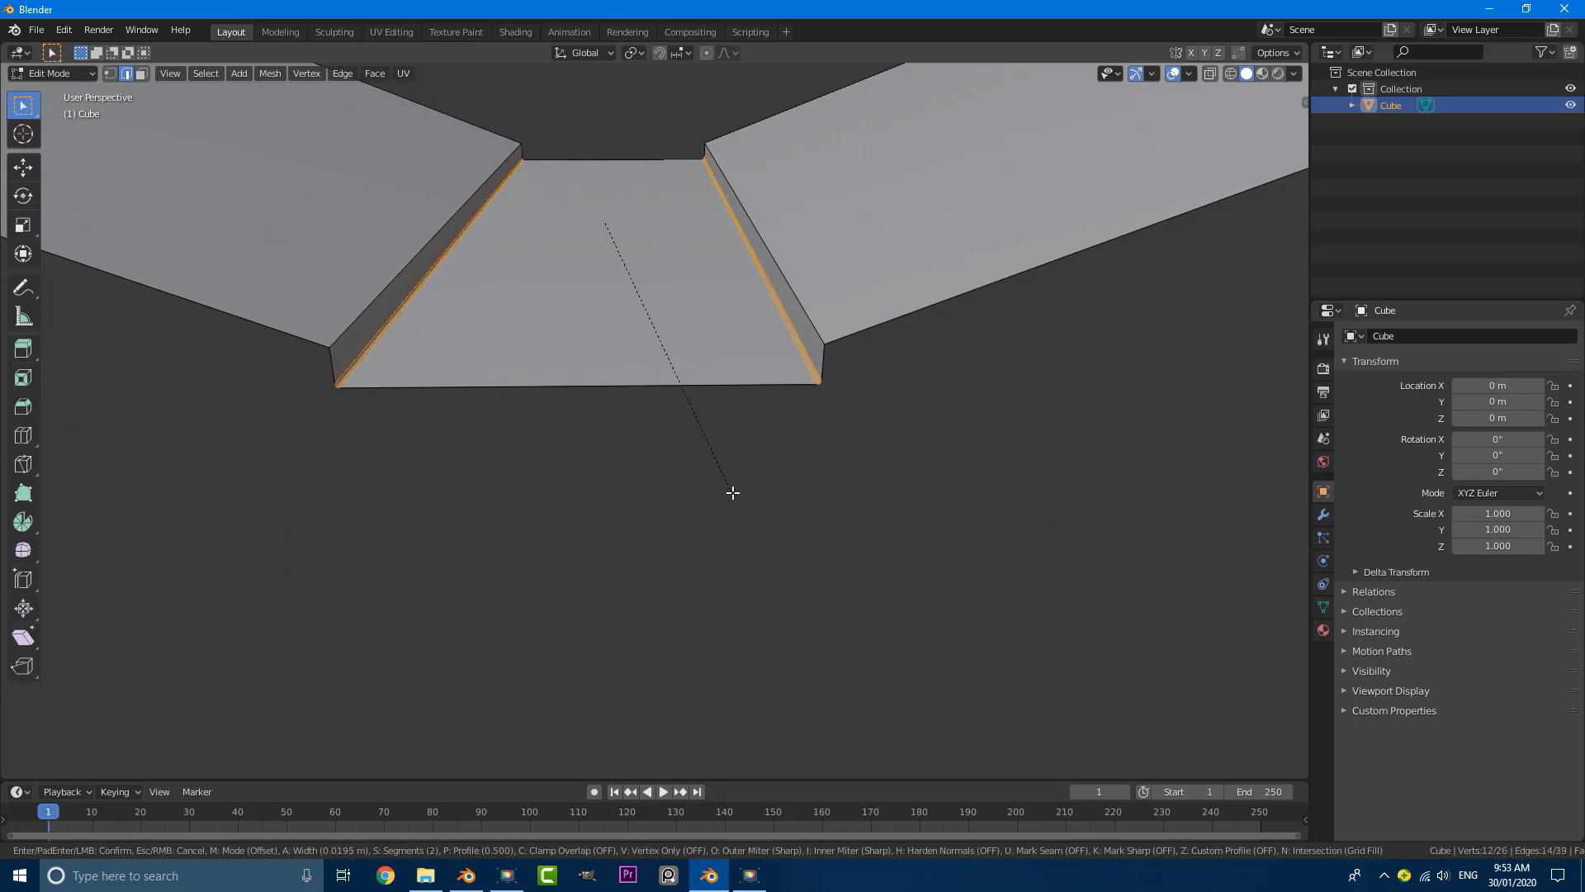
pyautogui.scroll(1, 733, 495)
pyautogui.click(733, 493)
# Step: Darken the viewport display color of the tunnel's existing material to a grey with value 0.373
pyautogui.moveTo(733, 492); pyautogui.dragTo(561, 448, button='middle')
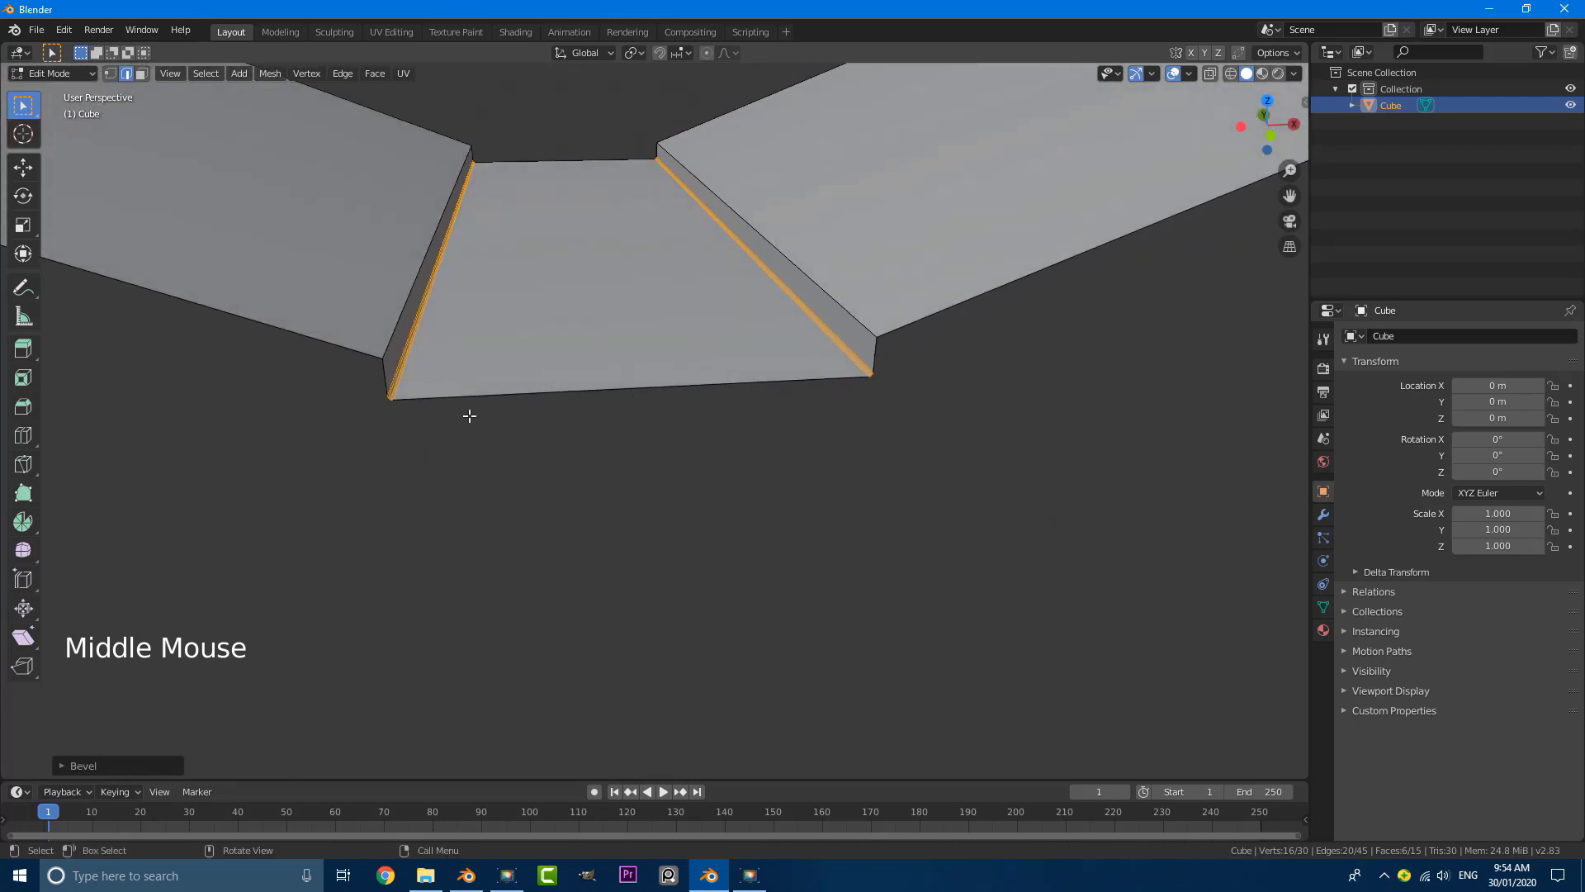
pyautogui.tripleClick(1324, 632)
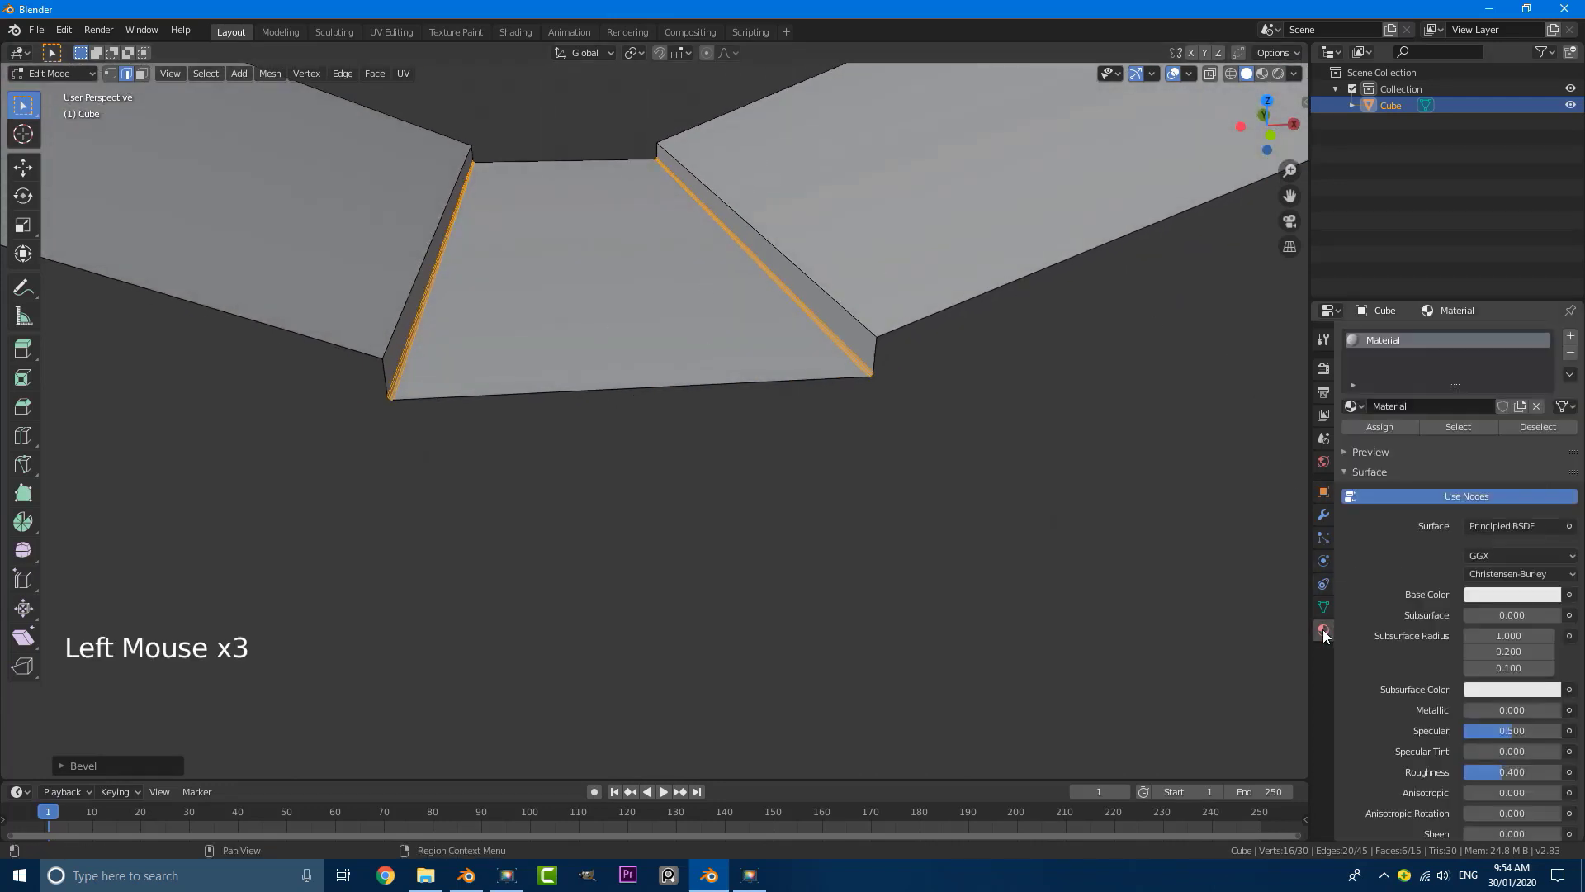
pyautogui.scroll(-3, 689, 285)
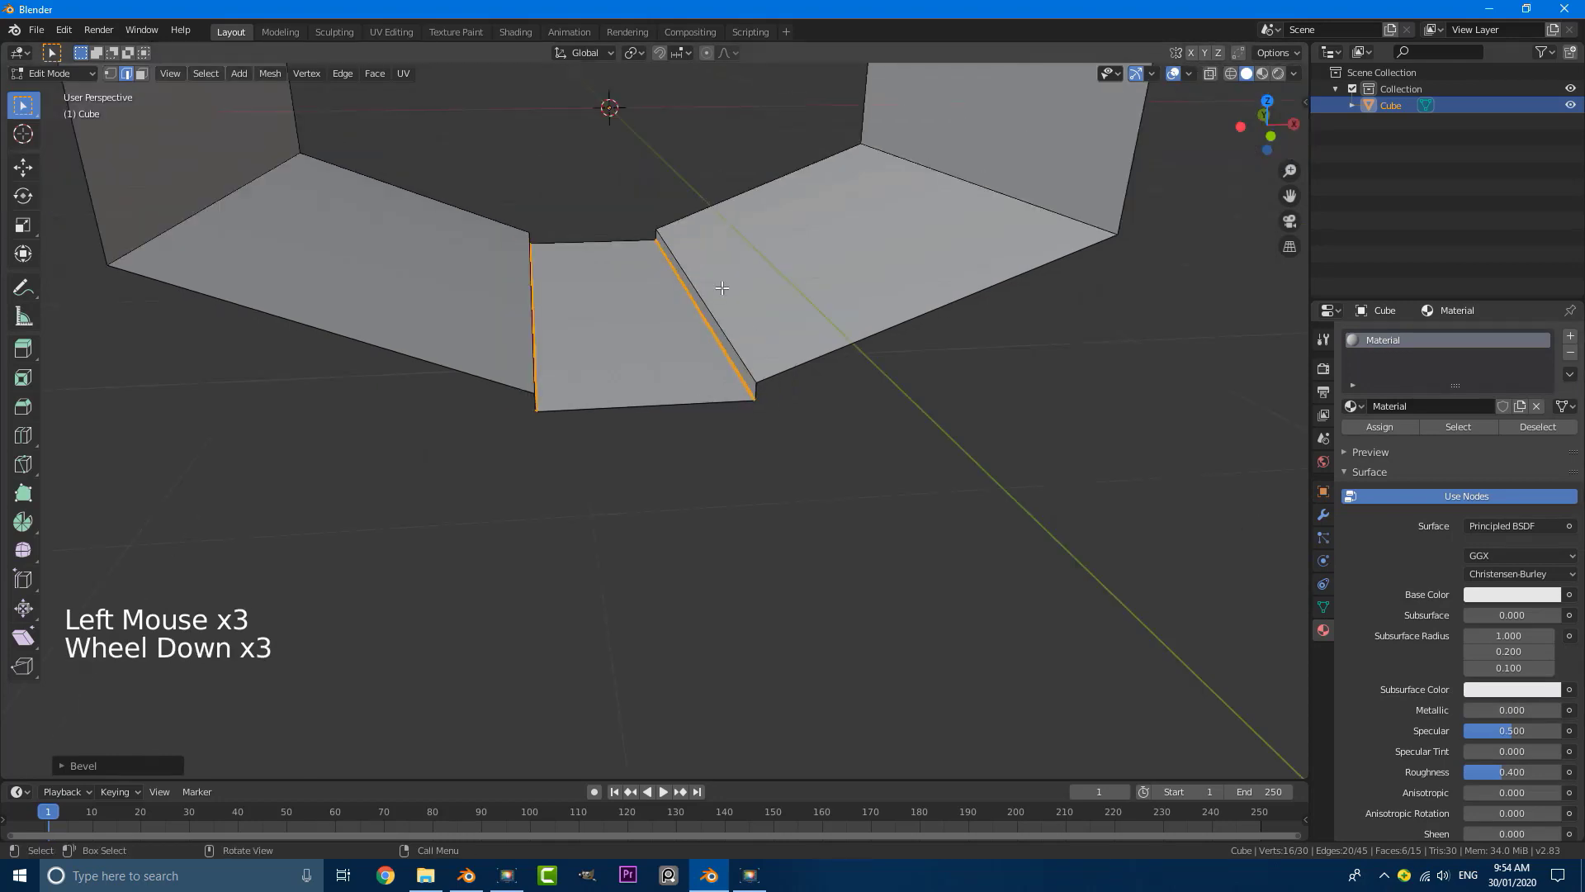
pyautogui.moveTo(692, 285); pyautogui.dragTo(696, 287, button='middle')
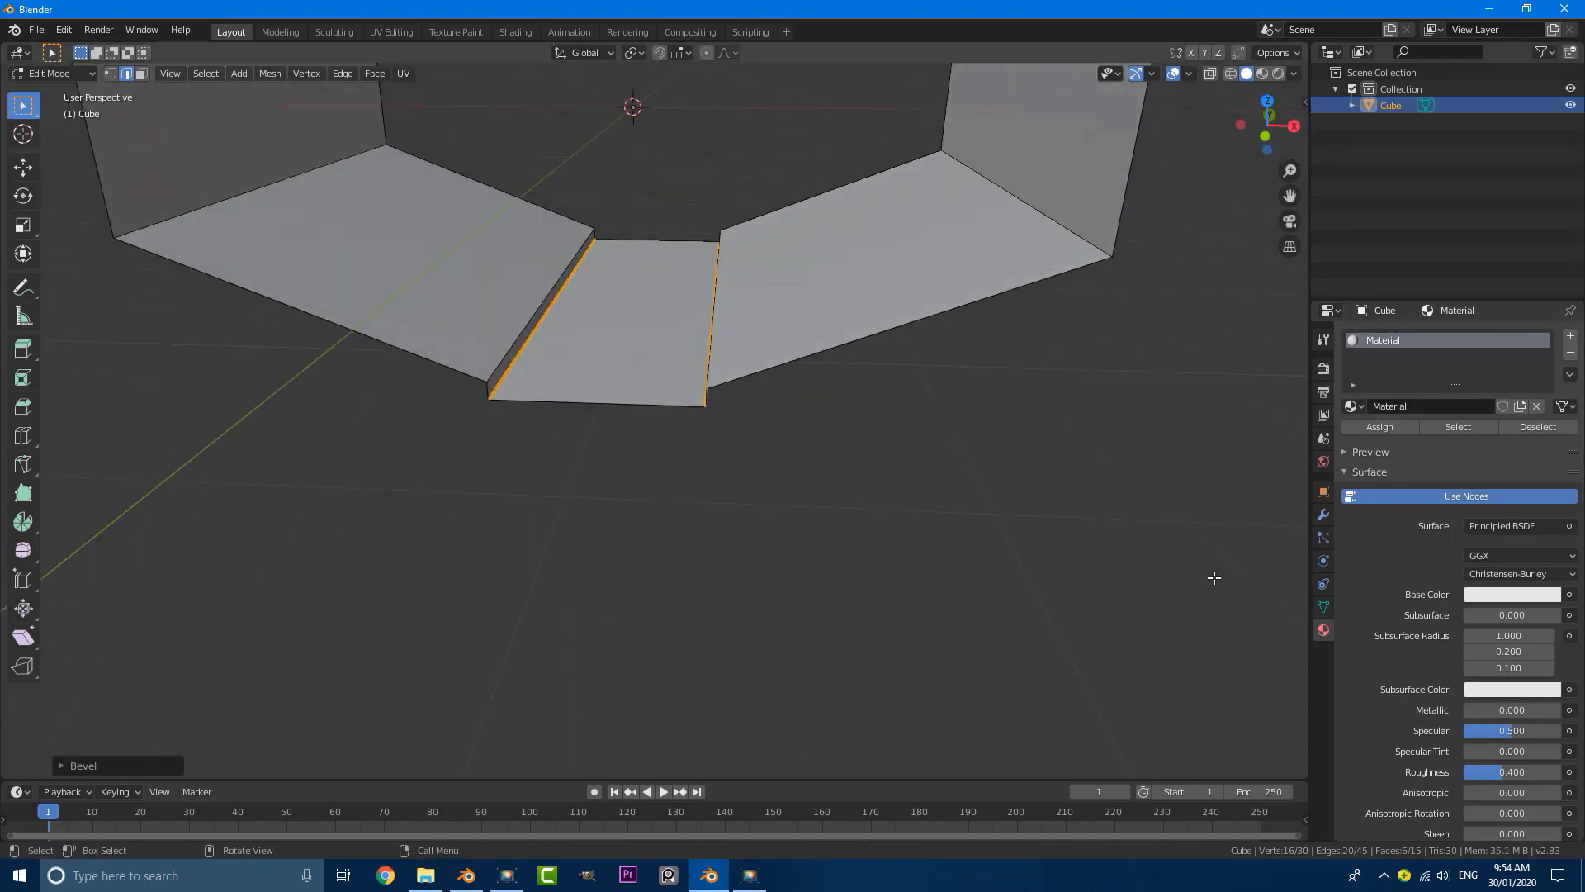
pyautogui.scroll(-15, 1436, 621)
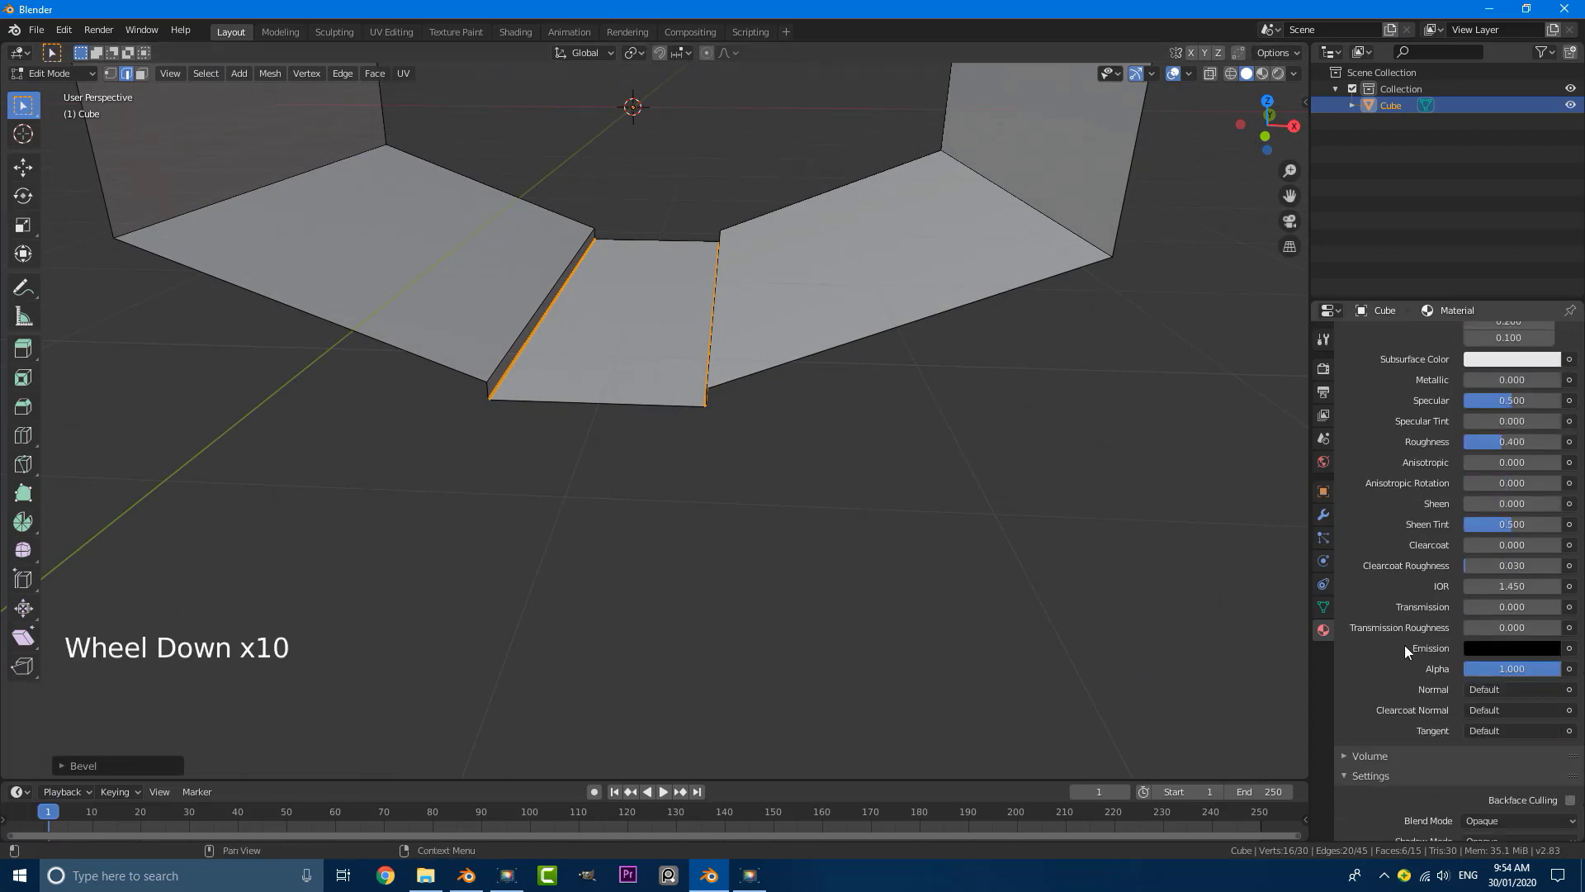
pyautogui.click(1390, 813)
pyautogui.scroll(-4, 1454, 814)
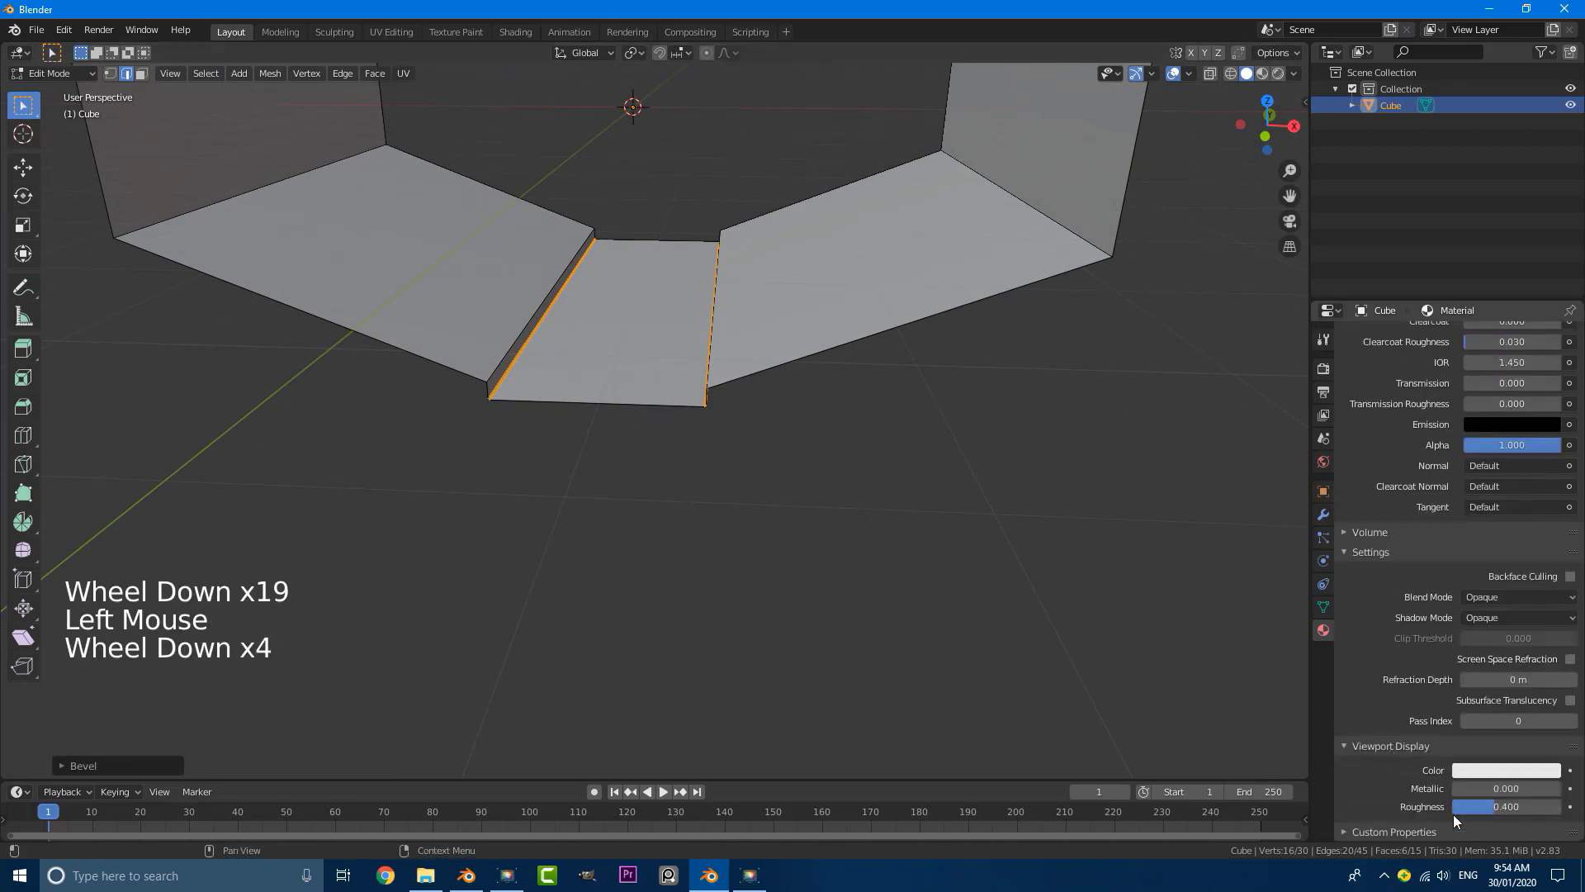
pyautogui.click(1478, 771)
pyautogui.click(1553, 611)
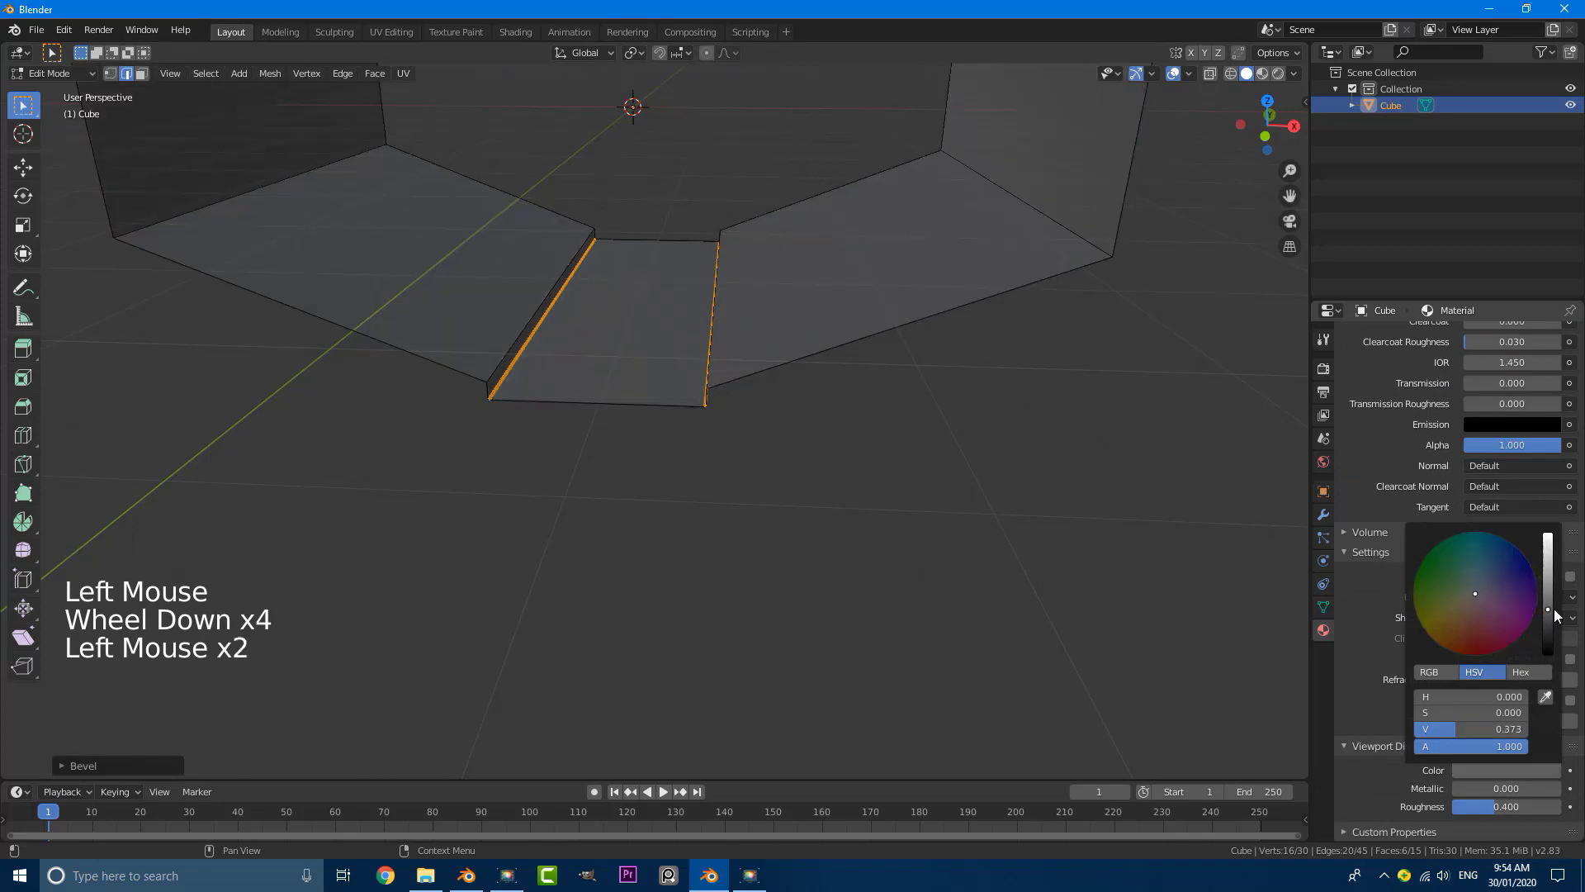
pyautogui.scroll(-2, 750, 487)
# Step: Add a second material slot with a new material named "glow" and set its surface shader to Emission
pyautogui.scroll(19, 1443, 502)
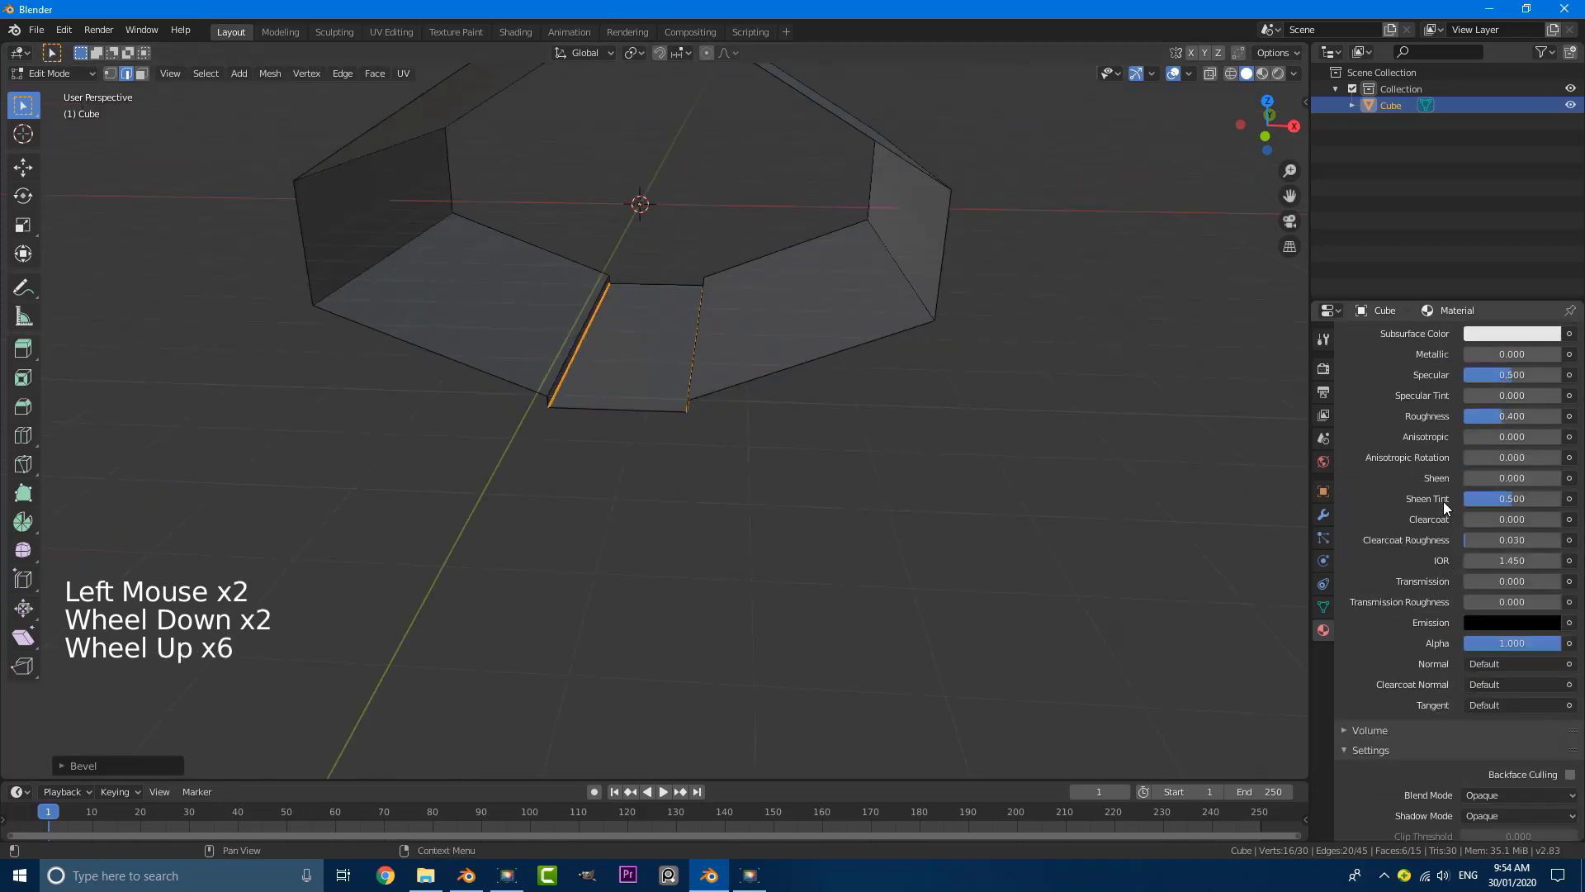
pyautogui.click(1573, 339)
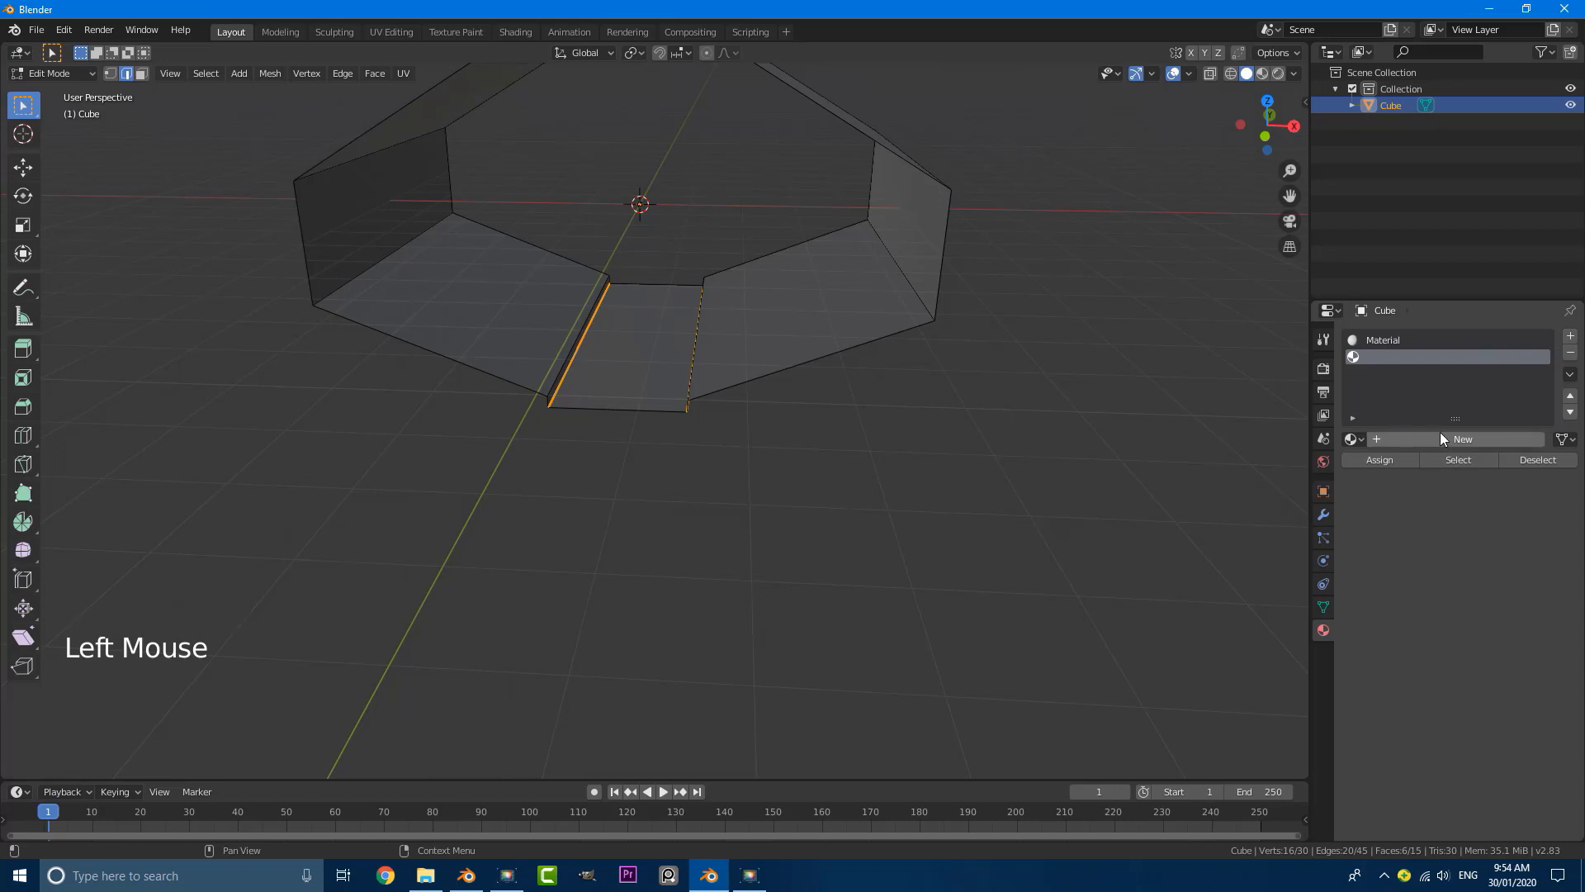
pyautogui.click(1447, 436)
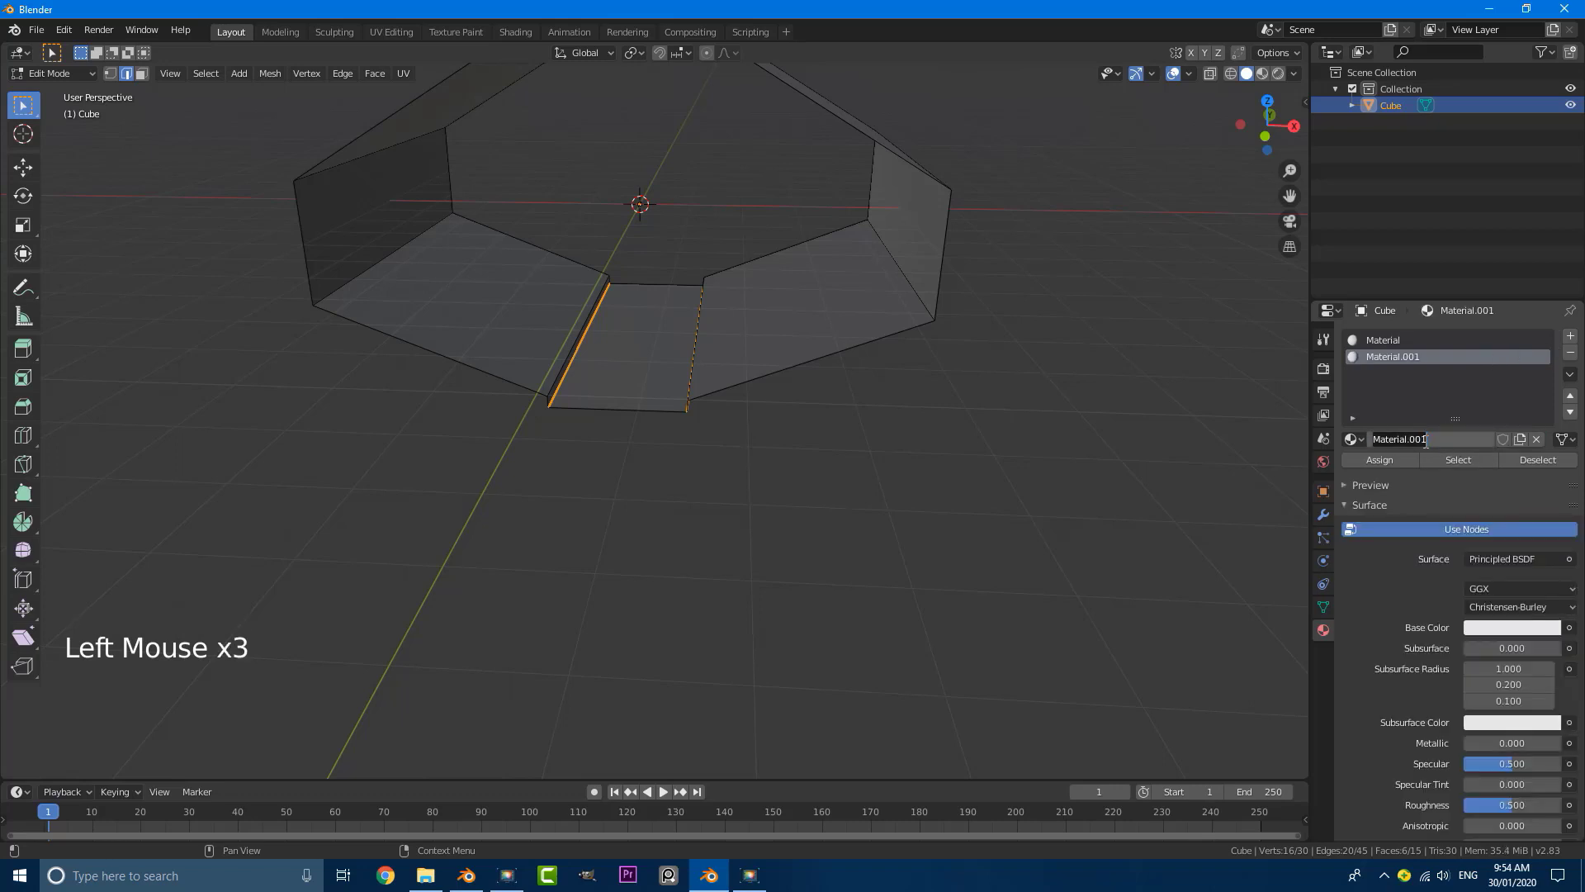
pyautogui.press('Return')
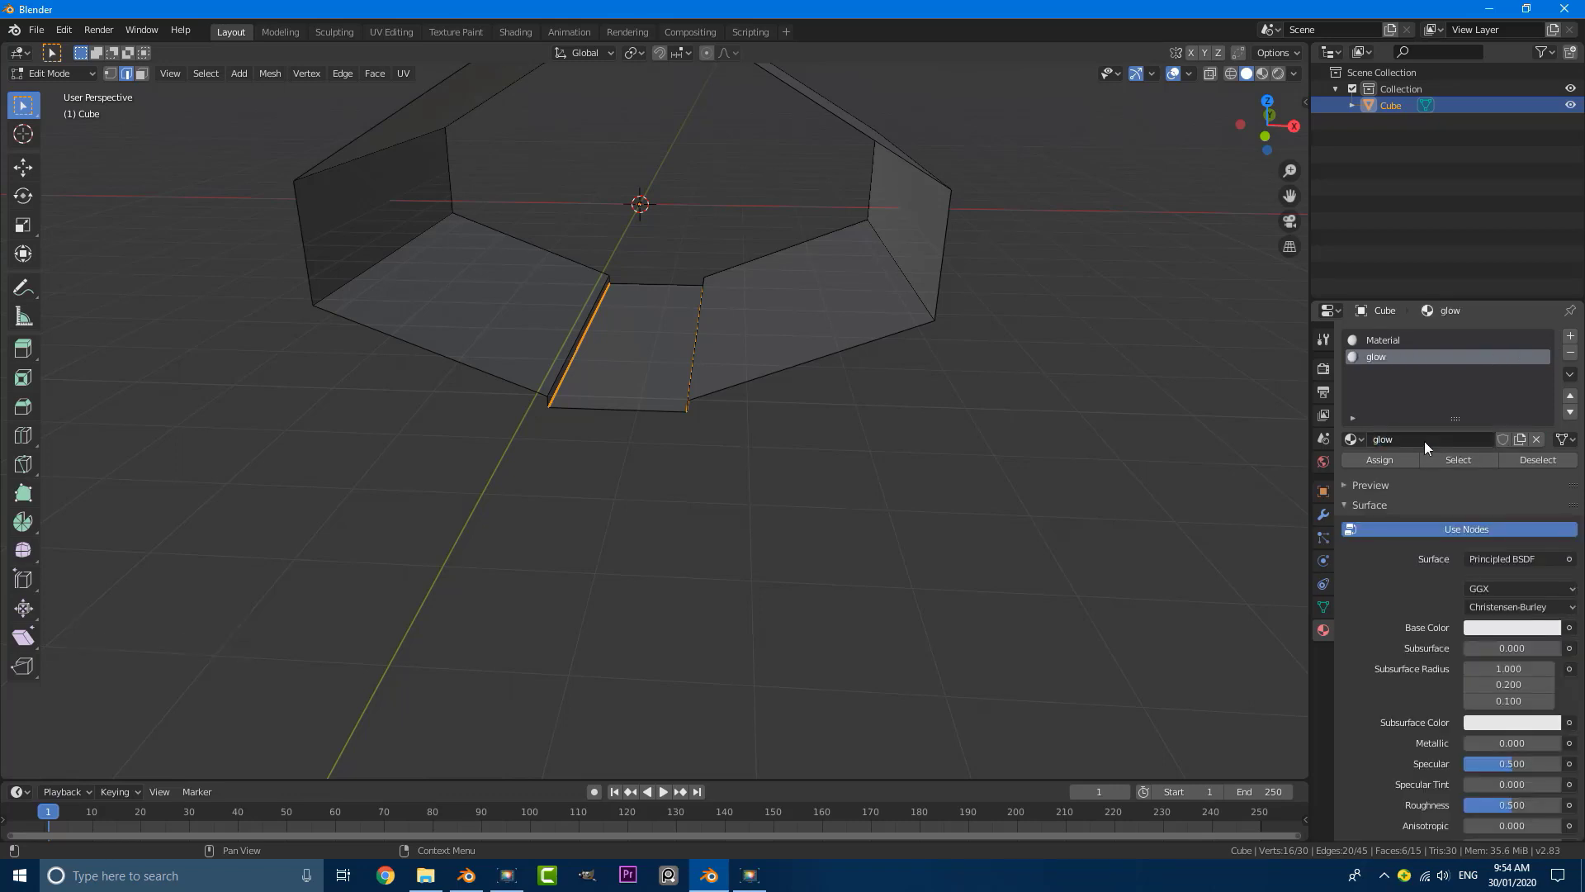
pyautogui.click(1494, 558)
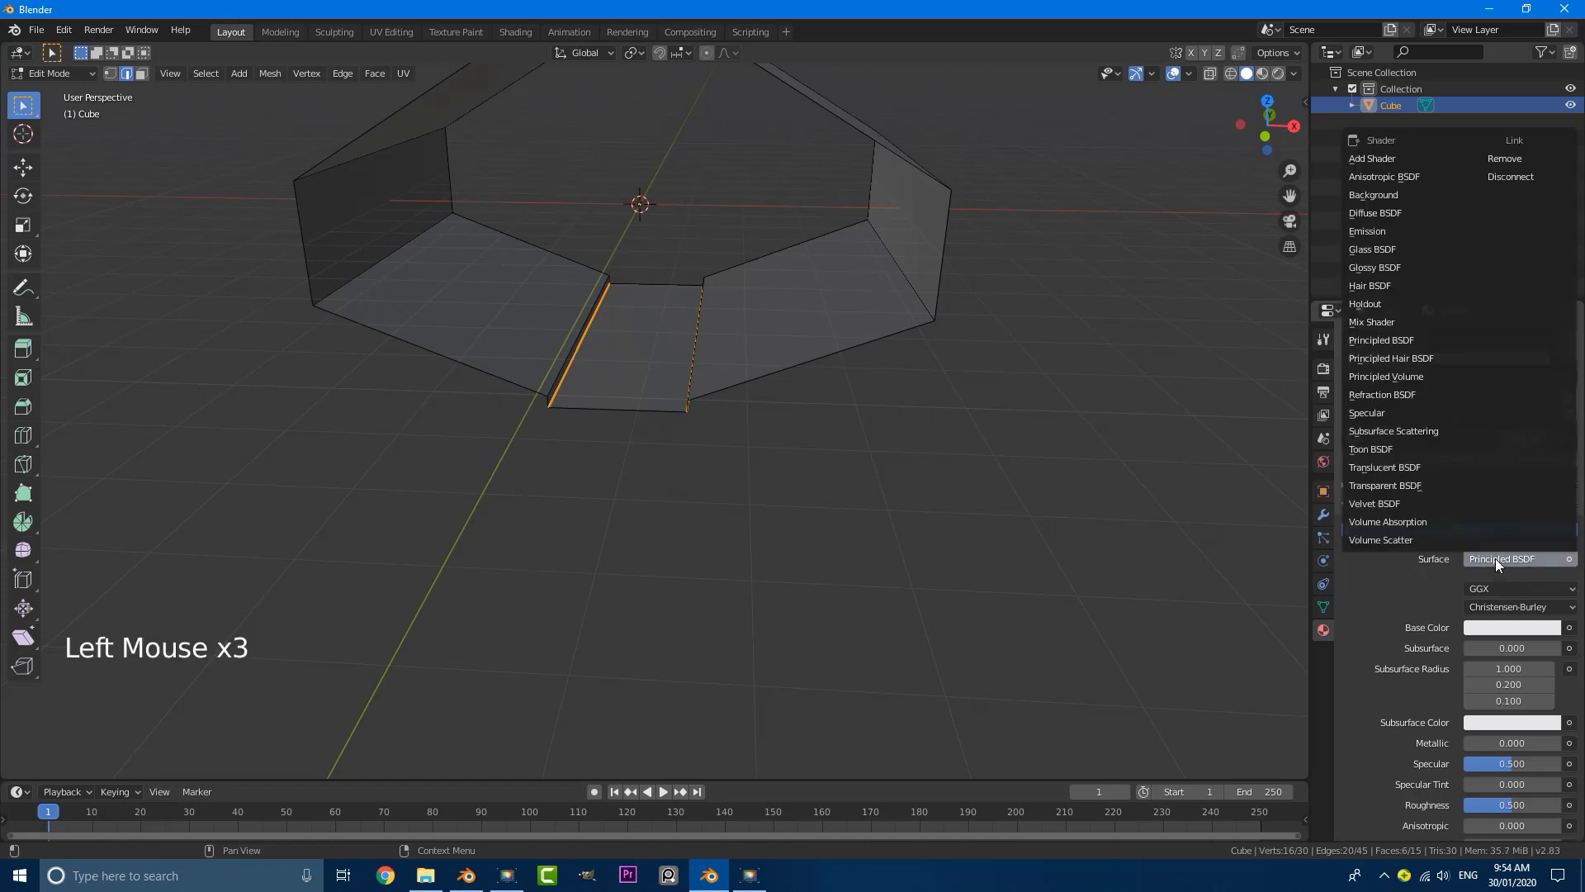
pyautogui.doubleClick(1364, 230)
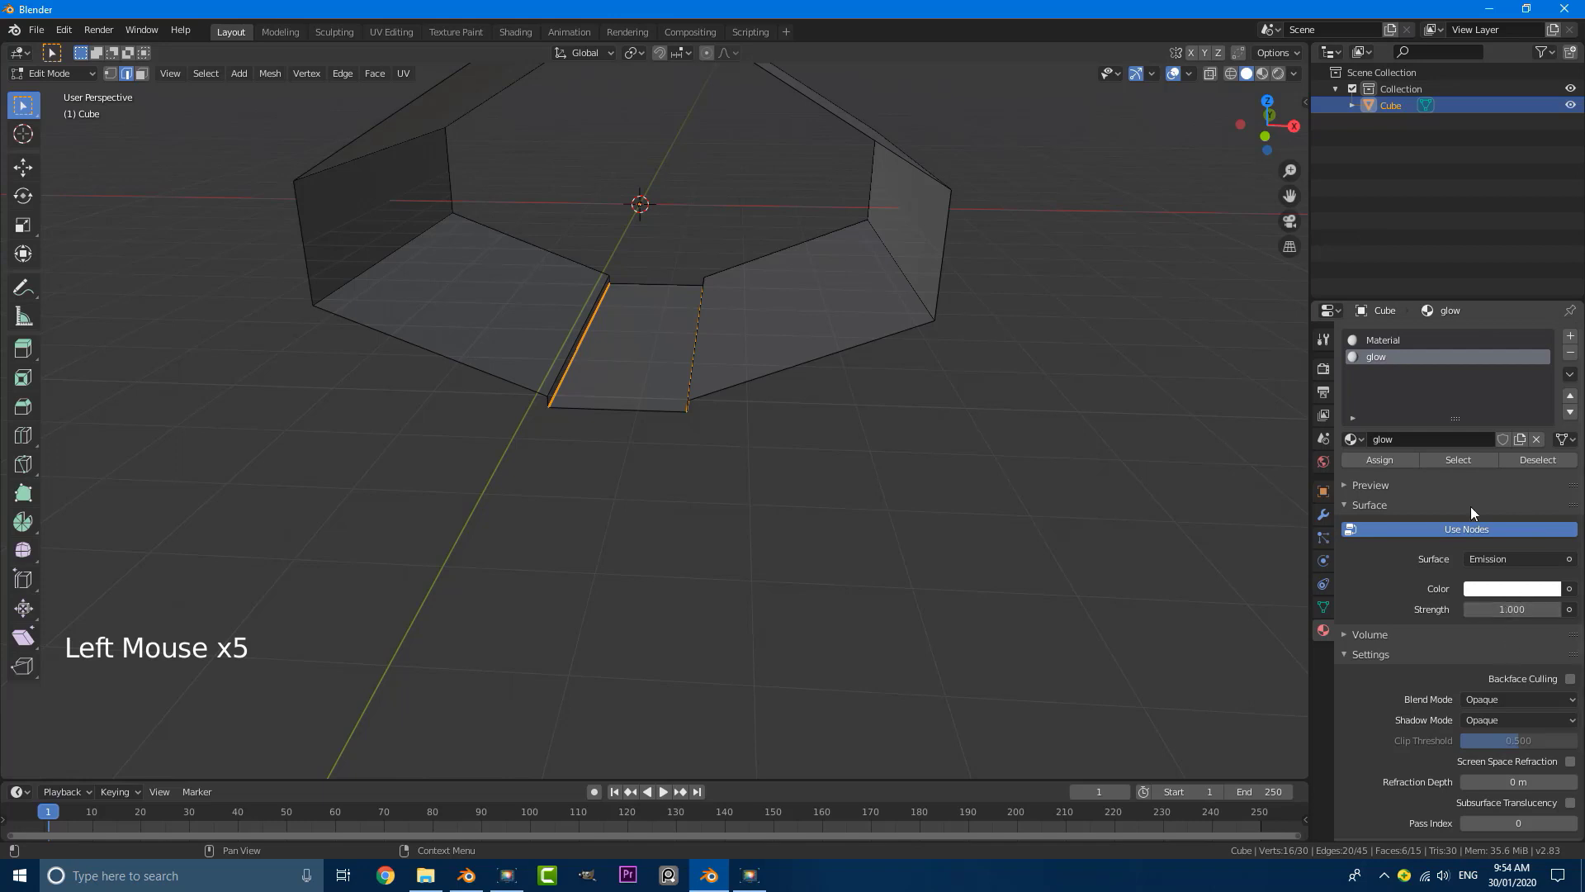
# Step: Assign the glow material to the beveled strips along the floor channel and deselect the mesh
pyautogui.scroll(1, 569, 403)
pyautogui.moveTo(640, 407); pyautogui.dragTo(669, 392, button='middle')
pyautogui.scroll(4, 669, 392)
pyautogui.hotkey('alt', 'a')
pyautogui.scroll(2, 705, 375)
pyautogui.keyDown('shift'); pyautogui.moveTo(740, 354); pyautogui.dragTo(1098, 404, button='middle'); pyautogui.keyUp('shift')
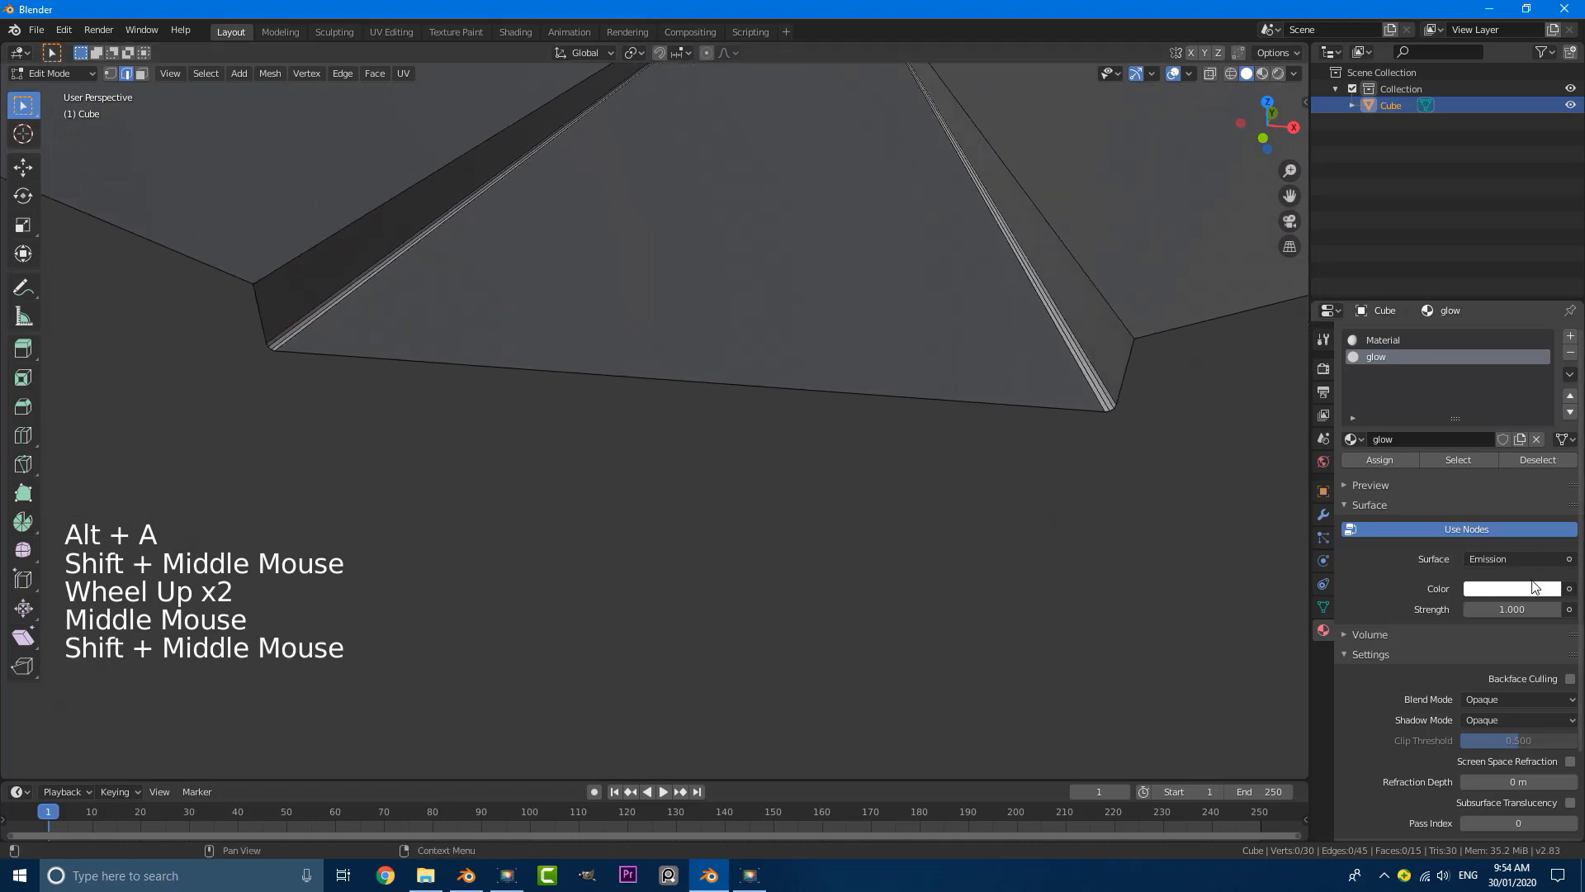
# Step: Set the glow material's viewport display color to light turquoise and return to Object Mode
pyautogui.scroll(-13, 1470, 639)
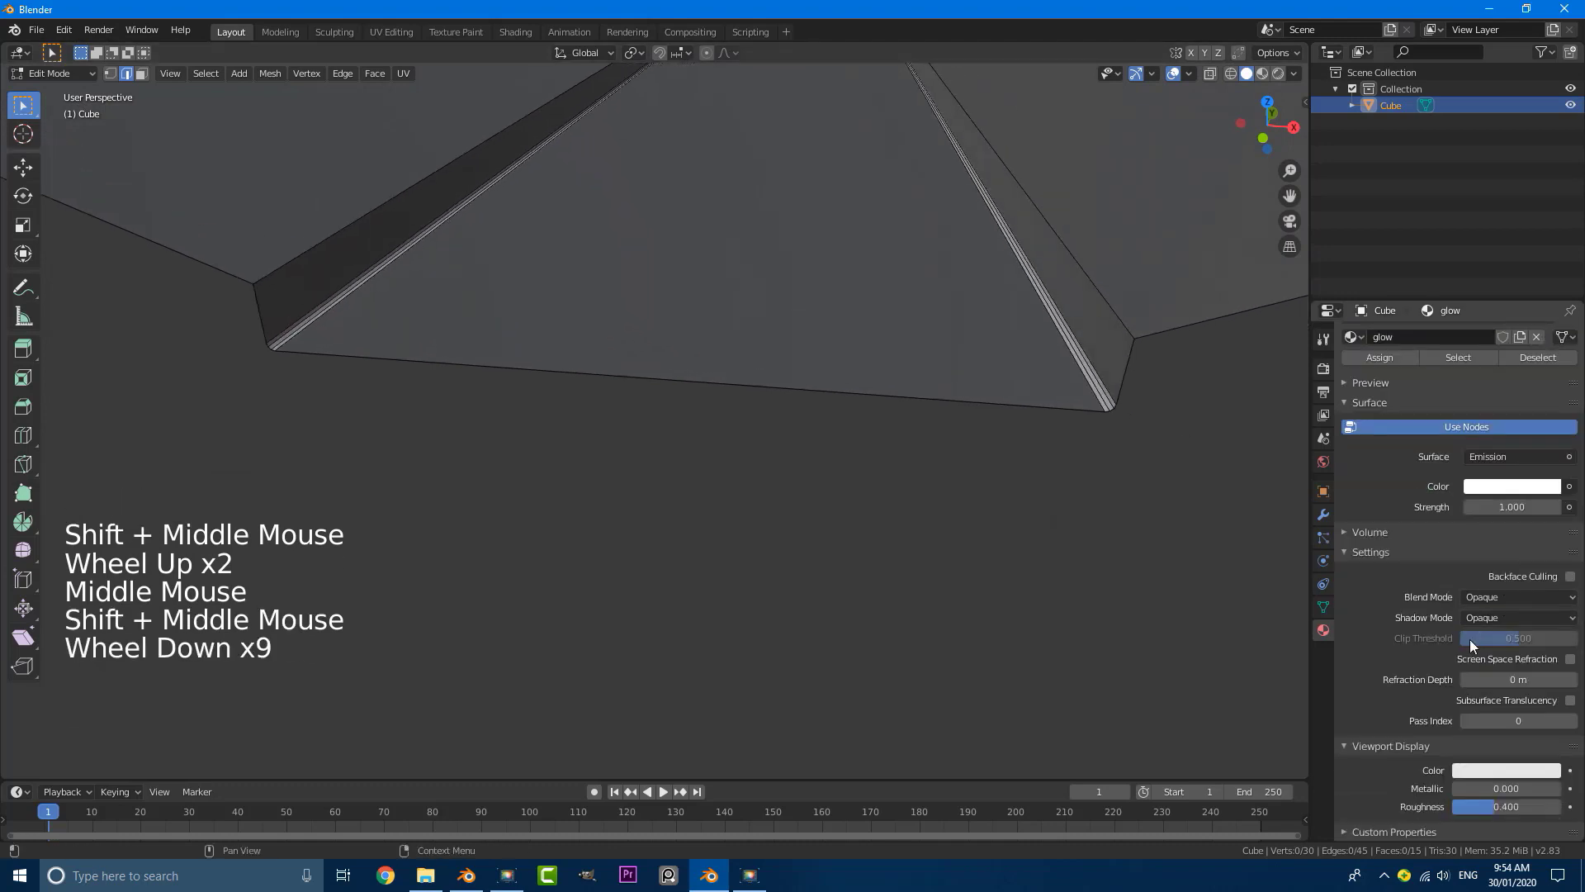
pyautogui.click(1483, 765)
pyautogui.click(1470, 563)
pyautogui.scroll(-3, 726, 463)
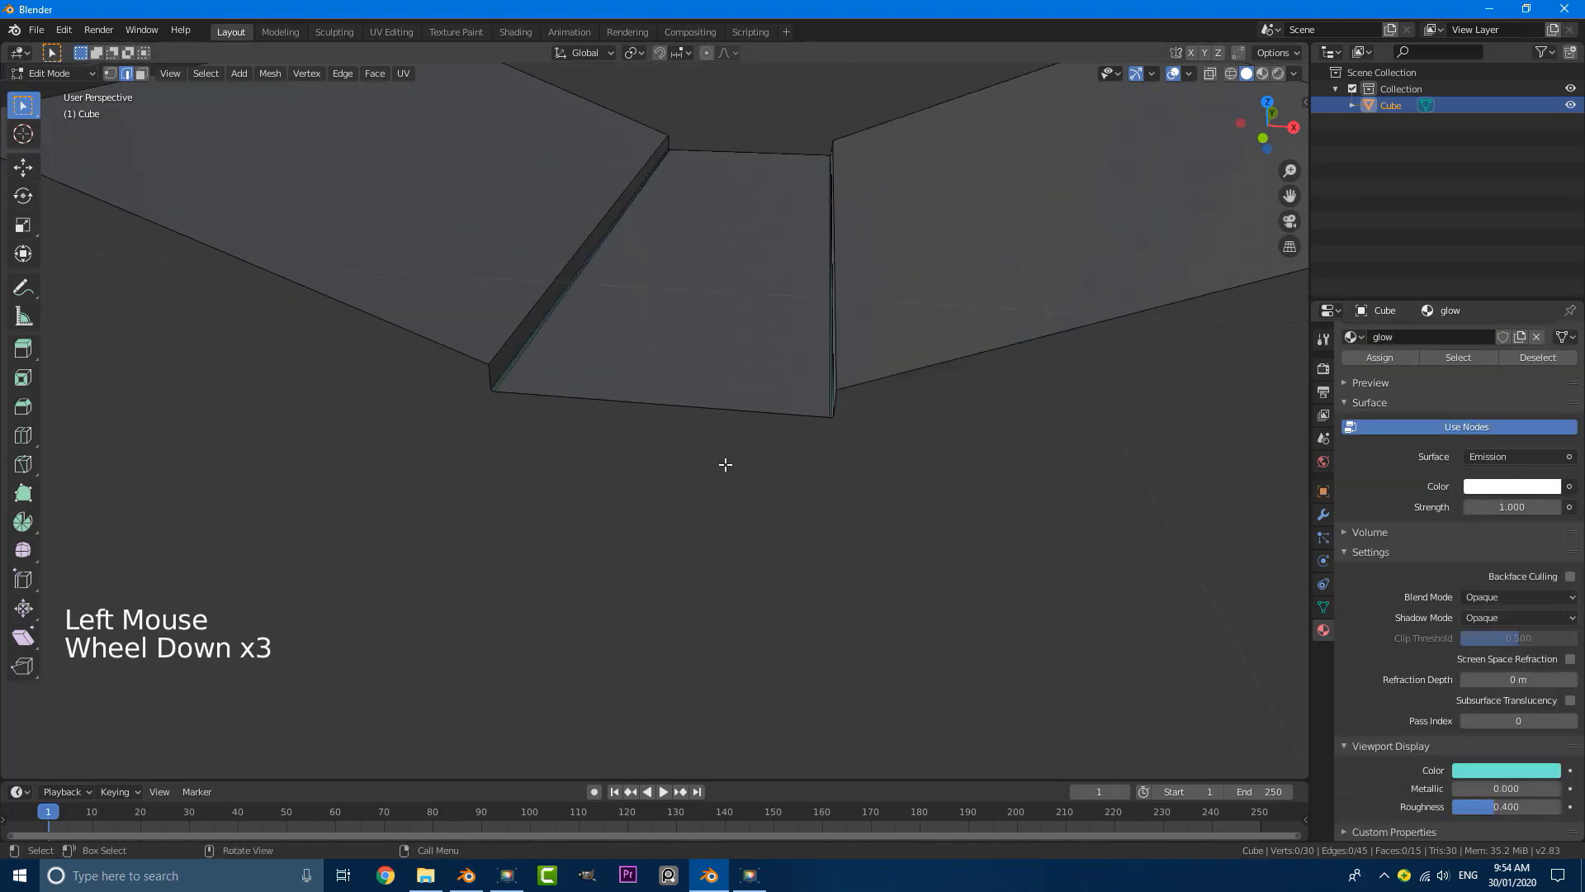
pyautogui.press('Tab')
pyautogui.moveTo(687, 435); pyautogui.dragTo(776, 386, button='middle')
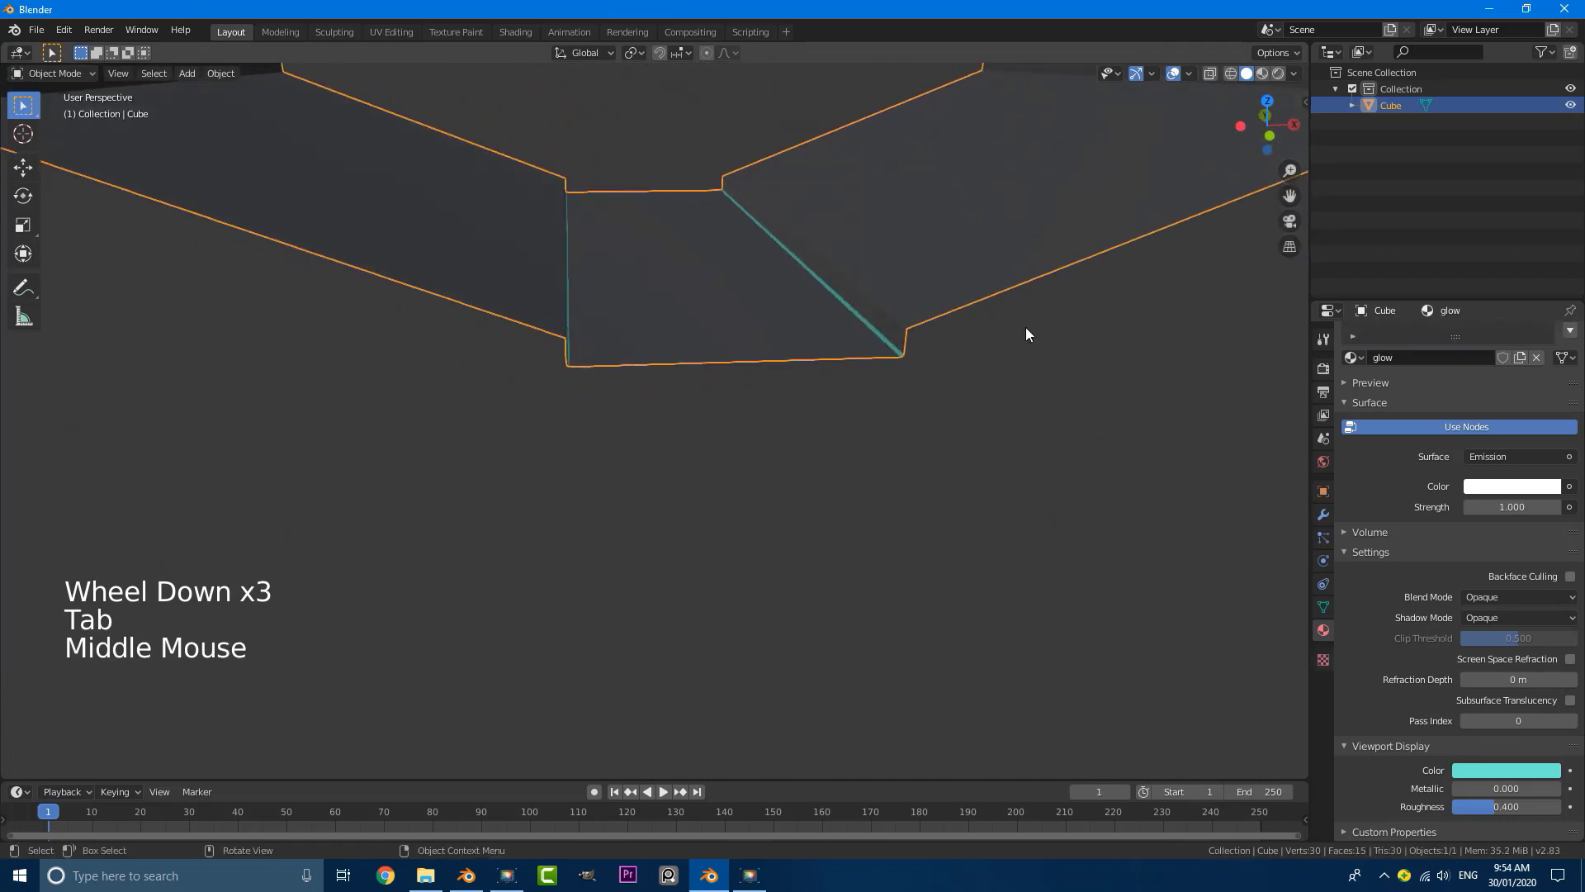
pyautogui.scroll(4, 1435, 507)
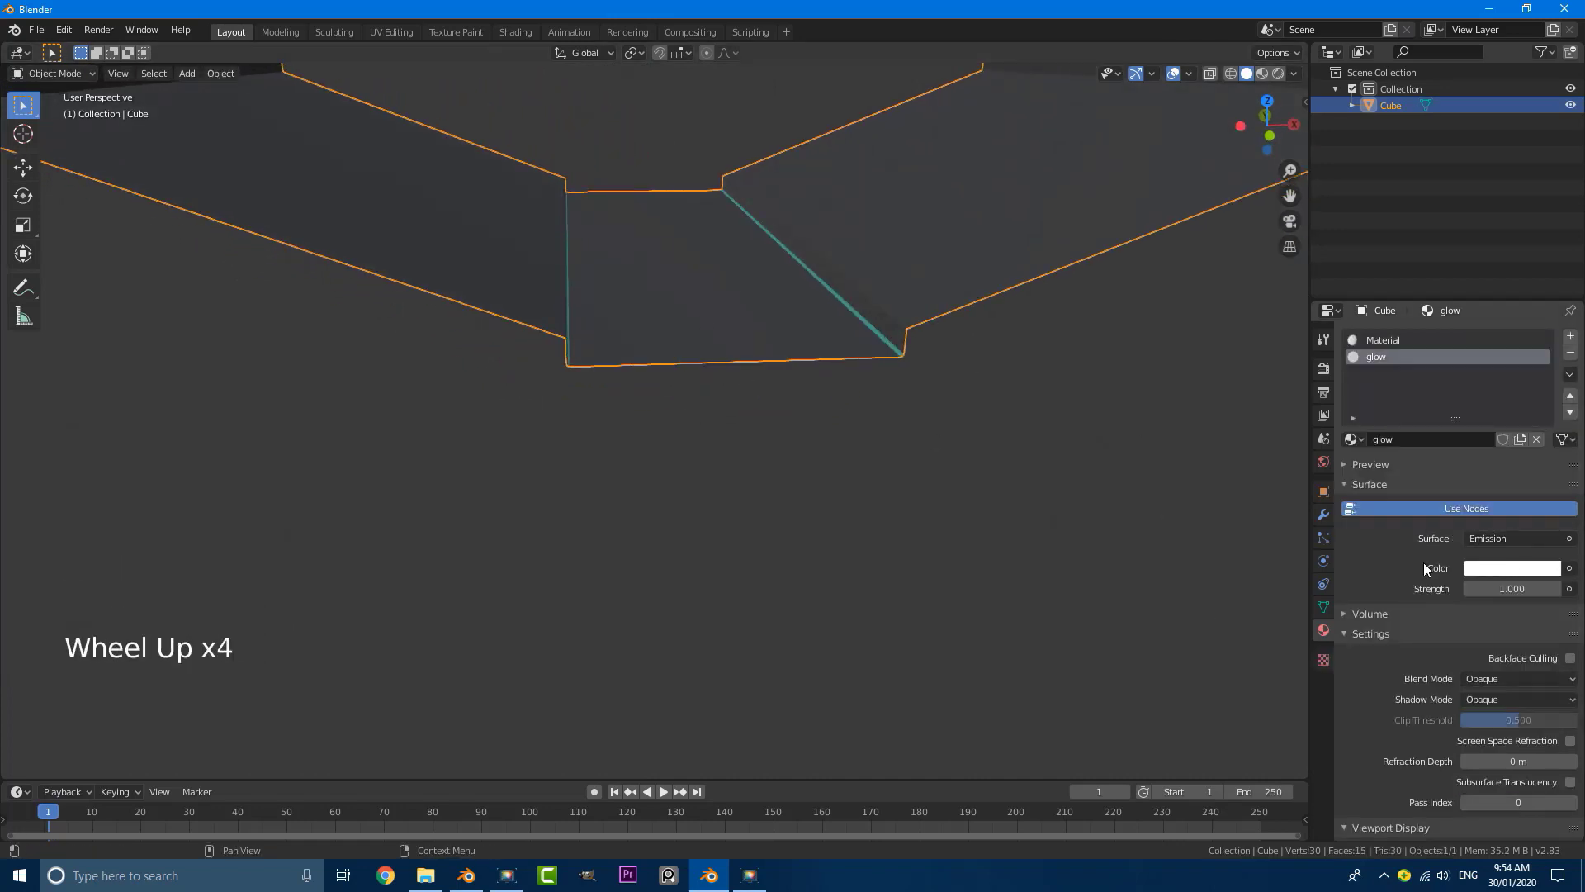
# Step: Set the glow material's emission color to light blue and deselect the tunnel
pyautogui.click(1502, 569)
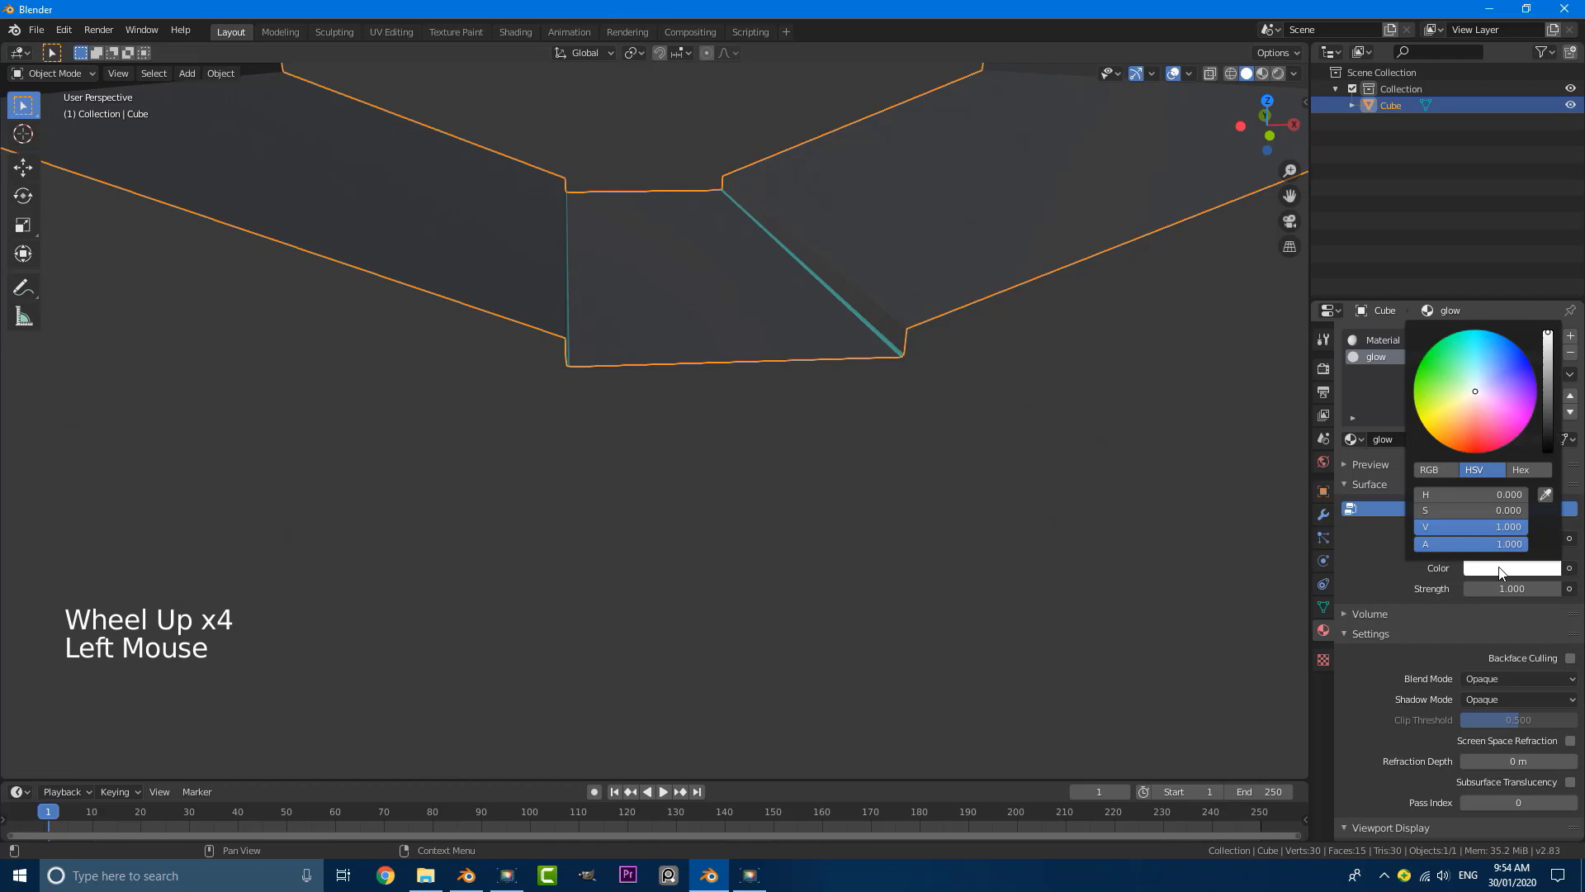
pyautogui.click(1478, 348)
pyautogui.moveTo(825, 429); pyautogui.dragTo(684, 329, button='middle')
pyautogui.hotkey('alt', 'a')
pyautogui.scroll(-5, 730, 417)
pyautogui.scroll(4, 750, 385)
pyautogui.moveTo(794, 342); pyautogui.dragTo(681, 357, button='middle')
pyautogui.scroll(-3, 595, 369)
pyautogui.hotkey('shift', 'a')
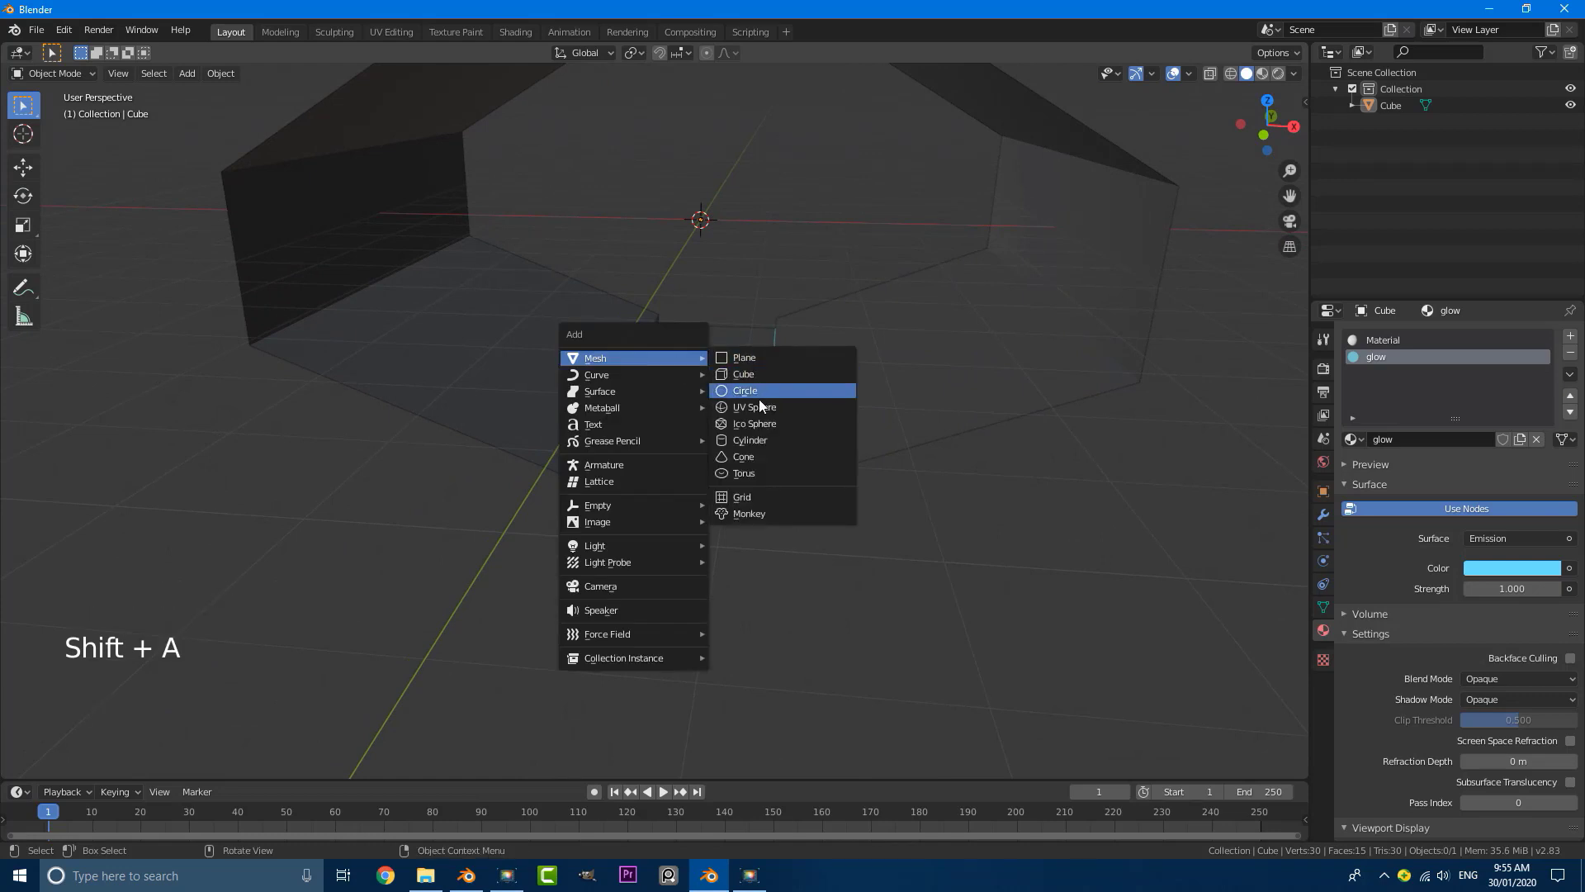
pyautogui.click(767, 439)
pyautogui.scroll(-2, 786, 400)
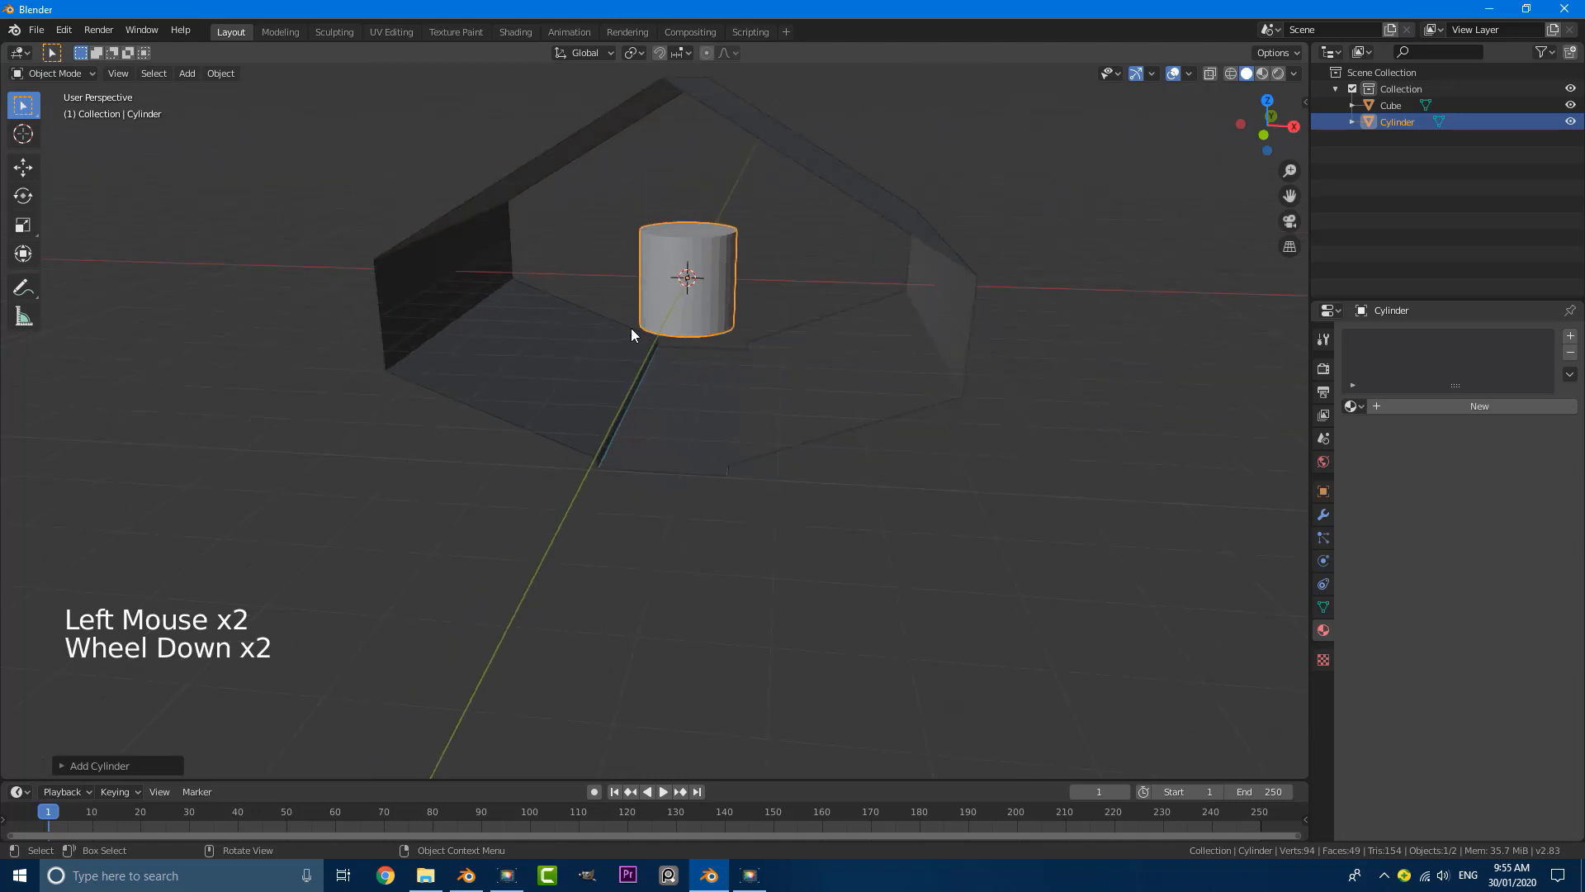
pyautogui.moveTo(631, 329); pyautogui.dragTo(657, 310, button='middle')
pyautogui.scroll(1, 657, 311)
pyautogui.press('x')
pyautogui.click(612, 313)
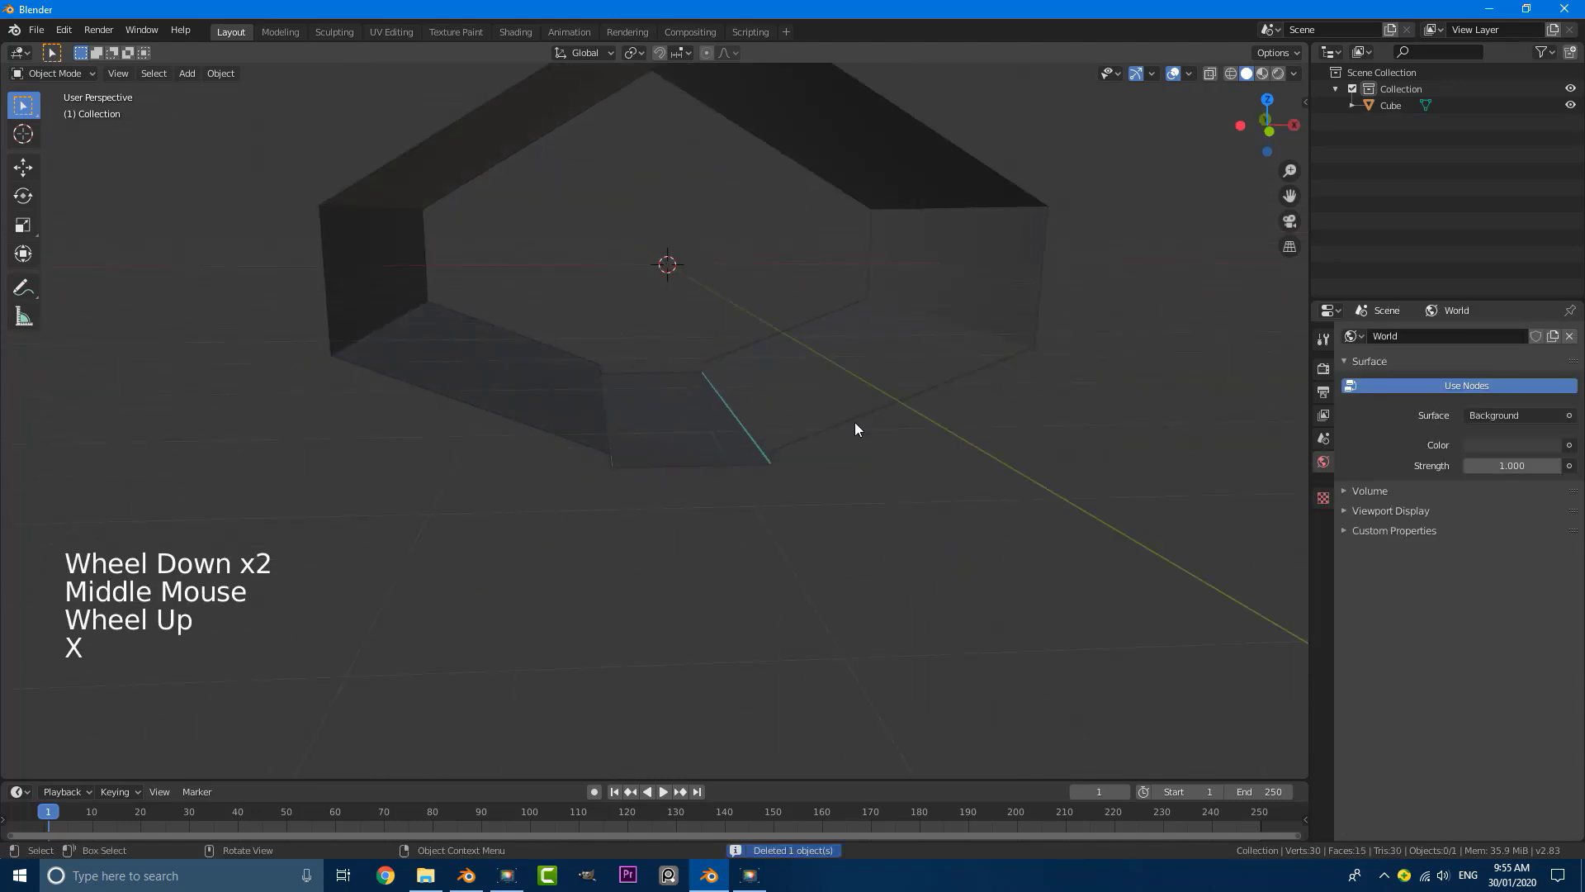
# Step: Select the tunnel, enter Edit Mode and add a cylinder within its mesh
pyautogui.click(855, 423)
pyautogui.click(63, 76)
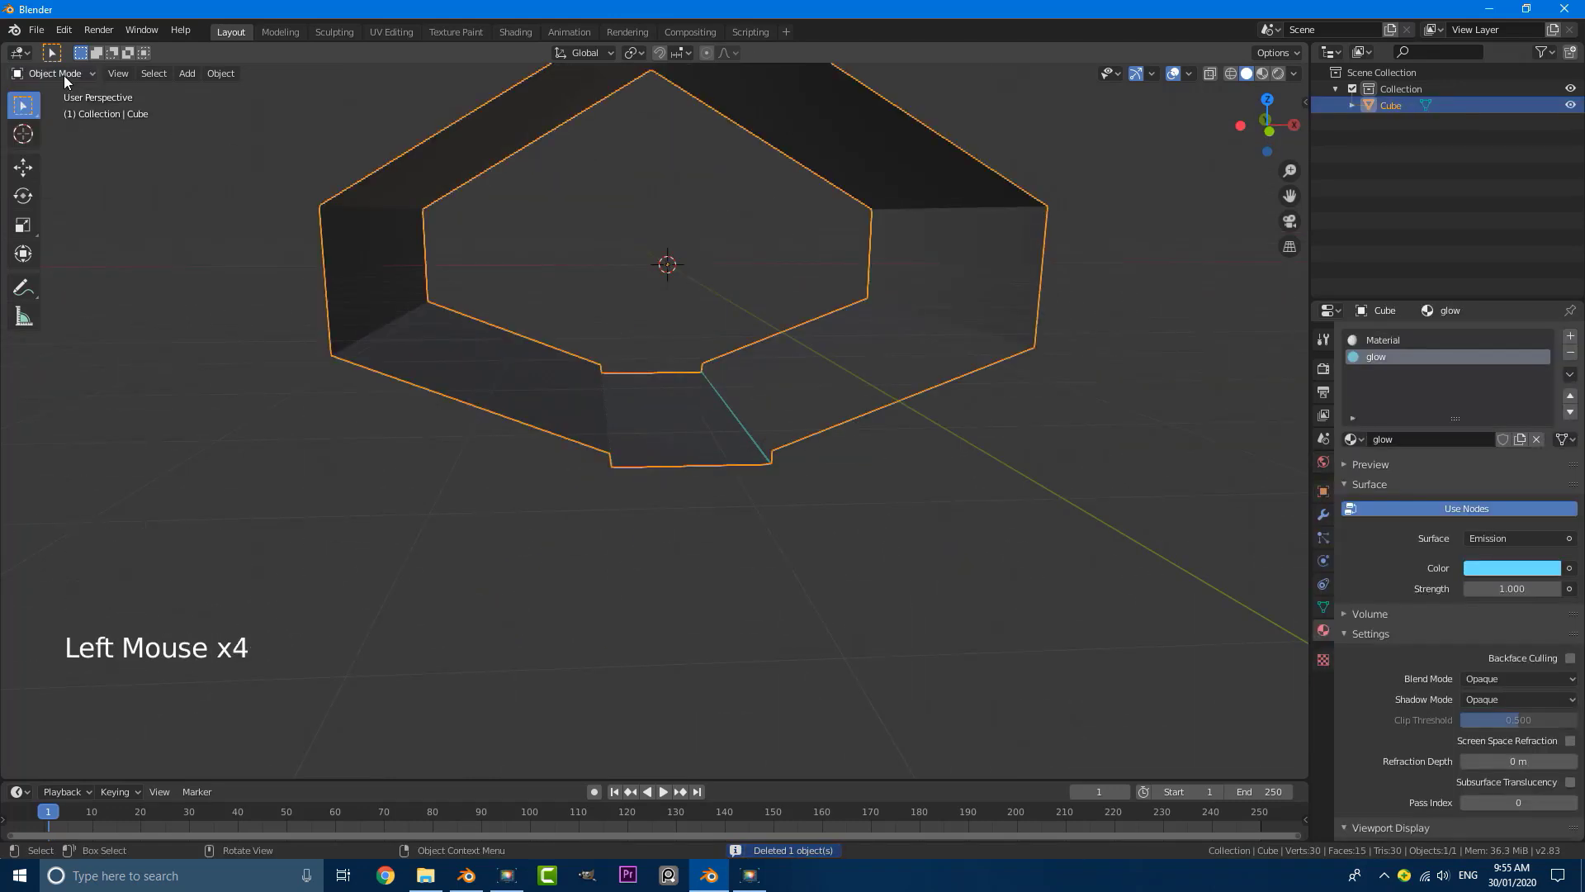
pyautogui.click(63, 76)
pyautogui.click(71, 72)
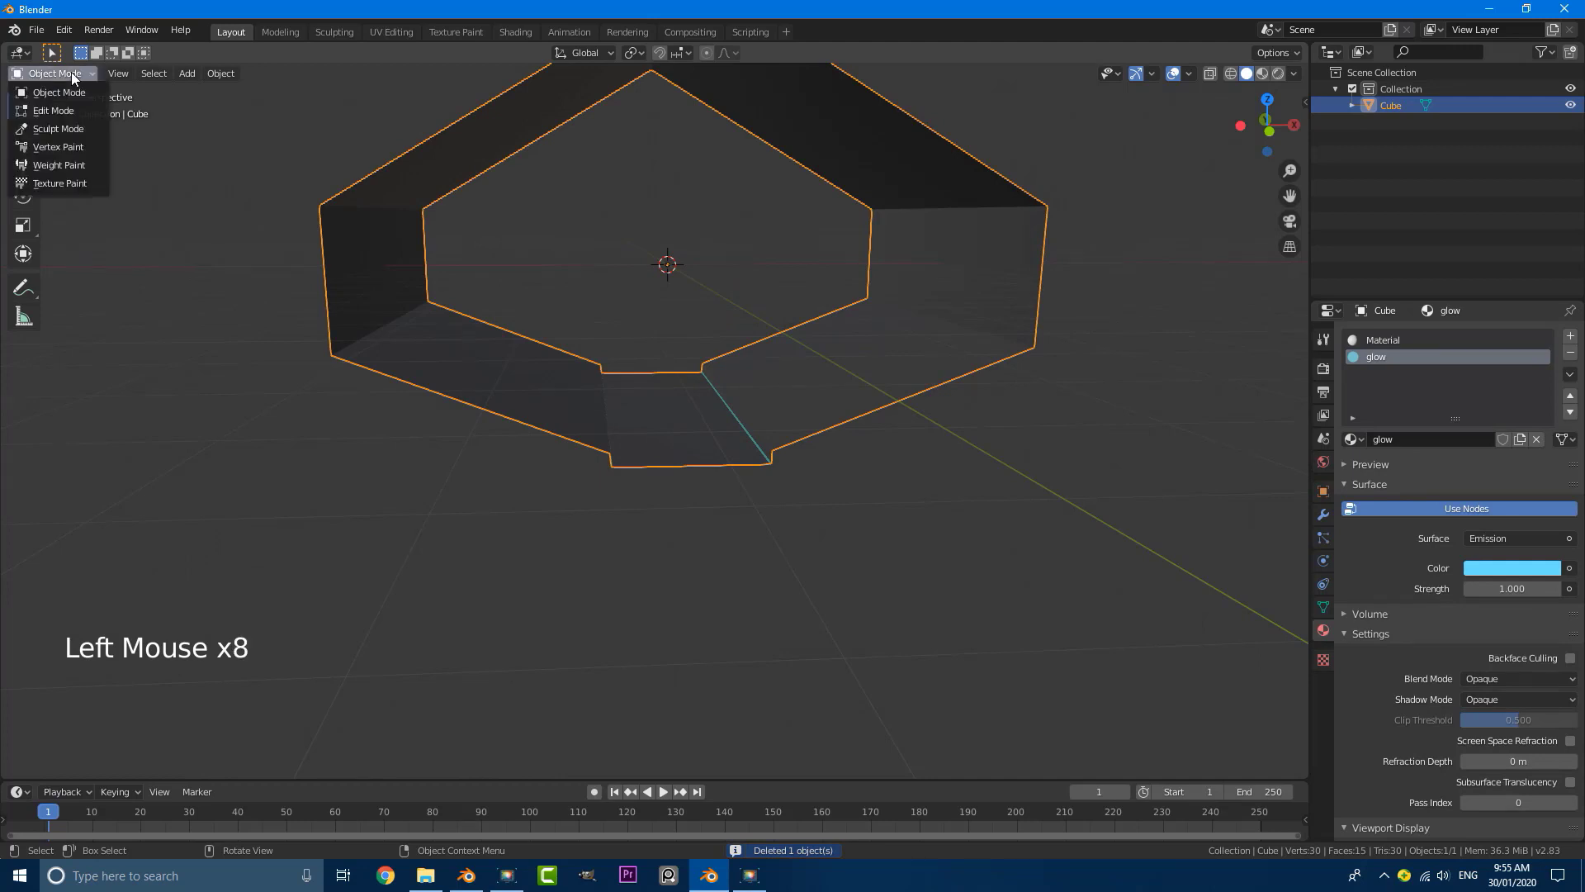
pyautogui.click(56, 103)
pyautogui.click(57, 103)
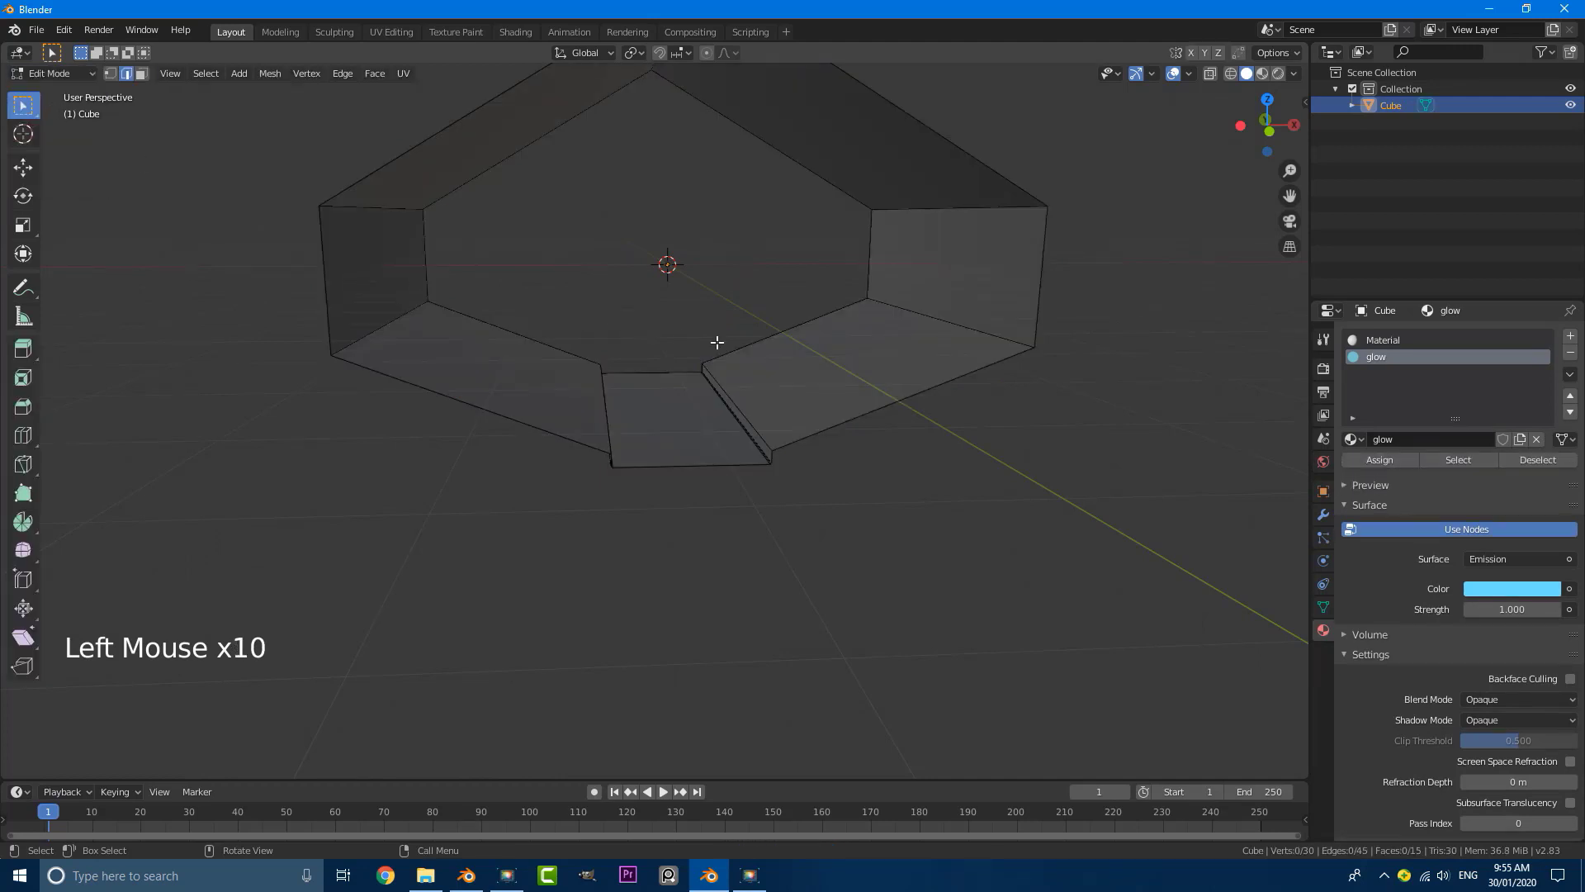
pyautogui.moveTo(717, 342); pyautogui.dragTo(692, 343, button='middle')
pyautogui.hotkey('shift', 'a')
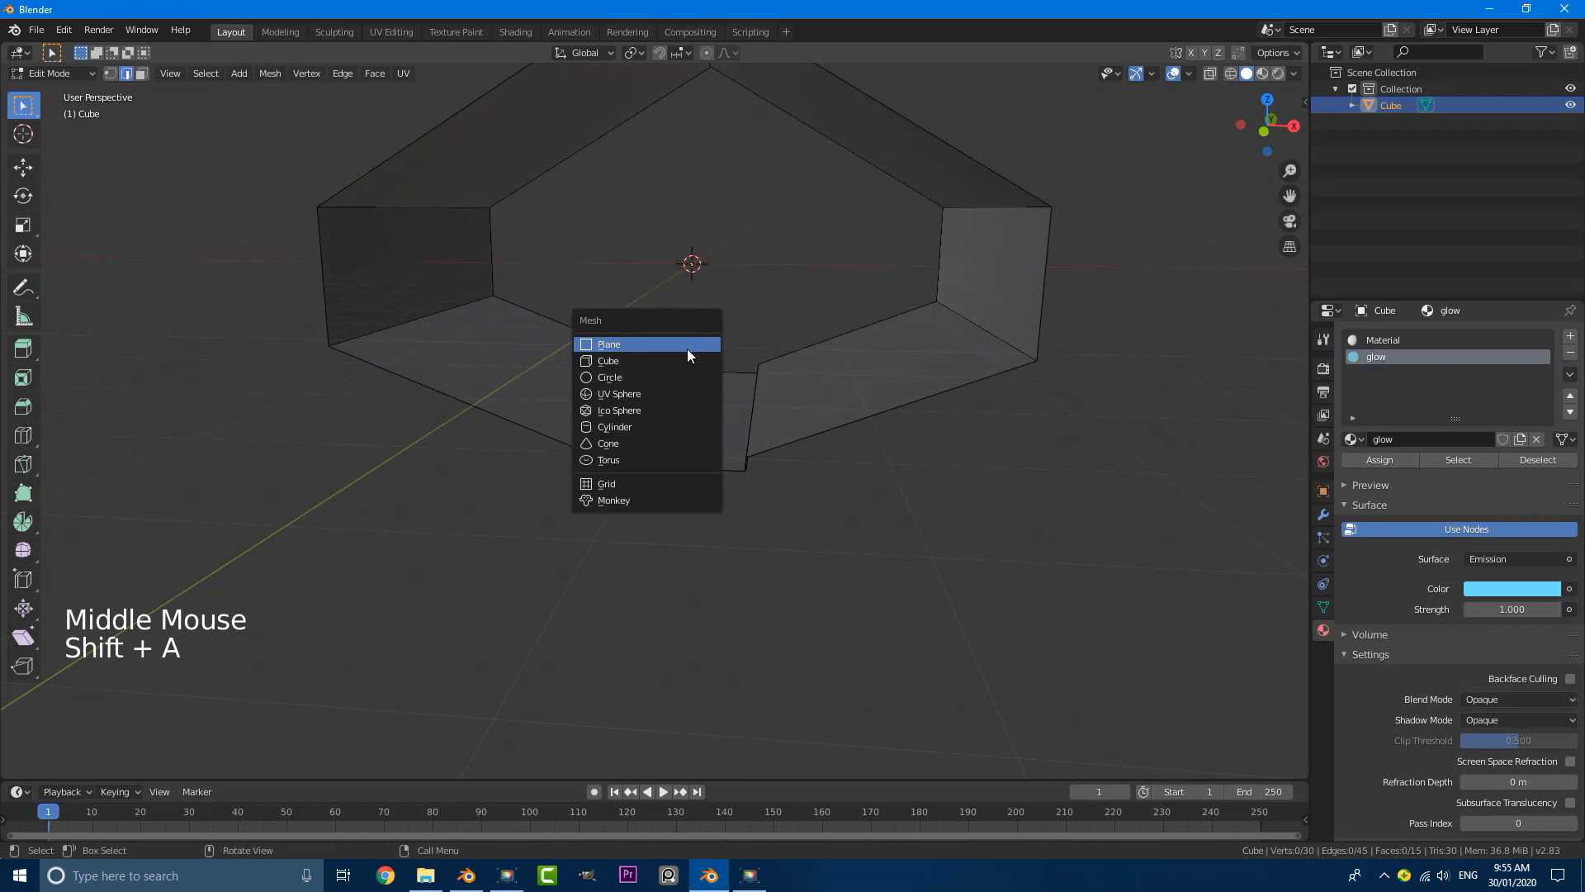
pyautogui.click(662, 428)
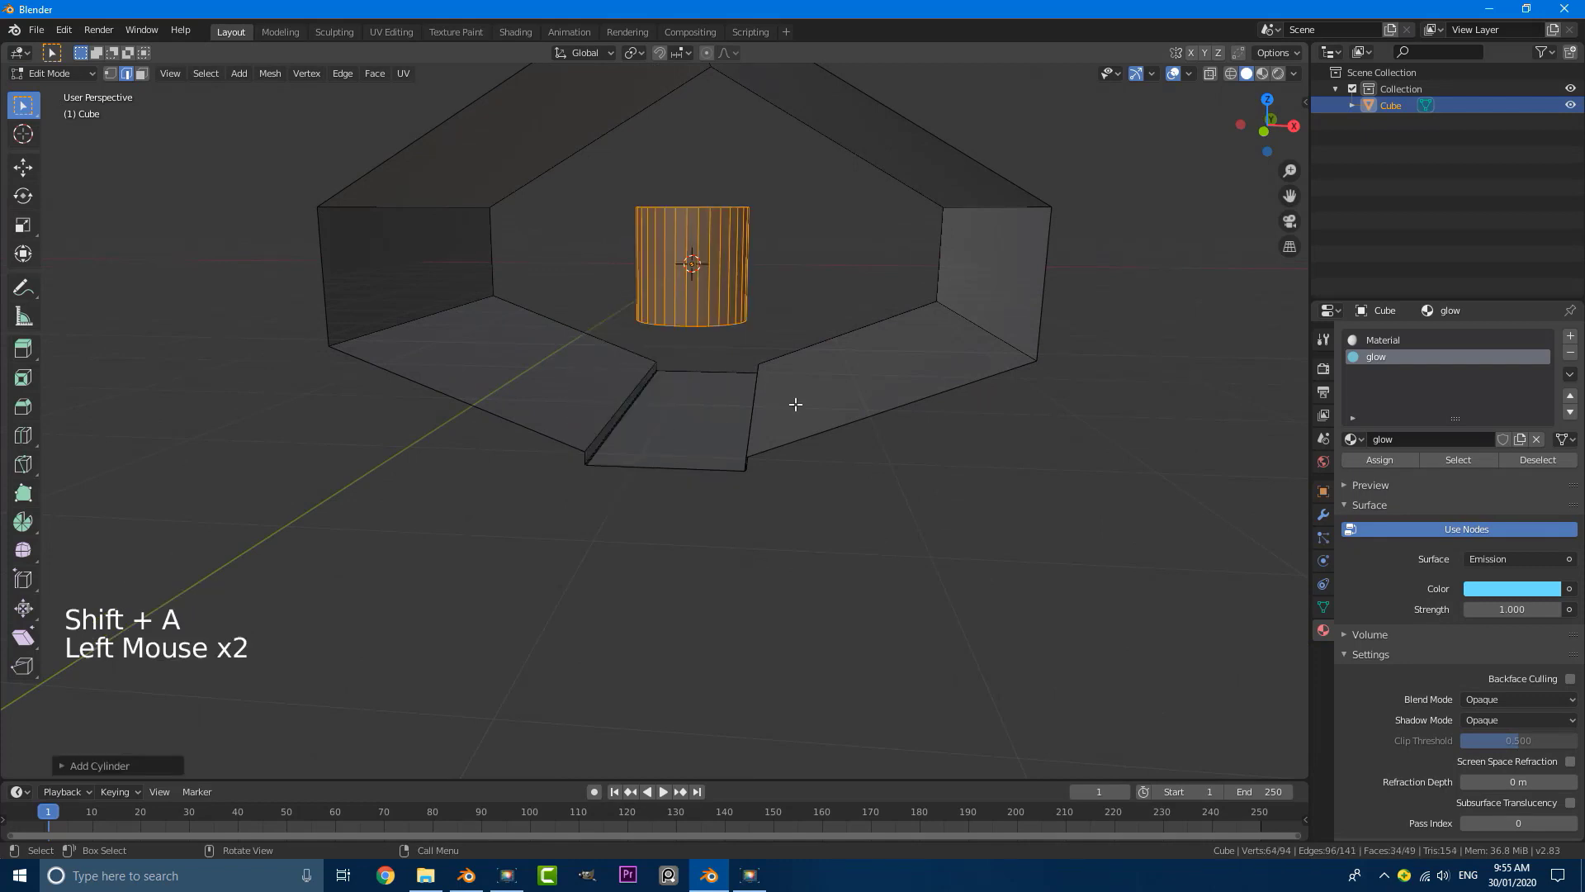
# Step: In front view, rotate the cylinder 90 degrees and move it along X to the tunnel's side wall on the negative X side
pyautogui.press('KP_1')
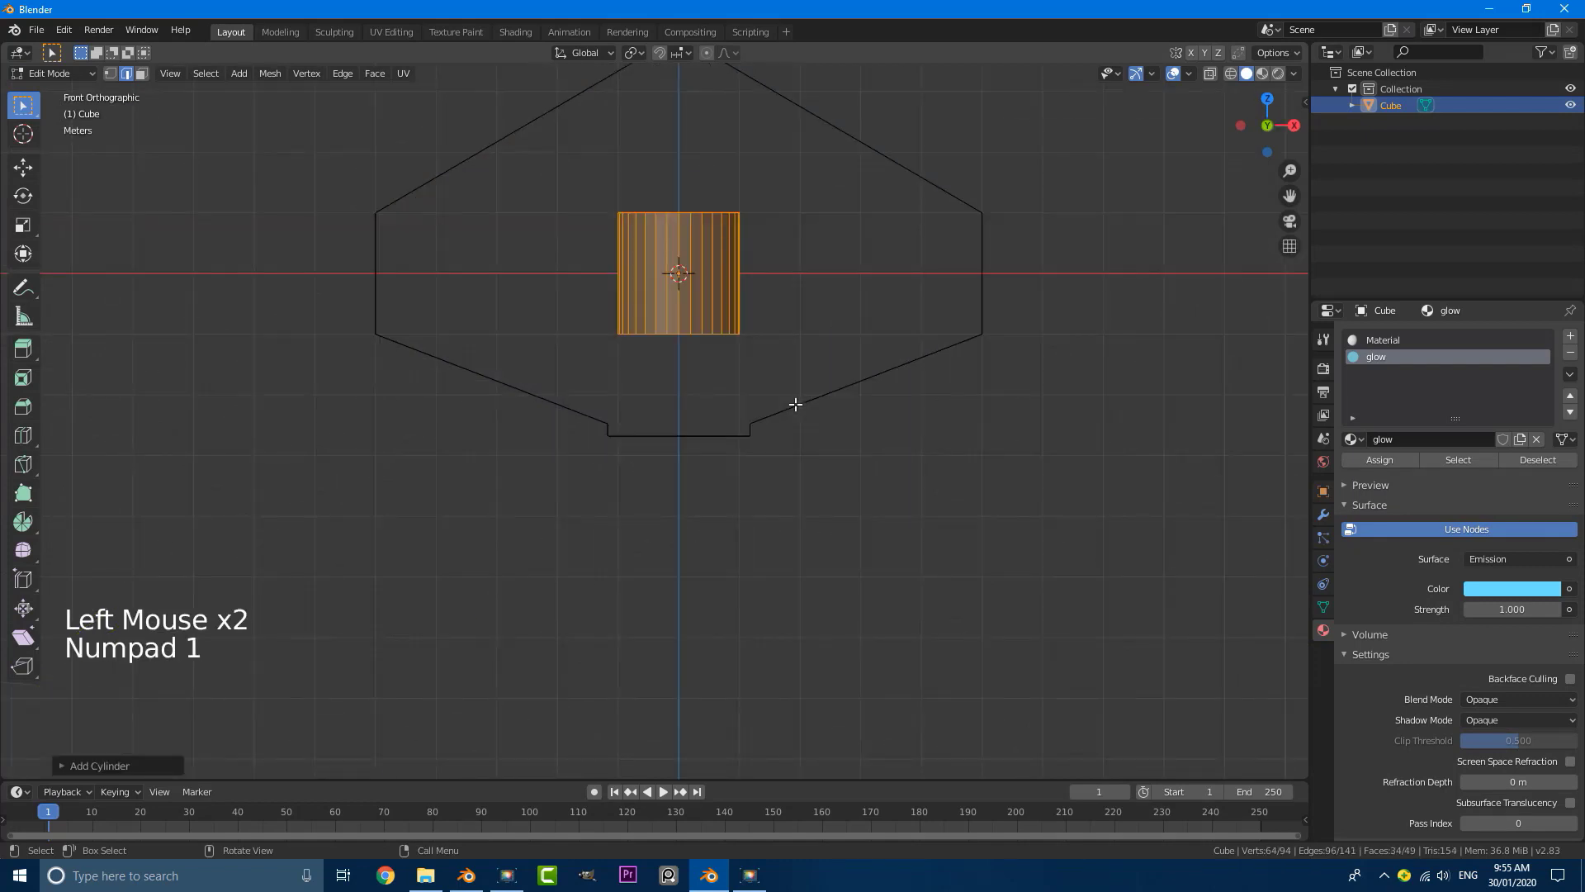
pyautogui.write('r90')
pyautogui.press('Return')
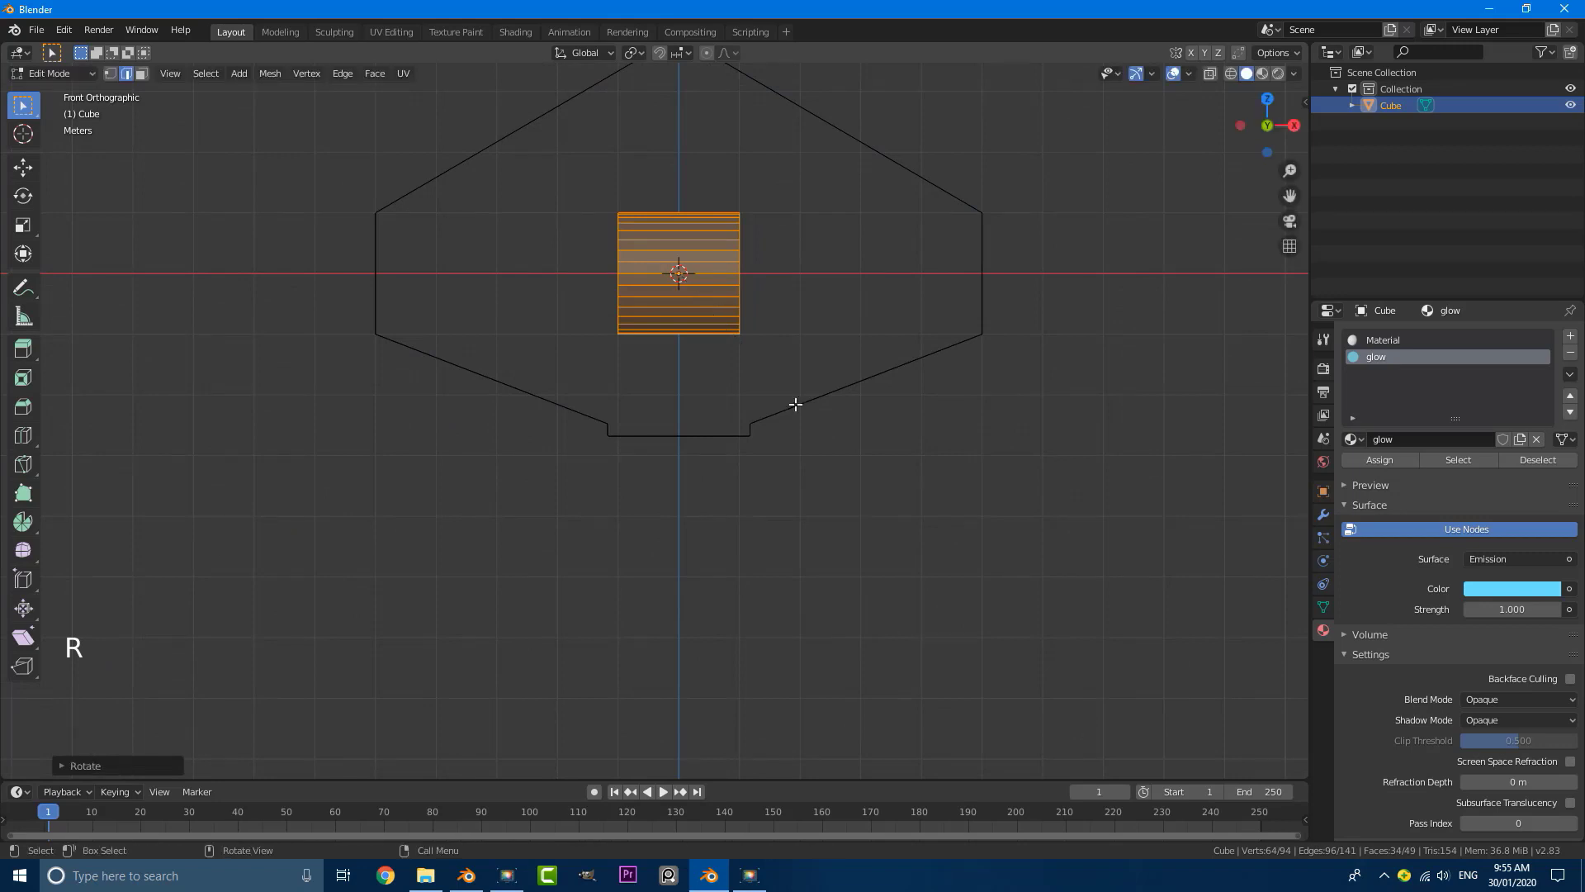
pyautogui.press('g')
pyautogui.press('x')
pyautogui.click(511, 388)
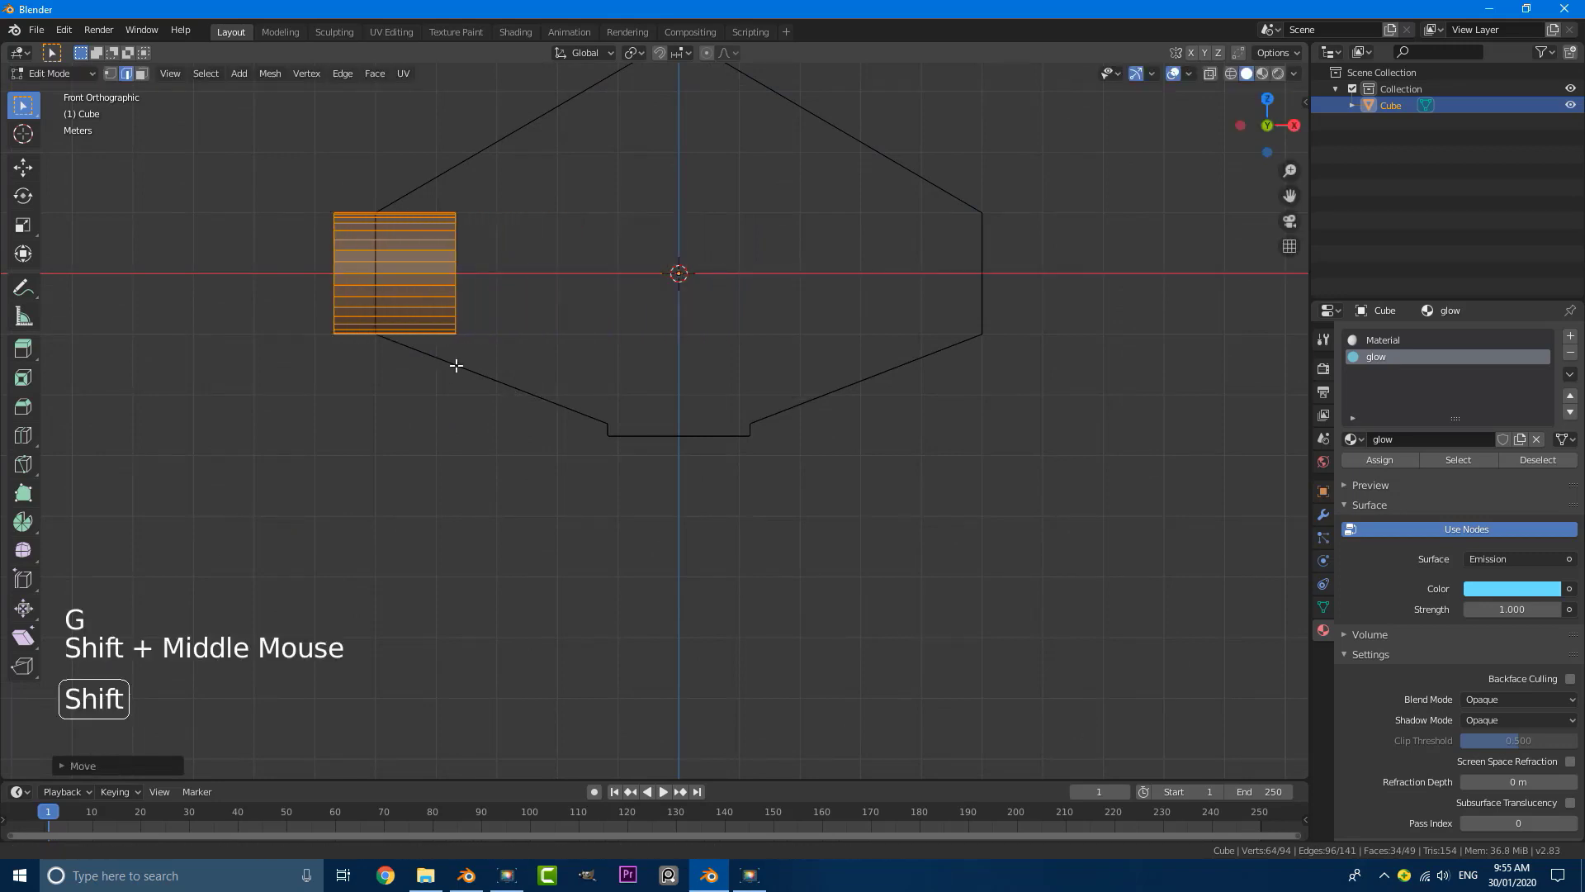
# Step: Scale the cylinder down uniformly, then flatten it along X to about 0.41 of its thickness
pyautogui.keyDown('shift'); pyautogui.moveTo(456, 366); pyautogui.dragTo(1118, 495, button='middle'); pyautogui.keyUp('shift')
pyautogui.scroll(4, 1118, 496)
pyautogui.press('s')
pyautogui.click(806, 347)
pyautogui.keyDown('shift'); pyautogui.moveTo(807, 346); pyautogui.dragTo(783, 444, button='middle'); pyautogui.keyUp('shift')
pyautogui.scroll(3, 783, 444)
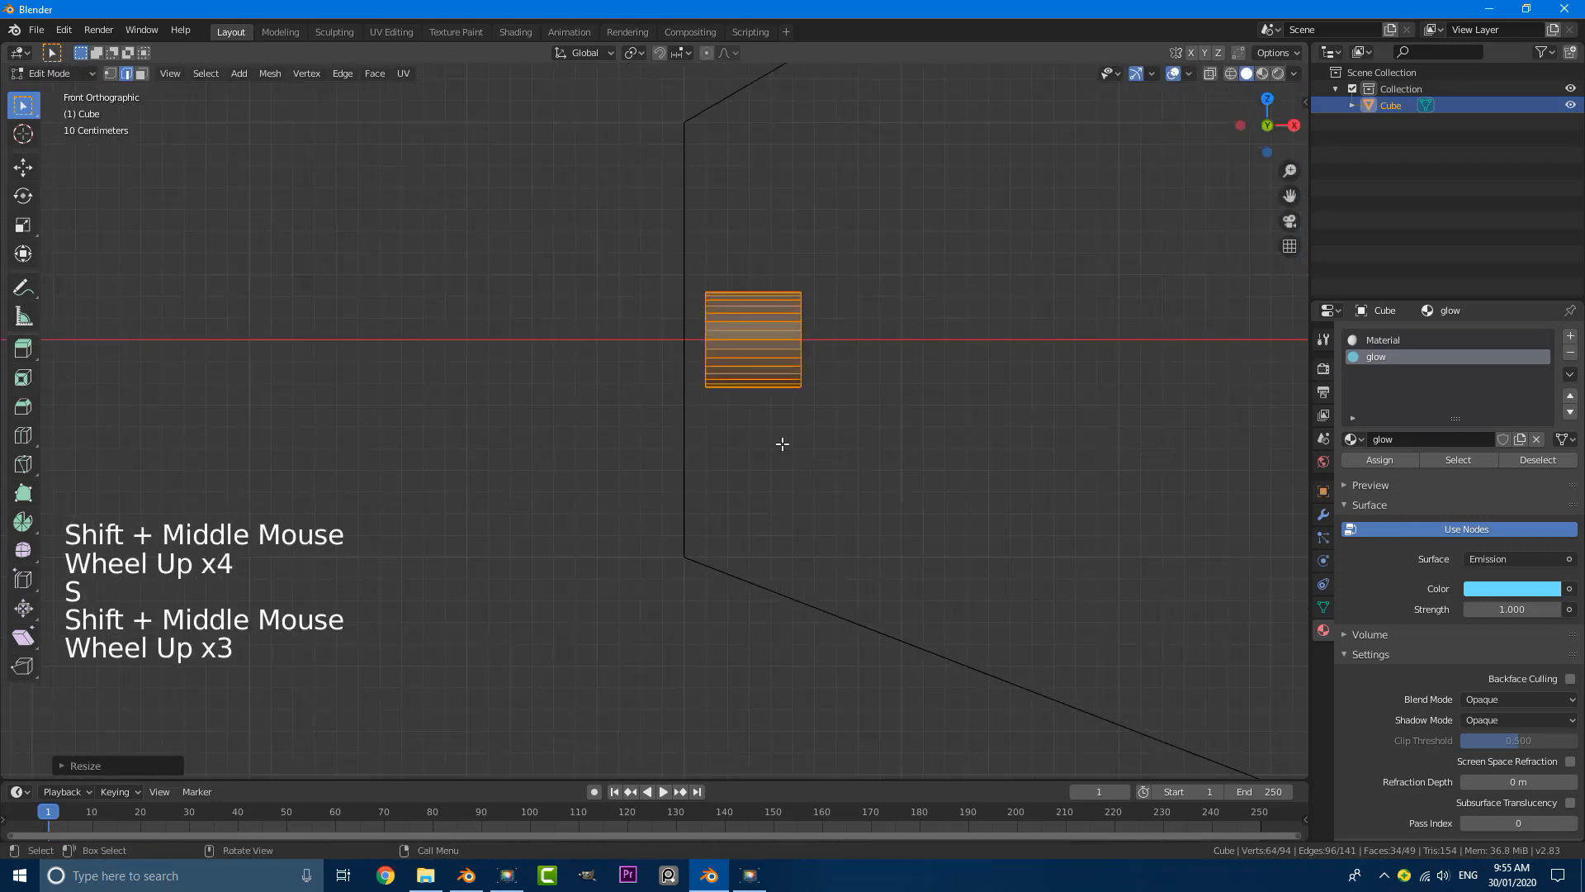
pyautogui.press('s')
pyautogui.press('x')
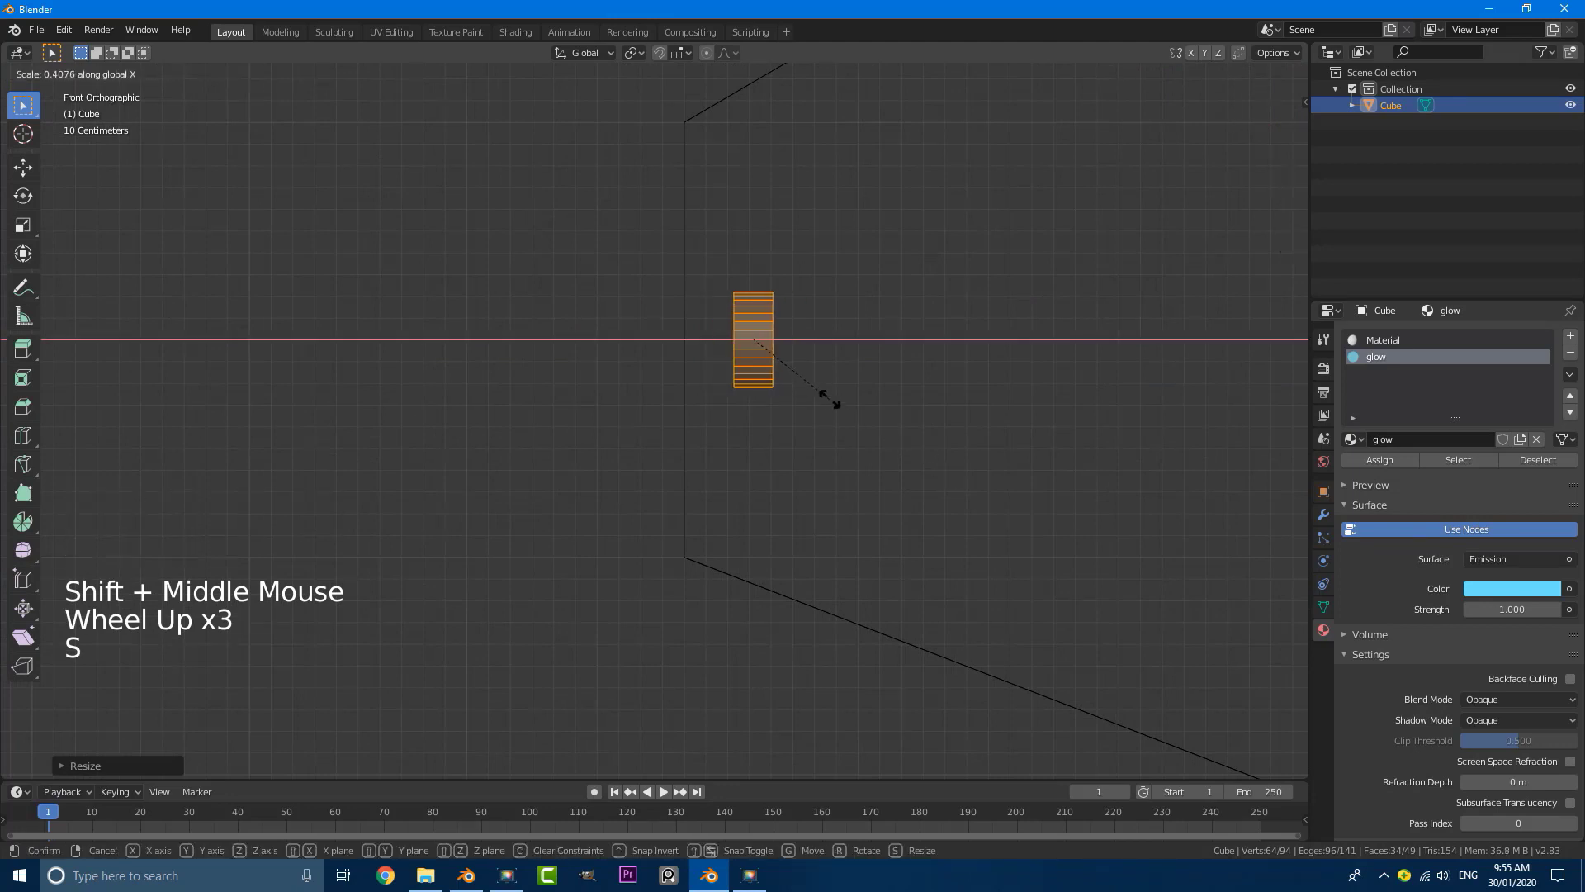
pyautogui.click(832, 401)
# Step: Move the flattened cylinder along X until it is partly embedded in the side wall
pyautogui.press('g')
pyautogui.press('x')
pyautogui.click(776, 396)
pyautogui.scroll(-4, 804, 392)
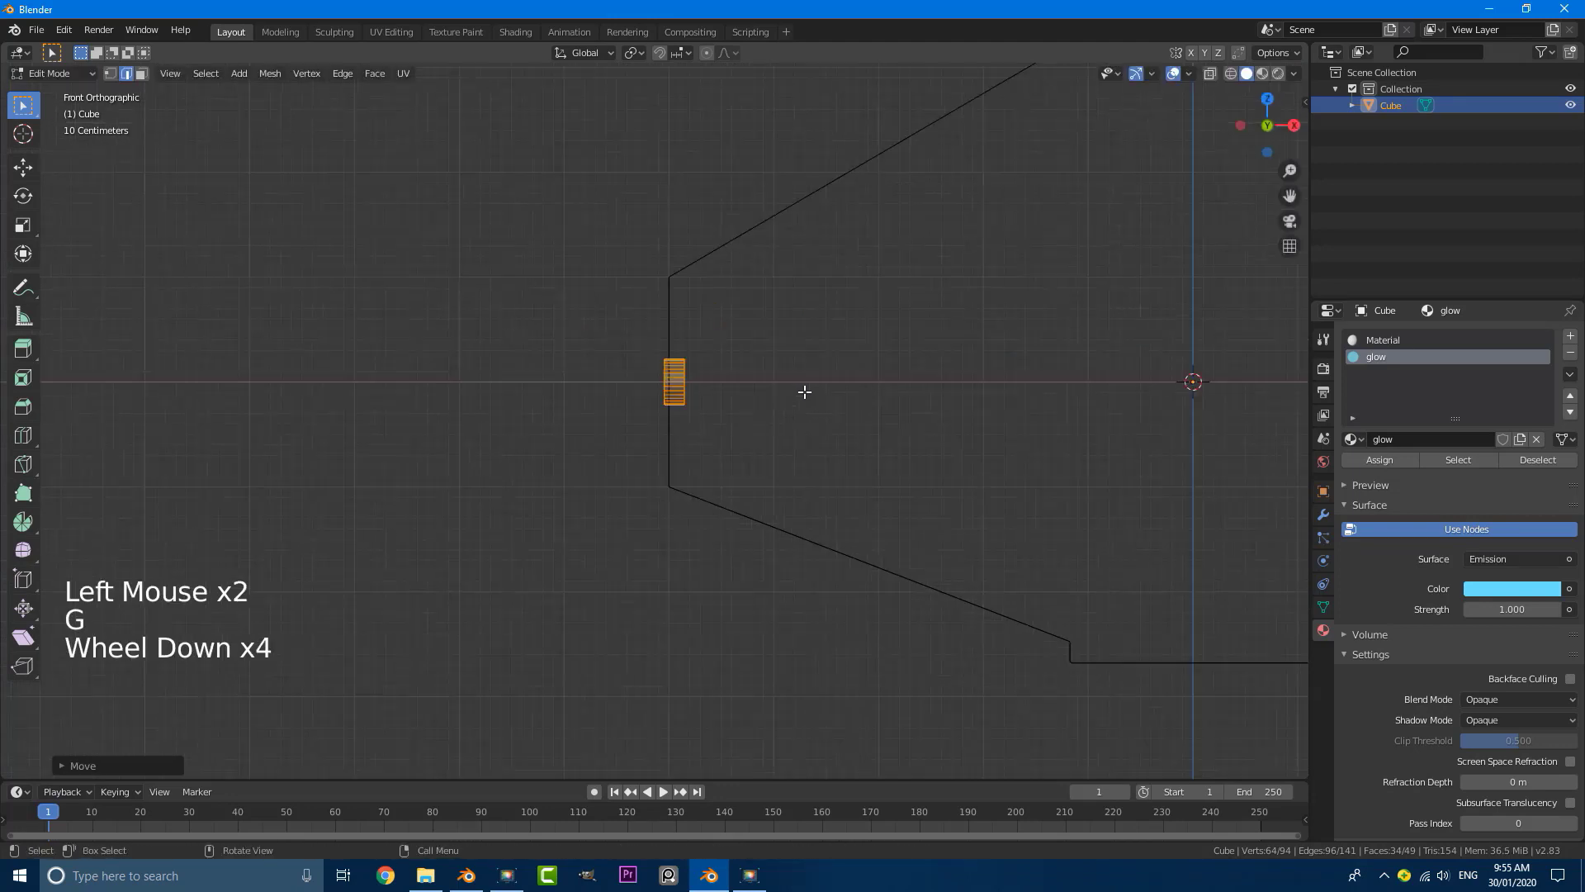
pyautogui.moveTo(805, 392); pyautogui.dragTo(786, 431, button='middle')
pyautogui.scroll(-4, 800, 428)
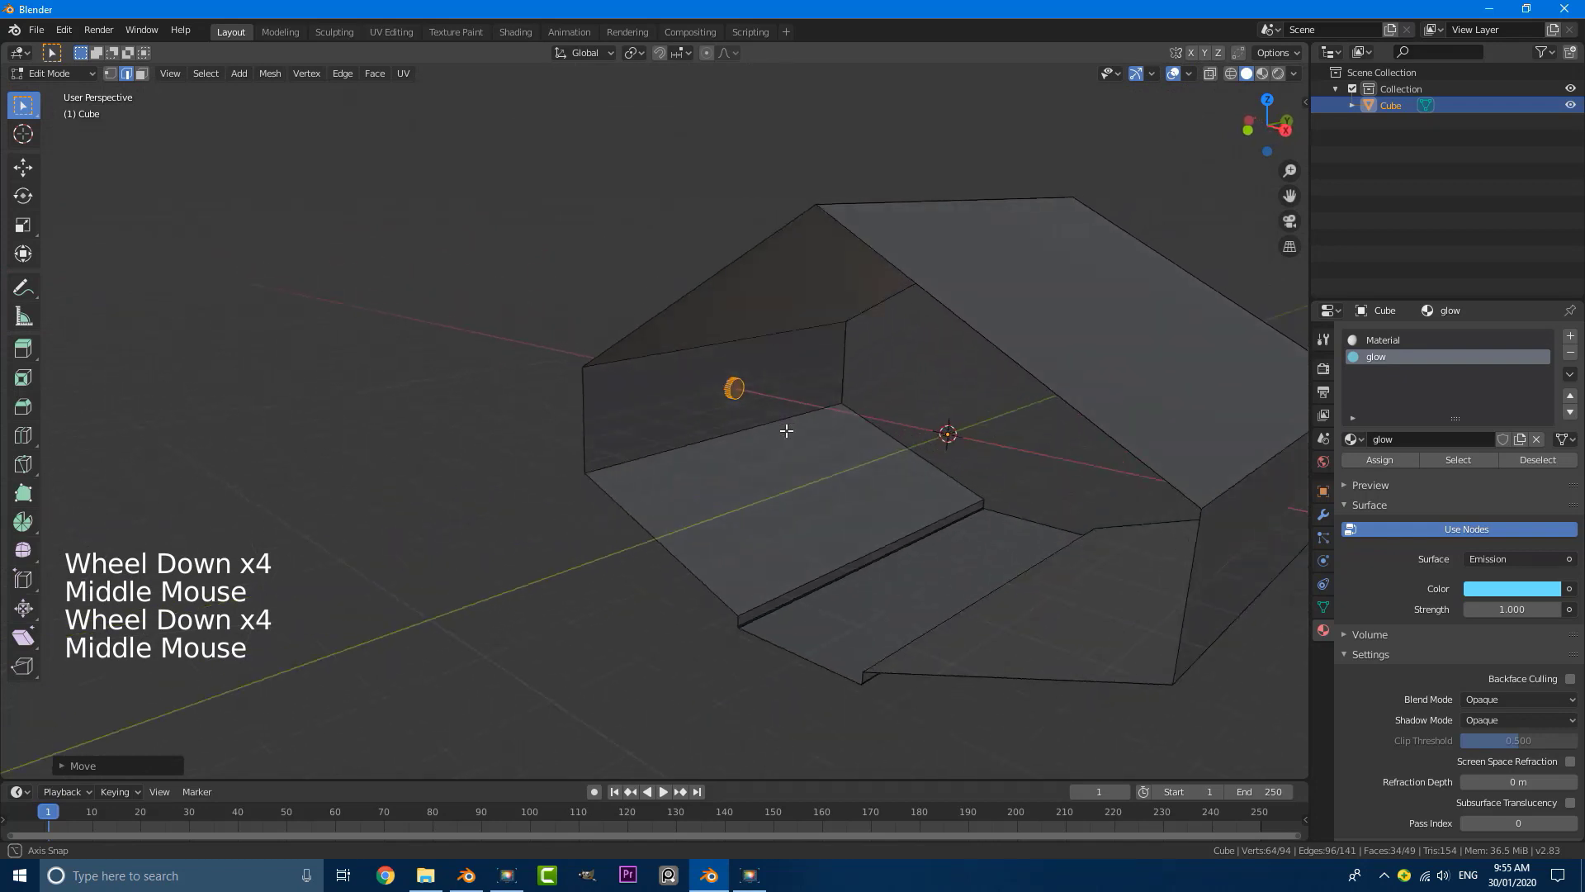
# Step: Select the cylinder's round face pointing into the tunnel and move it about 0.07 m along X towards the wall
pyautogui.scroll(8, 785, 431)
pyautogui.keyDown('shift'); pyautogui.moveTo(877, 389); pyautogui.dragTo(704, 442, button='middle'); pyautogui.keyUp('shift')
pyautogui.scroll(3, 704, 442)
pyautogui.click(704, 443)
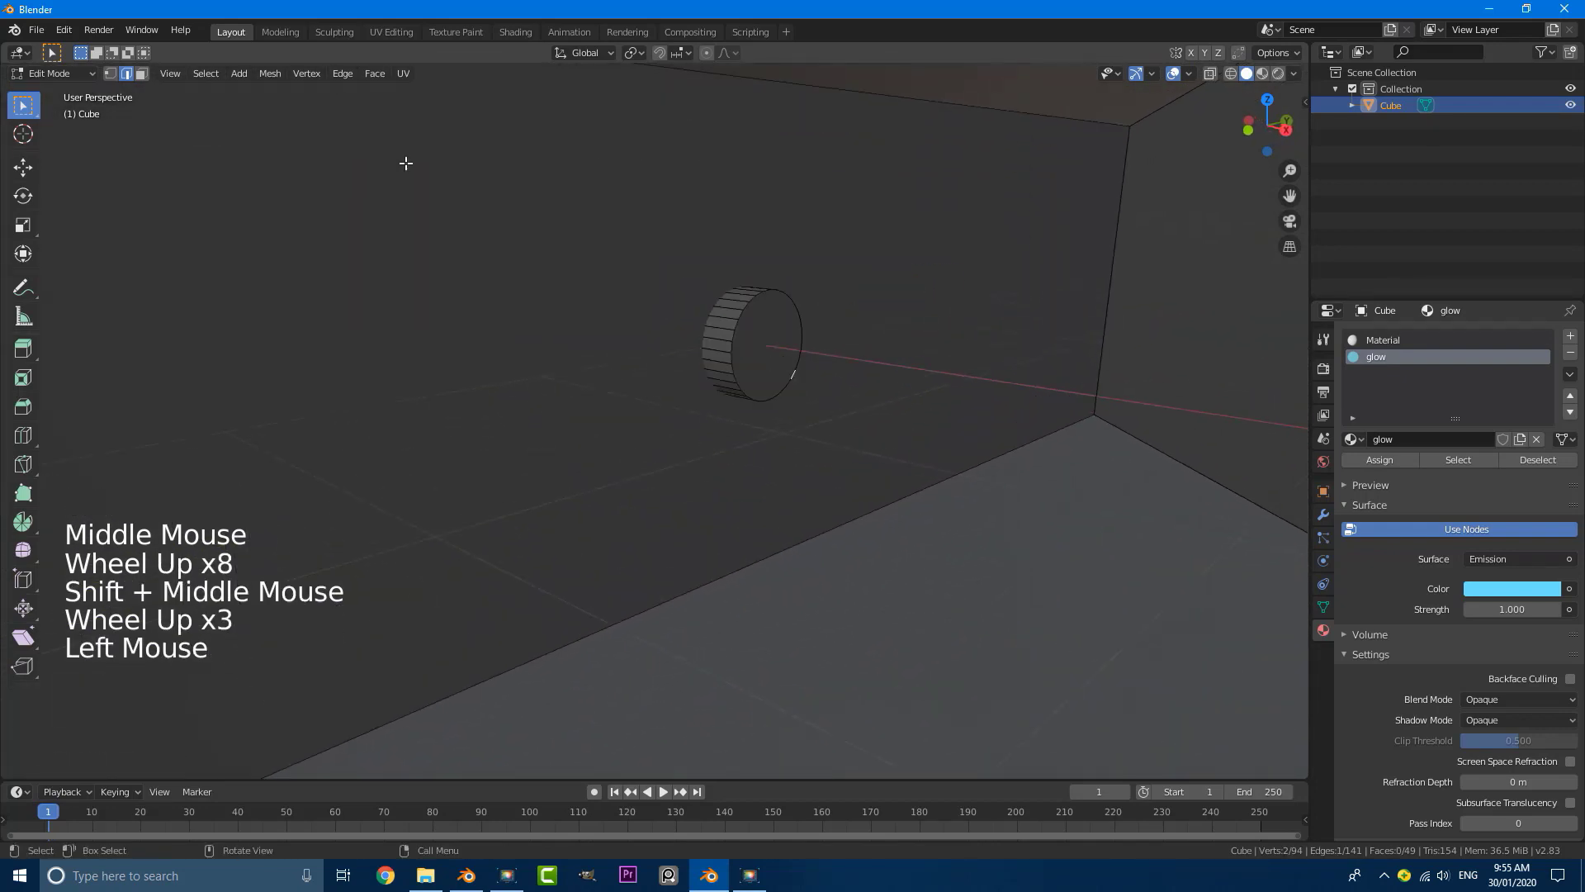
pyautogui.click(822, 411)
pyautogui.keyDown('shift'); pyautogui.moveTo(822, 411); pyautogui.dragTo(727, 403, button='middle'); pyautogui.keyUp('shift')
pyautogui.scroll(2, 727, 403)
pyautogui.press('g')
pyautogui.press('x')
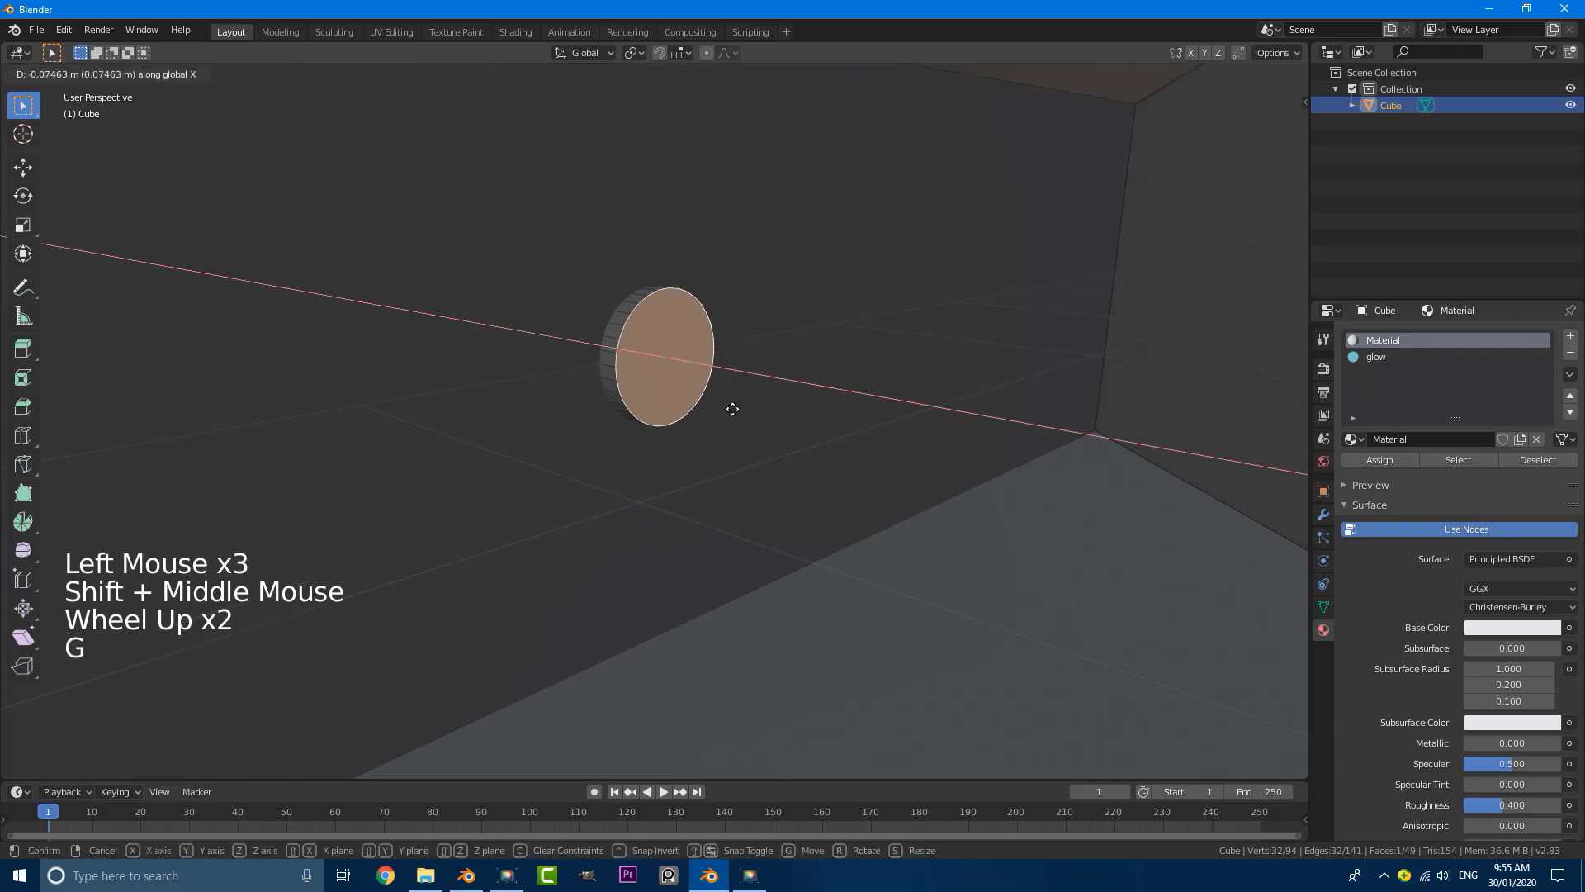
pyautogui.click(734, 412)
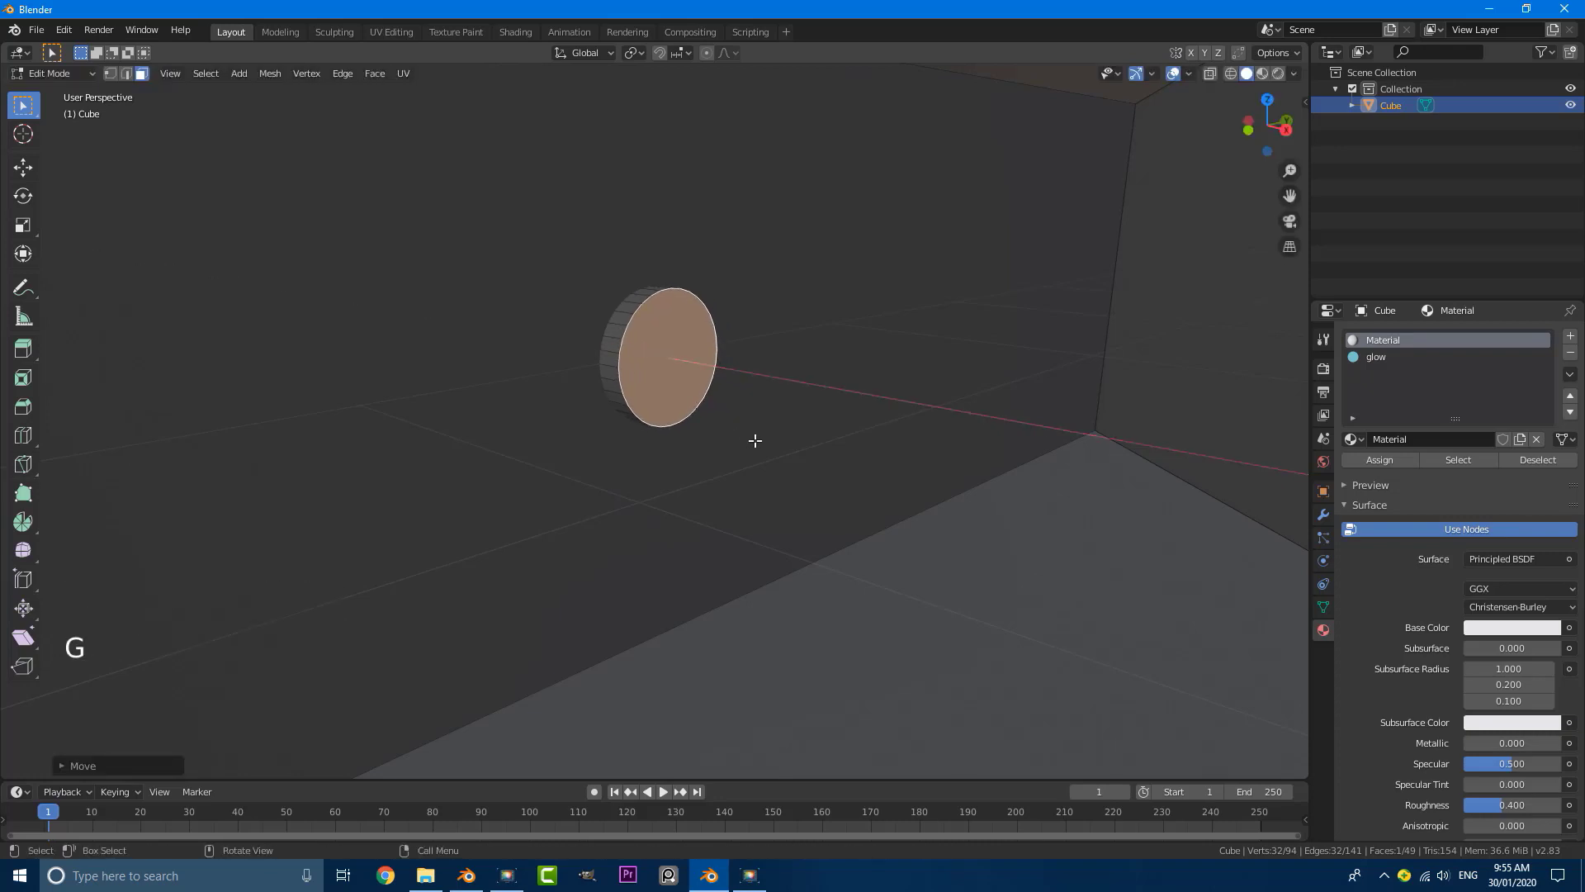
# Step: Bevel the round face's rim with 3 segments and a width of about 0.035 m
pyautogui.hotkey('ctrl', 'b')
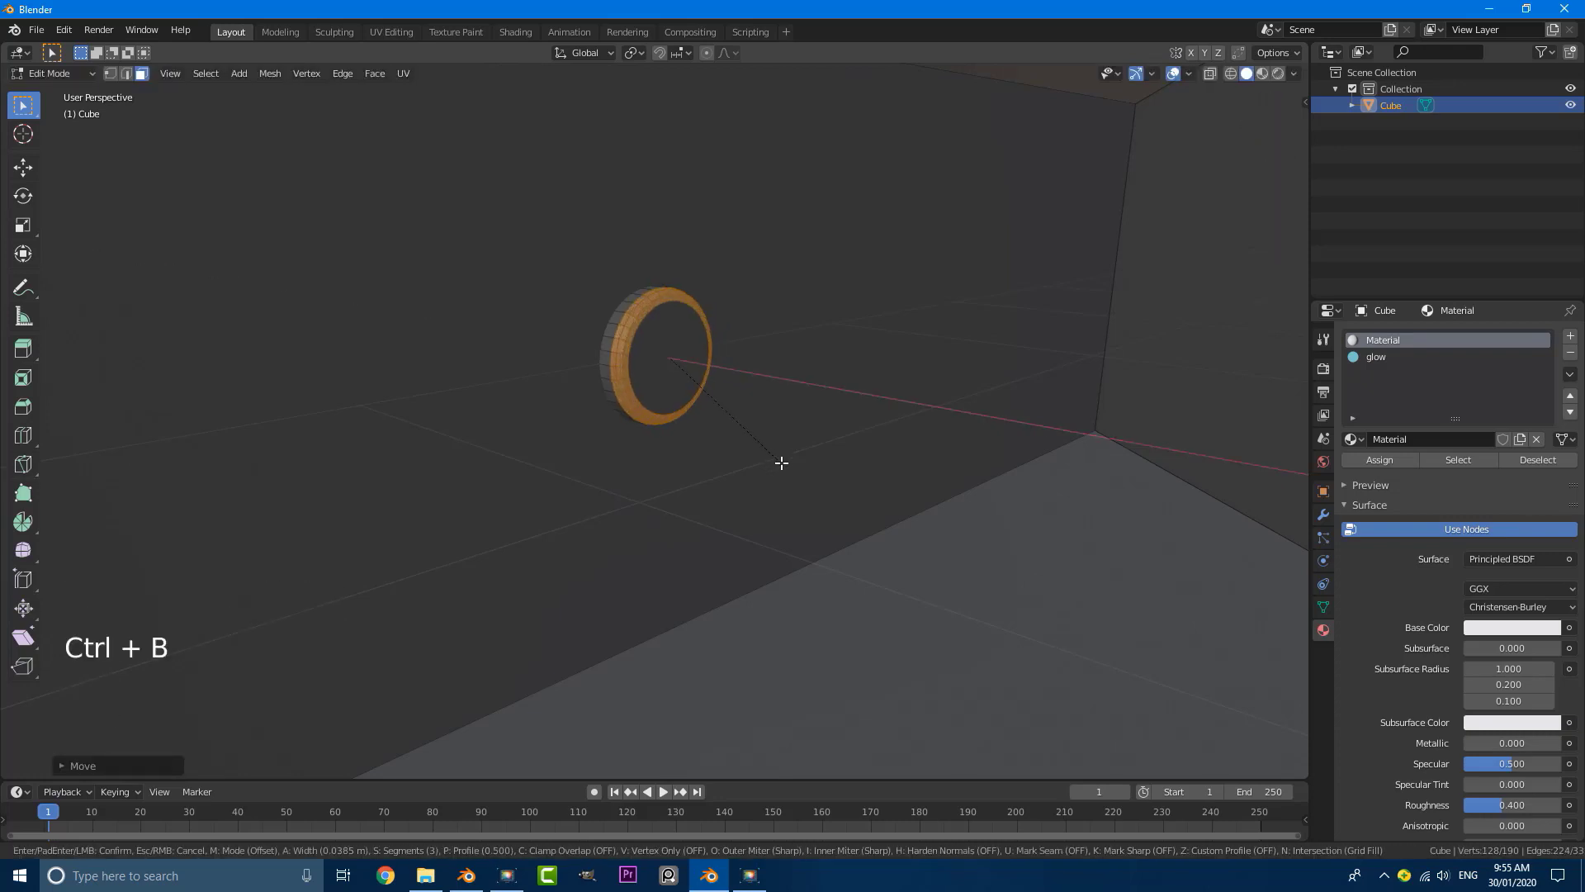
pyautogui.scroll(1, 780, 463)
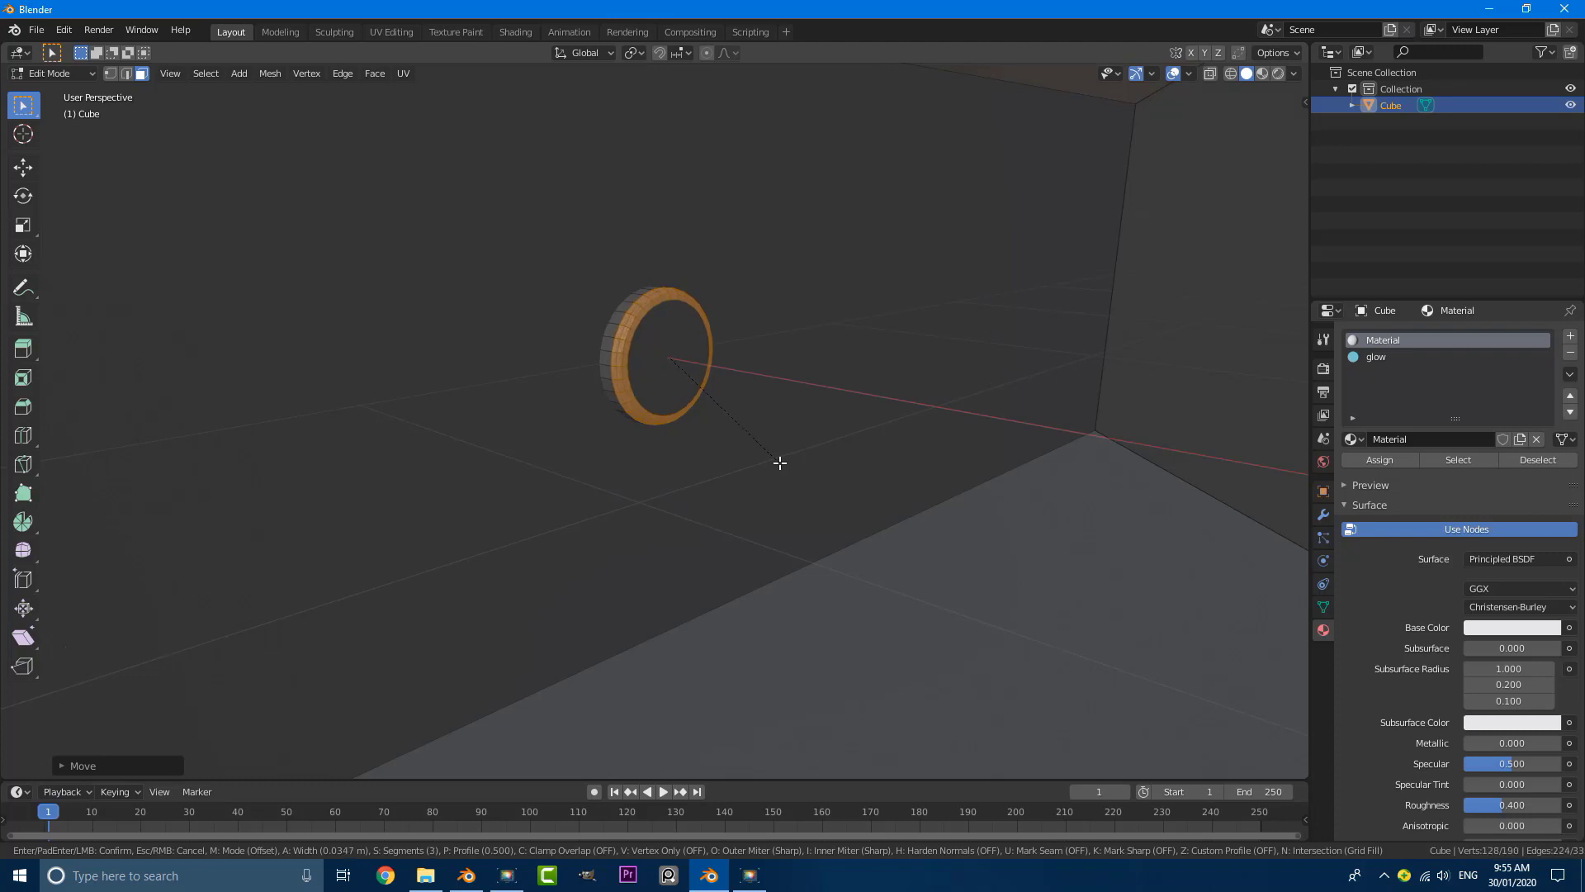
pyautogui.click(780, 464)
# Step: Extrude the disc's flat front face slightly smaller, then extrude it inward to recess it
pyautogui.click(654, 336)
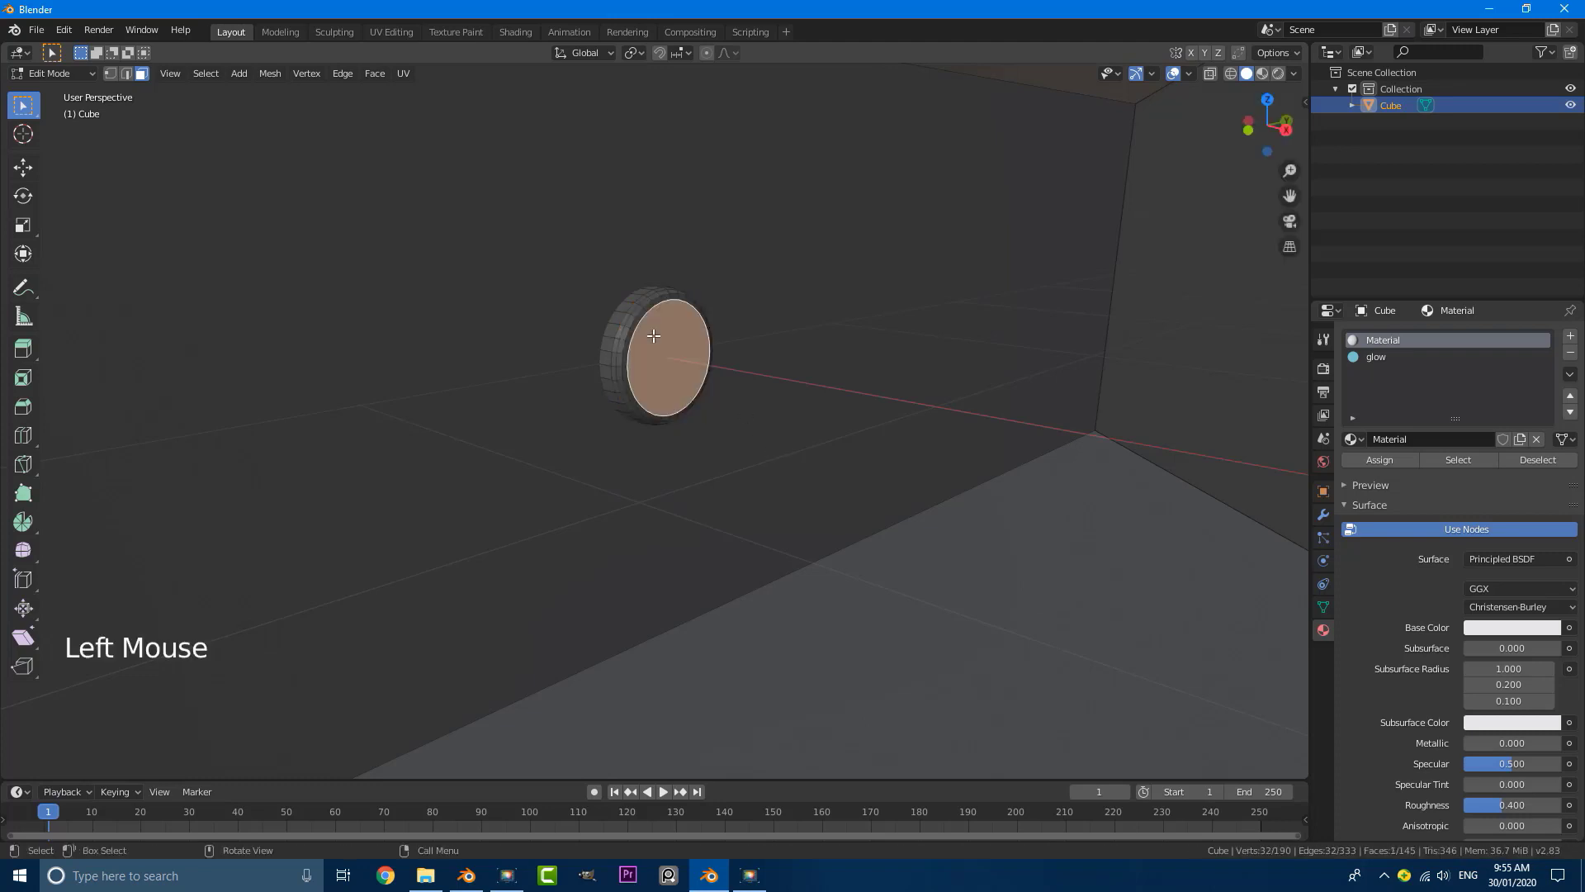
pyautogui.scroll(1, 800, 500)
pyautogui.press('e')
pyautogui.press('s')
pyautogui.click(851, 535)
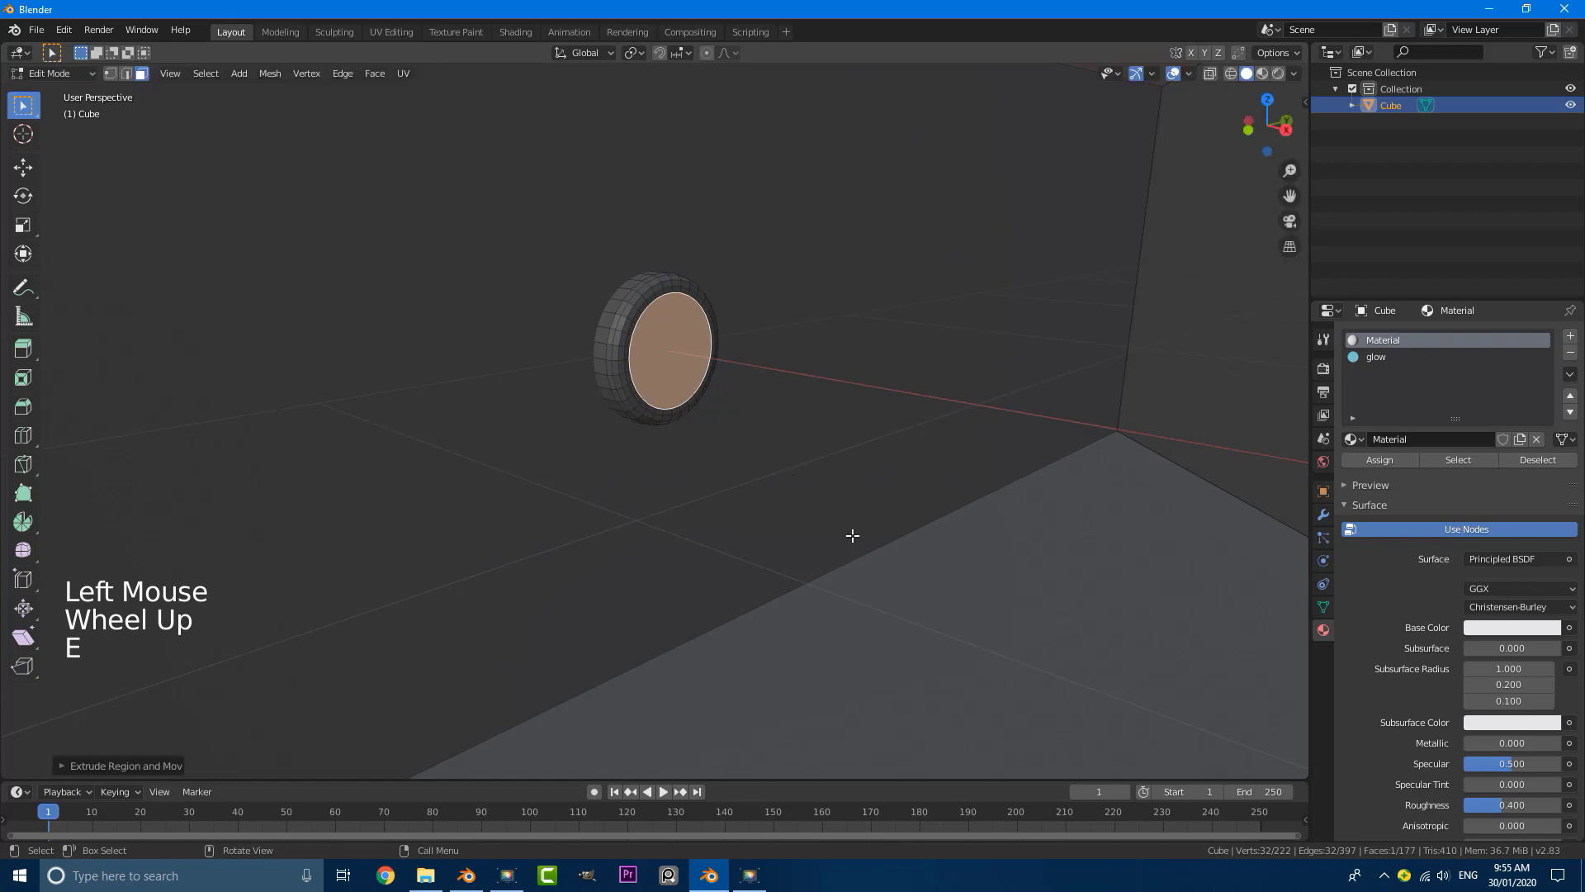
pyautogui.press('e')
pyautogui.click(857, 560)
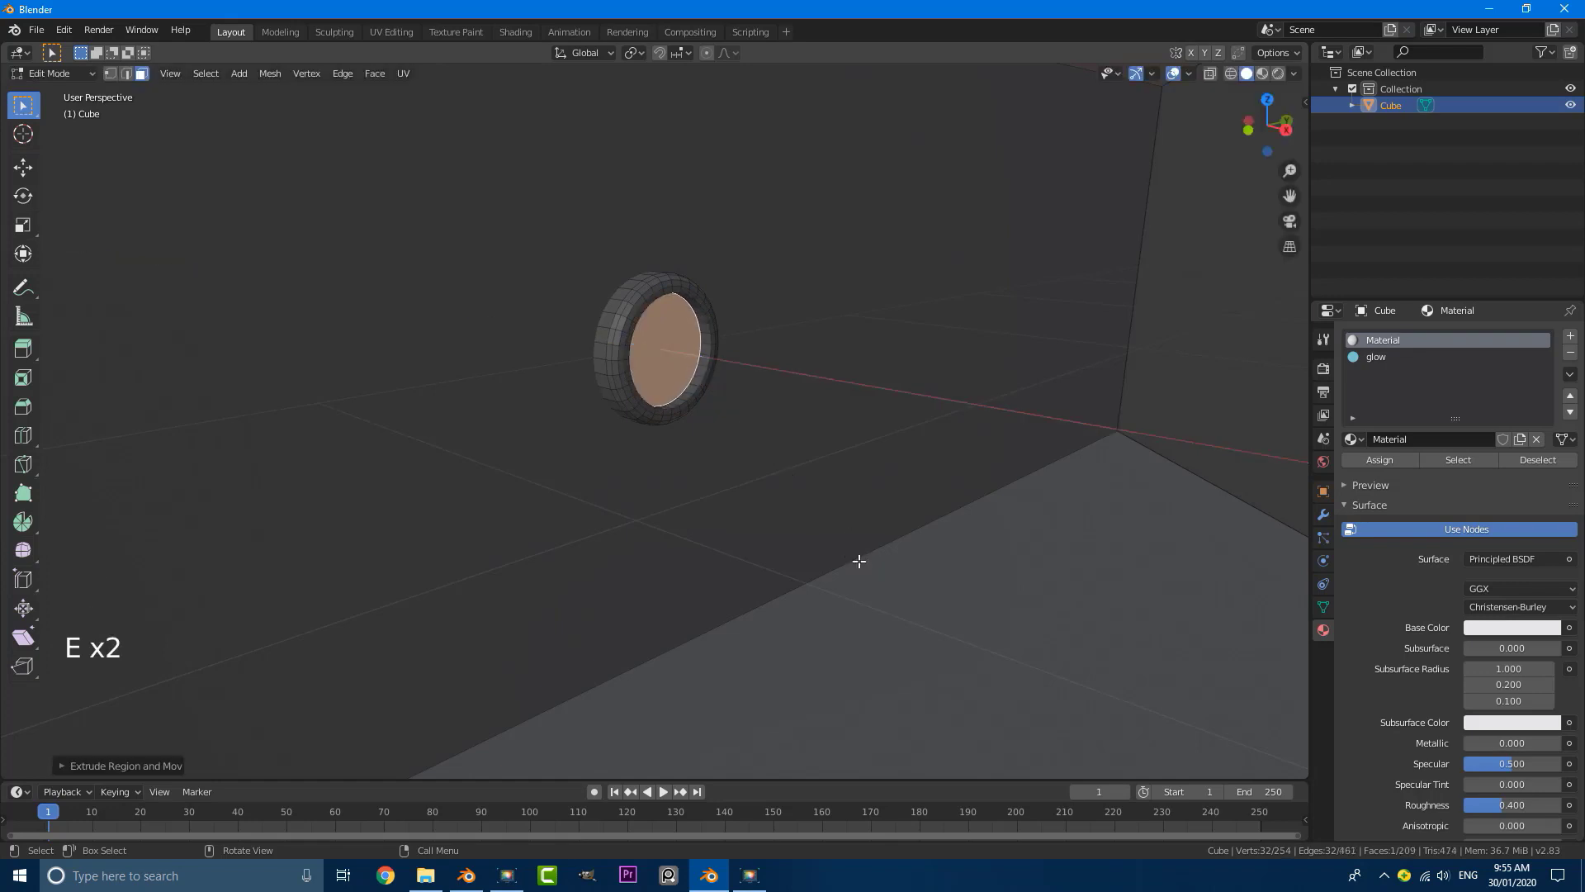
# Step: Extrude the recessed face and shrink it slightly, then extrude it back outward and scale it to about 0.94
pyautogui.press('e')
pyautogui.press('s')
pyautogui.click(863, 555)
pyautogui.press('e')
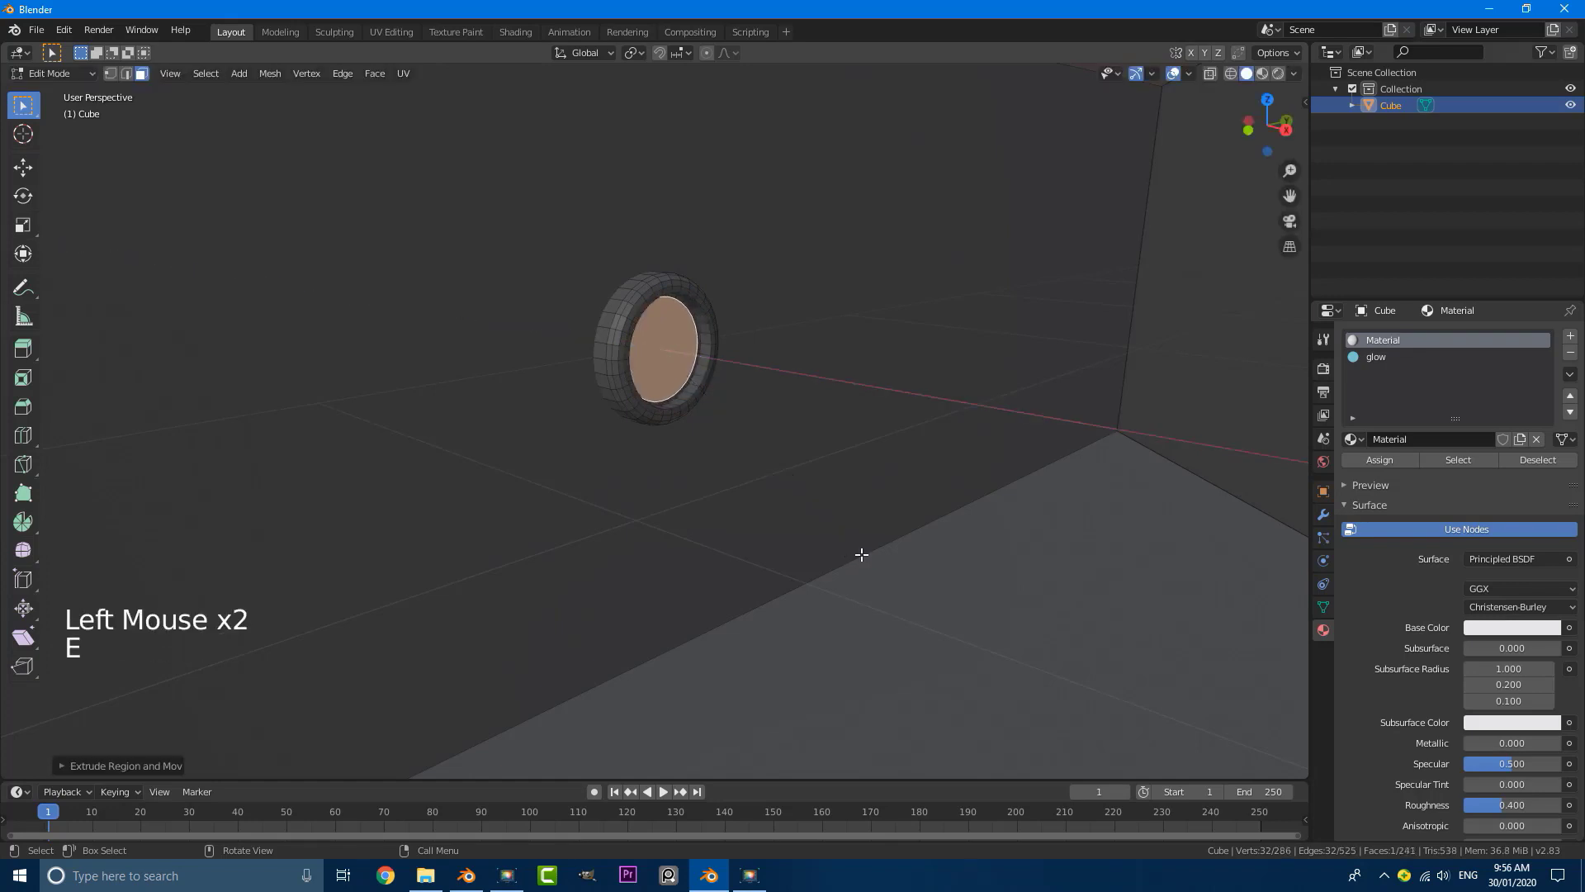
pyautogui.press('s')
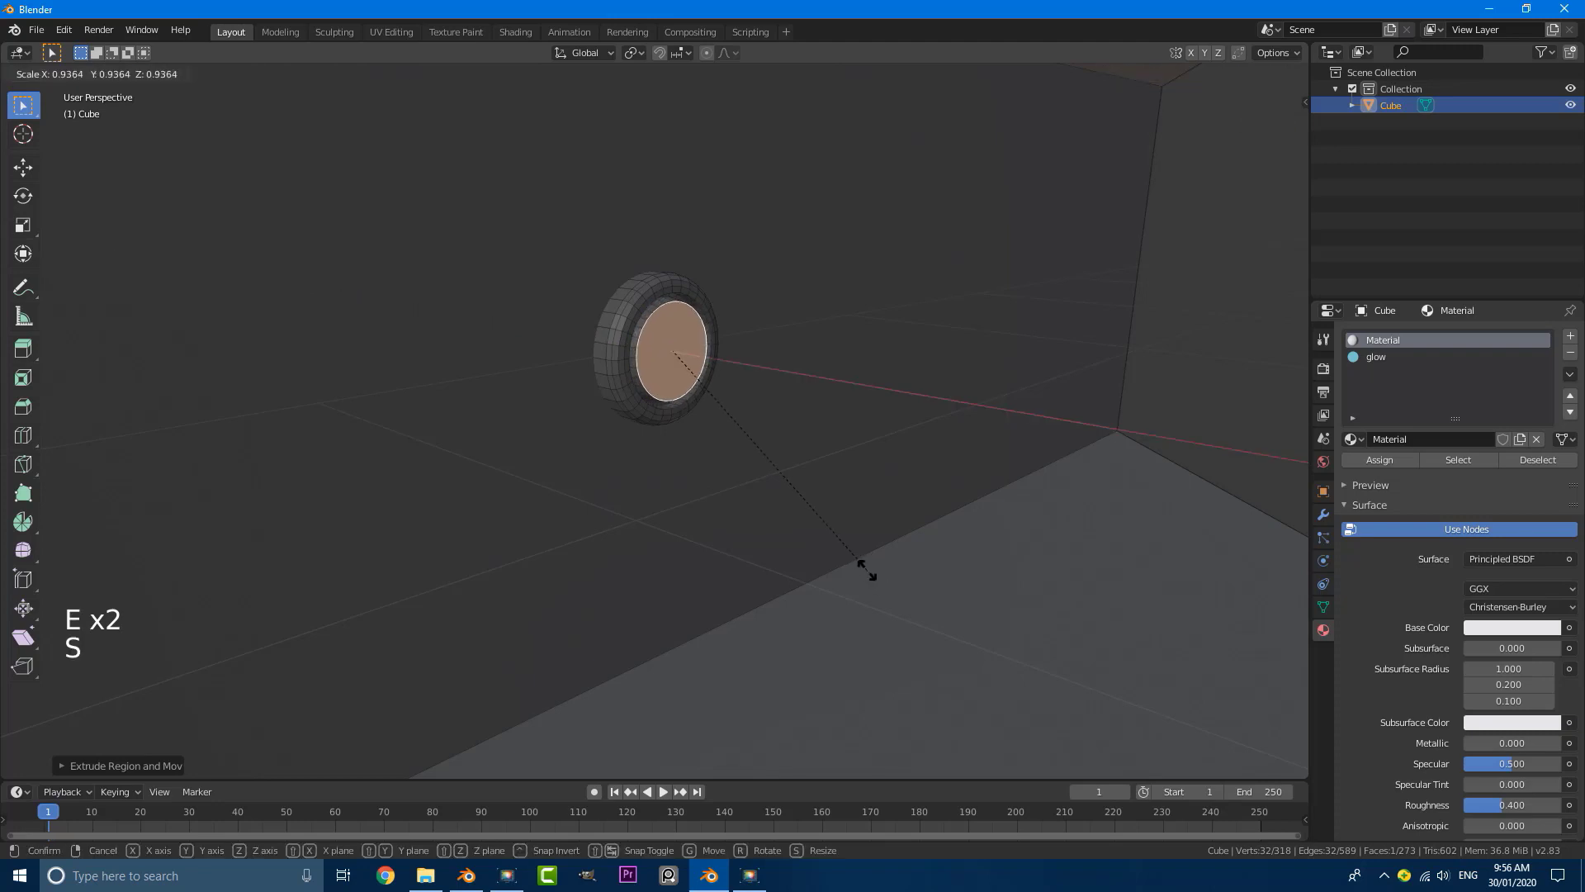
pyautogui.click(867, 574)
# Step: Assign the glow material to the ring of faces around the disc's recess
pyautogui.scroll(1, 654, 339)
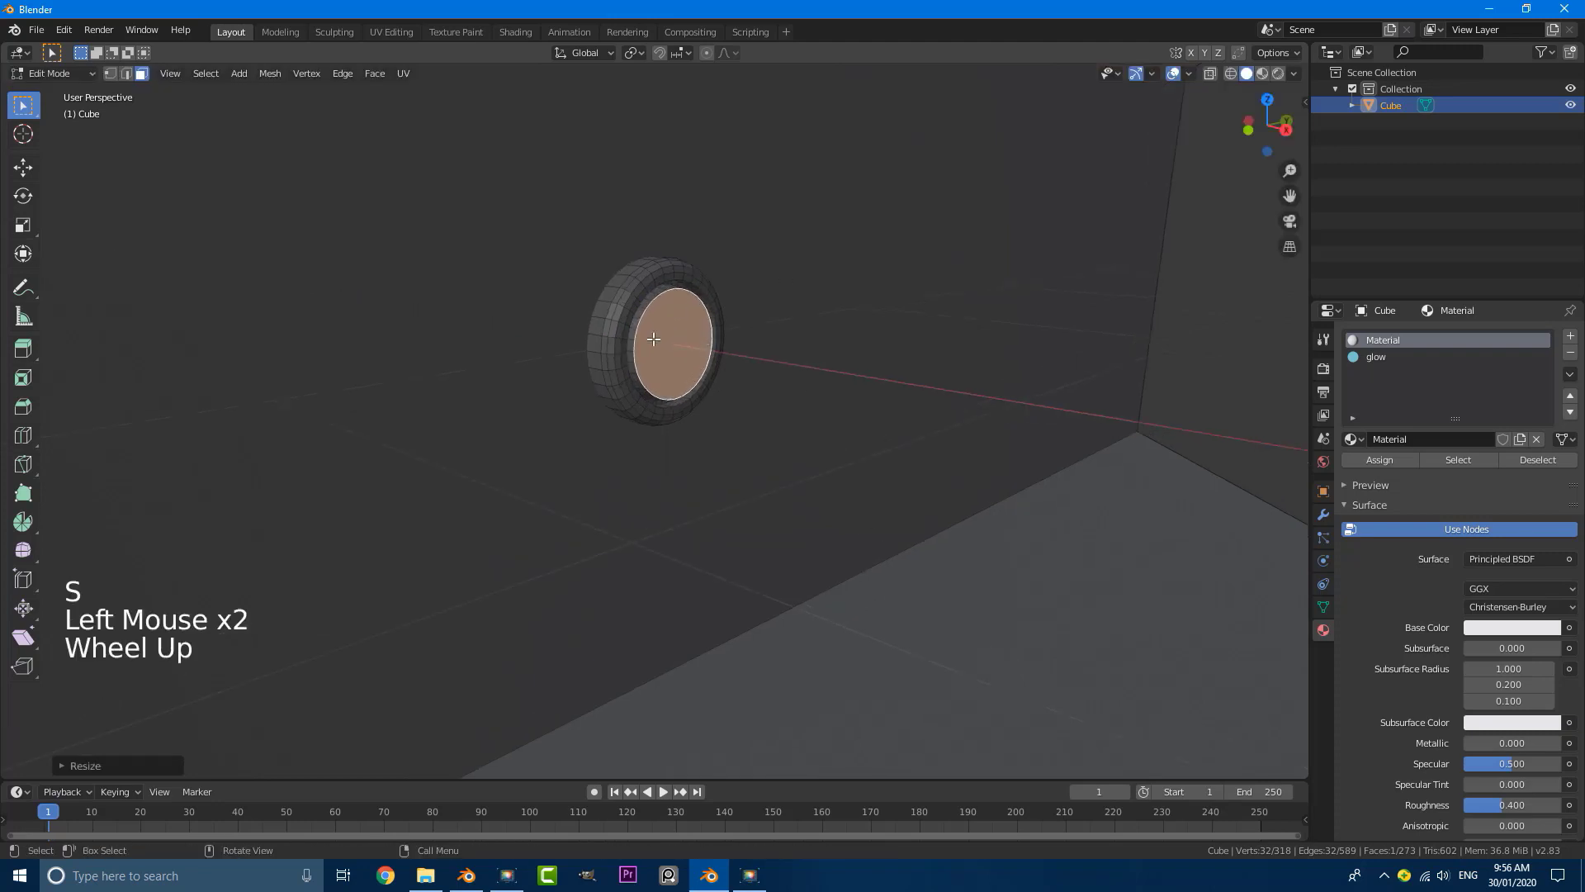
pyautogui.scroll(2, 697, 358)
pyautogui.hotkey('alt', 'a')
pyautogui.scroll(2, 644, 288)
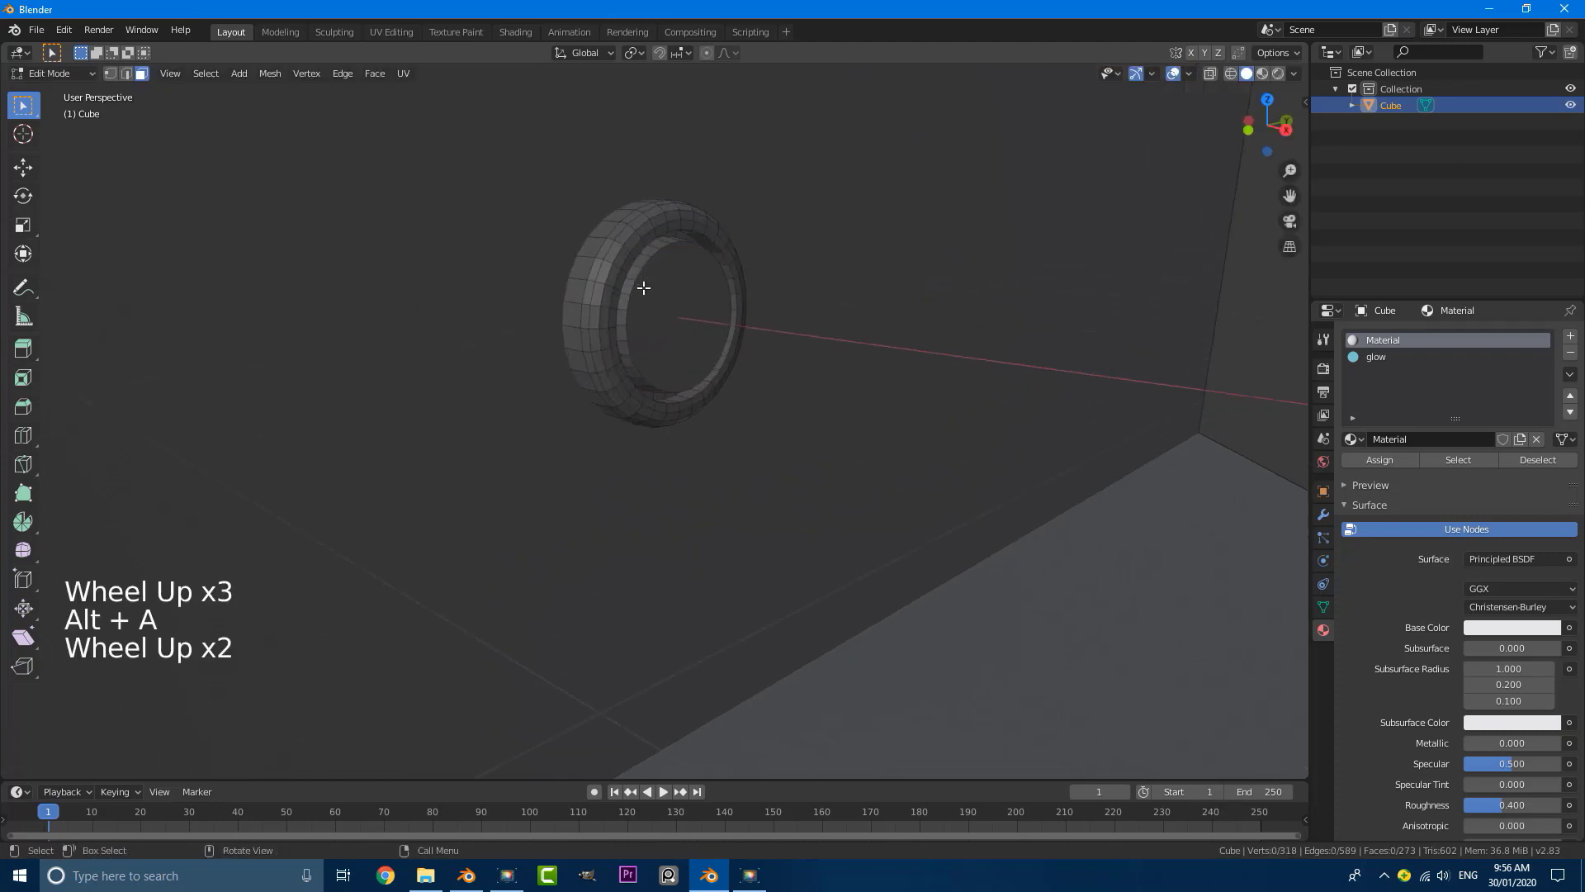
pyautogui.keyDown('alt'); pyautogui.keyDown('shift'); pyautogui.click(645, 255); pyautogui.keyUp('shift'); pyautogui.keyUp('alt')
pyautogui.keyDown('alt'); pyautogui.keyDown('shift'); pyautogui.click(646, 256); pyautogui.keyUp('shift'); pyautogui.keyUp('alt')
pyautogui.keyDown('alt'); pyautogui.keyDown('shift'); pyautogui.click(646, 255); pyautogui.keyUp('shift'); pyautogui.keyUp('alt')
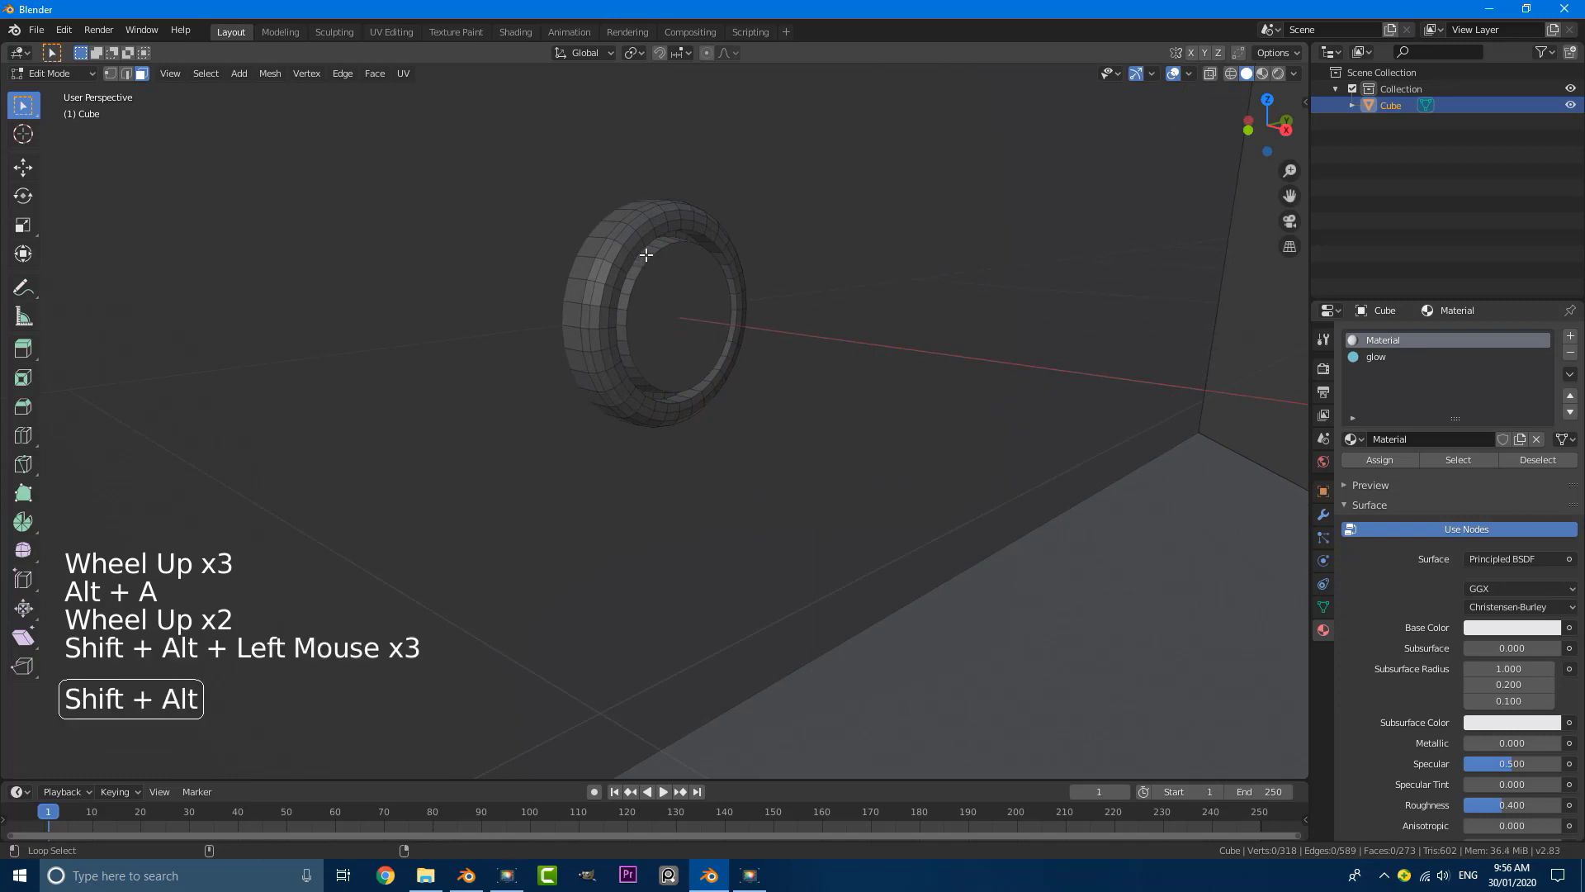
pyautogui.keyDown('alt'); pyautogui.keyDown('shift'); pyautogui.click(646, 255); pyautogui.keyUp('shift'); pyautogui.keyUp('alt')
pyautogui.keyDown('alt'); pyautogui.keyDown('shift'); pyautogui.click(646, 255); pyautogui.keyUp('shift'); pyautogui.keyUp('alt')
pyautogui.keyDown('alt'); pyautogui.keyDown('shift'); pyautogui.click(646, 255); pyautogui.keyUp('shift'); pyautogui.keyUp('alt')
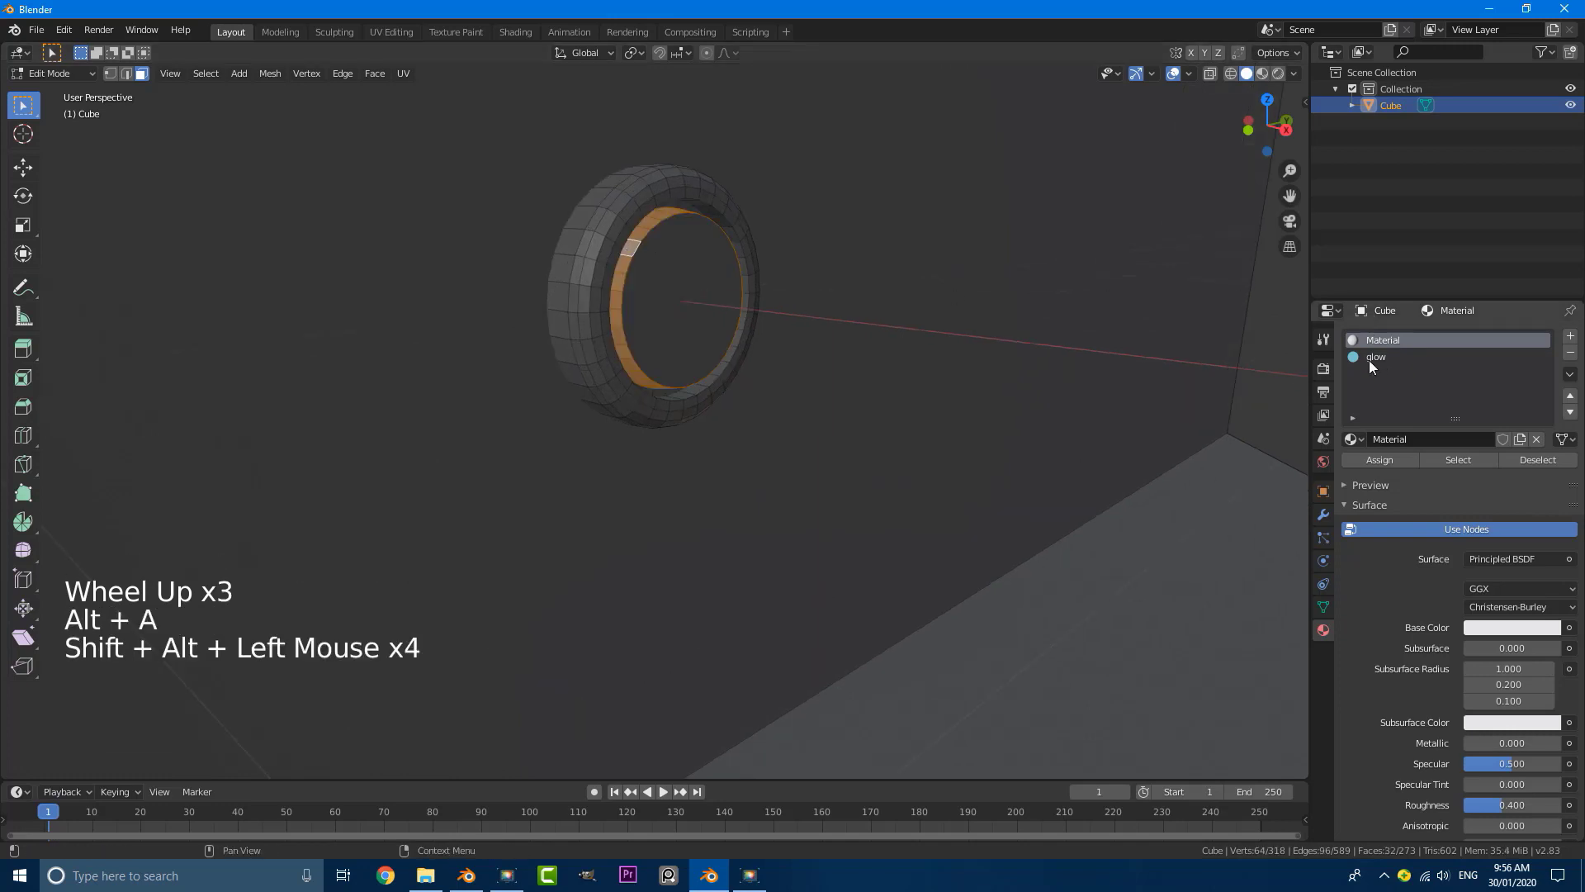
pyautogui.tripleClick(1372, 358)
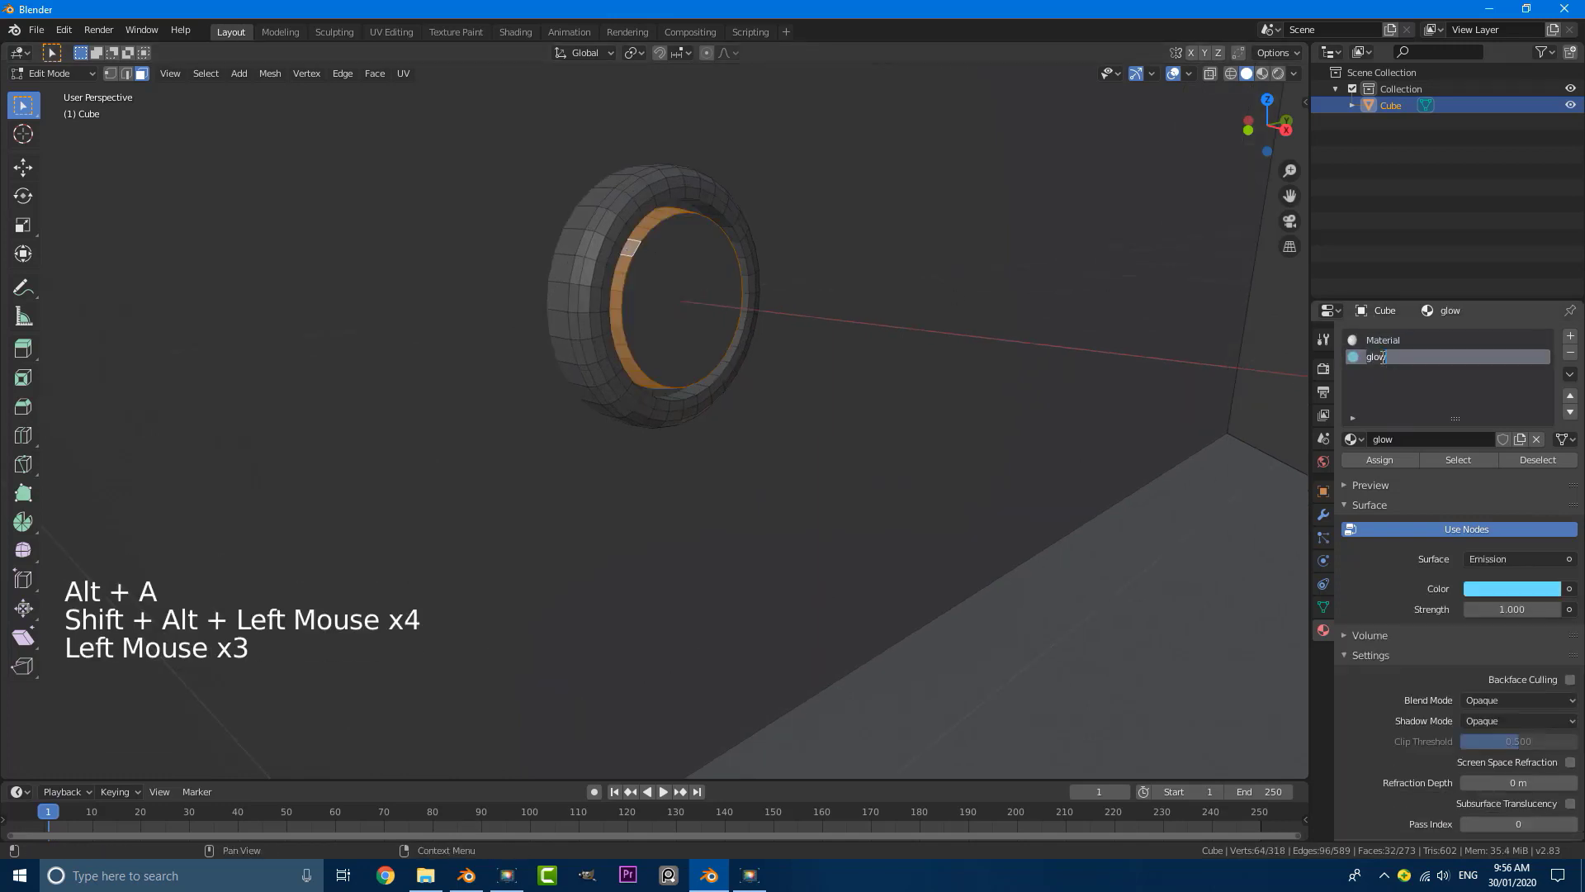
pyautogui.click(1385, 459)
pyautogui.click(1384, 459)
pyautogui.click(1384, 459)
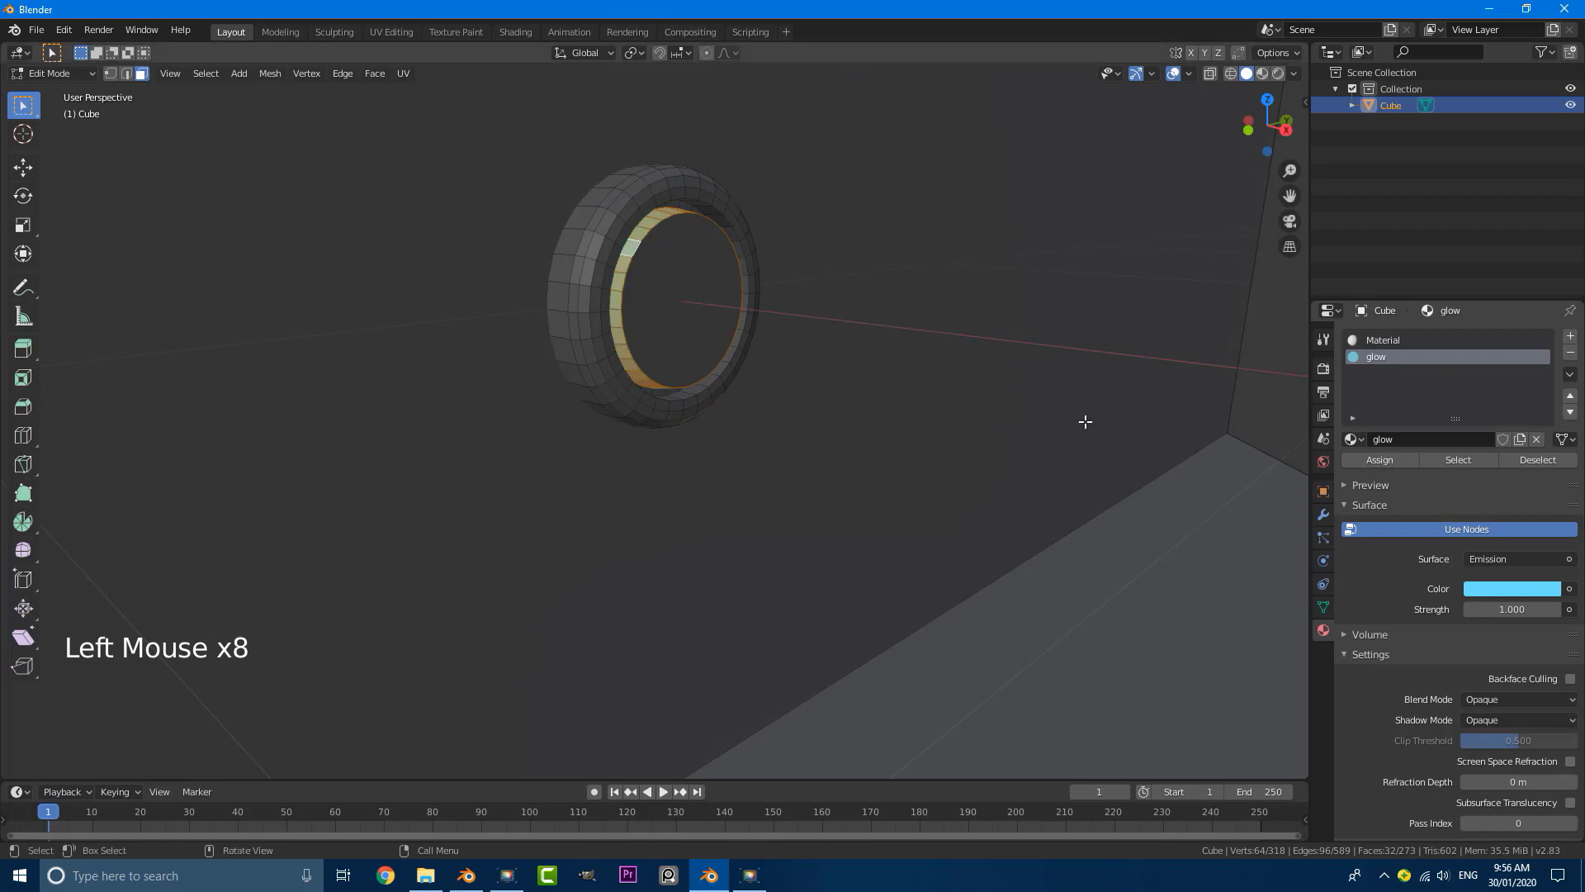
# Step: Examine the wall disc and its glowing ring within the tunnel in Object Mode
pyautogui.scroll(-5, 635, 406)
pyautogui.press('Tab')
pyautogui.scroll(-7, 628, 397)
pyautogui.scroll(-4, 631, 405)
pyautogui.scroll(-5, 644, 423)
pyautogui.moveTo(643, 423); pyautogui.dragTo(683, 435, button='middle')
pyautogui.scroll(2, 683, 435)
# Step: Select the whole wall disc and duplicate it along the X axis to the tunnel's opposite side wall
pyautogui.press('Tab')
pyautogui.scroll(5, 647, 430)
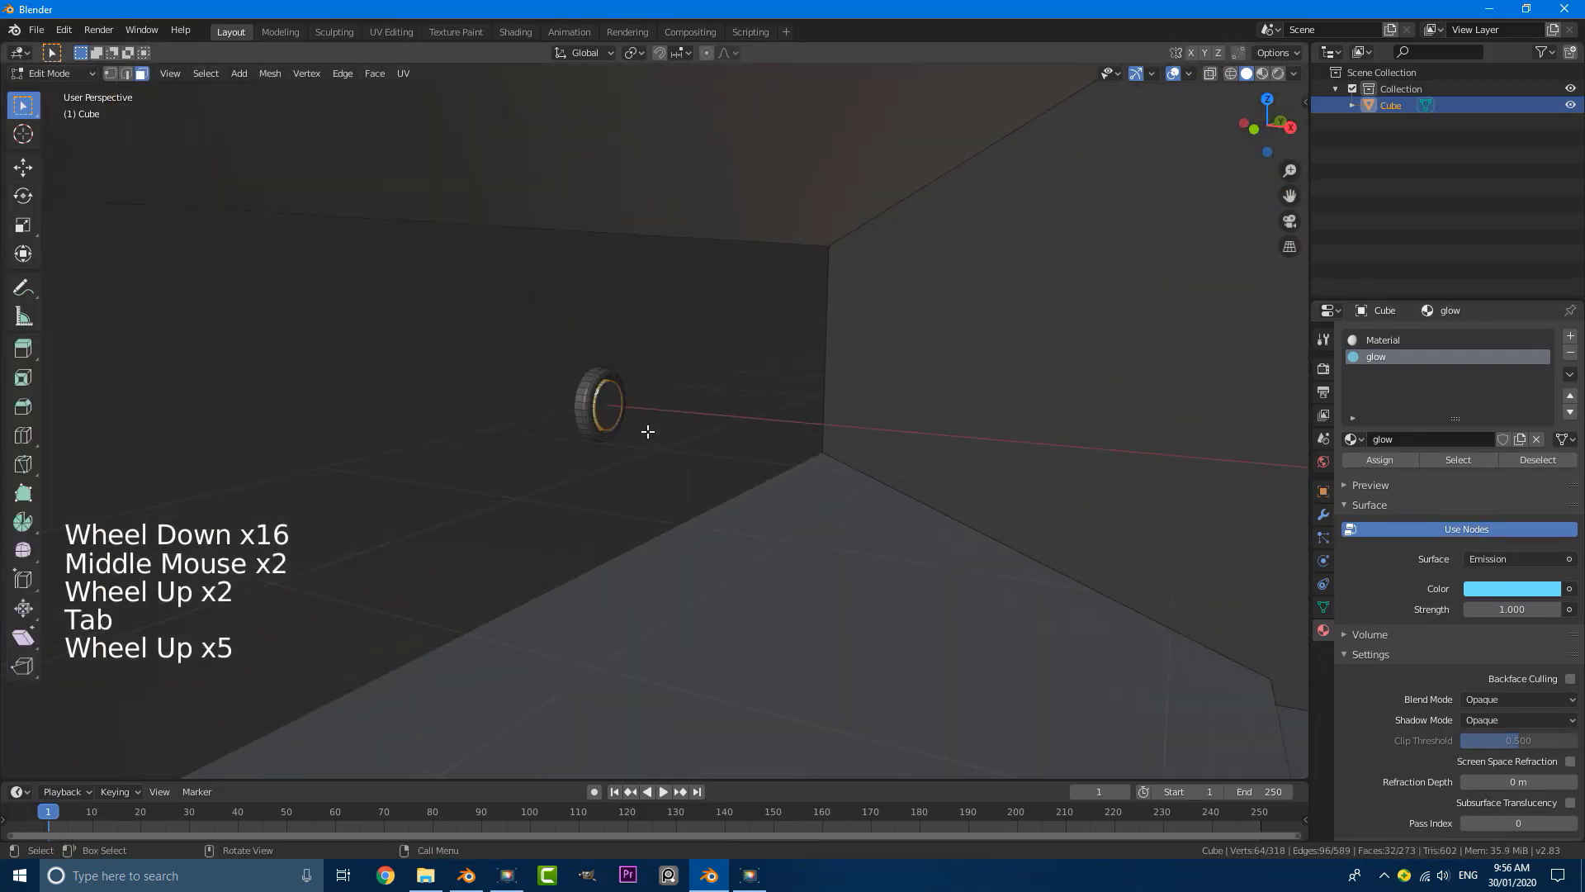
pyautogui.hotkey('ctrl', 'l')
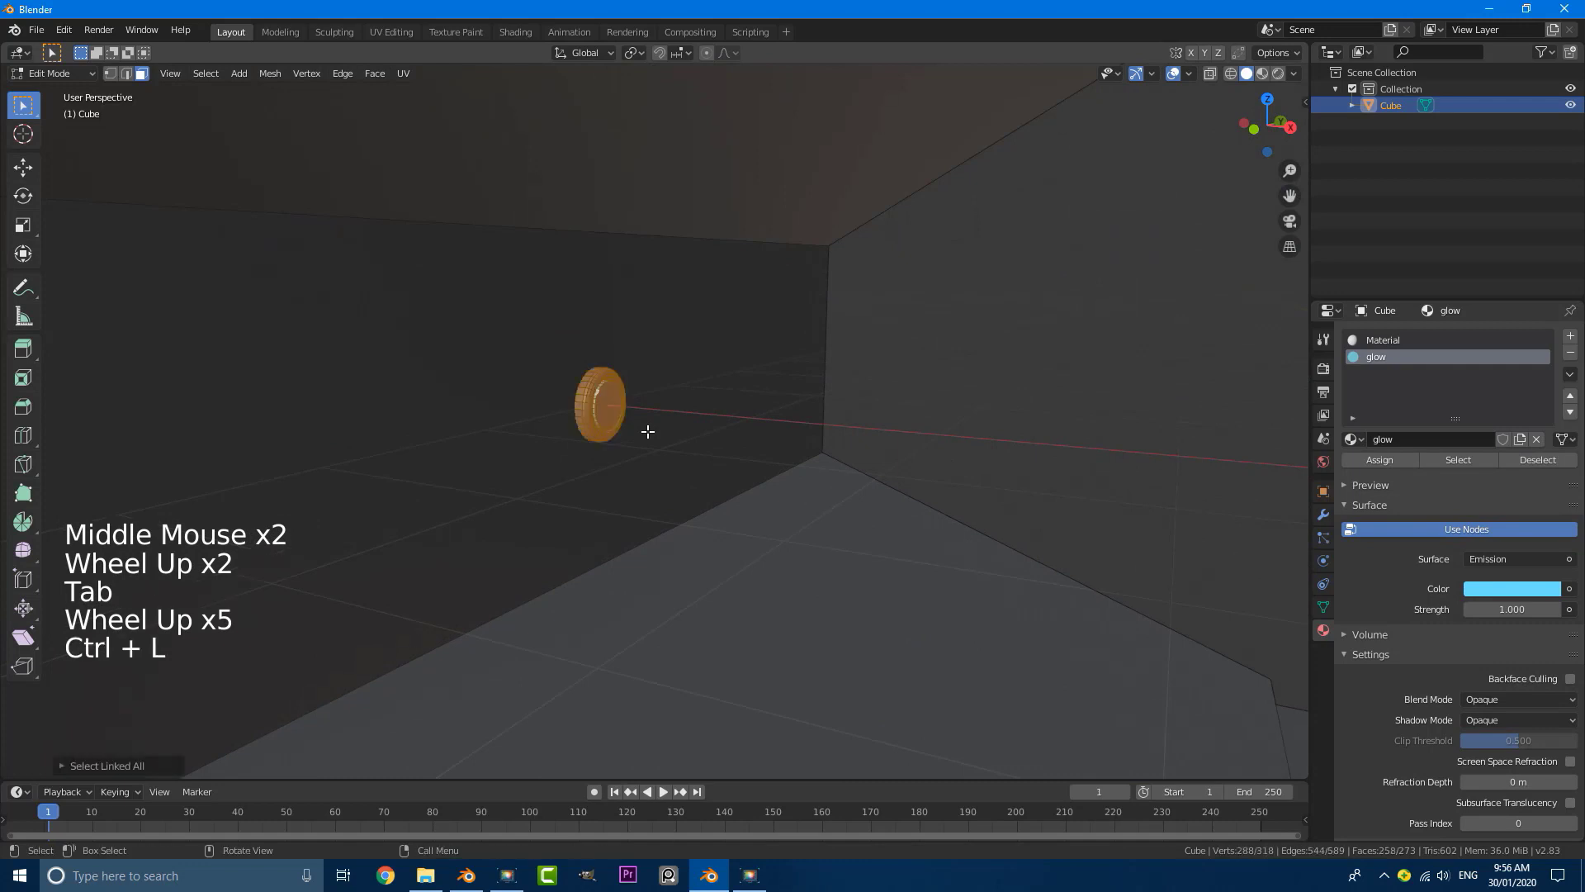
pyautogui.press('KP_1')
pyautogui.scroll(-9, 647, 431)
pyautogui.keyDown('shift'); pyautogui.moveTo(888, 429); pyautogui.dragTo(686, 435, button='middle'); pyautogui.keyUp('shift')
pyautogui.scroll(4, 687, 435)
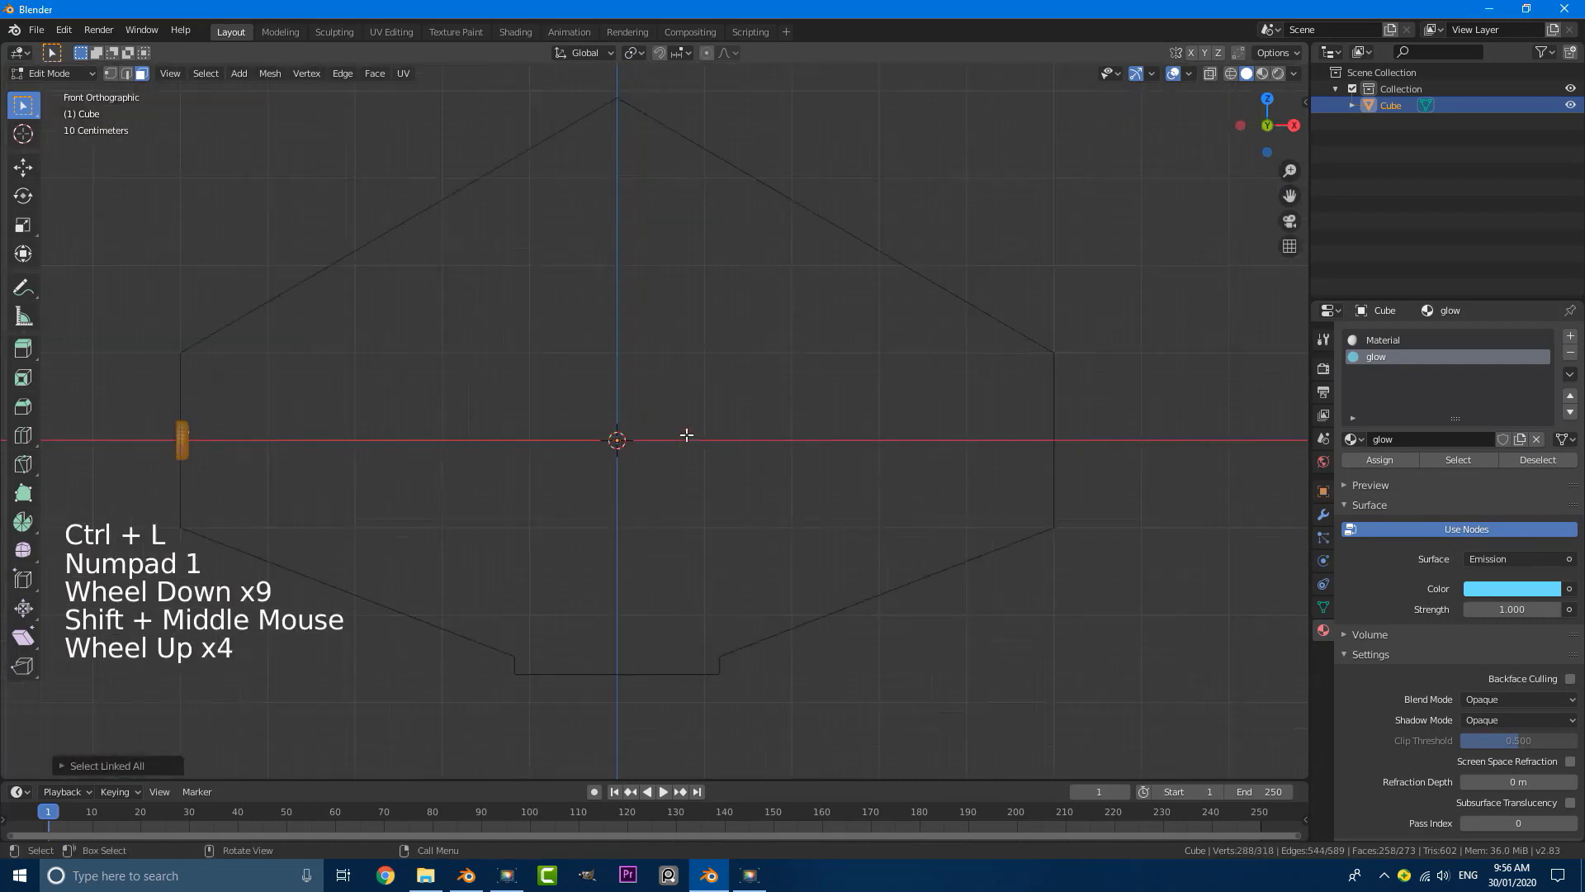
pyautogui.hotkey('shift', 'd')
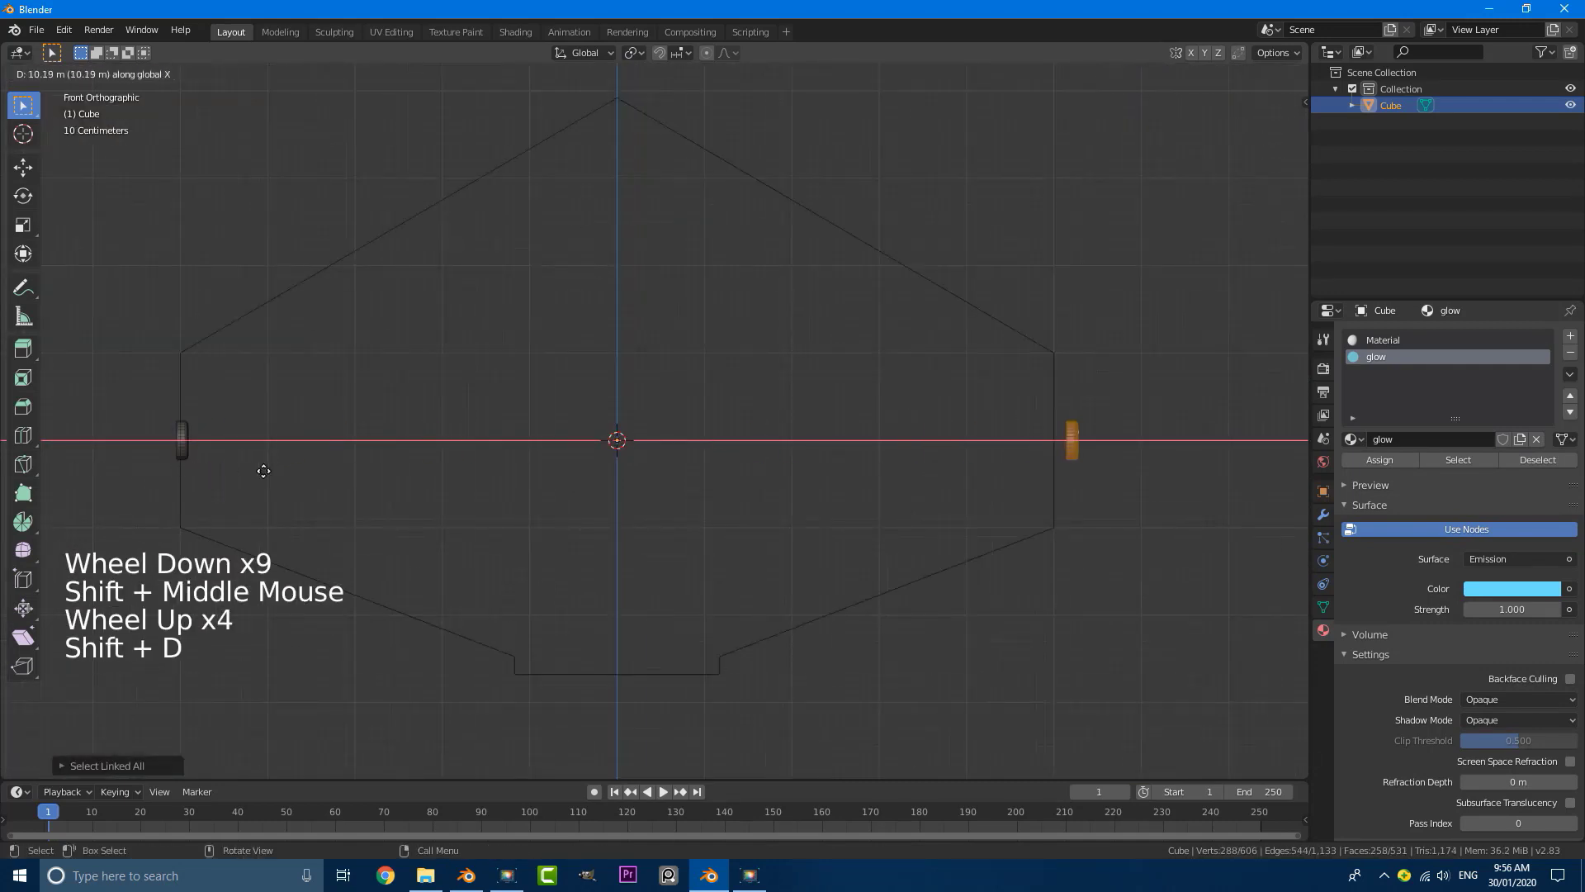
pyautogui.click(251, 472)
# Step: Rotate the duplicated disc half a turn about the Z axis so its glowing front faces into the tunnel
pyautogui.keyDown('shift'); pyautogui.moveTo(628, 467); pyautogui.dragTo(152, 459, button='middle'); pyautogui.keyUp('shift')
pyautogui.scroll(6, 502, 454)
pyautogui.keyDown('shift'); pyautogui.moveTo(462, 467); pyautogui.dragTo(661, 467, button='middle'); pyautogui.keyUp('shift')
pyautogui.press('r')
pyautogui.press('z')
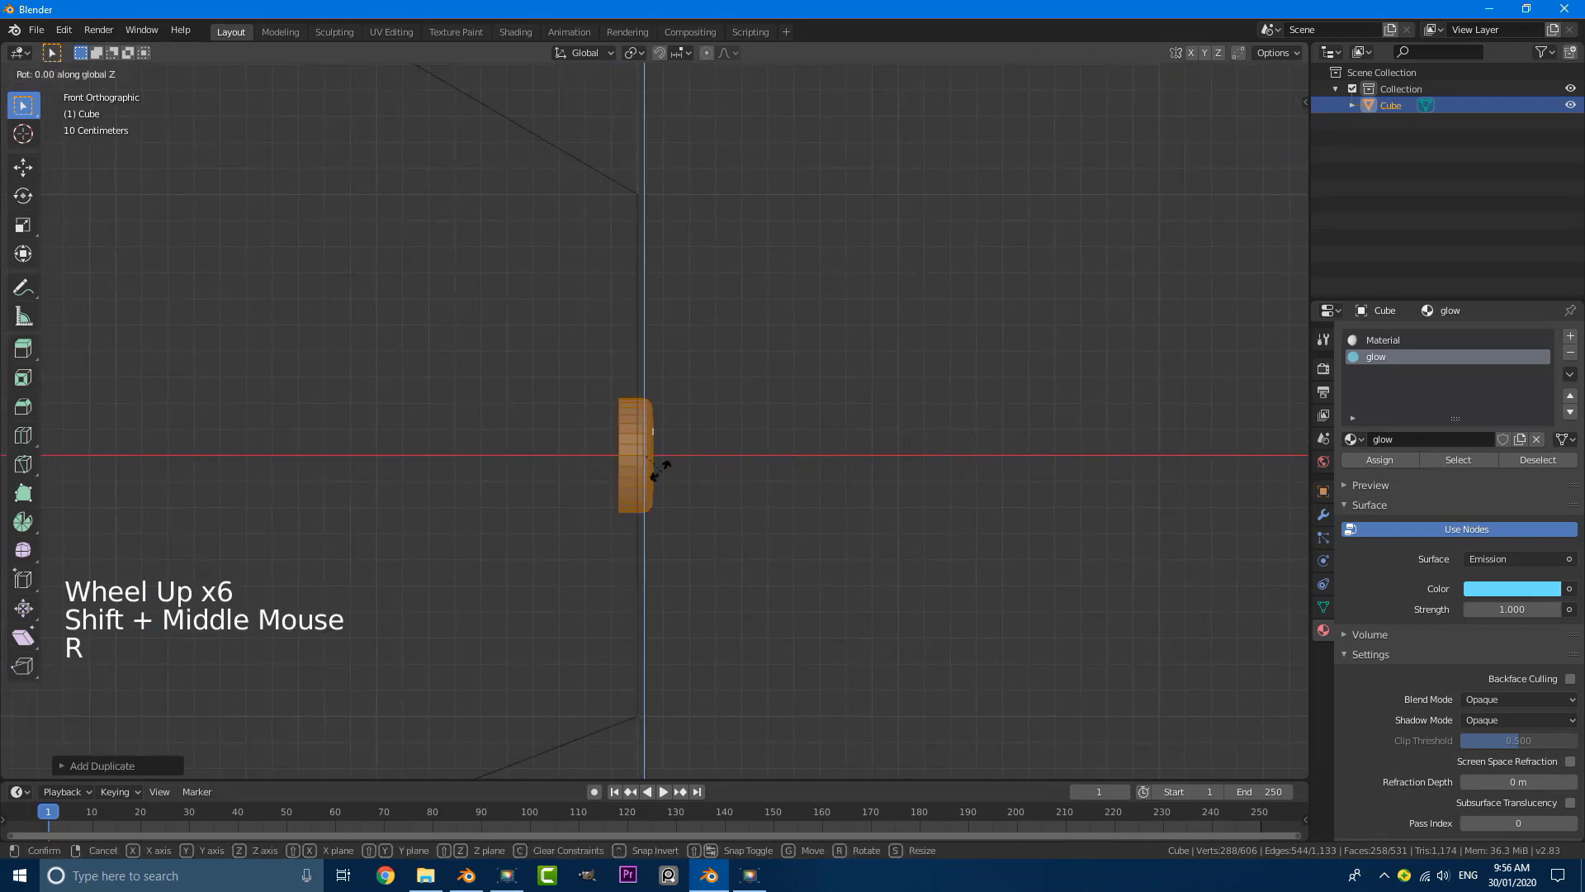
pyautogui.click(661, 472)
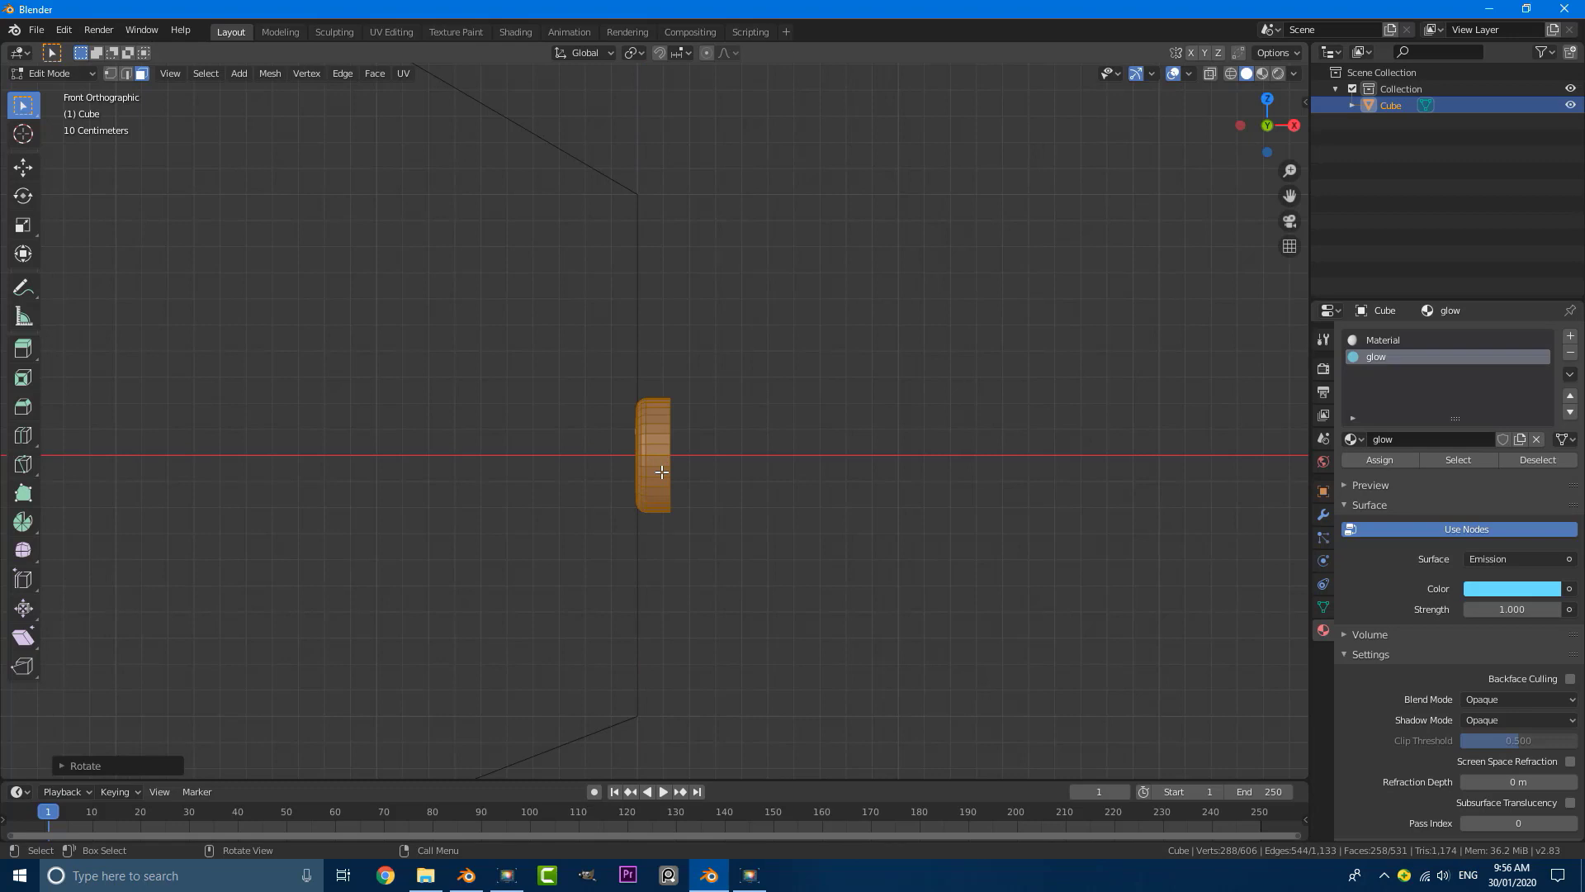
# Step: Move the rotated disc about 0.08 m inward along X to seat it in the side wall, and deselect everything
pyautogui.press('g')
pyautogui.press('x')
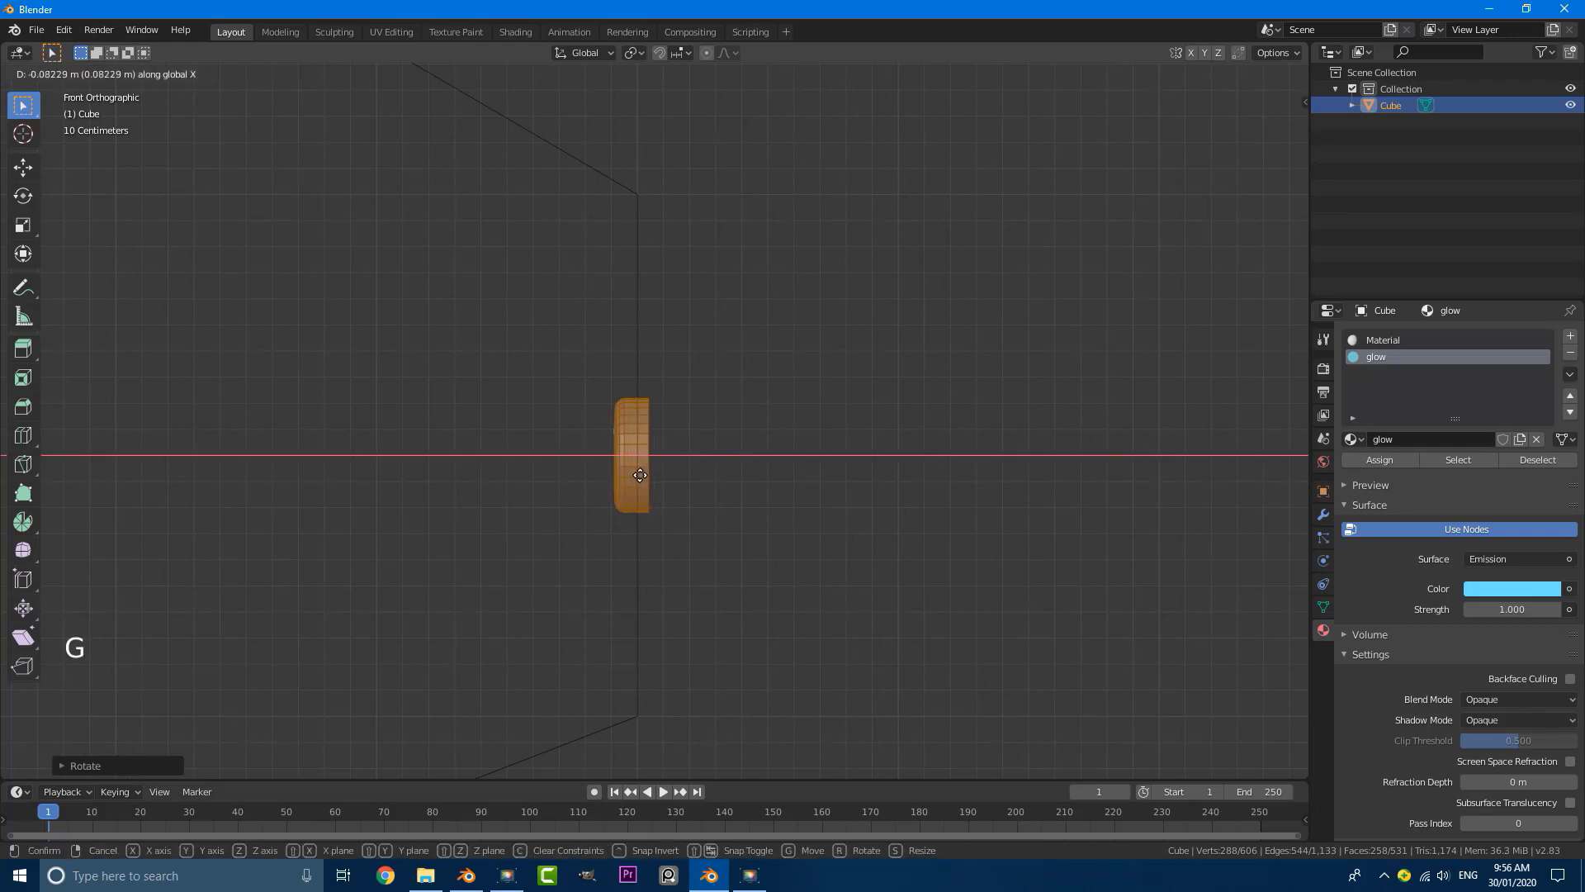
pyautogui.click(638, 477)
pyautogui.scroll(-8, 638, 477)
pyautogui.moveTo(669, 375); pyautogui.dragTo(607, 370, button='middle')
pyautogui.keyDown('shift'); pyautogui.scroll(1, 578, 384); pyautogui.keyUp('shift')
pyautogui.keyDown('shift'); pyautogui.moveTo(555, 392); pyautogui.dragTo(607, 375, button='middle'); pyautogui.keyUp('shift')
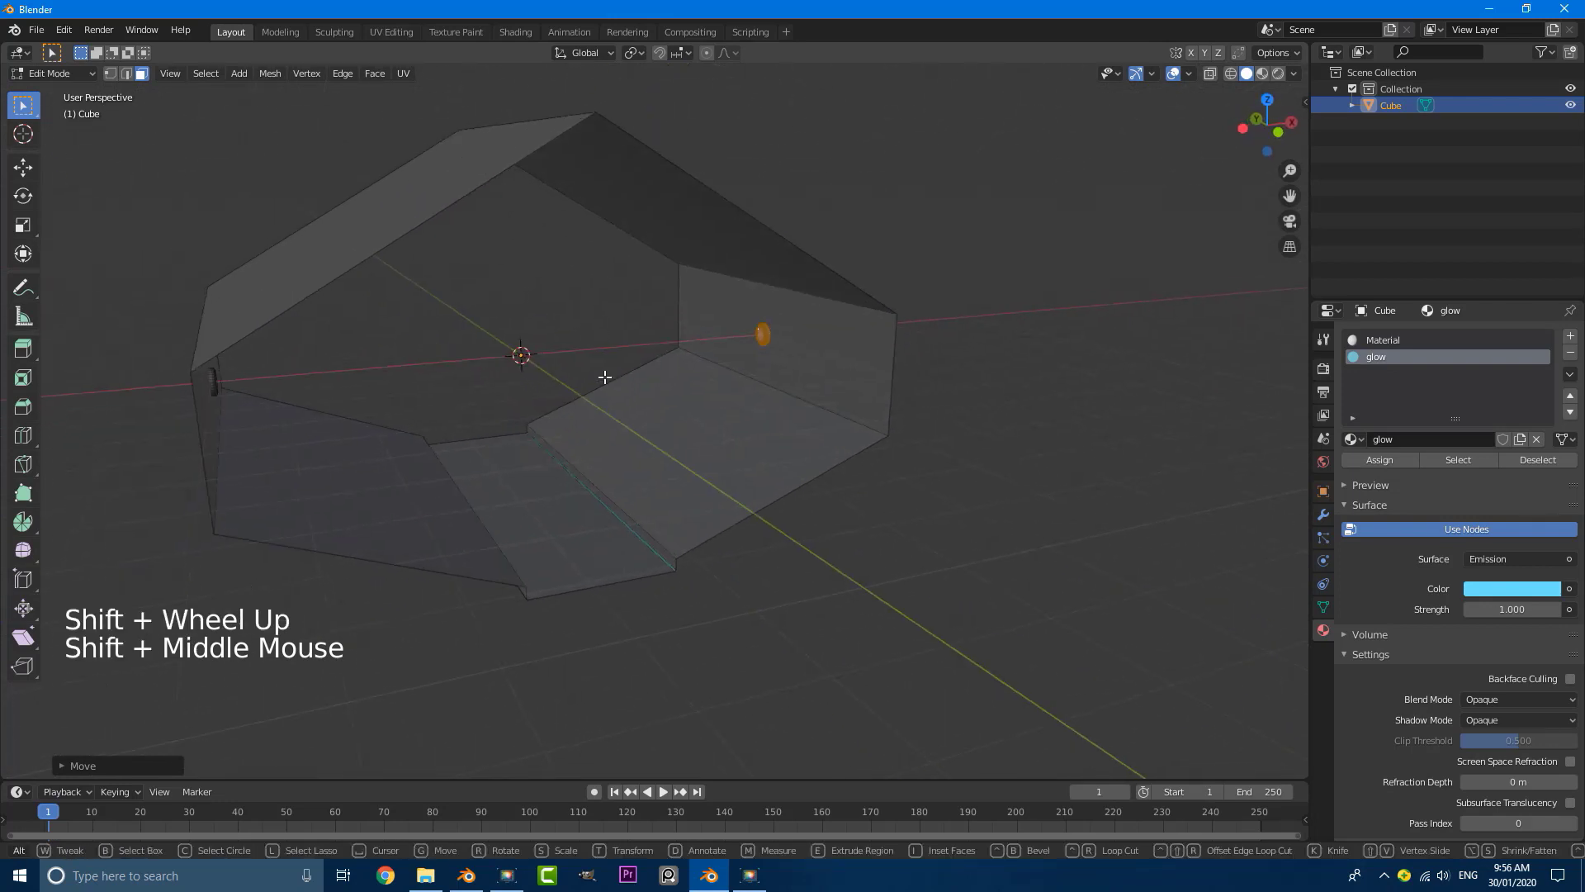
pyautogui.moveTo(713, 442); pyautogui.dragTo(668, 418, button='middle')
pyautogui.press('a')
pyautogui.press('a')
pyautogui.press('a')
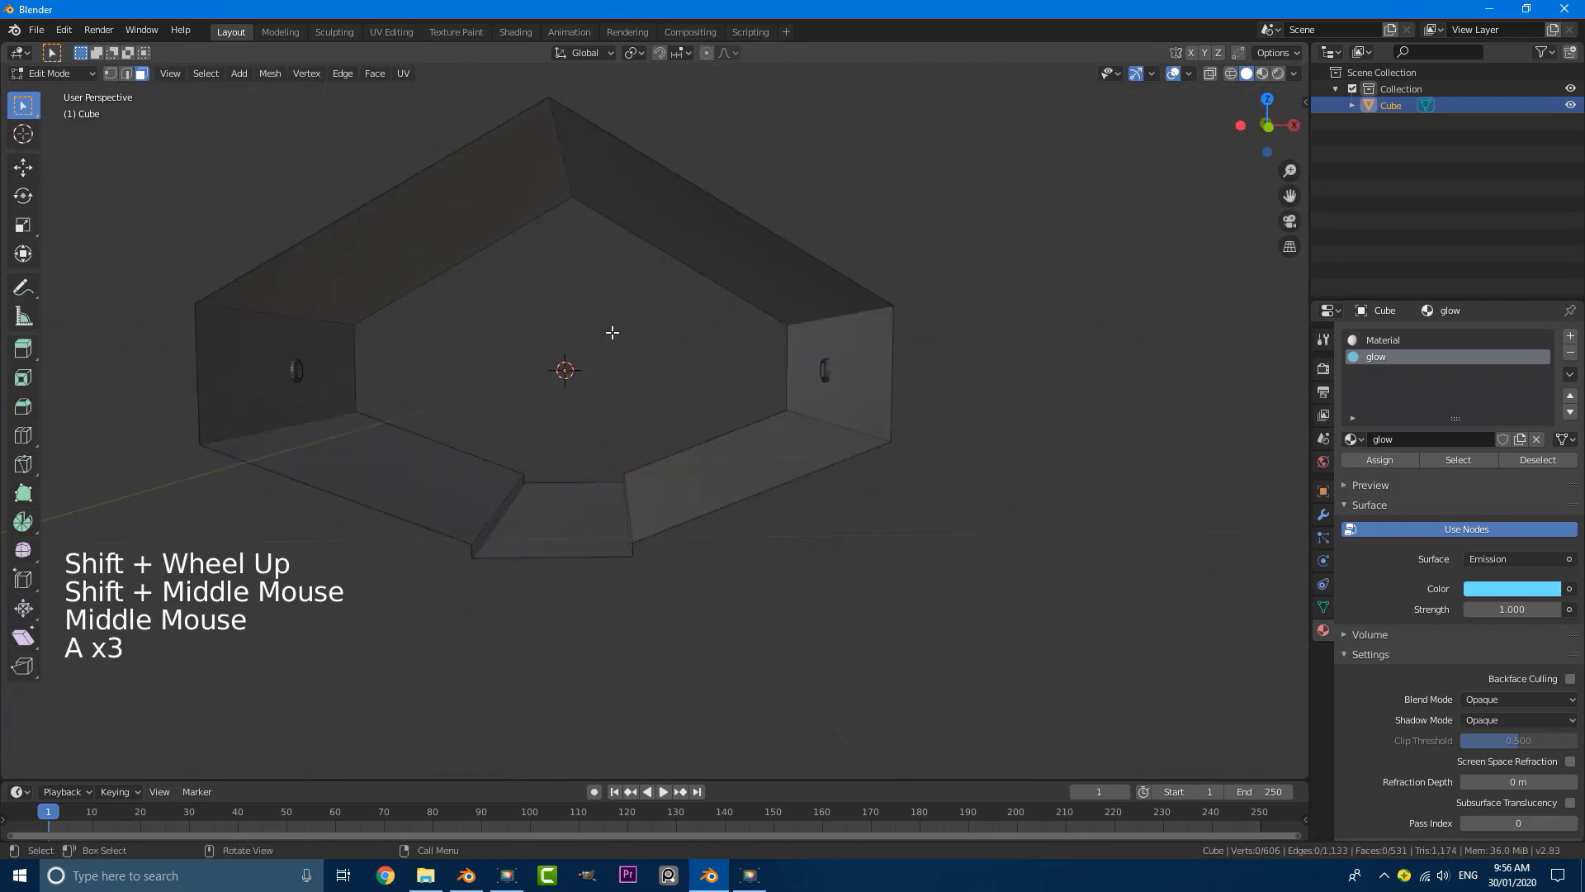
# Step: Bevel the tunnel's ceiling ridge edge with a single segment about 1.2 m wide to form a flat ceiling face
pyautogui.moveTo(612, 332); pyautogui.dragTo(444, 219, button='middle')
pyautogui.tripleClick(125, 75)
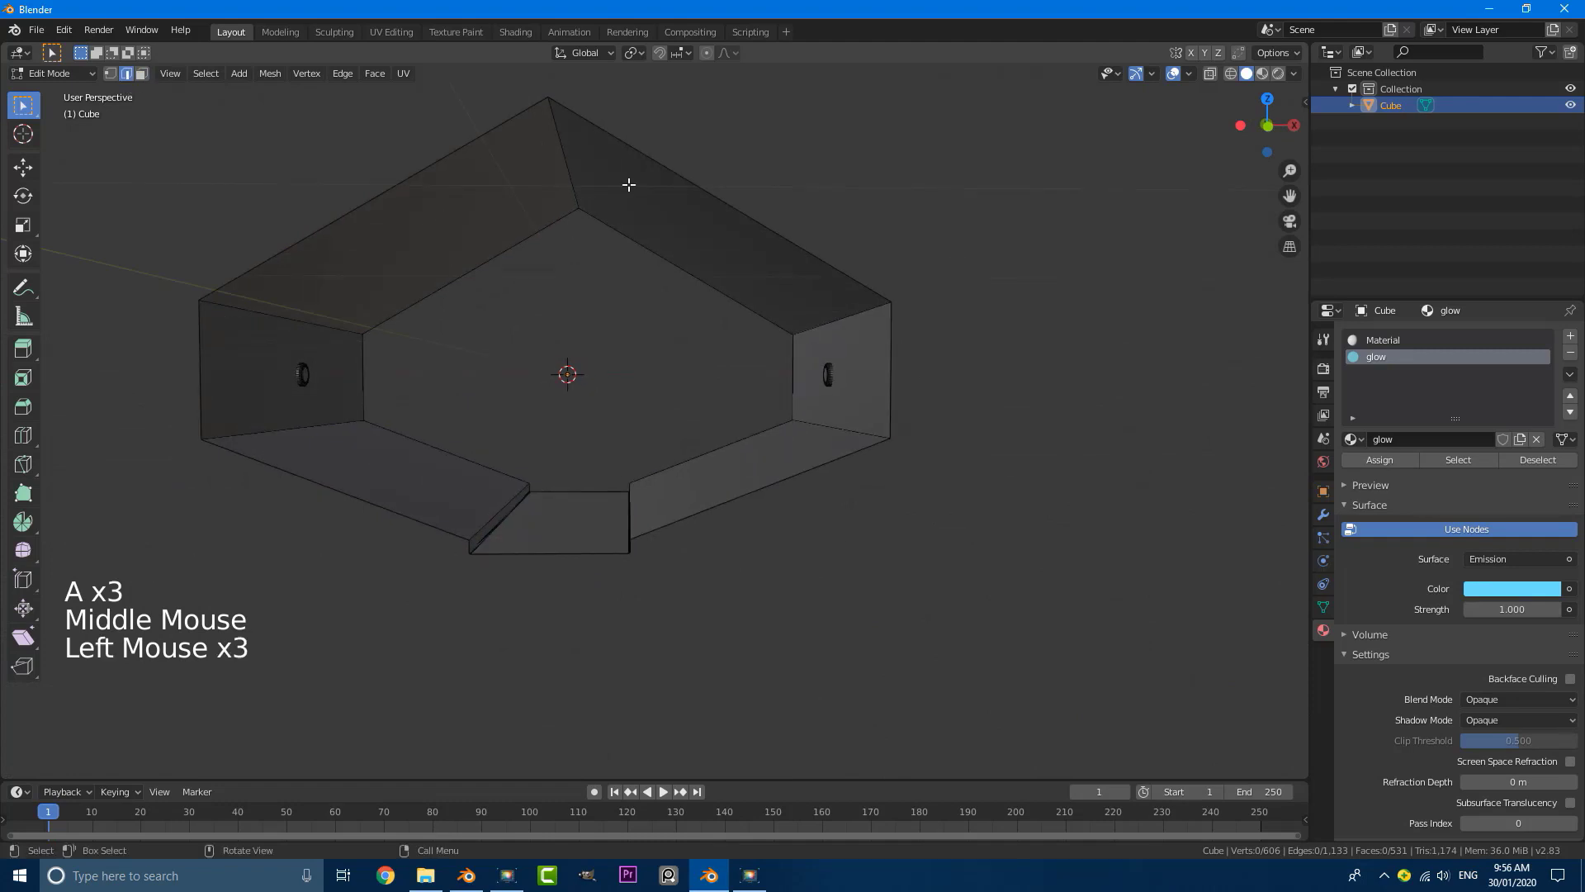
pyautogui.moveTo(630, 258); pyautogui.dragTo(662, 258, button='middle')
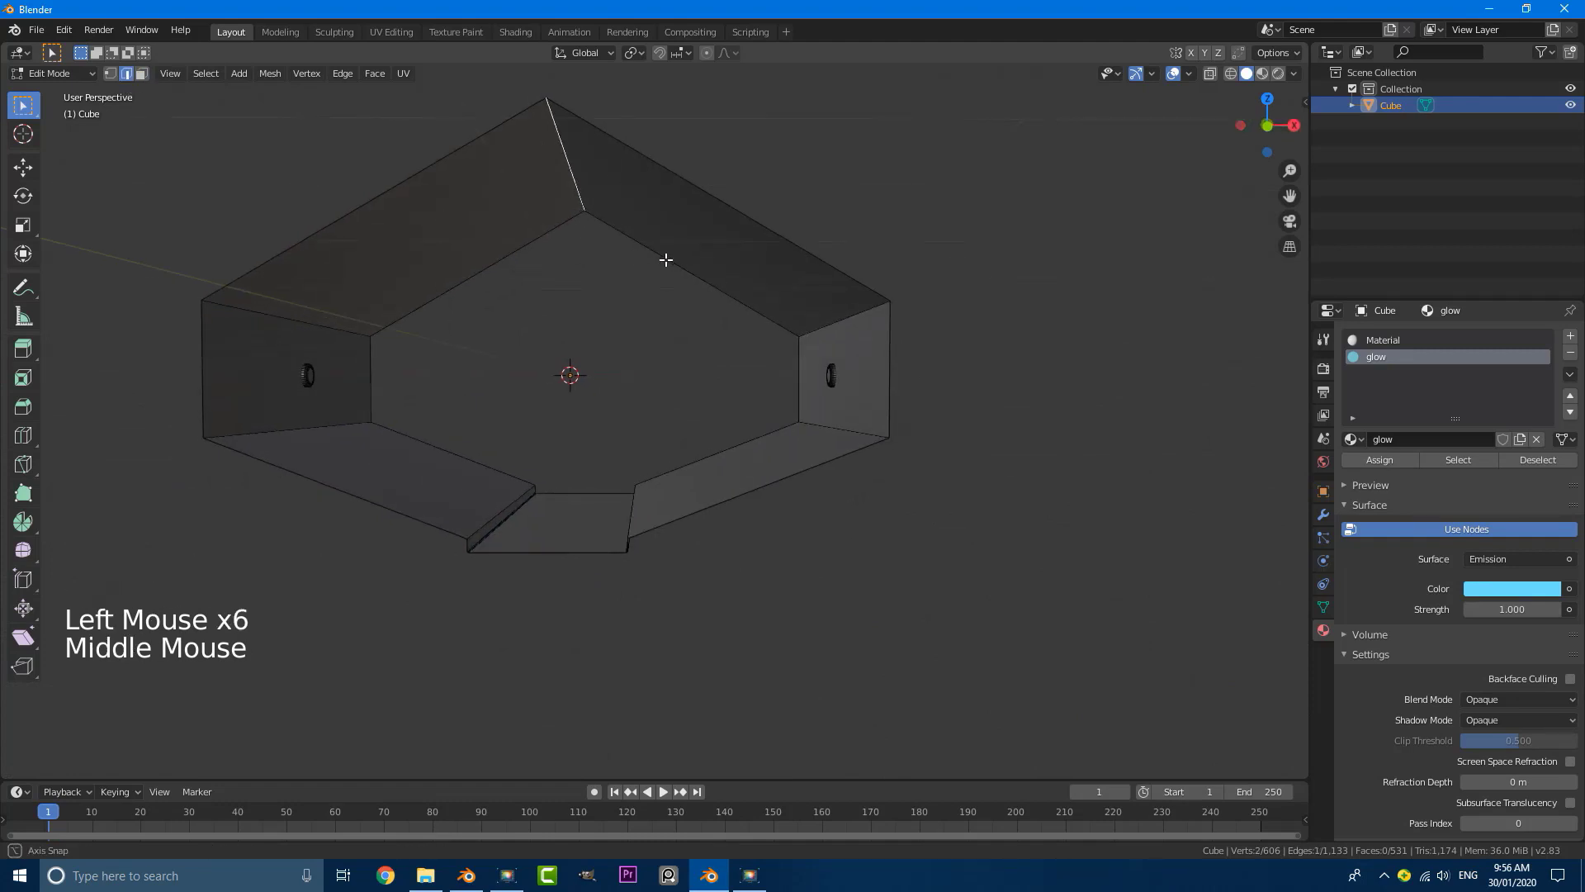
pyautogui.hotkey('ctrl', 'b')
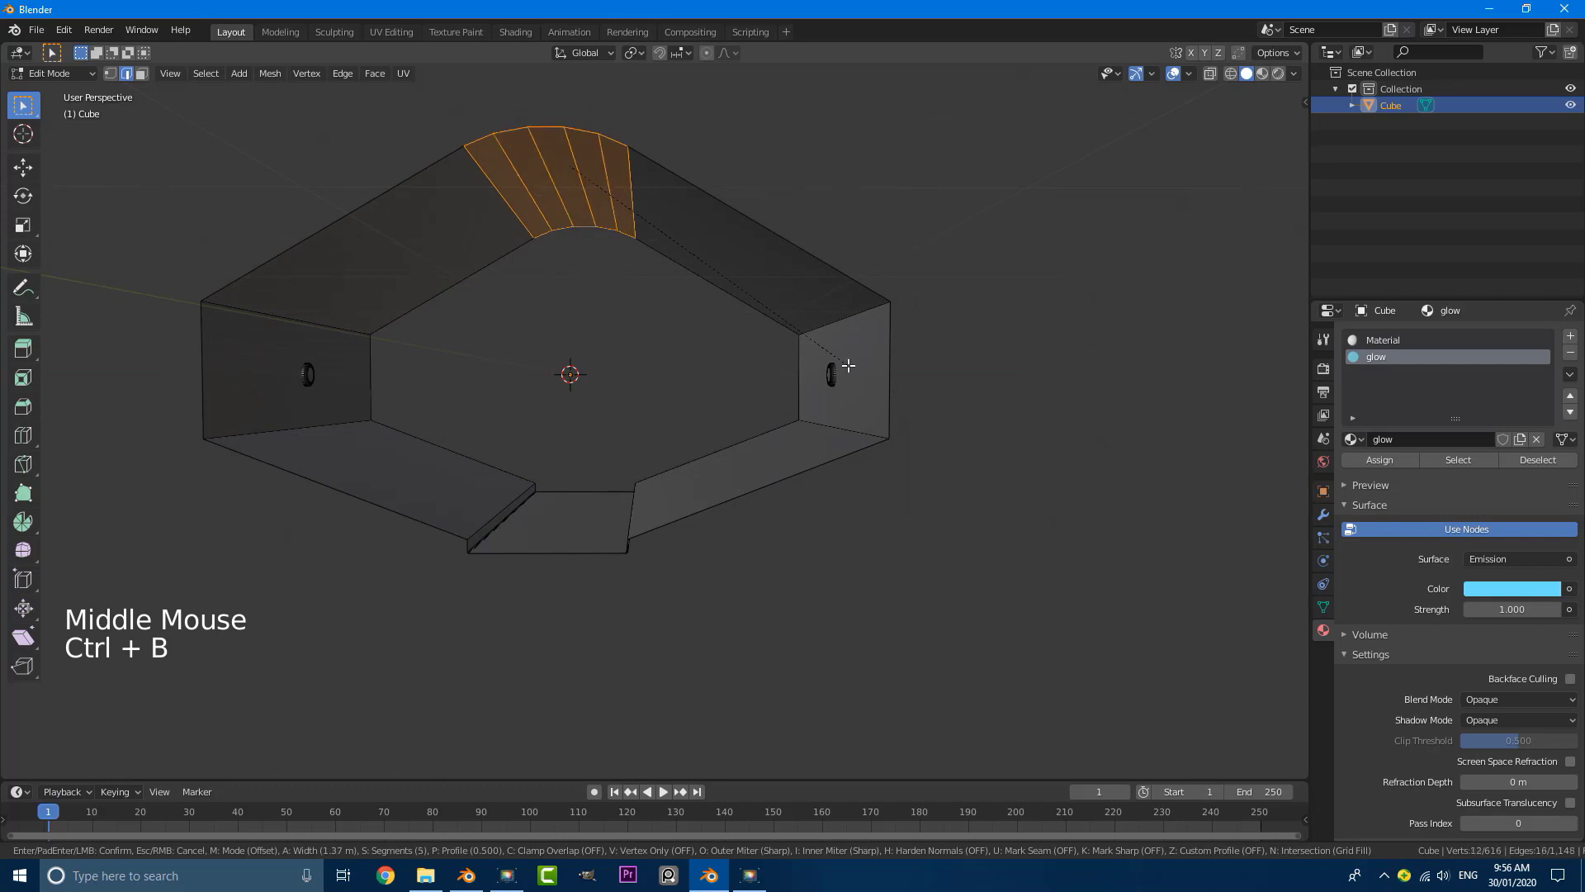
pyautogui.scroll(-2, 844, 365)
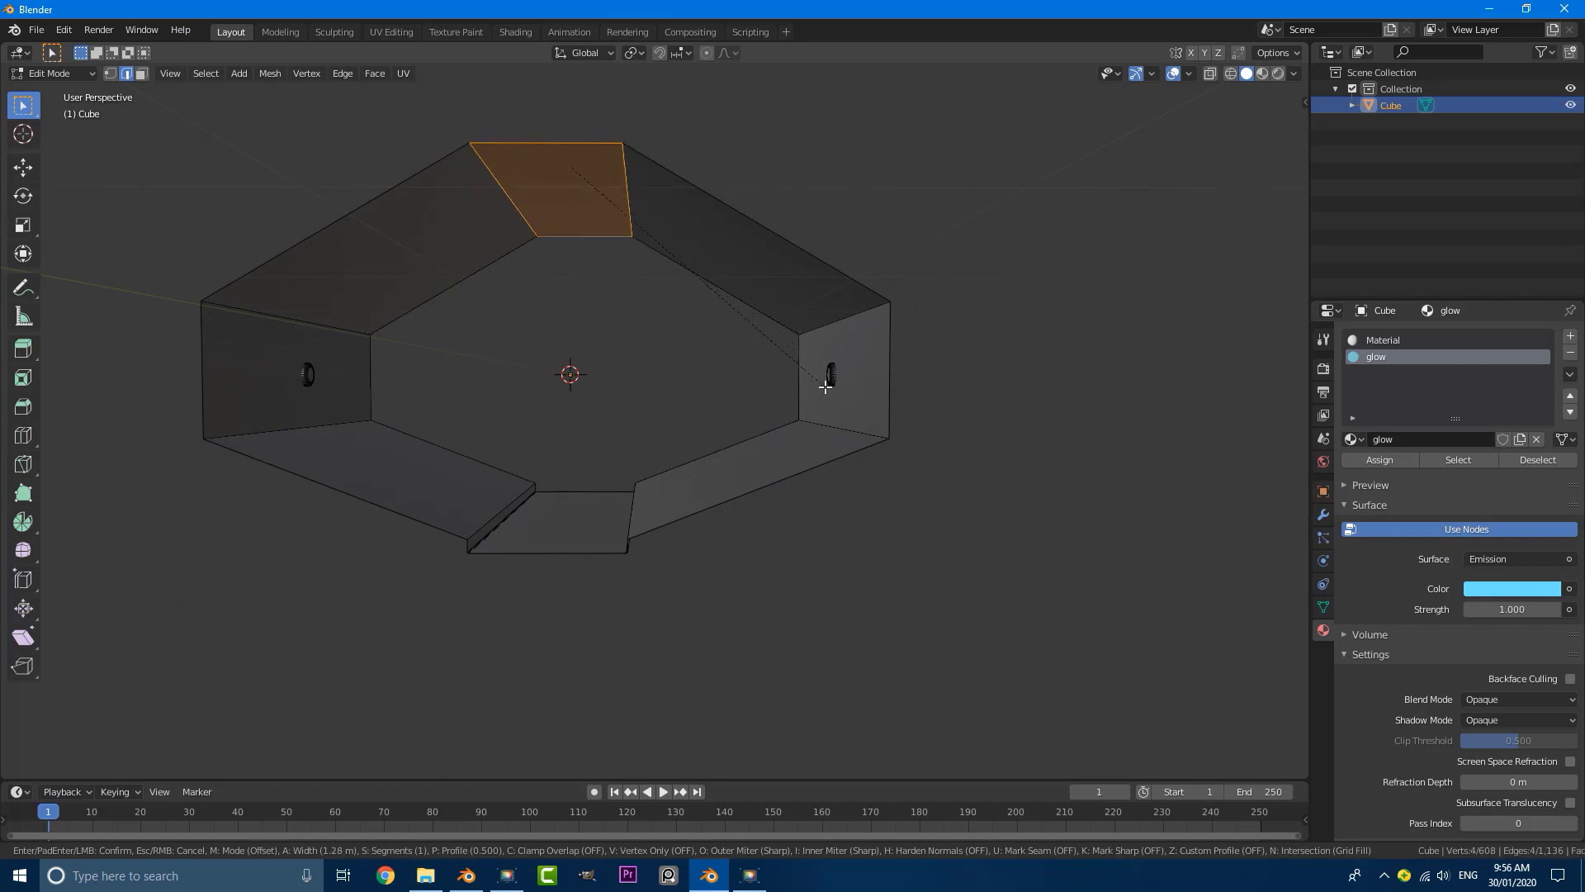
pyautogui.click(820, 387)
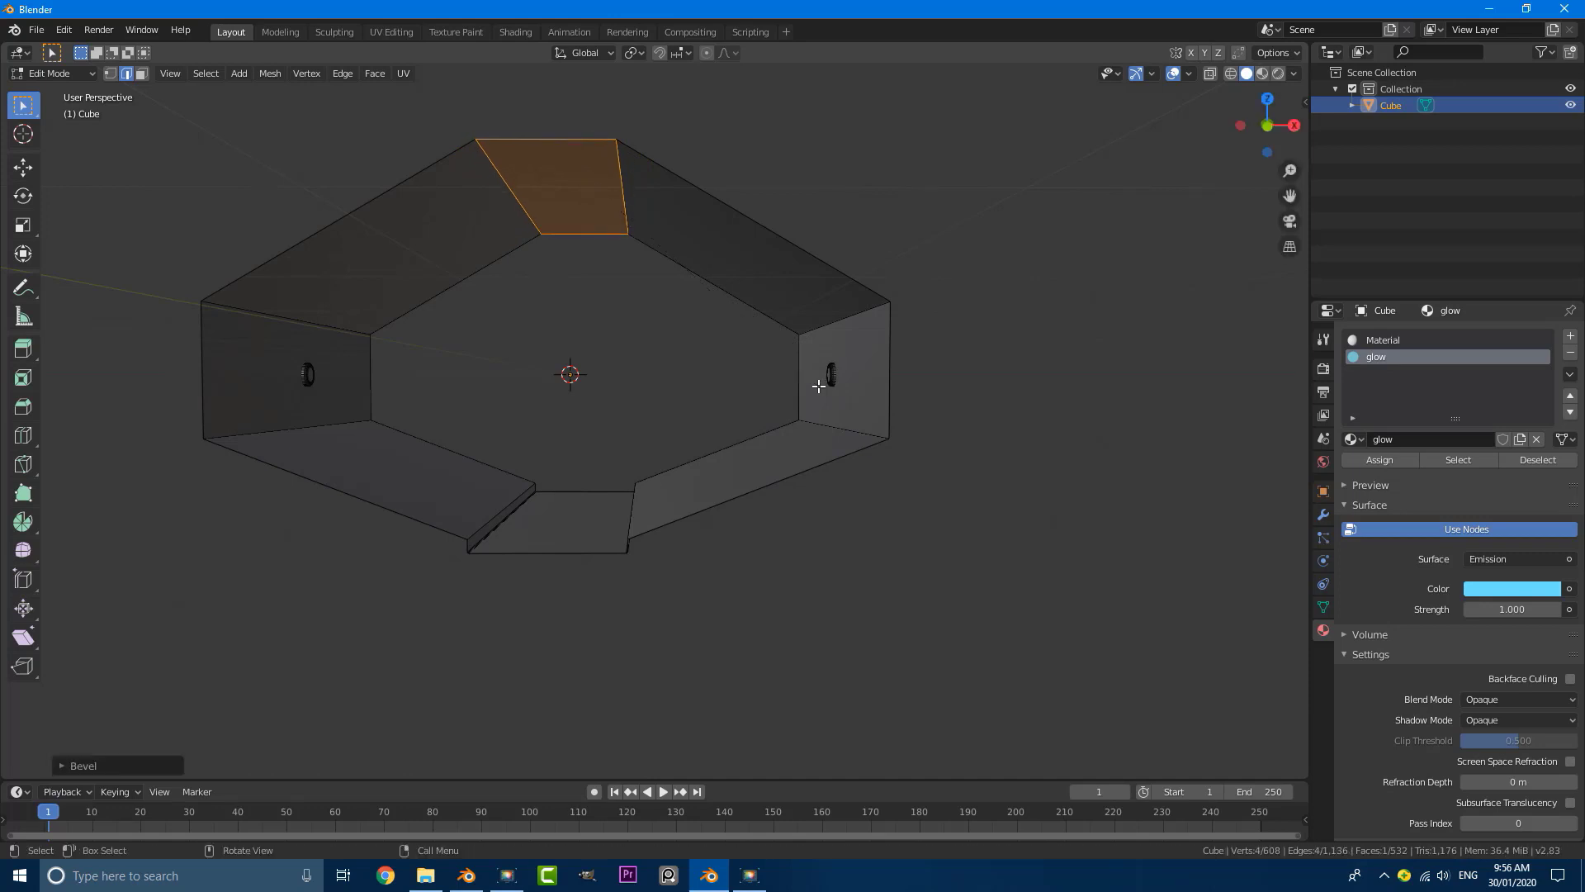
# Step: Extrude the flat ceiling face upward about 0.16 m to create a recessed ceiling channel
pyautogui.moveTo(728, 305); pyautogui.dragTo(737, 327, button='middle')
pyautogui.press('e')
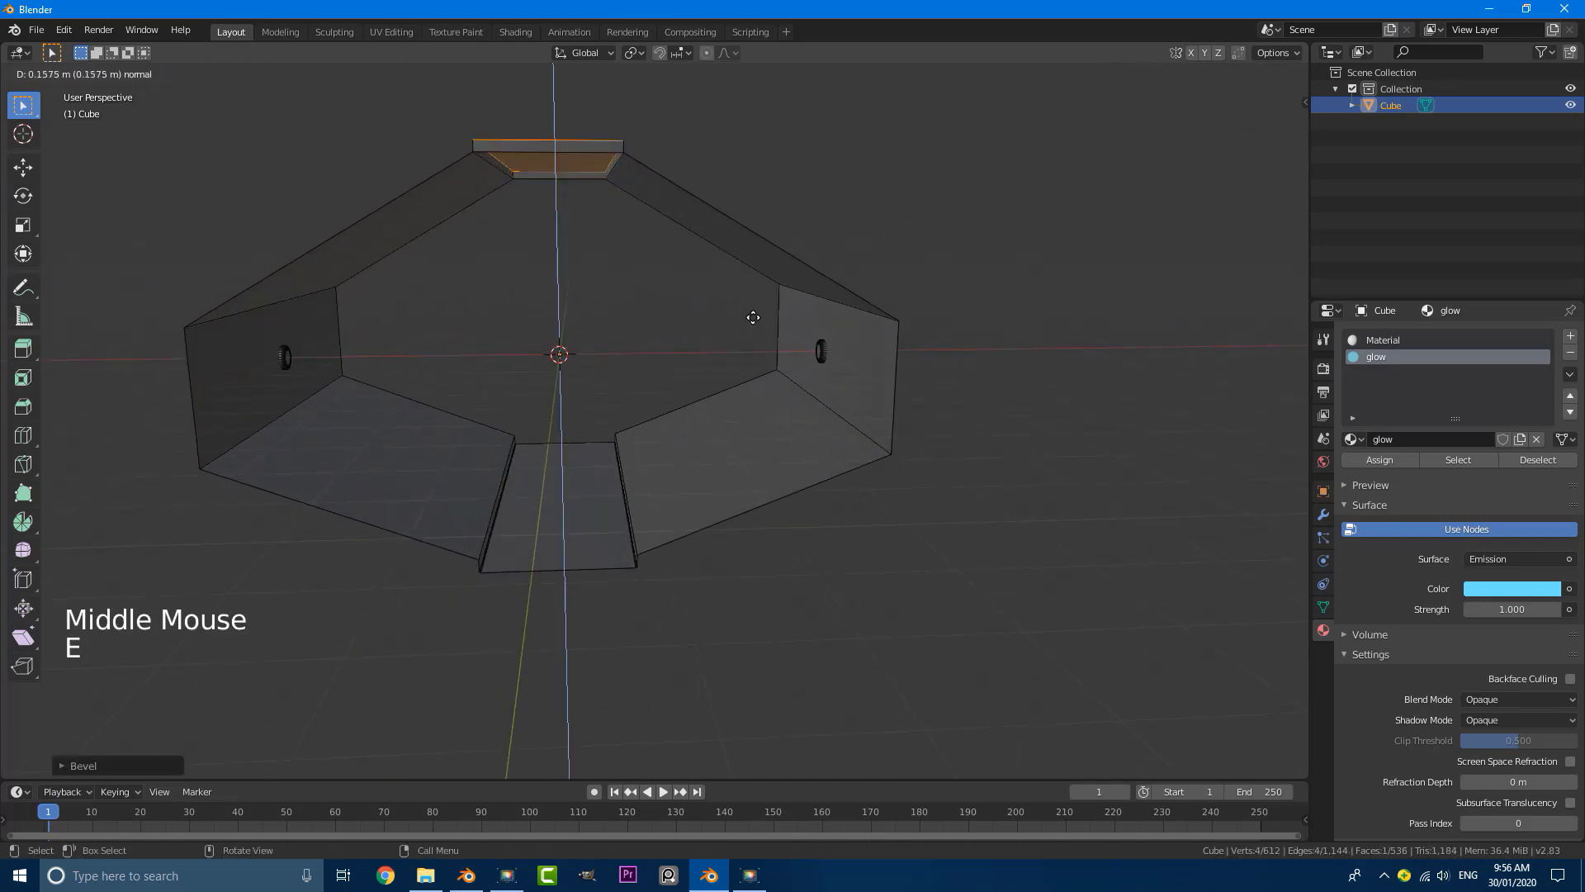
pyautogui.click(756, 316)
# Step: Delete the two small faces closing the front and back ends of the ceiling channel
pyautogui.moveTo(616, 194); pyautogui.dragTo(623, 192, button='middle')
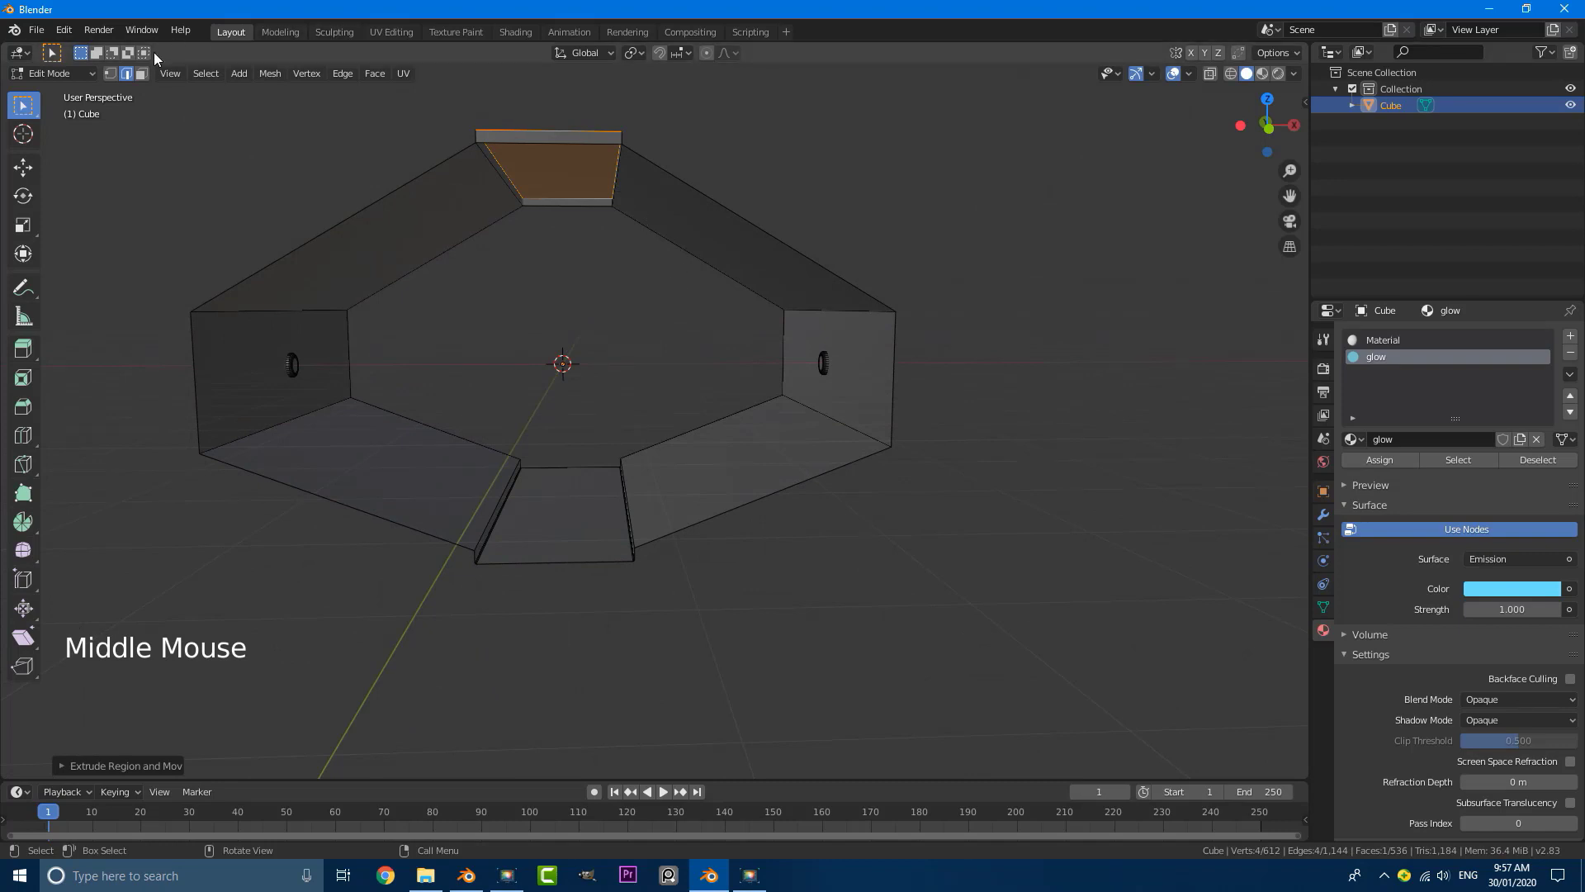
pyautogui.click(142, 73)
pyautogui.click(560, 139)
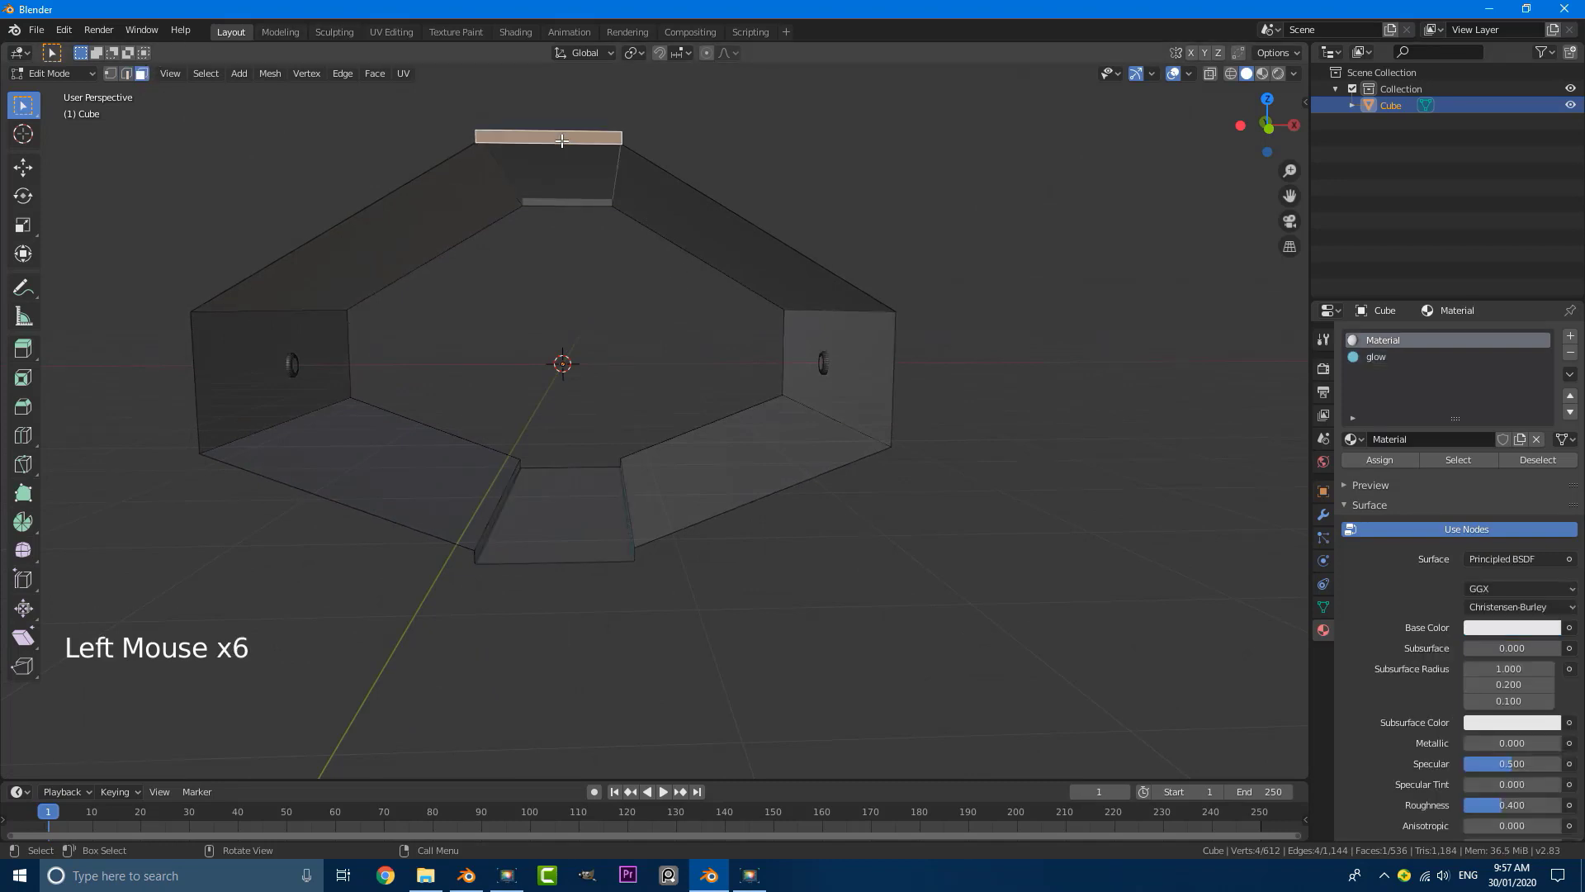
pyautogui.press('x')
pyautogui.click(559, 142)
pyautogui.click(579, 202)
pyautogui.press('x')
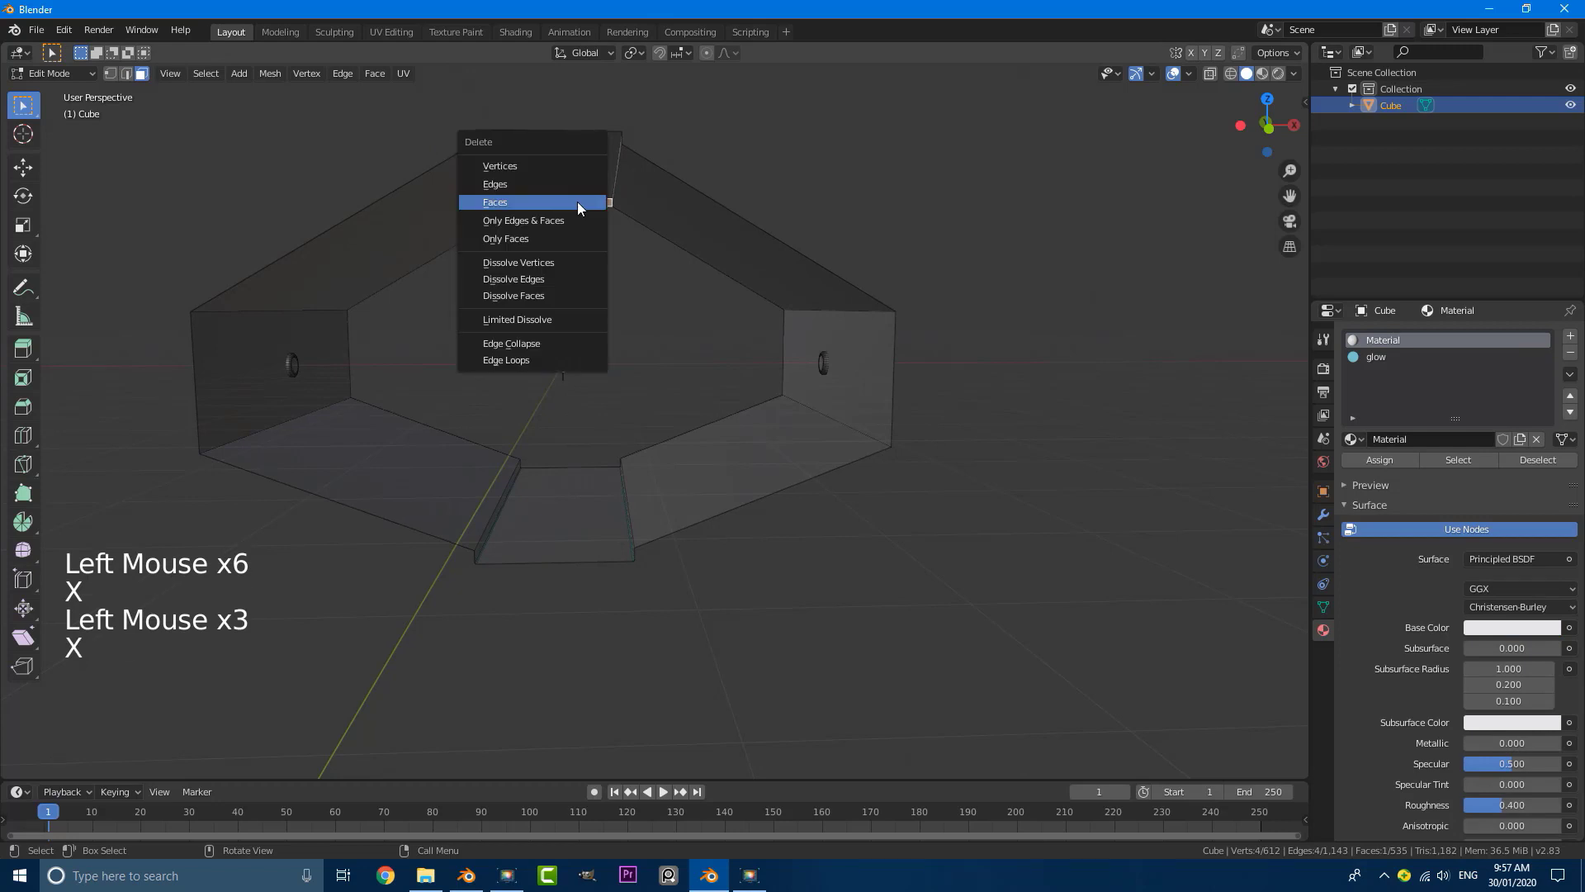
pyautogui.click(577, 201)
pyautogui.click(577, 202)
# Step: Extrude the ceiling channel's top face in place and scale it along X to about a fifth of its width
pyautogui.moveTo(577, 201); pyautogui.dragTo(595, 220, button='middle')
pyautogui.scroll(1, 582, 197)
pyautogui.keyDown('shift'); pyautogui.scroll(1, 582, 198); pyautogui.keyUp('shift')
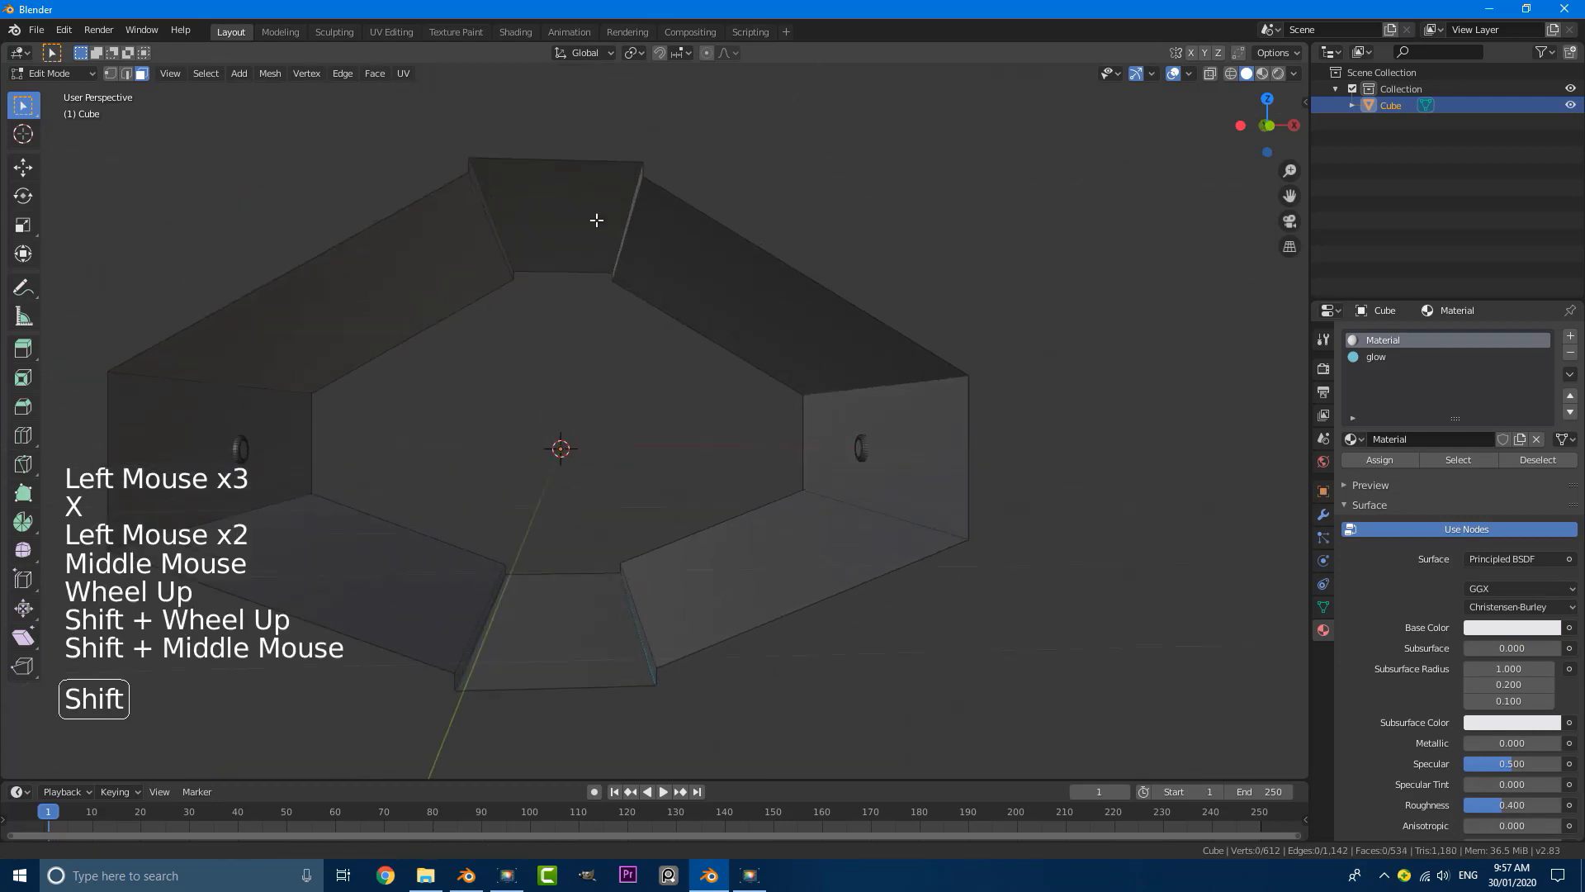
pyautogui.click(588, 219)
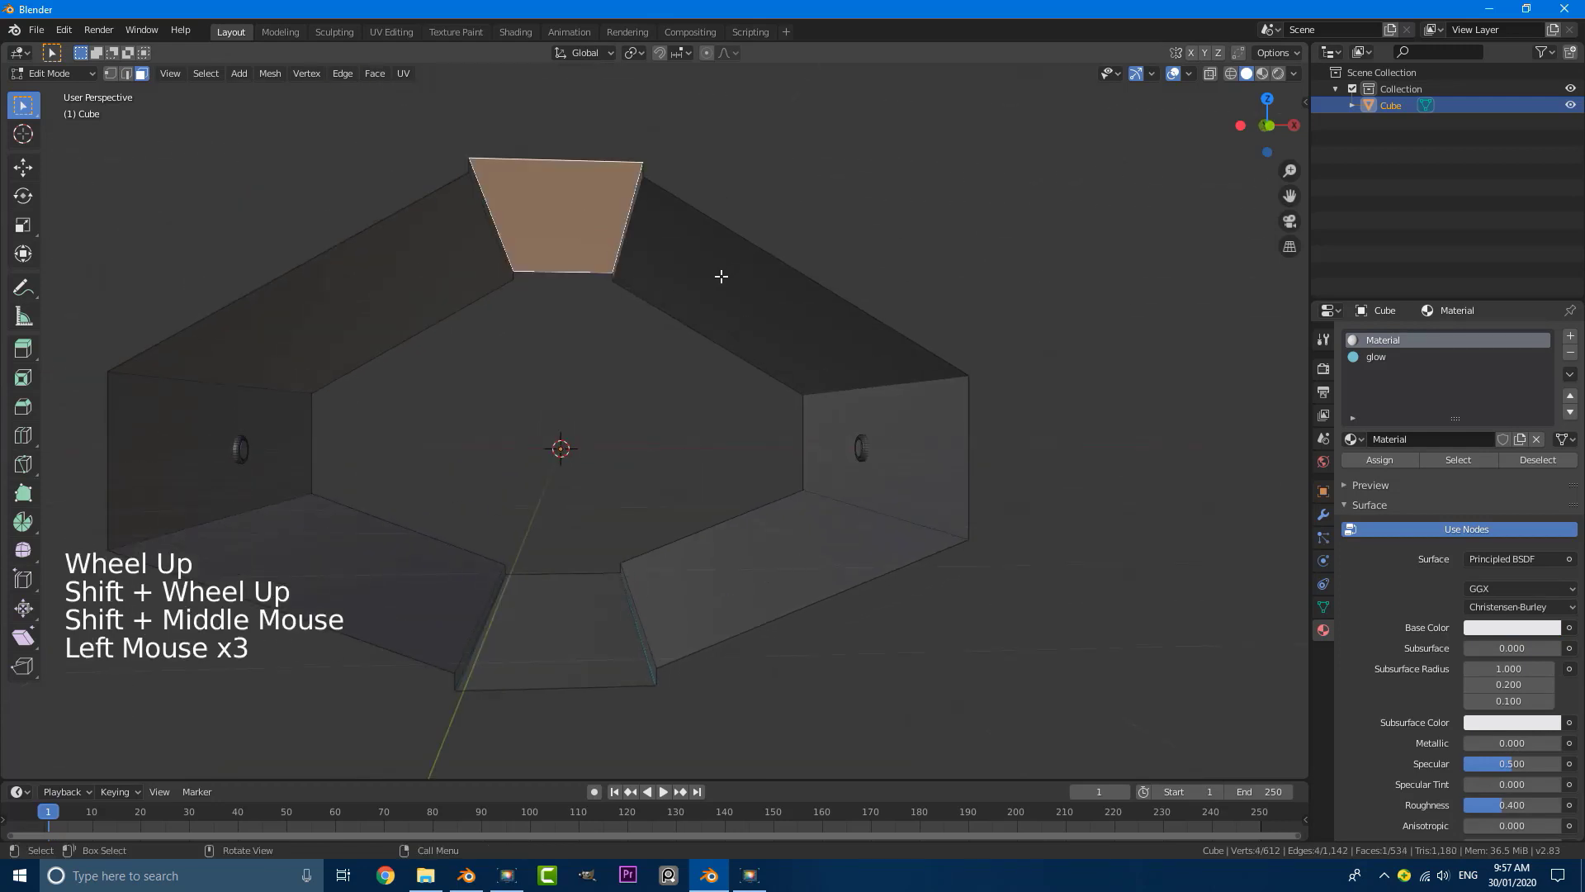
pyautogui.press('e')
pyautogui.press('x')
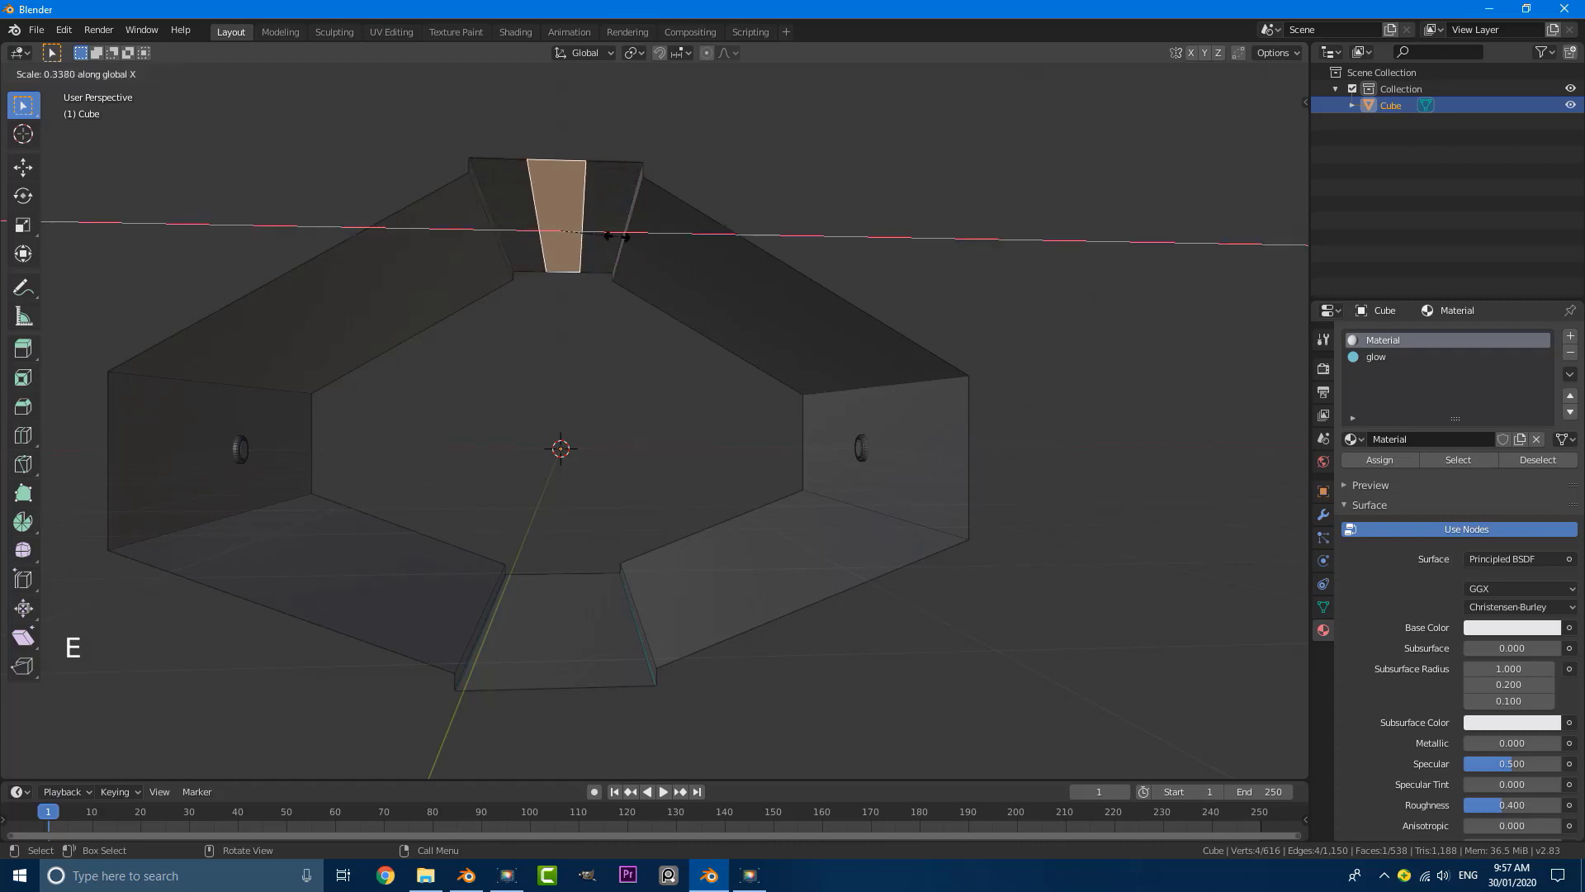
pyautogui.click(592, 236)
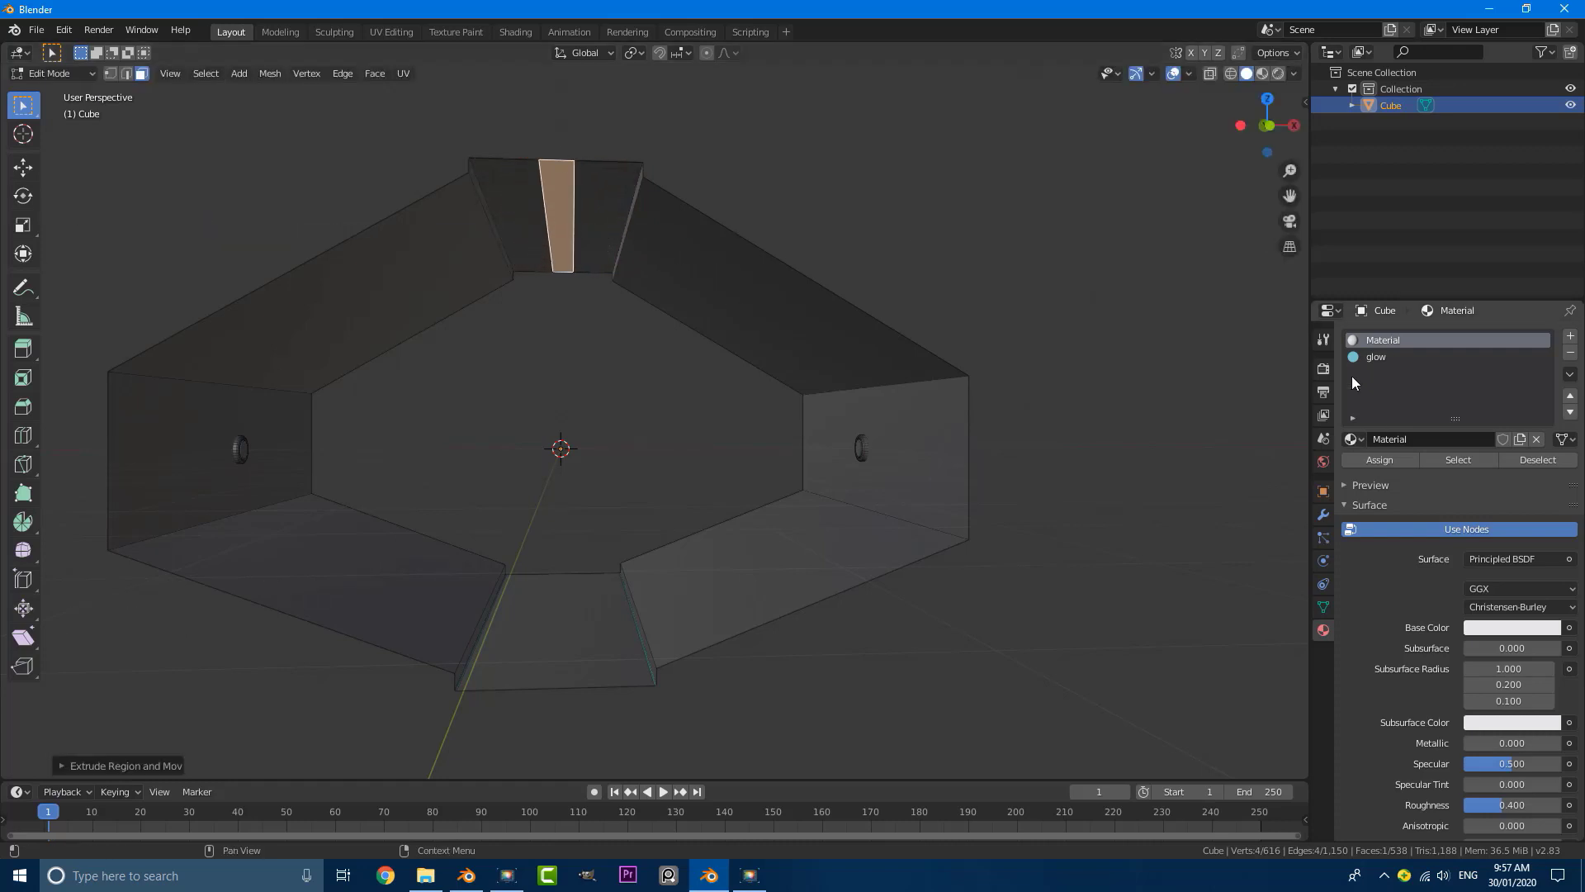
# Step: Assign the glow material to the narrow central ceiling strip and return to Object Mode
pyautogui.click(1395, 358)
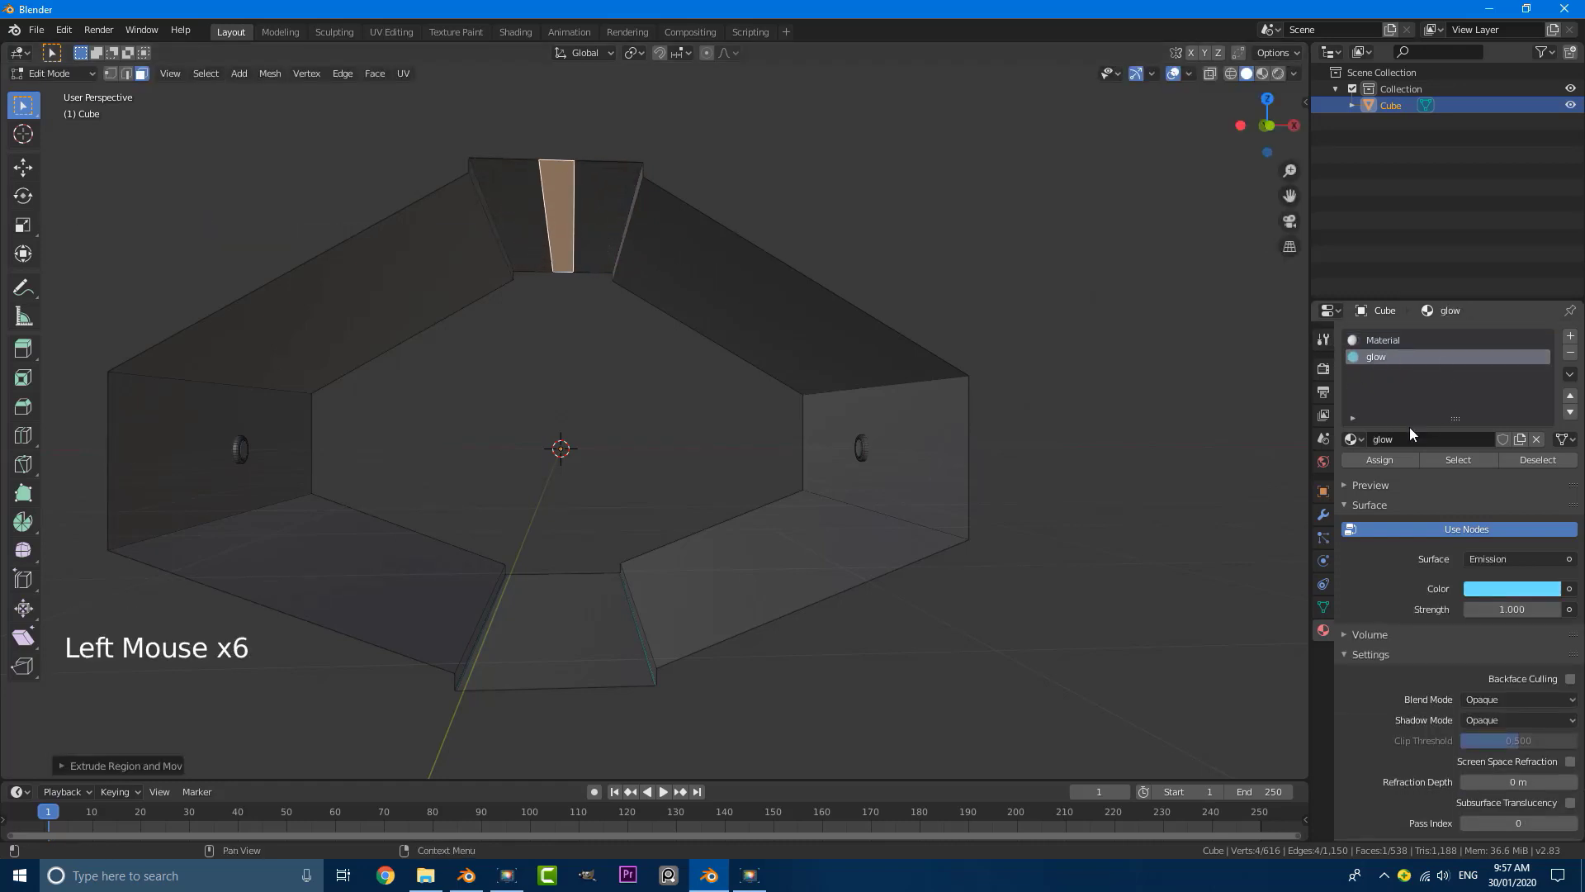
pyautogui.click(1380, 459)
pyautogui.scroll(-5, 1276, 467)
pyautogui.press('Tab')
pyautogui.moveTo(595, 330); pyautogui.dragTo(729, 357, button='middle')
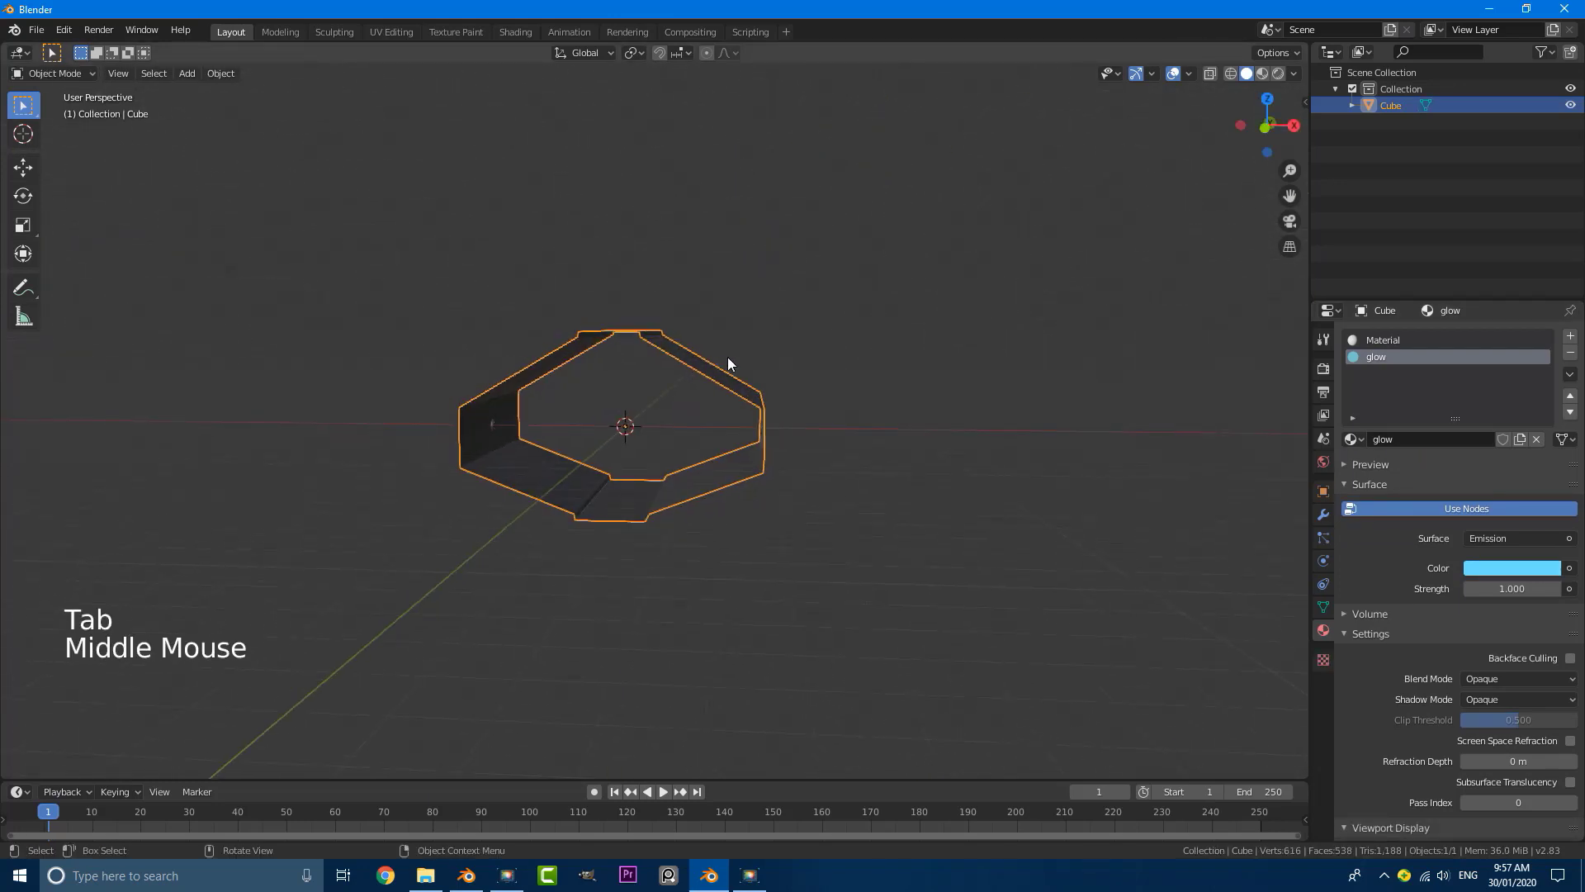
# Step: Enable Ambient Occlusion, Bloom and Screen Space Reflections for Eevee, and preview the tunnel in Rendered shading
pyautogui.click(1318, 363)
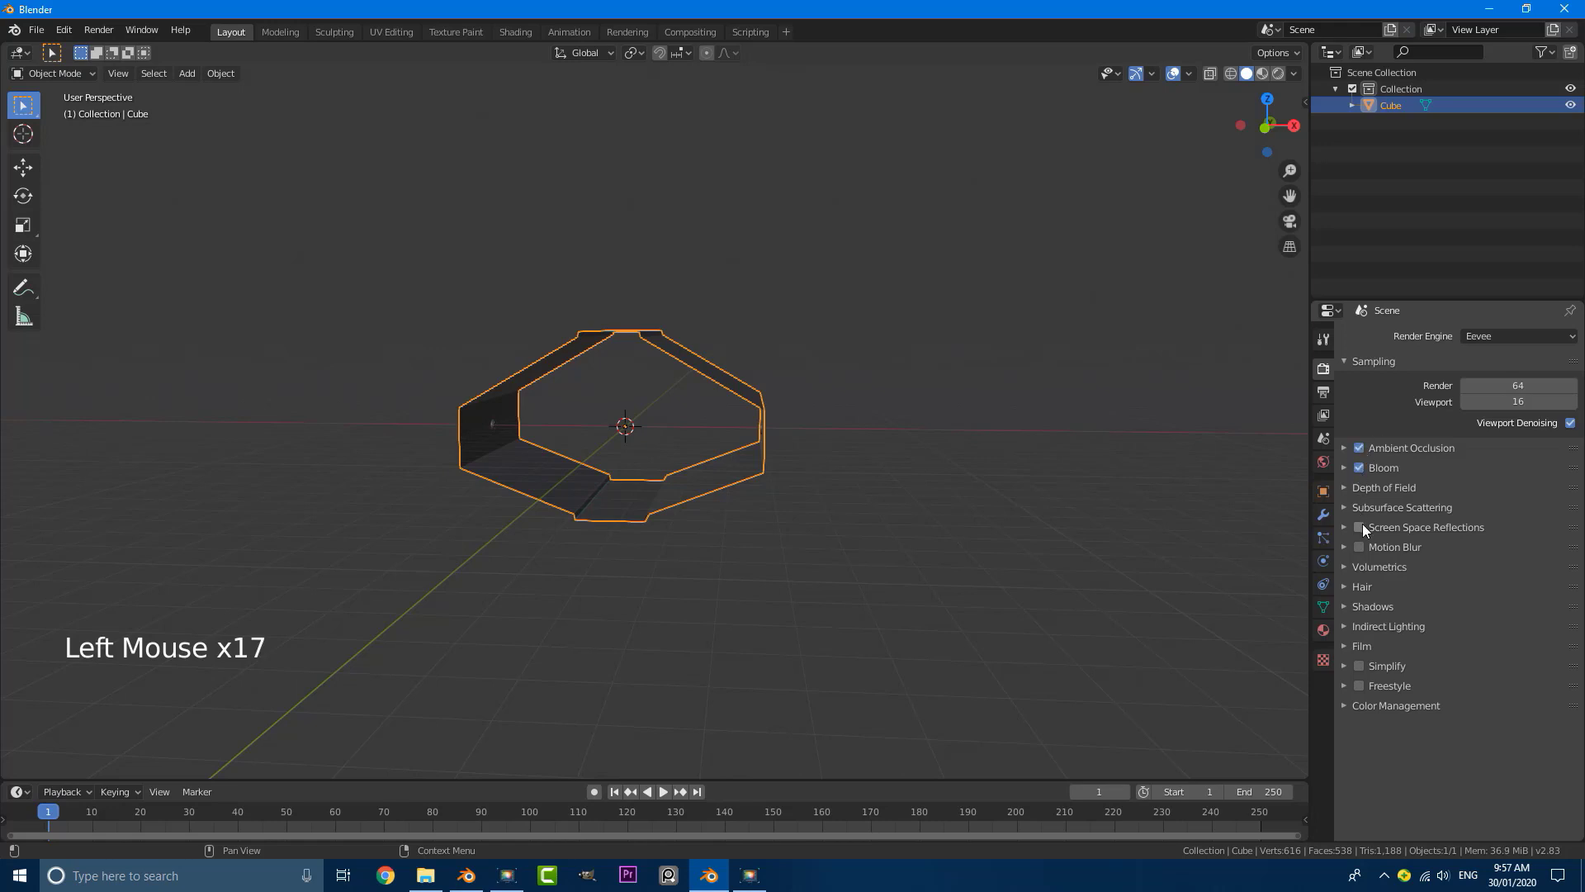
pyautogui.moveTo(695, 555); pyautogui.dragTo(750, 499, button='middle')
pyautogui.scroll(2, 750, 497)
pyautogui.press('z')
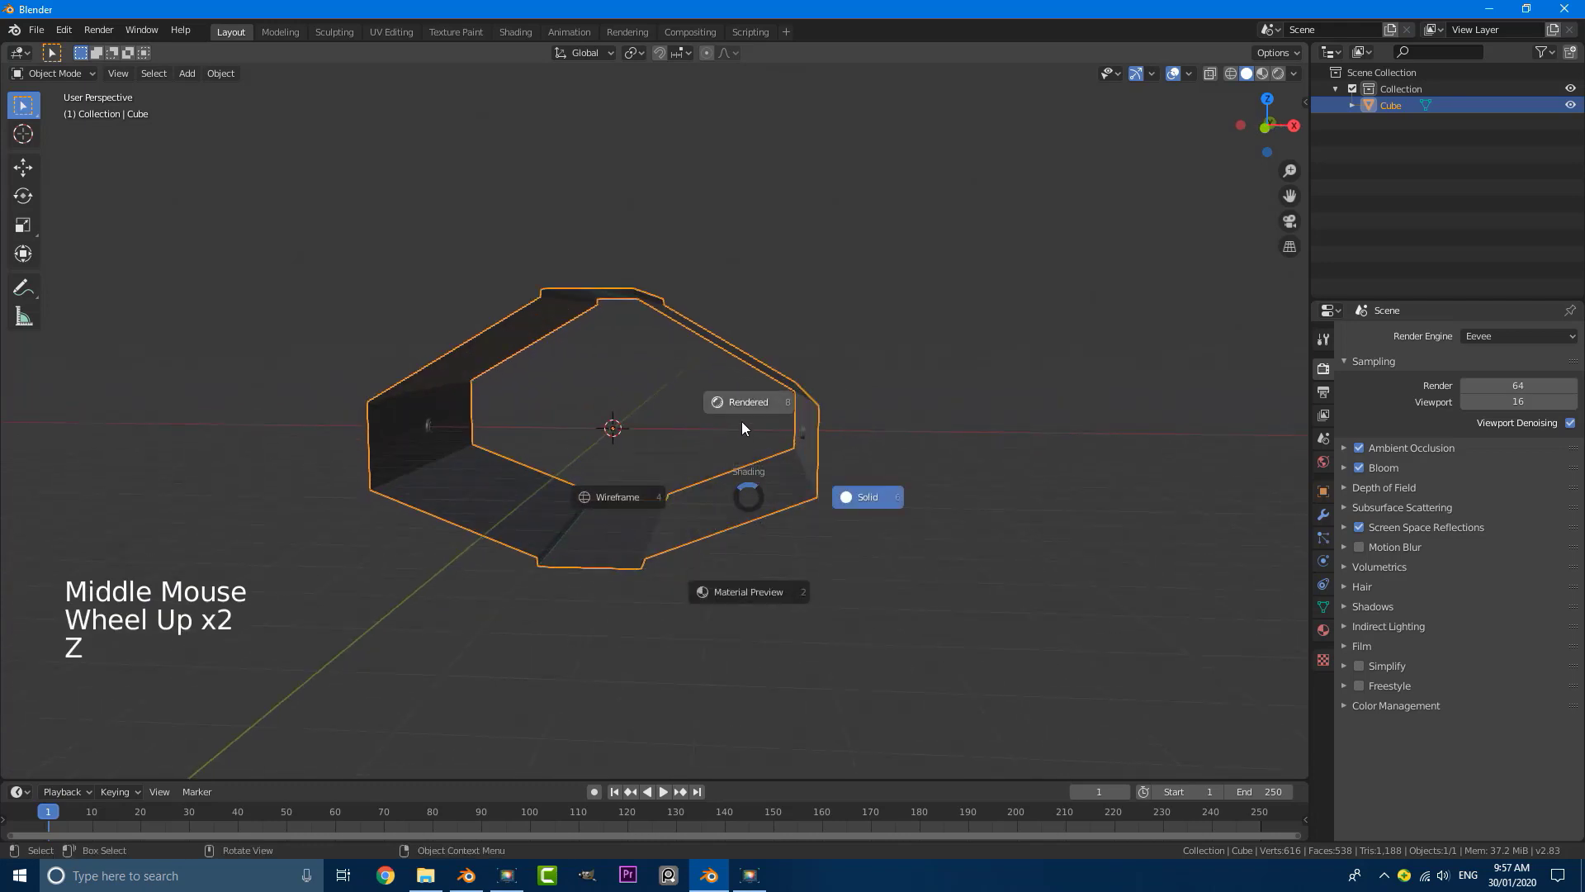
pyautogui.middleClick(748, 400)
pyautogui.moveTo(701, 444); pyautogui.dragTo(527, 450, button='middle')
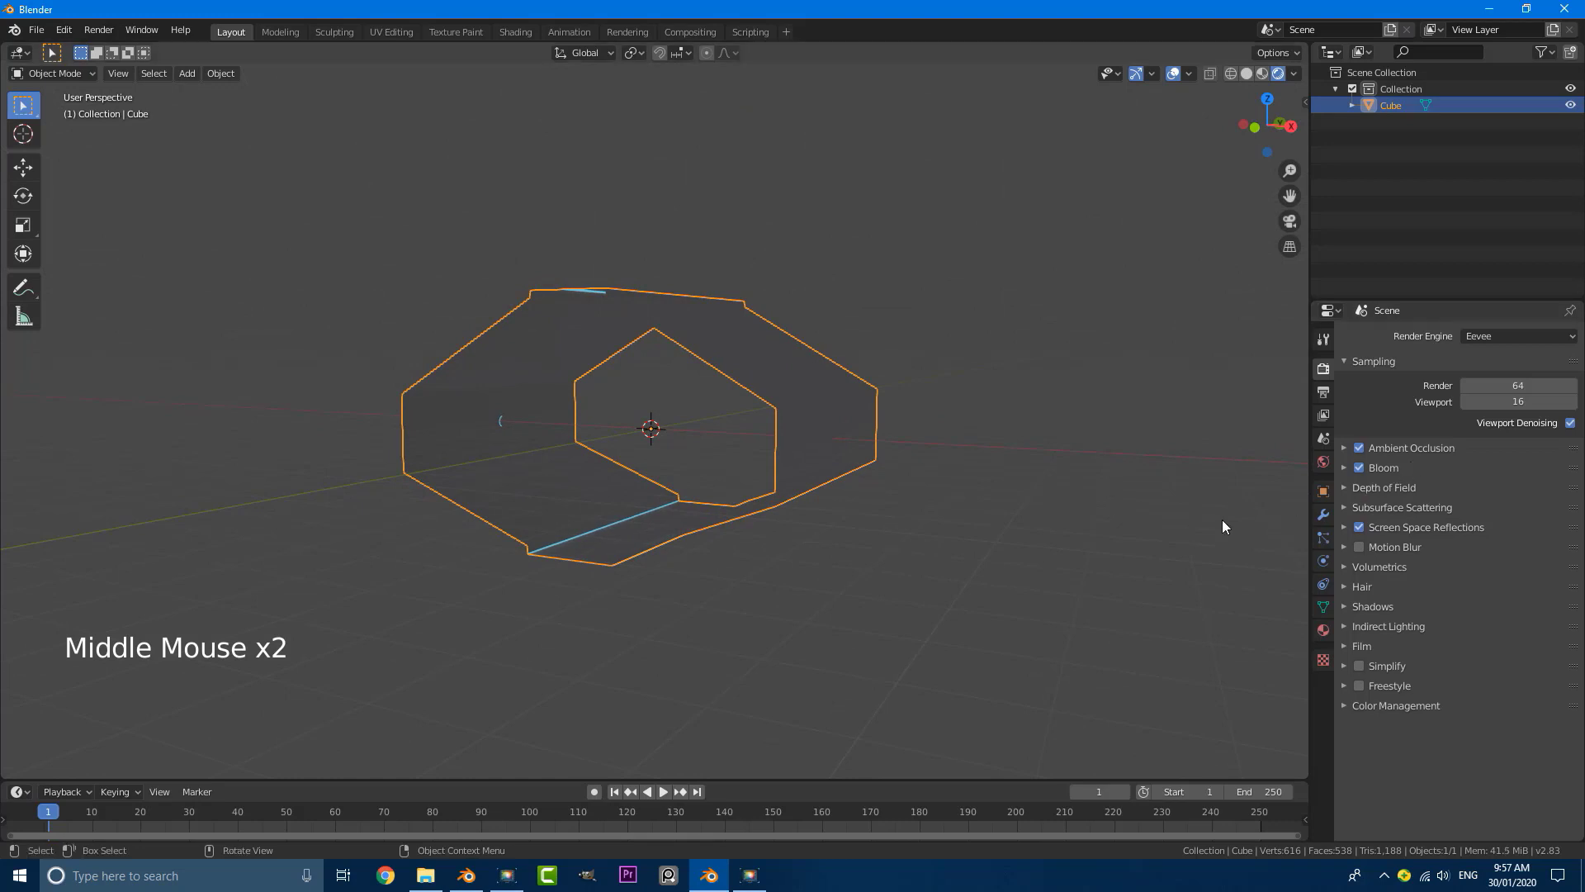
# Step: Set the glow material's emission strength to 9.3 and switch the viewport back to Solid shading
pyautogui.click(1323, 630)
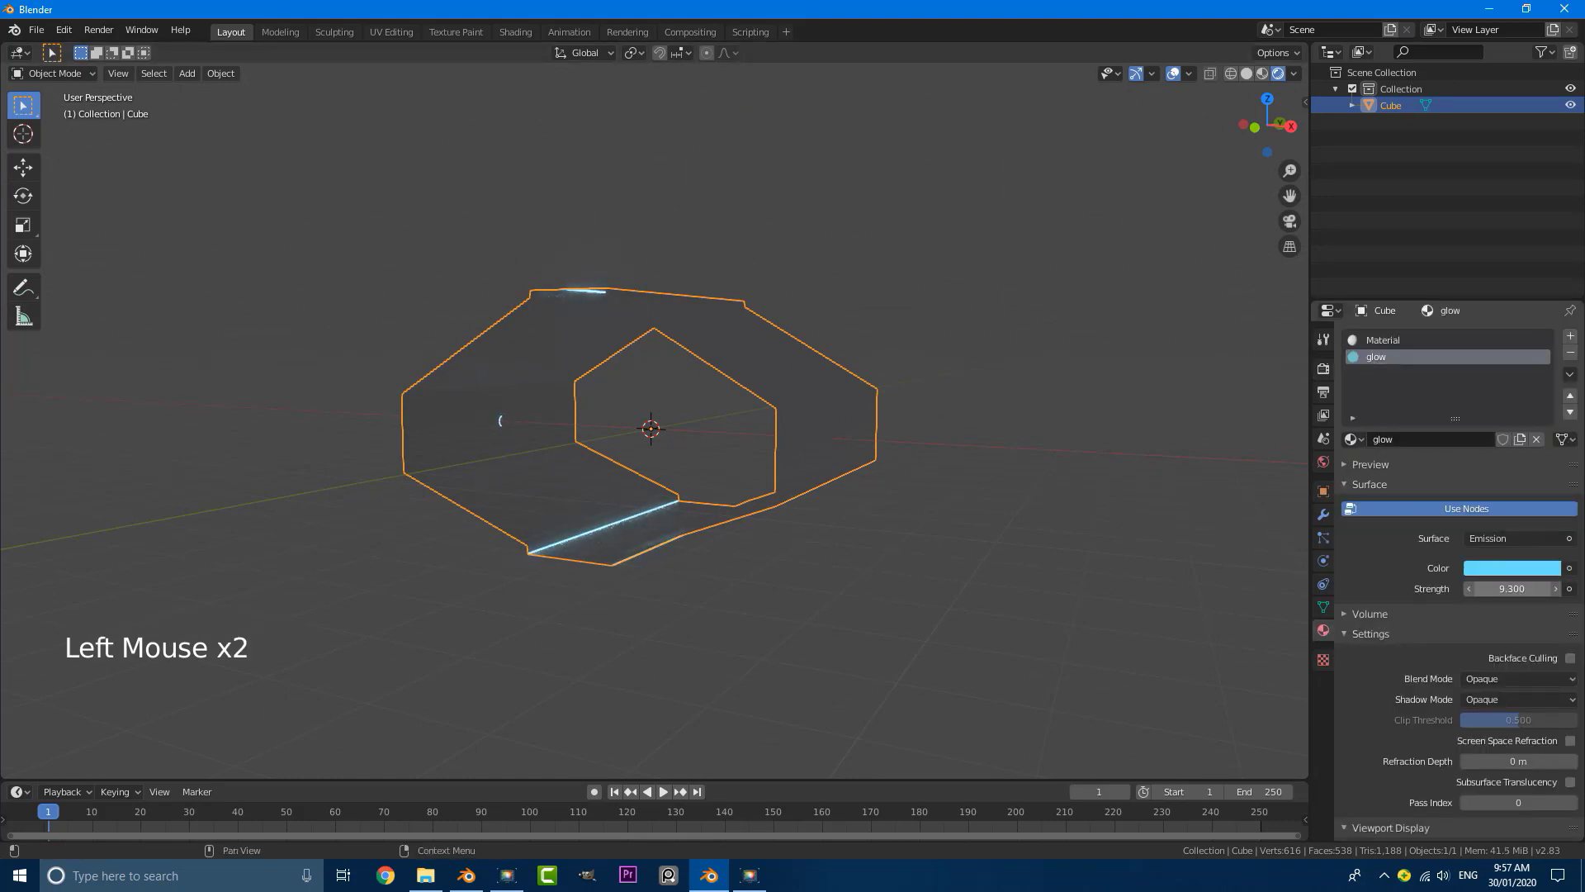
pyautogui.moveTo(566, 456); pyautogui.dragTo(601, 473, button='middle')
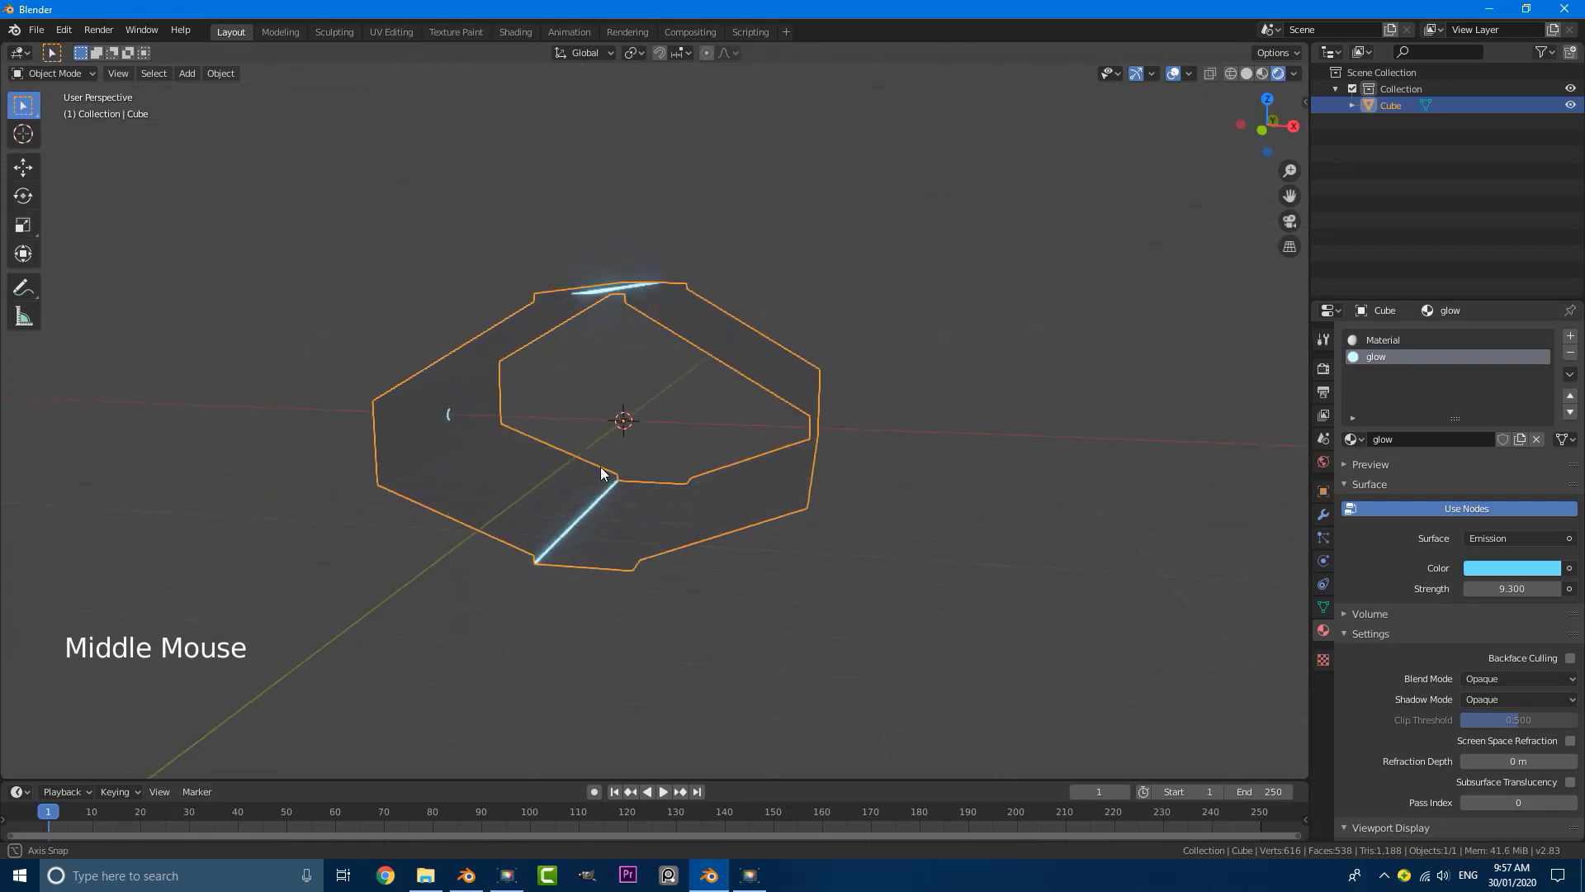
pyautogui.press('z')
pyautogui.moveTo(710, 472)
pyautogui.mouseDown(button='middle')
pyautogui.moveTo(738, 356)
pyautogui.moveTo(727, 369)
pyautogui.mouseUp(button='middle')
pyautogui.click(741, 362)
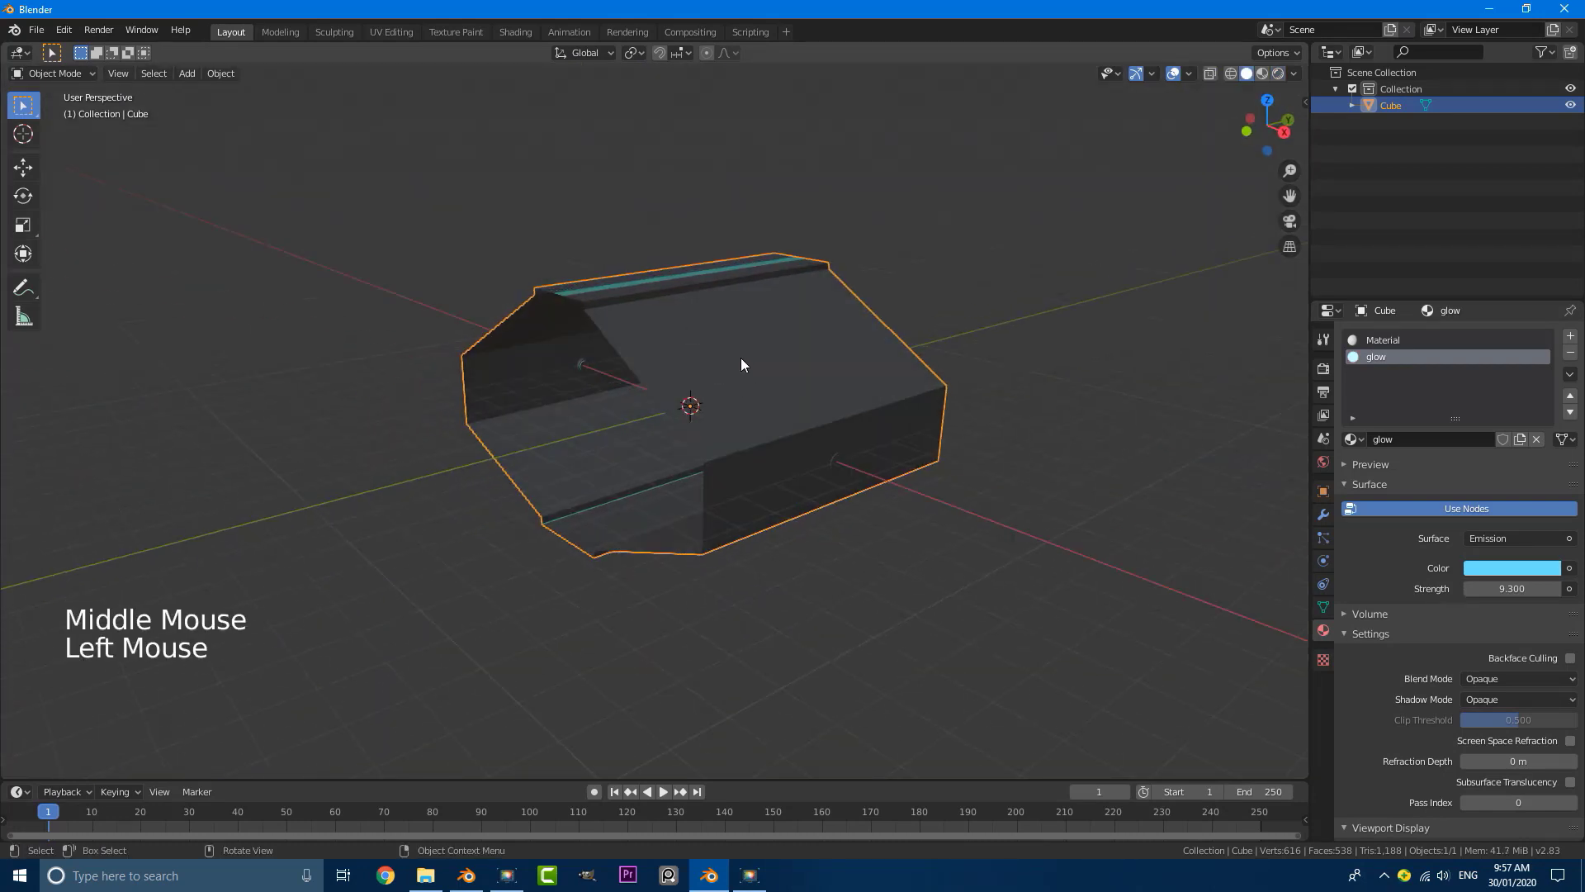
# Step: Add an Array modifier to the tunnel and set its relative X offset to 0
pyautogui.scroll(-4, 692, 380)
pyautogui.click(1325, 515)
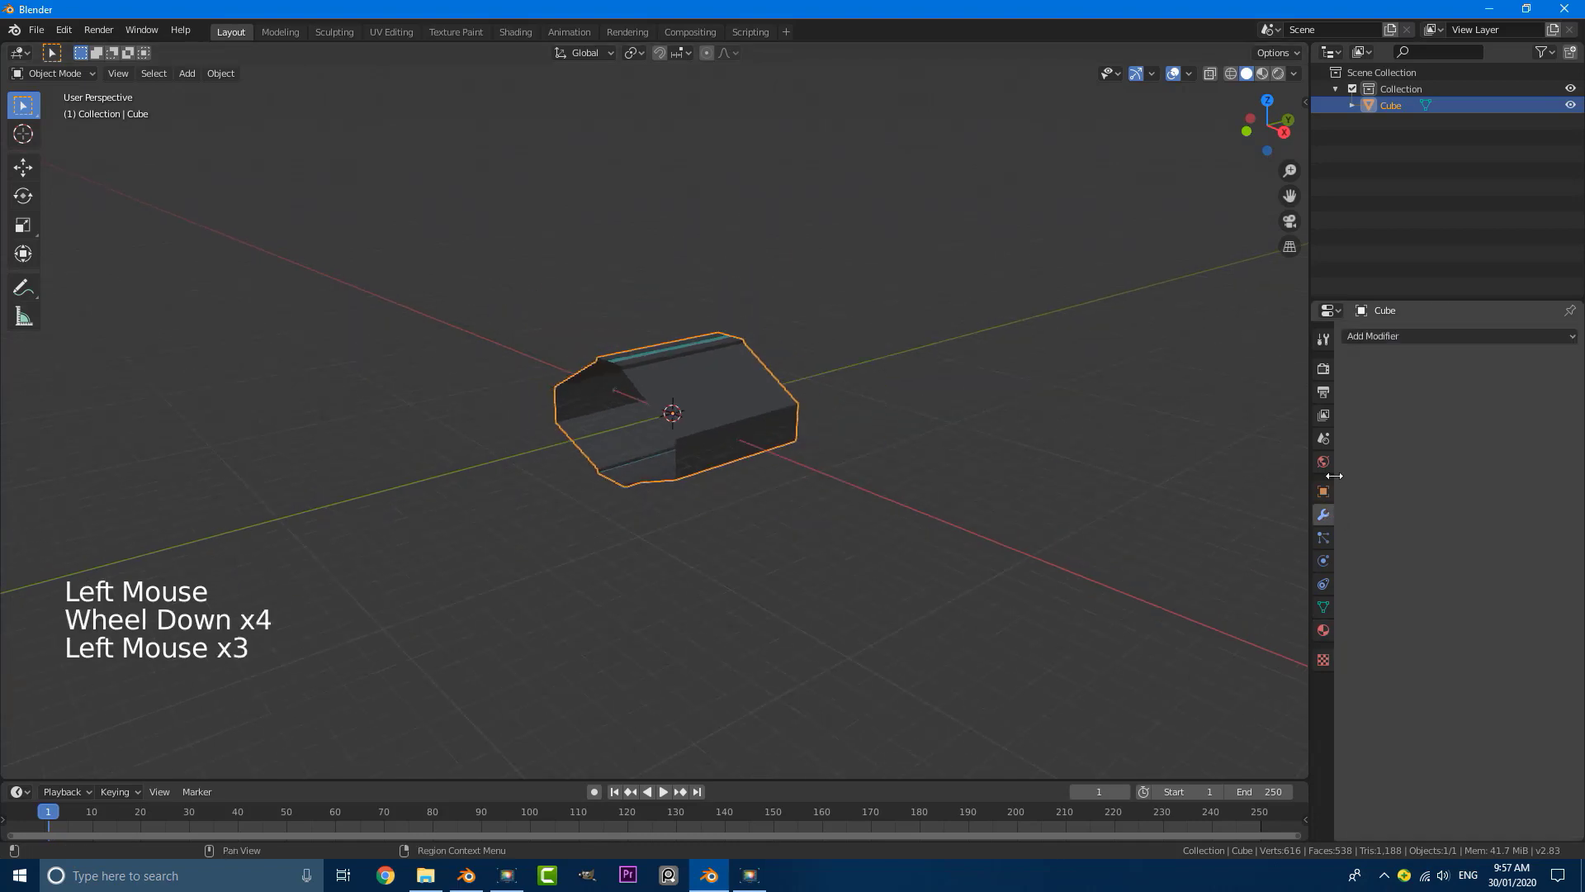
pyautogui.click(1378, 335)
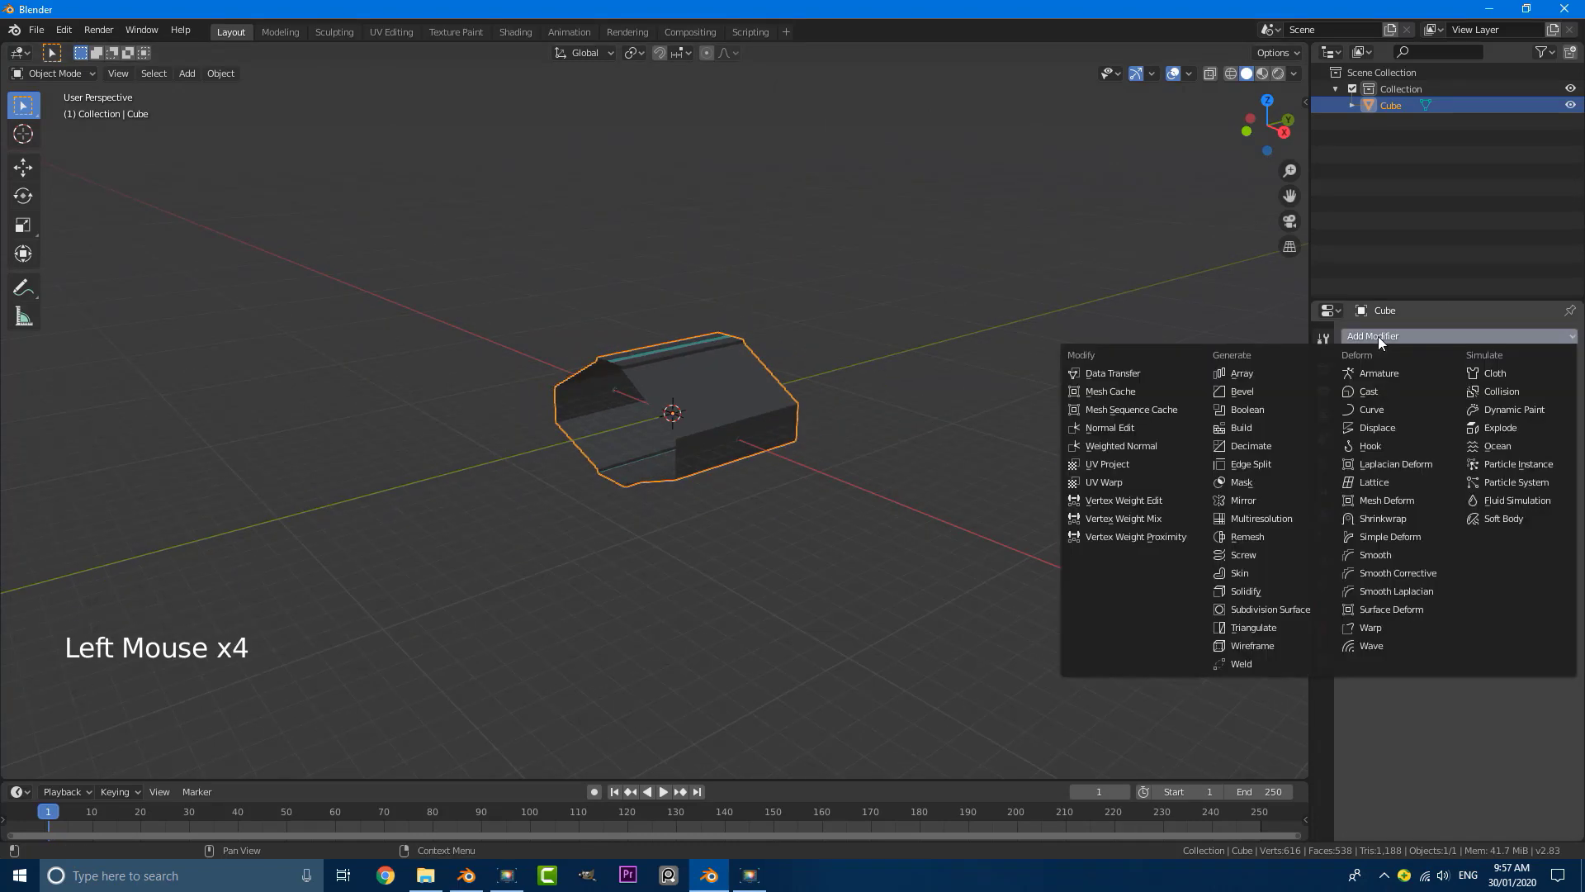
pyautogui.click(1274, 380)
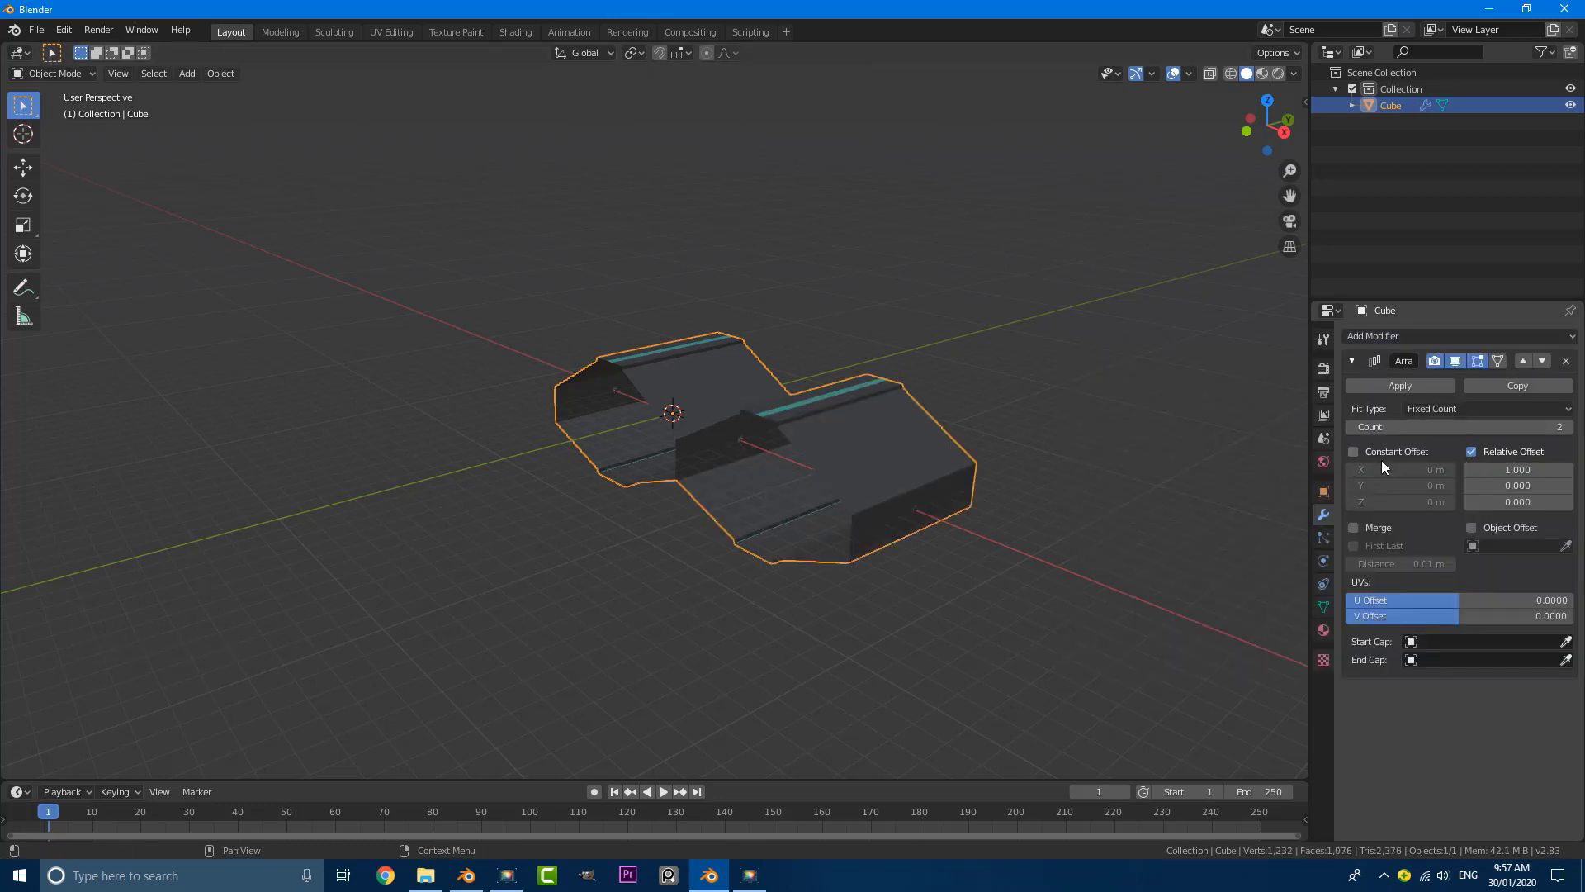
pyautogui.click(1520, 471)
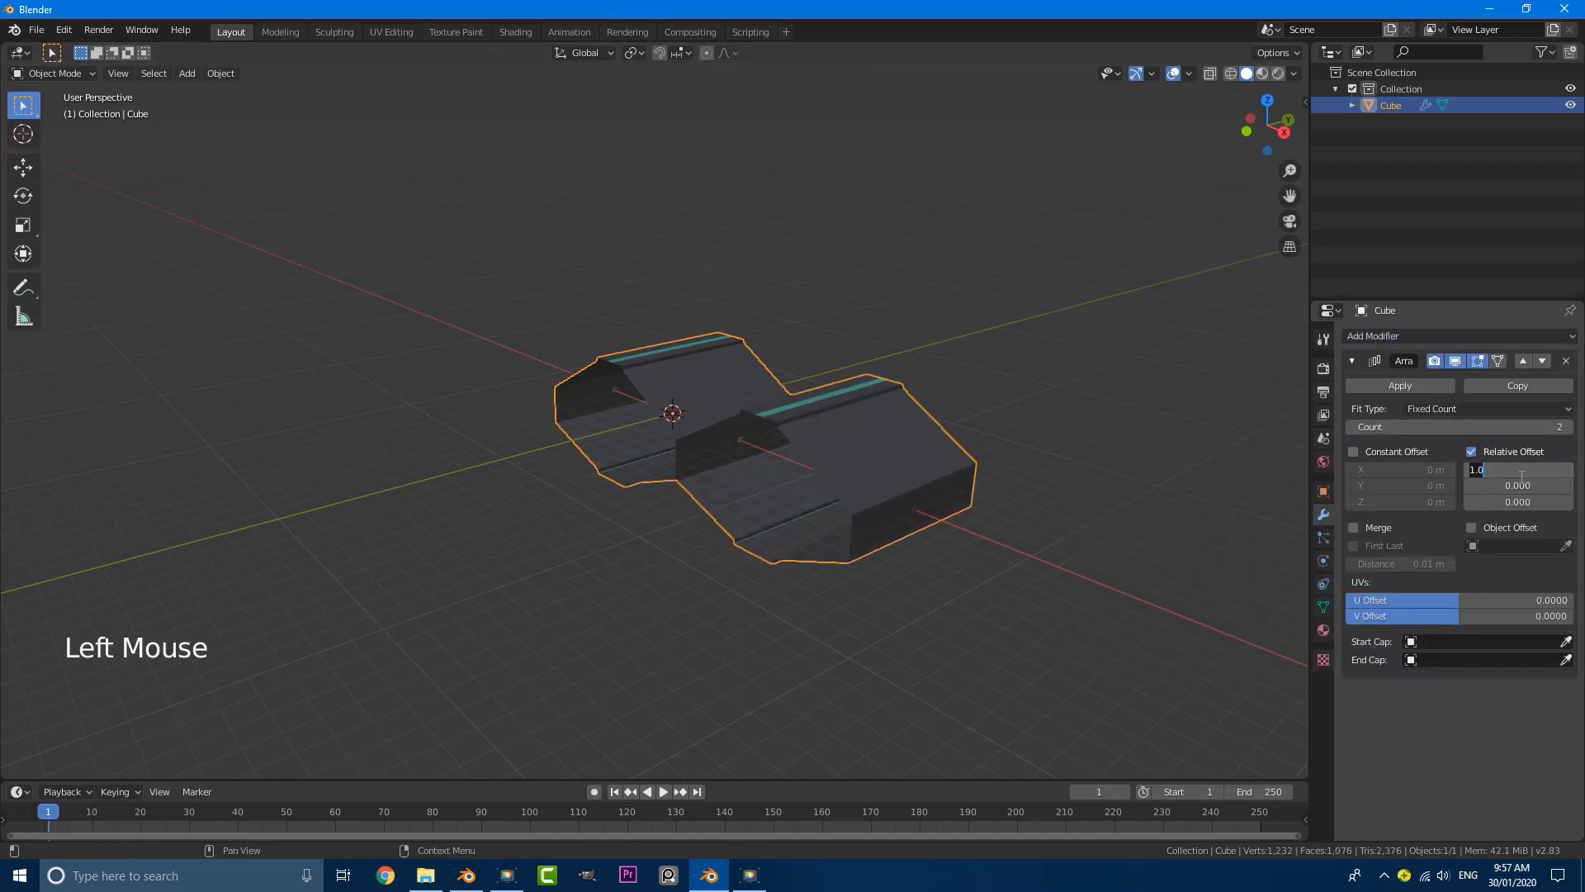
pyautogui.write('0')
pyautogui.press('Return')
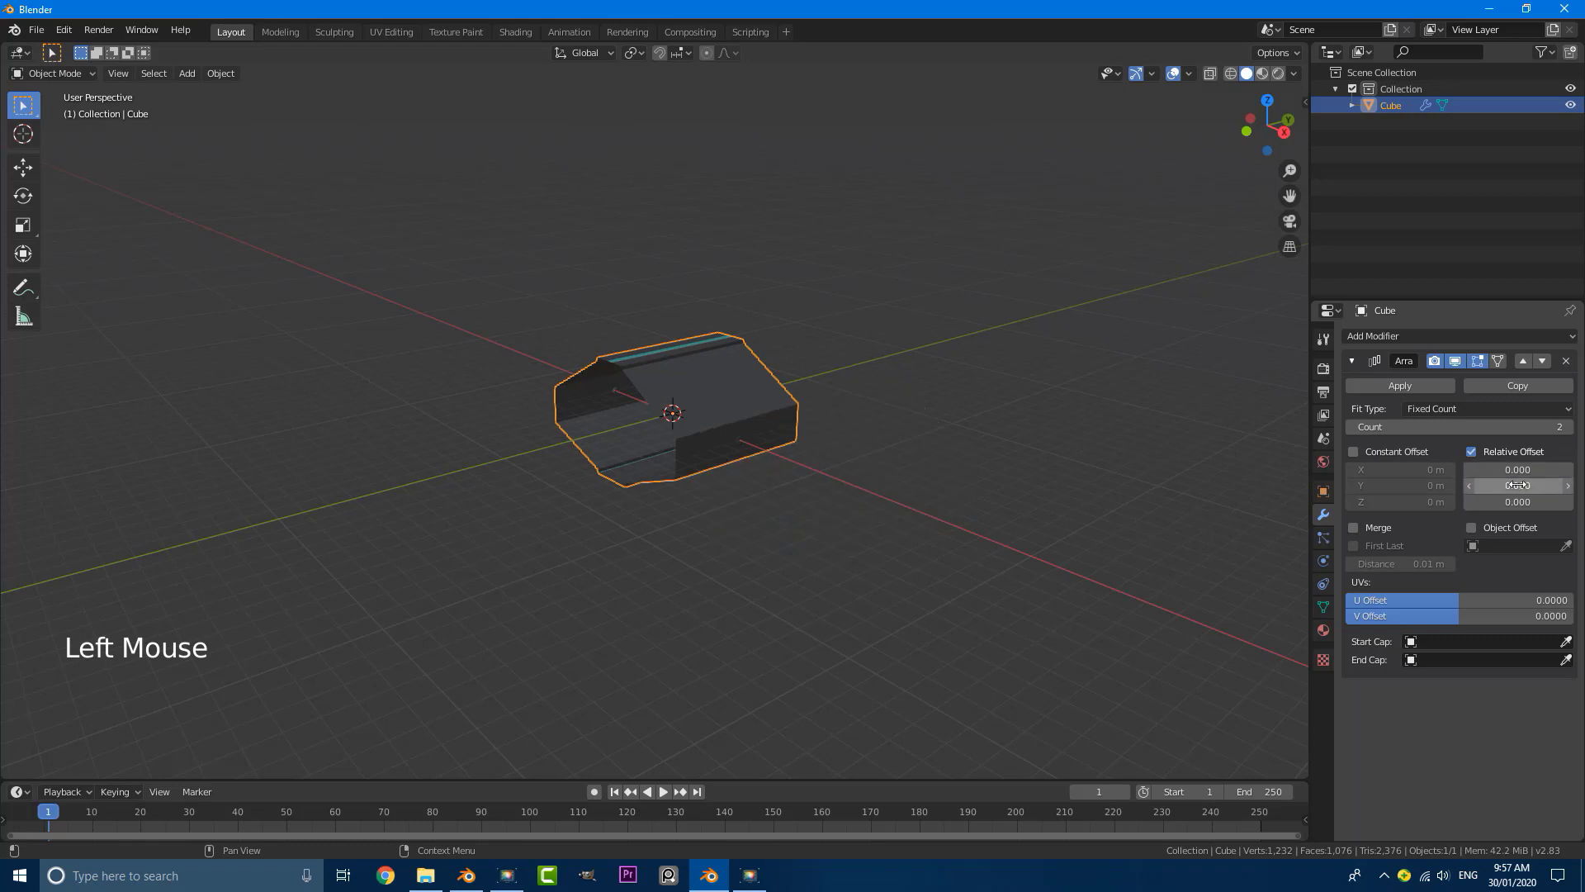
# Step: Set the array's relative Y offset to 1 so the tunnel segments repeat end to end
pyautogui.moveTo(836, 431); pyautogui.dragTo(413, 459, button='middle')
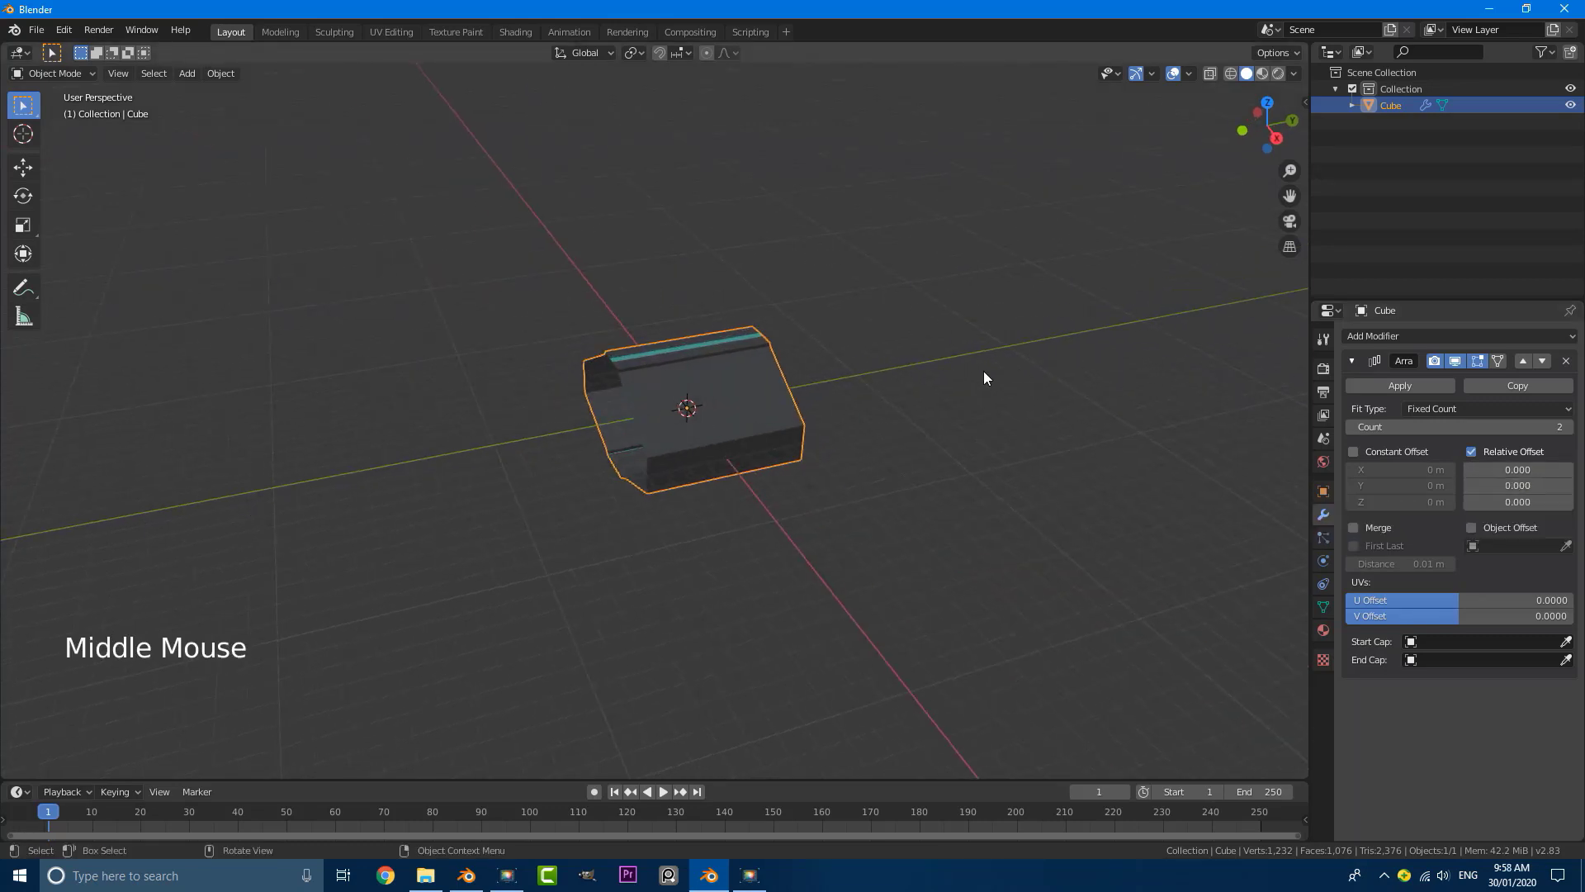
pyautogui.click(1508, 484)
pyautogui.write('1')
pyautogui.press('Return')
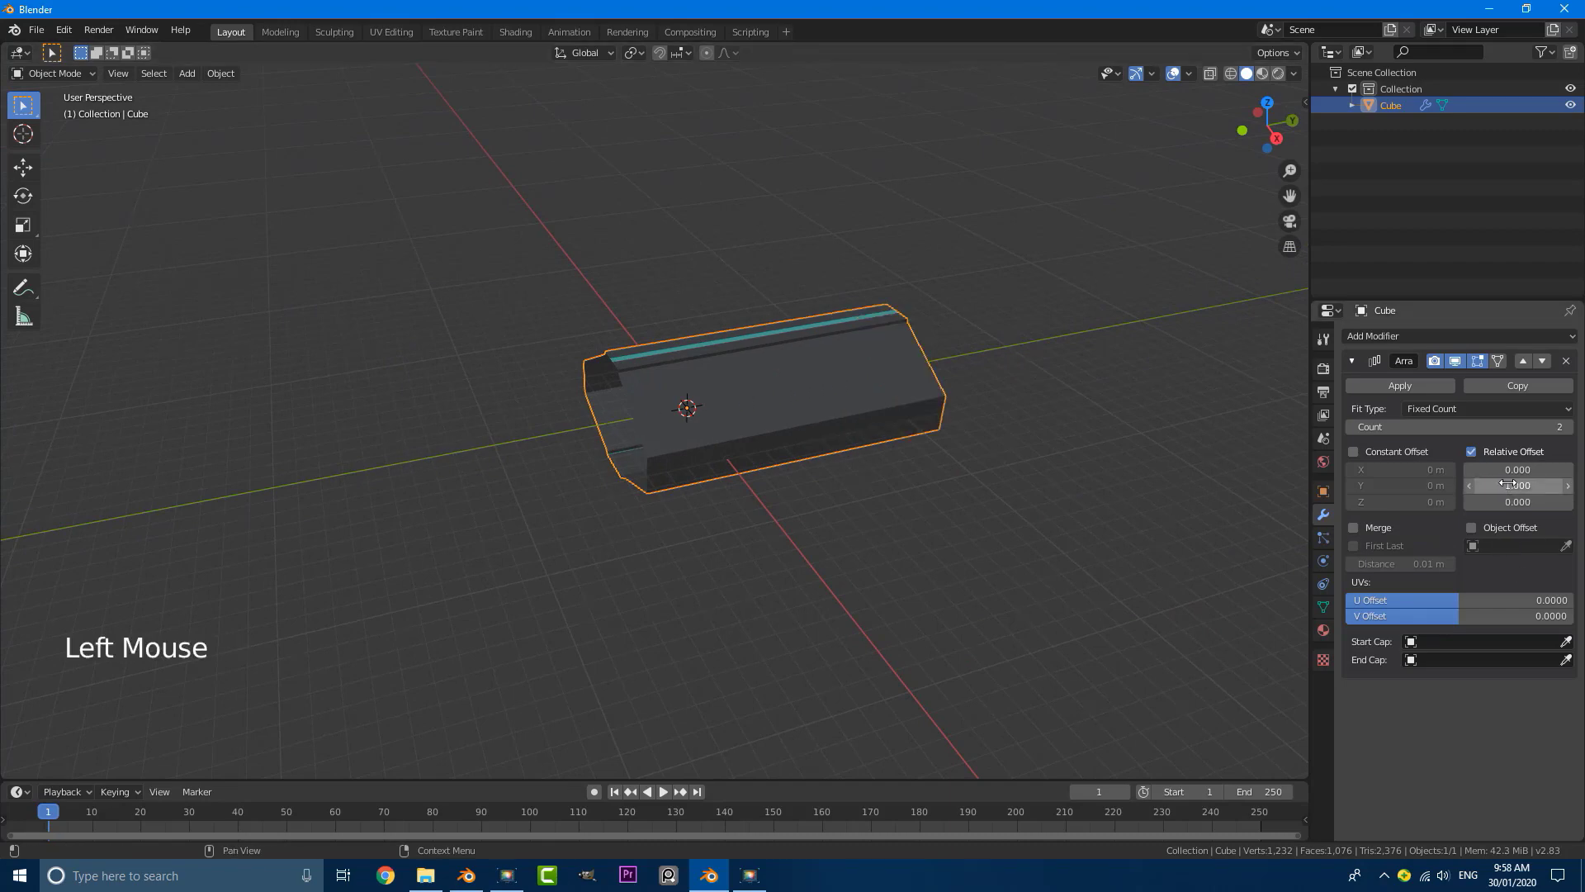
# Step: Raise the tunnel array's count to 8 segments
pyautogui.moveTo(715, 319); pyautogui.dragTo(762, 355, button='middle')
pyautogui.scroll(2, 626, 443)
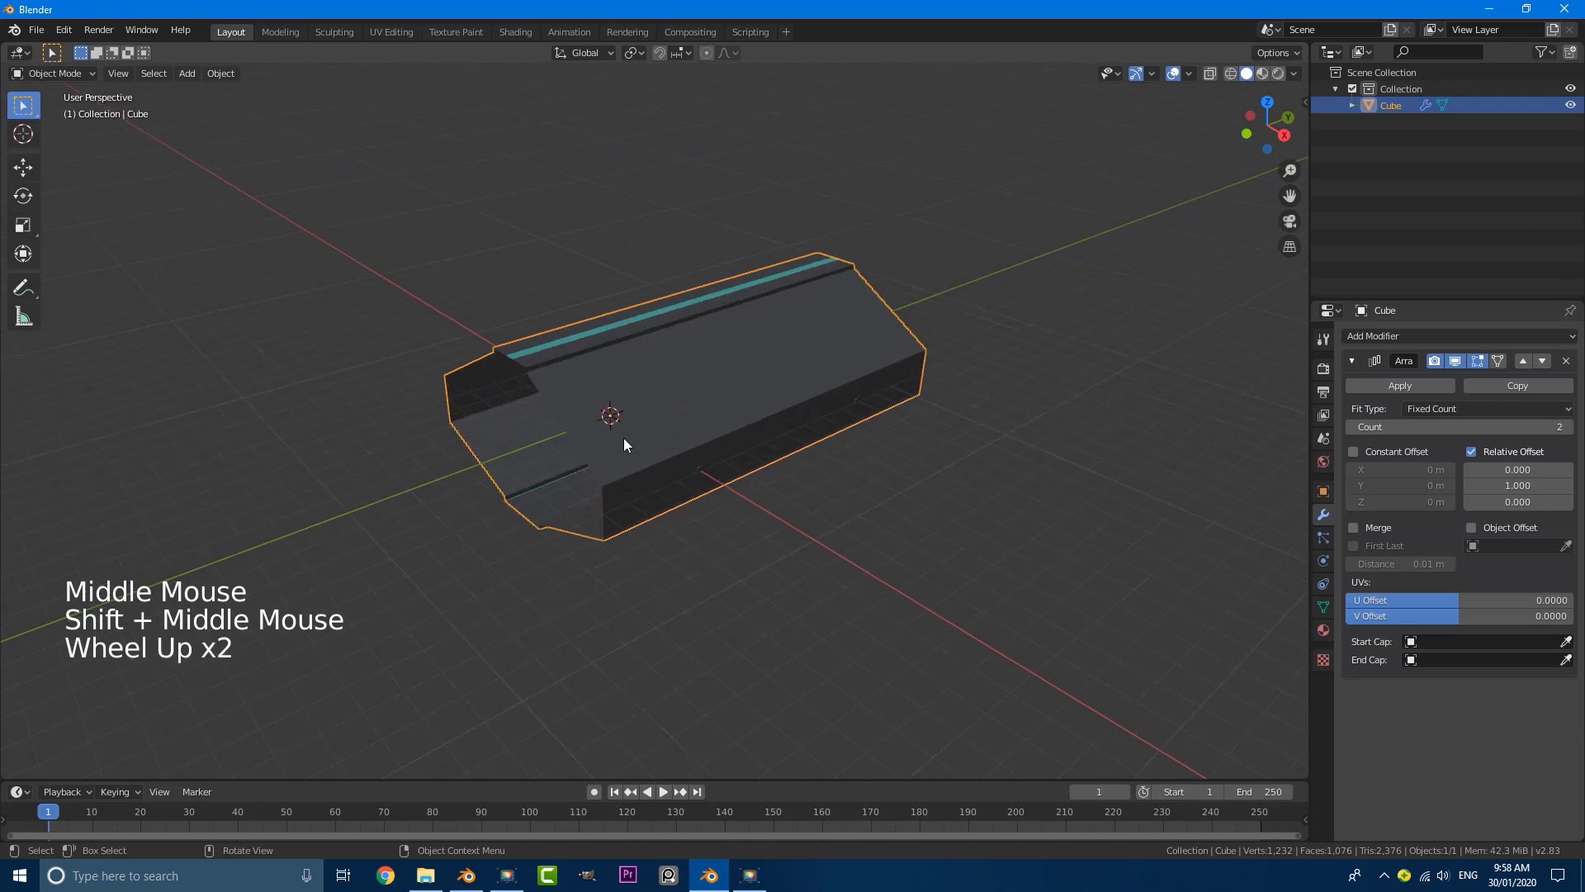
pyautogui.moveTo(626, 443); pyautogui.dragTo(930, 430, button='middle')
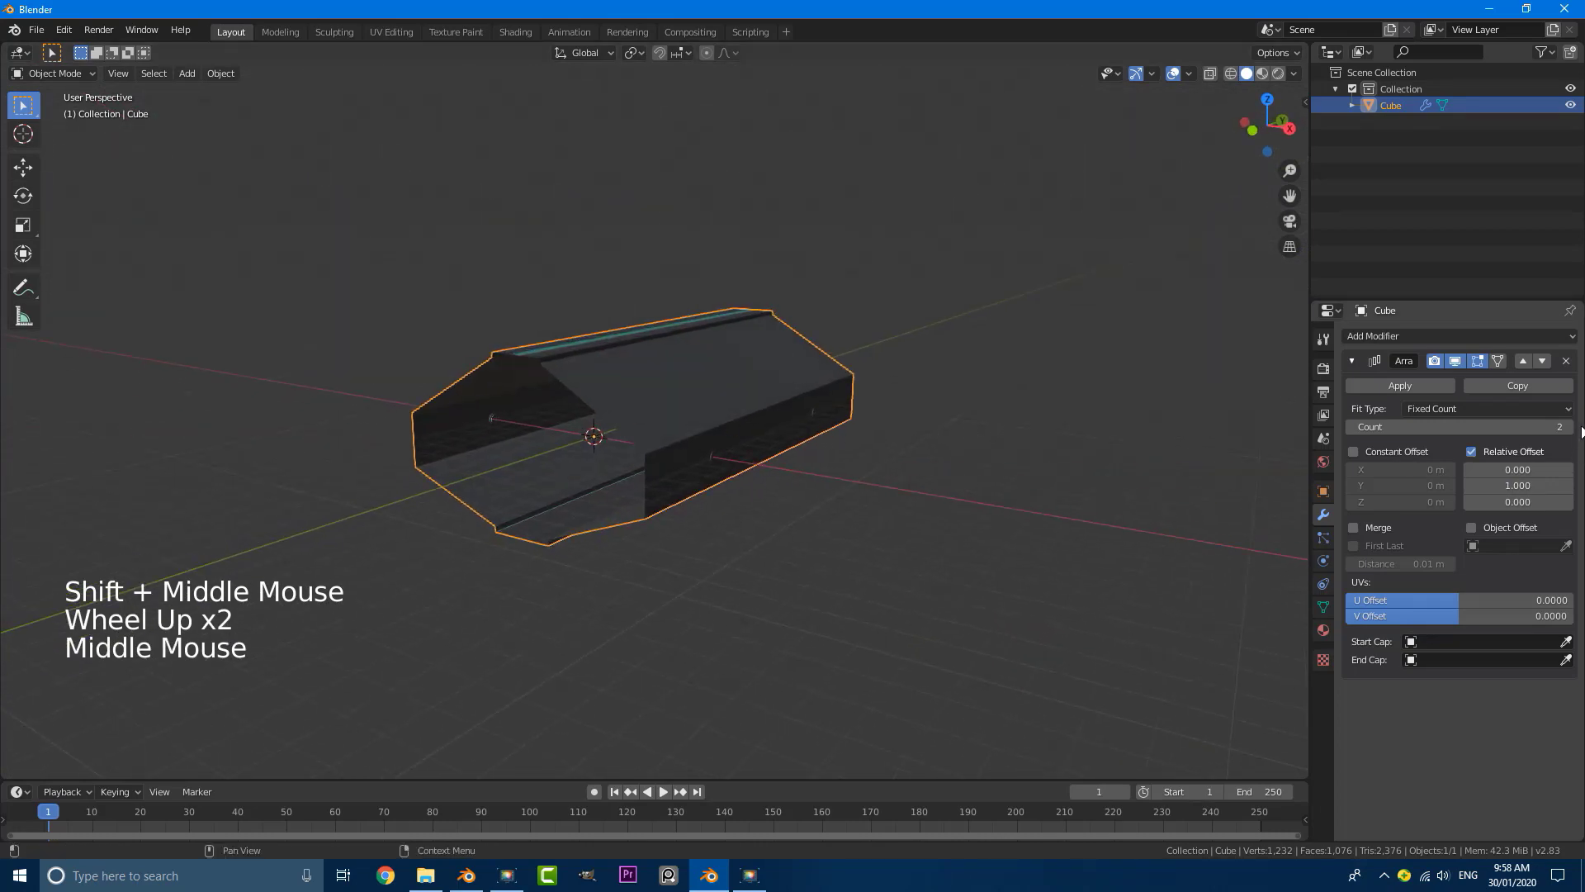
pyautogui.click(1572, 428)
pyautogui.click(1573, 427)
pyautogui.click(1573, 428)
pyautogui.click(1573, 427)
pyautogui.click(1573, 428)
pyautogui.click(1573, 428)
pyautogui.click(1573, 428)
pyautogui.click(1573, 428)
pyautogui.scroll(-5, 710, 447)
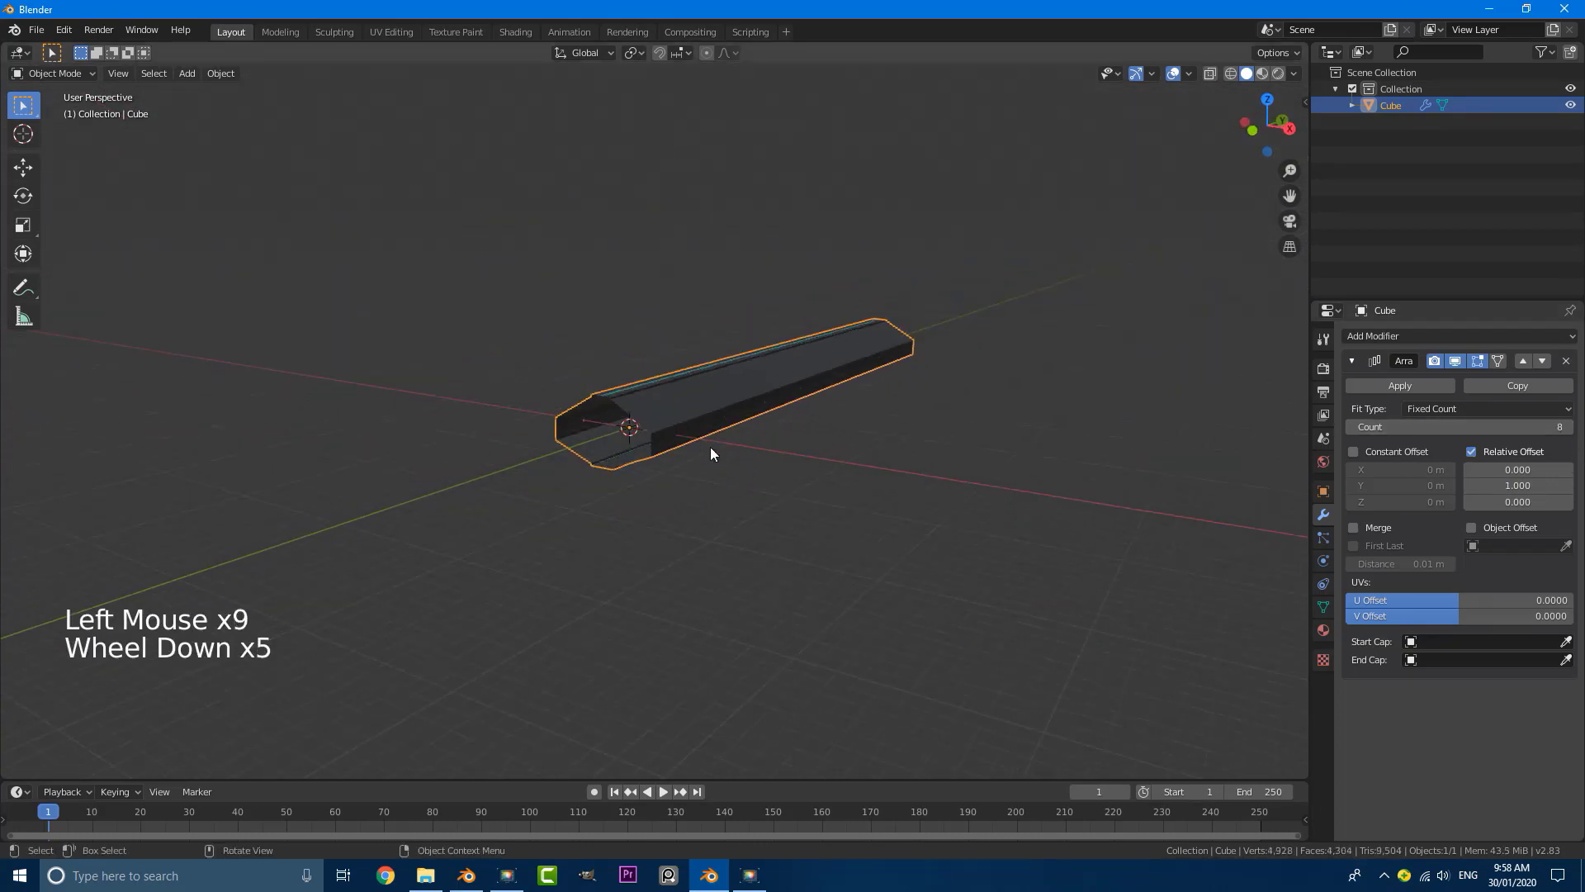
pyautogui.keyDown('shift'); pyautogui.moveTo(710, 448); pyautogui.dragTo(606, 449, button='middle'); pyautogui.keyUp('shift')
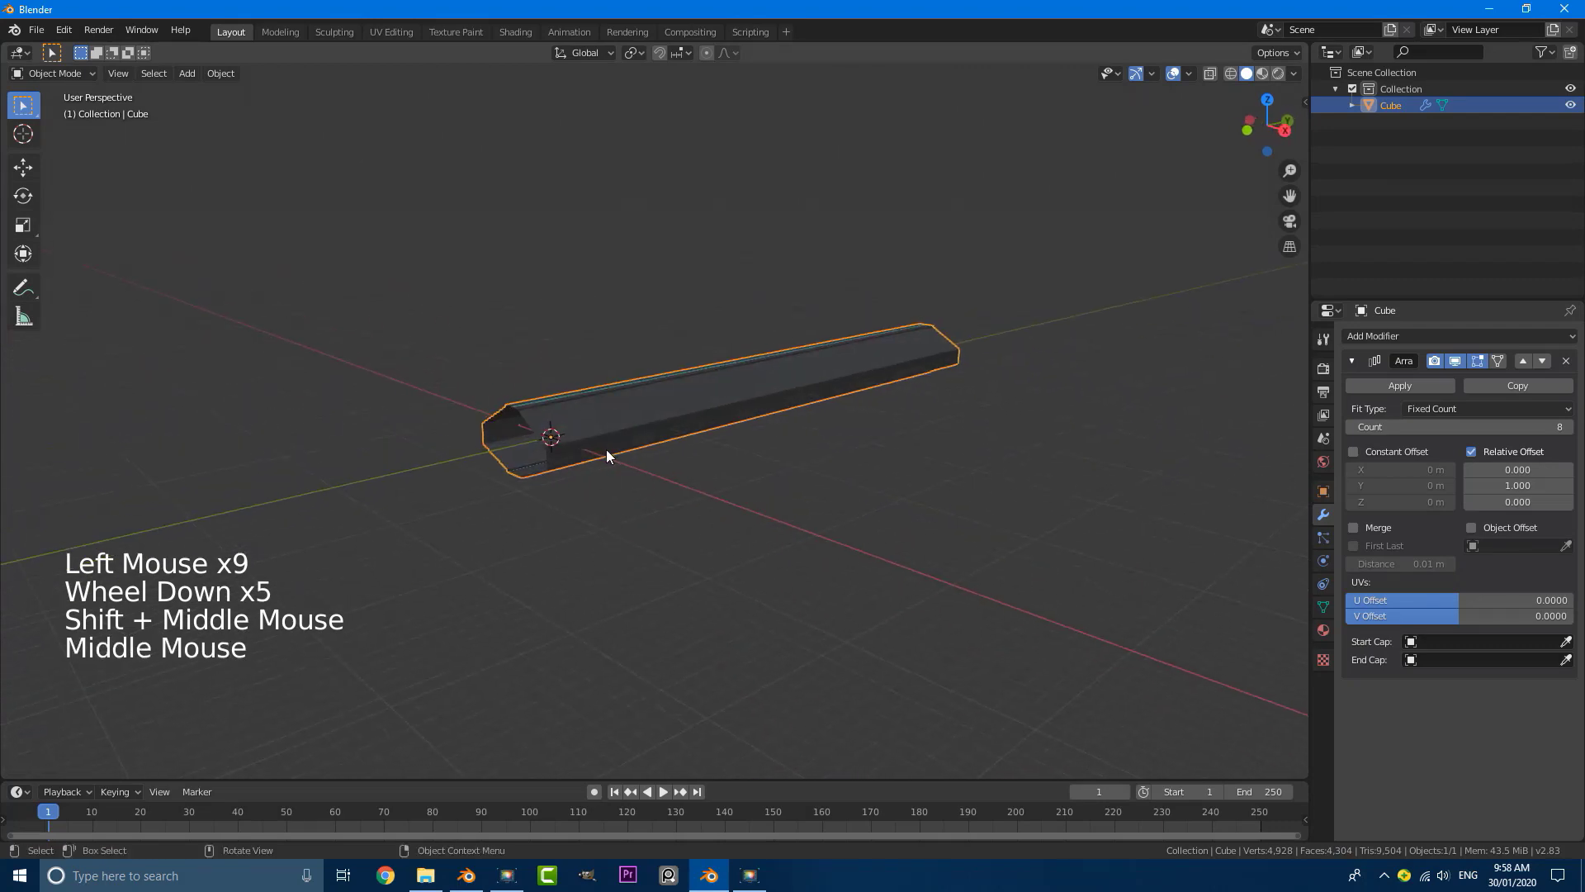
pyautogui.scroll(2, 606, 449)
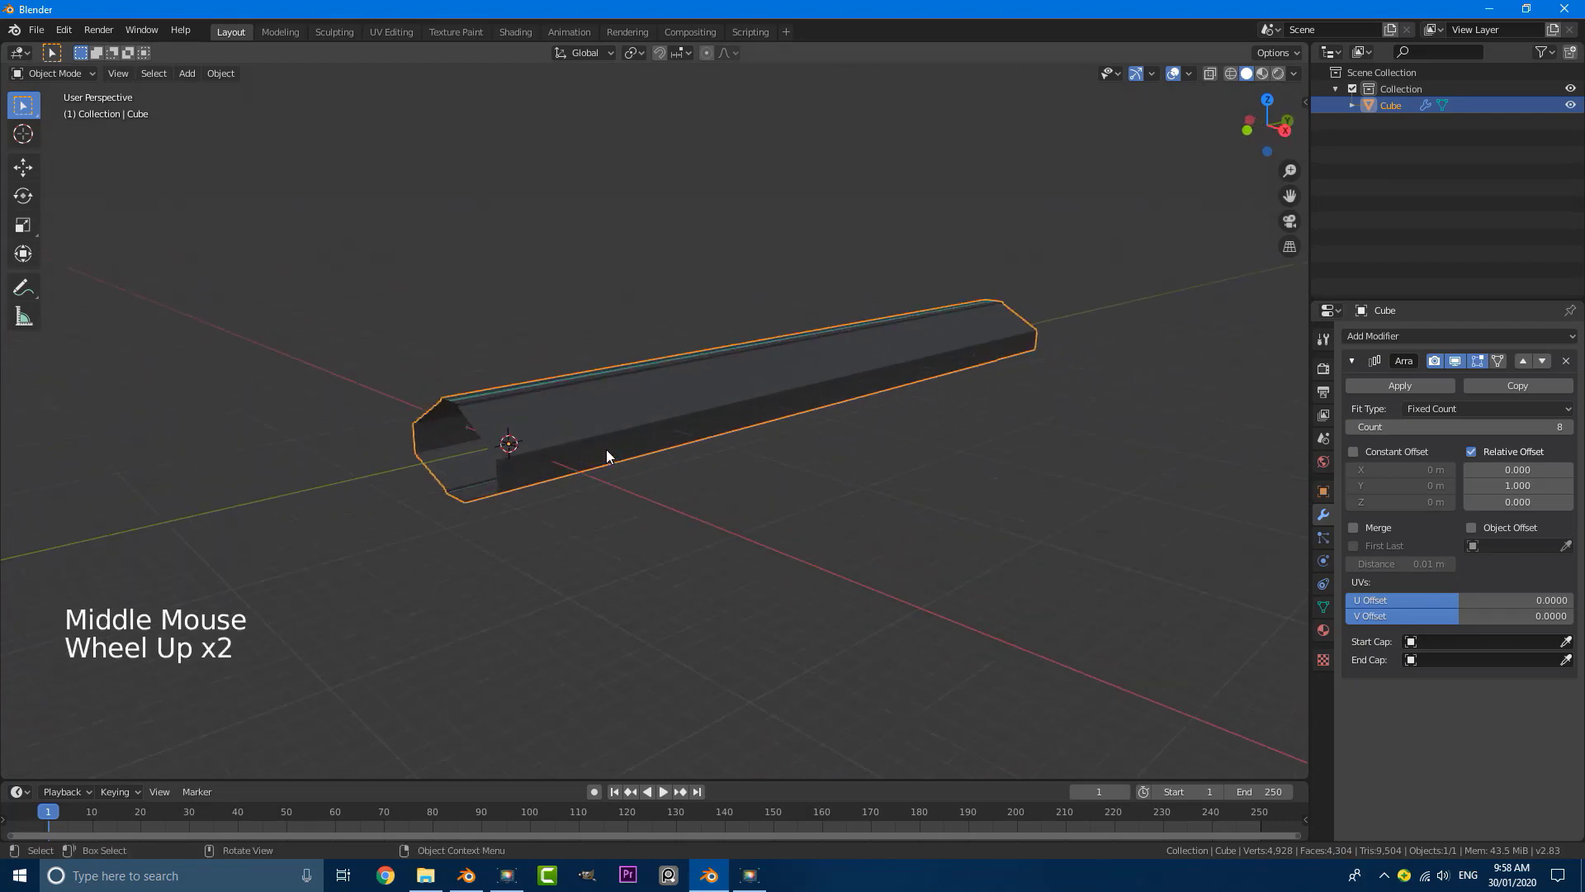
# Step: In wireframe front view, deselect the tunnel and add a camera at the world origin facing down the tunnel
pyautogui.press('KP_1')
pyautogui.scroll(4, 606, 450)
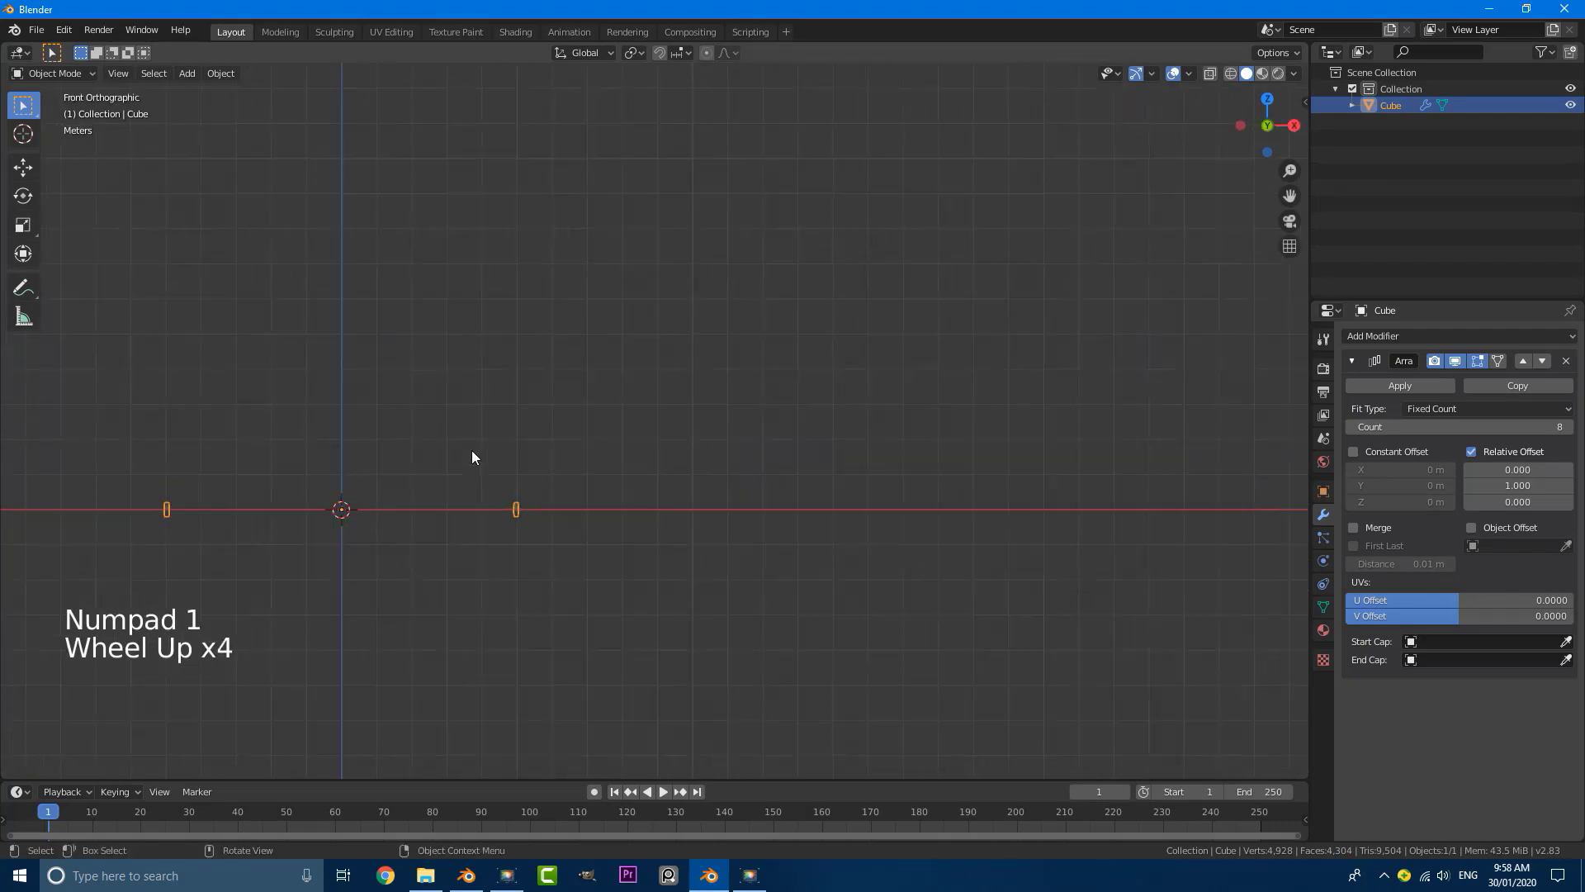
pyautogui.keyDown('shift'); pyautogui.moveTo(472, 457); pyautogui.dragTo(807, 336, button='middle'); pyautogui.keyUp('shift')
pyautogui.press('z')
pyautogui.scroll(4, 672, 363)
pyautogui.hotkey('alt', 'a')
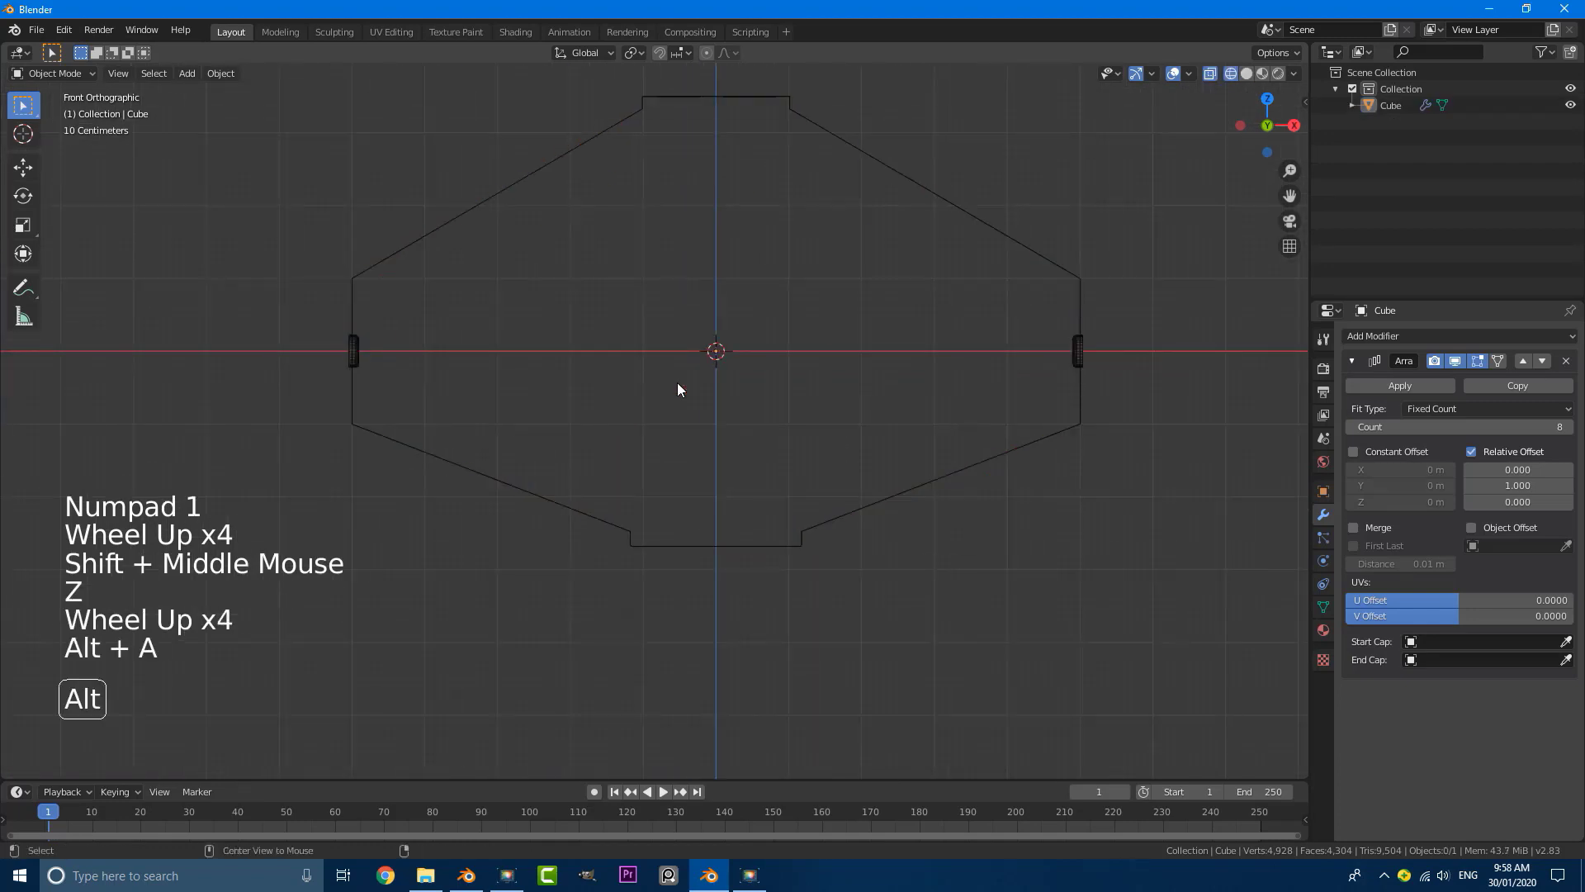
pyautogui.scroll(-2, 594, 373)
pyautogui.scroll(1, 655, 375)
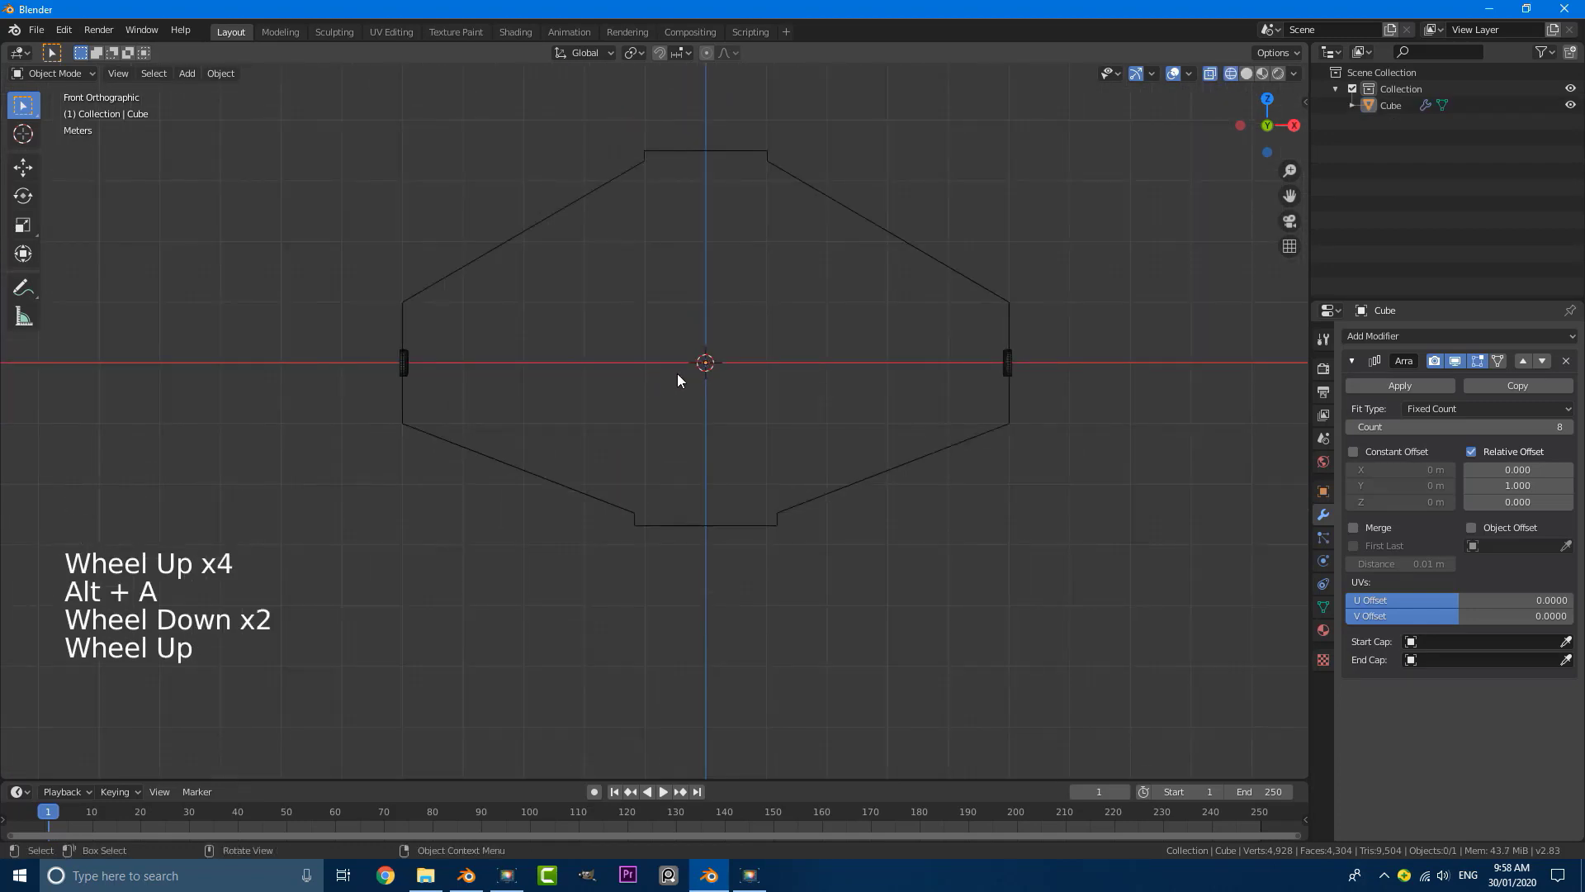
pyautogui.hotkey('shift', 'a')
pyautogui.click(617, 601)
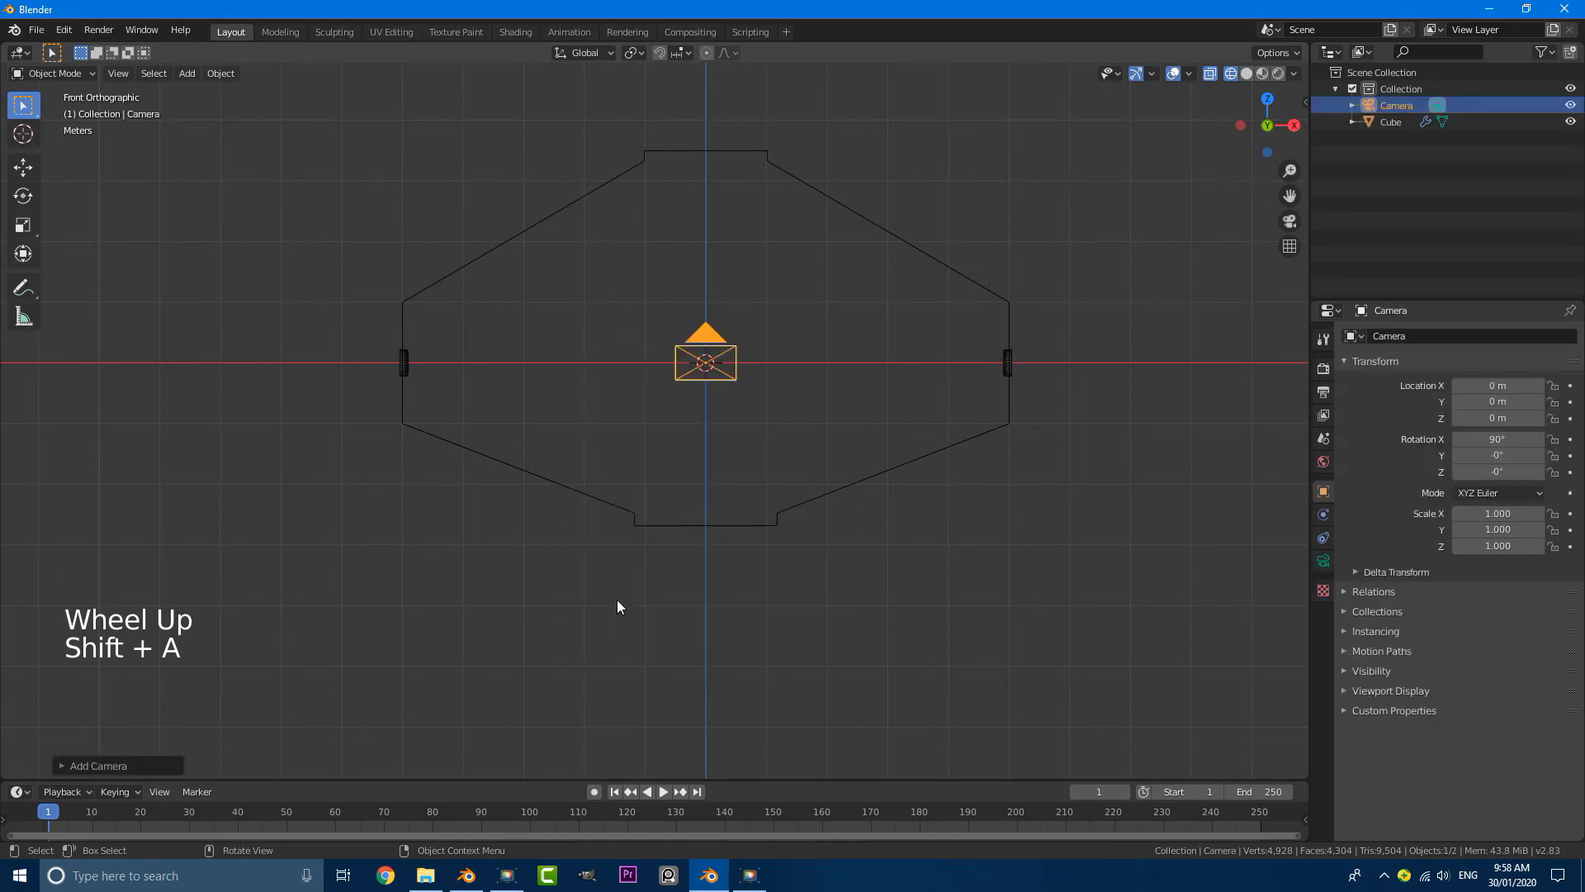
# Step: Move the camera backward about 4.81 m along the Y axis, toward the tunnel's entrance
pyautogui.moveTo(795, 357); pyautogui.dragTo(697, 395, button='middle')
pyautogui.scroll(-3, 664, 412)
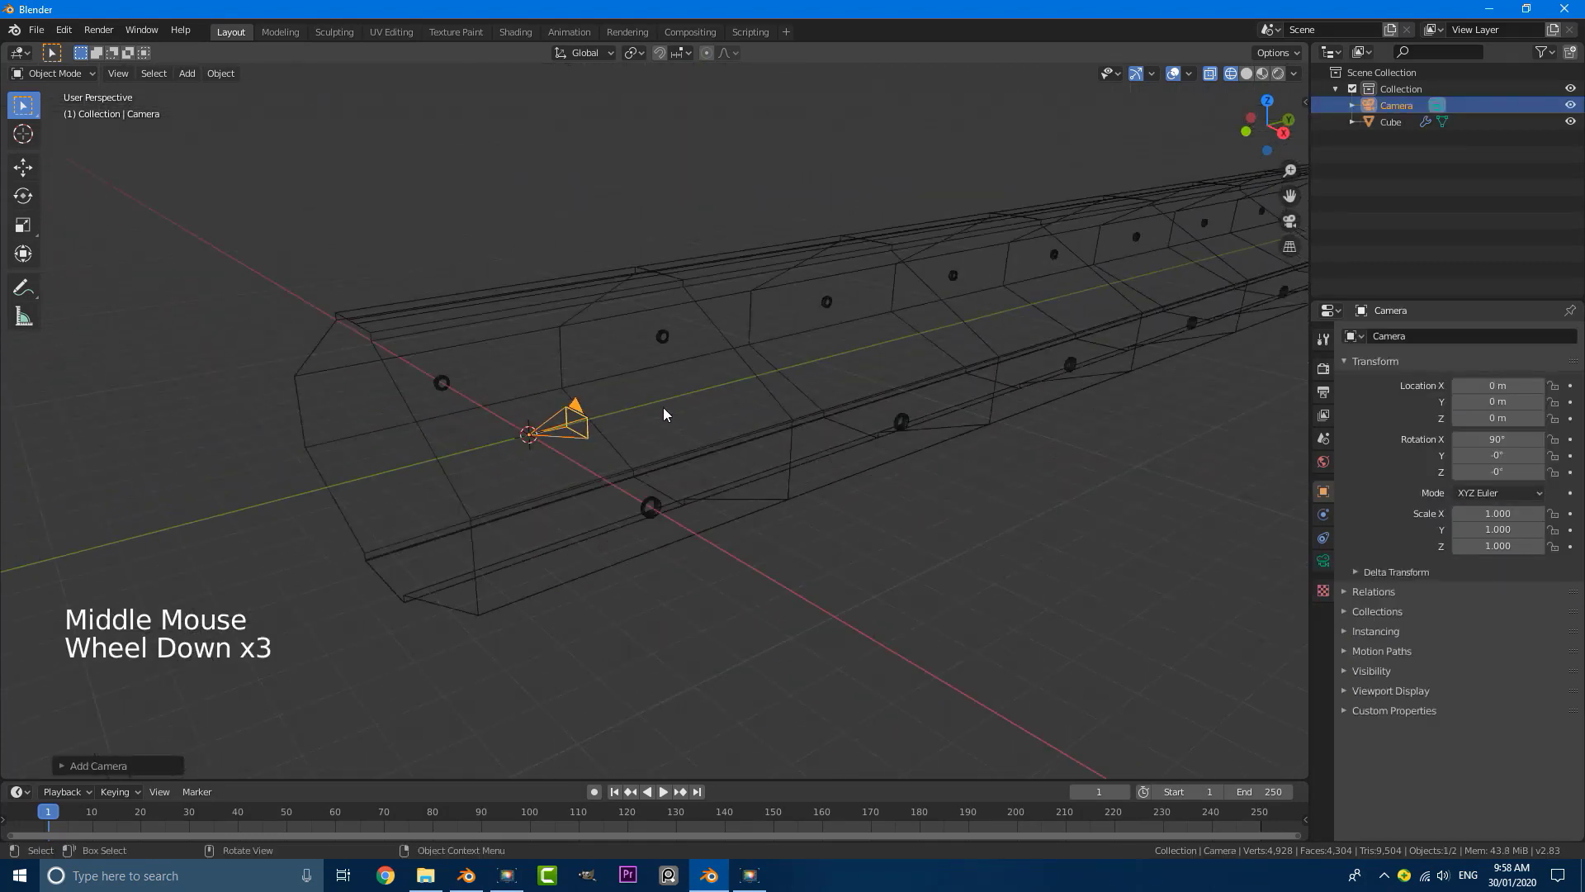
pyautogui.press('g')
pyautogui.press('y')
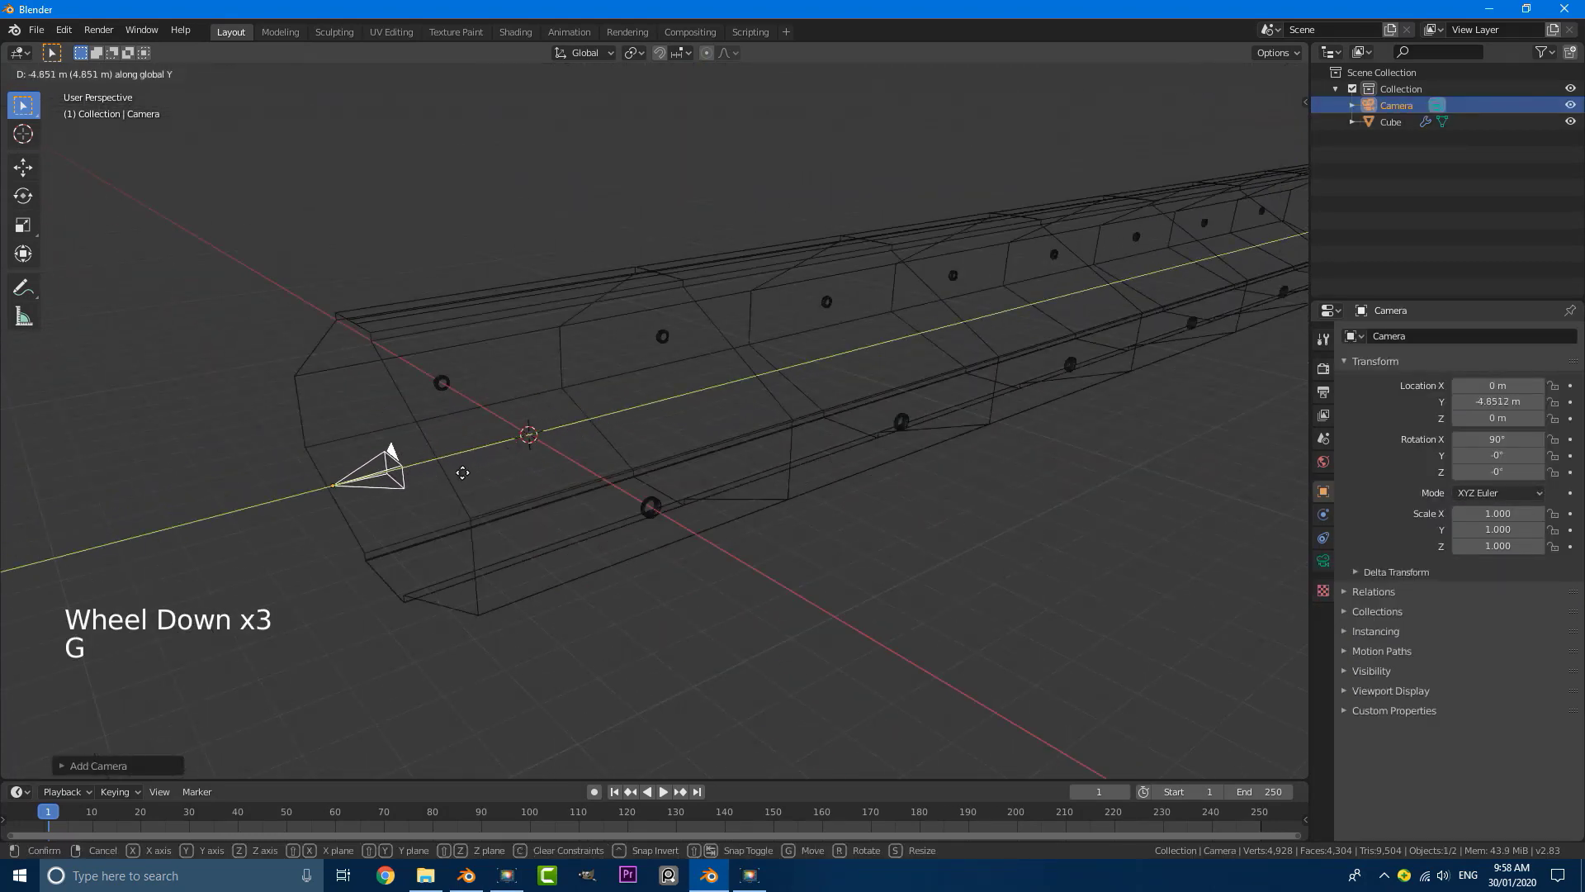
pyautogui.click(487, 479)
# Step: Look down the tunnel through the camera in Solid shading
pyautogui.press('KP_0')
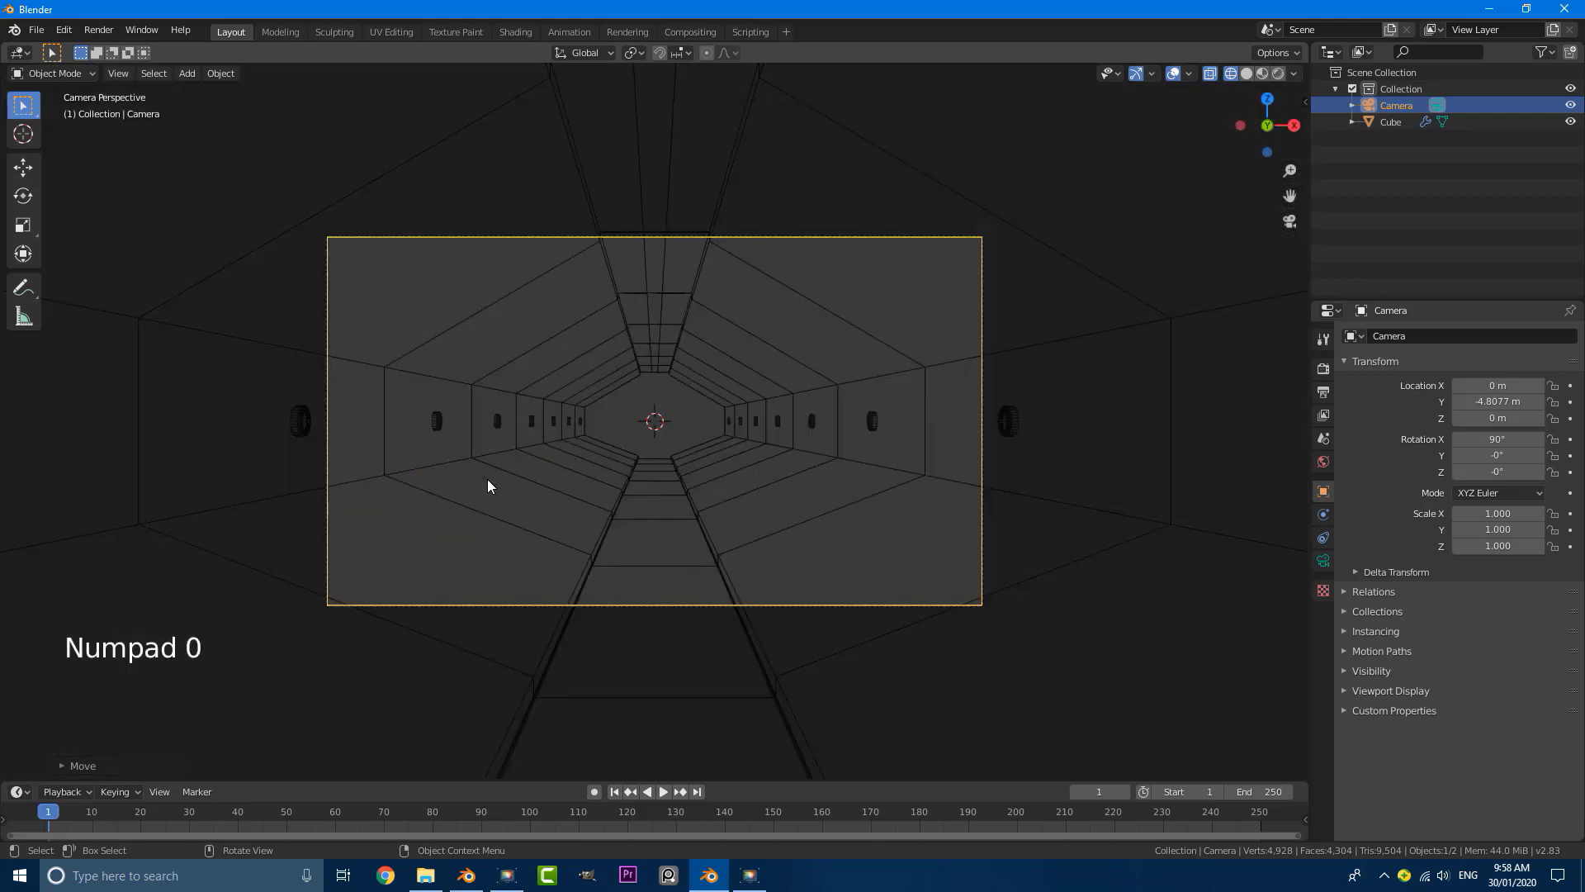
pyautogui.press('z')
pyautogui.scroll(1, 714, 451)
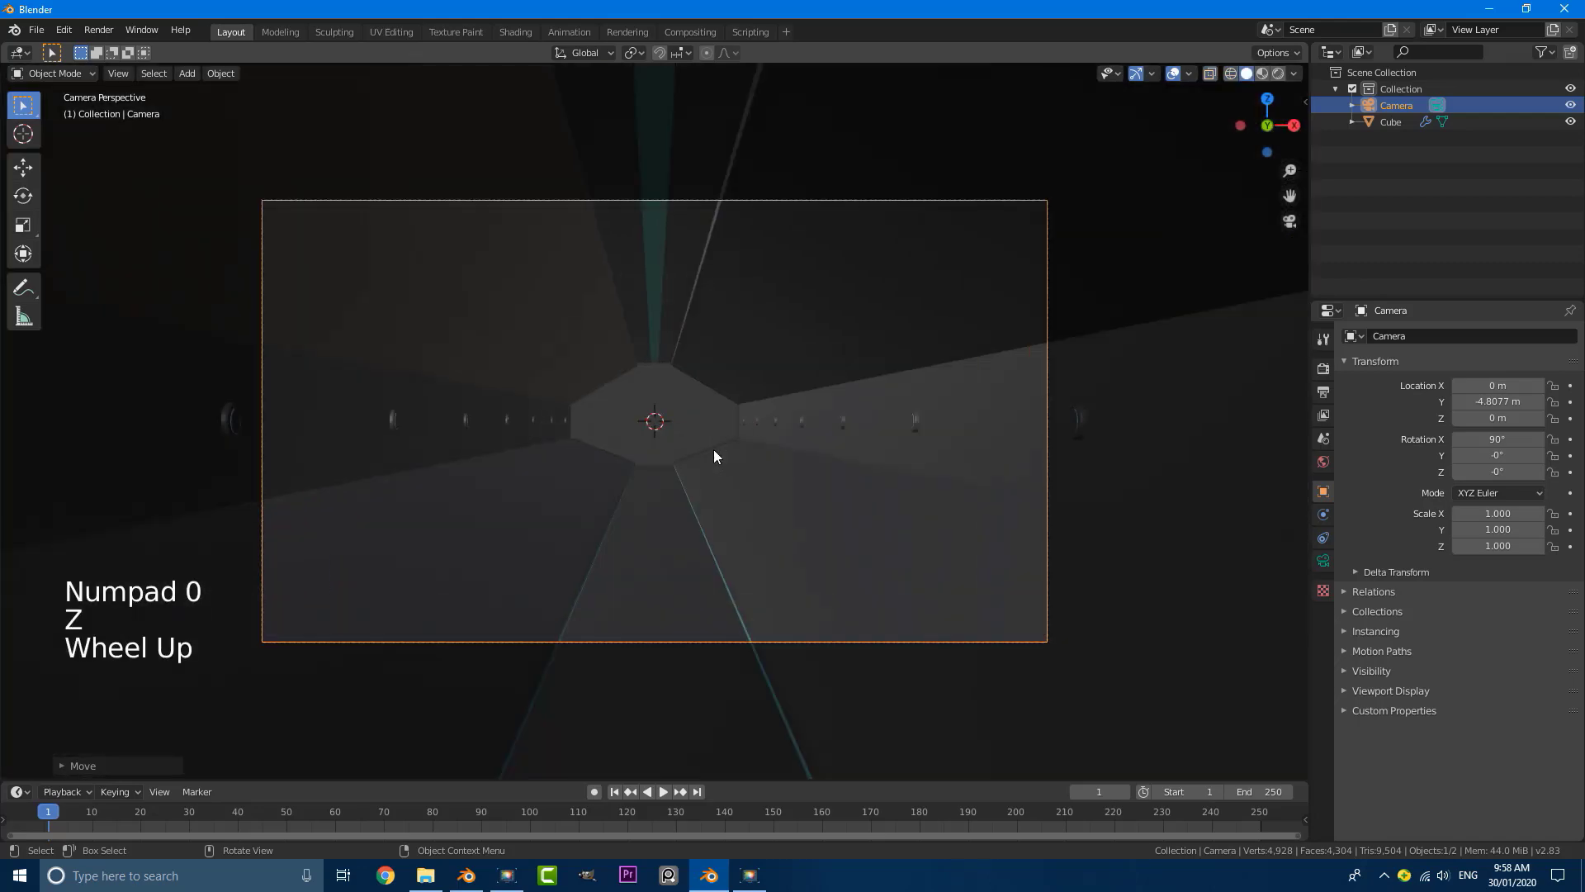
pyautogui.scroll(2, 610, 455)
pyautogui.scroll(-1, 528, 459)
pyautogui.scroll(-2, 578, 454)
pyautogui.scroll(2, 685, 445)
pyautogui.keyDown('shift'); pyautogui.moveTo(690, 446); pyautogui.dragTo(683, 417, button='middle'); pyautogui.keyUp('shift')
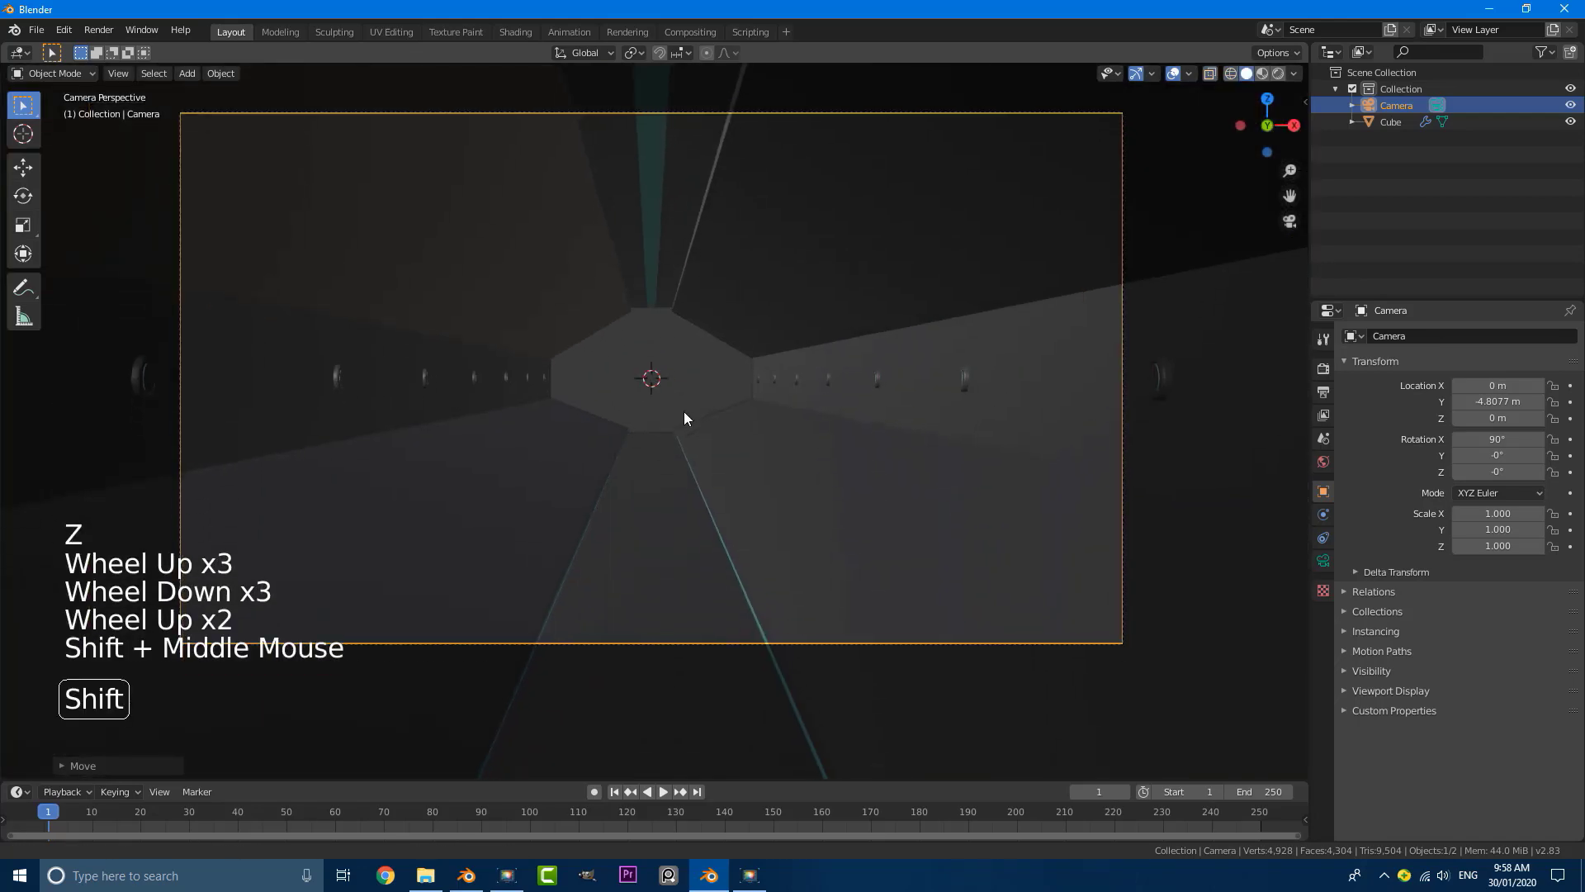
# Step: Select the tunnel and put it in Edit Mode, with the ceiling at the entrance in view
pyautogui.click(676, 270)
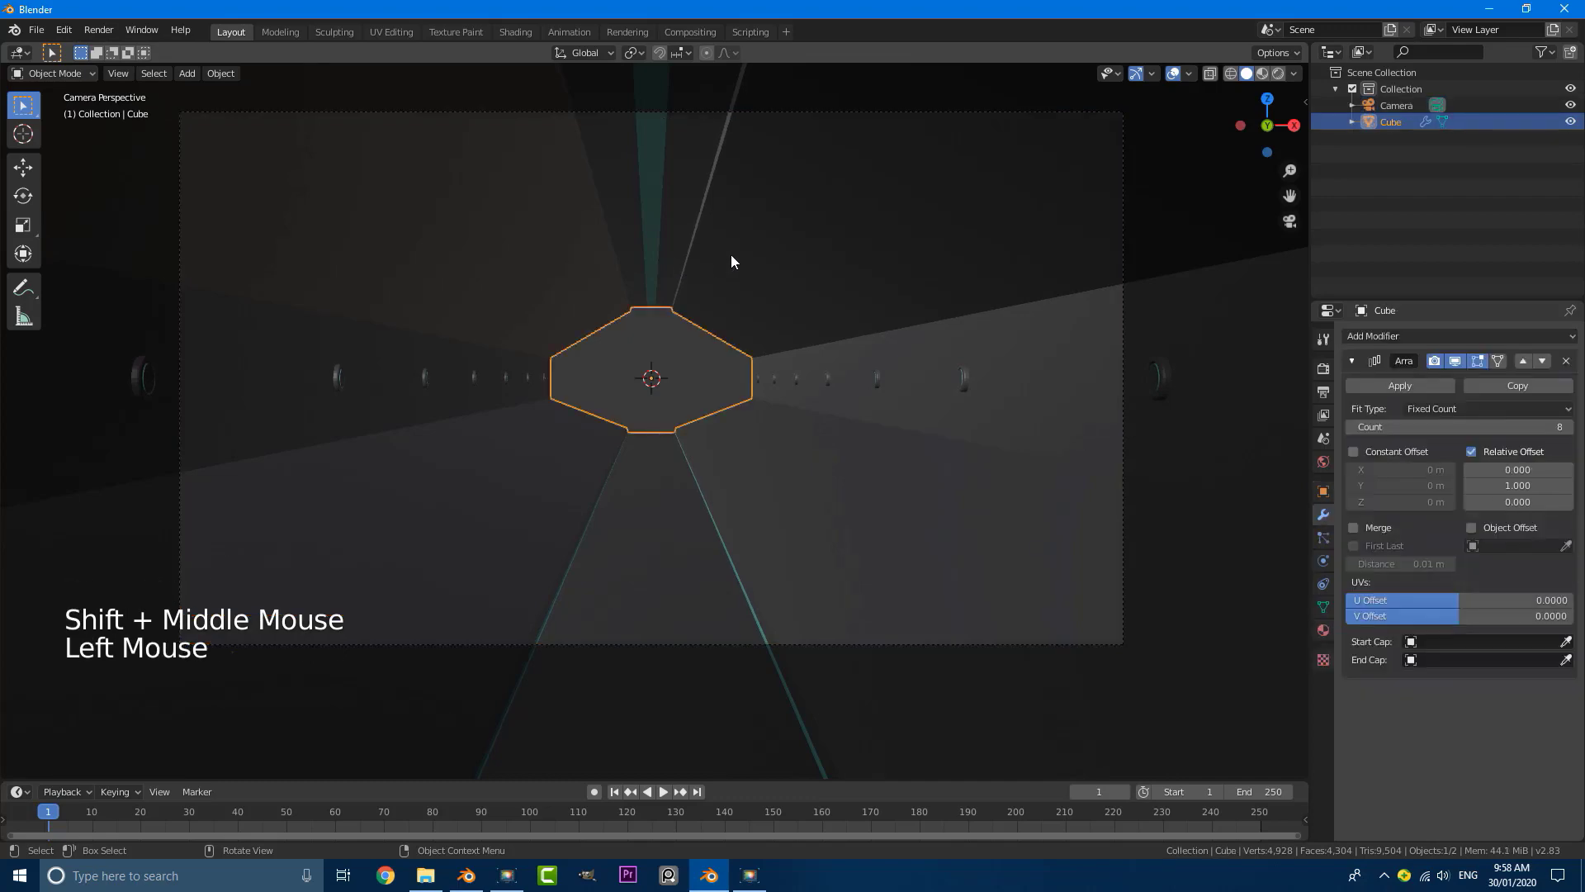
pyautogui.press('Tab')
pyautogui.scroll(-6, 710, 281)
pyautogui.scroll(-5, 743, 330)
pyautogui.moveTo(710, 281); pyautogui.dragTo(896, 470, button='middle')
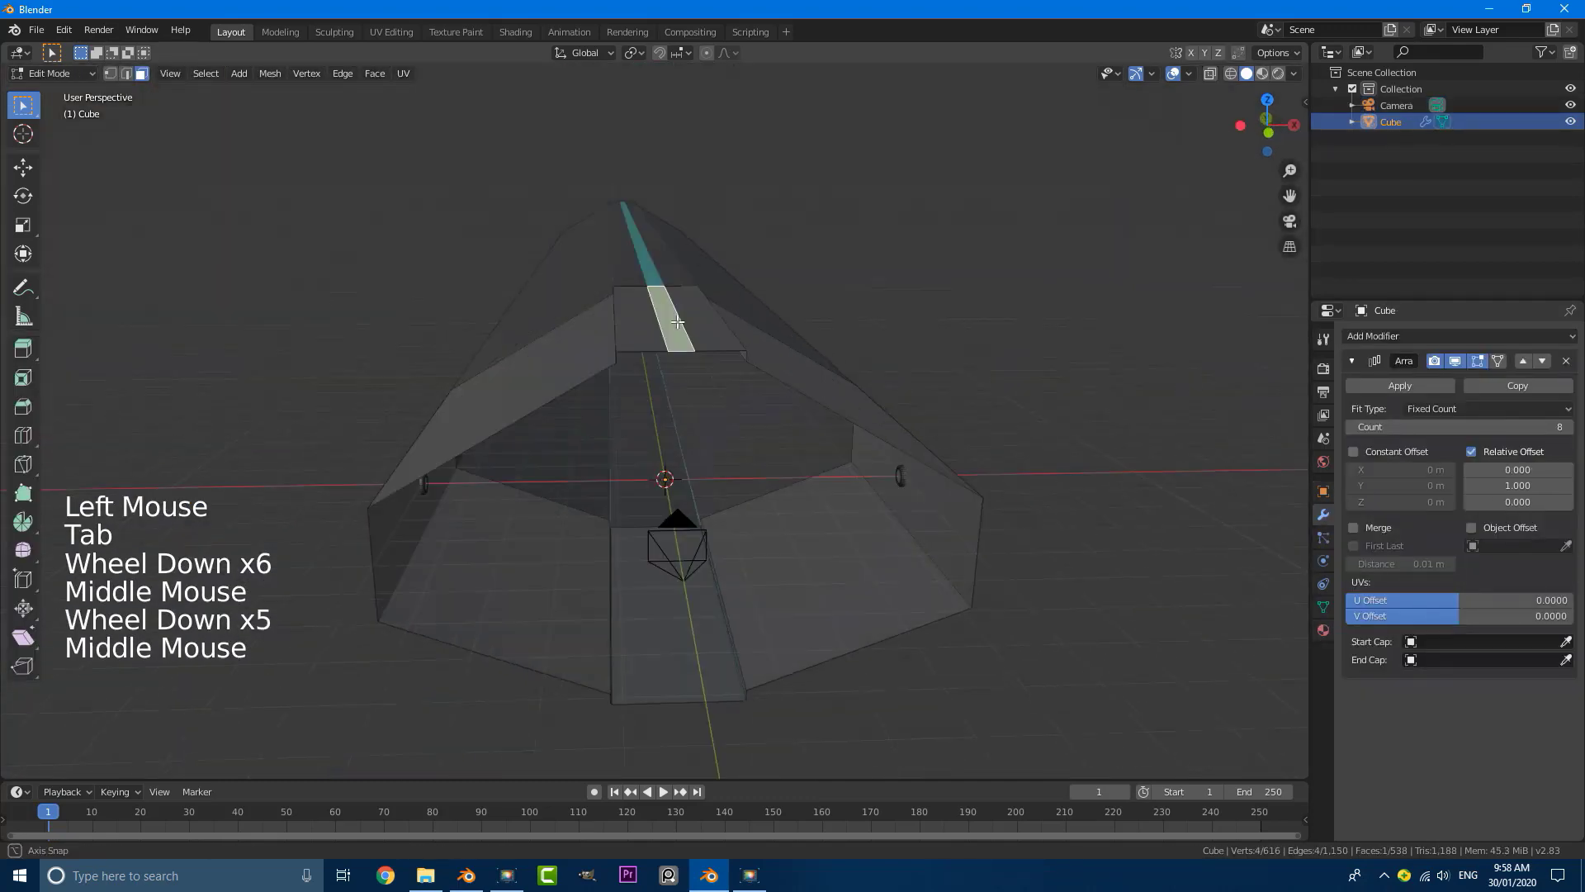
pyautogui.scroll(1, 726, 354)
# Step: Grow the selection twice from the central glowing ceiling strip to cover the whole raised ceiling channel and its side faces
pyautogui.keyDown('shift'); pyautogui.click(740, 347); pyautogui.keyUp('shift')
pyautogui.keyDown('shift'); pyautogui.click(741, 346); pyautogui.keyUp('shift')
pyautogui.keyDown('shift'); pyautogui.click(740, 347); pyautogui.keyUp('shift')
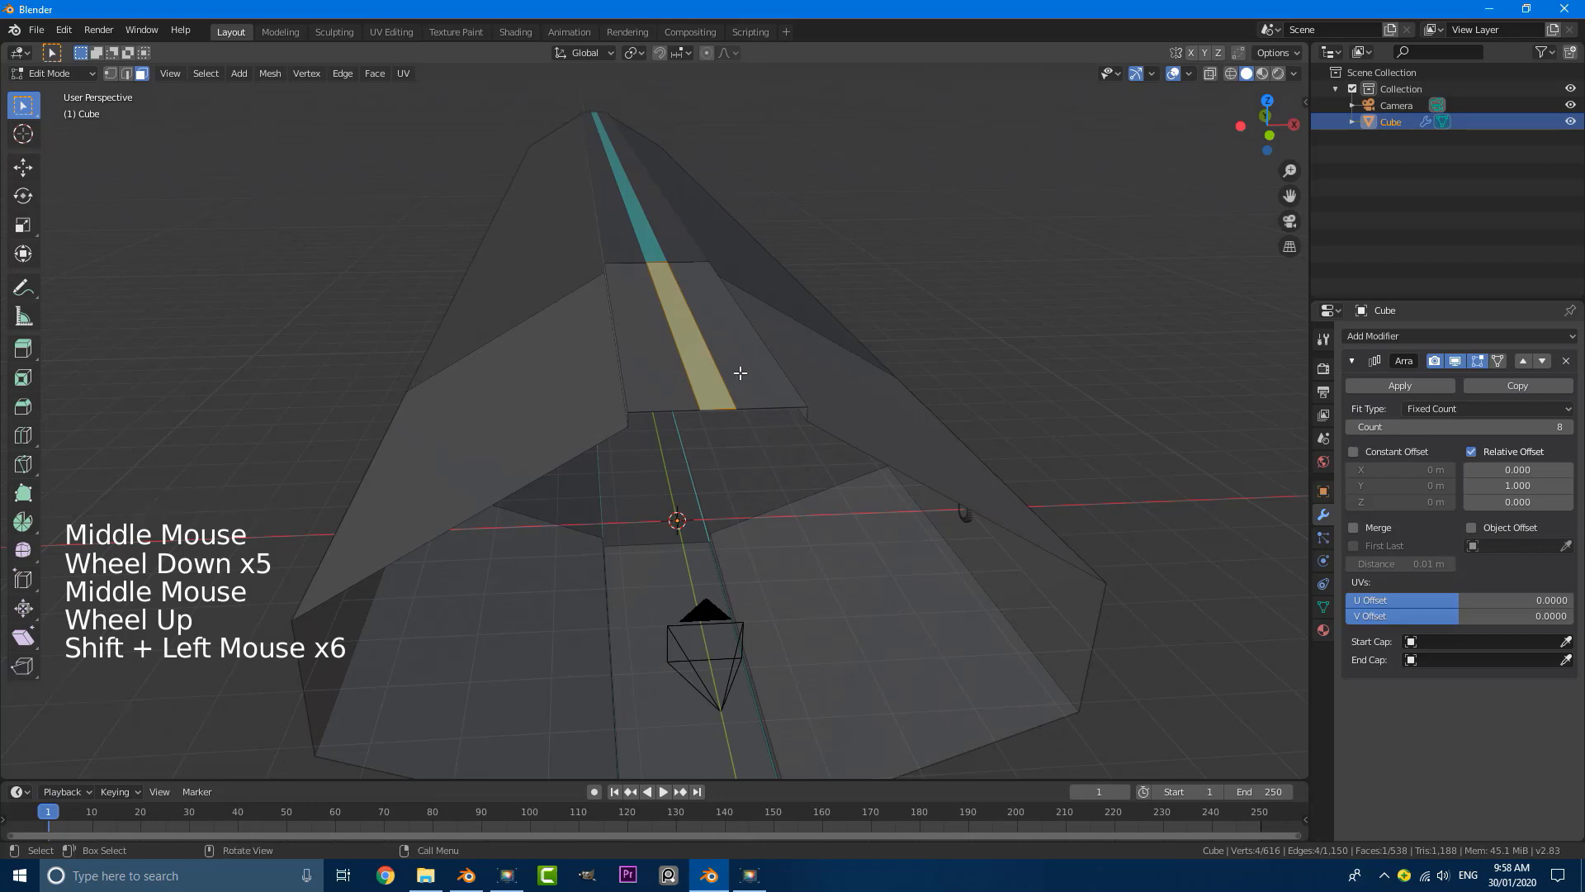
pyautogui.scroll(1, 734, 371)
pyautogui.moveTo(735, 372); pyautogui.dragTo(722, 375, button='middle')
pyautogui.keyDown('shift'); pyautogui.click(620, 349); pyautogui.keyUp('shift')
pyautogui.keyDown('shift'); pyautogui.click(620, 350); pyautogui.keyUp('shift')
pyautogui.keyDown('shift'); pyautogui.click(620, 350); pyautogui.keyUp('shift')
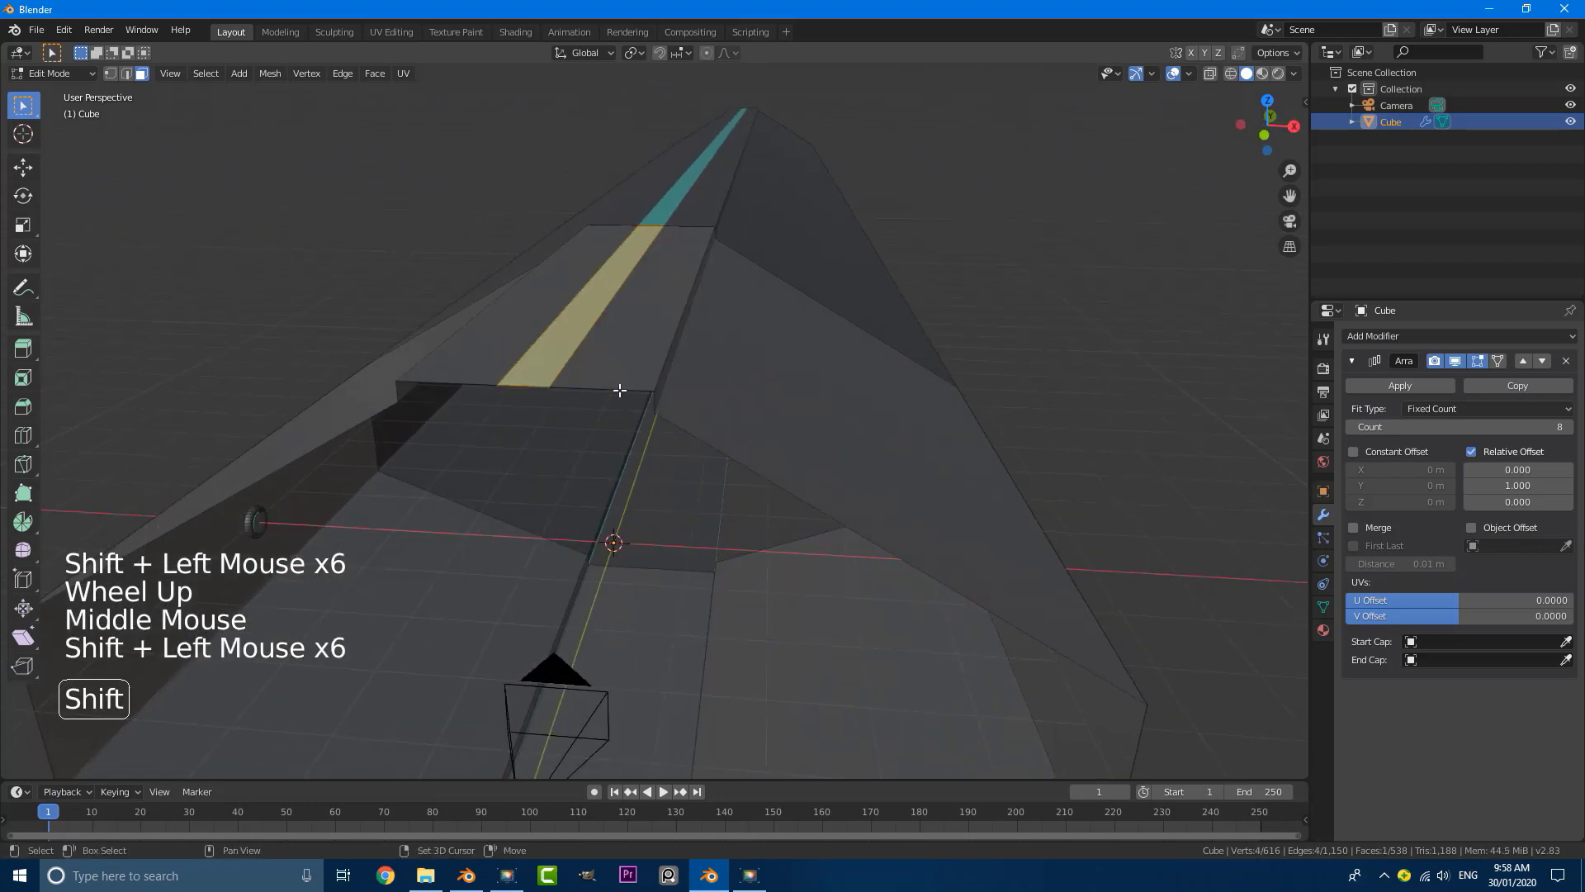
pyautogui.moveTo(620, 390); pyautogui.dragTo(563, 357, button='middle')
pyautogui.press('ctrl+KP_Add')
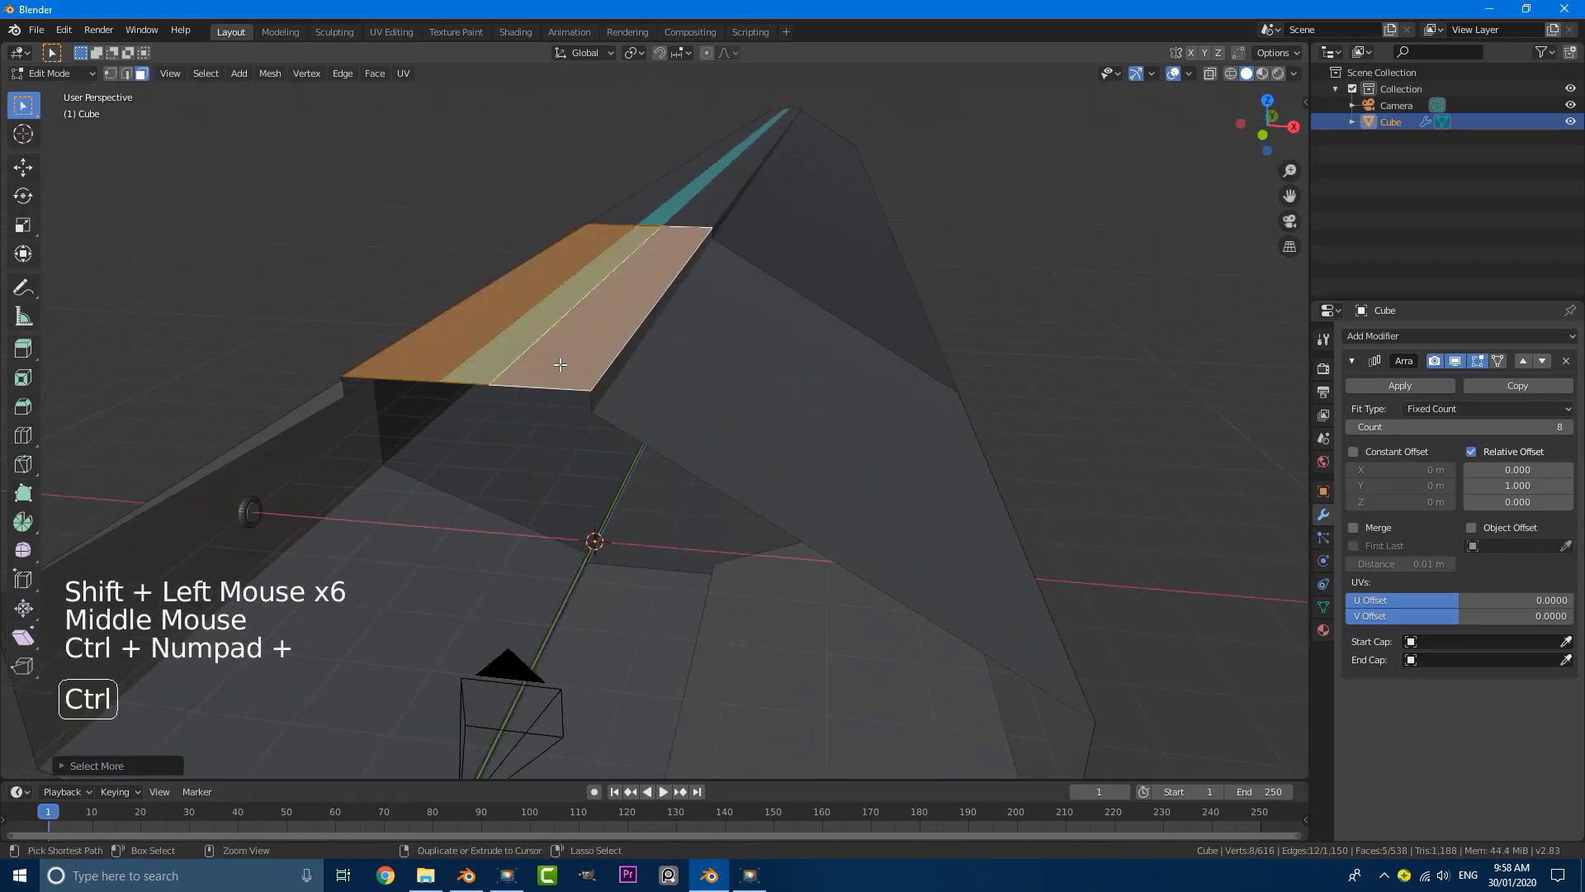
pyautogui.press('ctrl+KP_Add')
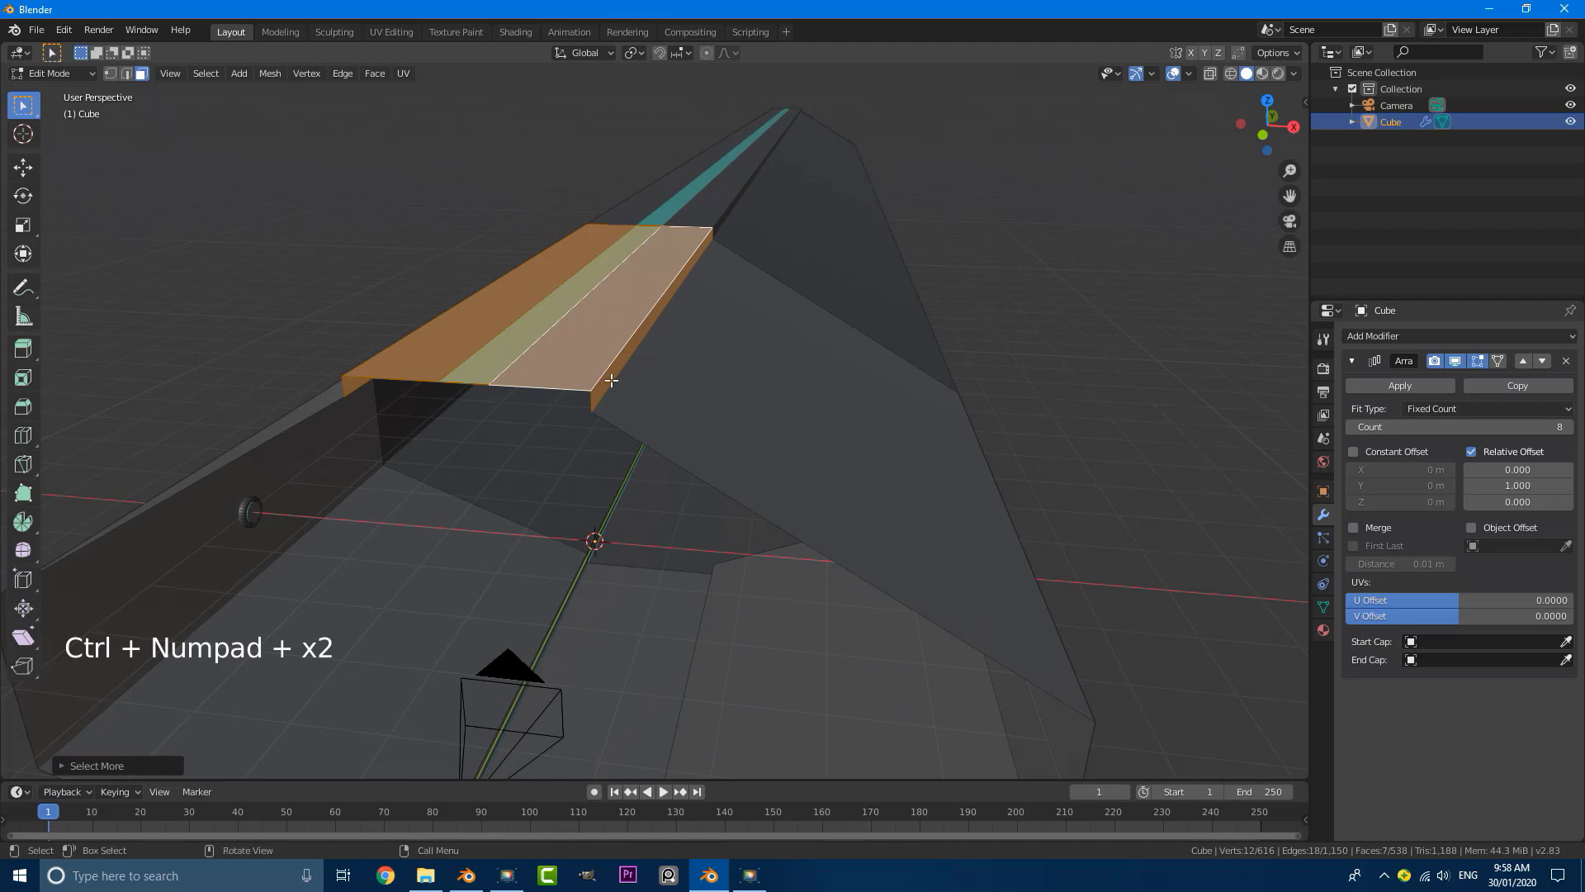
# Step: In camera view, lower the selected ceiling channel about 0.53 m along Z, then return to Object Mode and deselect everything
pyautogui.press('KP_0')
pyautogui.scroll(2, 612, 379)
pyautogui.press('g')
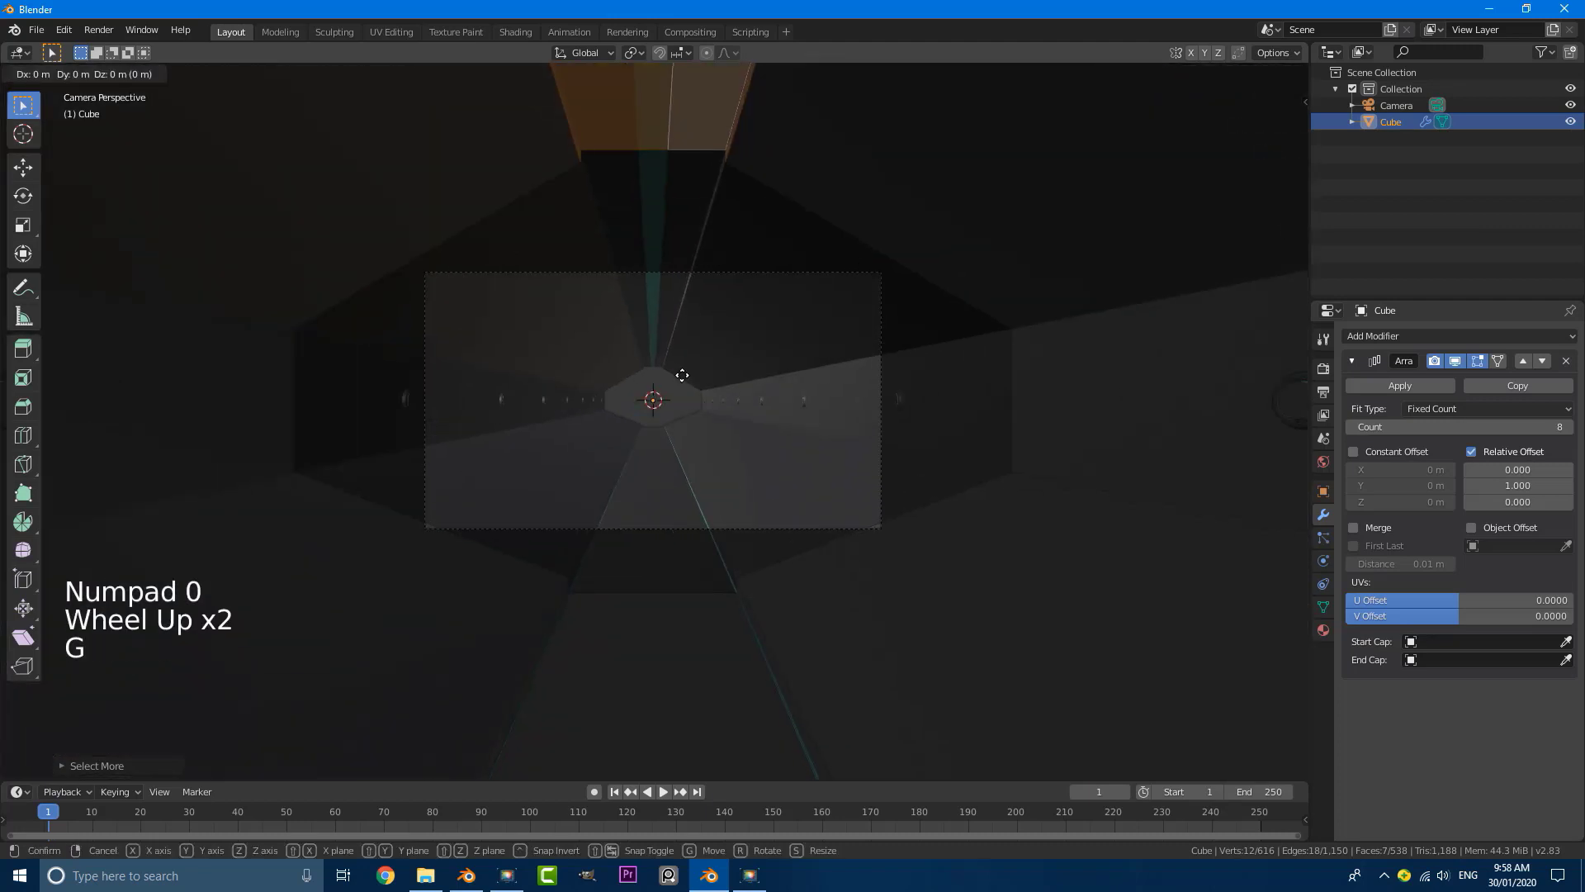
pyautogui.press('z')
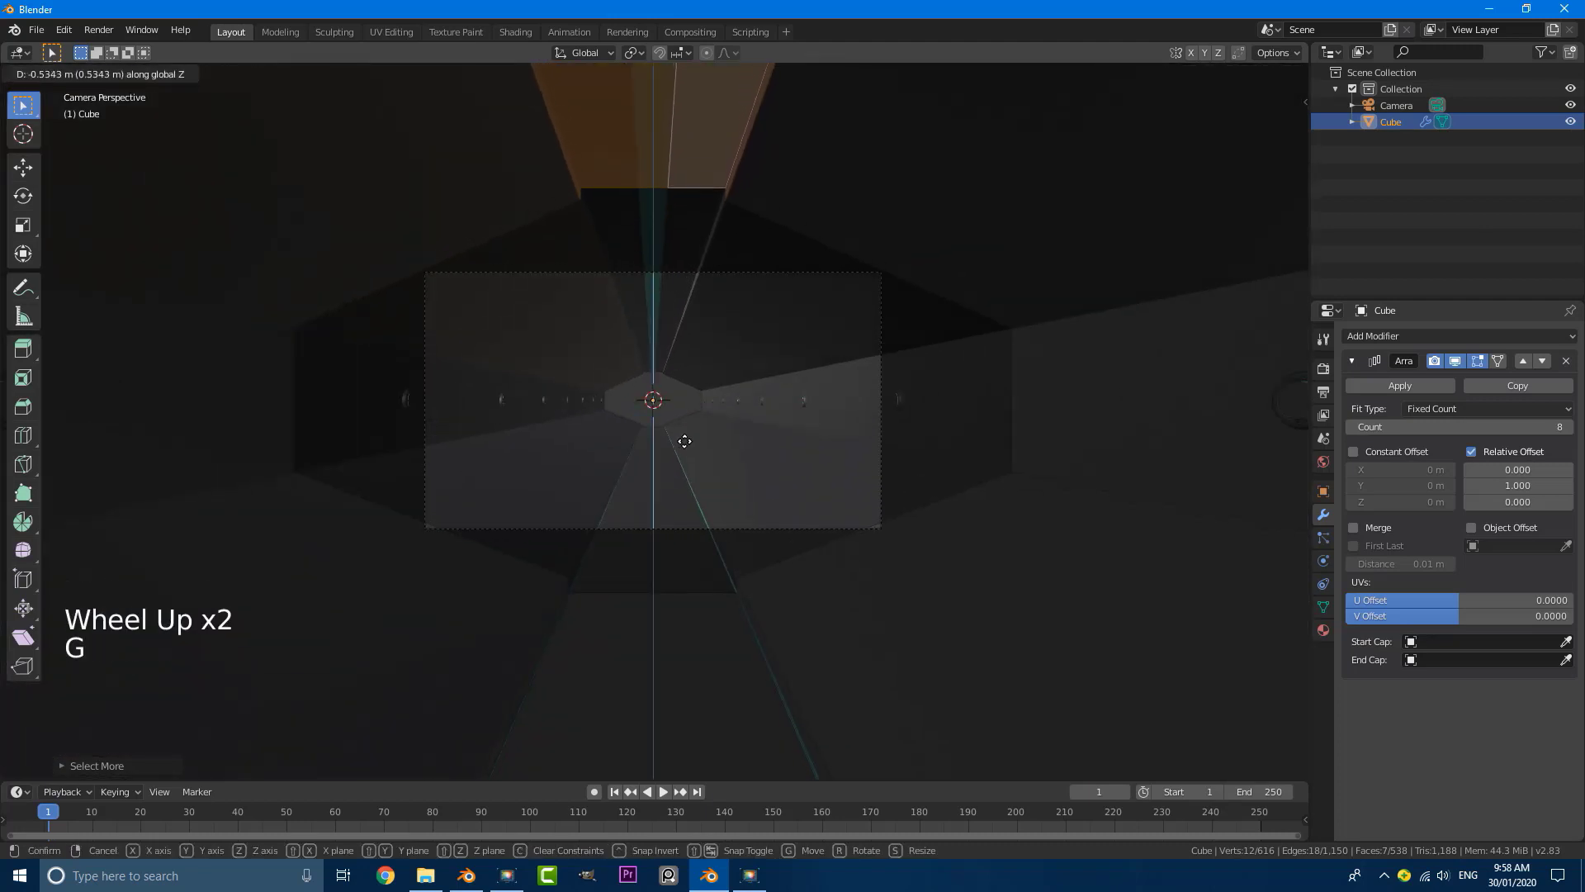
pyautogui.click(684, 441)
pyautogui.scroll(6, 810, 346)
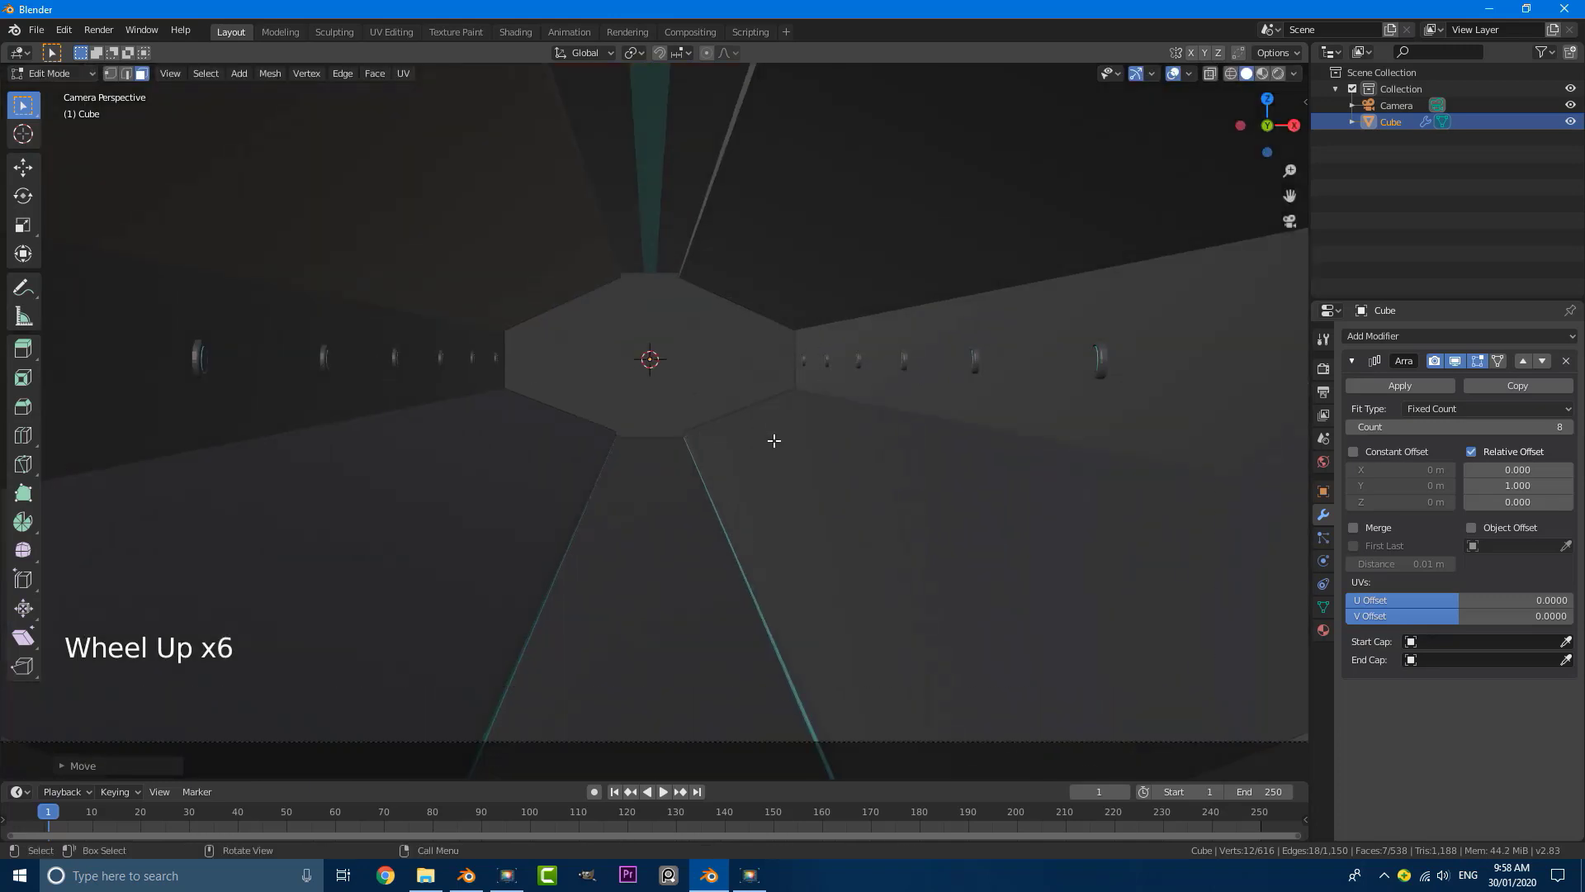
pyautogui.press('Tab')
pyautogui.scroll(-5, 775, 399)
pyautogui.hotkey('alt', 'a')
pyautogui.scroll(2, 709, 360)
pyautogui.scroll(-3, 721, 349)
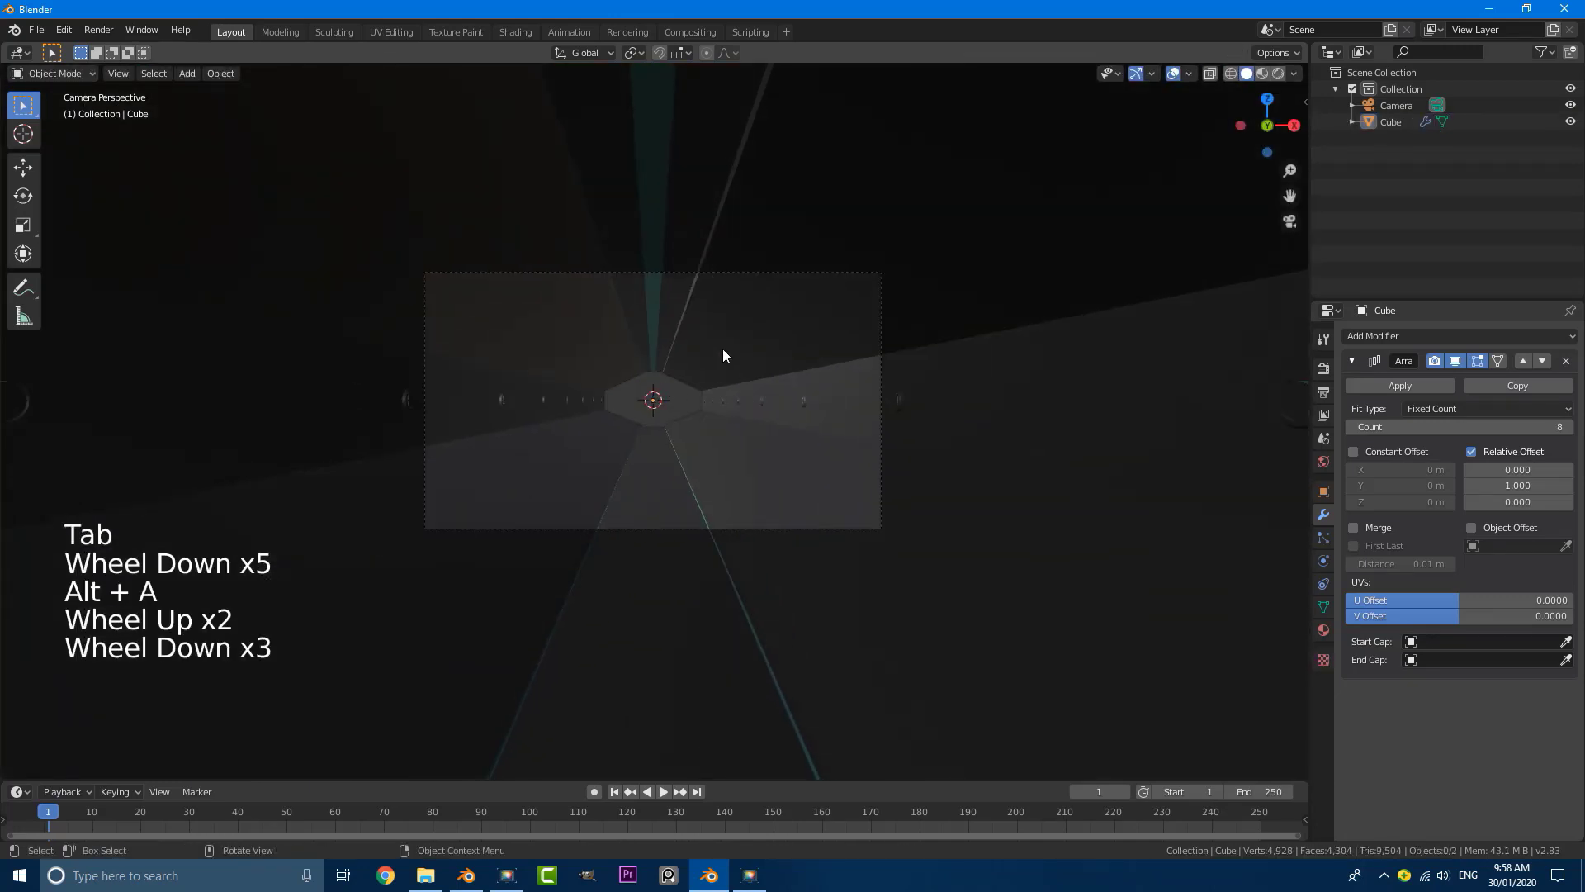
pyautogui.keyDown('shift'); pyautogui.moveTo(596, 419); pyautogui.dragTo(612, 396, button='middle'); pyautogui.keyUp('shift')
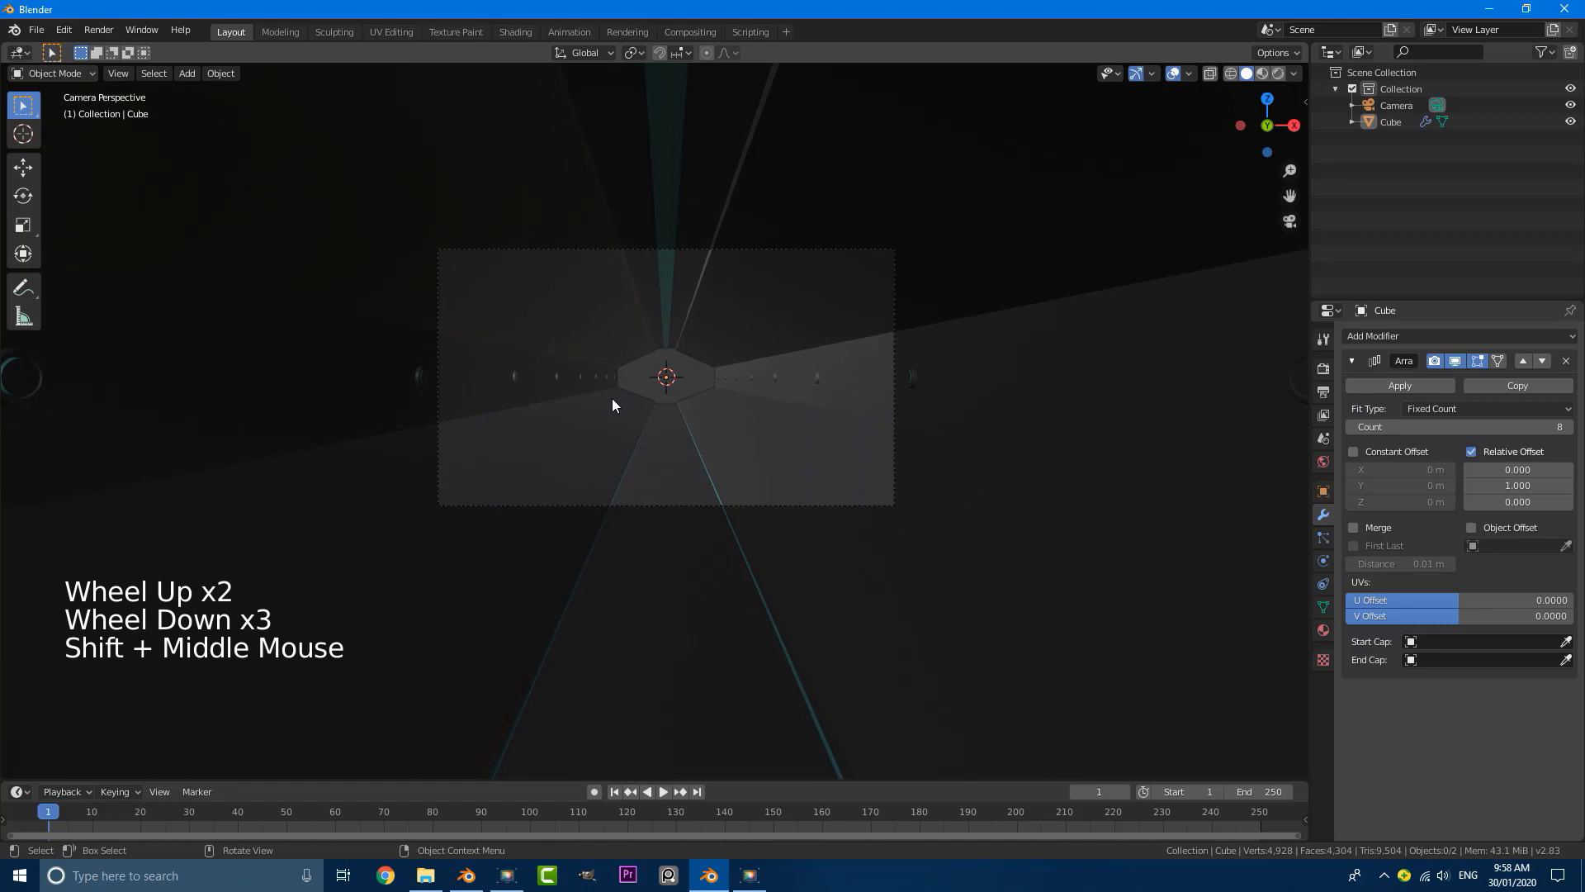
pyautogui.scroll(-1, 702, 393)
pyautogui.scroll(2, 741, 436)
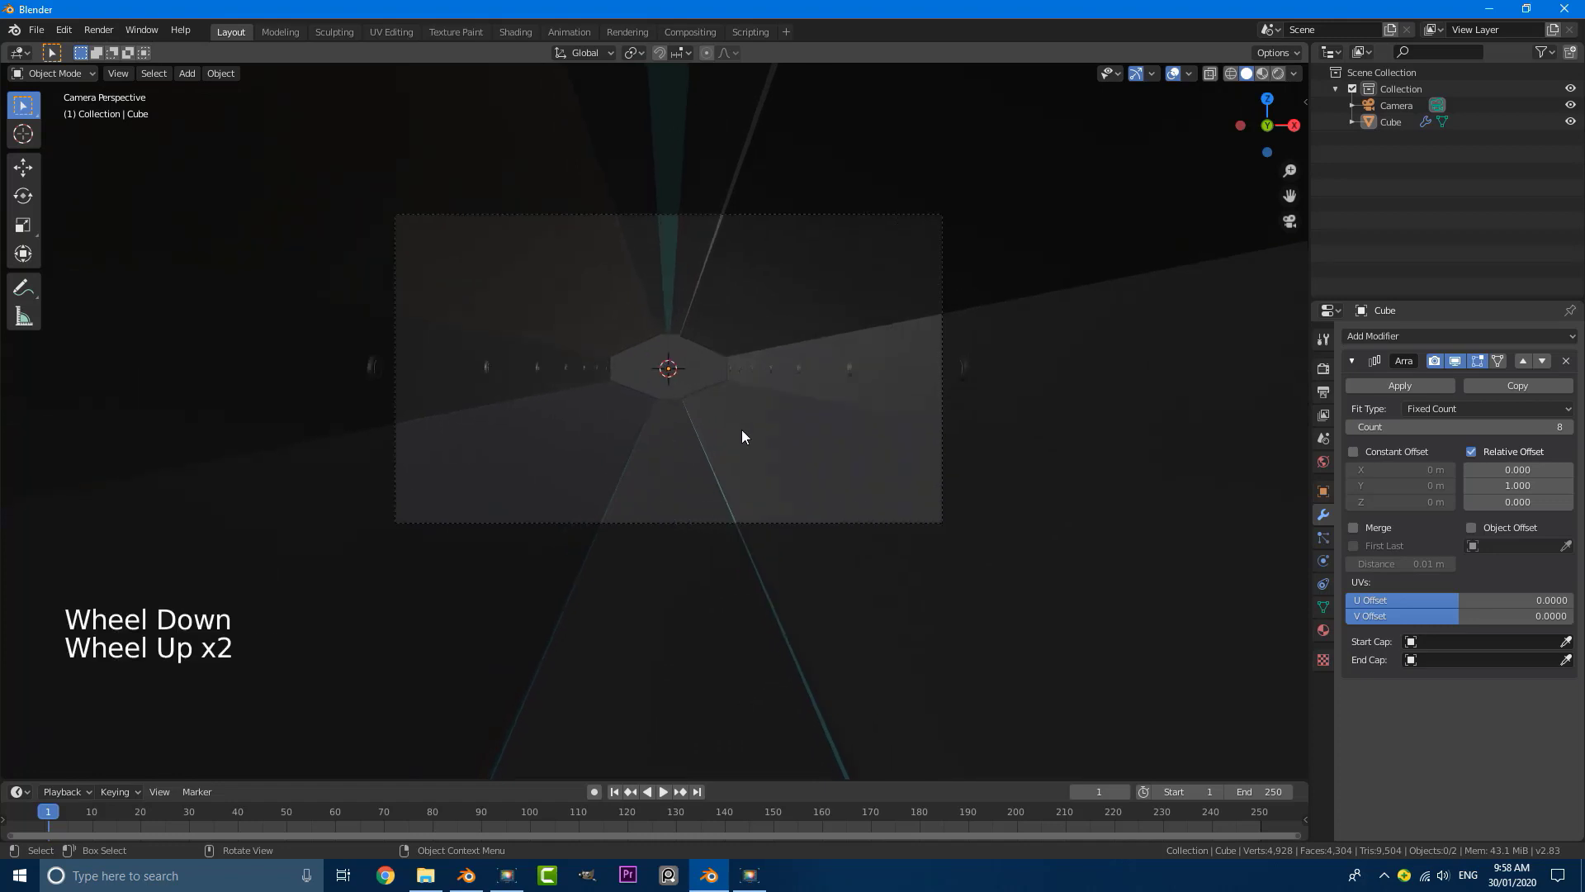
pyautogui.scroll(1, 751, 435)
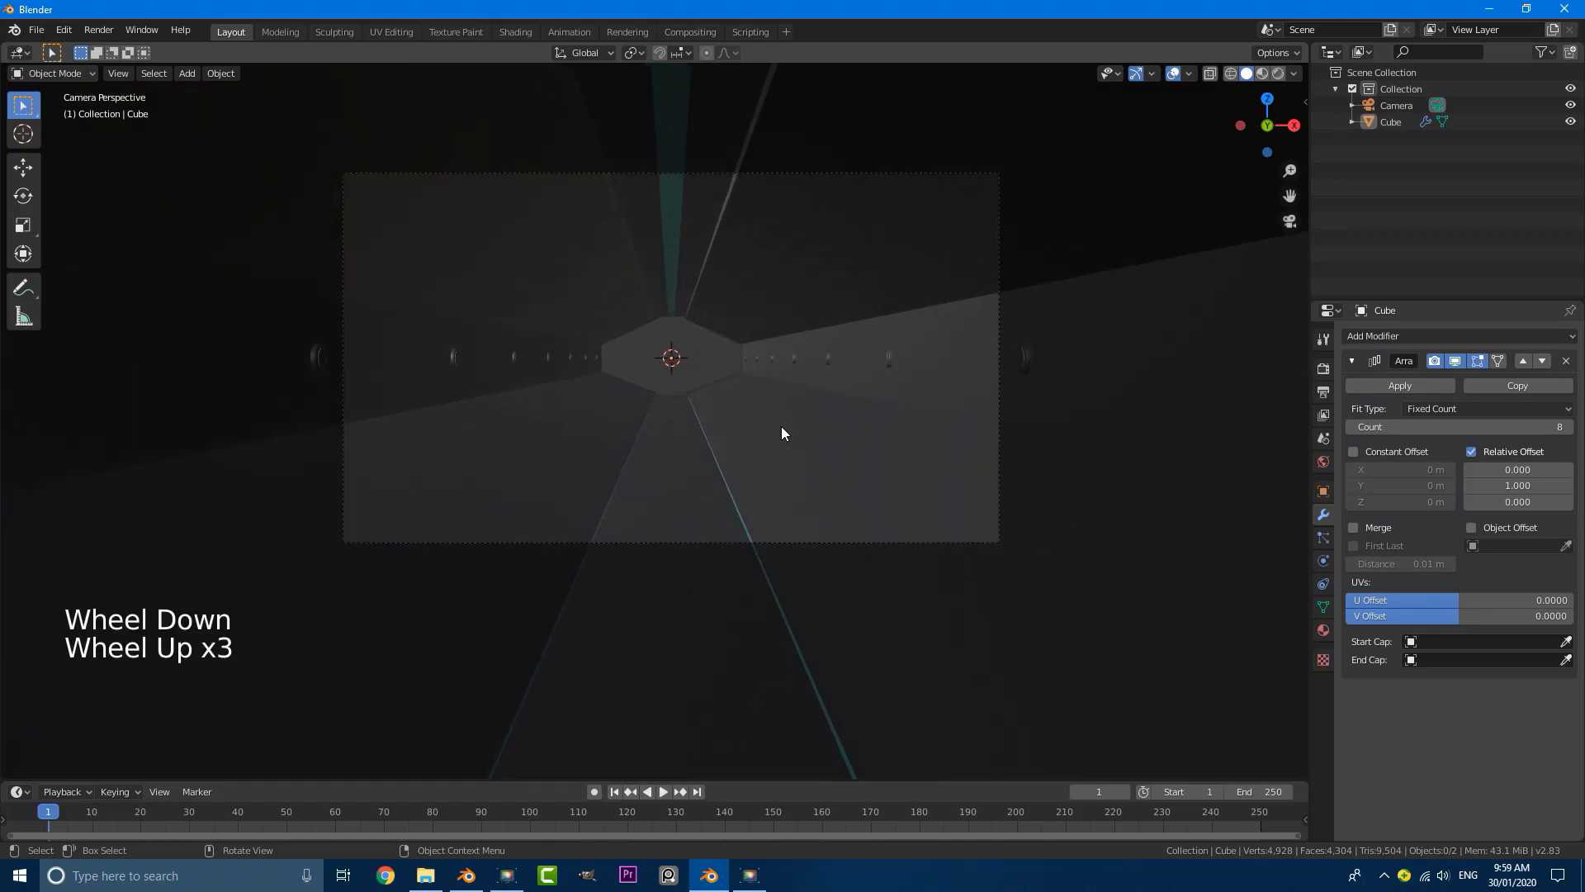
# Step: Put the tunnel back in Edit Mode and select both sloped lower panels beside the floor channel
pyautogui.tripleClick(781, 426)
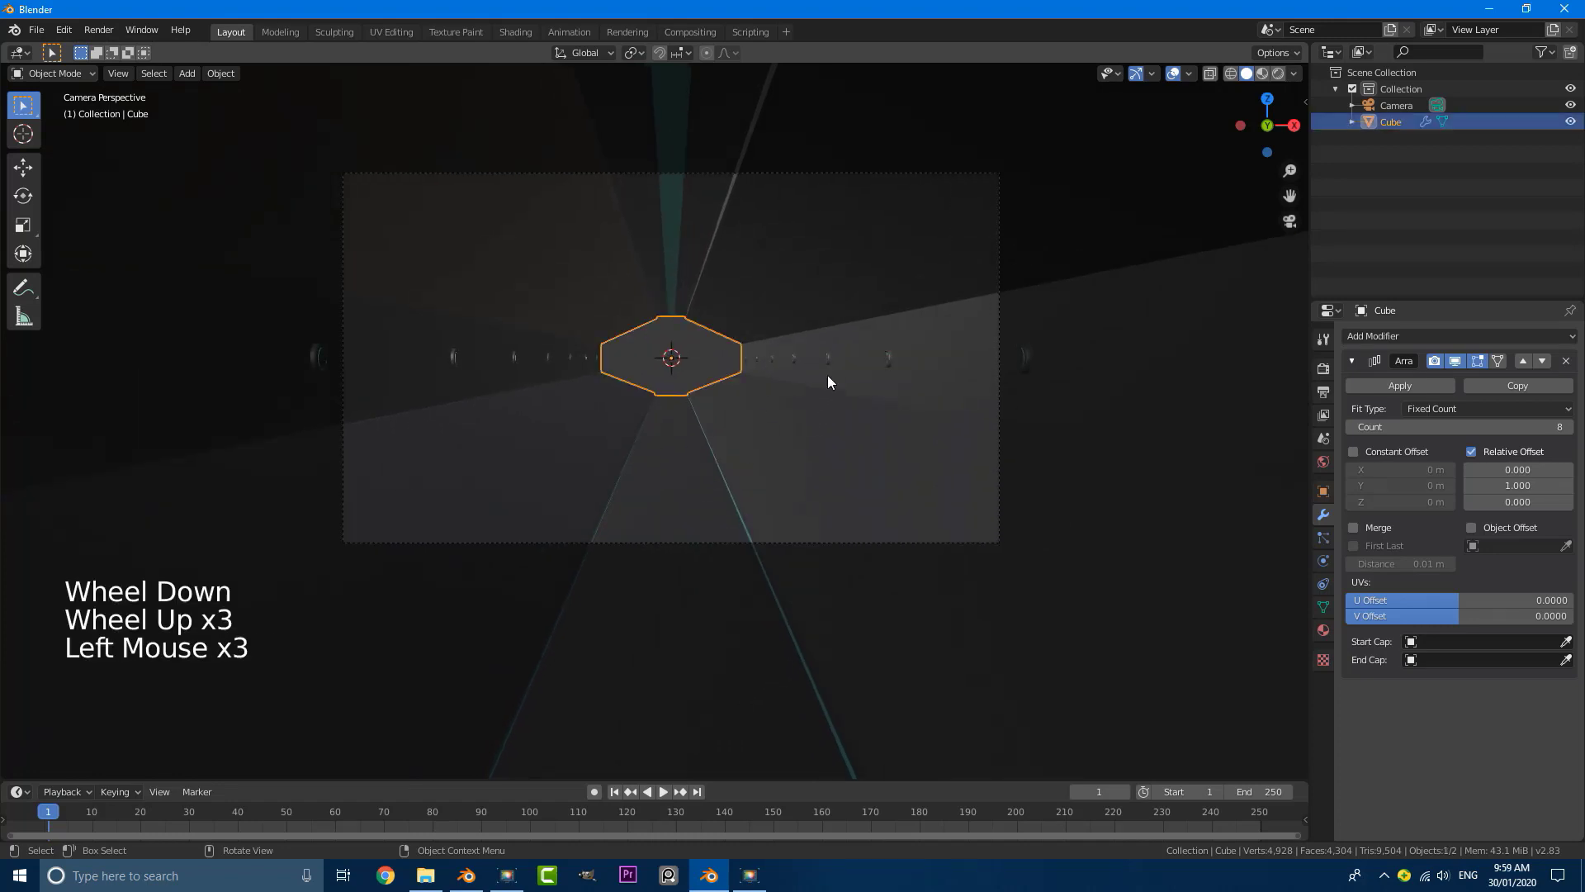
pyautogui.scroll(-5, 828, 375)
pyautogui.moveTo(827, 375); pyautogui.dragTo(657, 423, button='middle')
pyautogui.scroll(-5, 693, 429)
pyautogui.scroll(-3, 683, 429)
pyautogui.scroll(3, 657, 423)
pyautogui.press('Tab')
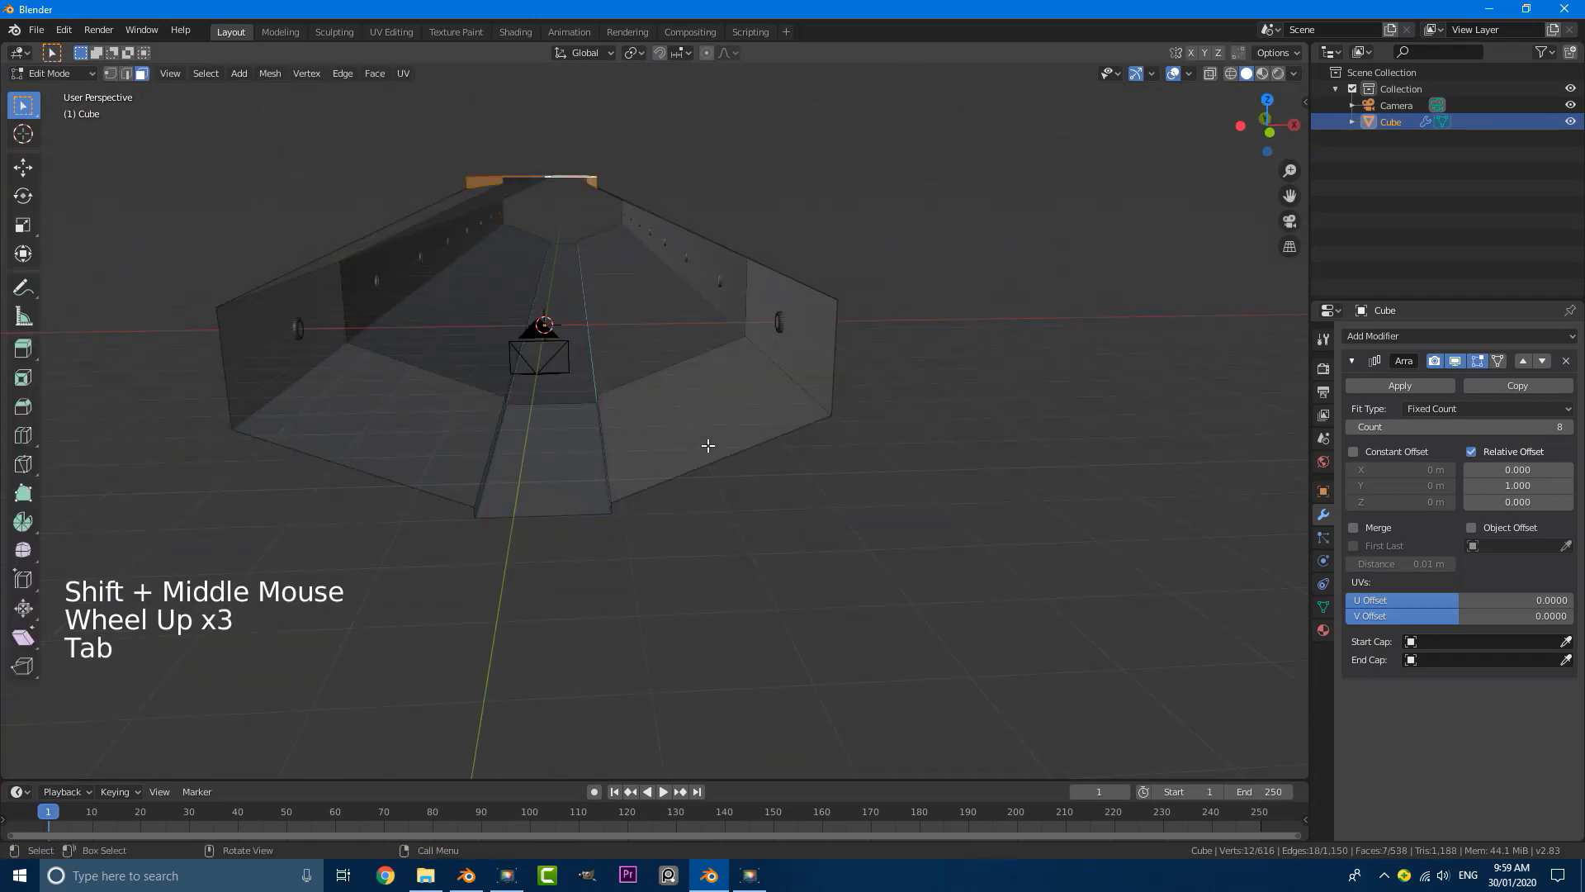
pyautogui.tripleClick(679, 415)
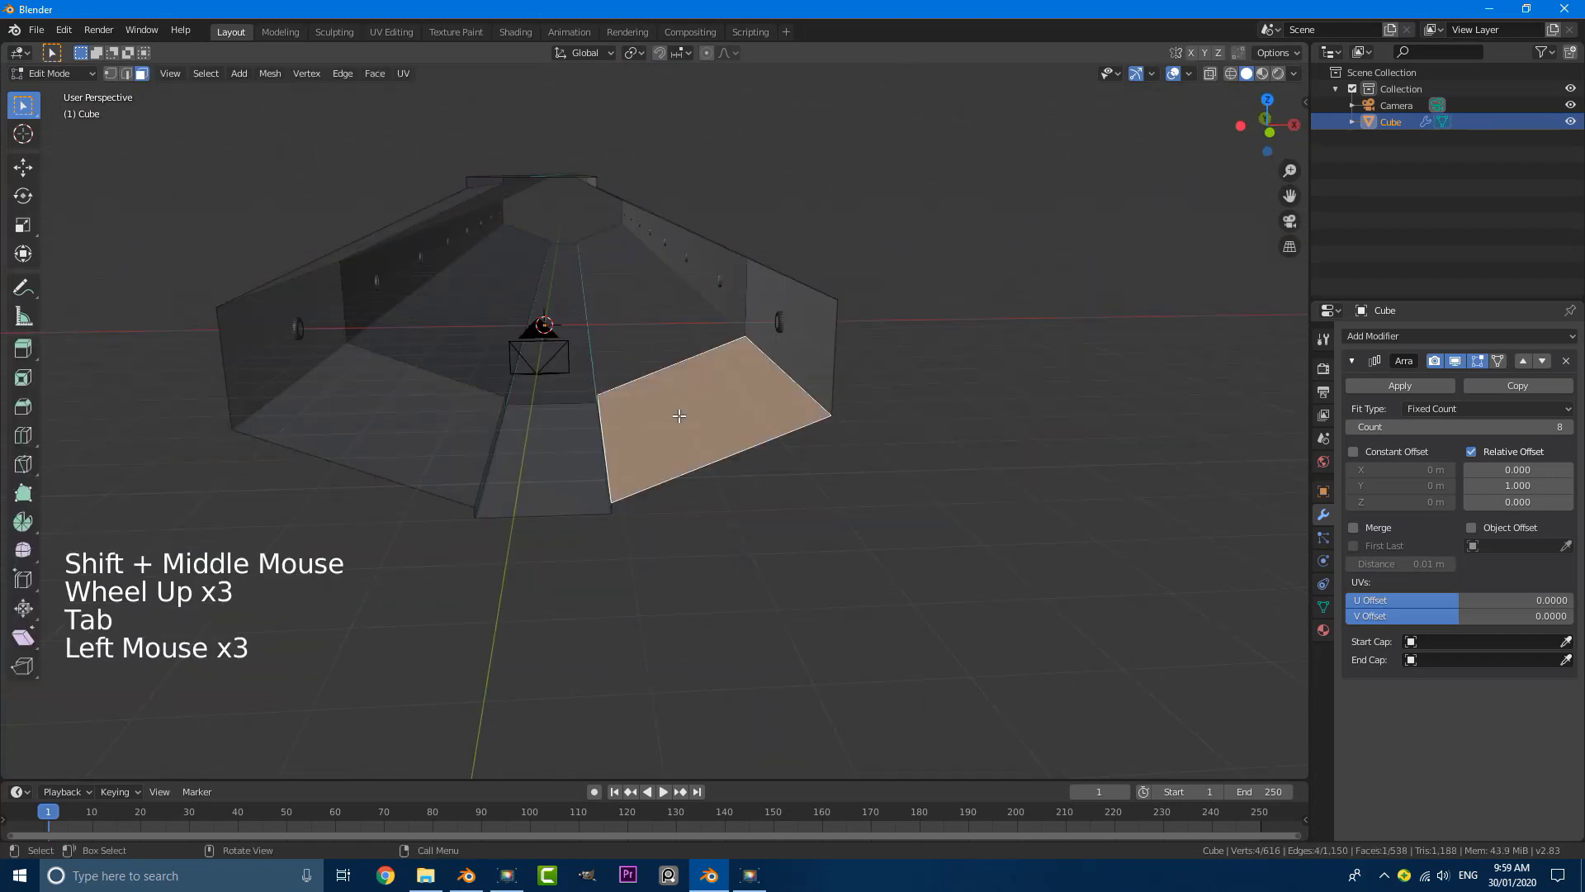
pyautogui.keyDown('shift'); pyautogui.click(433, 412); pyautogui.keyUp('shift')
pyautogui.moveTo(432, 412); pyautogui.dragTo(706, 127, button='middle')
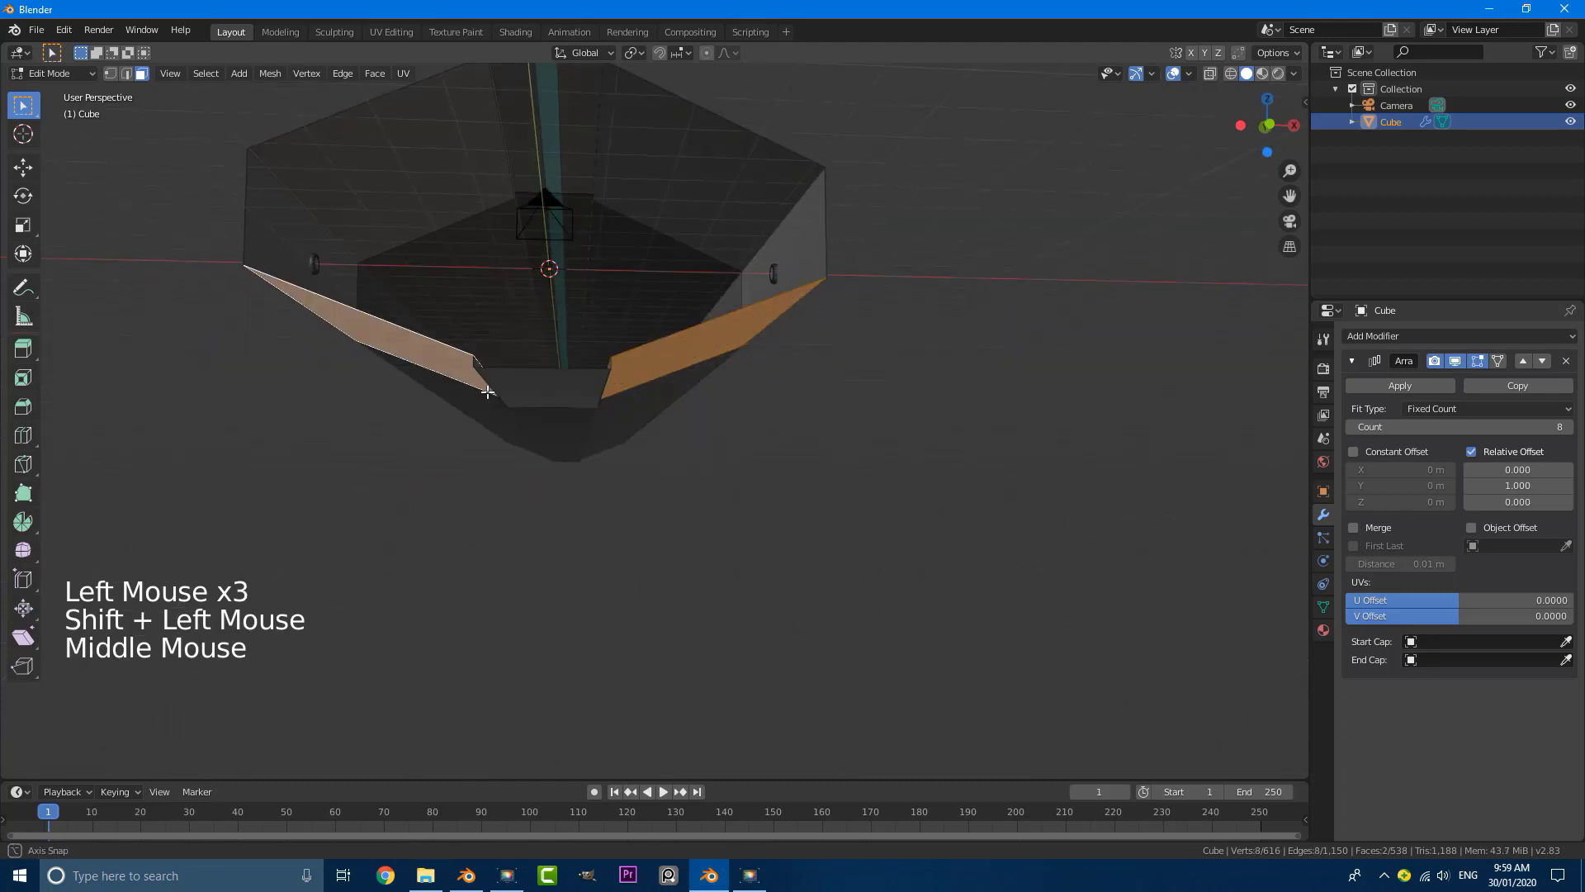
# Step: Add both sloped upper panels beside the ceiling channel to the face selection
pyautogui.keyDown('shift'); pyautogui.tripleClick(705, 127); pyautogui.keyUp('shift')
pyautogui.keyDown('shift'); pyautogui.tripleClick(700, 141); pyautogui.keyUp('shift')
pyautogui.keyDown('shift'); pyautogui.click(694, 152); pyautogui.keyUp('shift')
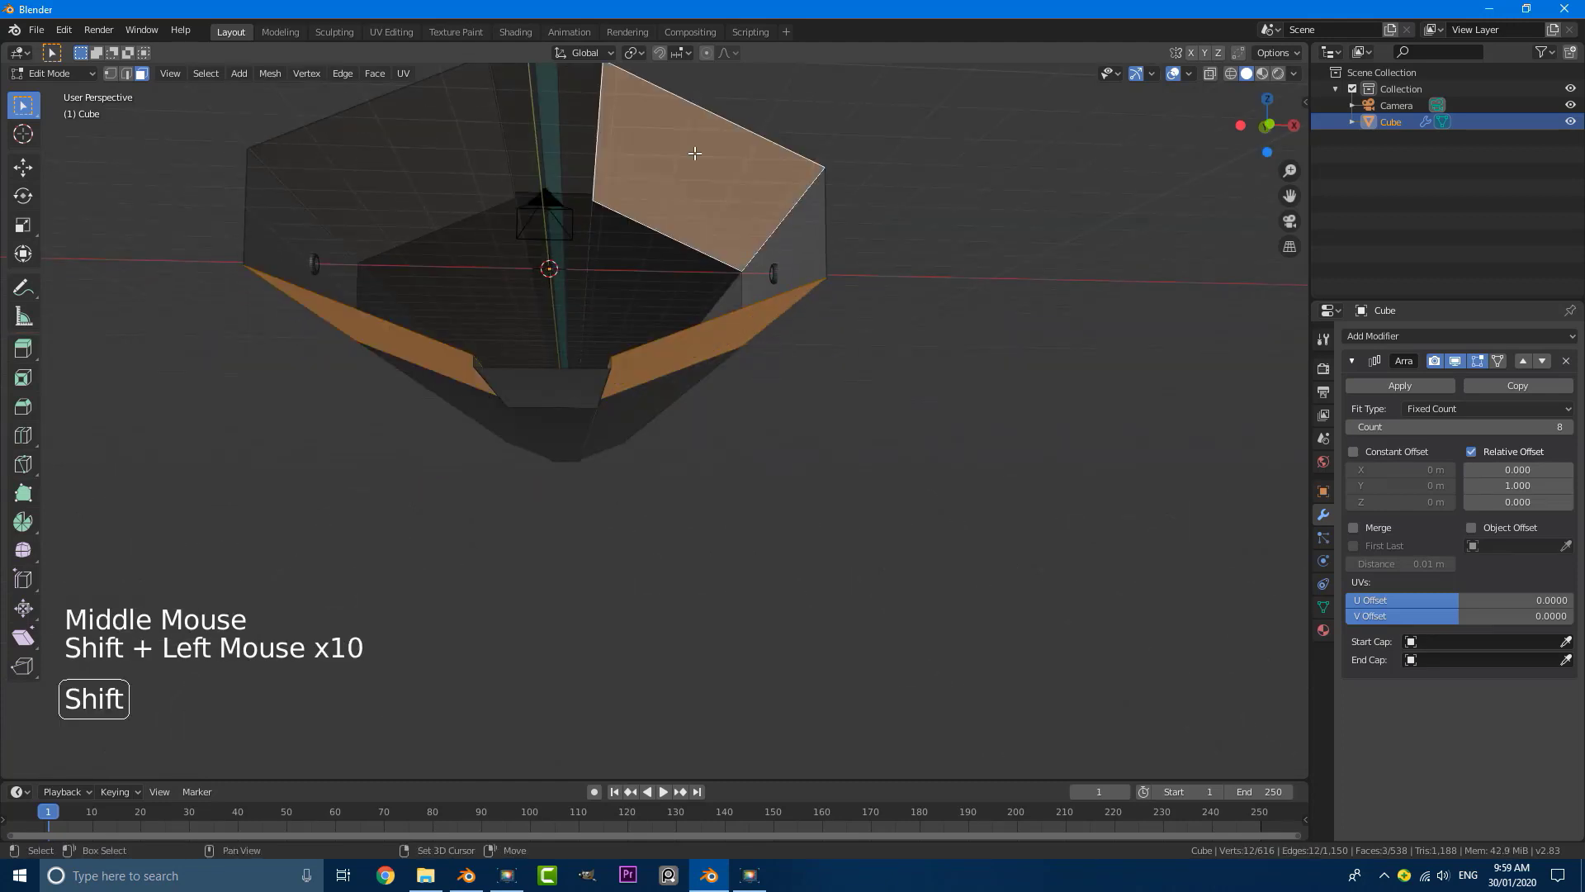
pyautogui.keyDown('shift'); pyautogui.click(382, 160); pyautogui.keyUp('shift')
pyautogui.scroll(-2, 489, 255)
pyautogui.moveTo(490, 256); pyautogui.dragTo(570, 285, button='middle')
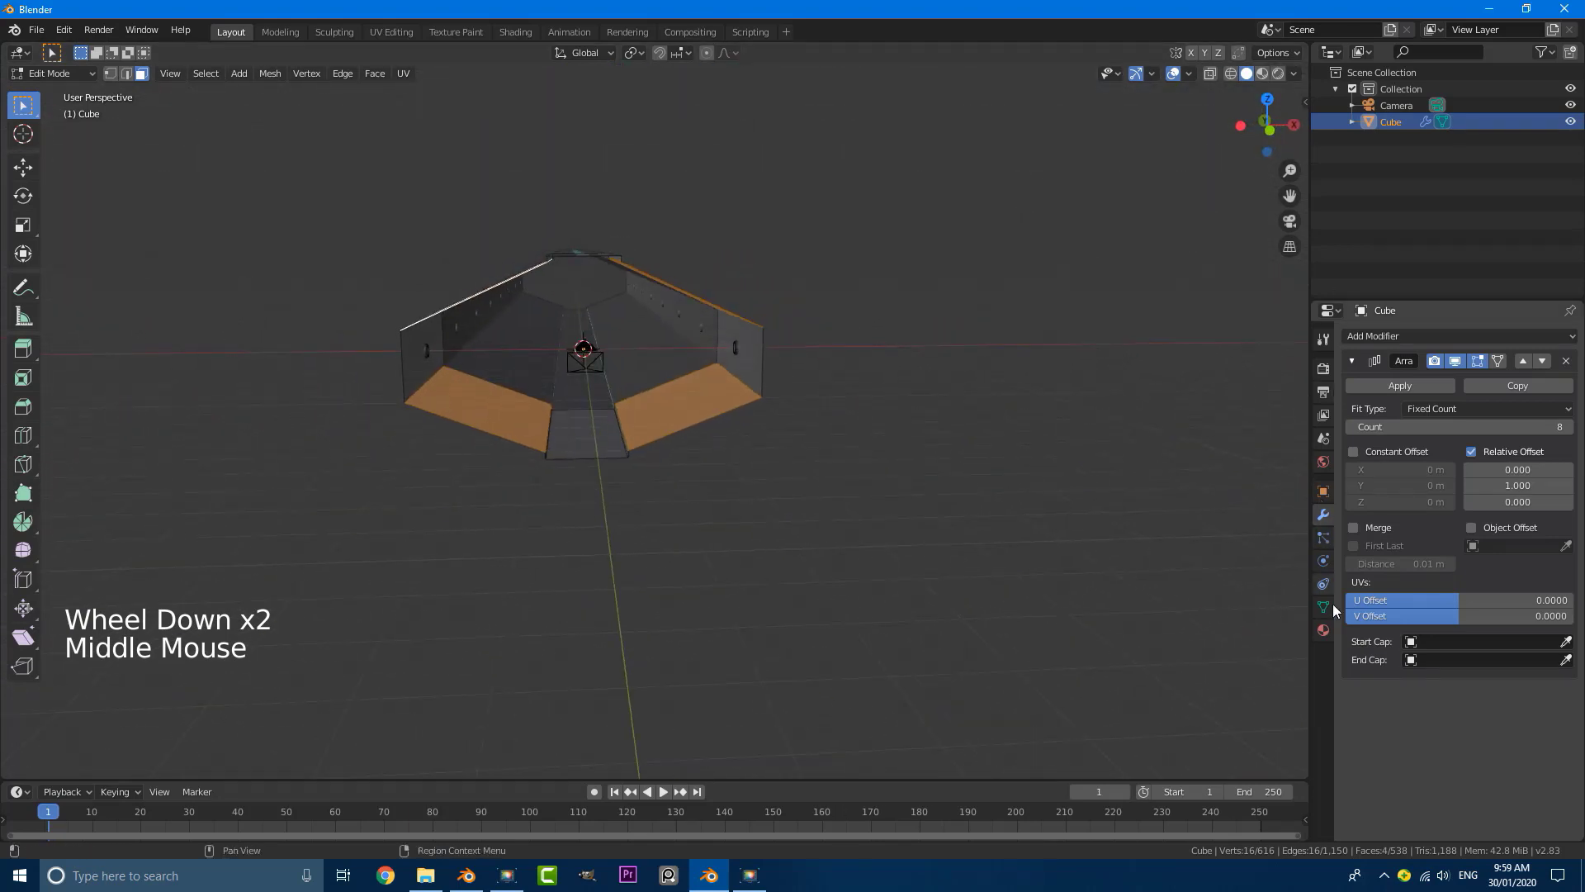
# Step: Add a third material slot to the tunnel with a new material named panel
pyautogui.click(1323, 630)
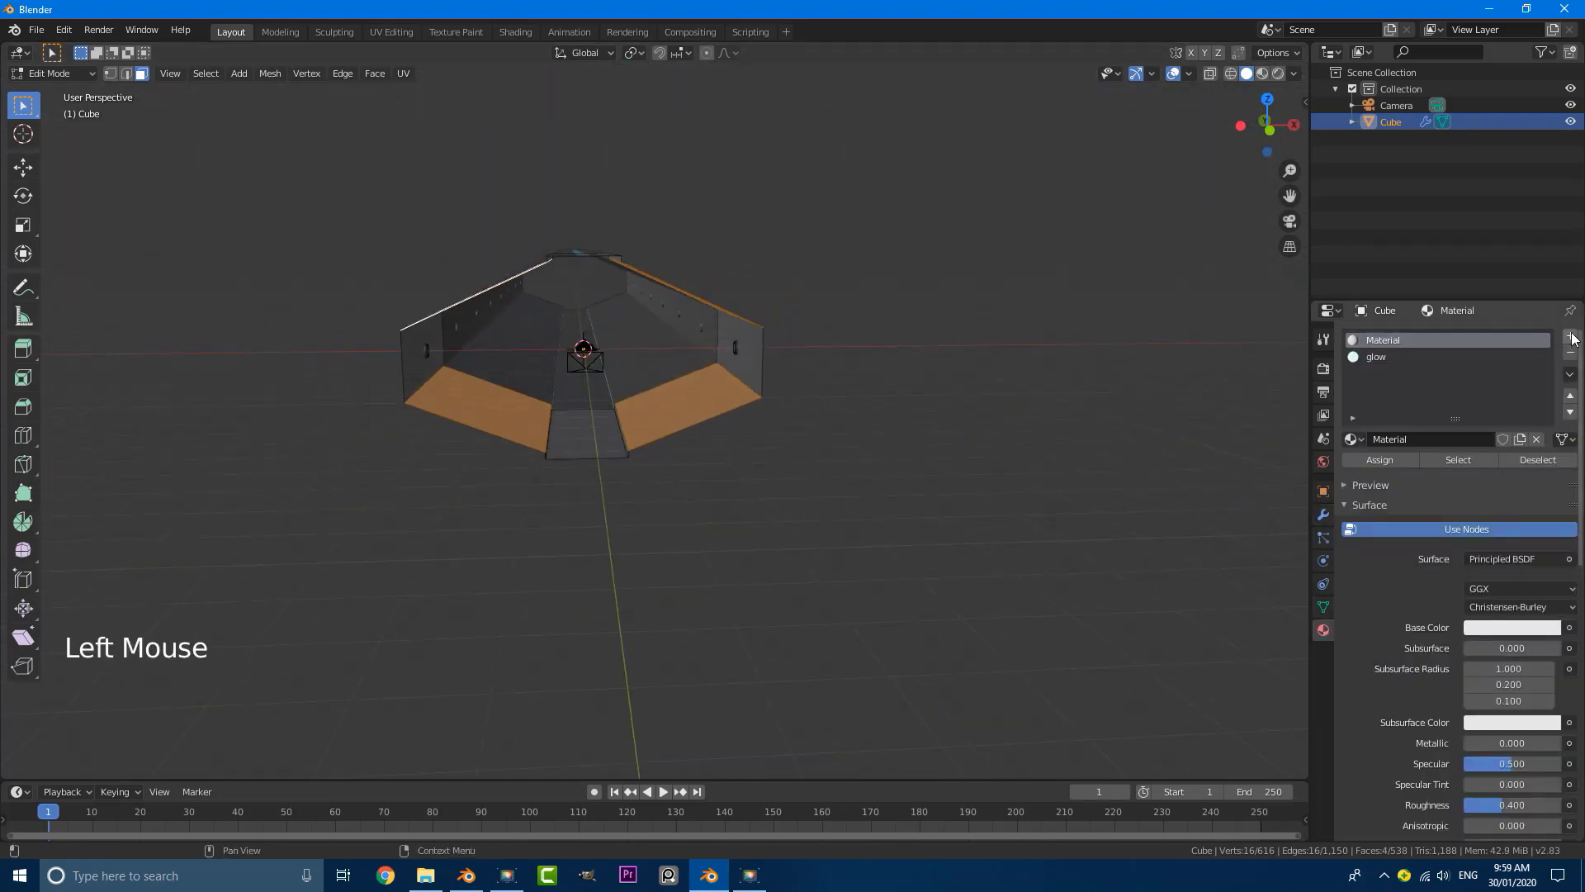
pyautogui.click(1570, 336)
pyautogui.click(1436, 440)
pyautogui.doubleClick(1439, 438)
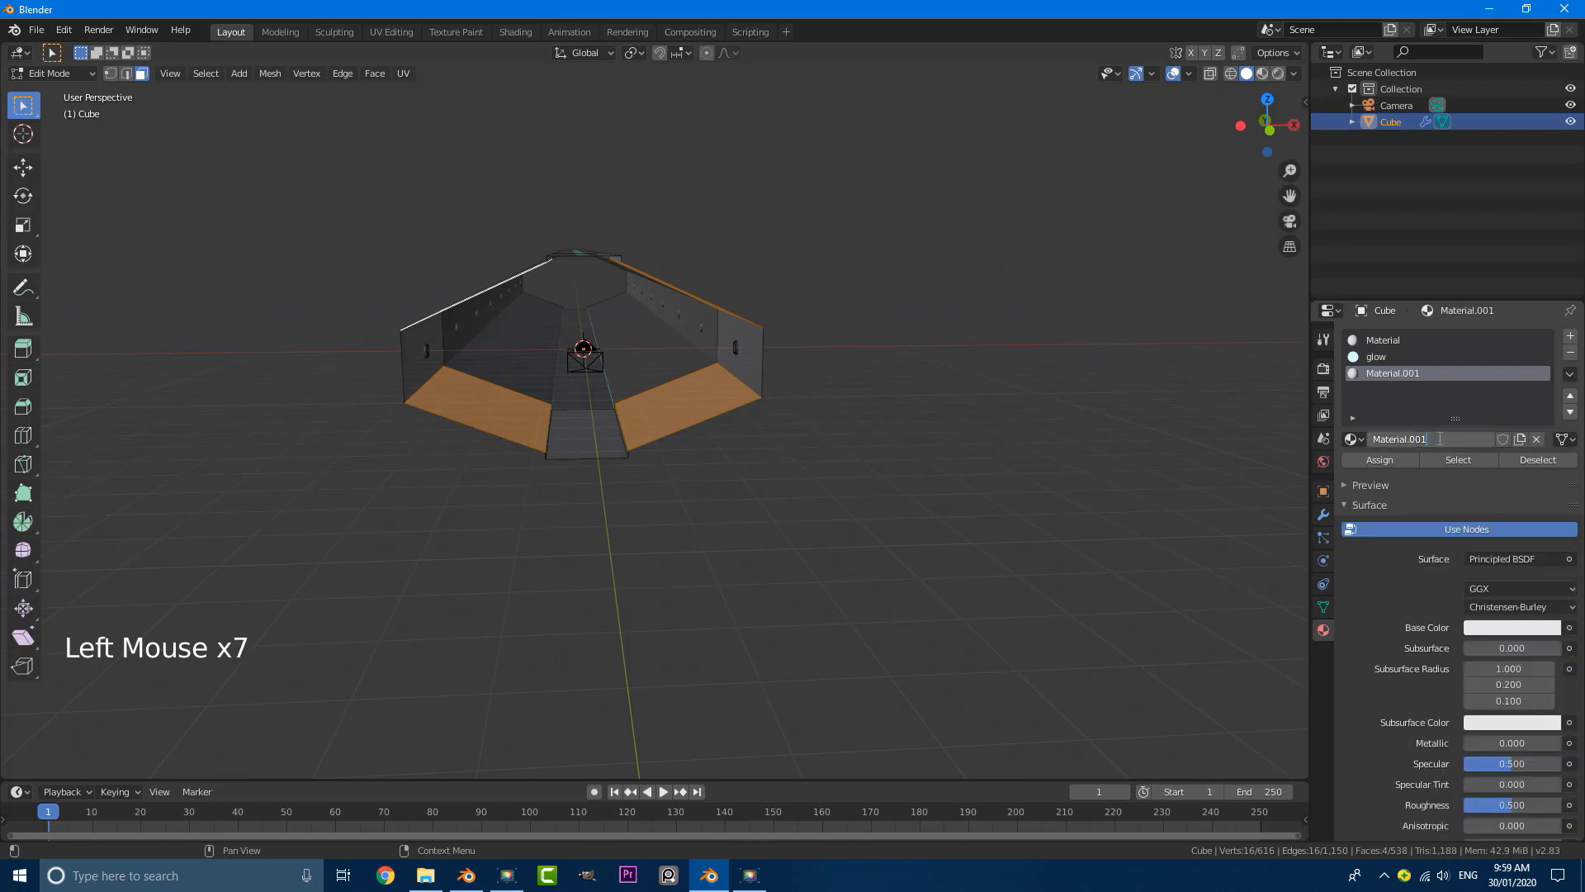
pyautogui.write('panel')
pyautogui.press('Return')
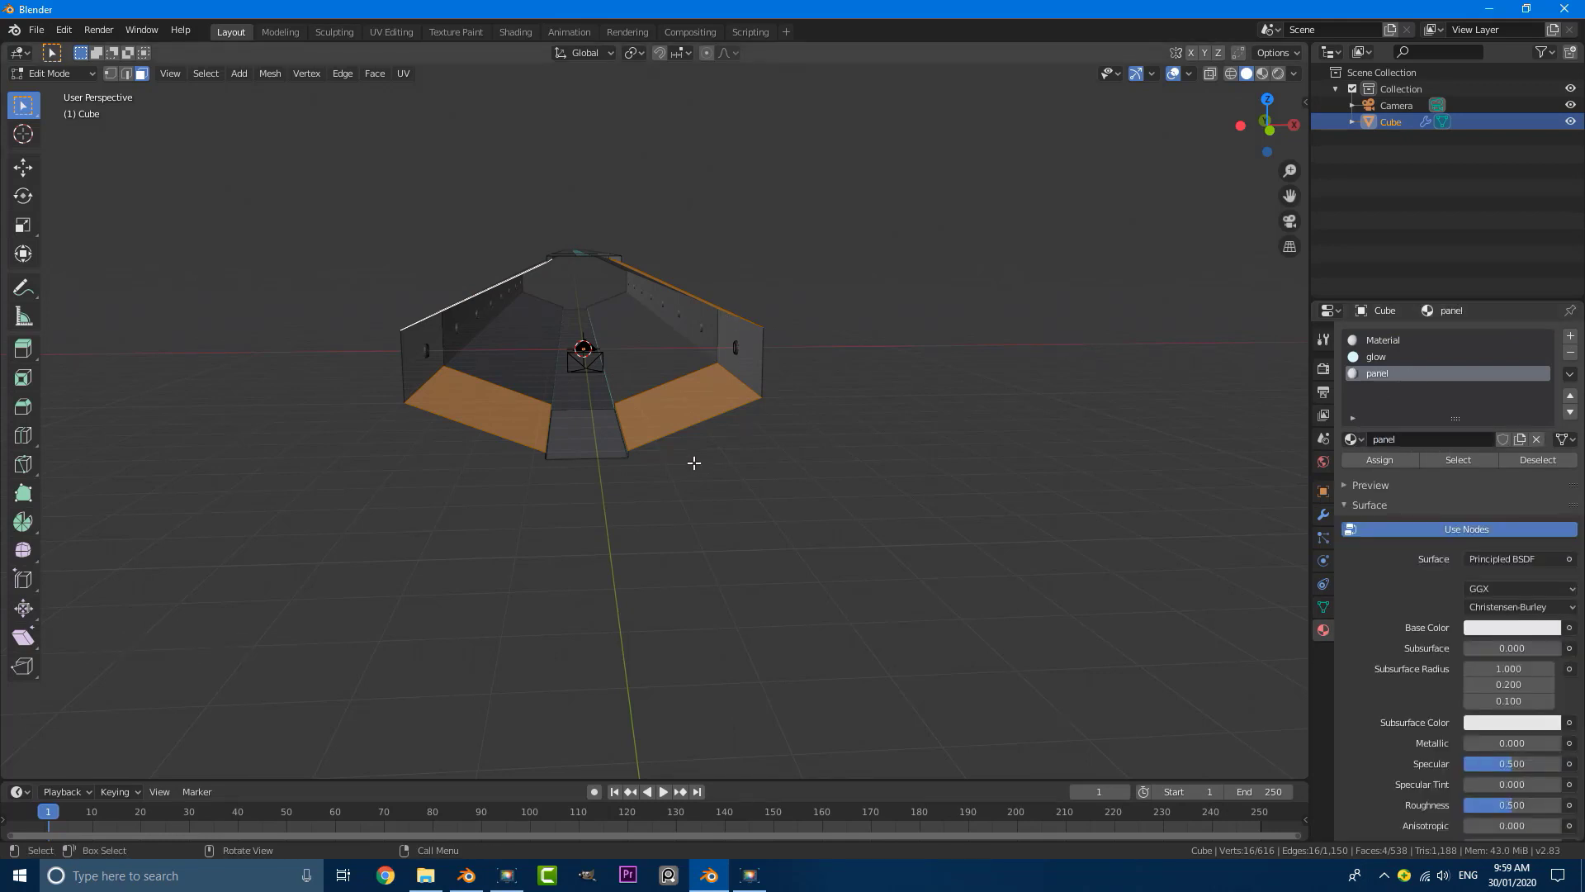
# Step: Assign the panel material to the four selected sloped faces of the tunnel
pyautogui.moveTo(693, 462); pyautogui.dragTo(672, 457, button='middle')
pyautogui.scroll(-3, 1377, 511)
pyautogui.scroll(3, 1377, 511)
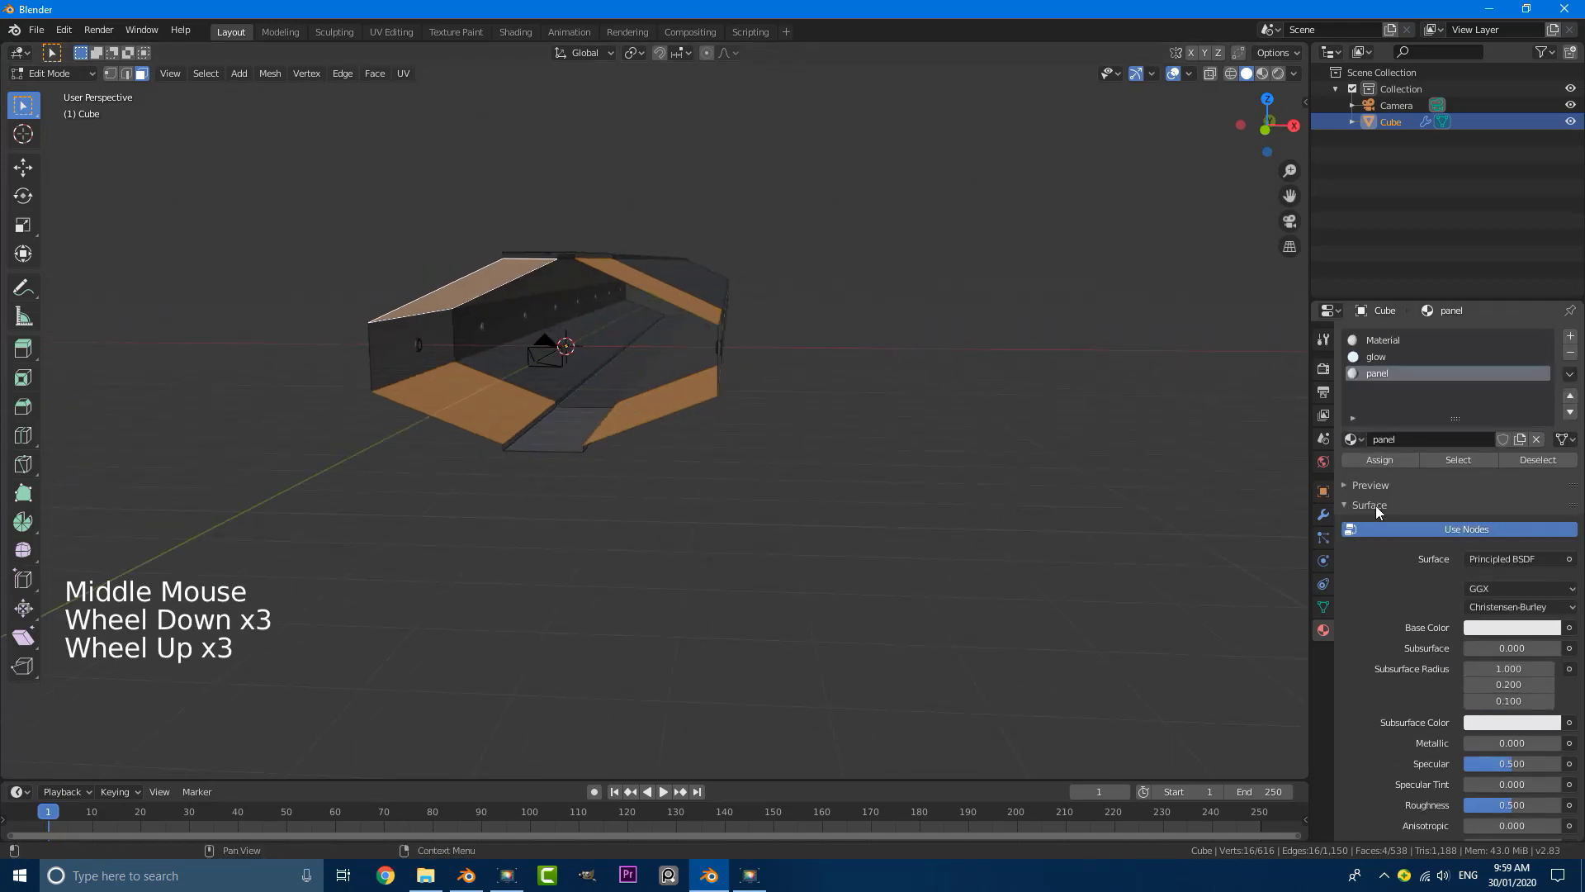
pyautogui.click(1377, 460)
pyautogui.moveTo(1054, 464); pyautogui.dragTo(647, 506, button='middle')
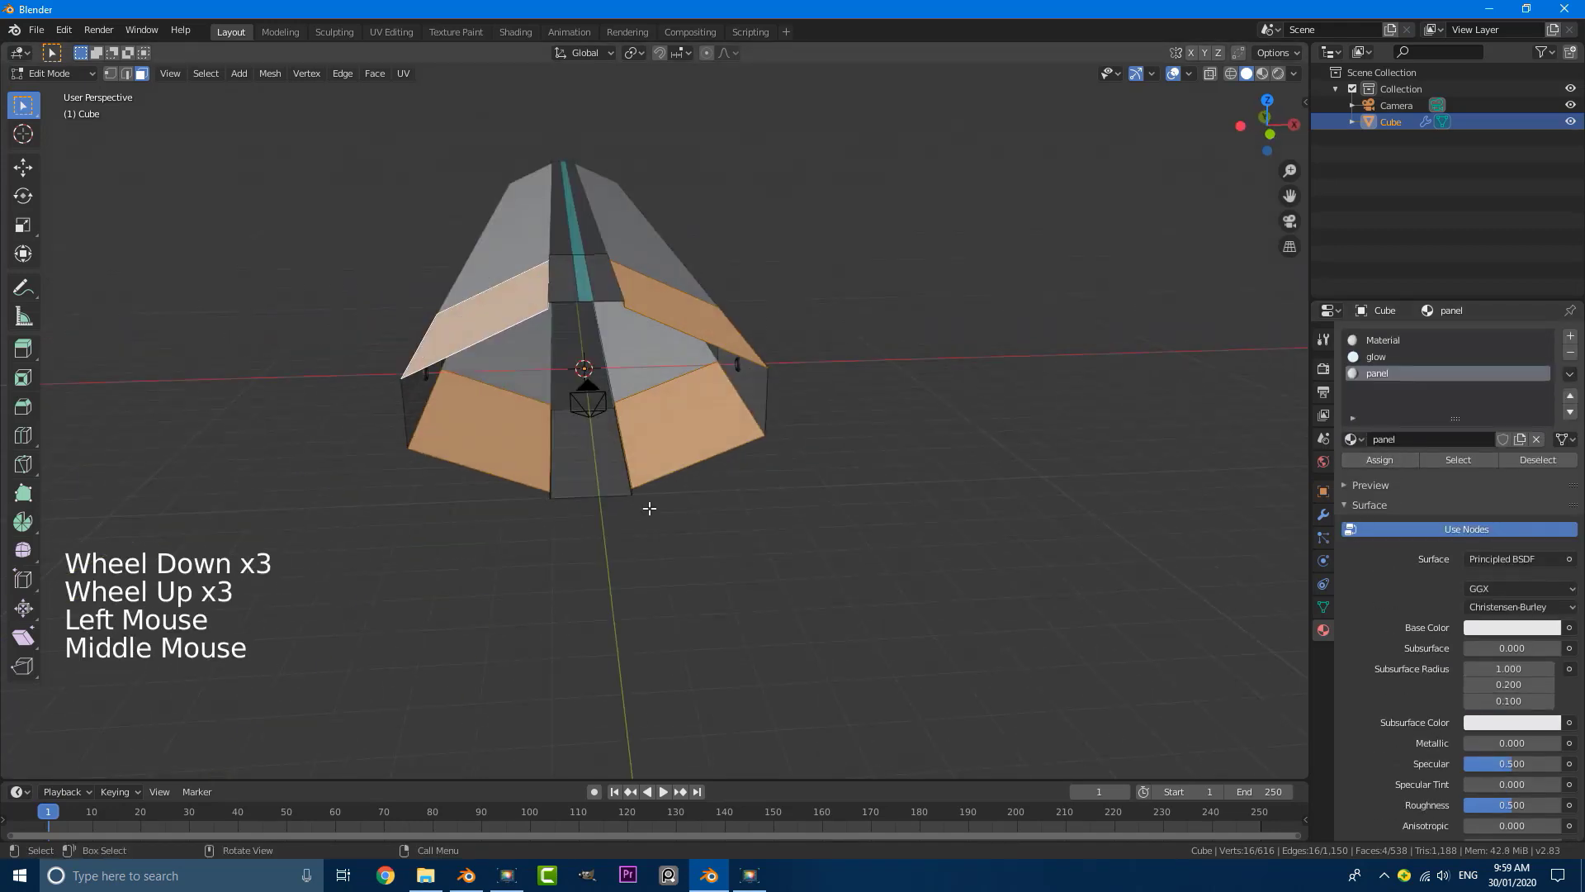
# Step: Switch to the Shading workspace and enlarge the node editor showing the panel material
pyautogui.click(517, 33)
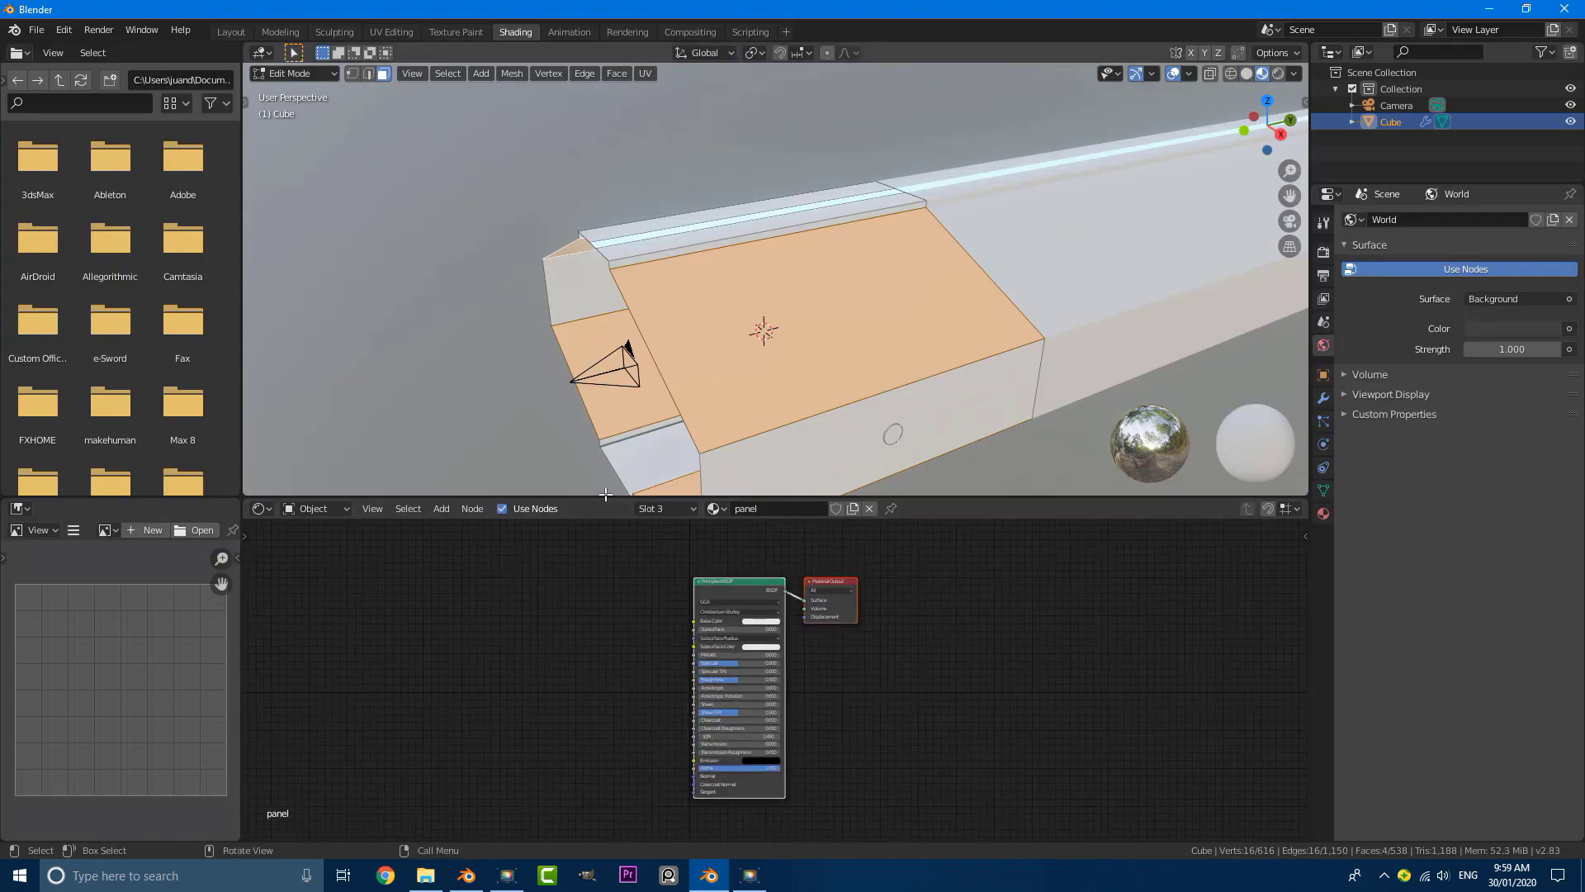
pyautogui.moveTo(605, 493); pyautogui.dragTo(629, 343)
pyautogui.scroll(2, 632, 516)
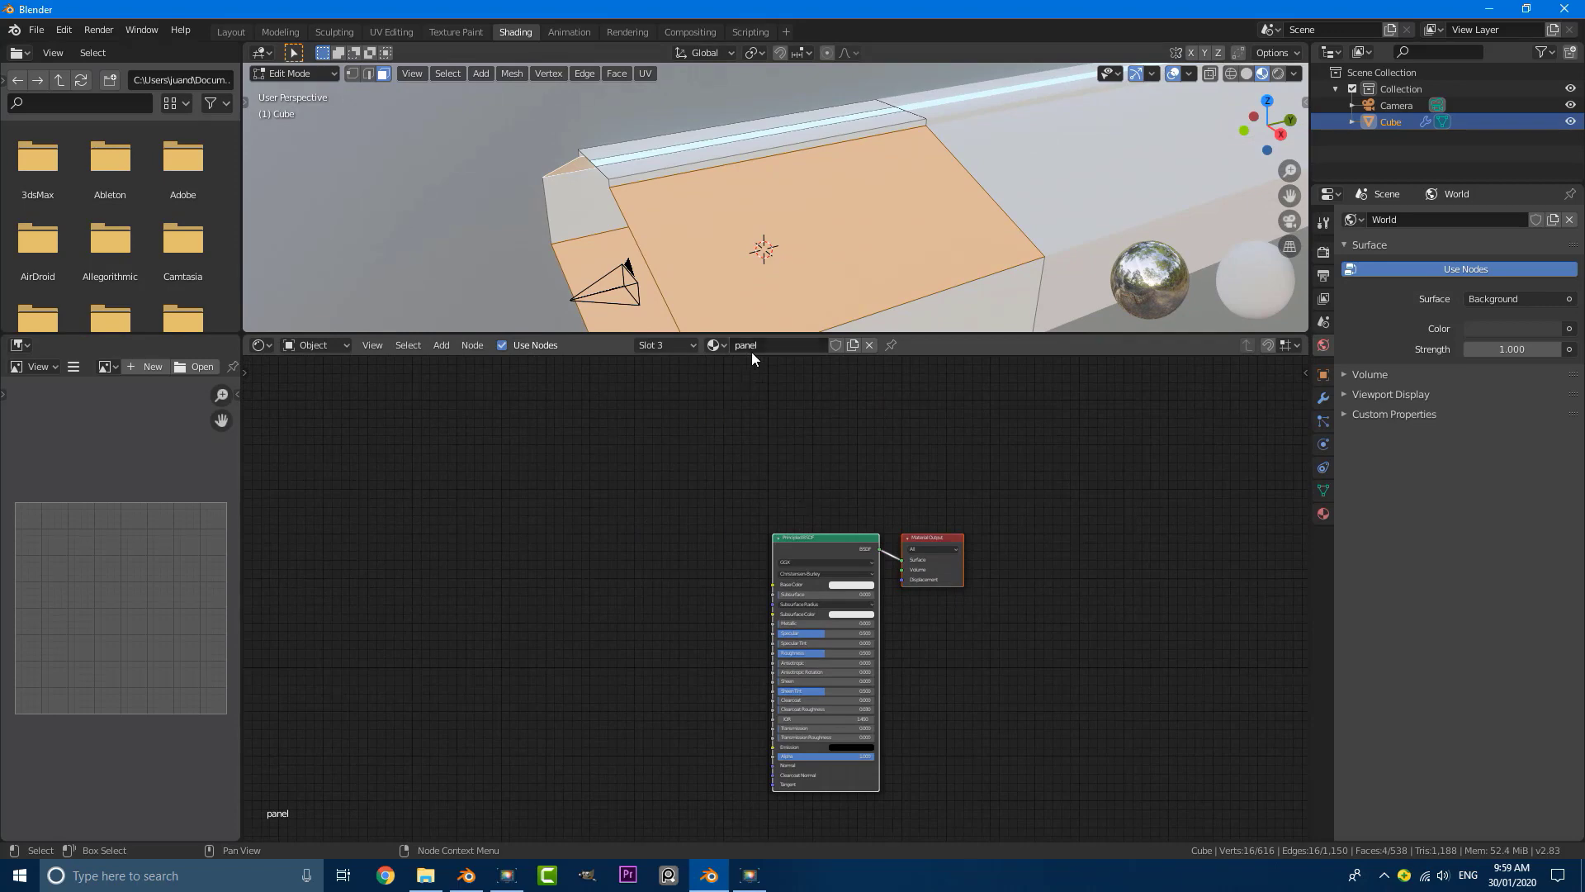
pyautogui.scroll(1, 601, 507)
# Step: Add a Brick Texture node well before the Principled BSDF in the panel material
pyautogui.hotkey('shift', 'a')
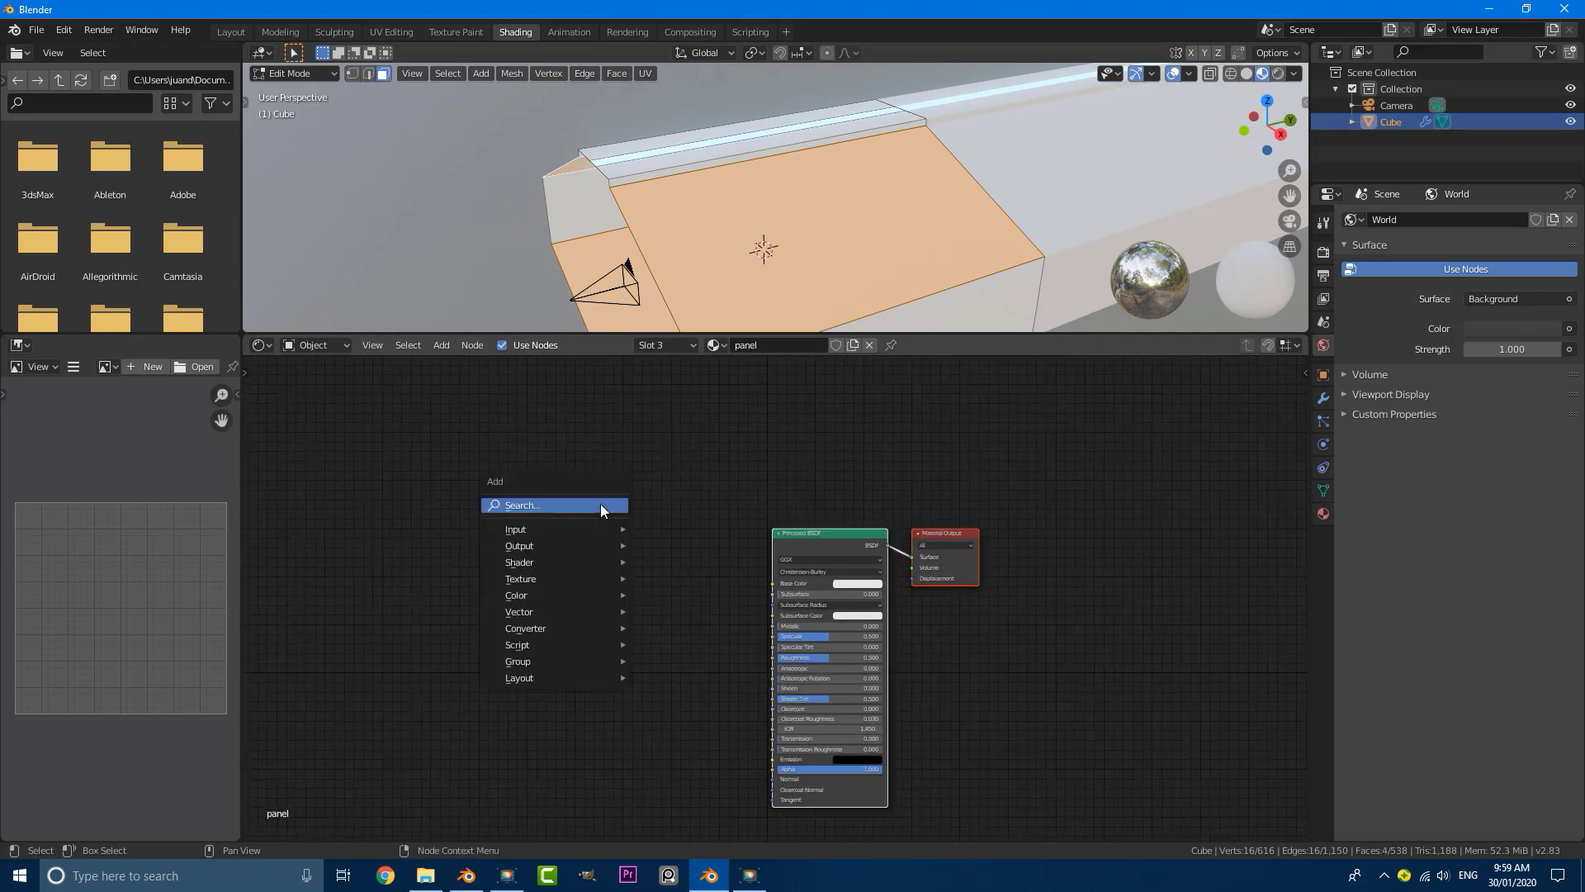
pyautogui.click(512, 503)
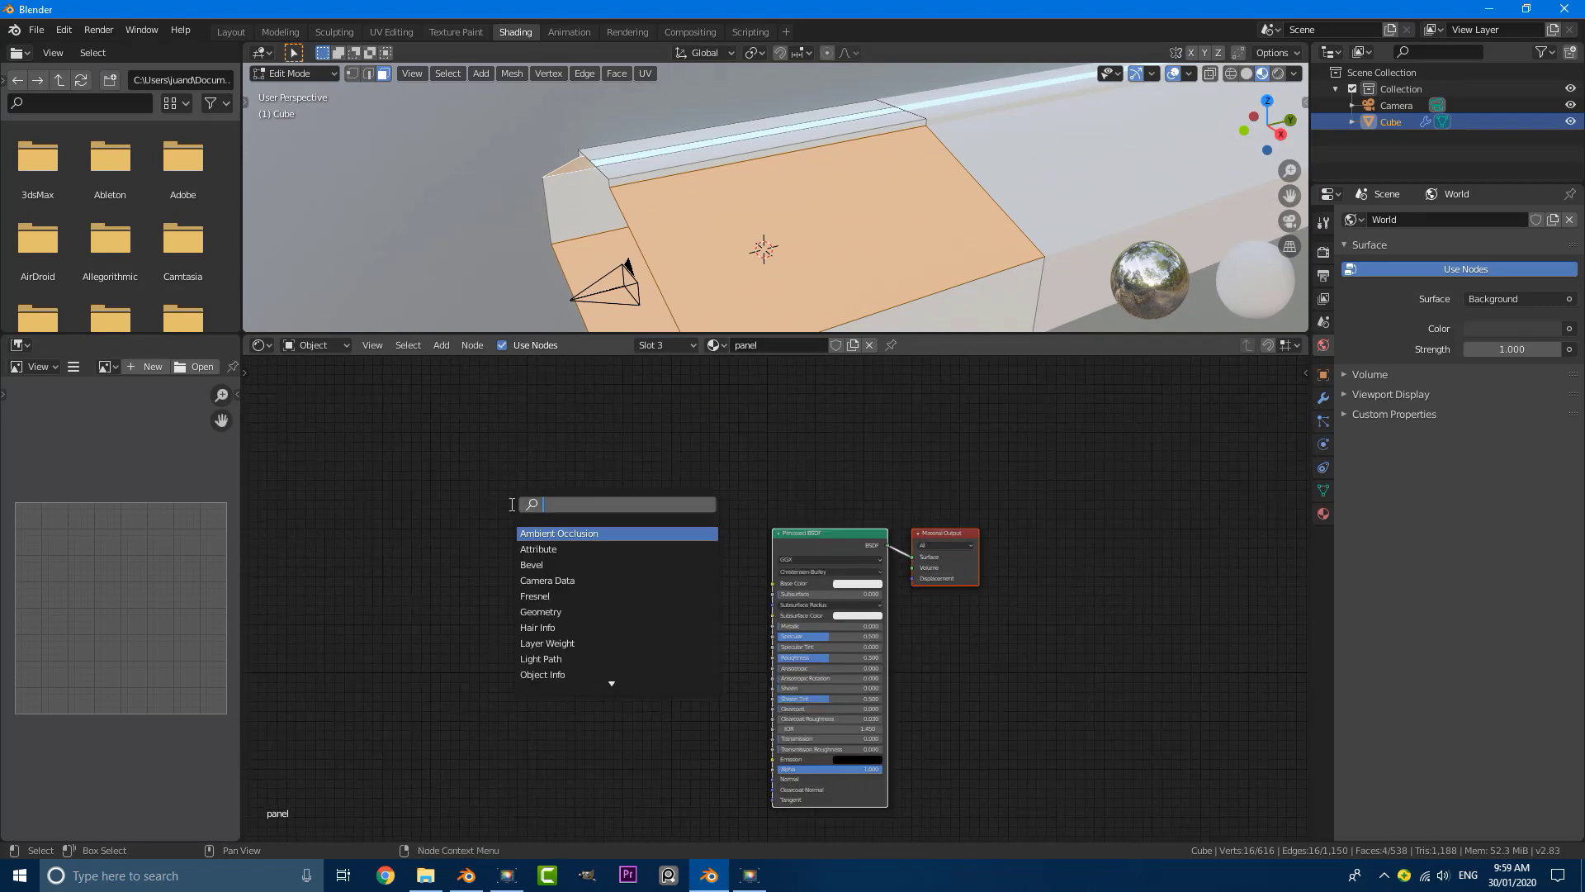
pyautogui.write('bri')
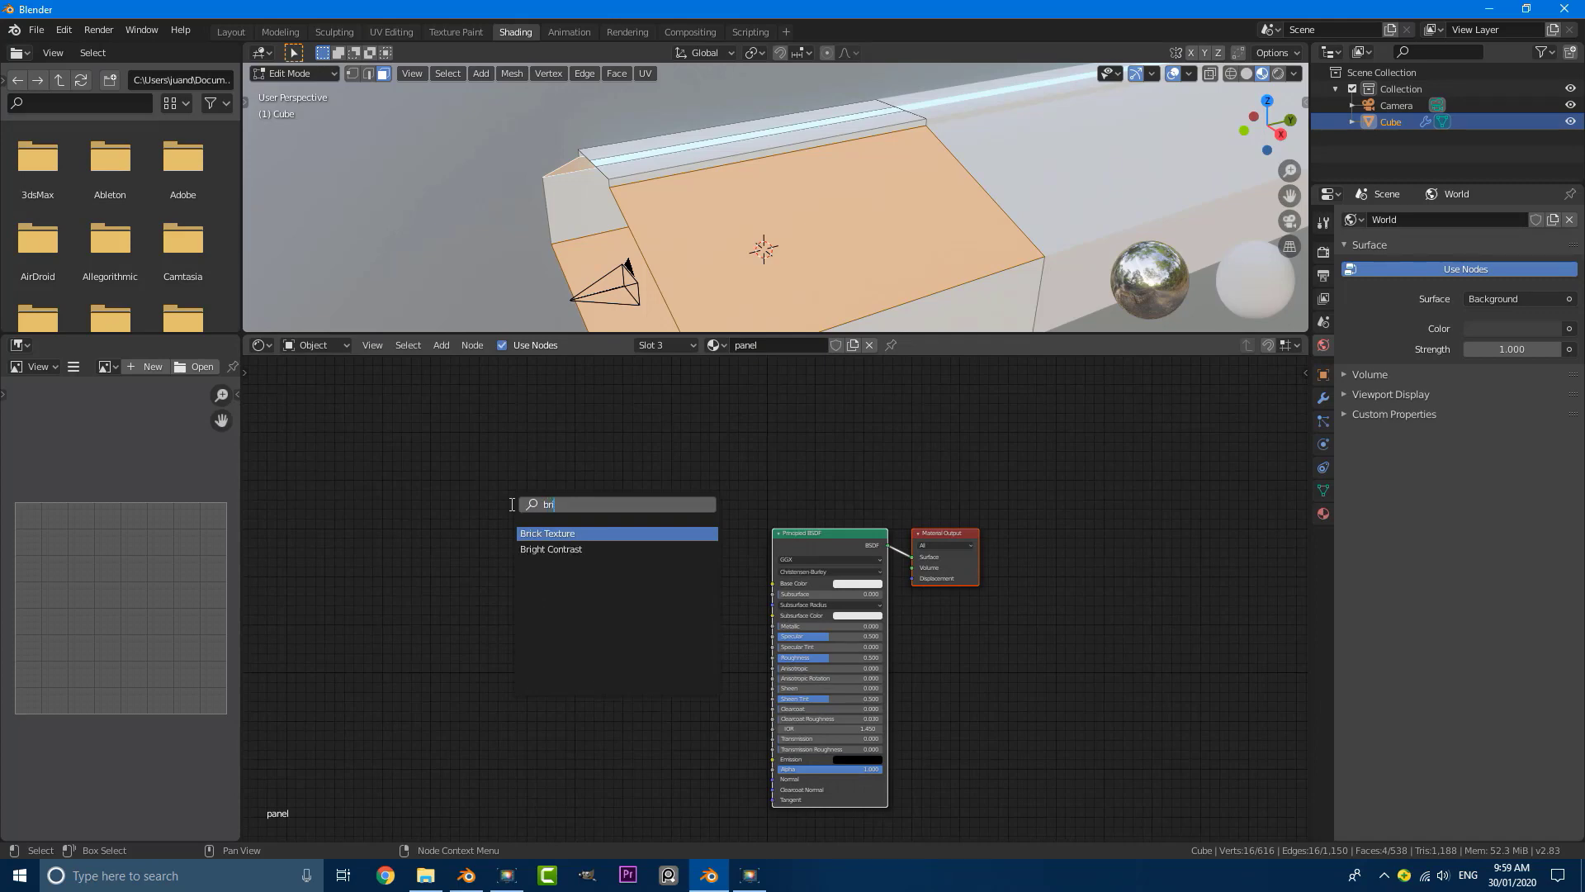
pyautogui.click(537, 532)
pyautogui.click(495, 528)
pyautogui.scroll(3, 504, 528)
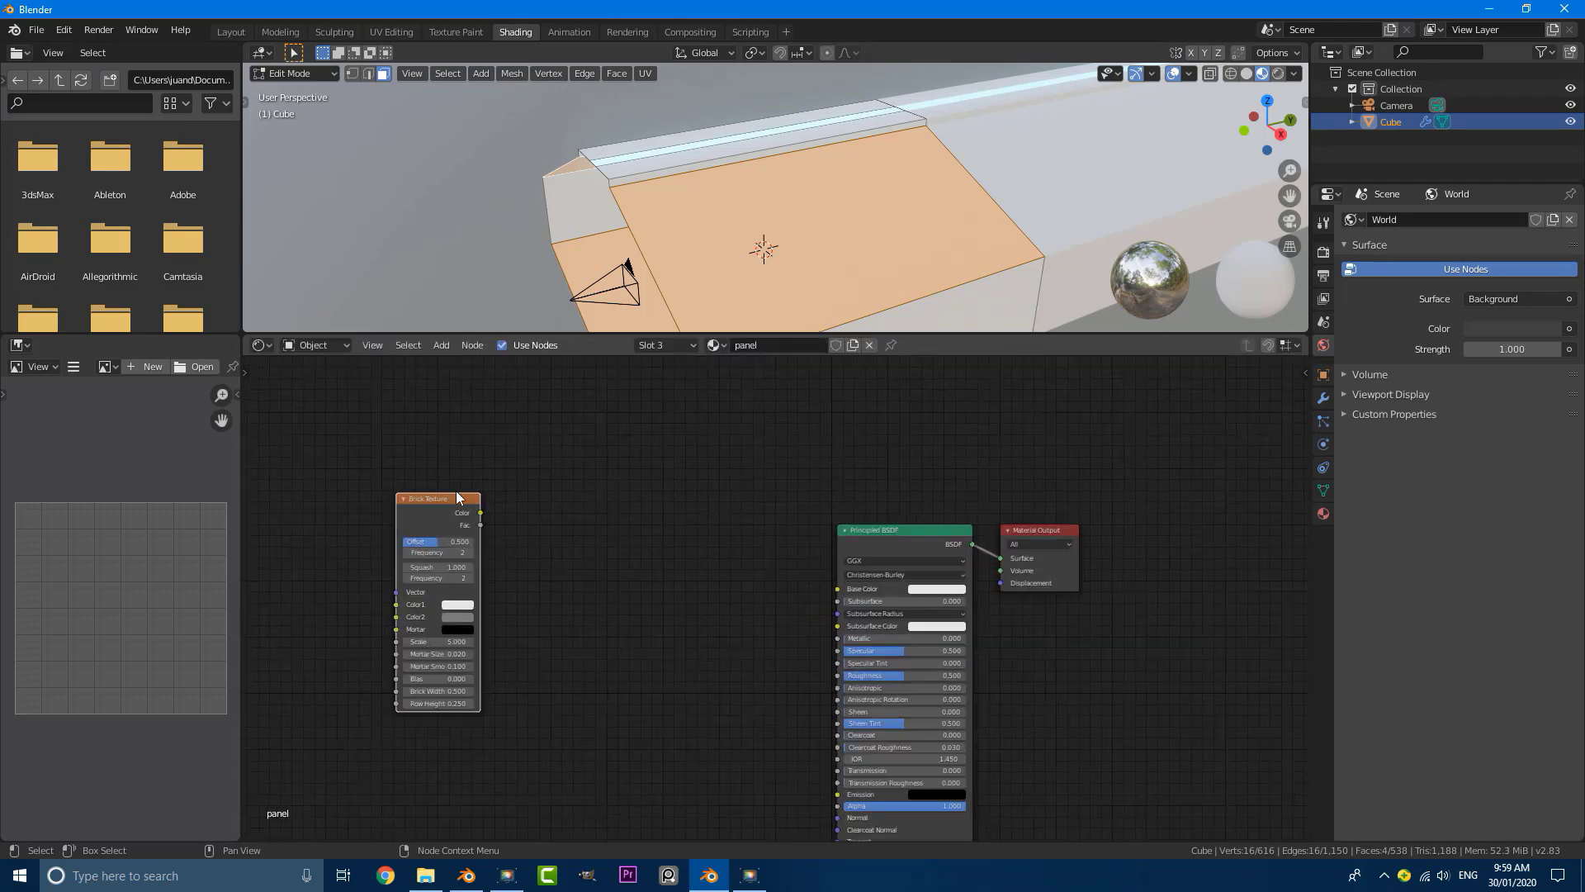
pyautogui.moveTo(466, 529); pyautogui.dragTo(436, 542)
pyautogui.scroll(-1, 892, 548)
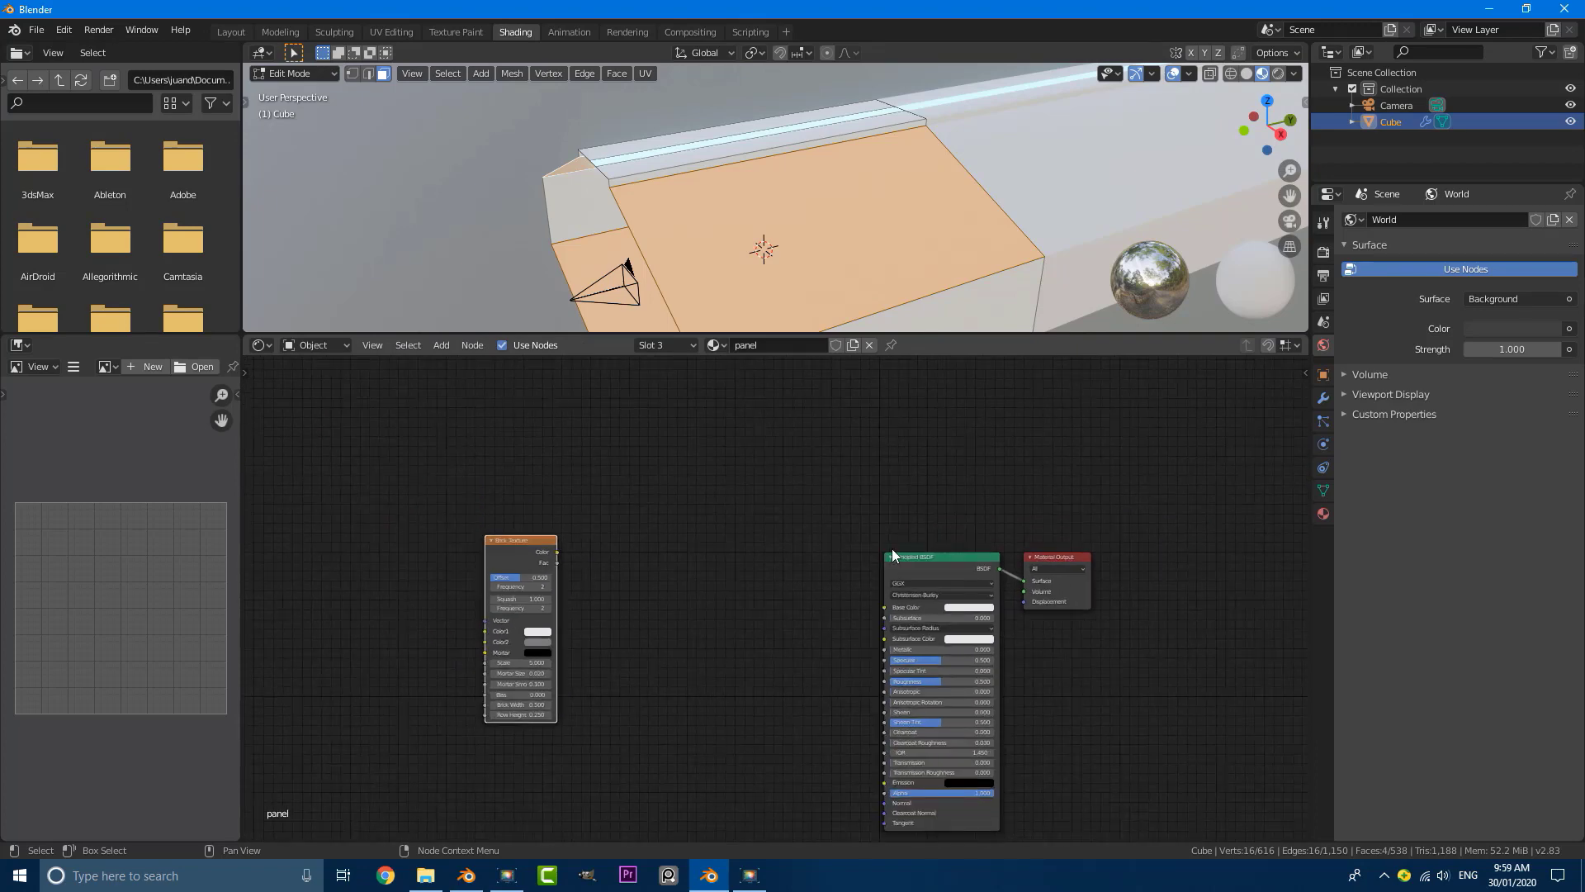
# Step: Replace the Principled BSDF with an Emission node and link the Brick Texture's Color output to its Color input
pyautogui.moveTo(892, 548); pyautogui.dragTo(796, 579)
pyautogui.press('x')
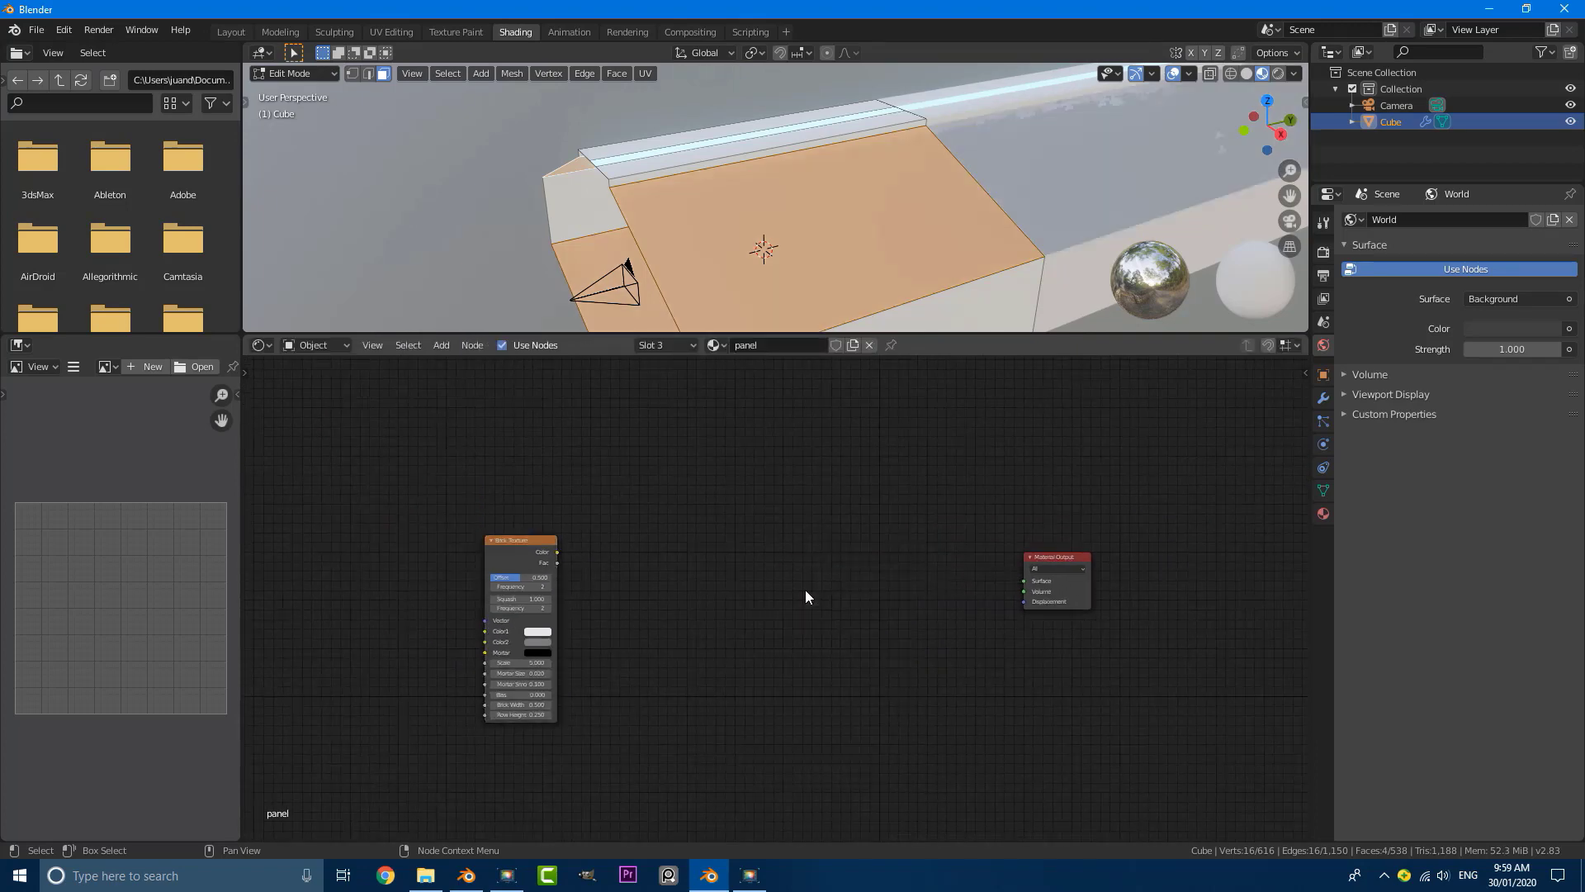
pyautogui.scroll(1, 784, 591)
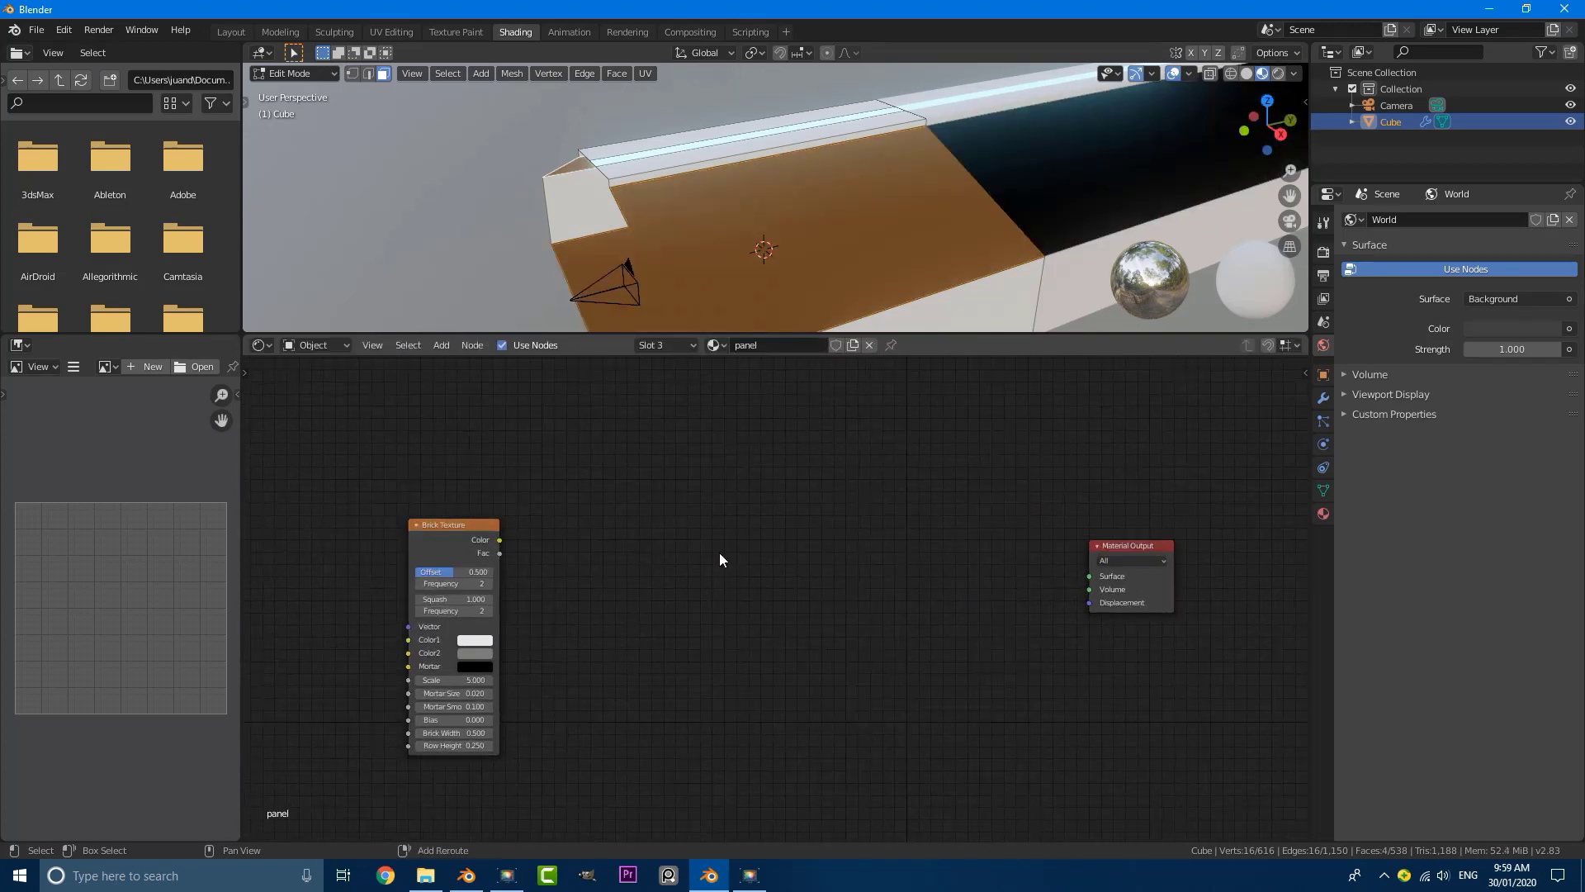
pyautogui.hotkey('shift', 'a')
pyautogui.click(665, 553)
pyautogui.write('e')
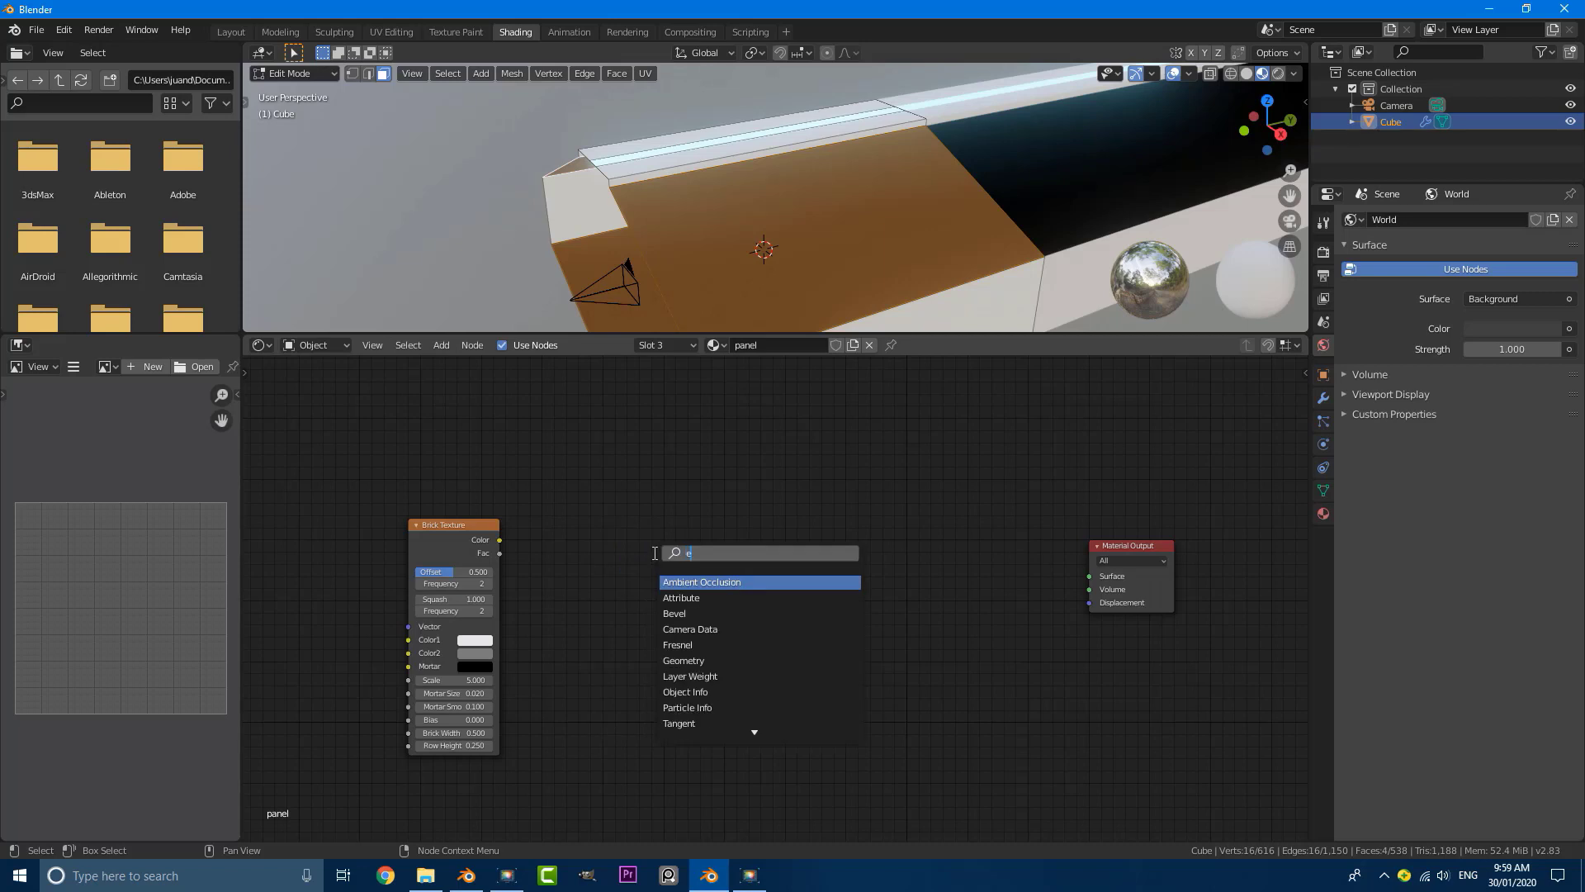
pyautogui.write('mi')
pyautogui.press('Return')
pyautogui.click(786, 552)
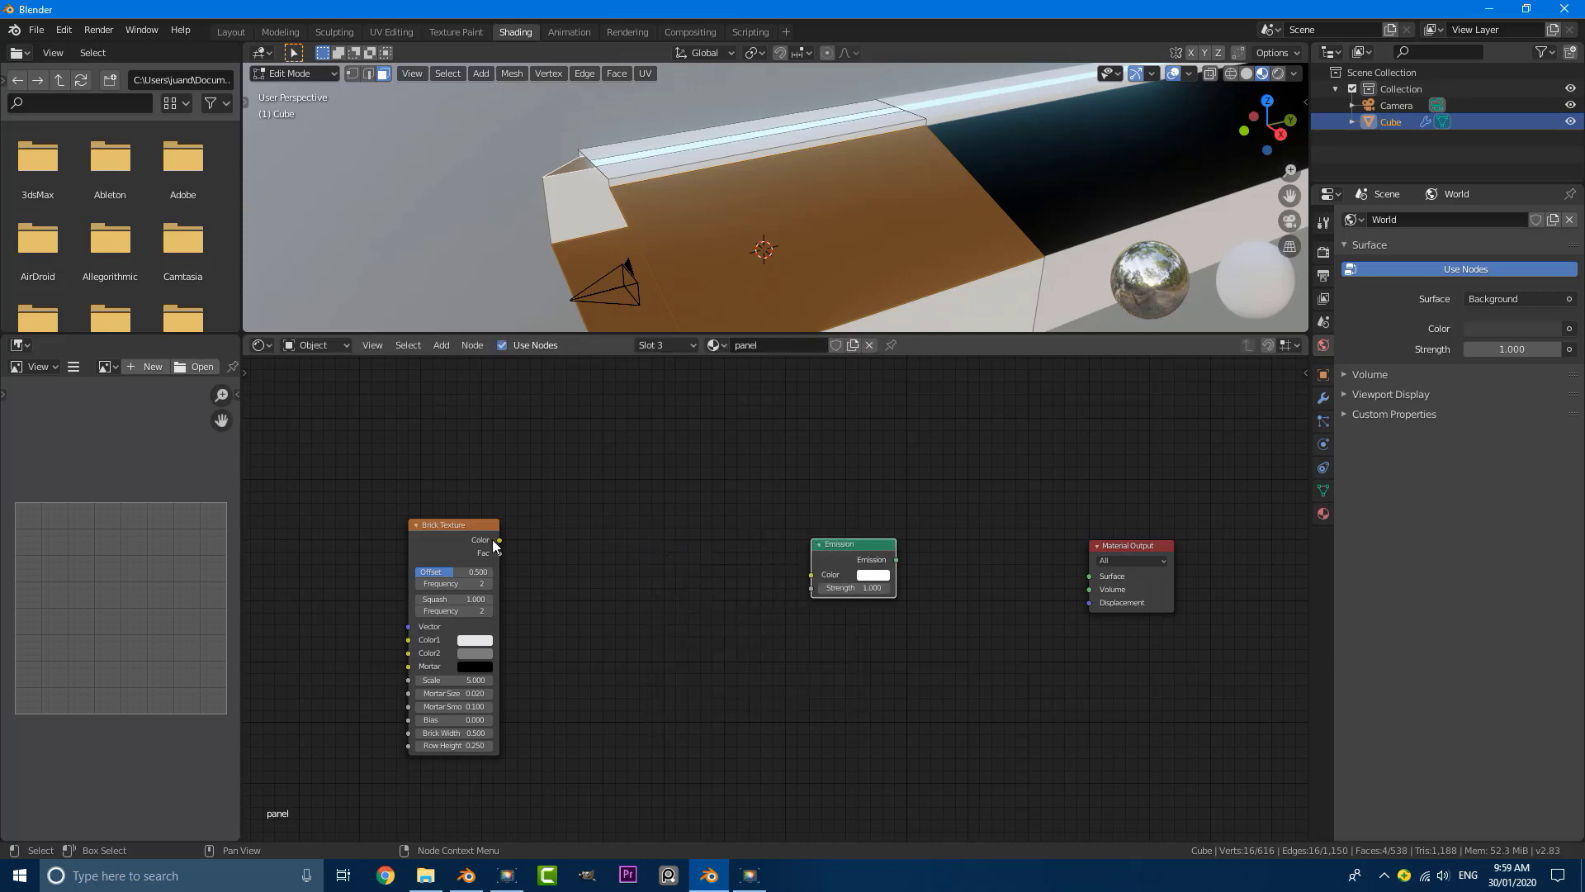
pyautogui.moveTo(500, 540); pyautogui.dragTo(812, 575)
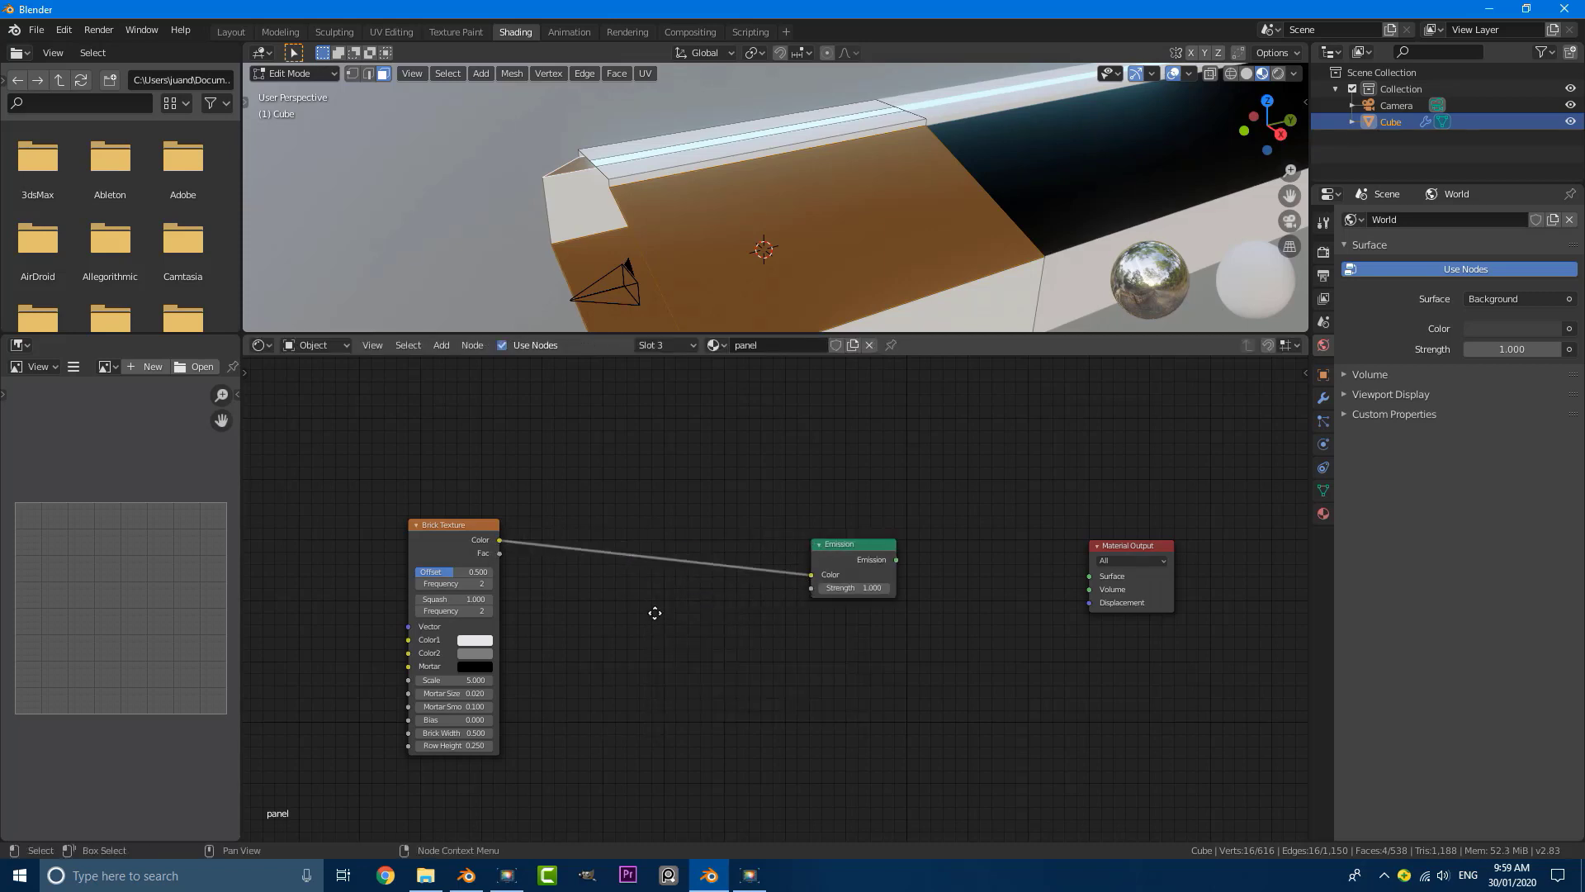
pyautogui.moveTo(655, 613); pyautogui.dragTo(674, 620, button='middle')
pyautogui.hotkey('shift', 'a')
pyautogui.press('Escape')
pyautogui.hotkey('shift', 'a')
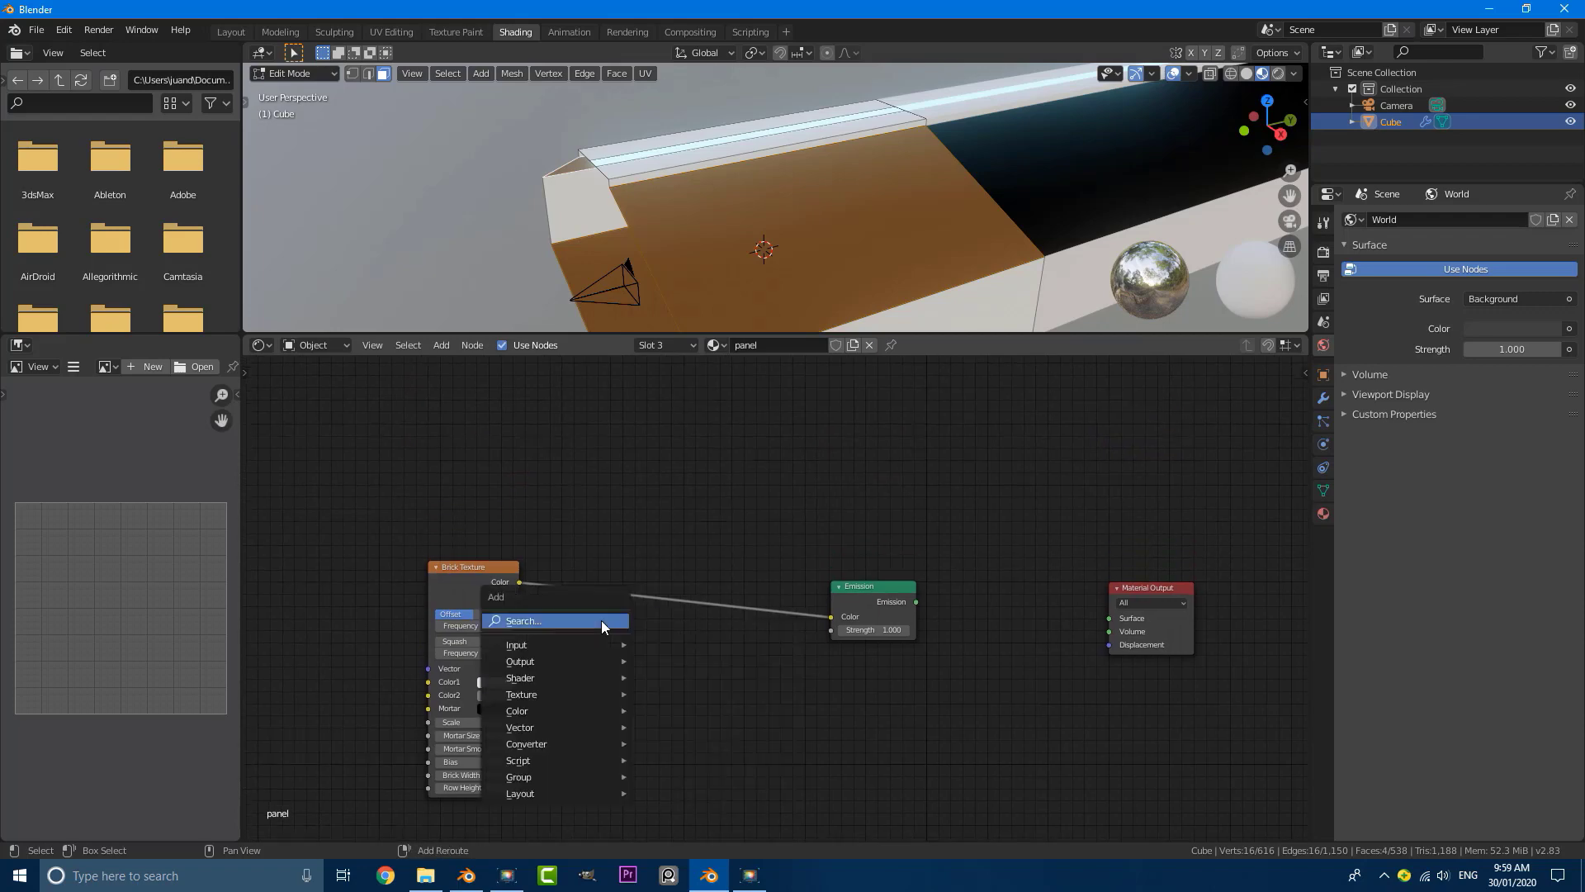
pyautogui.press('Escape')
pyautogui.hotkey('shift', 'a')
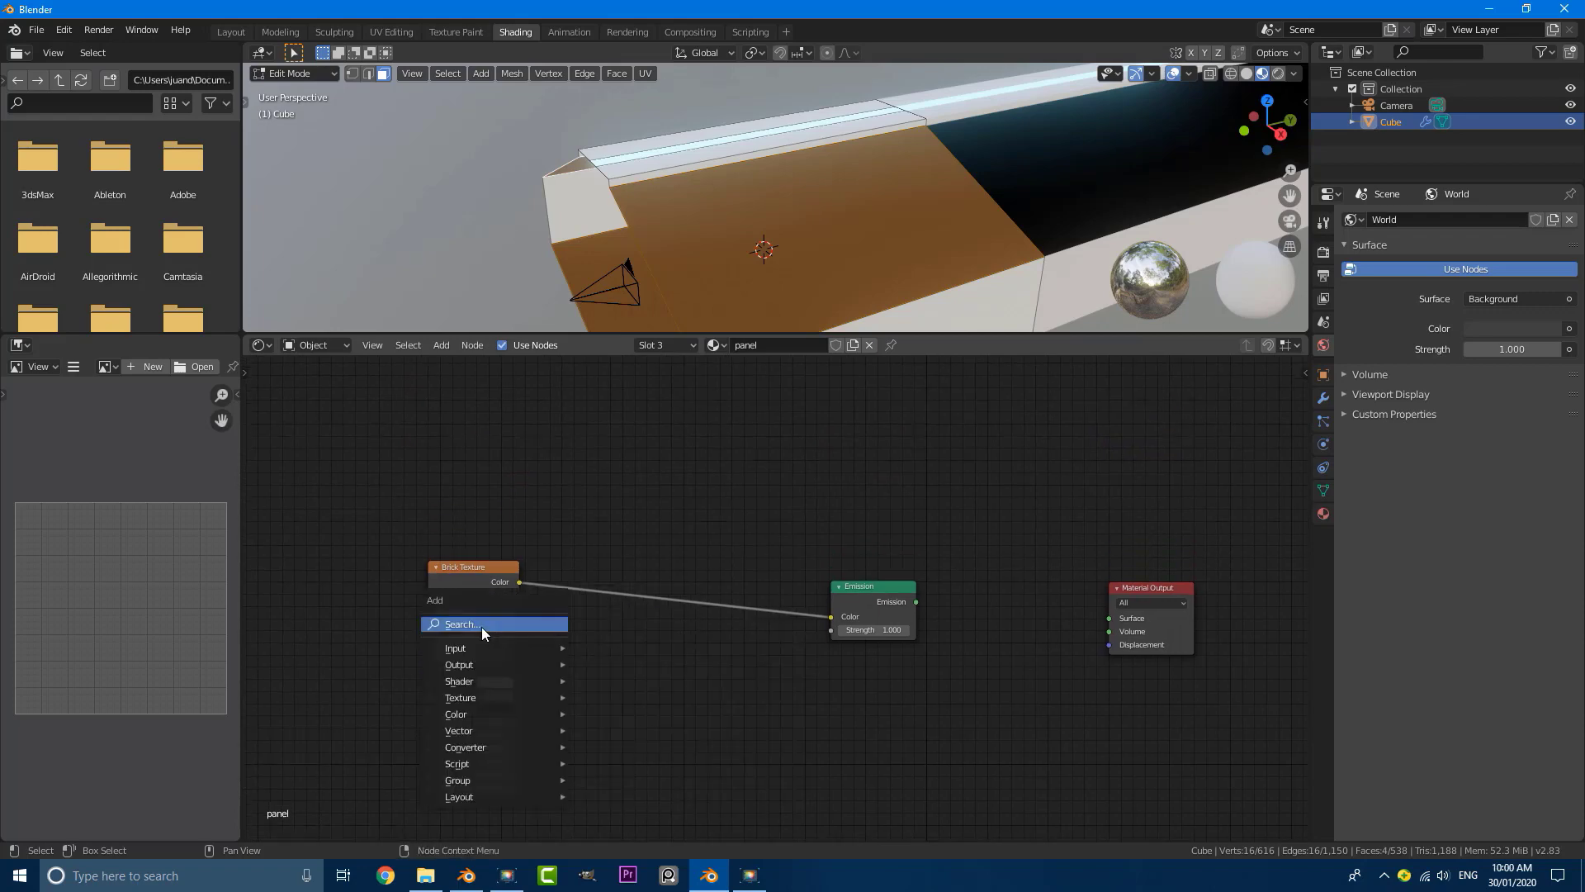
pyautogui.press('Escape')
pyautogui.hotkey('shift', 'a')
pyautogui.press('Escape')
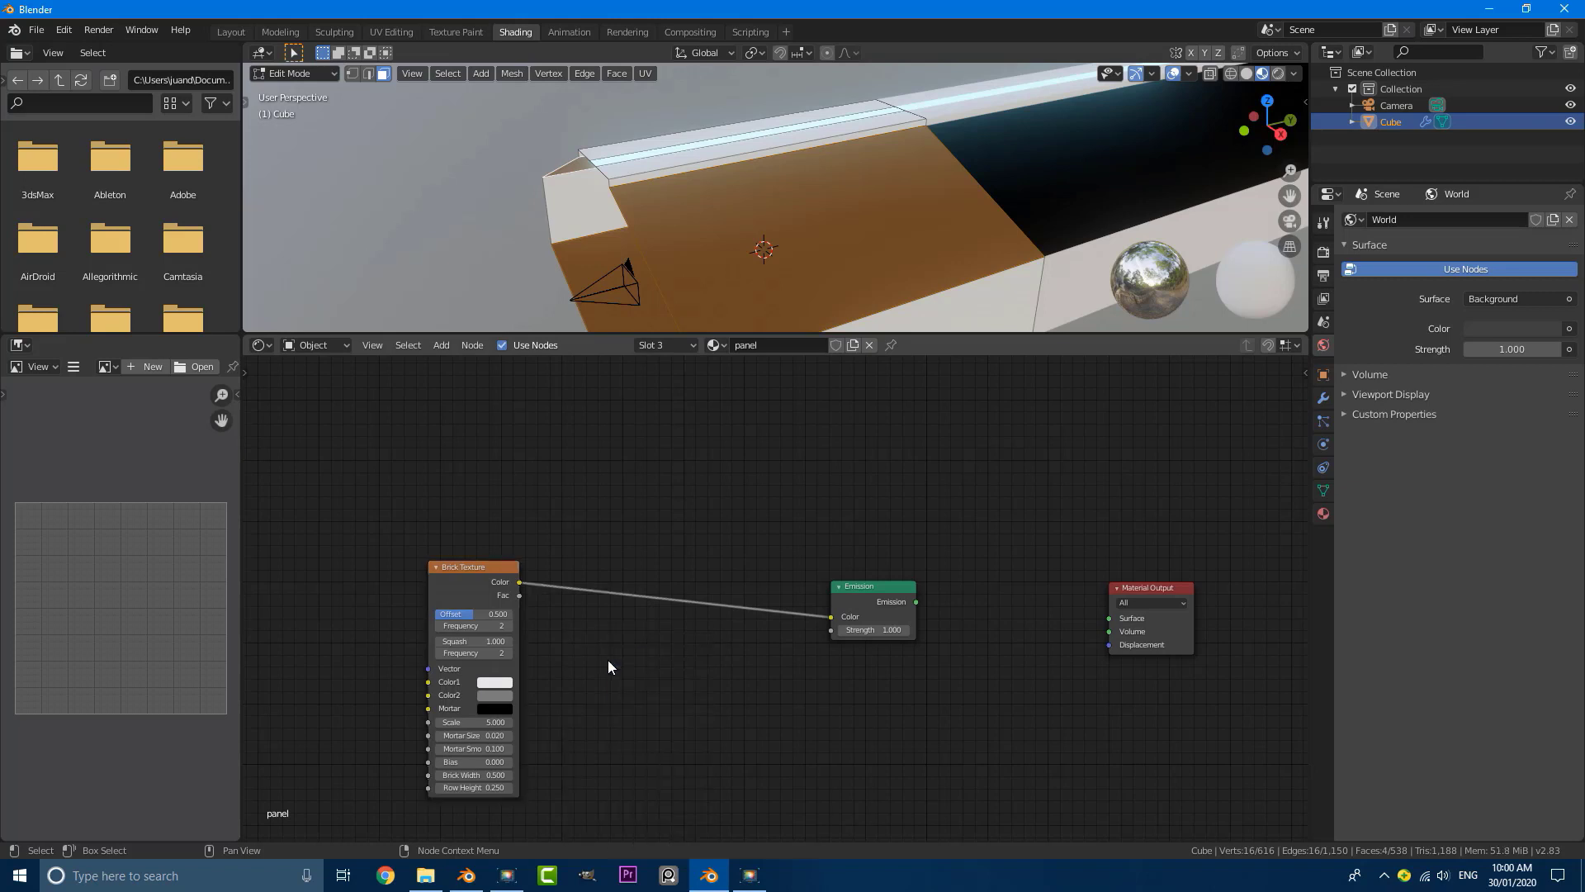
# Step: Insert a ColorRamp node on the link between Brick Texture and Emission, and space out the nodes
pyautogui.hotkey('shift', 'a')
pyautogui.click(566, 660)
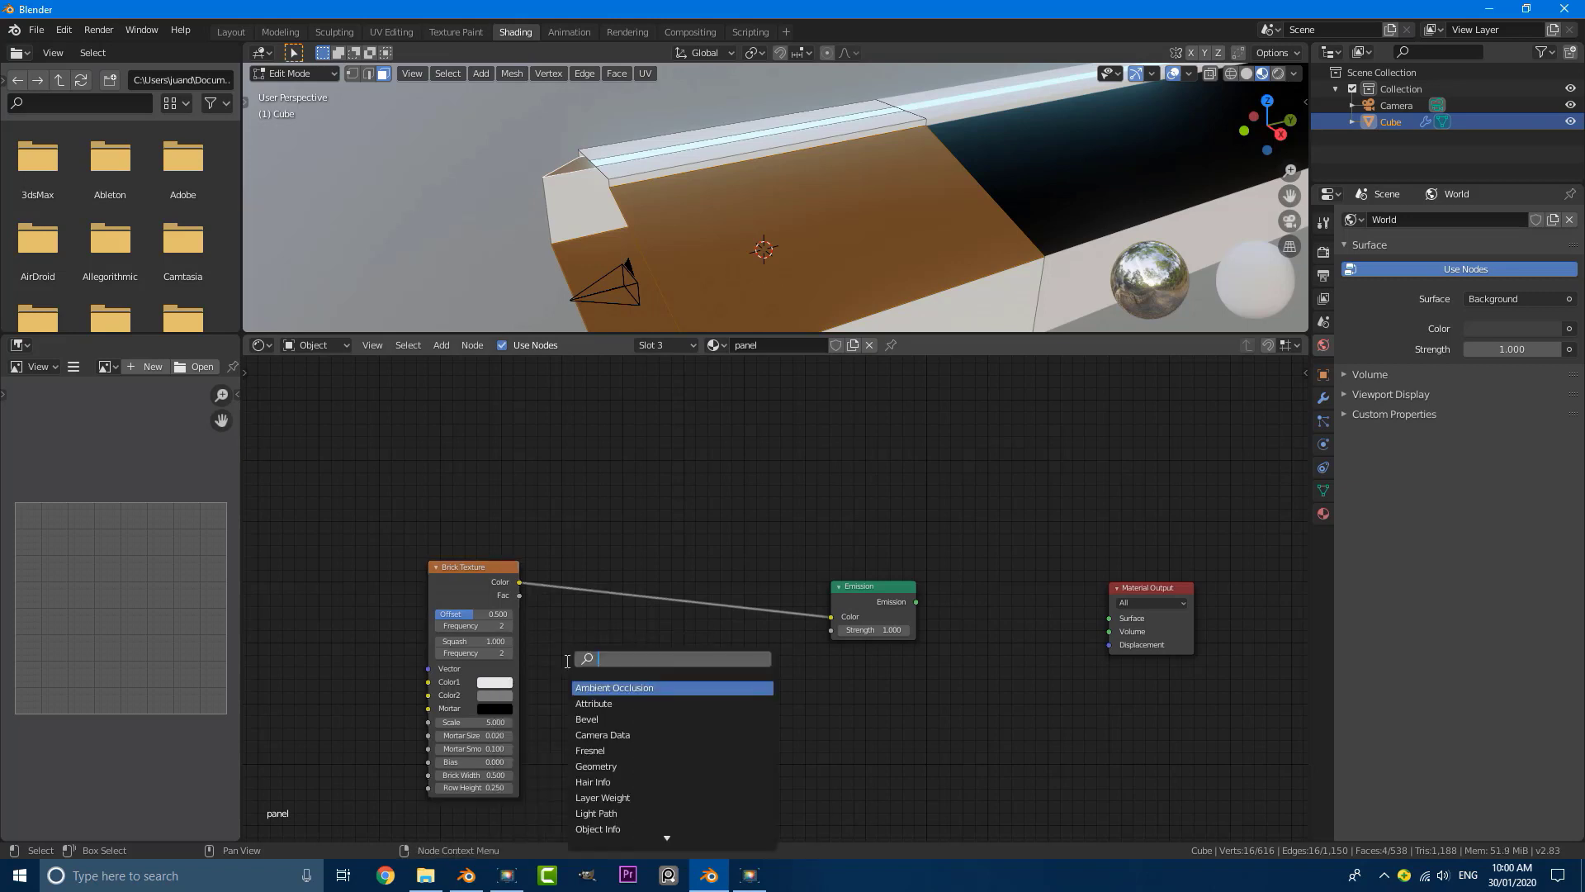
pyautogui.write('color')
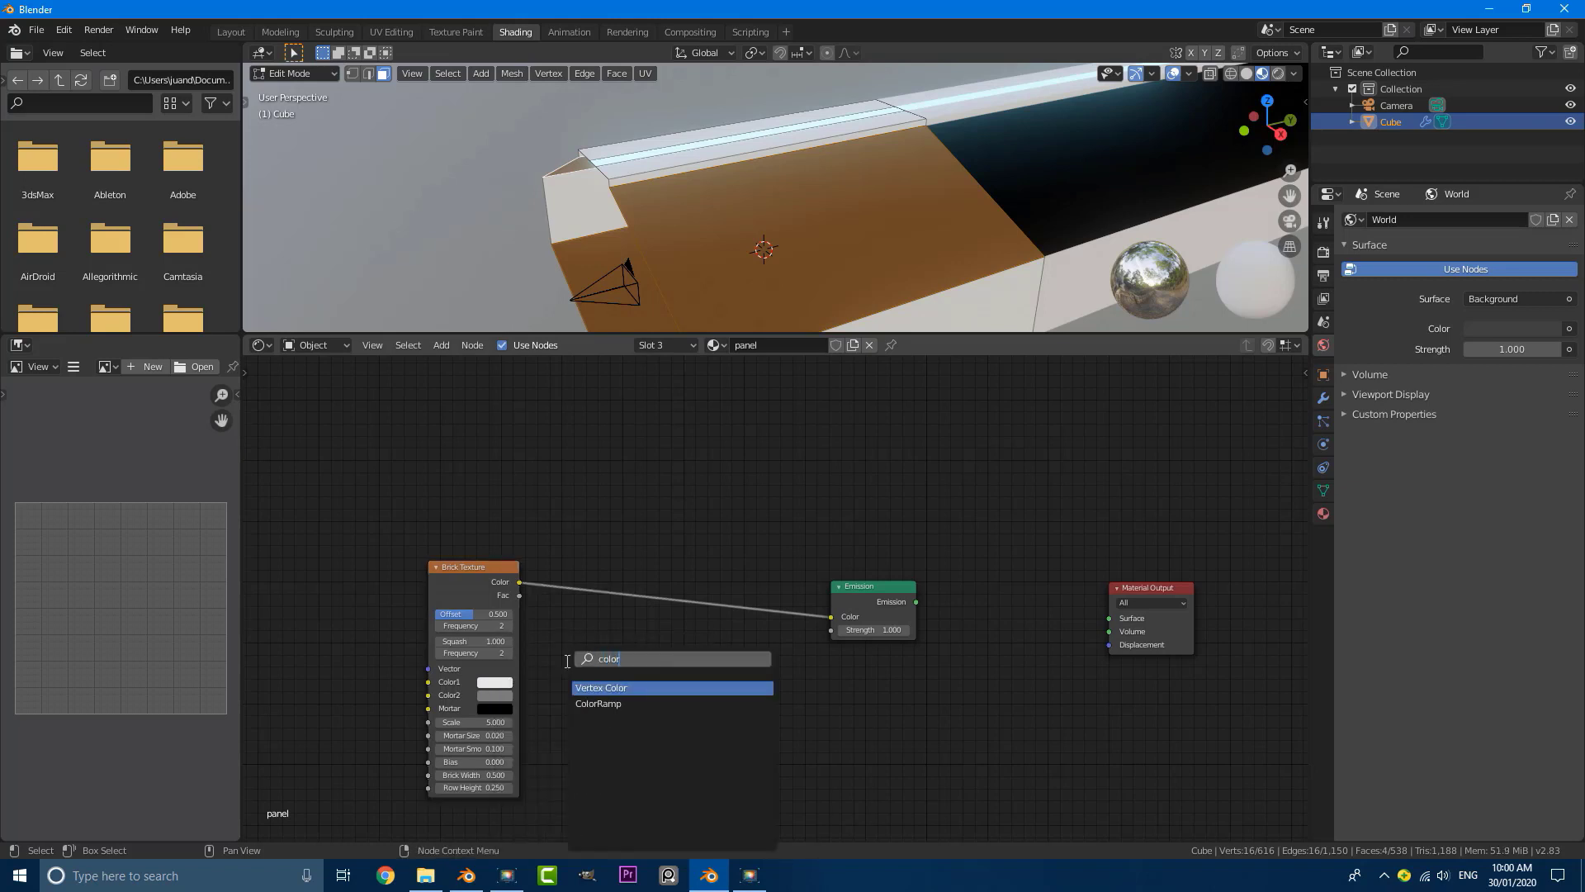
pyautogui.click(598, 703)
pyautogui.click(696, 651)
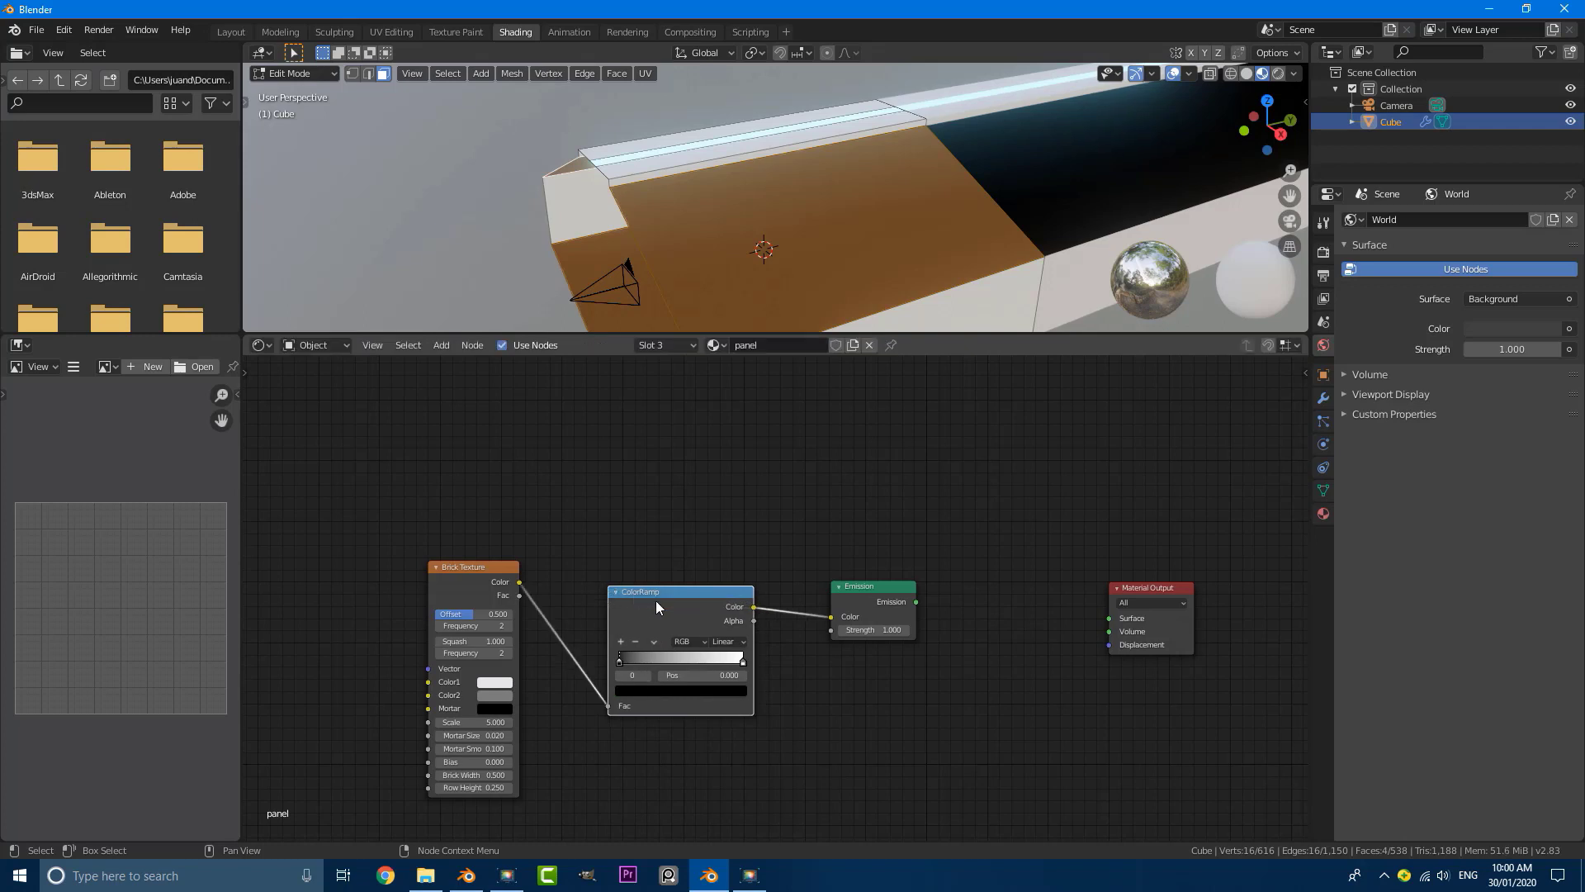
pyautogui.moveTo(657, 606); pyautogui.dragTo(644, 592)
pyautogui.moveTo(479, 567); pyautogui.dragTo(456, 556)
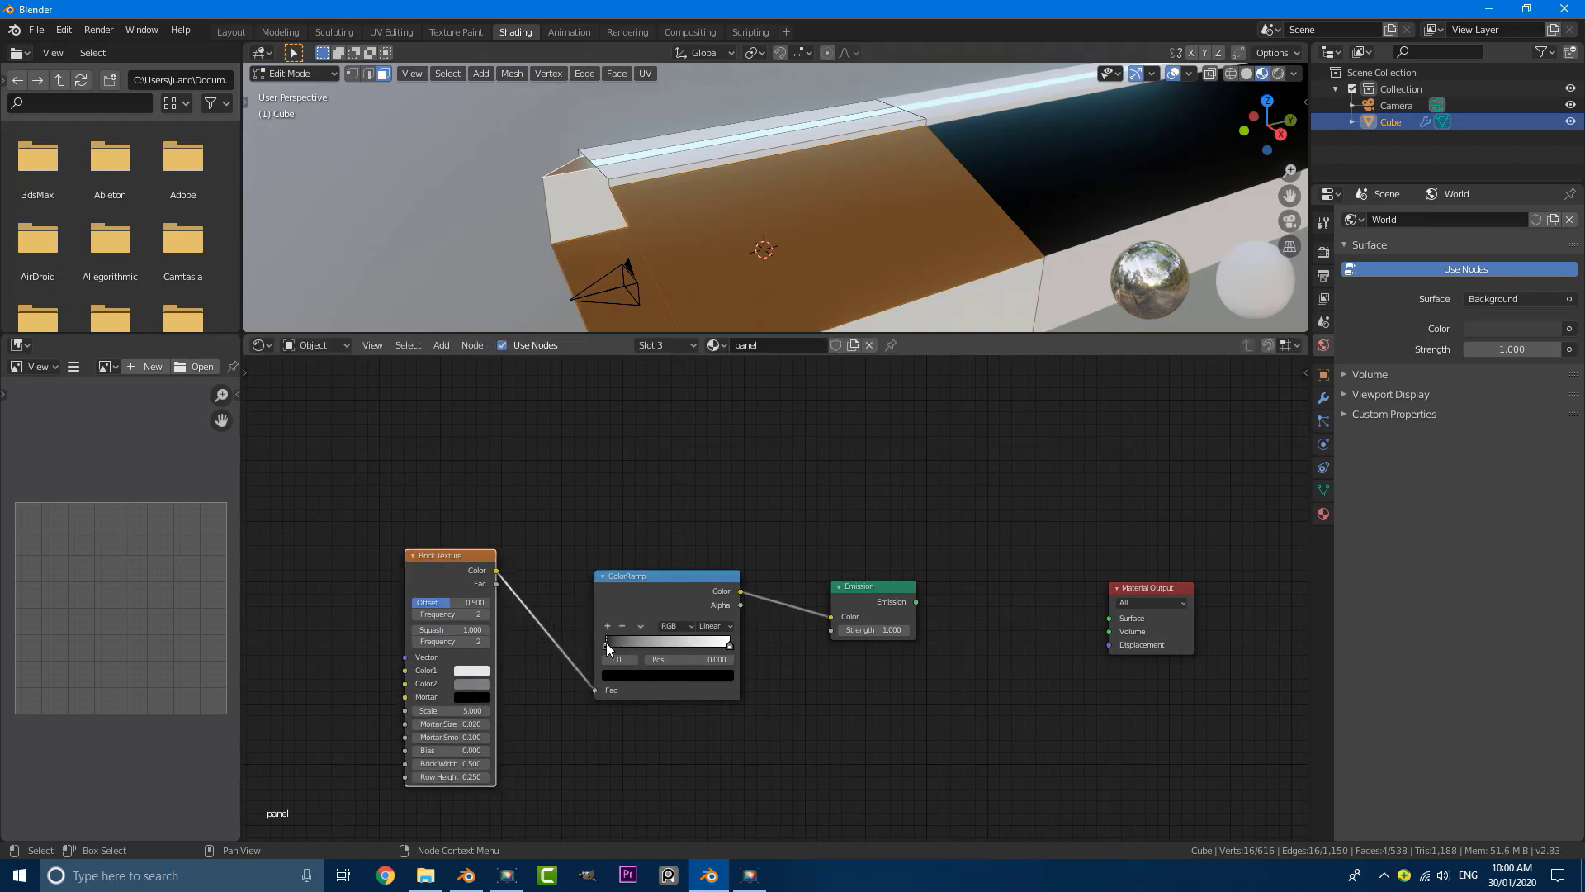
# Step: Show the tunnel through the camera with Rendered viewport shading
pyautogui.moveTo(665, 253); pyautogui.dragTo(784, 262, button='middle')
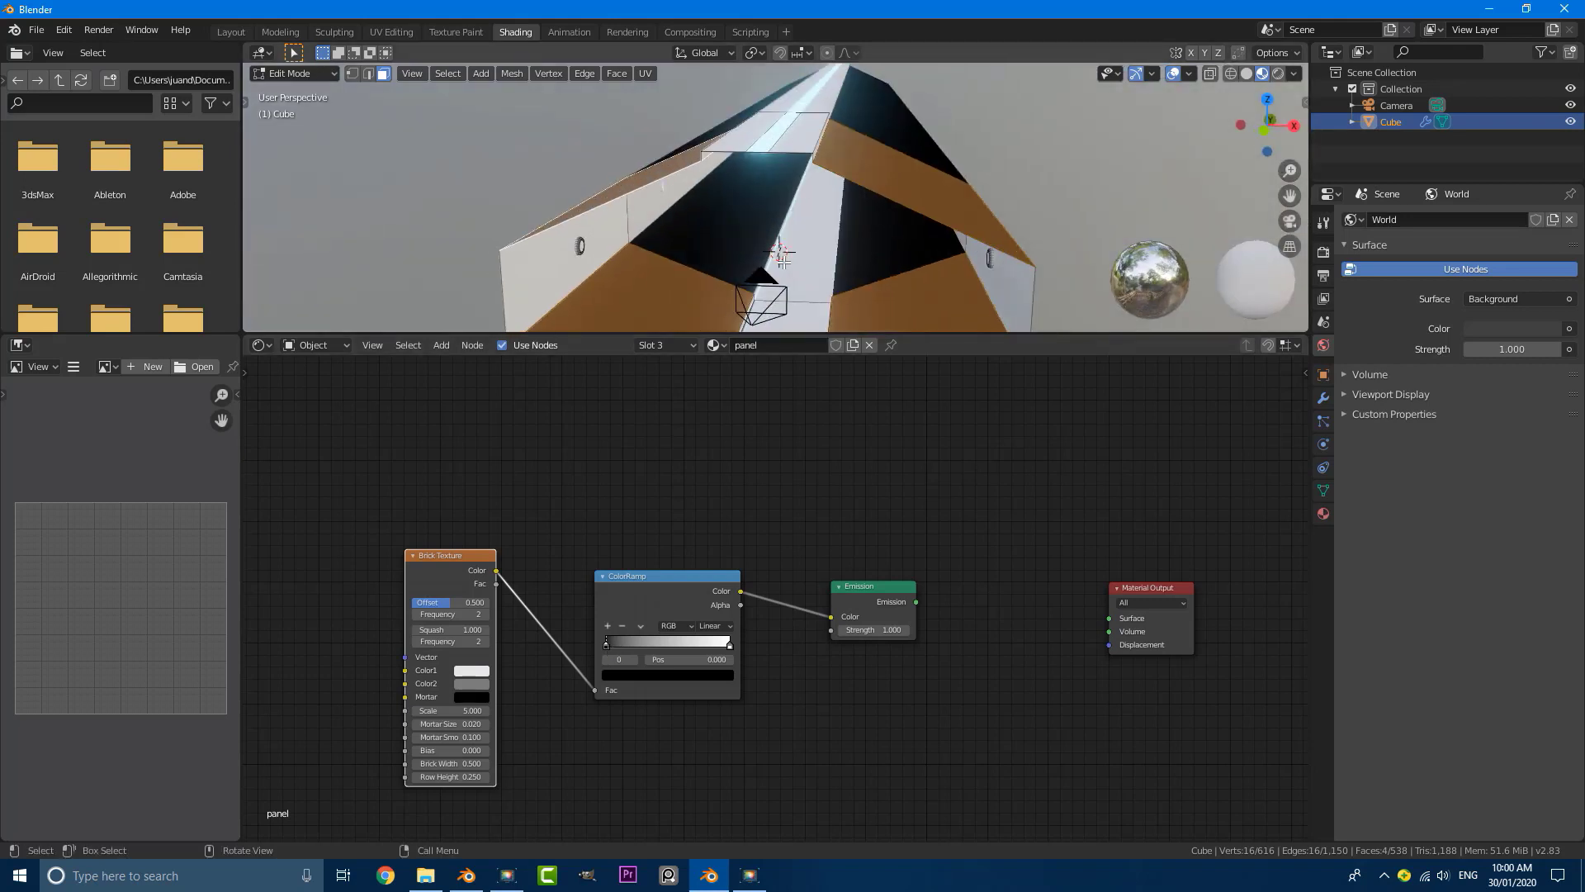
pyautogui.press('KP_0')
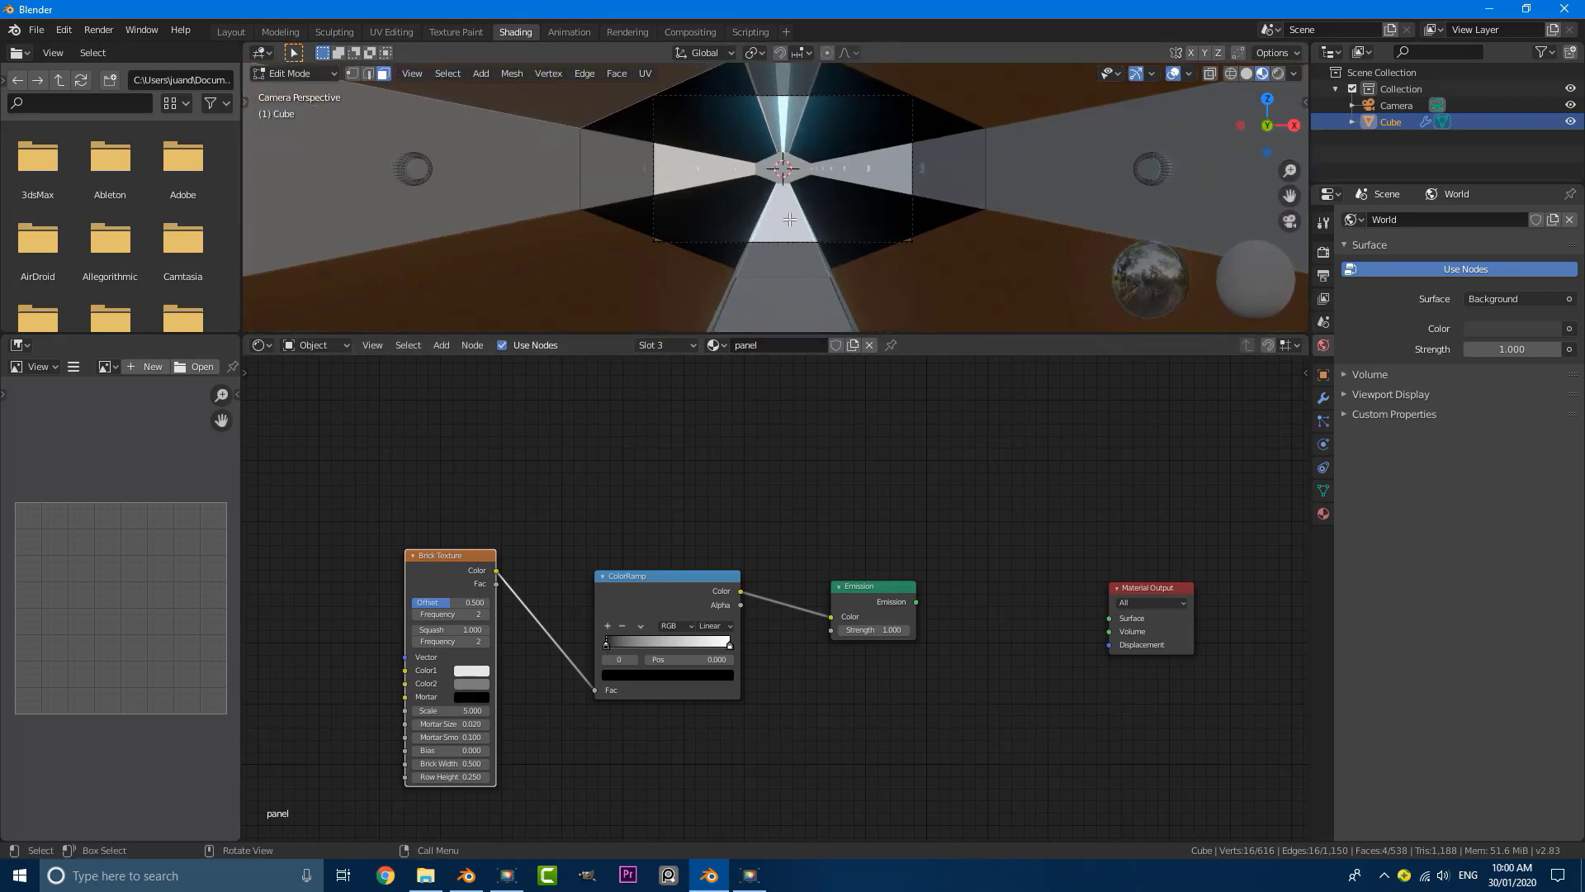
pyautogui.press('z')
pyautogui.click(807, 103)
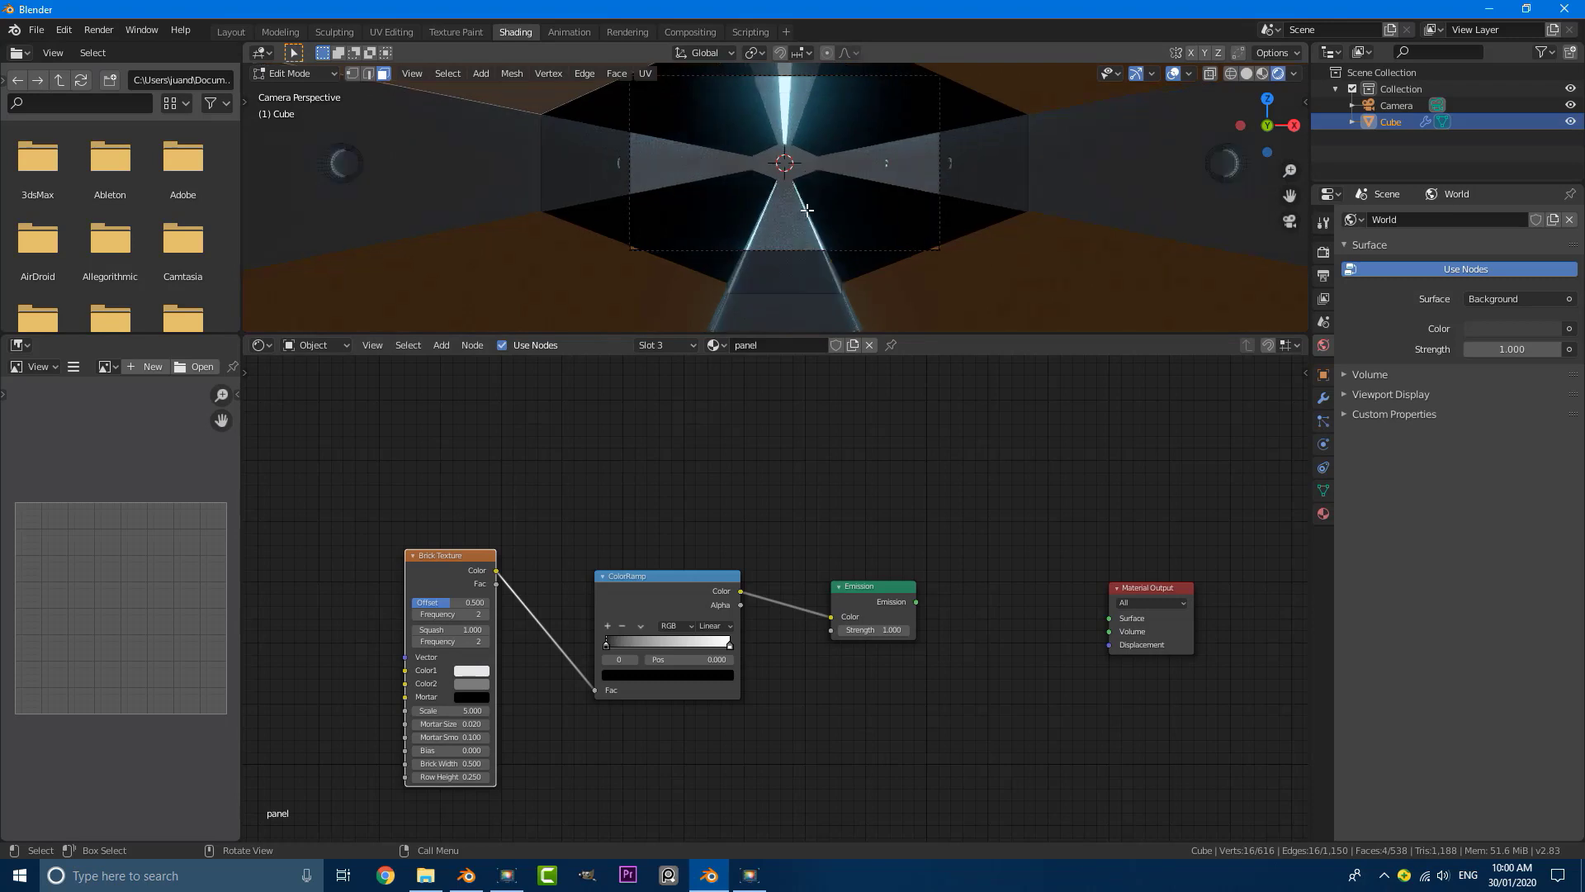
pyautogui.scroll(3, 814, 204)
pyautogui.scroll(1, 908, 640)
# Step: Connect the Emission node's output to the Surface input of the Material Output
pyautogui.moveTo(916, 640); pyautogui.dragTo(830, 636, button='middle')
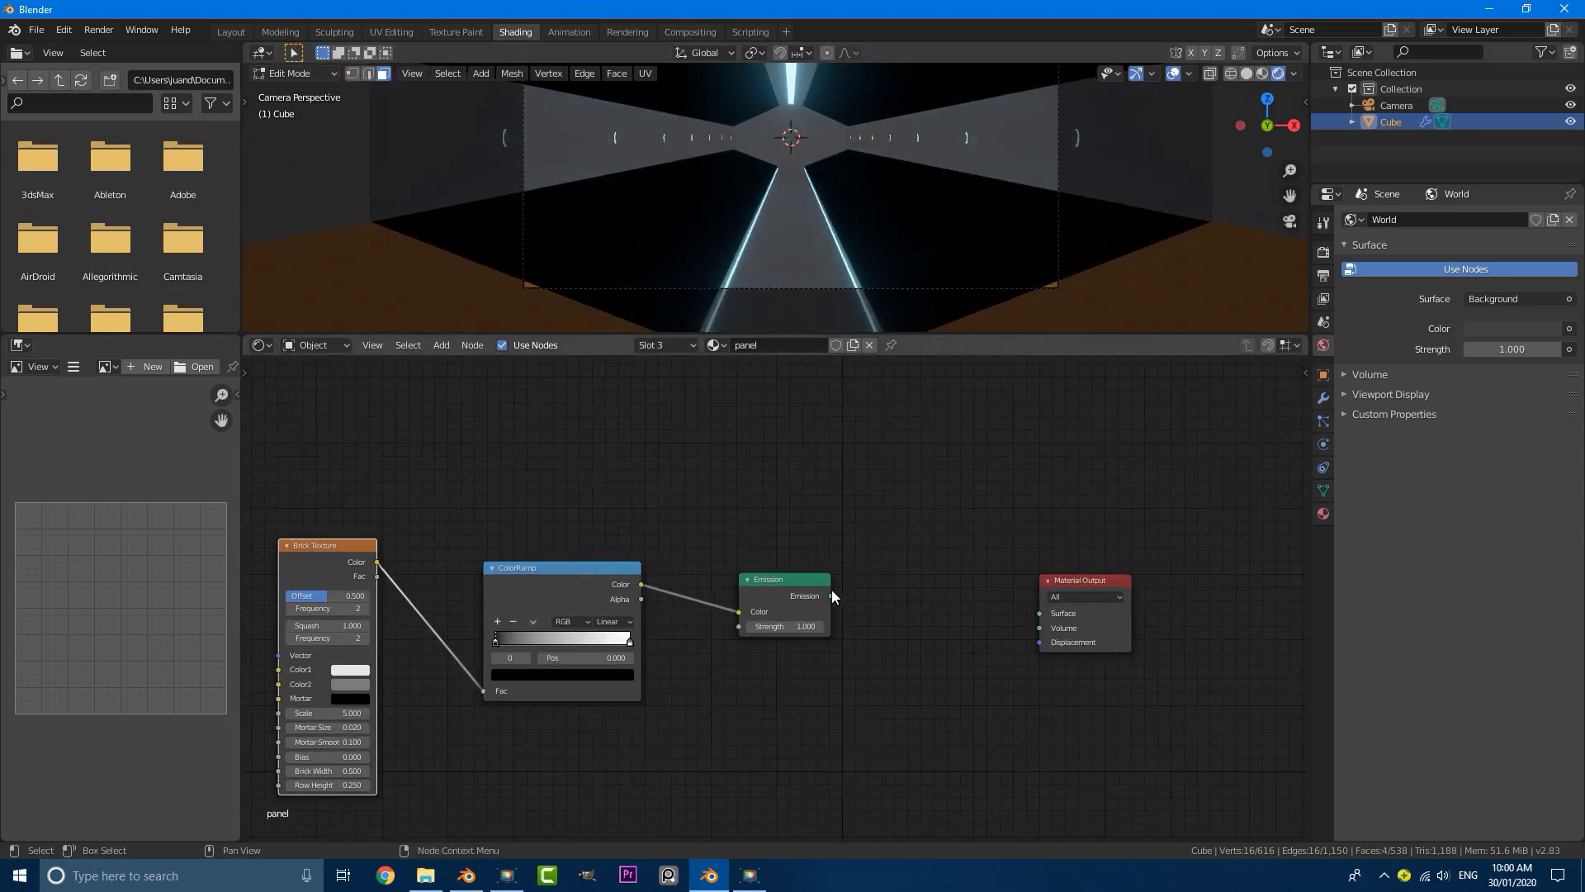
pyautogui.moveTo(832, 595); pyautogui.dragTo(1045, 620)
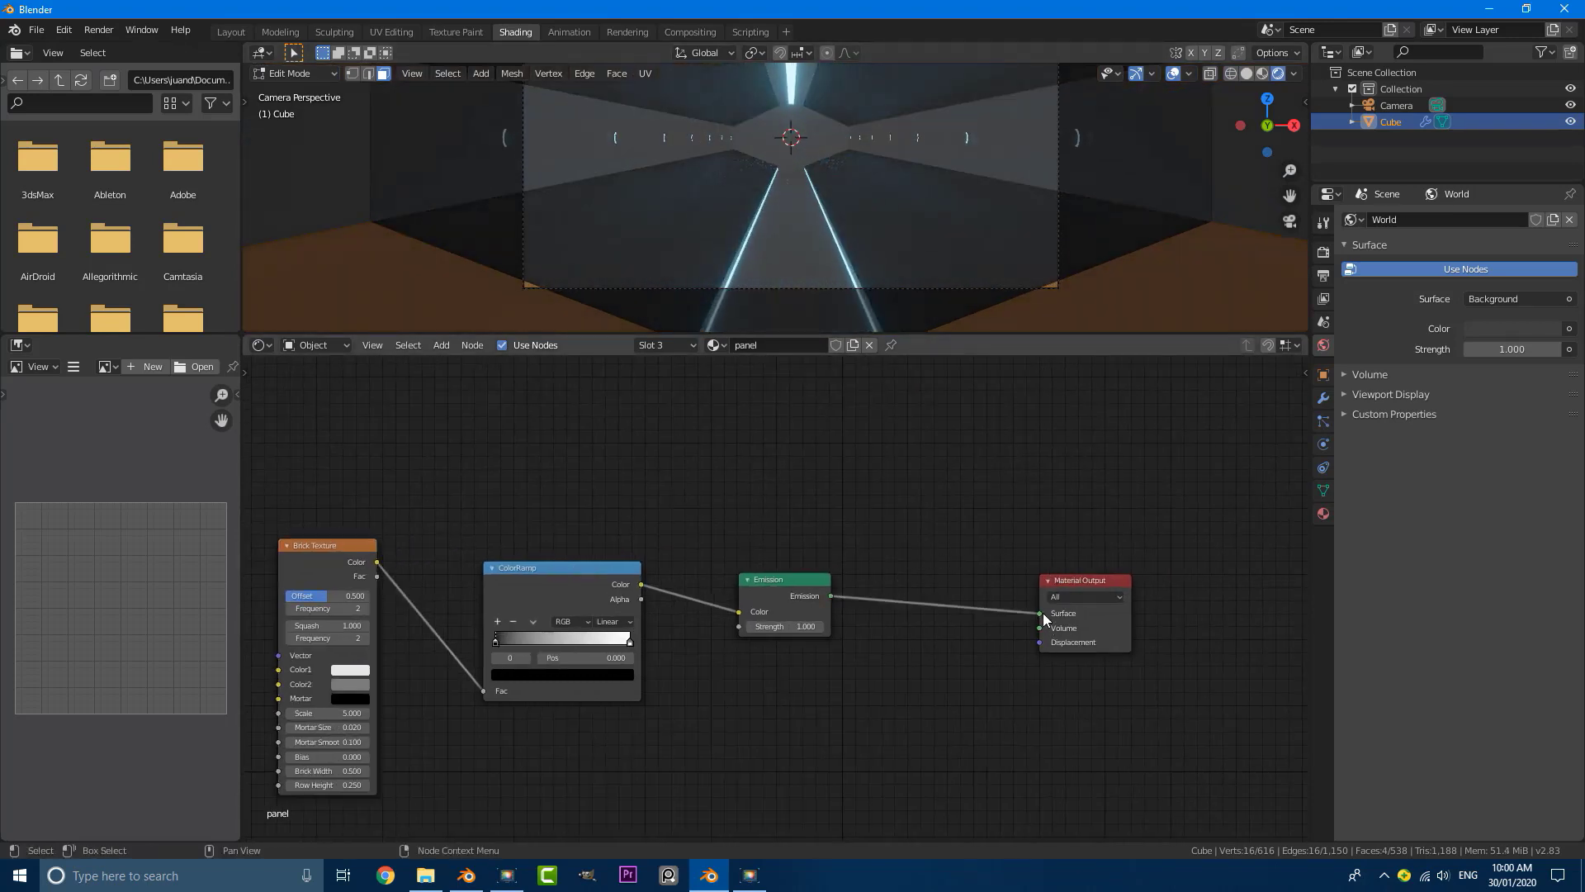
pyautogui.scroll(2, 785, 196)
# Step: Move the ColorRamp's black stop in to just before the middle and its white stop to position 0.700
pyautogui.moveTo(598, 463); pyautogui.dragTo(778, 461, button='middle')
pyautogui.scroll(1, 768, 483)
pyautogui.moveTo(666, 646); pyautogui.dragTo(771, 652)
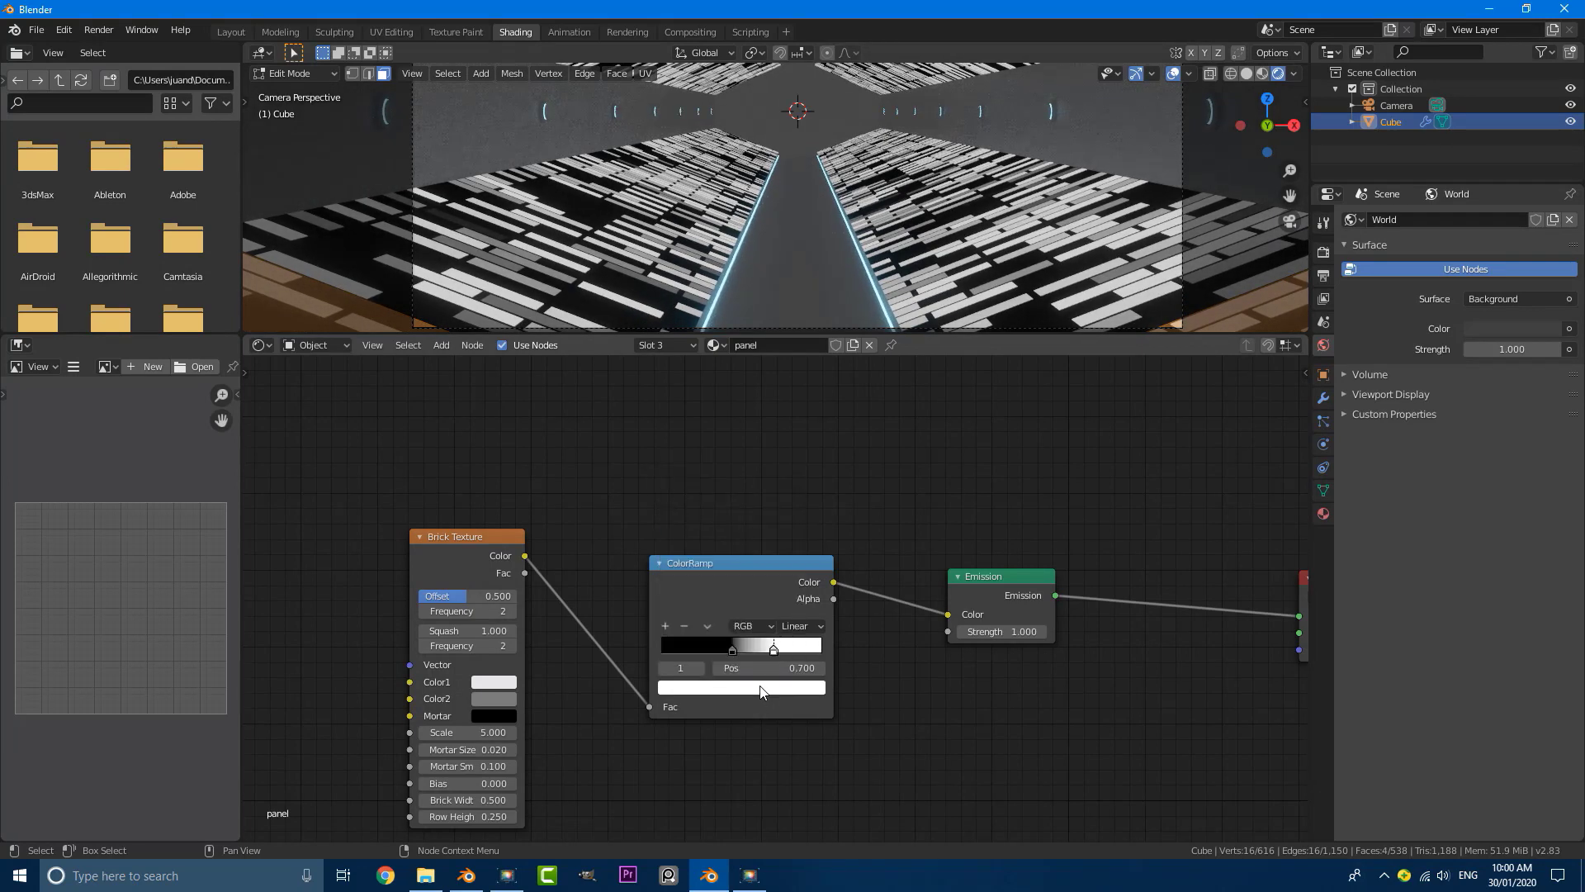
# Step: Colour the ColorRamp's white stop light blue with hue 0.548 and saturation 0.628, and set the Emission strength to 3.8
pyautogui.click(733, 689)
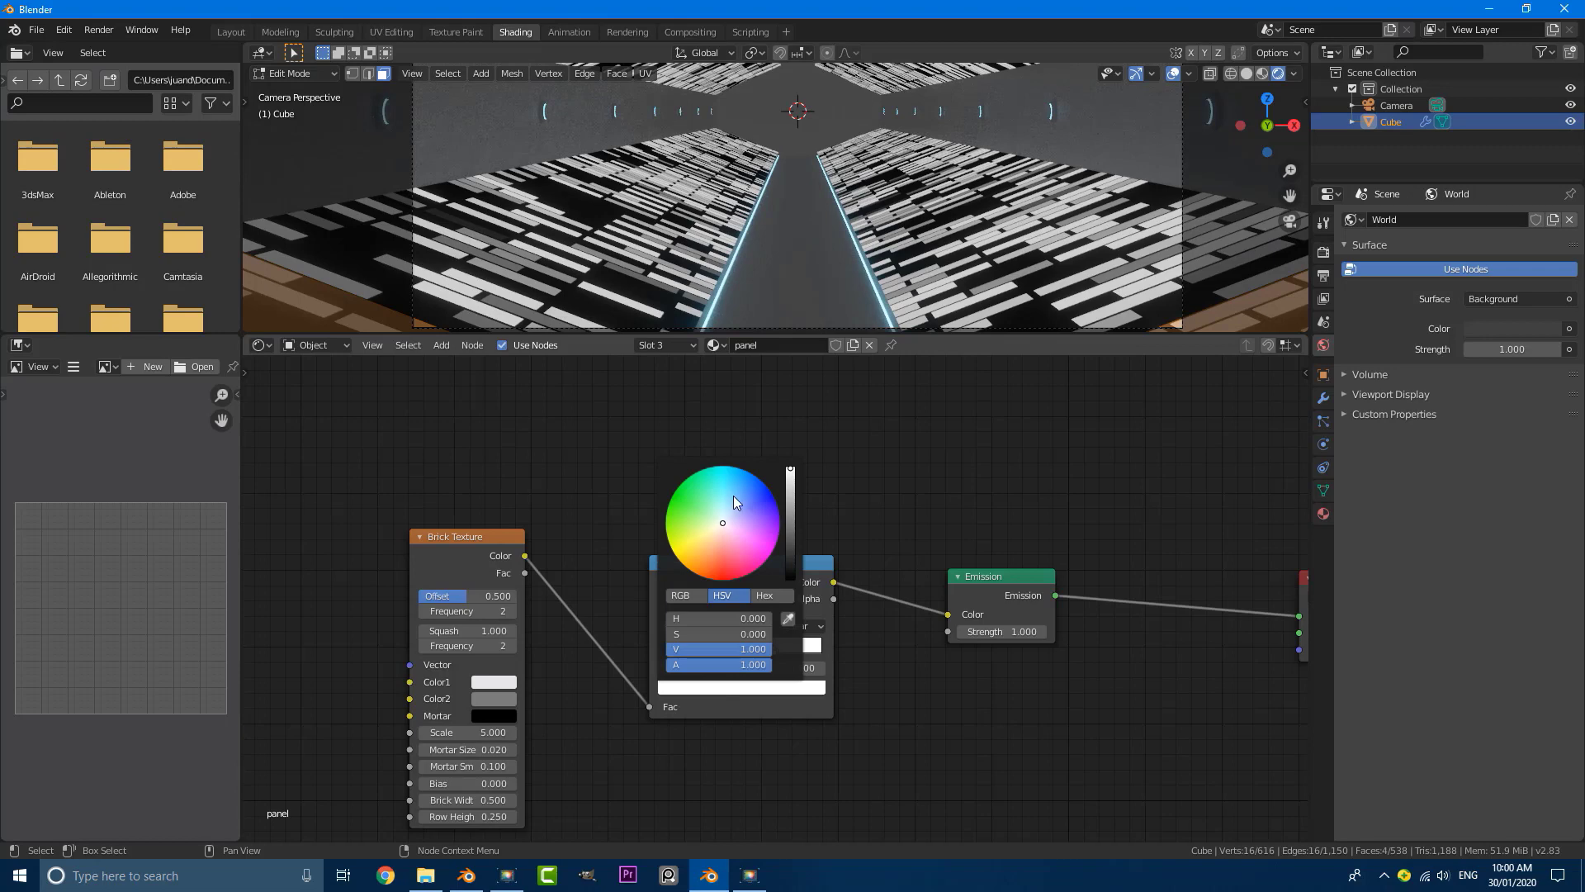
pyautogui.moveTo(733, 495); pyautogui.dragTo(733, 487)
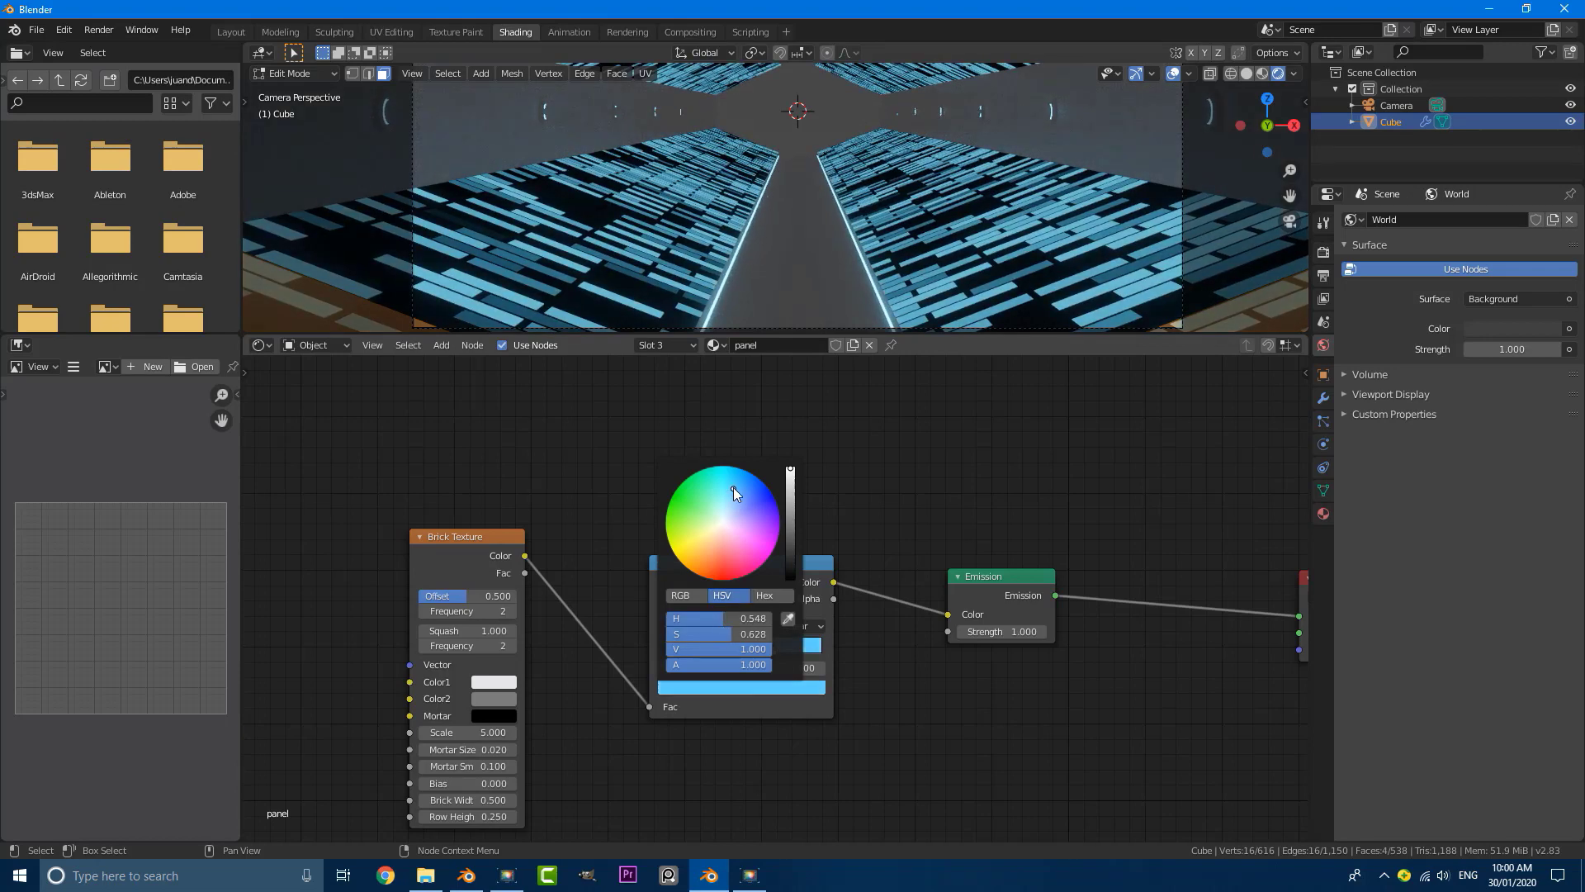
pyautogui.moveTo(999, 631); pyautogui.dragTo(999, 631)
pyautogui.scroll(-4, 793, 219)
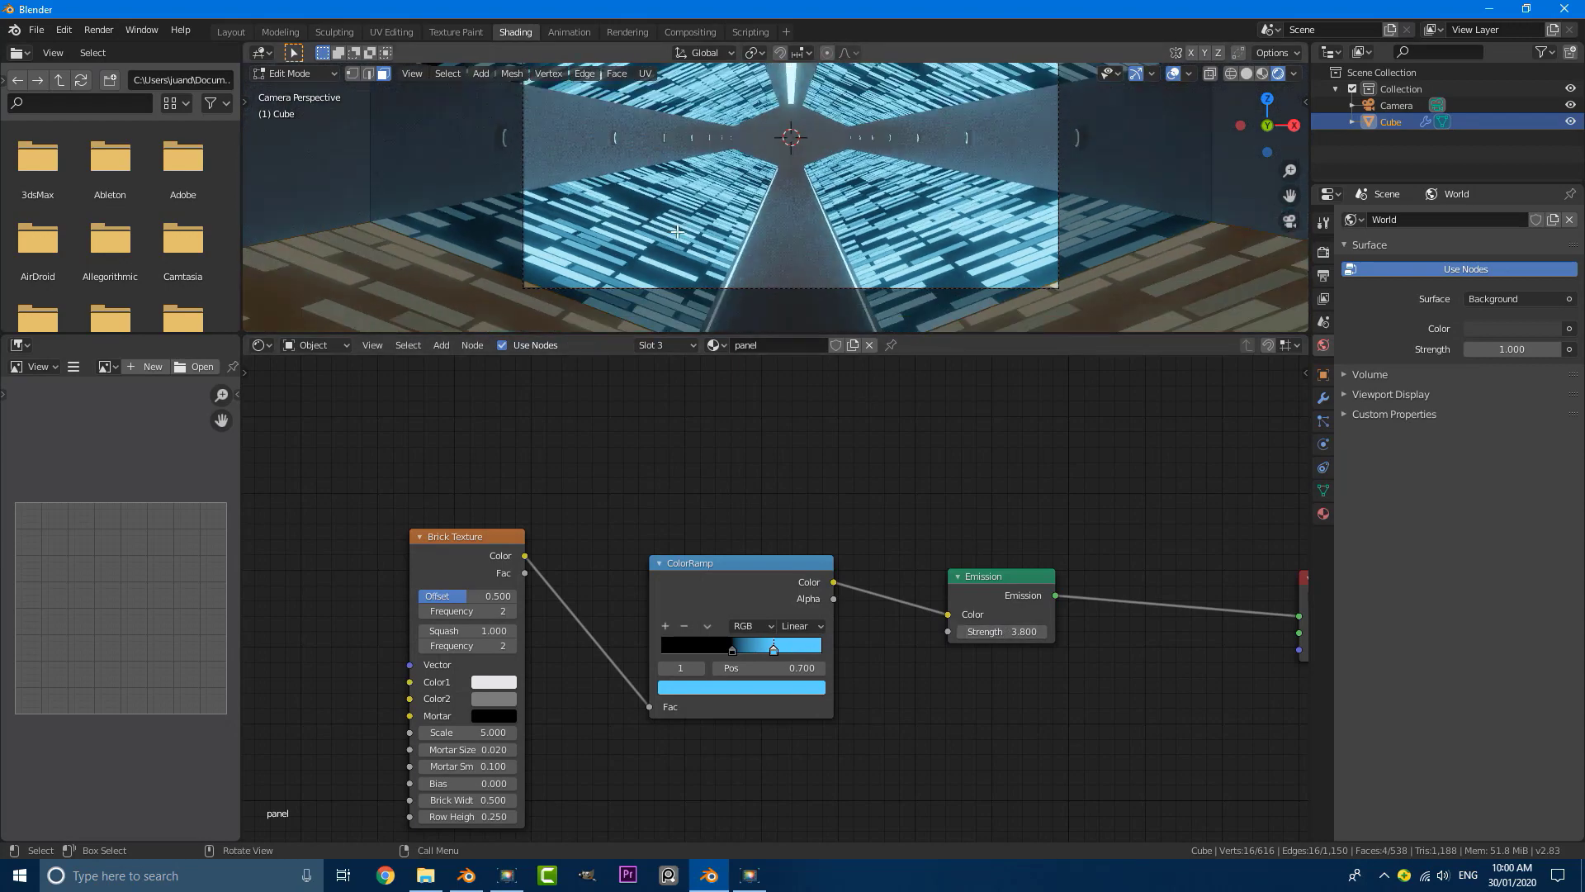
# Step: Move the ColorRamp's black stop to position 0.550 to leave fewer bricks glowing
pyautogui.scroll(1, 793, 219)
pyautogui.scroll(2, 636, 578)
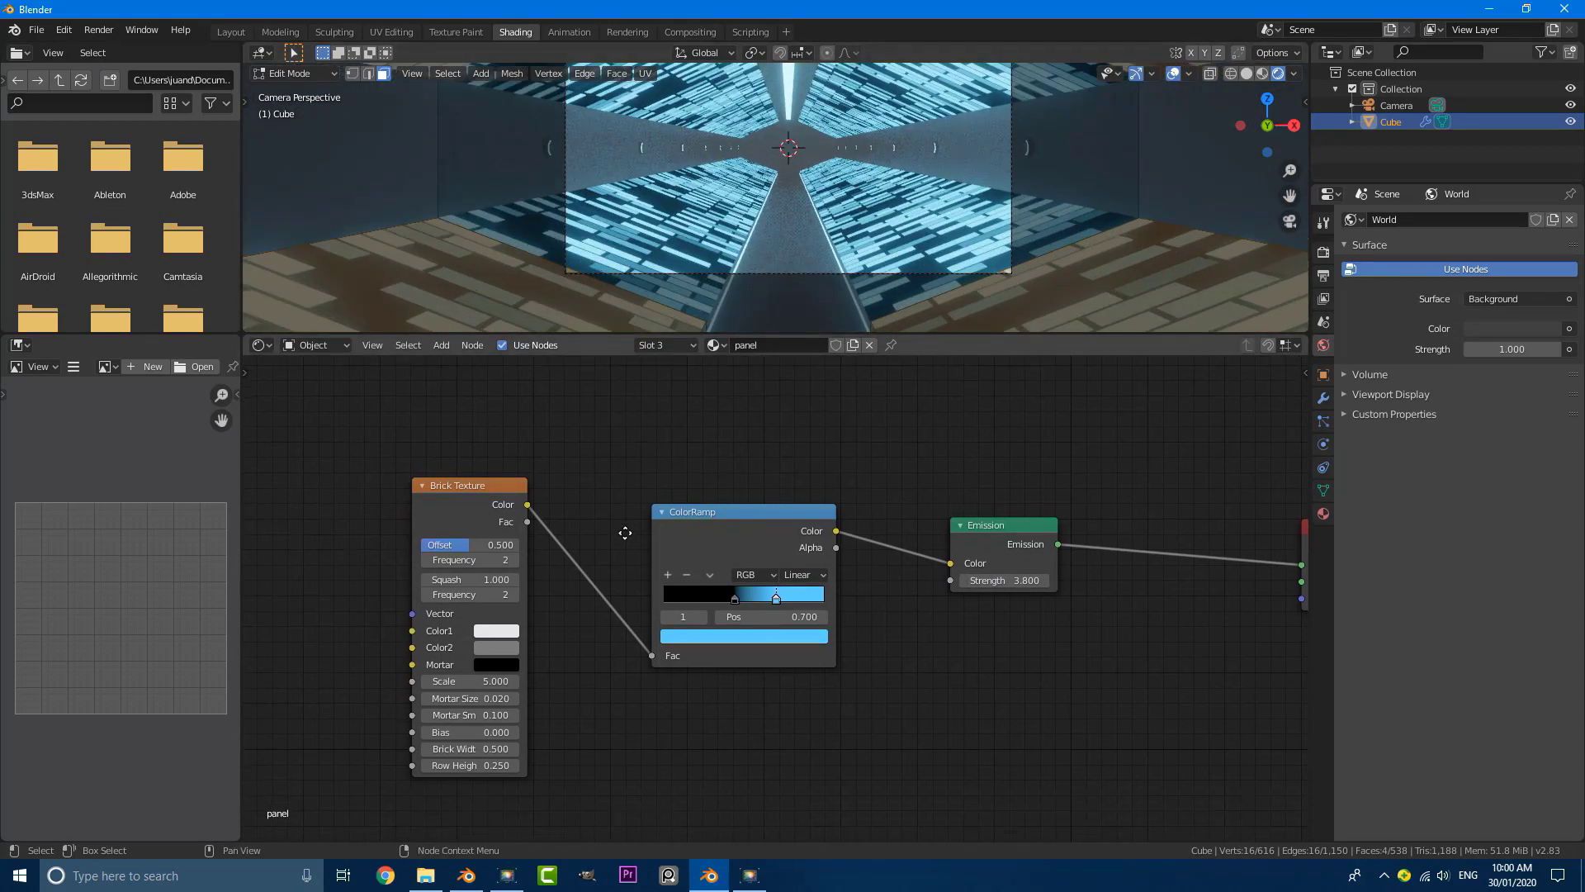
pyautogui.click(732, 598)
pyautogui.moveTo(735, 597)
pyautogui.mouseDown()
pyautogui.moveTo(776, 607)
pyautogui.moveTo(746, 606)
pyautogui.mouseUp()
pyautogui.scroll(-1, 823, 158)
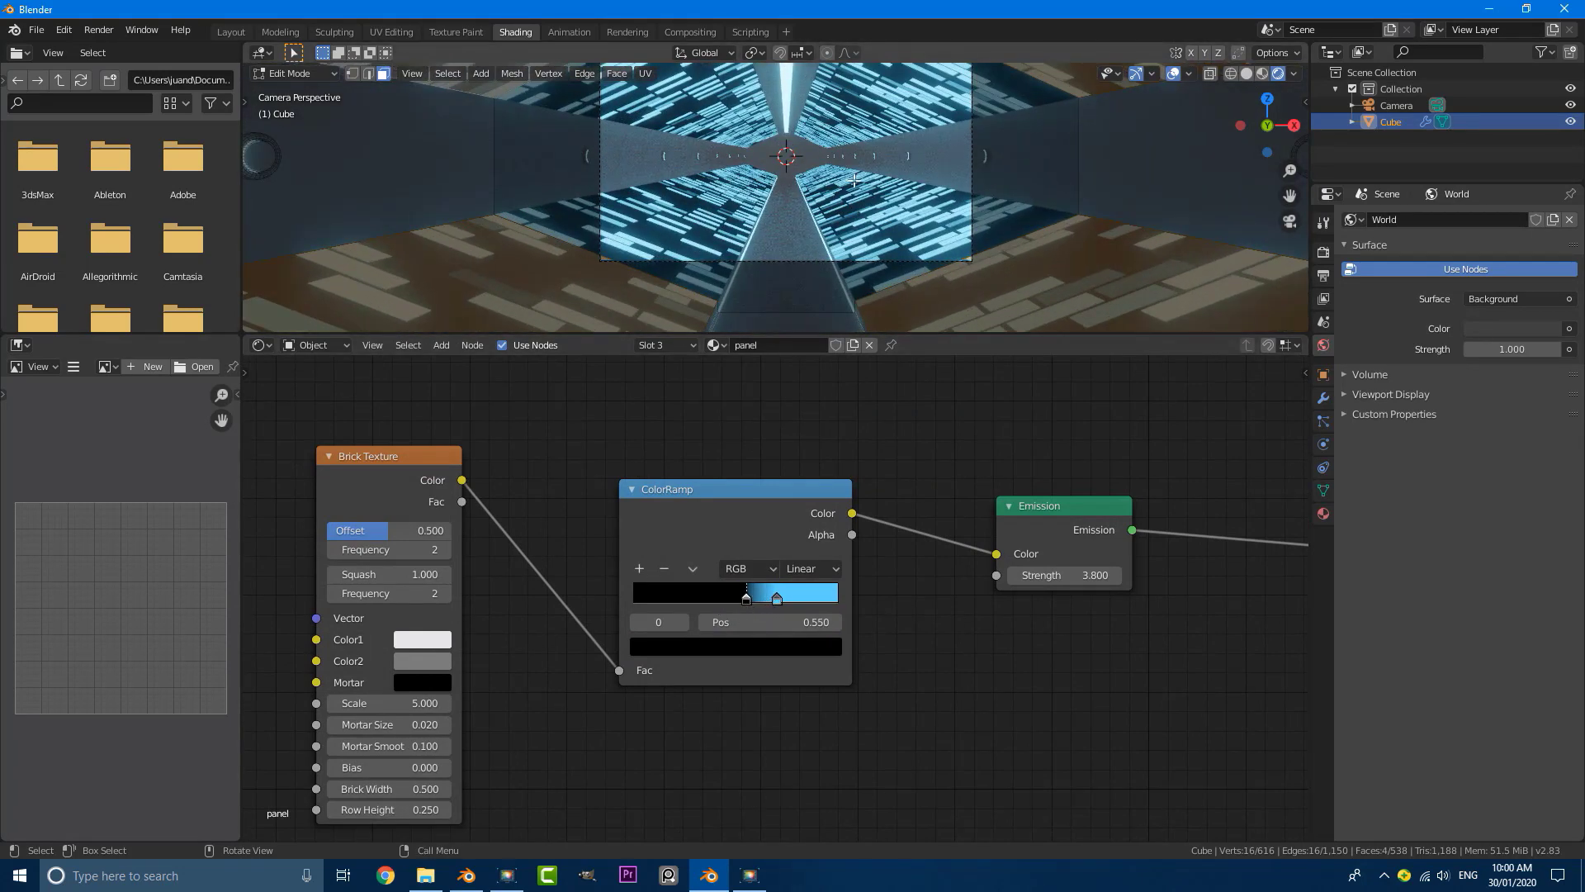
# Step: Rename the tunnel's first material slot, Material, as metal
pyautogui.scroll(-2, 753, 281)
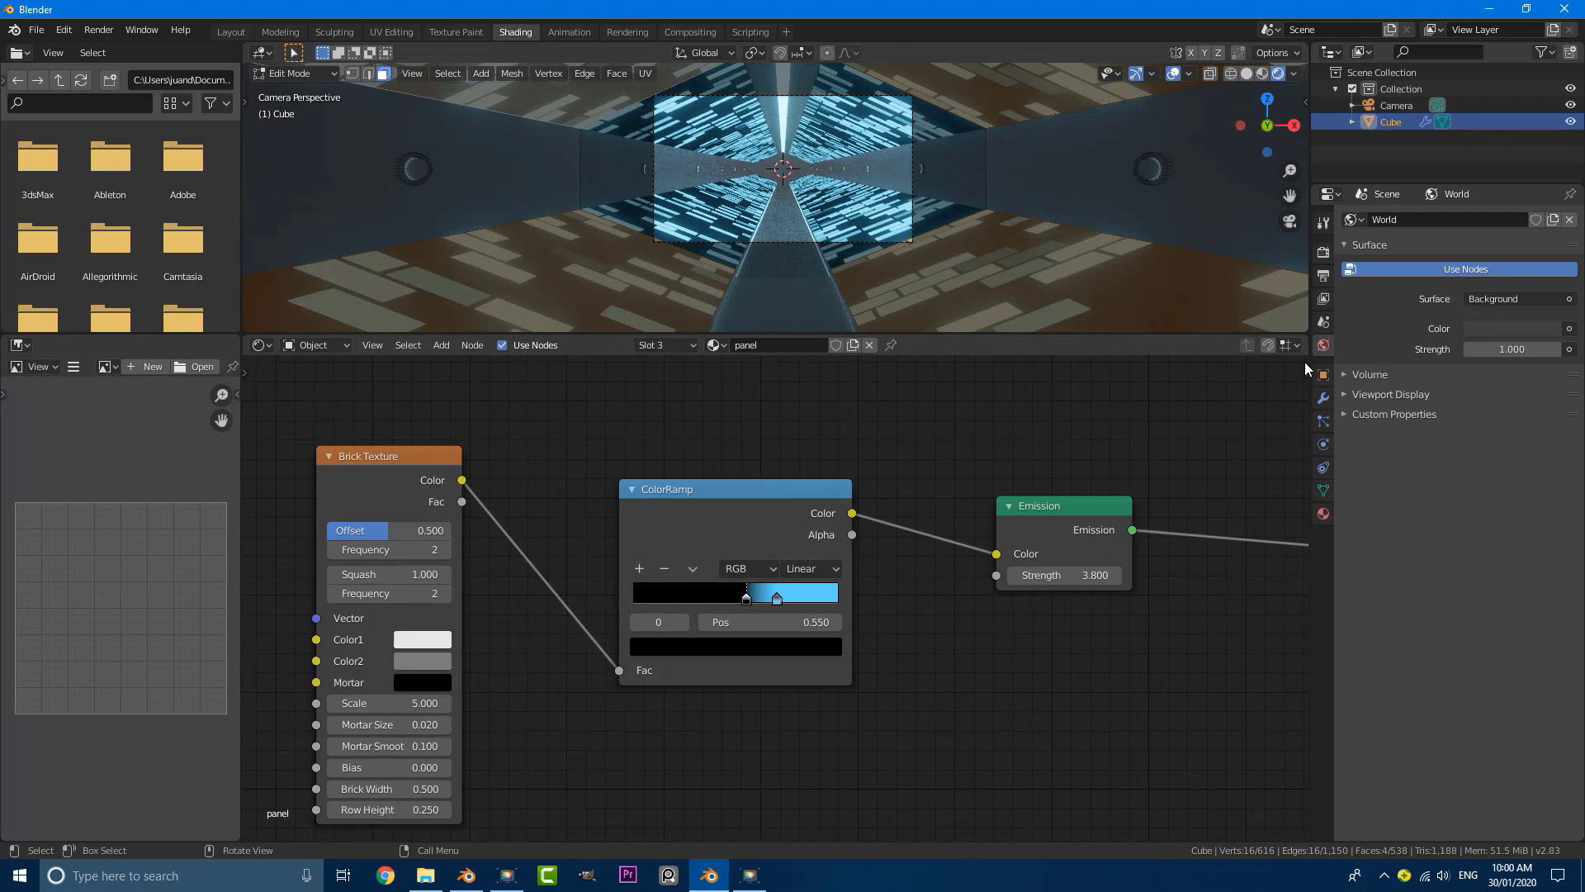
pyautogui.click(1324, 514)
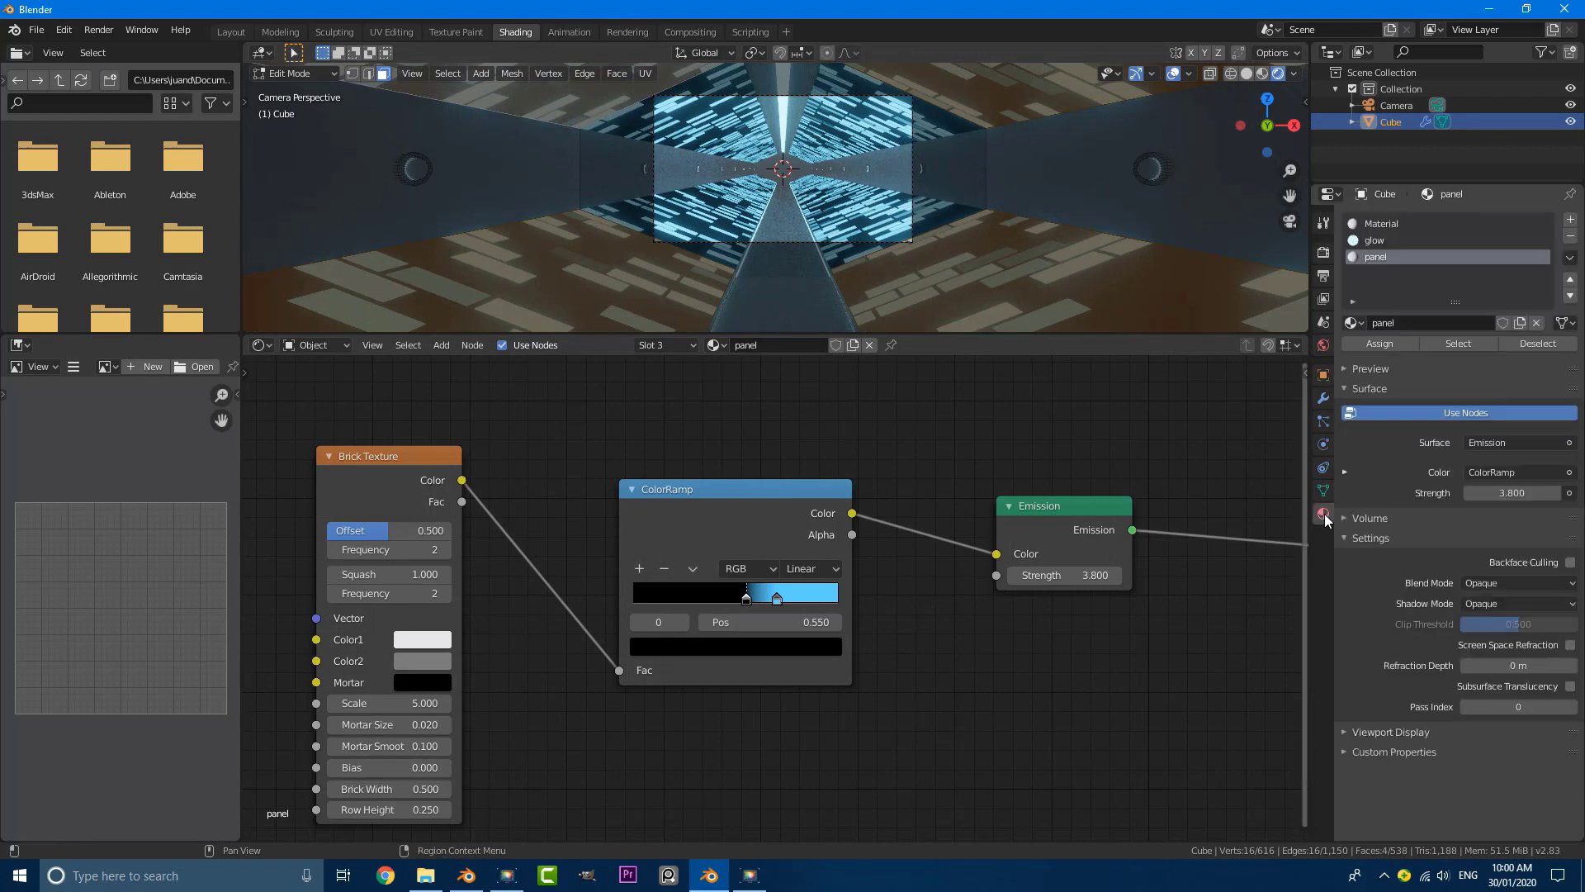
pyautogui.click(1390, 221)
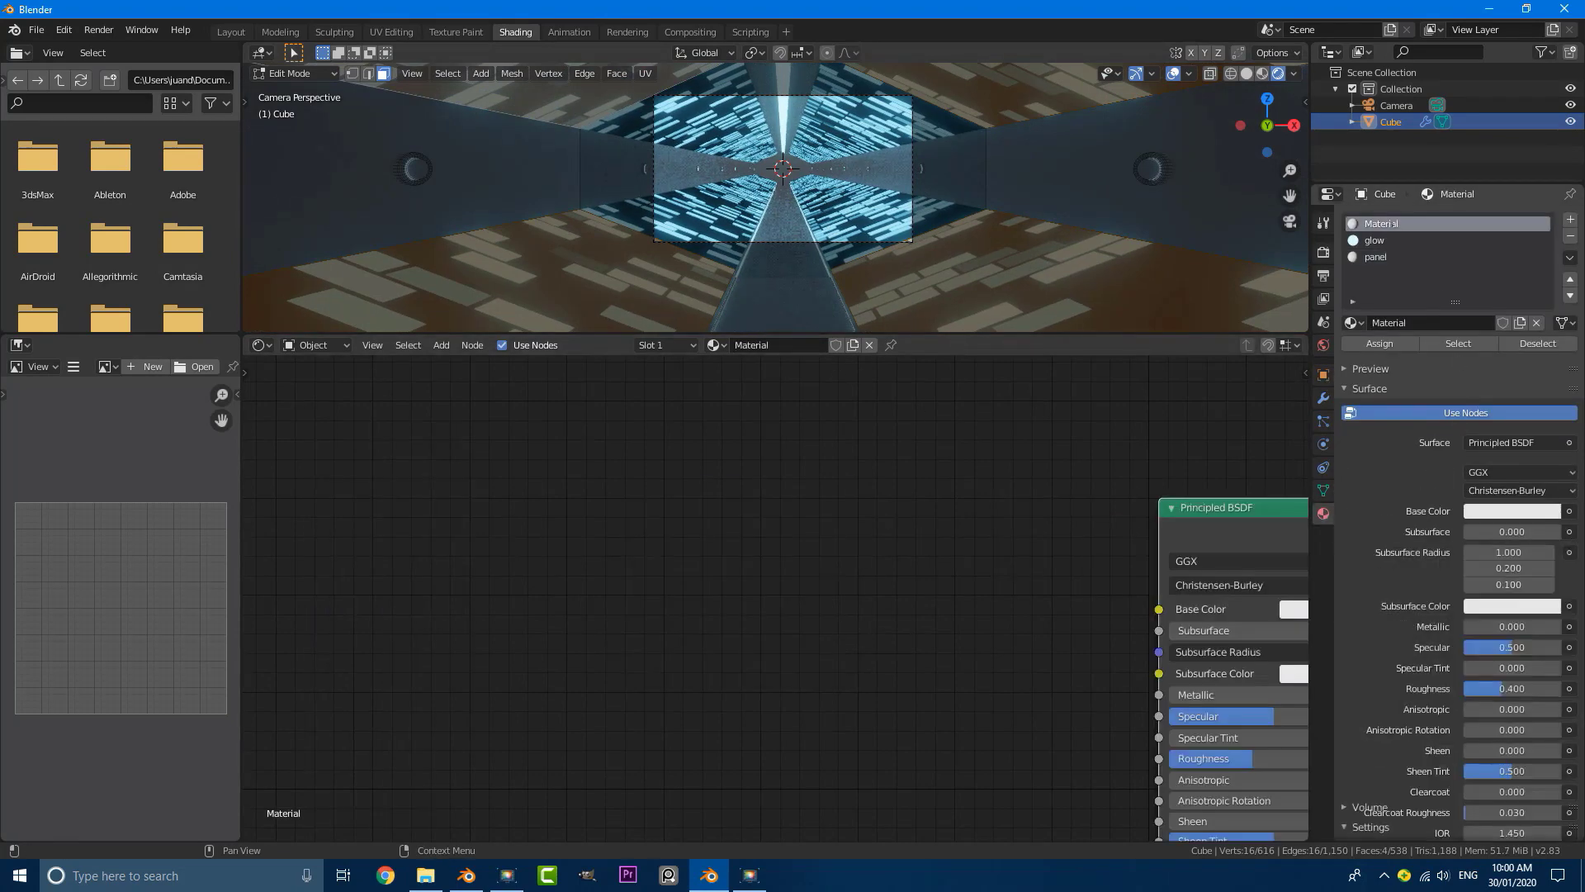
pyautogui.click(1379, 324)
pyautogui.write('me')
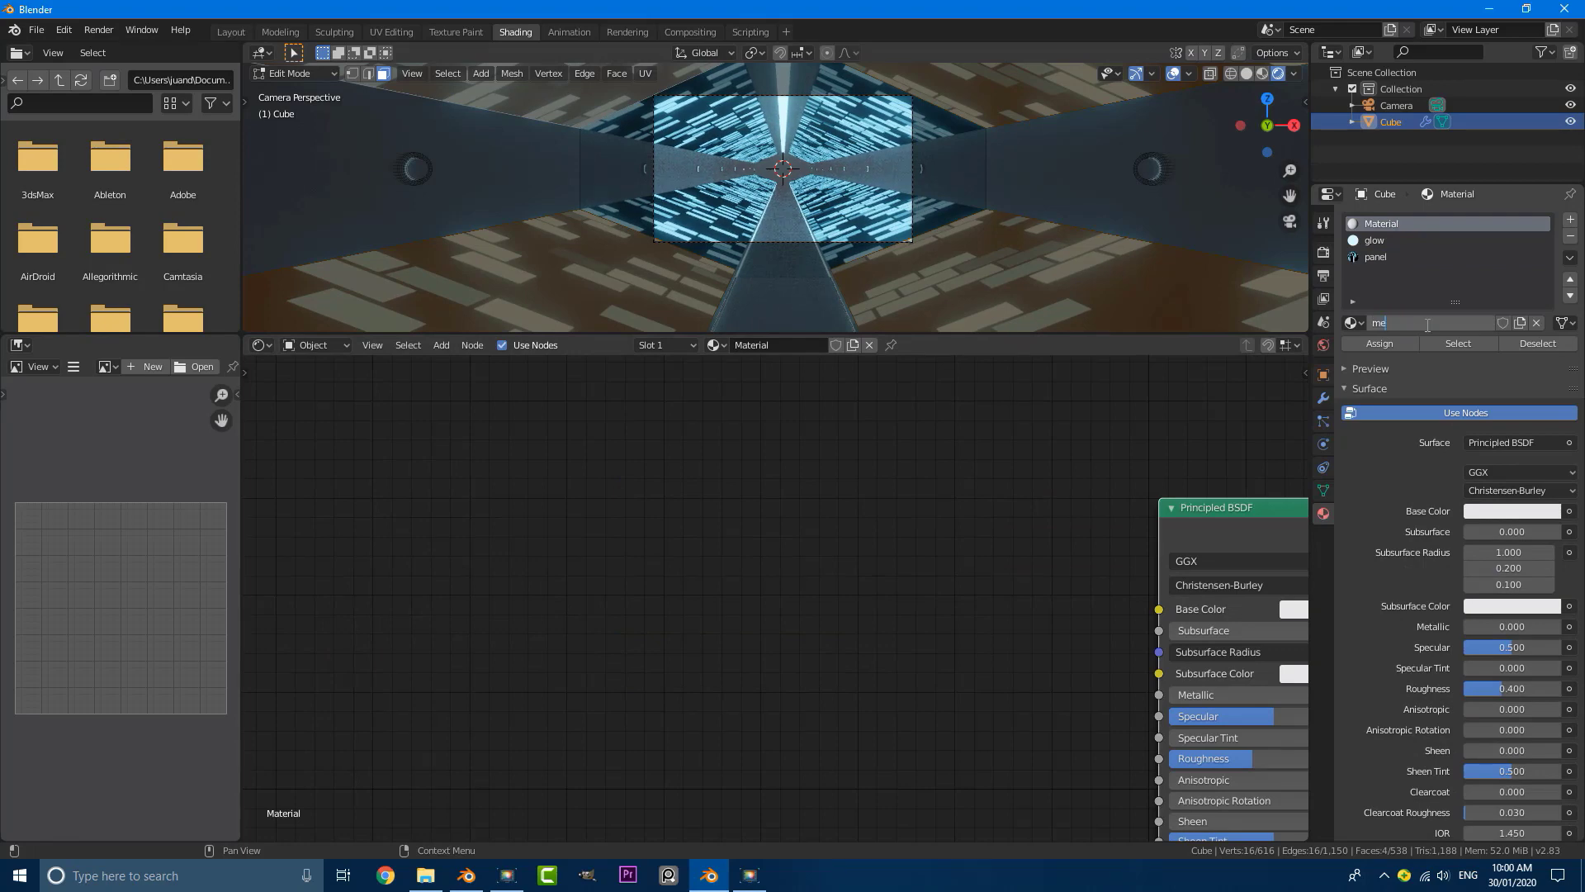
pyautogui.write('tal')
pyautogui.press('Return')
pyautogui.press('Home')
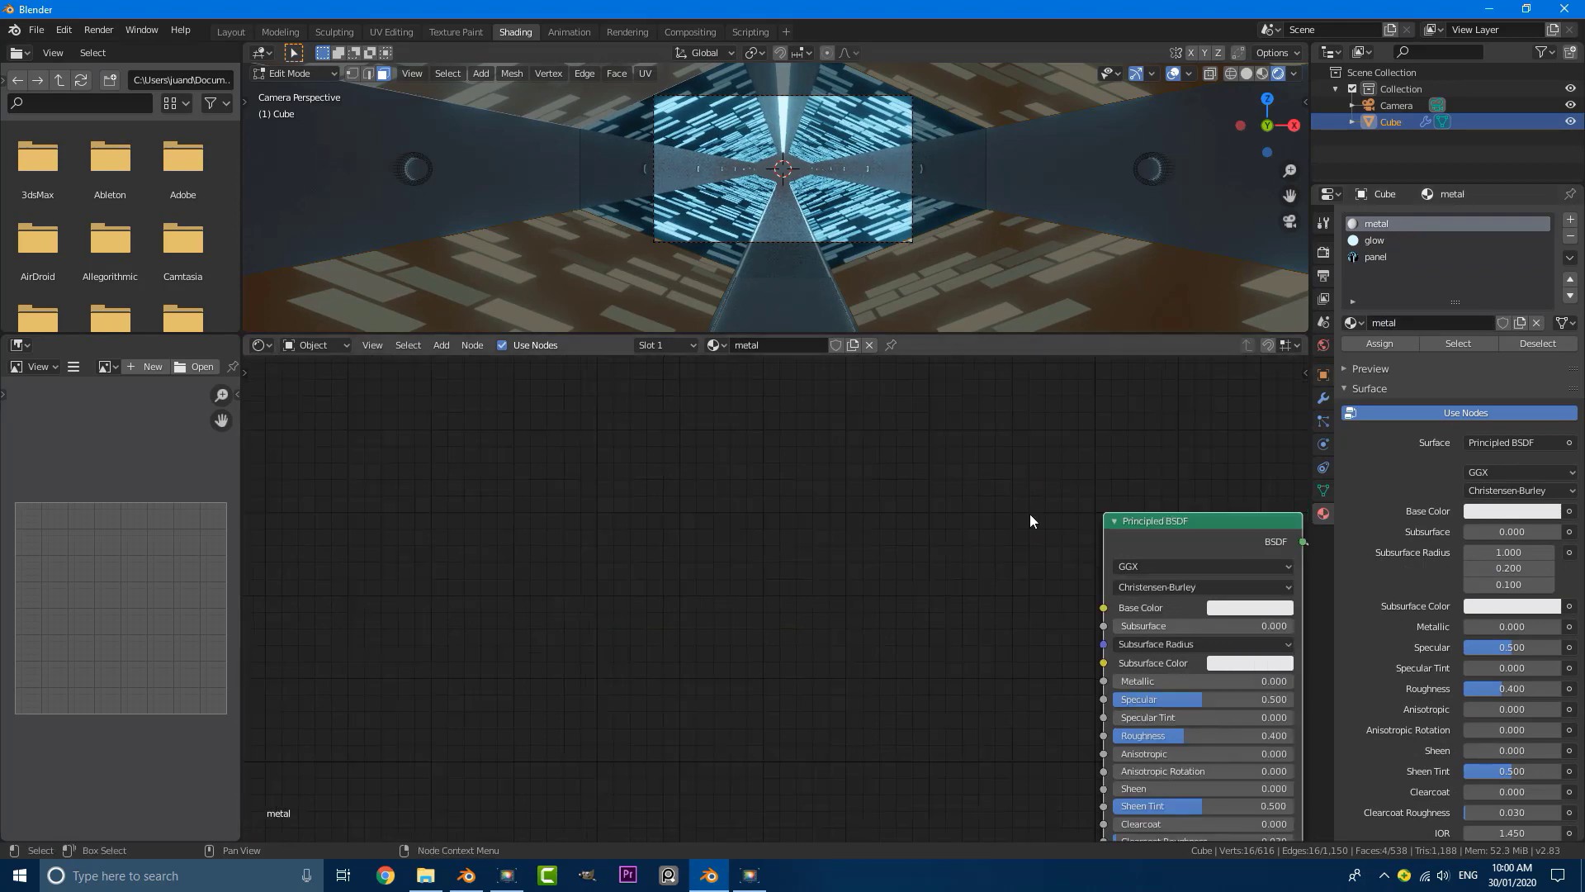
# Step: Set the metal material's Metallic to 1.000 and darken its Base Color to a very dark grey
pyautogui.moveTo(789, 570); pyautogui.dragTo(954, 571)
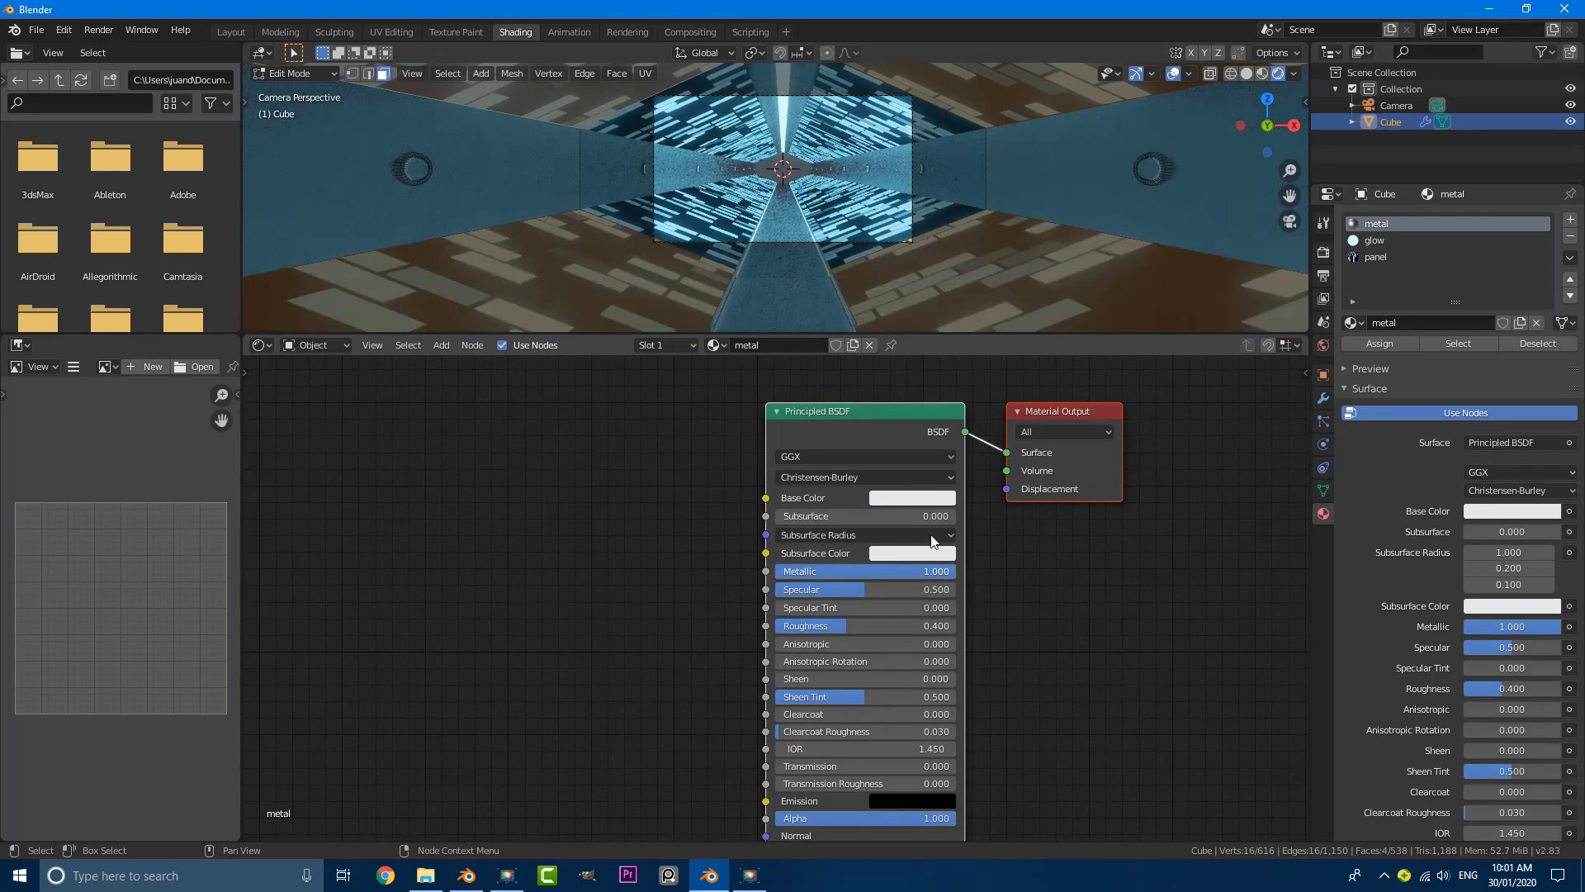
pyautogui.click(909, 498)
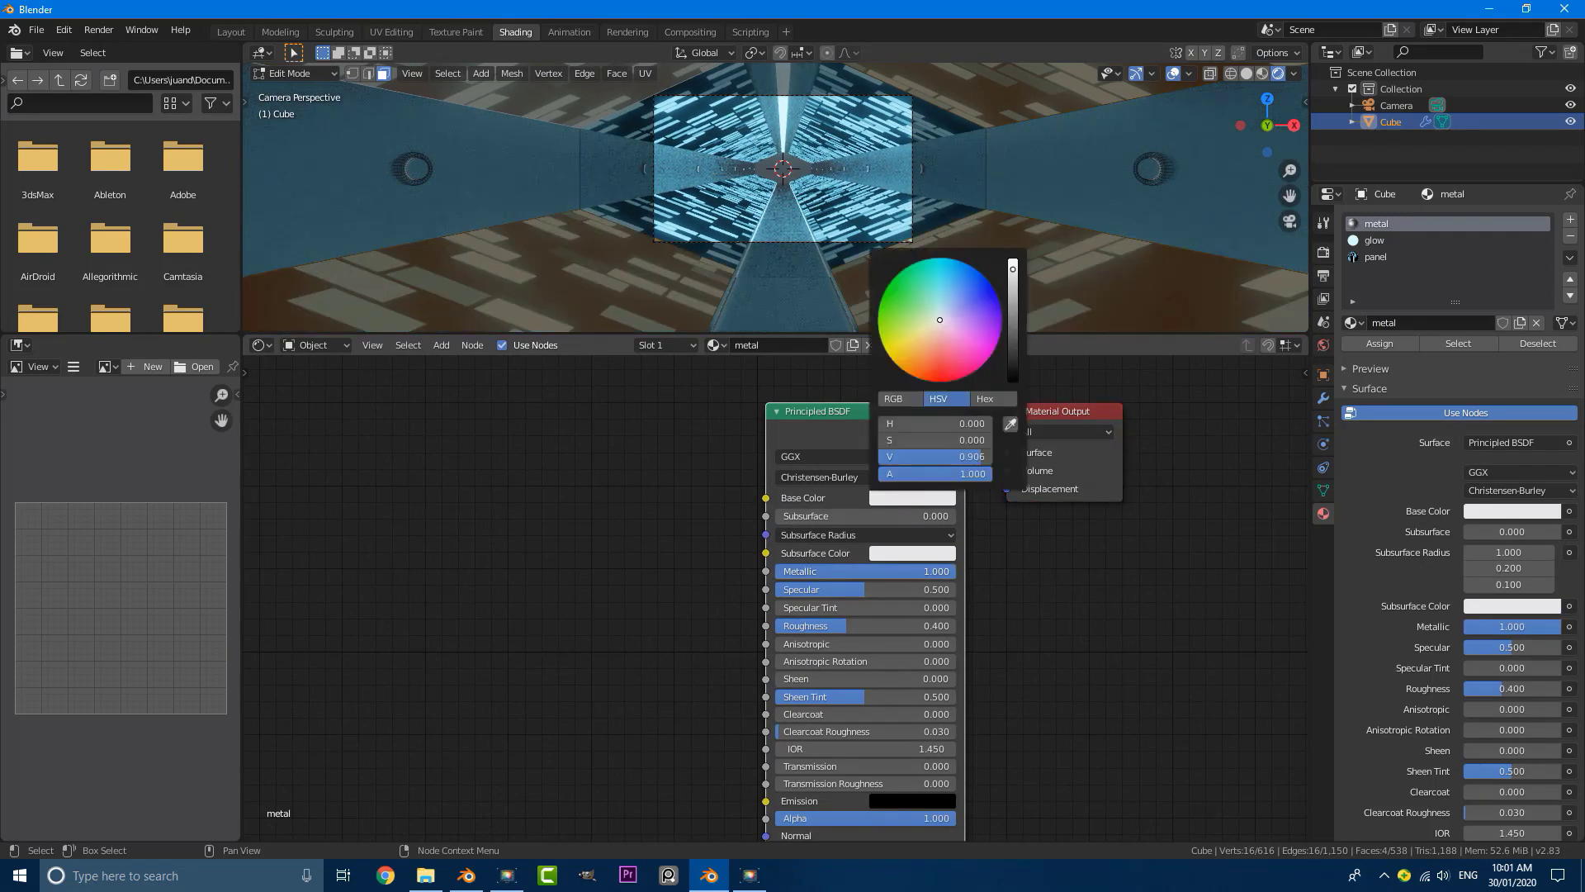
pyautogui.moveTo(949, 456); pyautogui.dragTo(867, 456)
pyautogui.scroll(4, 780, 198)
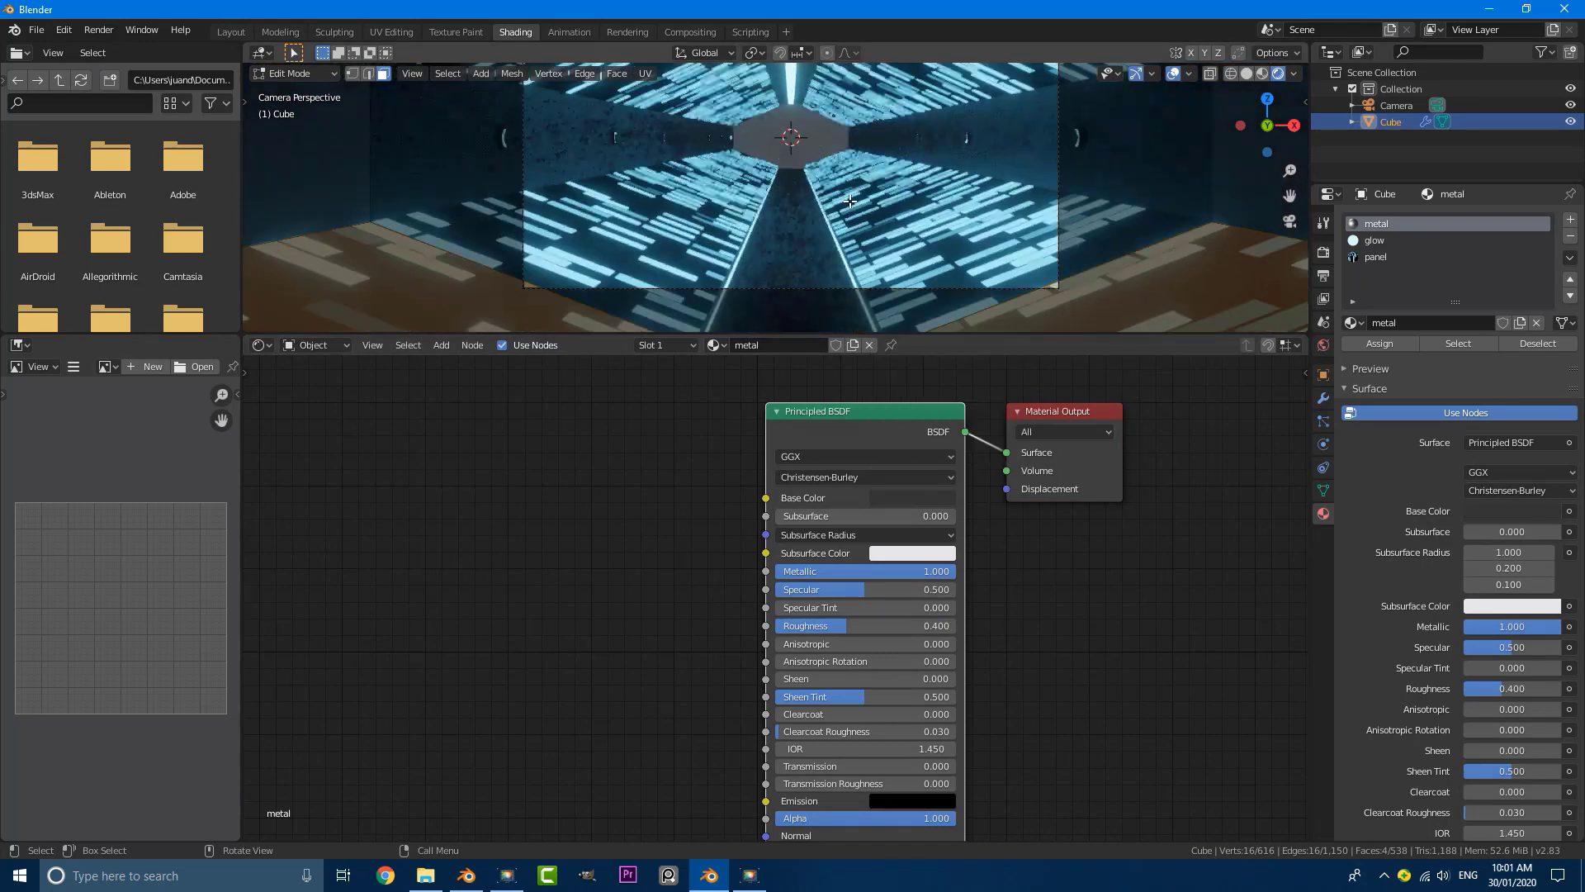
# Step: Lower the metal material's Roughness to about 0.232
pyautogui.moveTo(983, 585); pyautogui.dragTo(848, 564, button='middle')
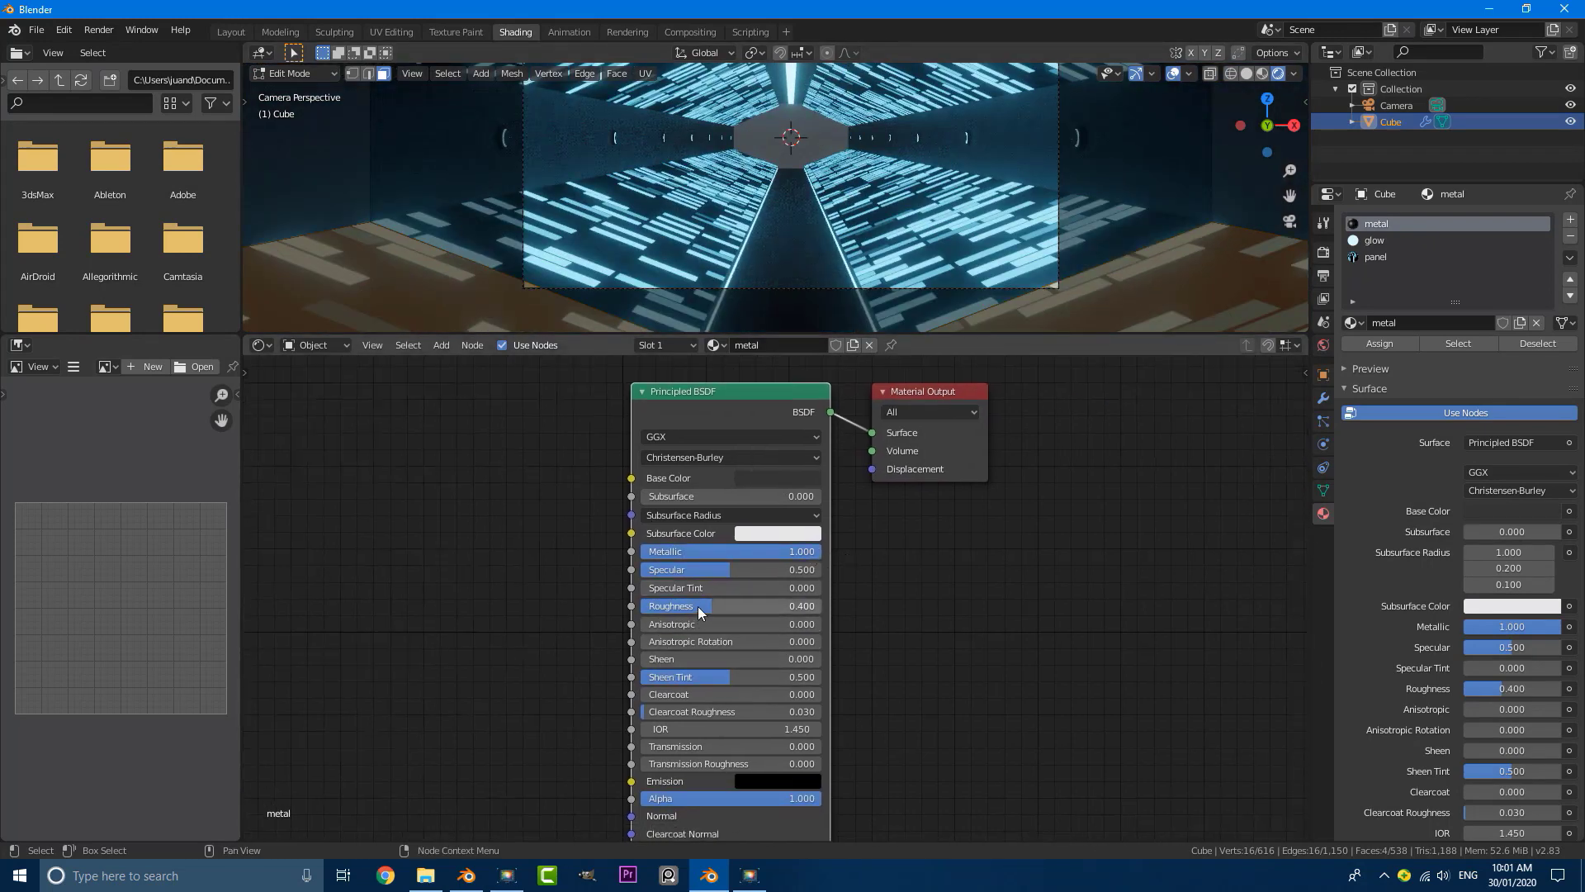
pyautogui.moveTo(700, 611); pyautogui.dragTo(669, 611)
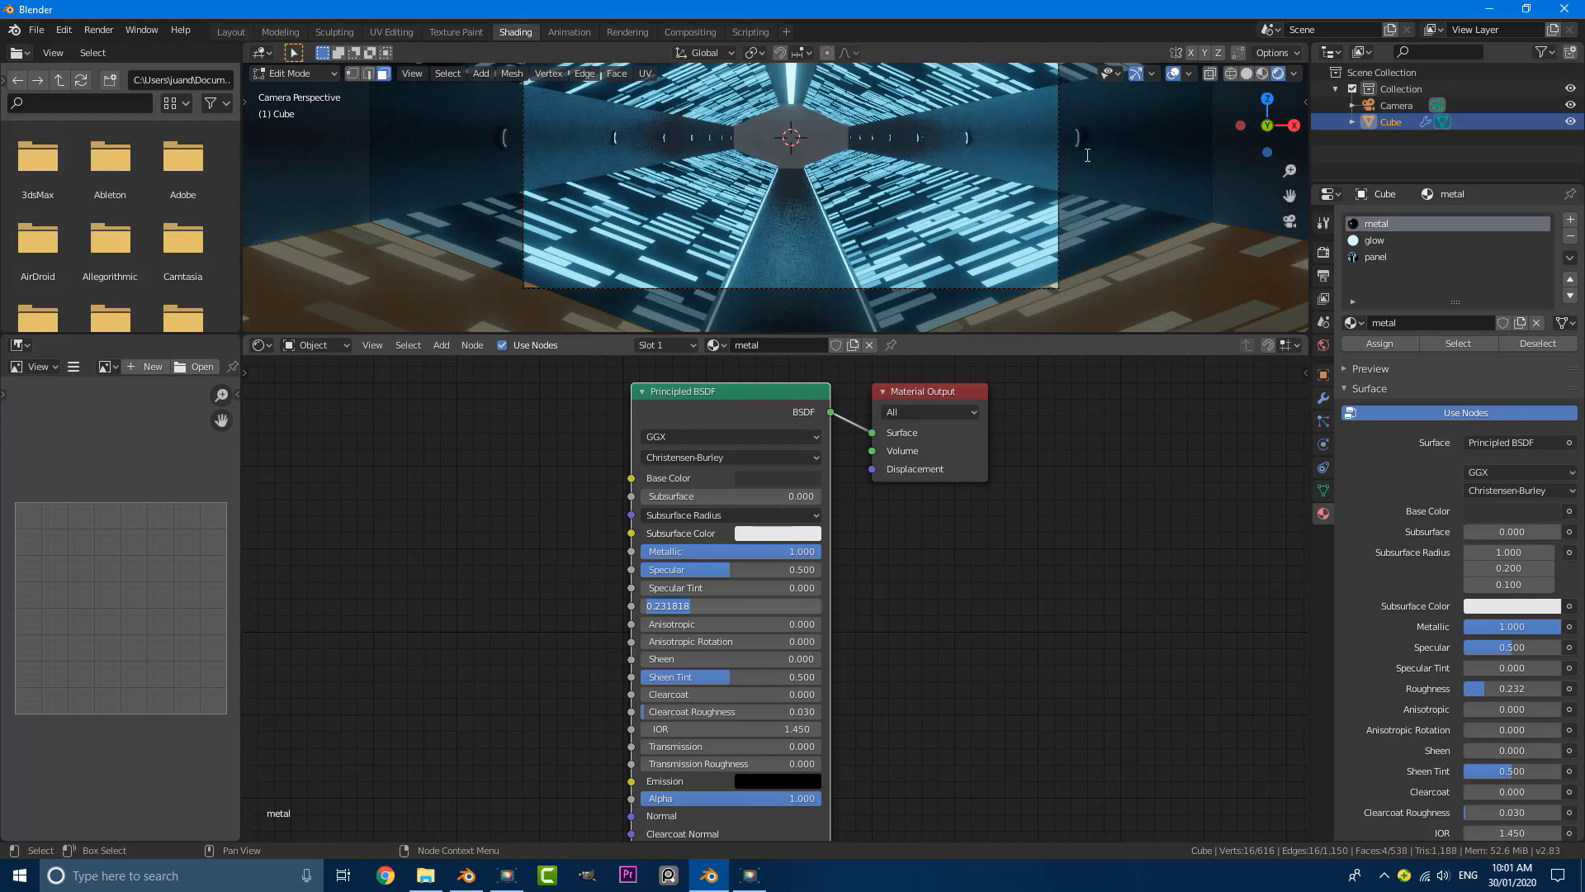
pyautogui.press('Return')
pyautogui.scroll(-3, 948, 227)
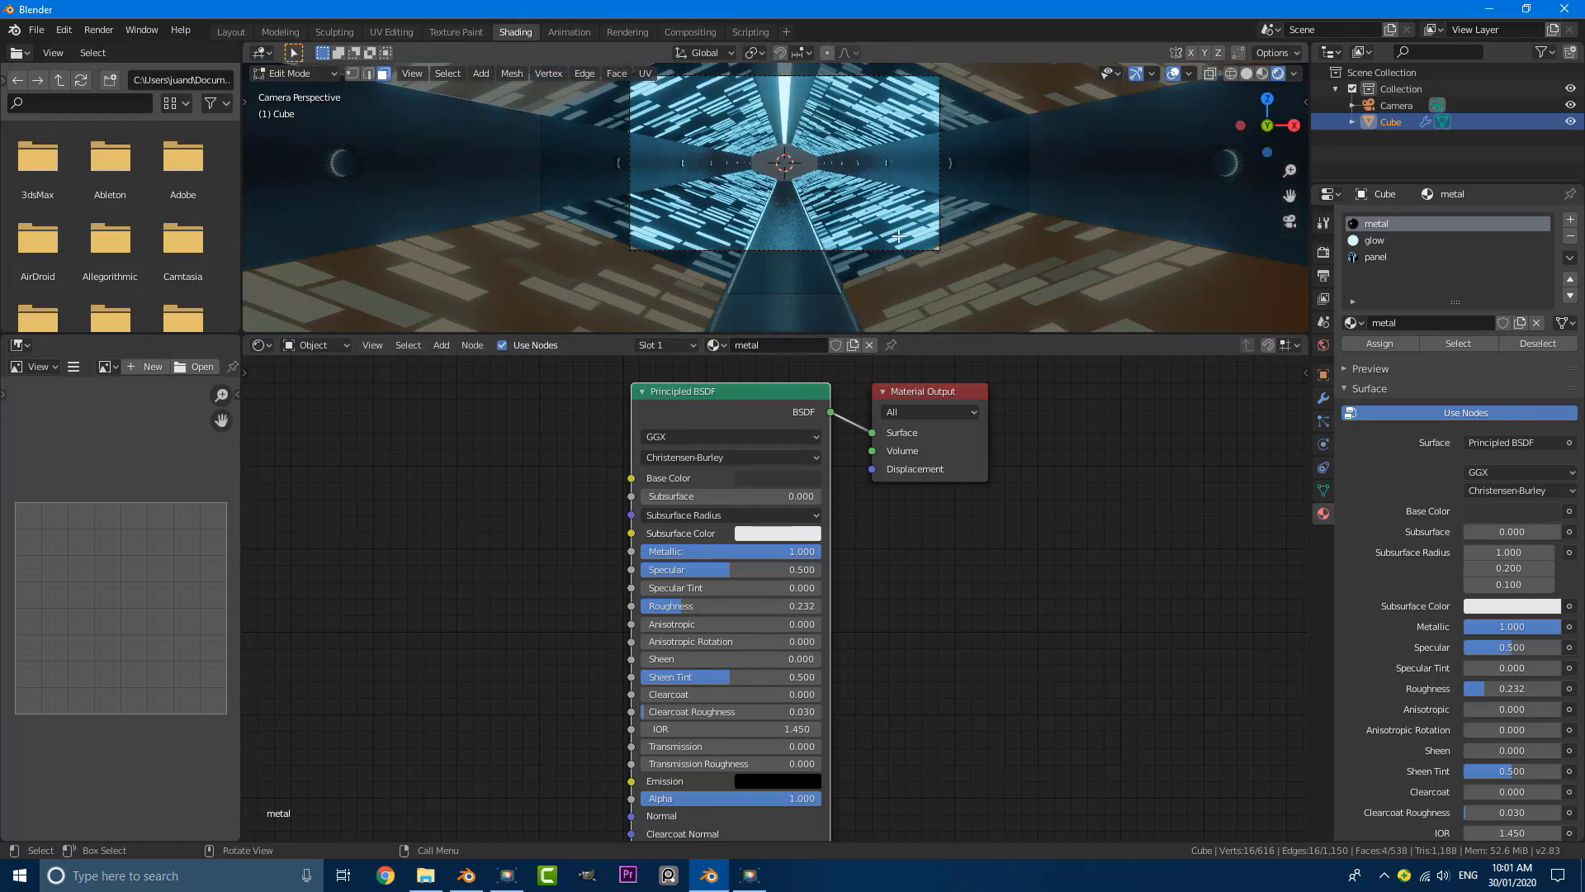
# Step: Return to Object Mode and raise the tunnel's Array modifier count to 11
pyautogui.press('Tab')
pyautogui.hotkey('alt', 'a')
pyautogui.scroll(2, 813, 194)
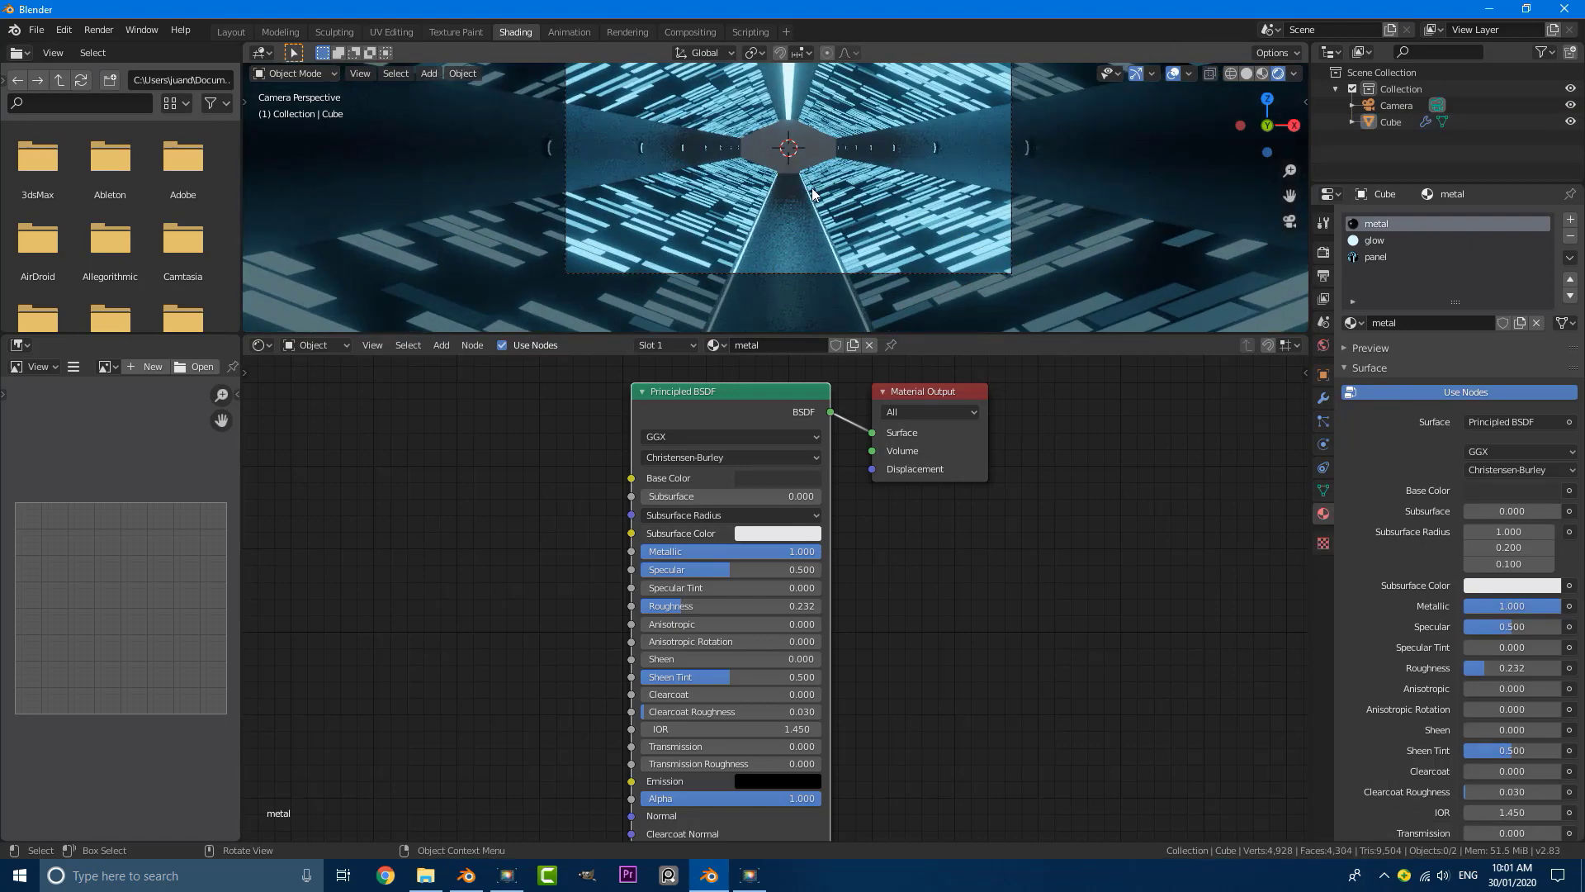
pyautogui.click(874, 188)
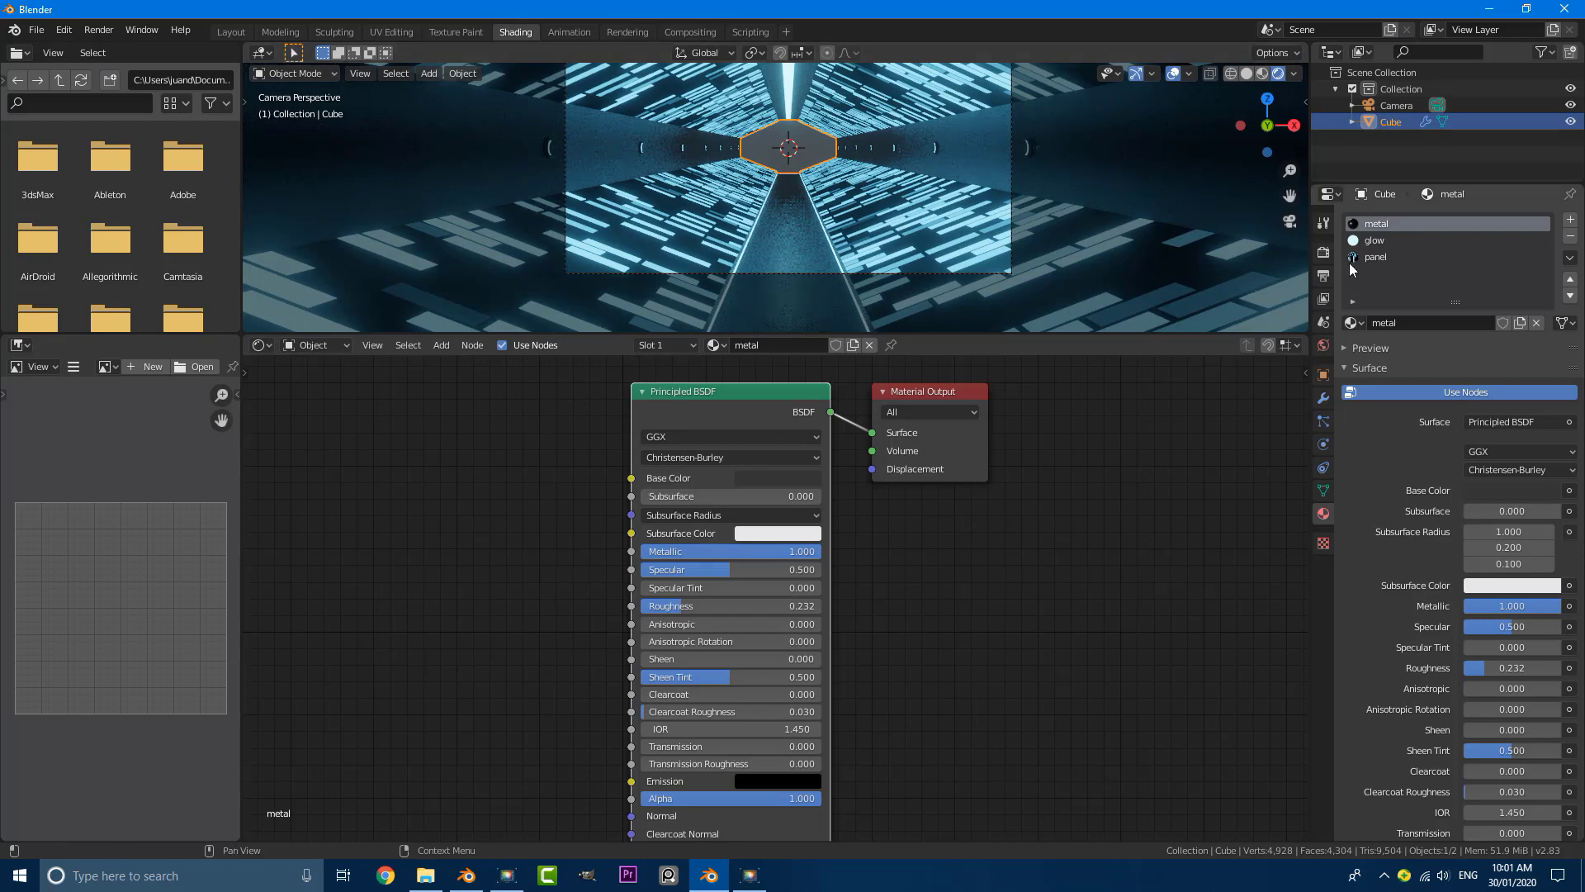
pyautogui.click(1325, 398)
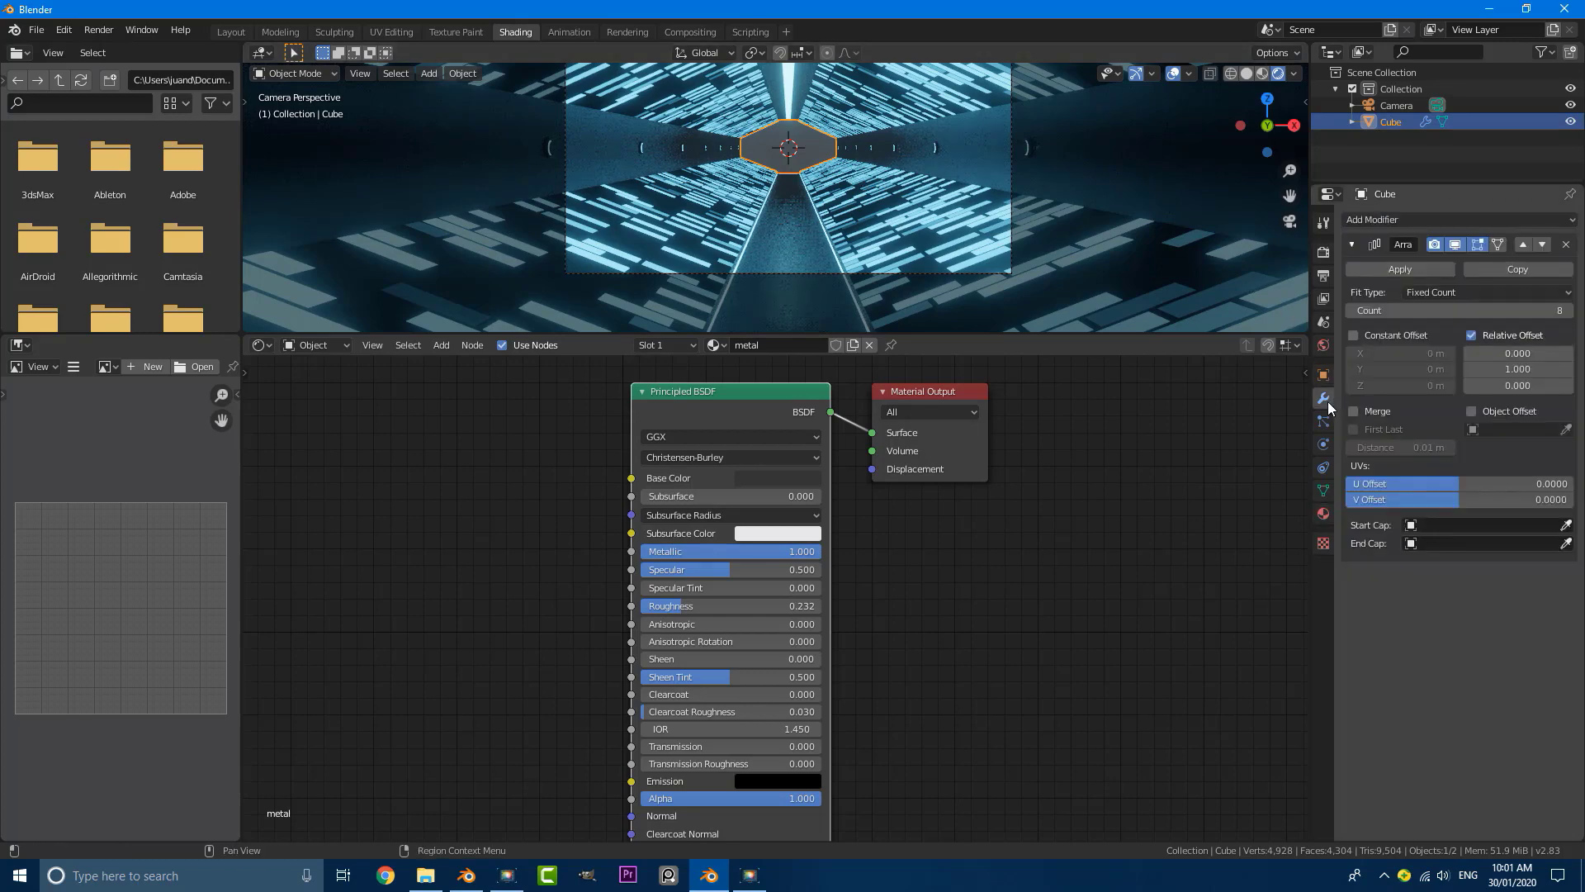
pyautogui.click(1570, 311)
pyautogui.click(1569, 311)
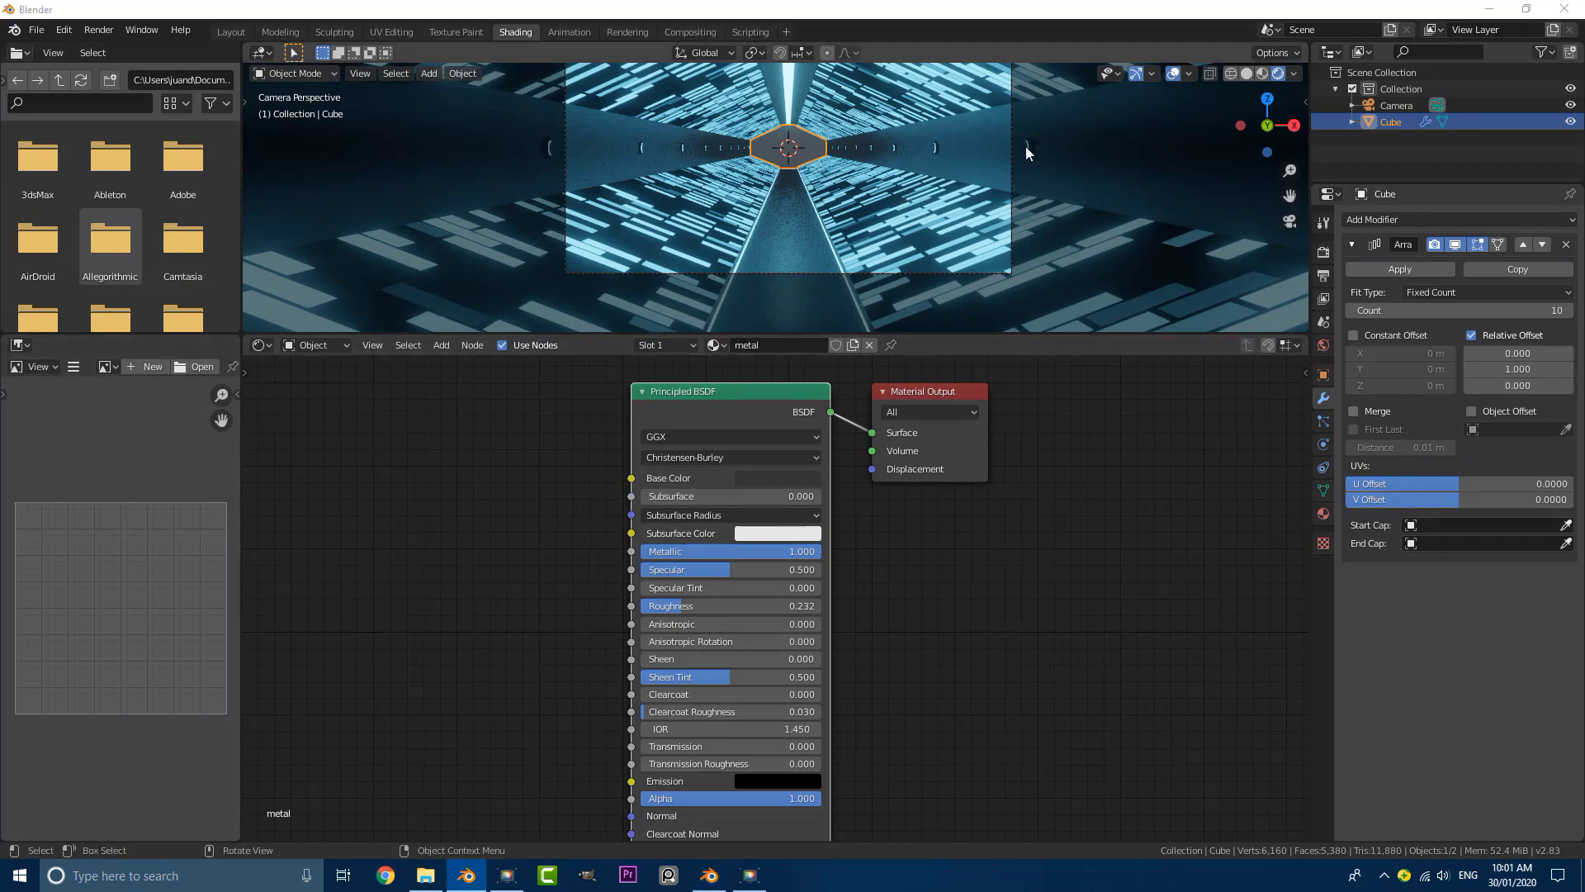
pyautogui.click(1569, 311)
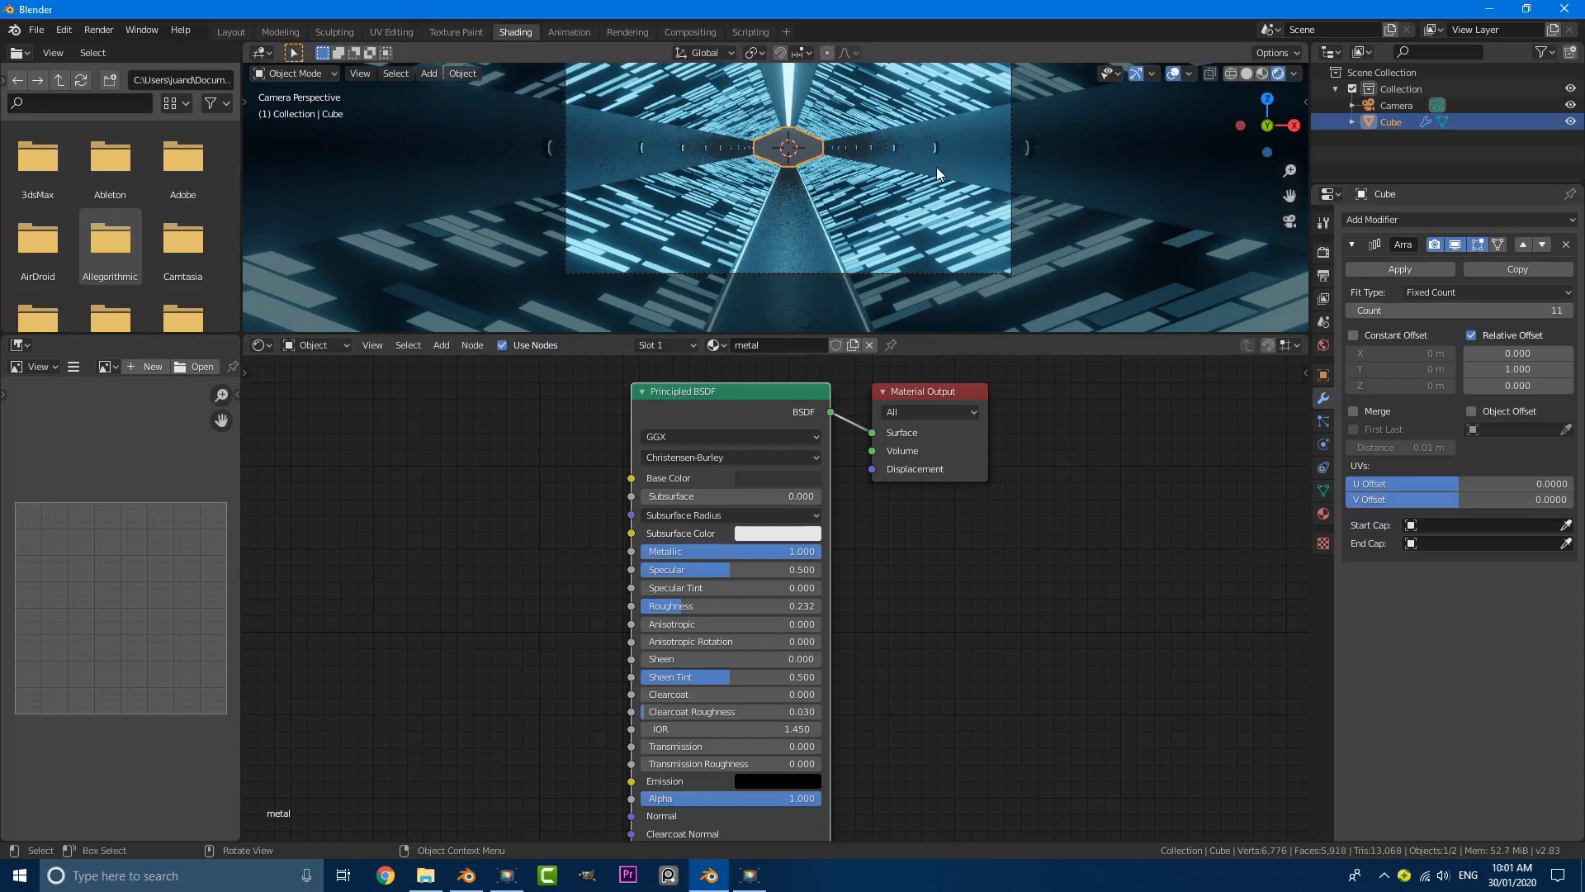
pyautogui.scroll(-1, 908, 181)
pyautogui.click(880, 193)
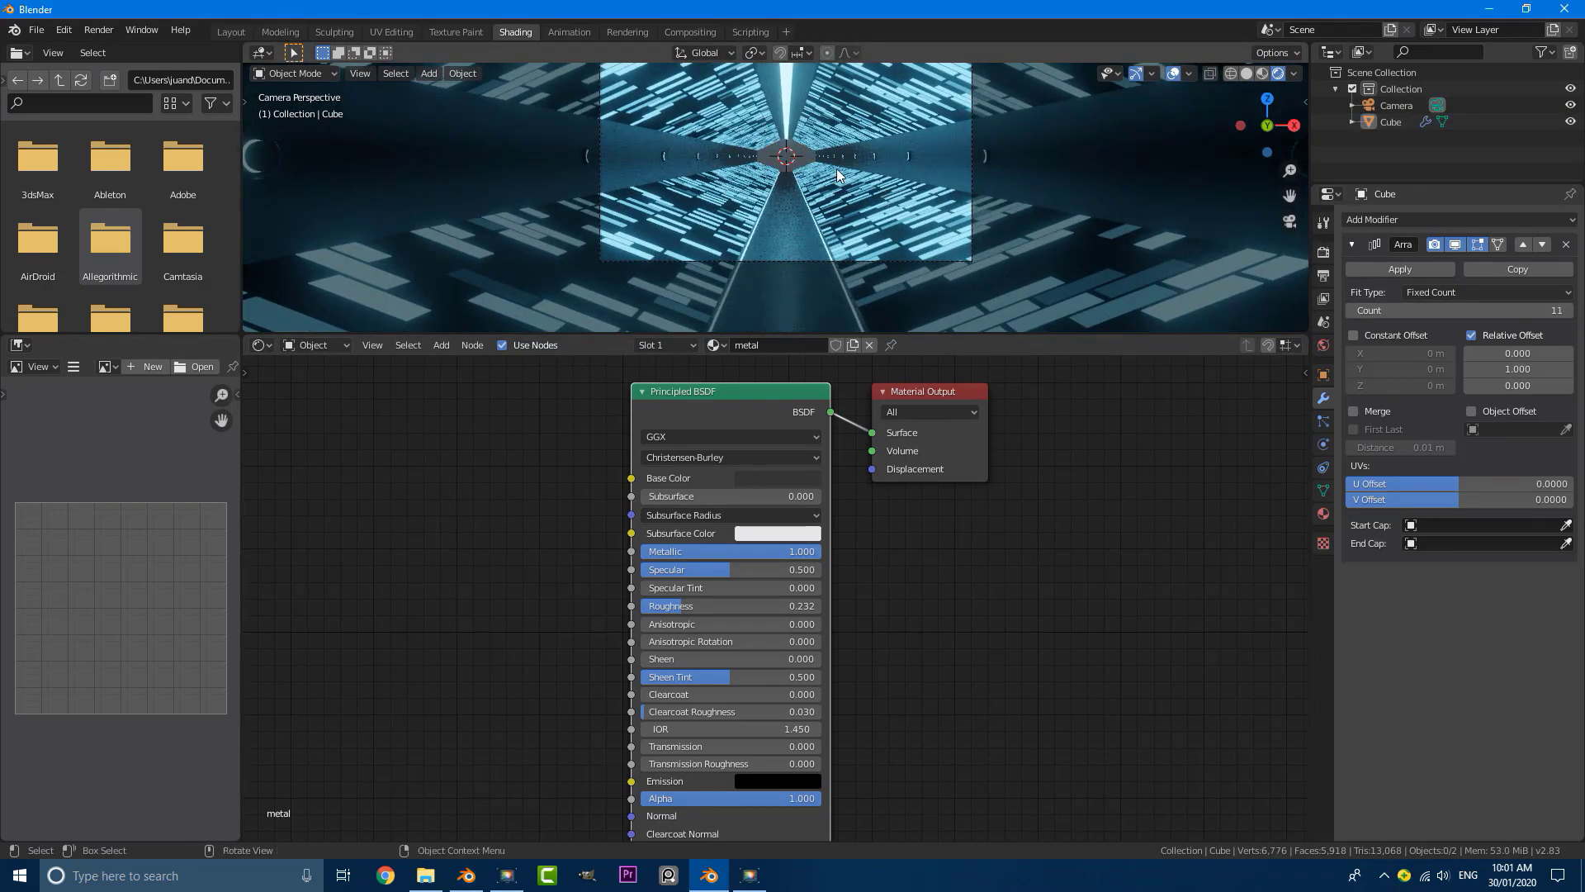
# Step: Add a plane mesh and rotate it 90 degrees about the X axis so it stands upright
pyautogui.scroll(2, 766, 182)
pyautogui.hotkey('shift', 'a')
pyautogui.moveTo(770, 174)
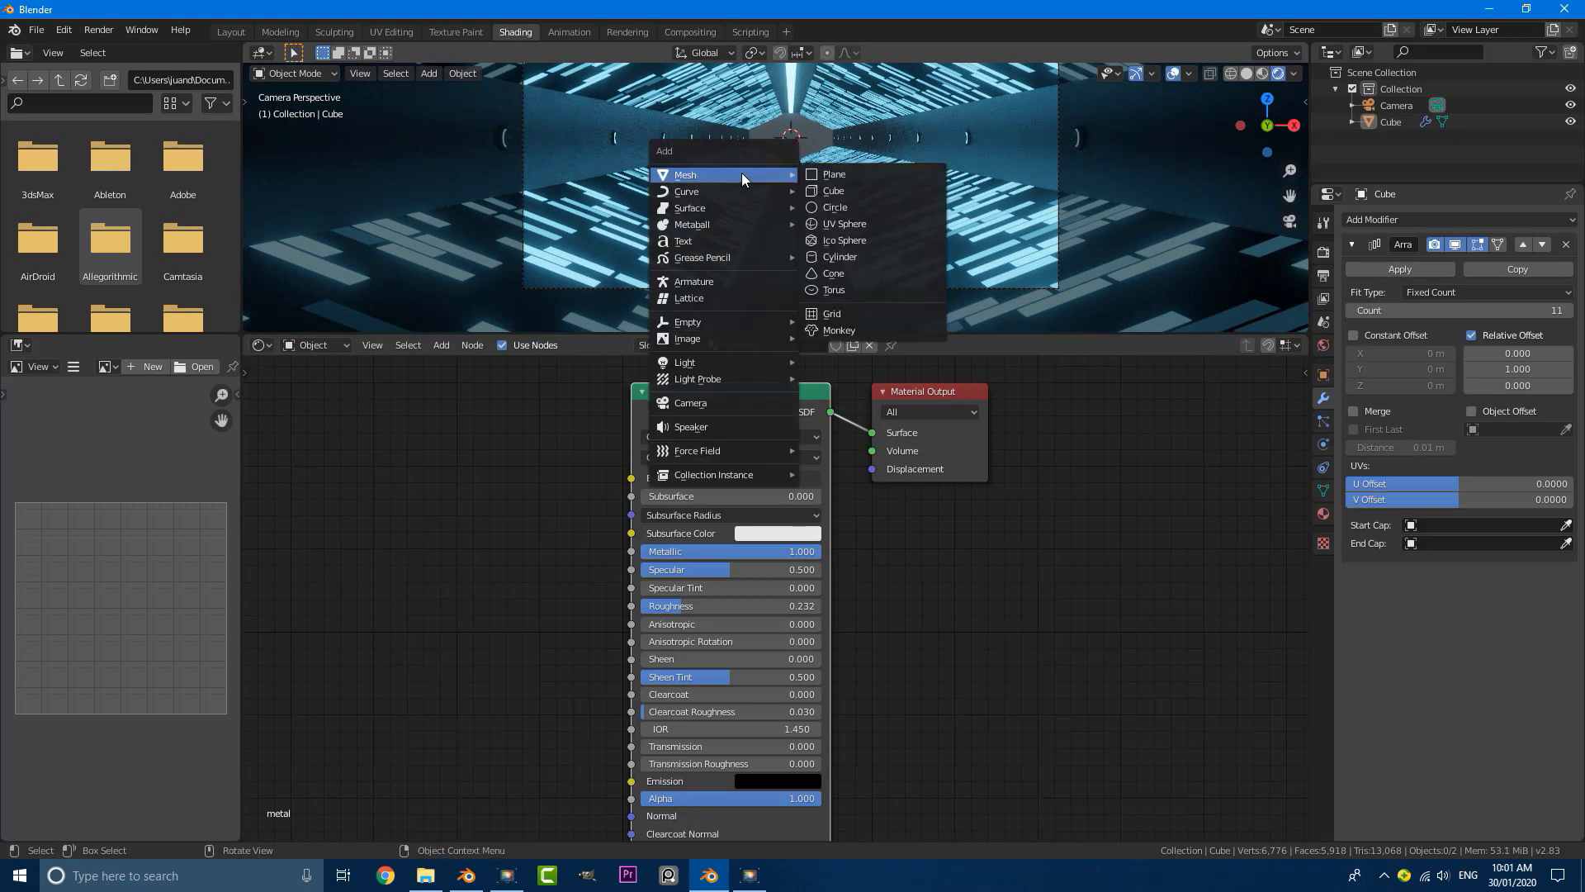
pyautogui.click(834, 175)
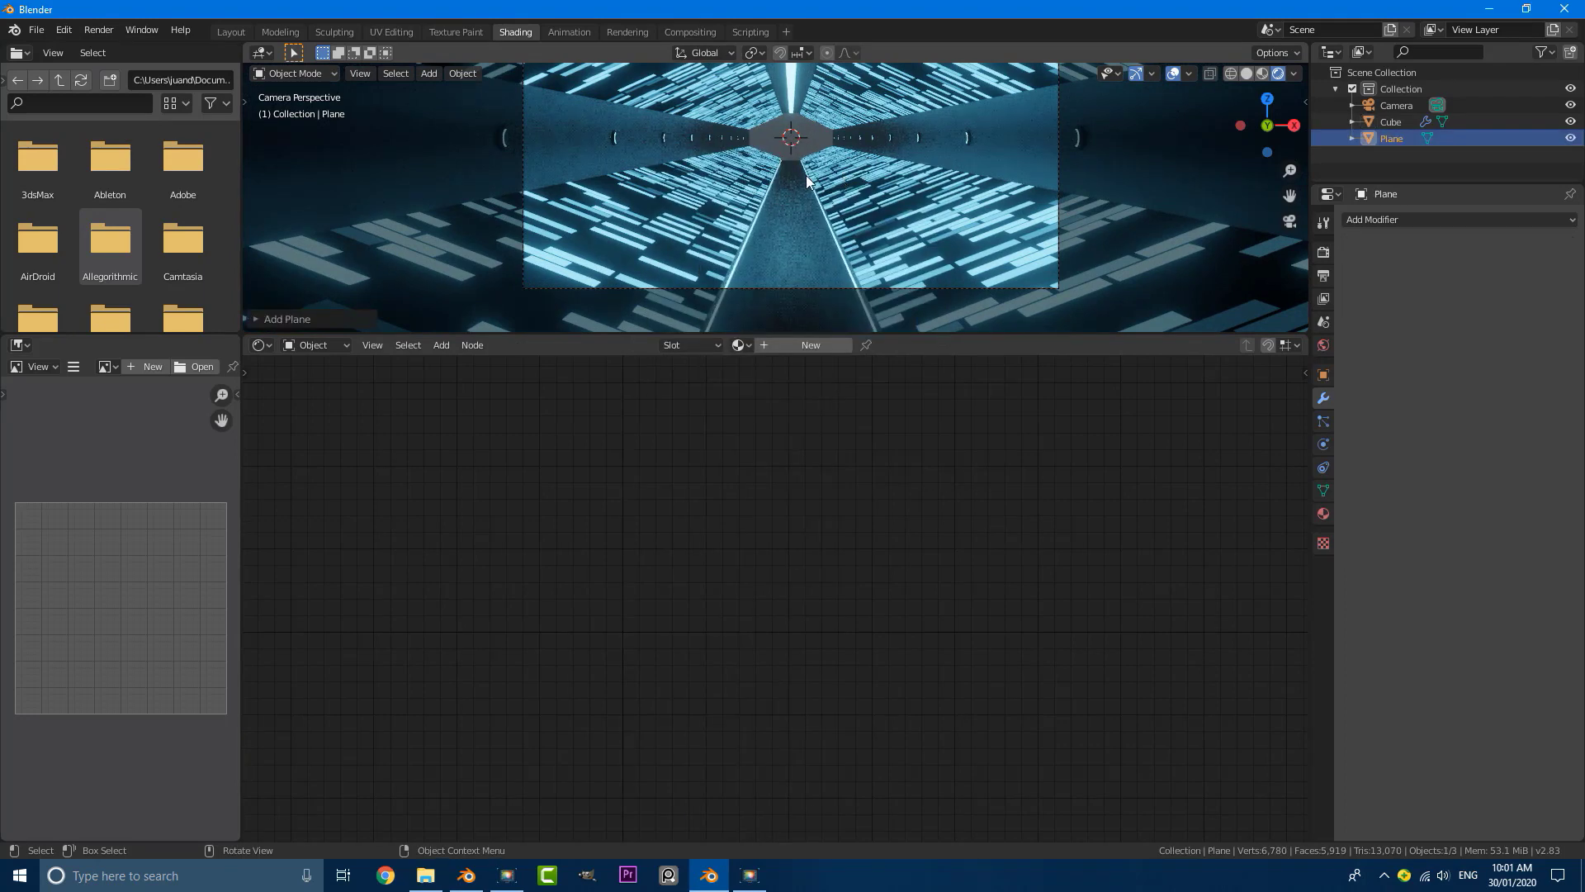
pyautogui.scroll(-1, 806, 175)
pyautogui.write('grx90')
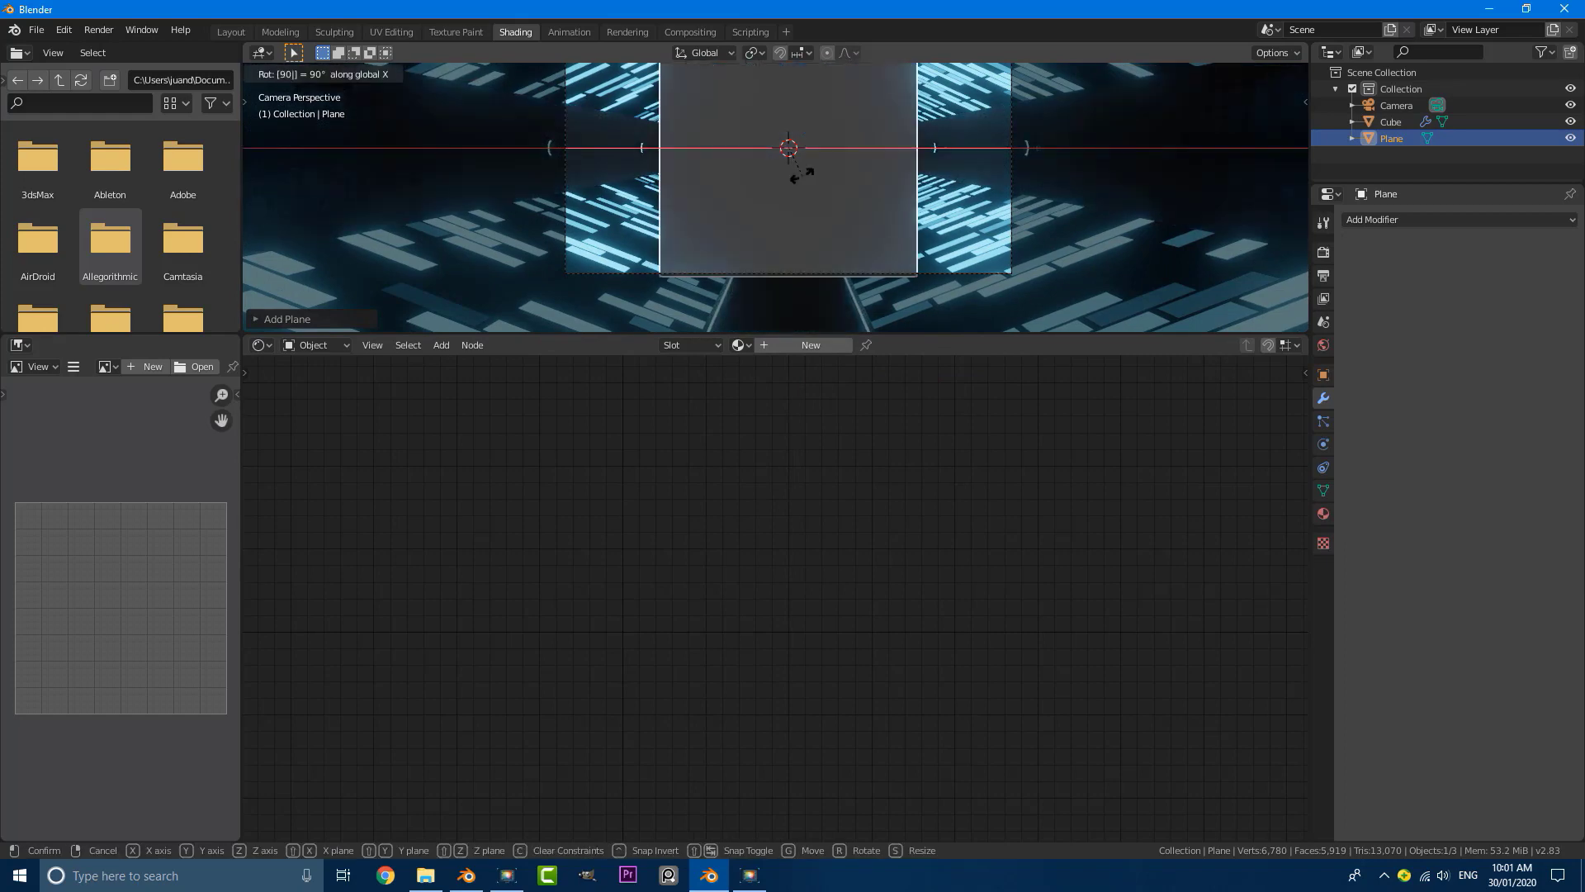
pyautogui.press('Return')
# Step: Move the plane along the Y axis past the tunnel's far end and scale it up to cover the opening
pyautogui.moveTo(802, 176); pyautogui.dragTo(844, 210, button='middle')
pyautogui.press('g')
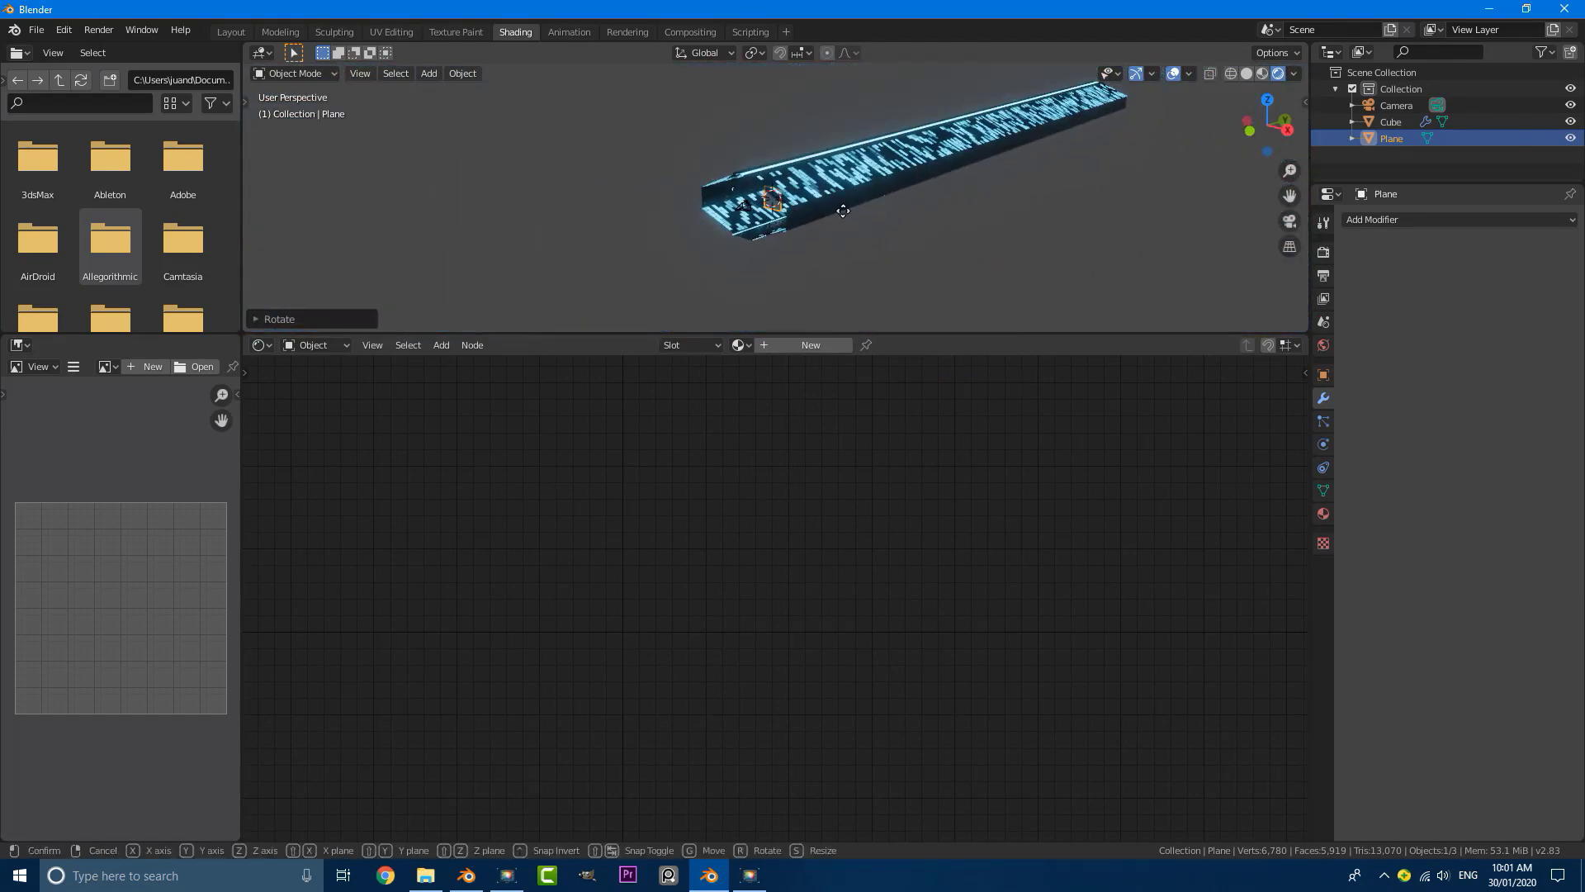
pyautogui.press('y')
pyautogui.click(1162, 132)
pyautogui.keyDown('shift'); pyautogui.moveTo(1098, 160); pyautogui.dragTo(924, 265, button='middle'); pyautogui.keyUp('shift')
pyautogui.press('s')
pyautogui.click(1090, 303)
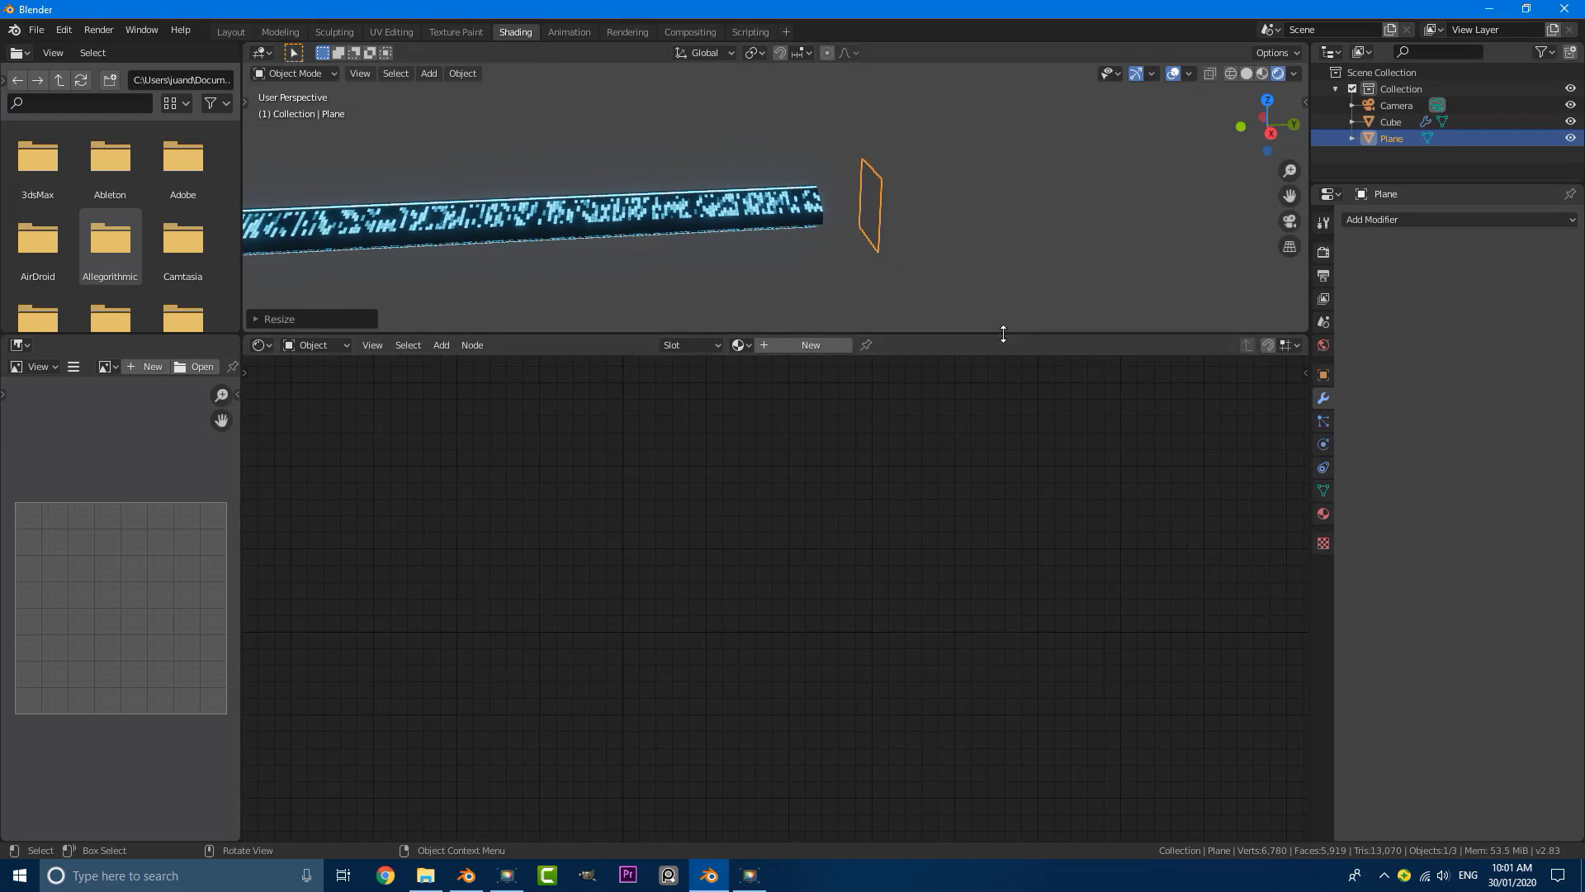
# Step: Enlarge the 3D viewport over the node editor and view the tunnel through the camera
pyautogui.moveTo(1001, 336); pyautogui.dragTo(999, 508)
pyautogui.press('KP_0')
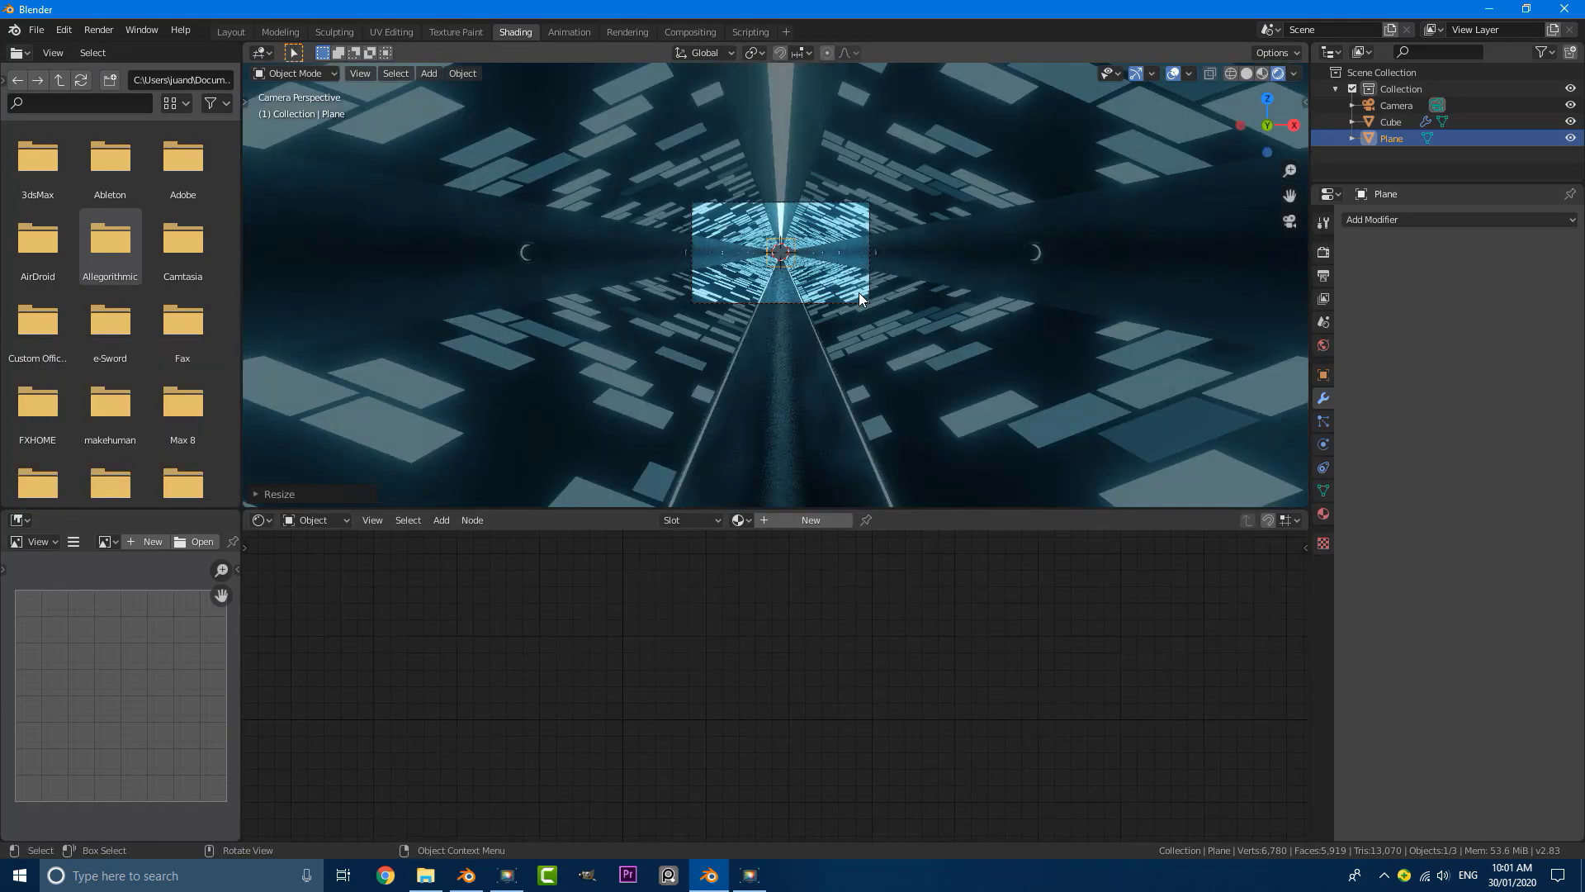
pyautogui.scroll(1, 873, 286)
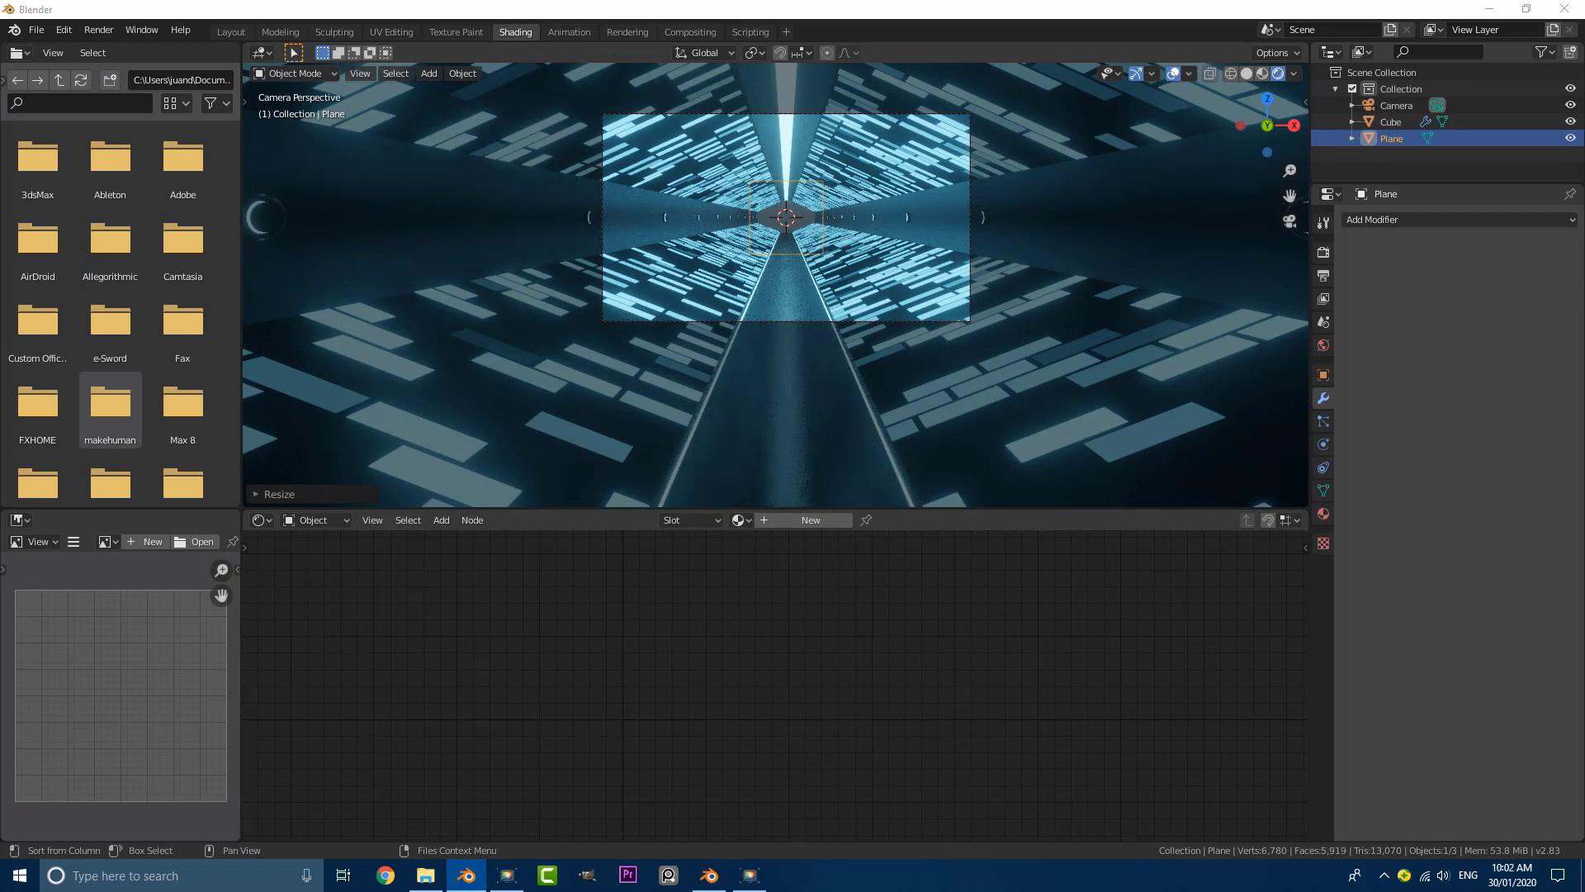
pyautogui.scroll(3, 847, 261)
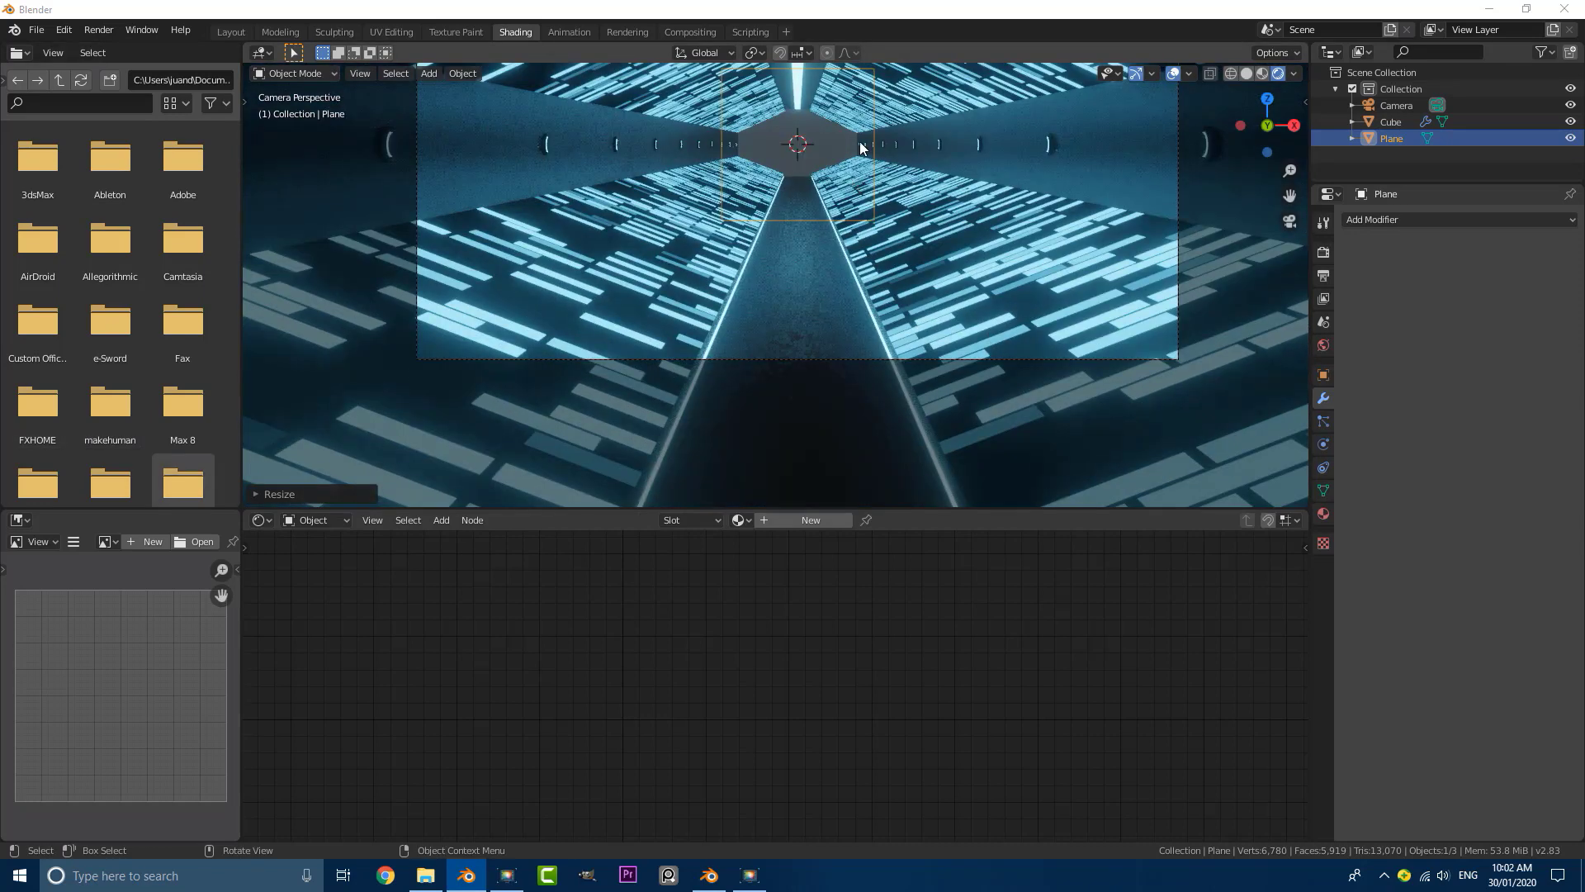
# Step: Set the World background colour to black, and return to the camera view with everything deselected
pyautogui.moveTo(797, 162); pyautogui.dragTo(750, 231, button='middle')
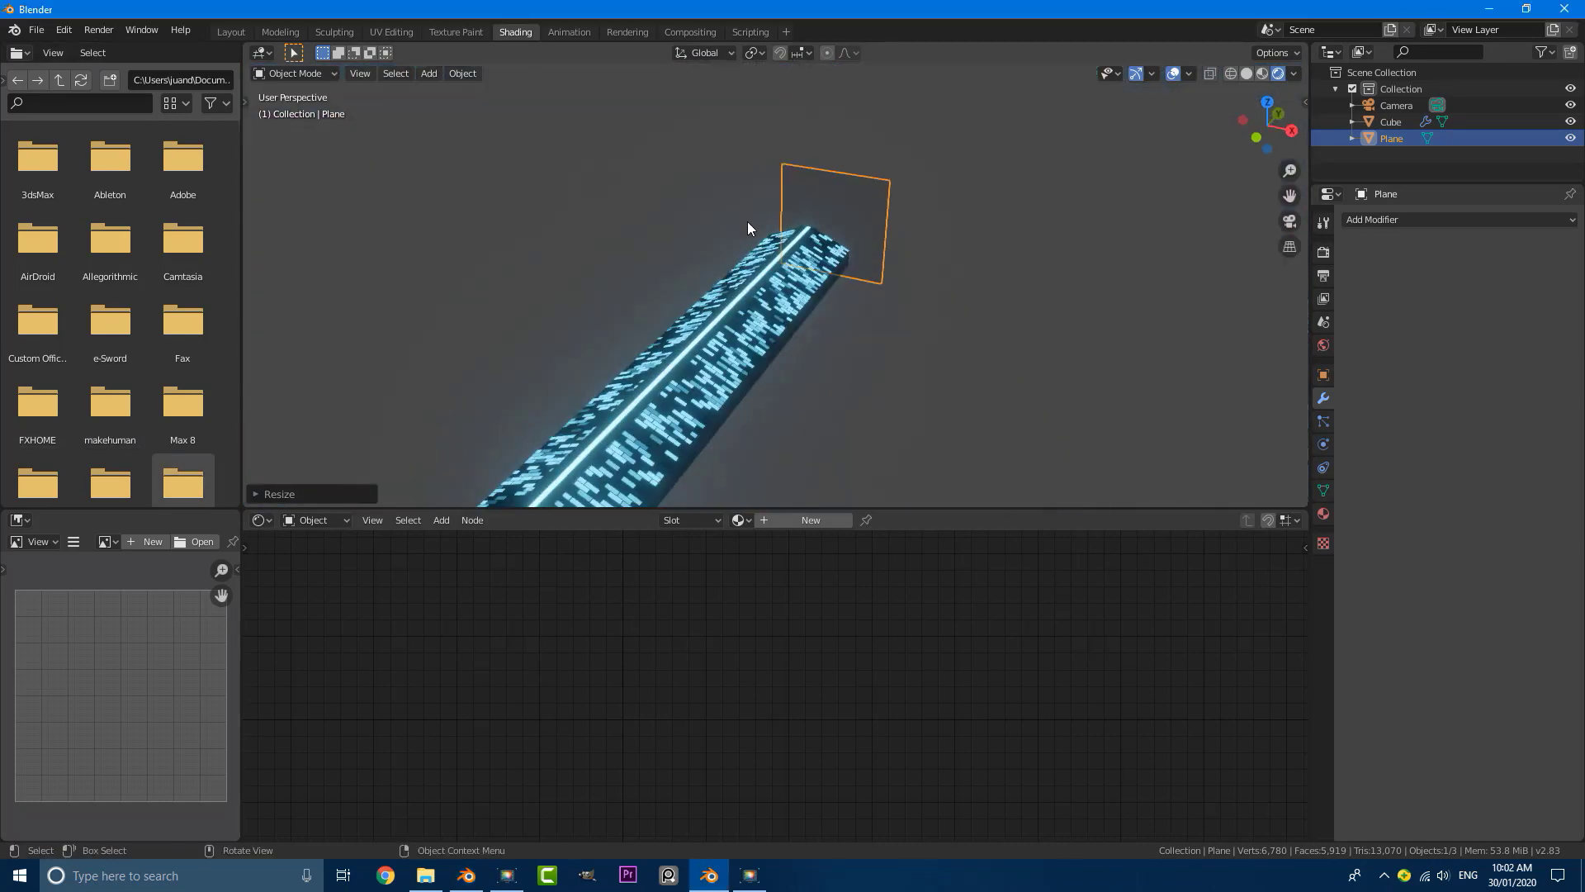
pyautogui.click(1324, 345)
pyautogui.click(1517, 329)
pyautogui.click(1517, 329)
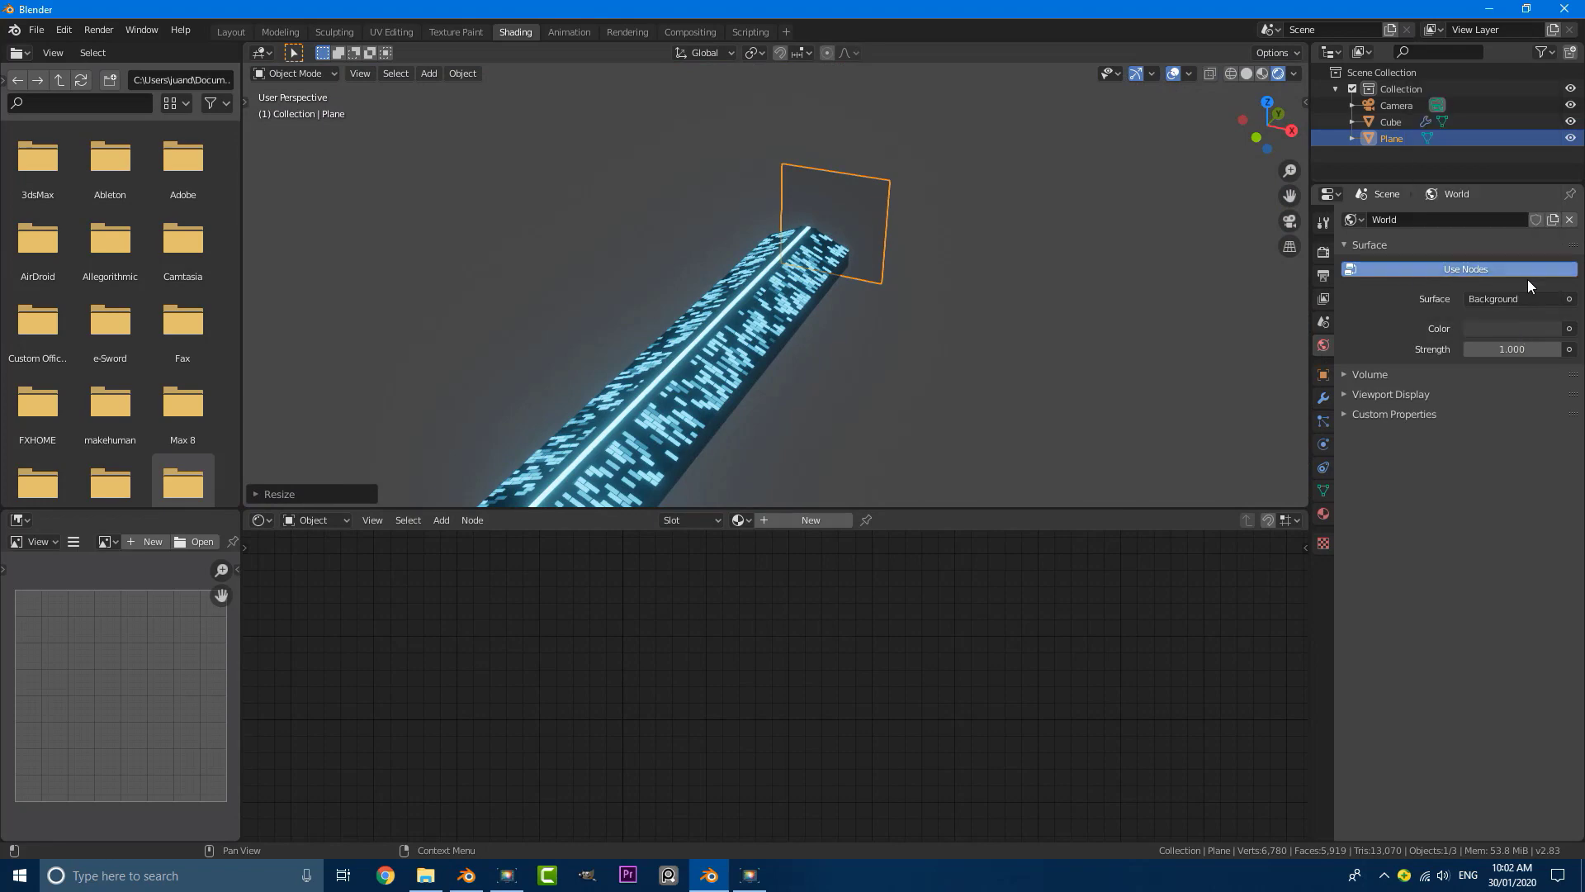
pyautogui.click(1523, 328)
pyautogui.moveTo(1548, 199); pyautogui.dragTo(1547, 215)
pyautogui.scroll(-4, 899, 245)
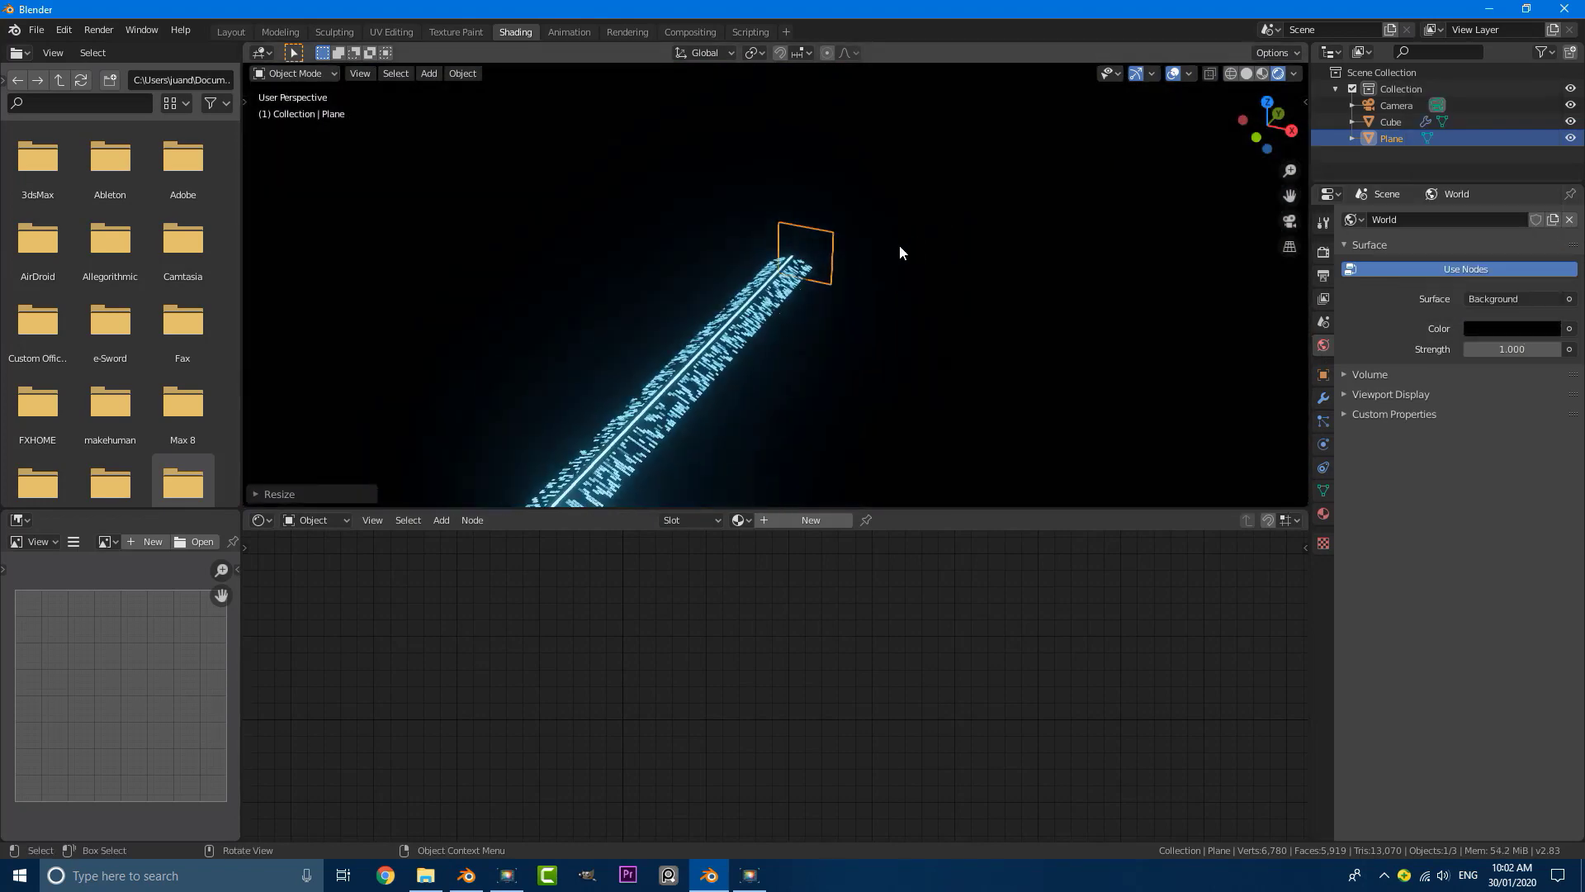
pyautogui.moveTo(897, 247); pyautogui.dragTo(872, 242, button='middle')
pyautogui.press('KP_0')
pyautogui.hotkey('alt', 'a')
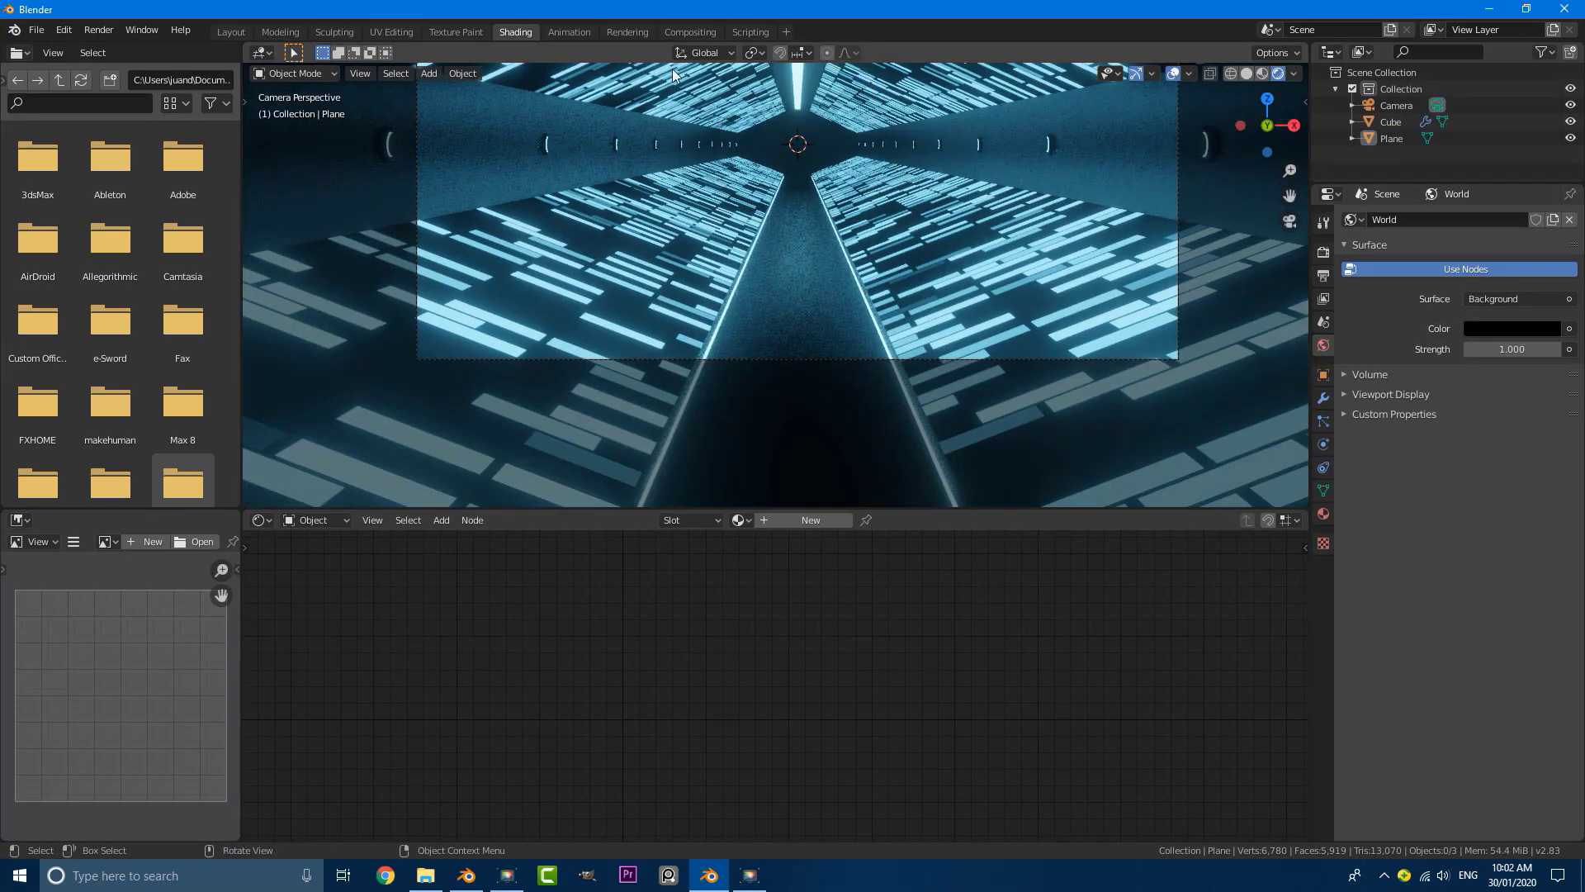
# Step: Switch to the Layout workspace with a rendered camera view and select the tunnel
pyautogui.keyDown('shift'); pyautogui.moveTo(801, 132); pyautogui.dragTo(834, 171, button='middle'); pyautogui.keyUp('shift')
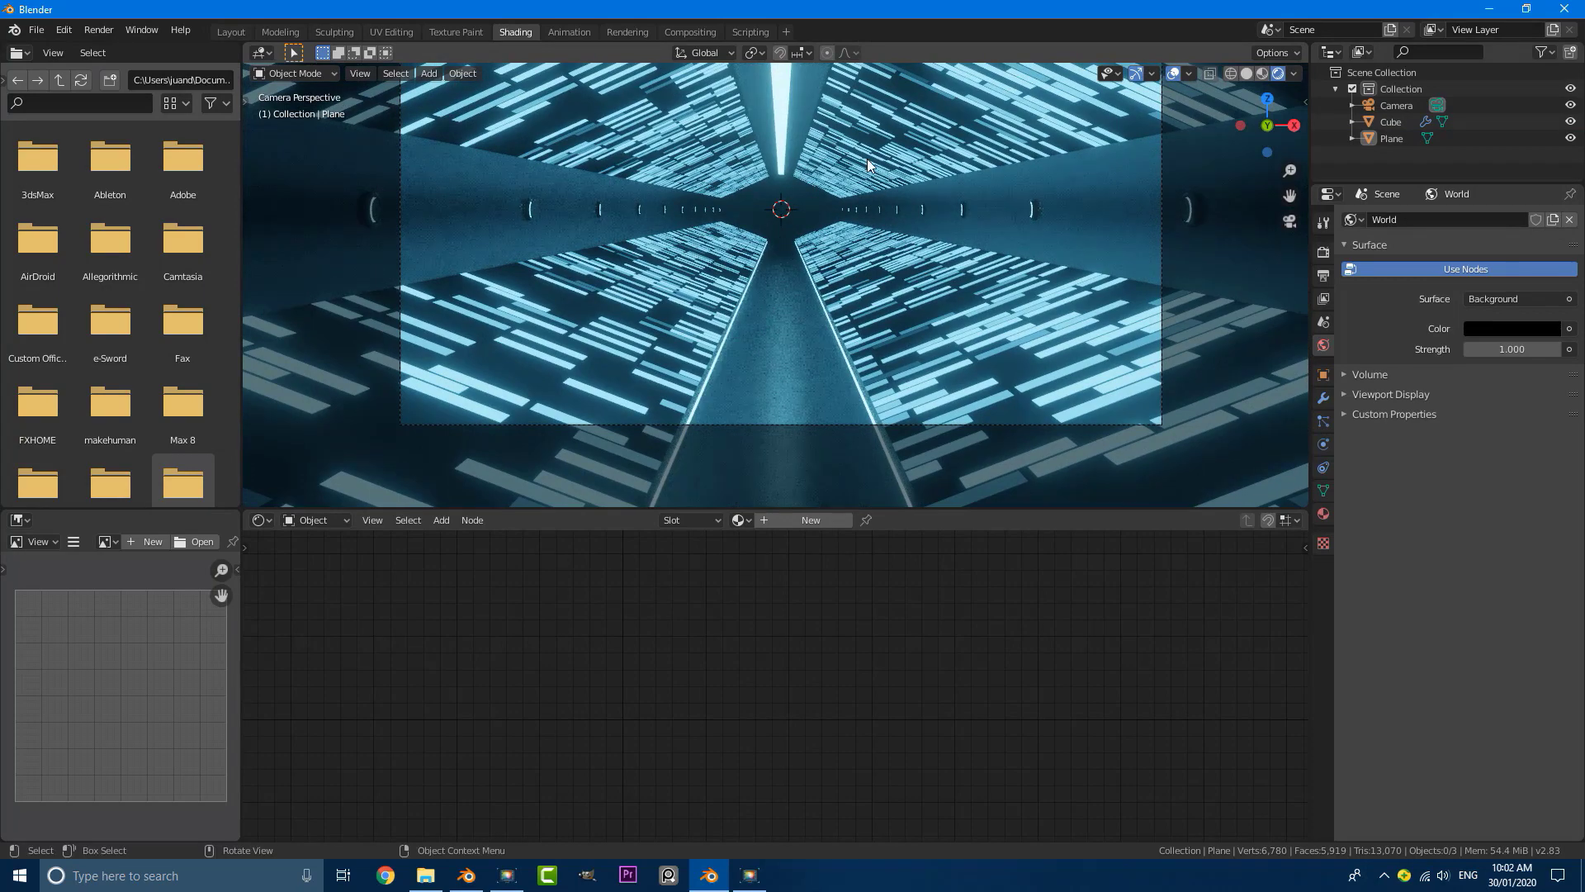
pyautogui.scroll(-2, 899, 235)
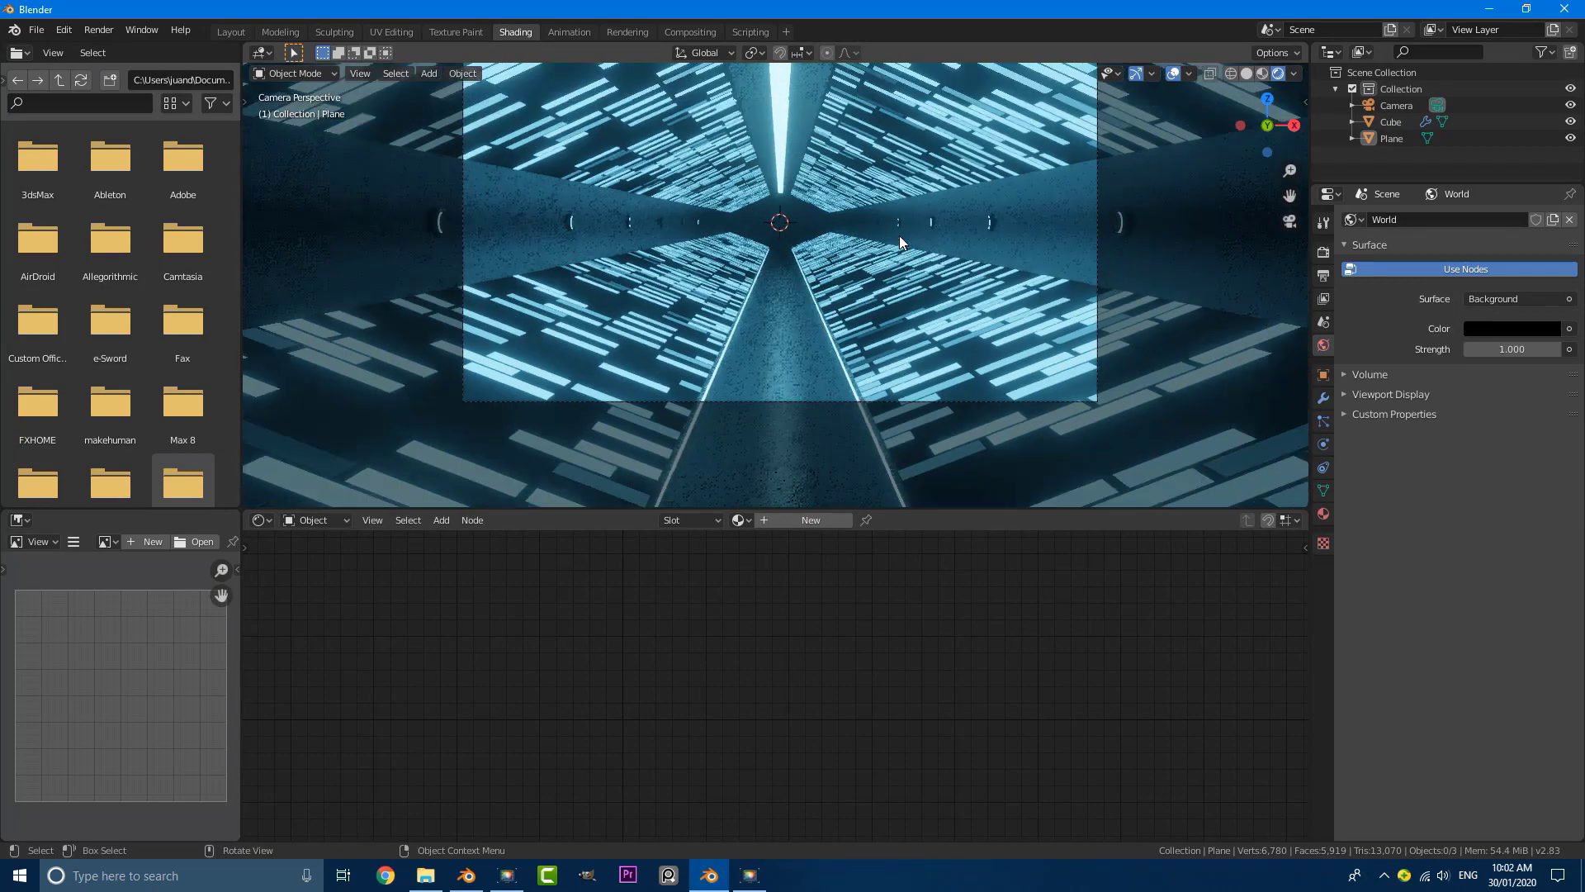
pyautogui.keyDown('shift'); pyautogui.moveTo(883, 221); pyautogui.dragTo(878, 260, button='middle'); pyautogui.keyUp('shift')
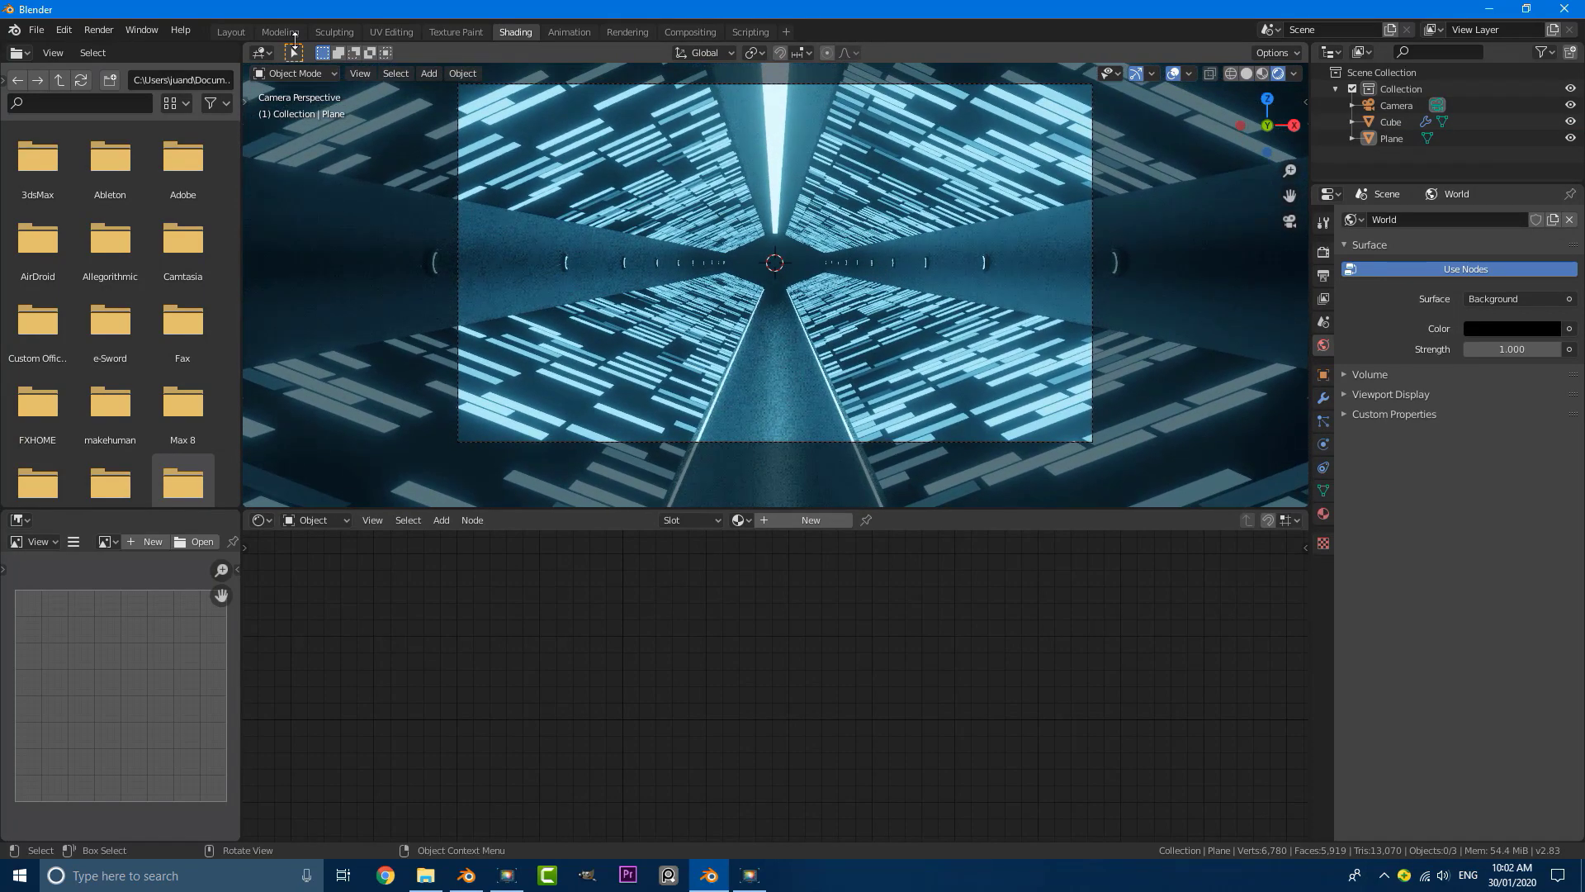
pyautogui.click(231, 32)
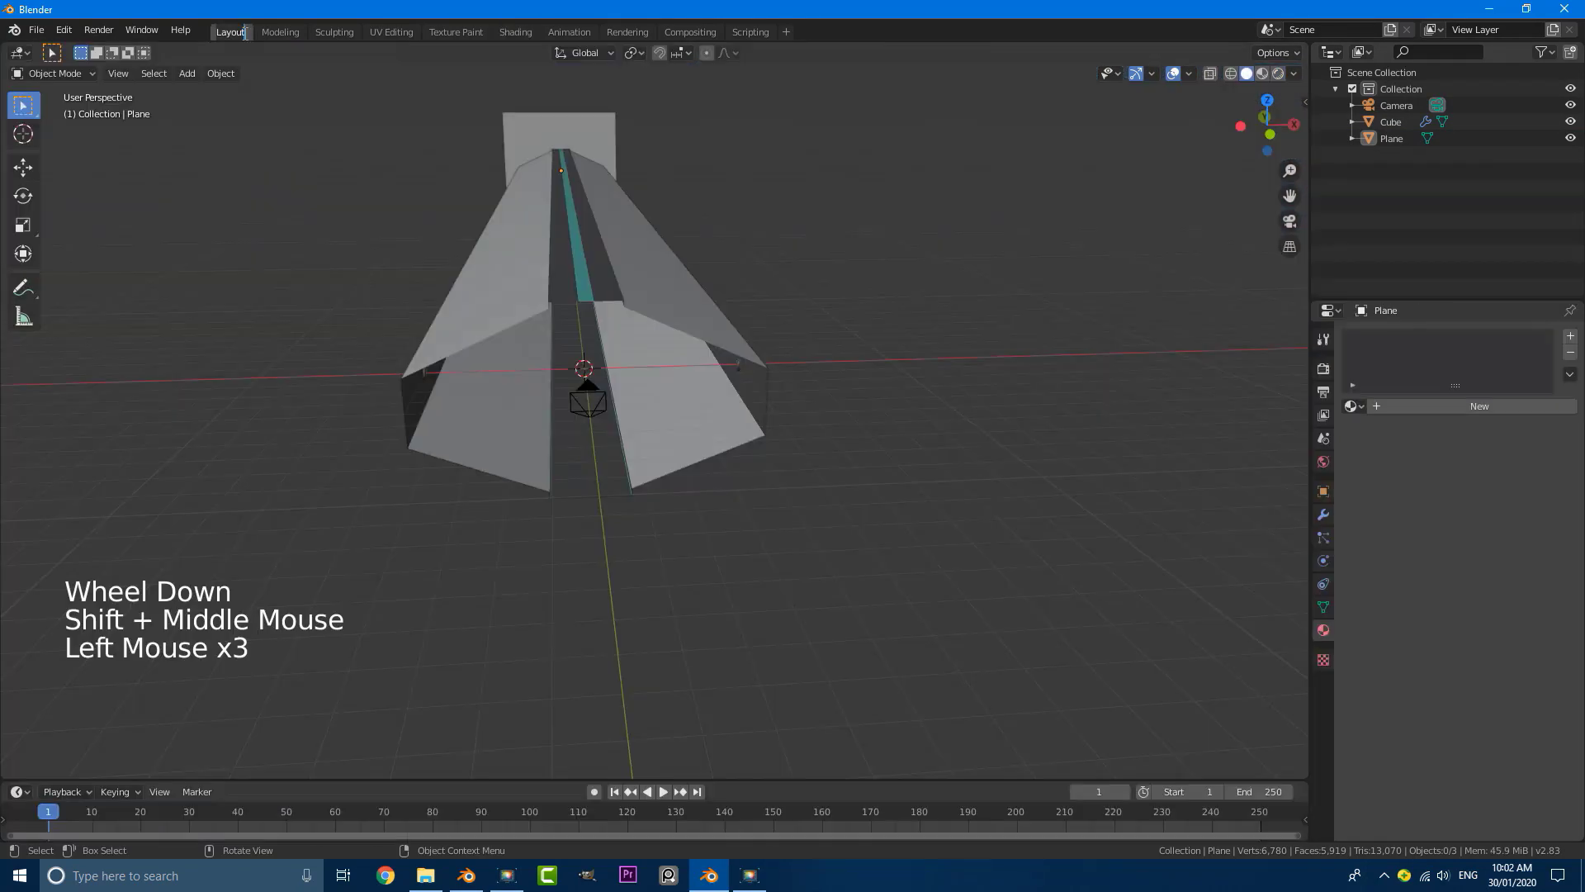
pyautogui.press('z')
pyautogui.click(806, 139)
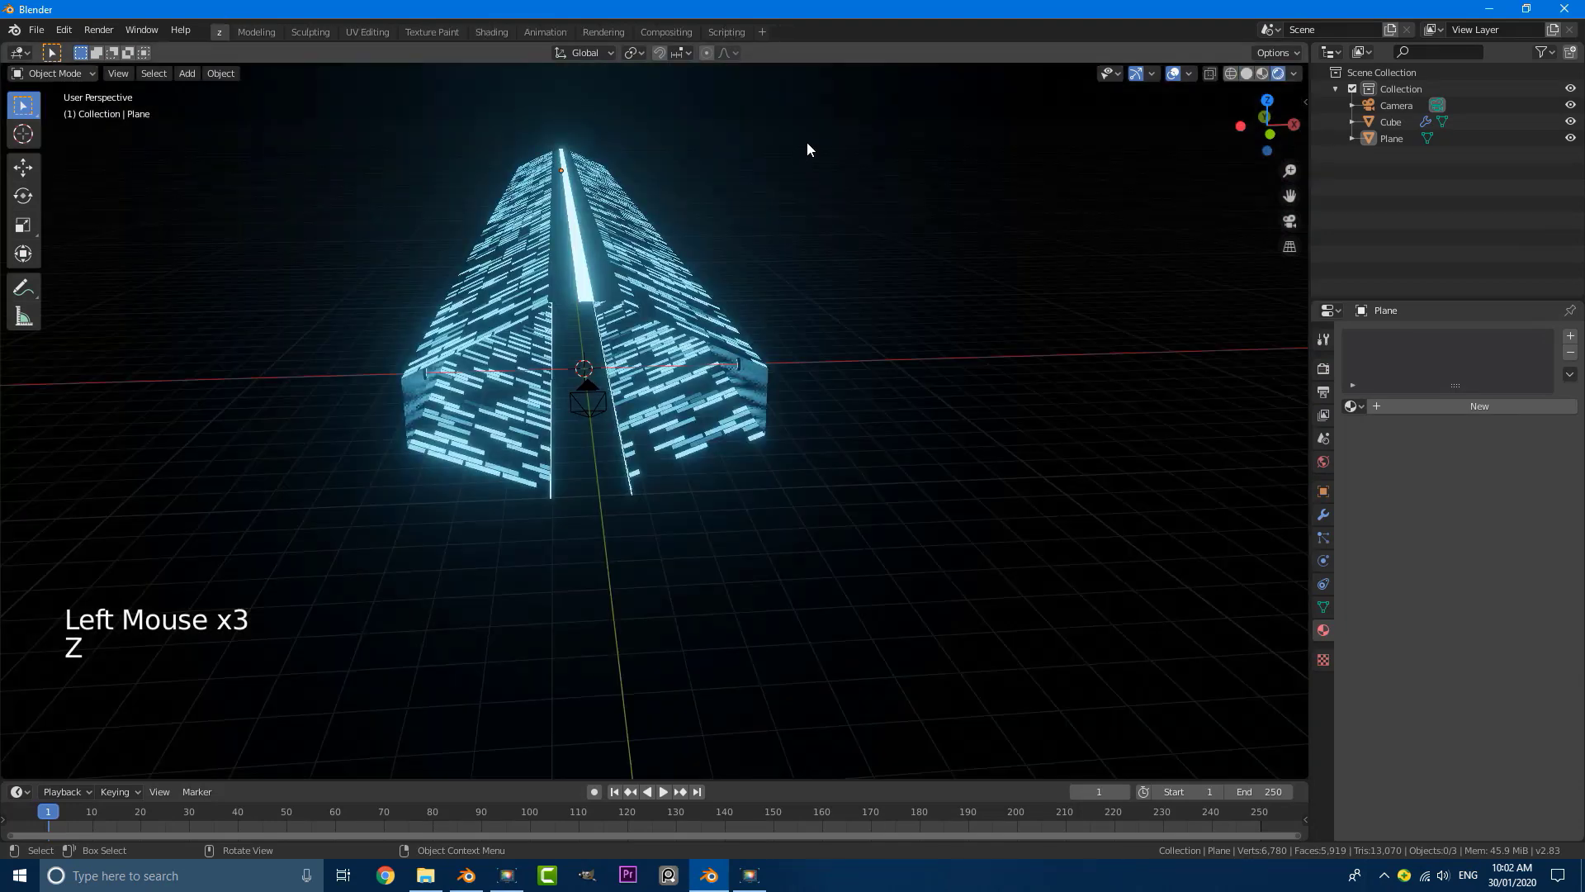
pyautogui.press('KP_0')
pyautogui.scroll(5, 839, 355)
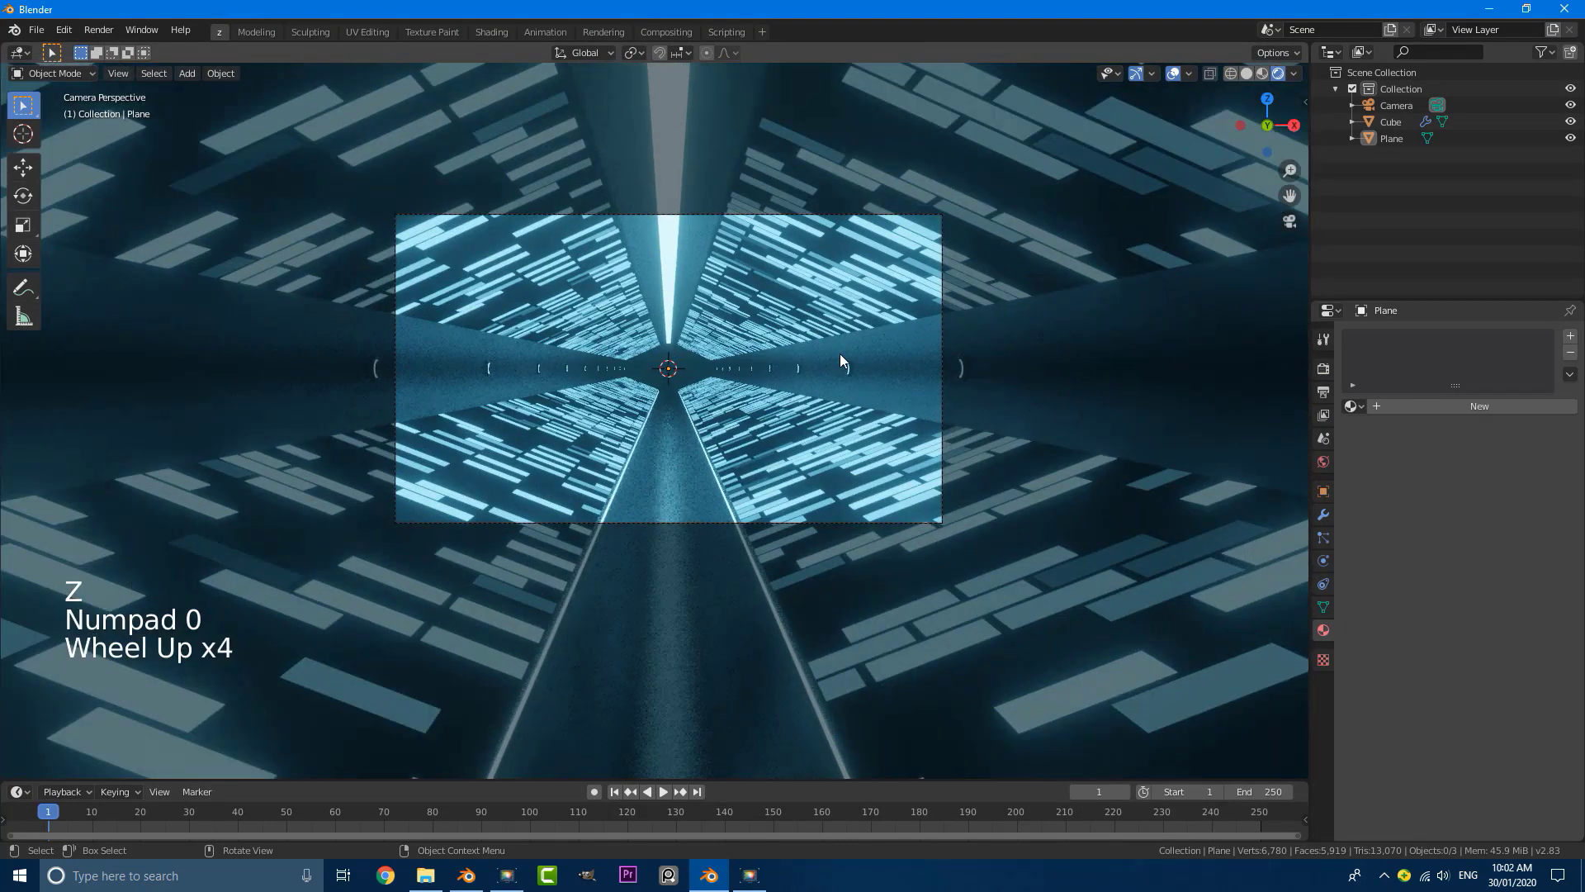
pyautogui.keyDown('shift'); pyautogui.moveTo(697, 364); pyautogui.dragTo(704, 368, button='middle'); pyautogui.keyUp('shift')
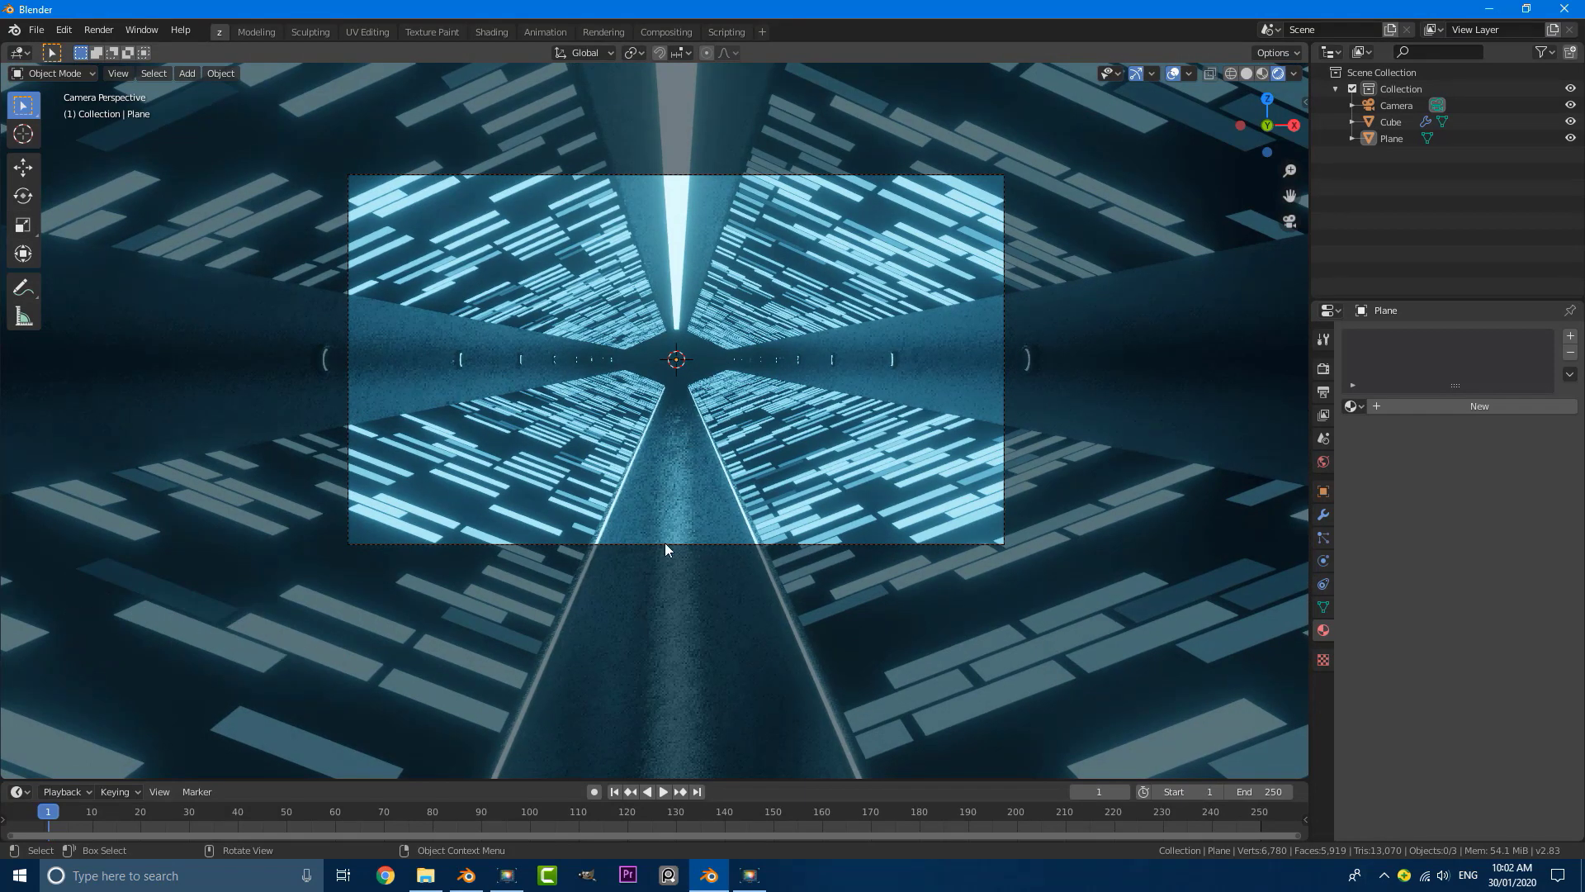
pyautogui.click(712, 442)
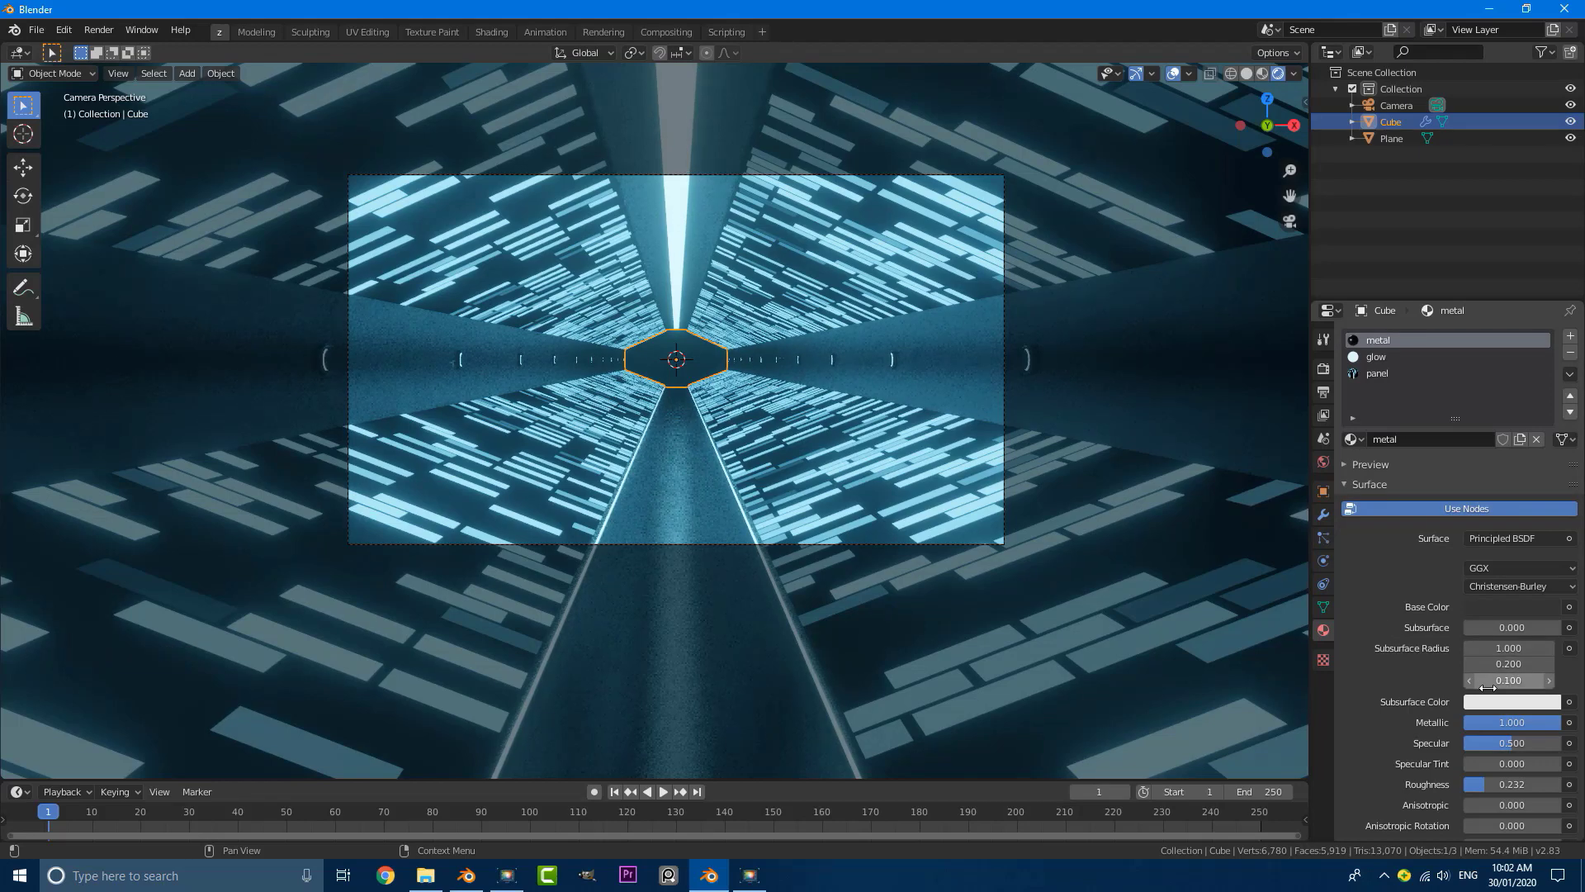
# Step: Set the metal material's roughness to 0.548 and darken its base colour to a value of 0.080
pyautogui.scroll(-2, 1433, 687)
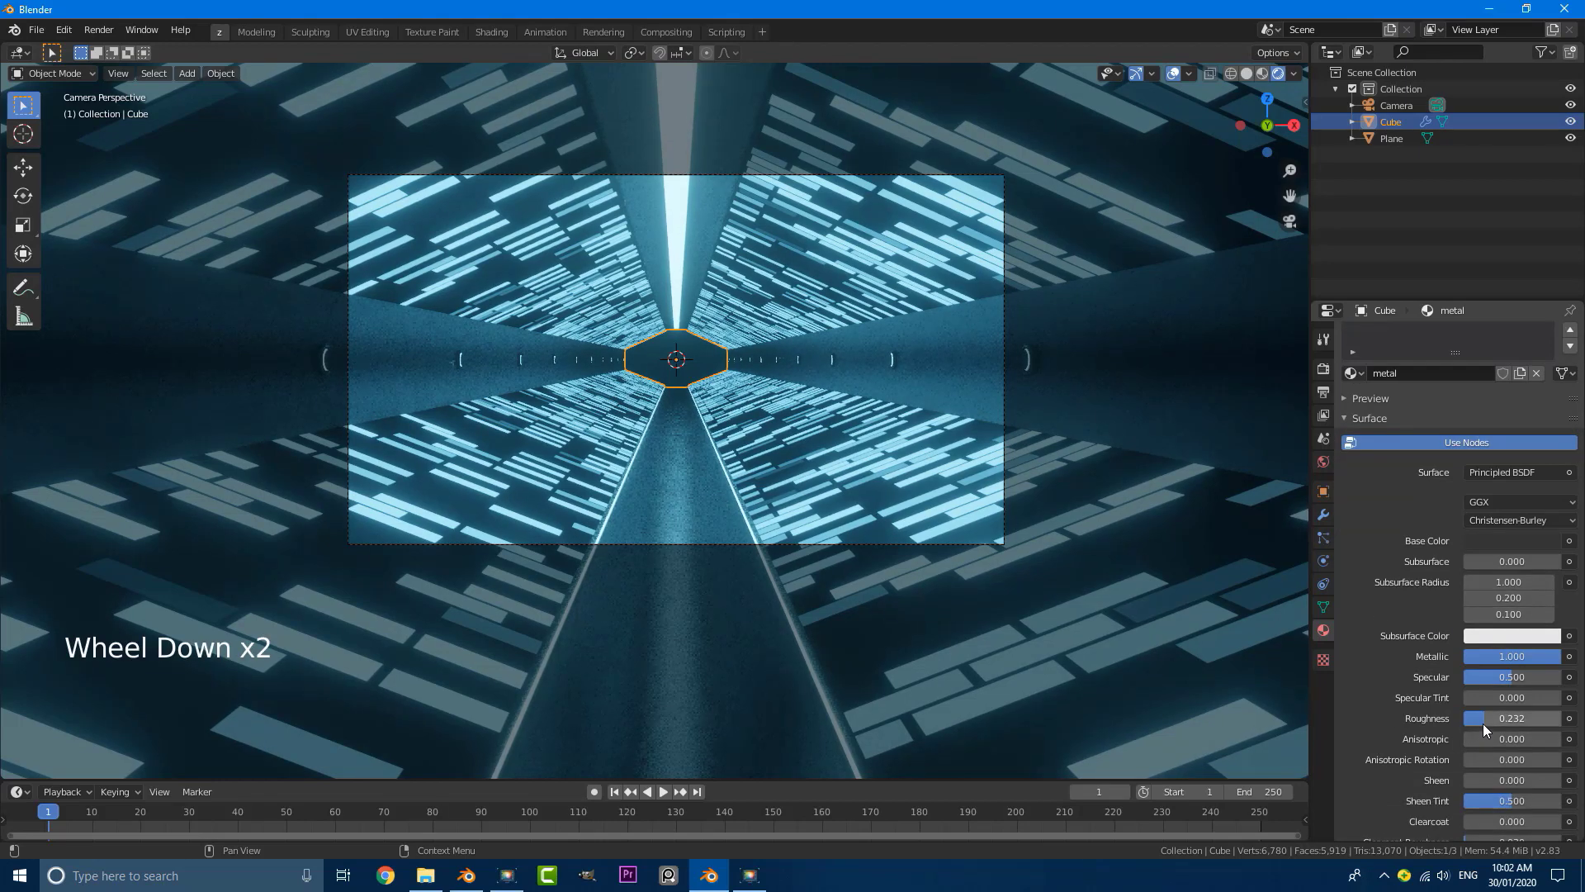
pyautogui.moveTo(1483, 723); pyautogui.dragTo(1516, 724)
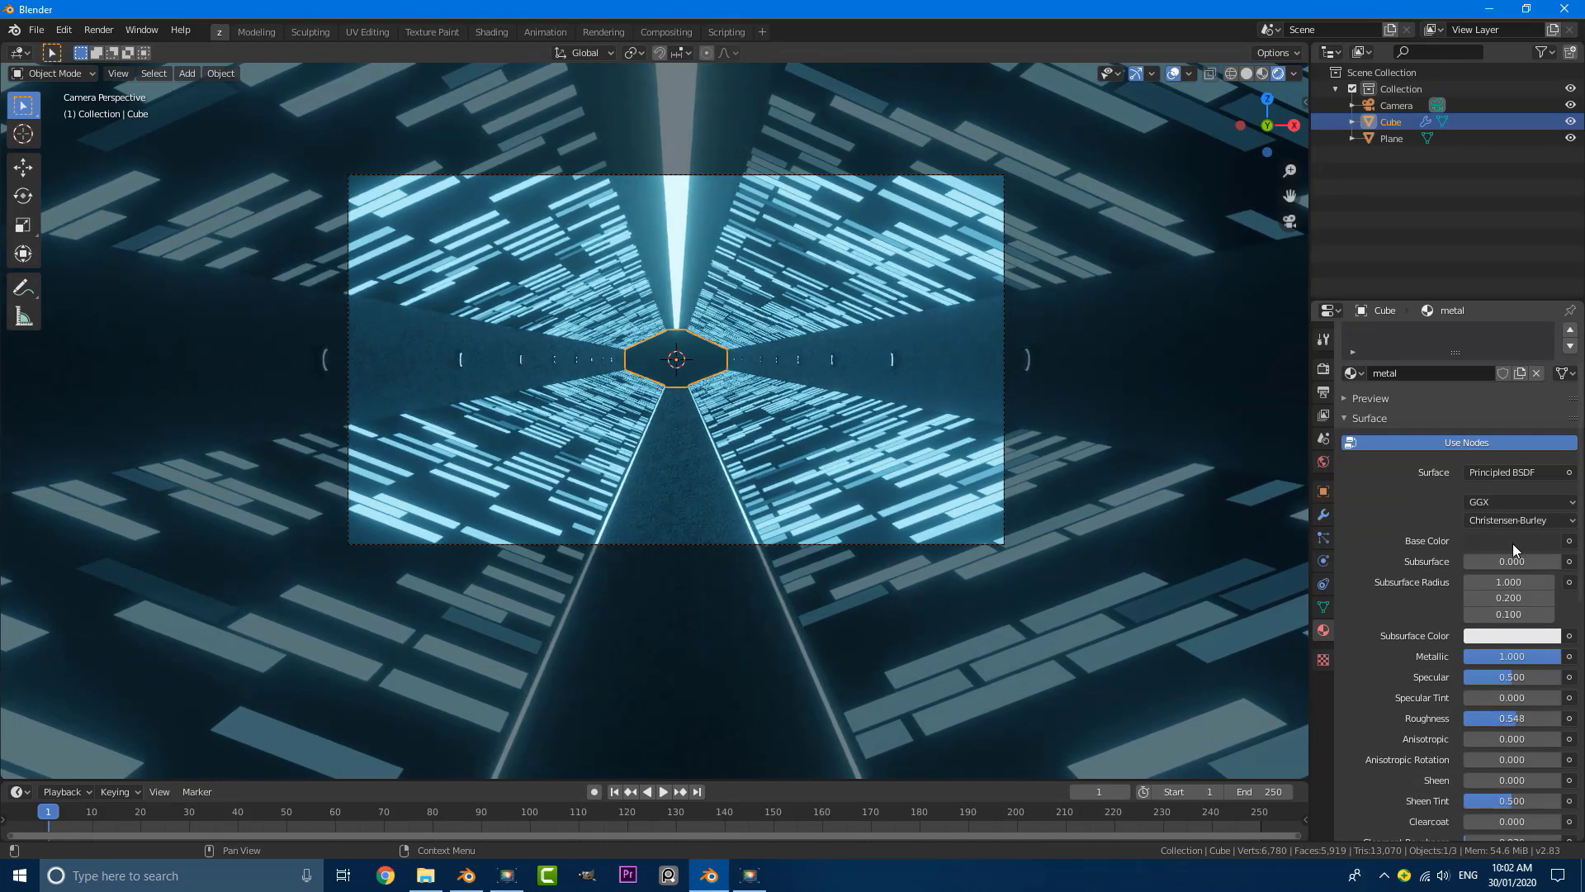
pyautogui.click(1512, 542)
pyautogui.moveTo(1548, 403); pyautogui.dragTo(1548, 419)
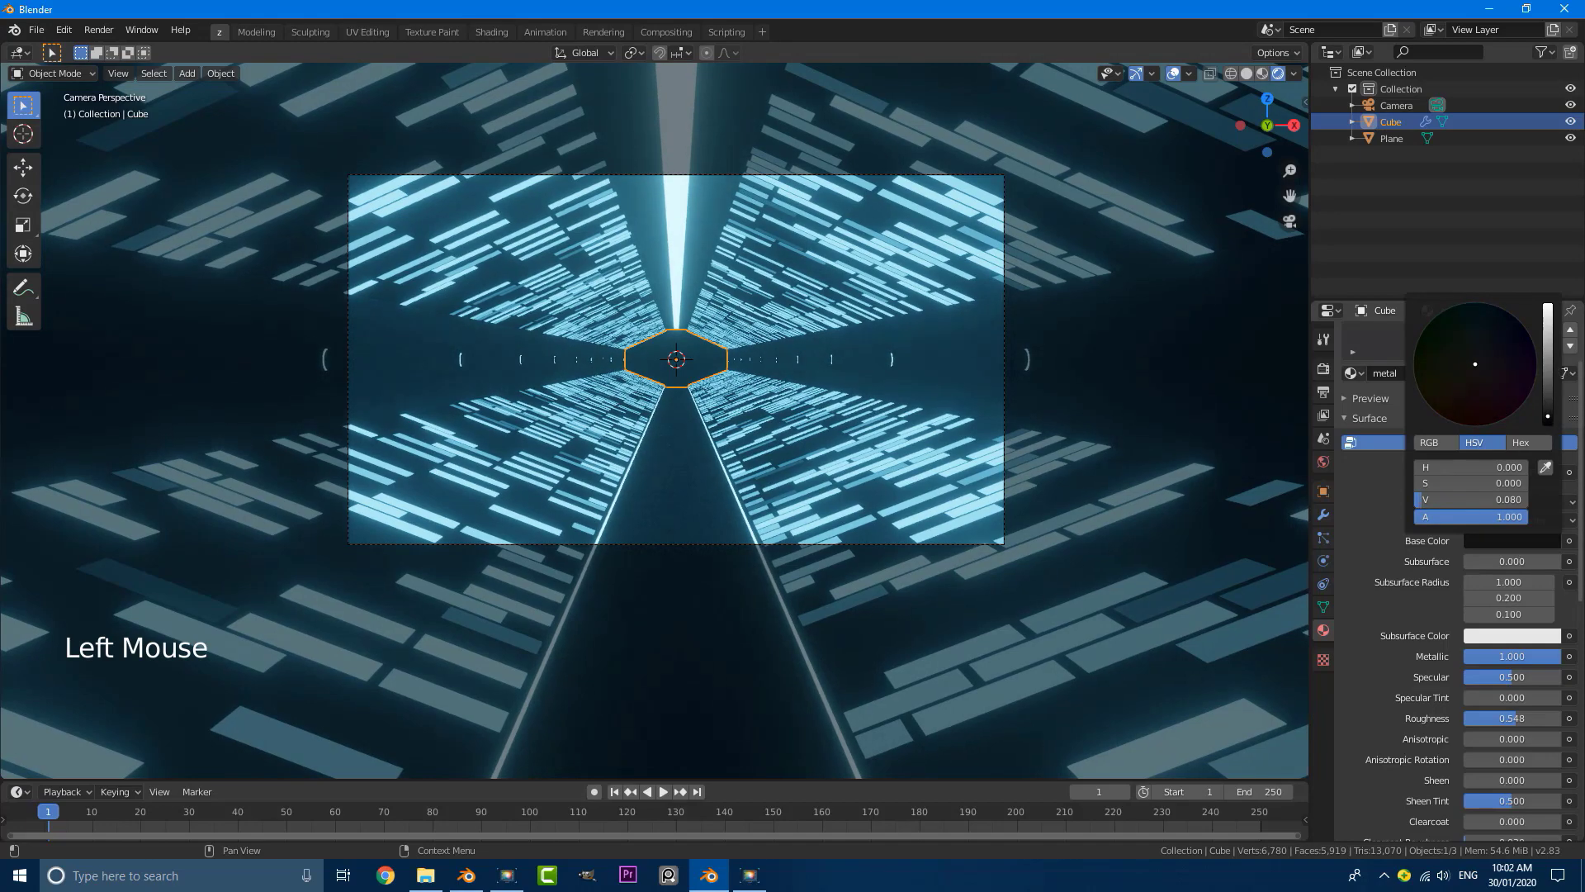
pyautogui.scroll(2, 972, 423)
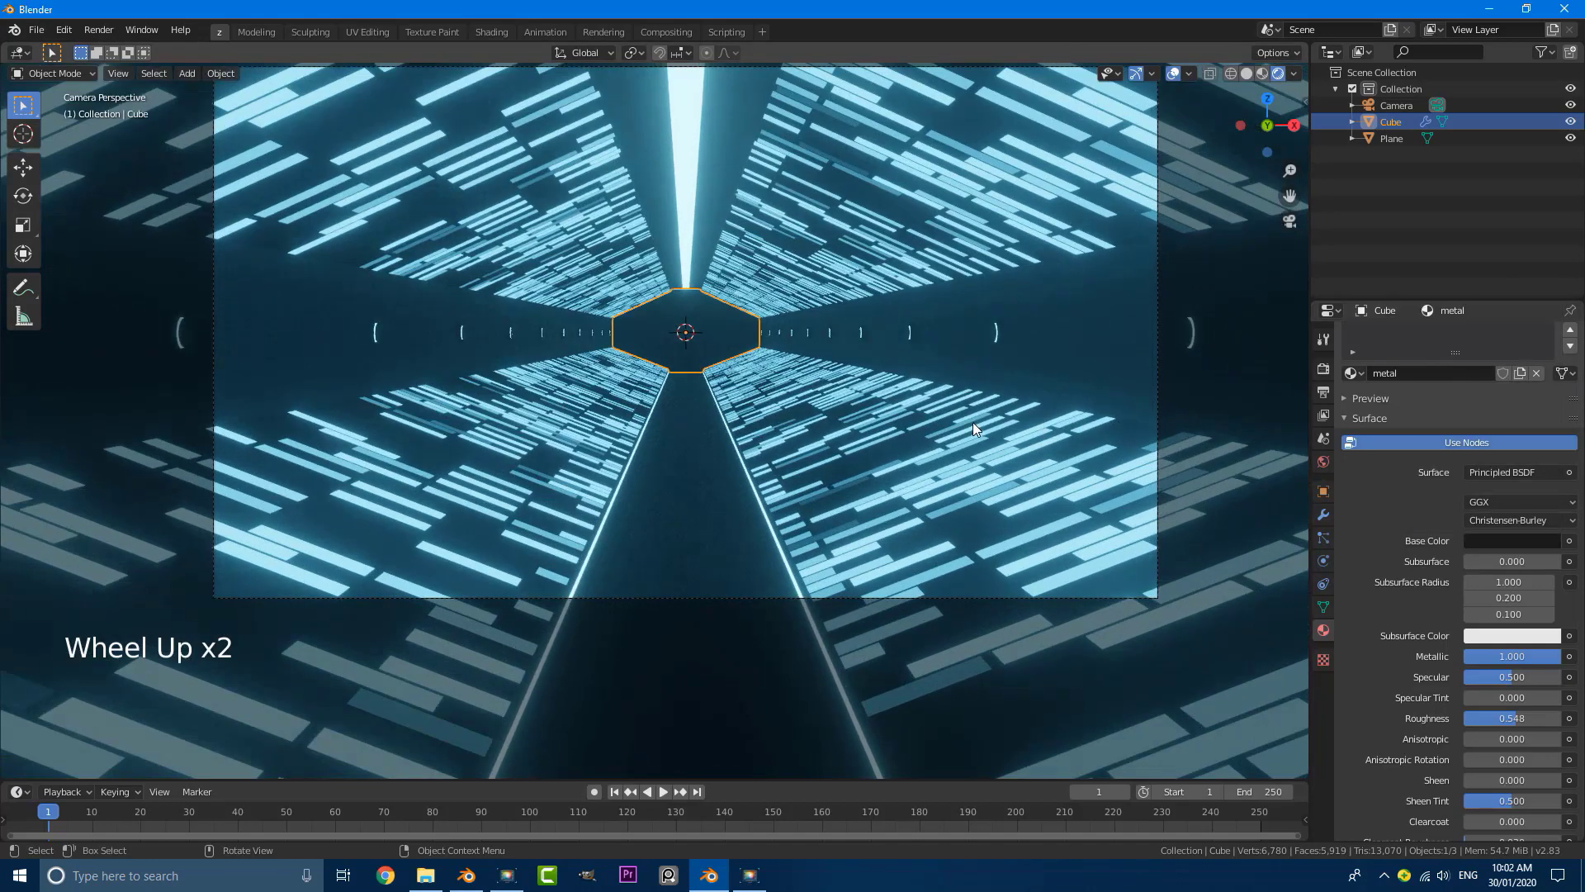
pyautogui.tripleClick(978, 381)
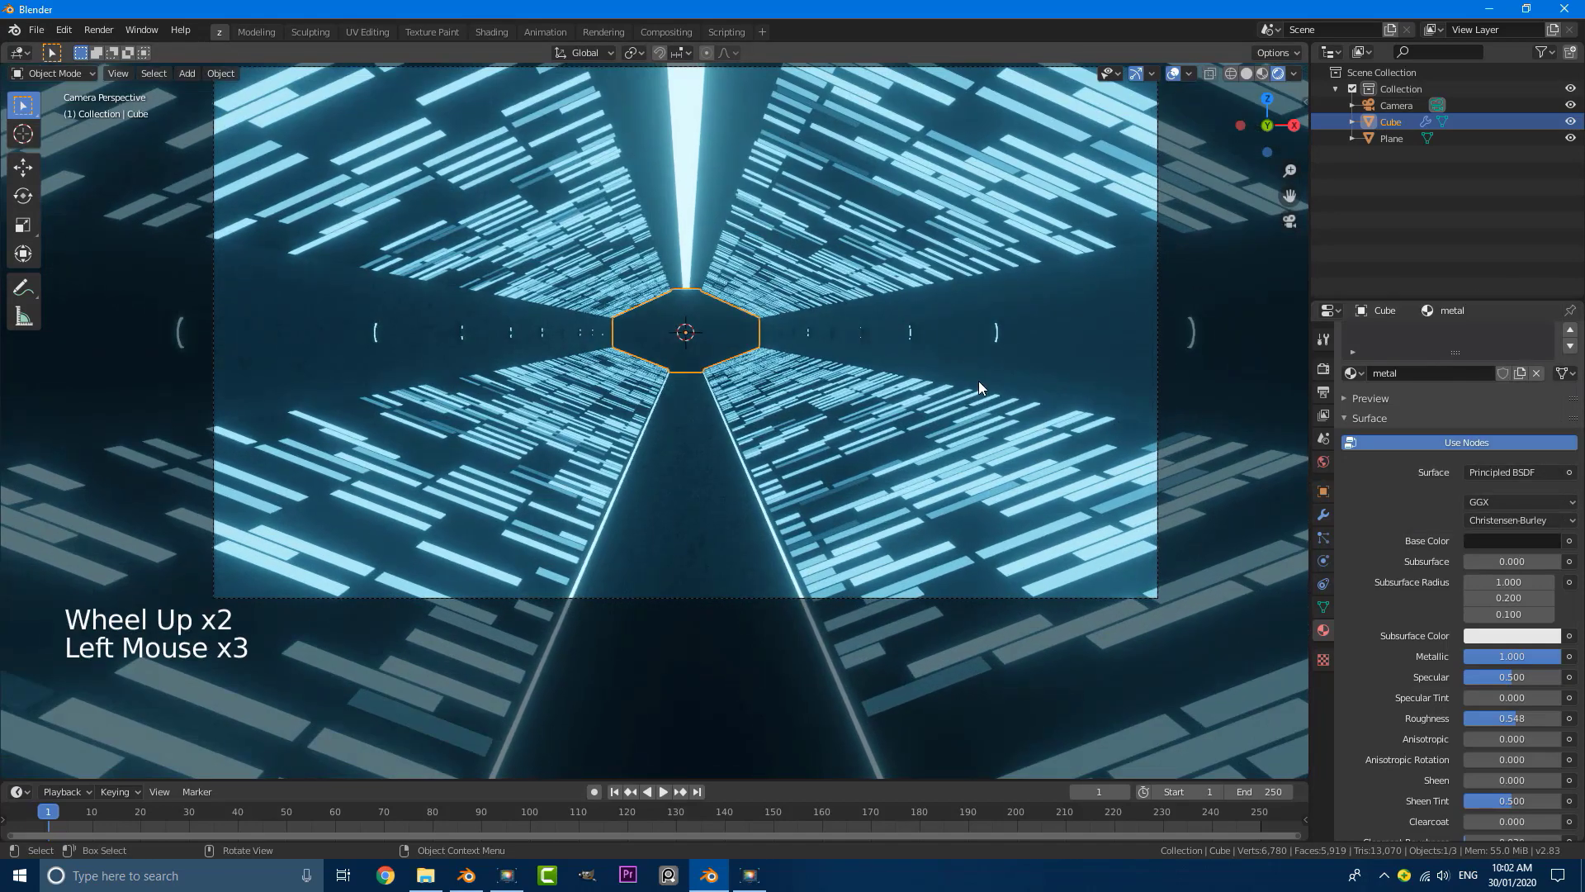
pyautogui.scroll(-2, 848, 450)
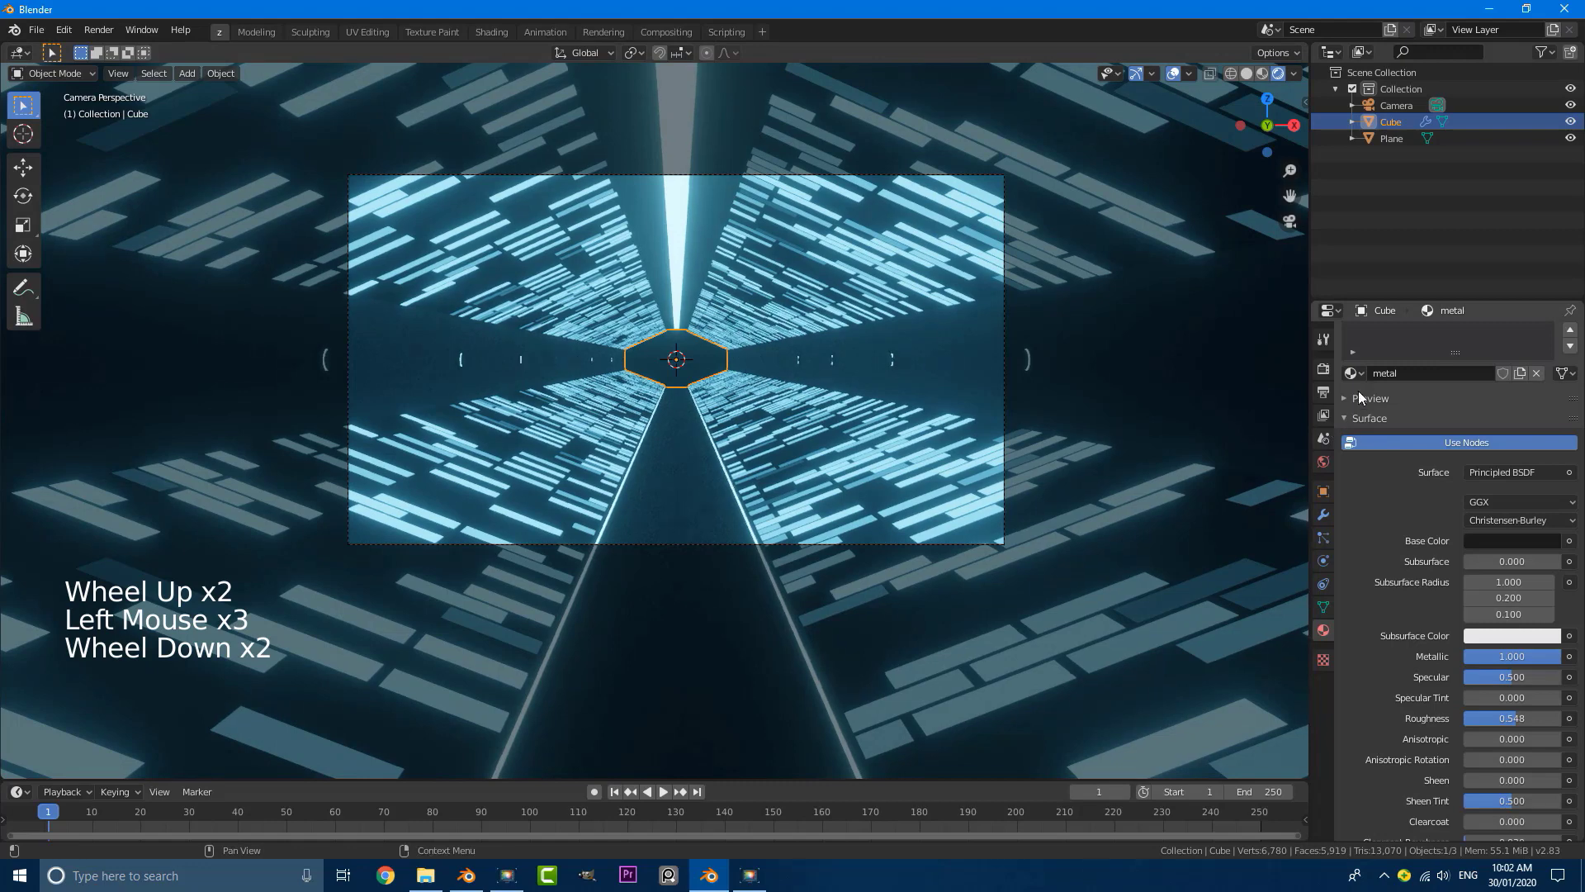
# Step: Lower the panel material's emission strength to 1.300 and deselect the tunnel
pyautogui.scroll(3, 1390, 464)
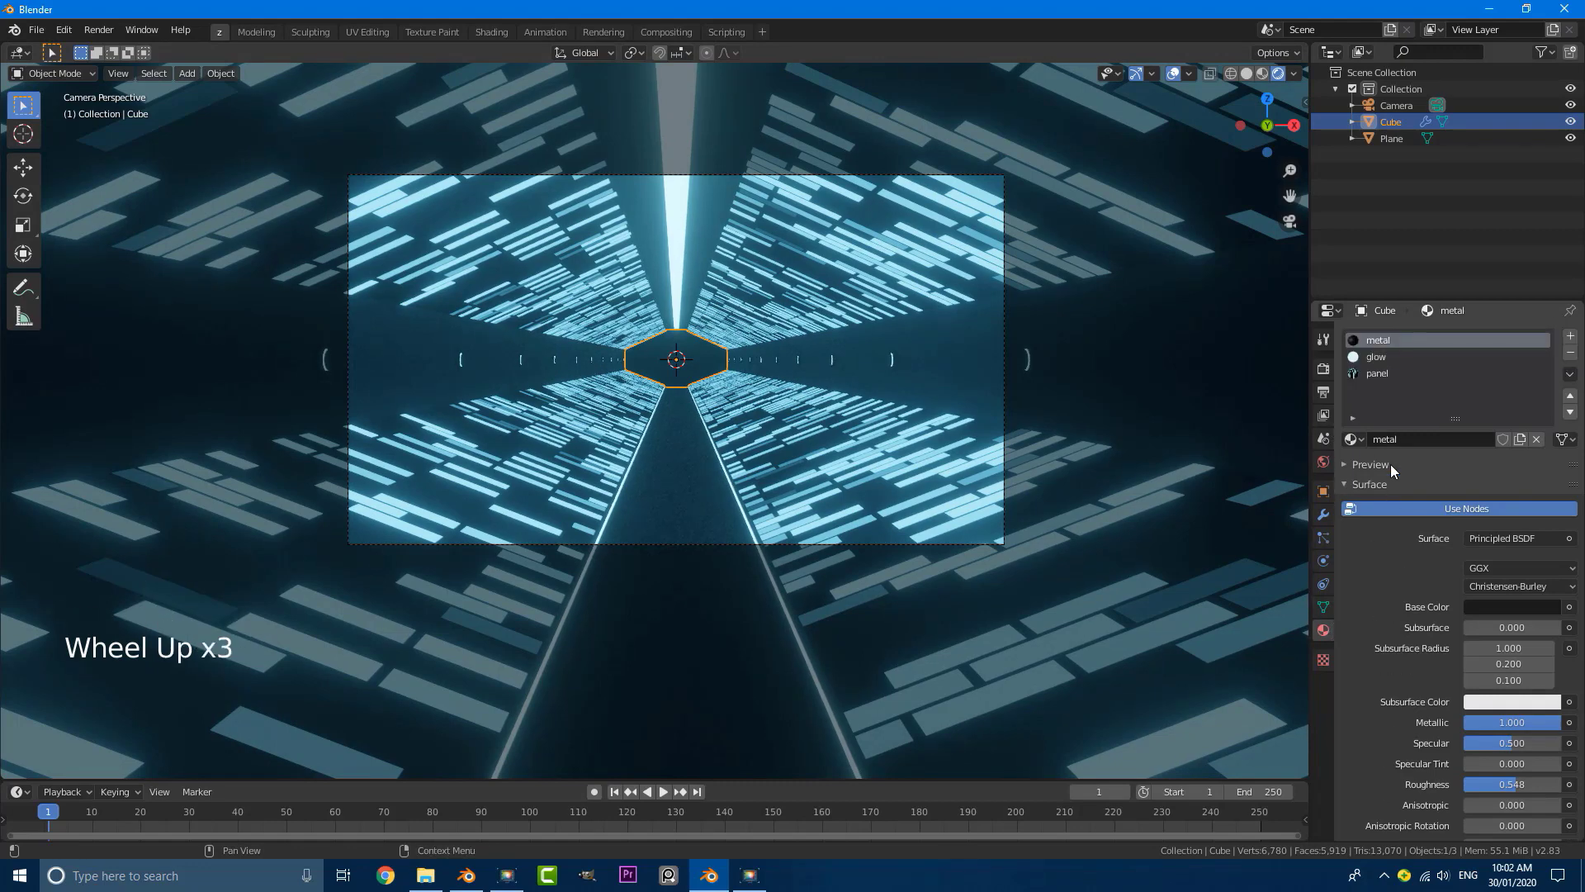
pyautogui.click(1372, 375)
pyautogui.doubleClick(1371, 376)
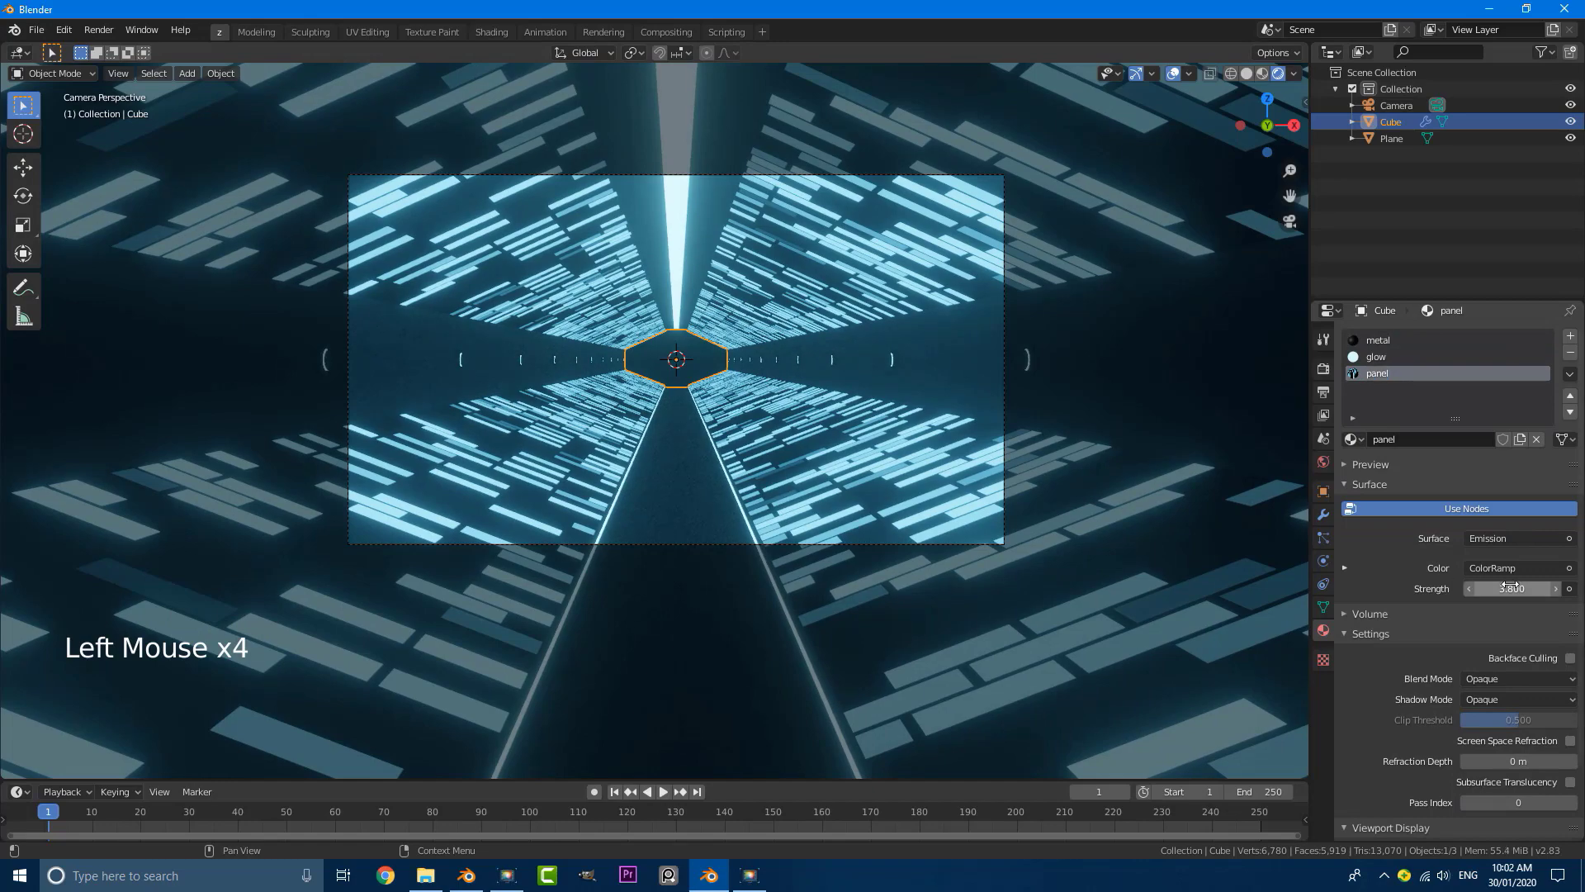
pyautogui.moveTo(1512, 588); pyautogui.dragTo(1477, 588)
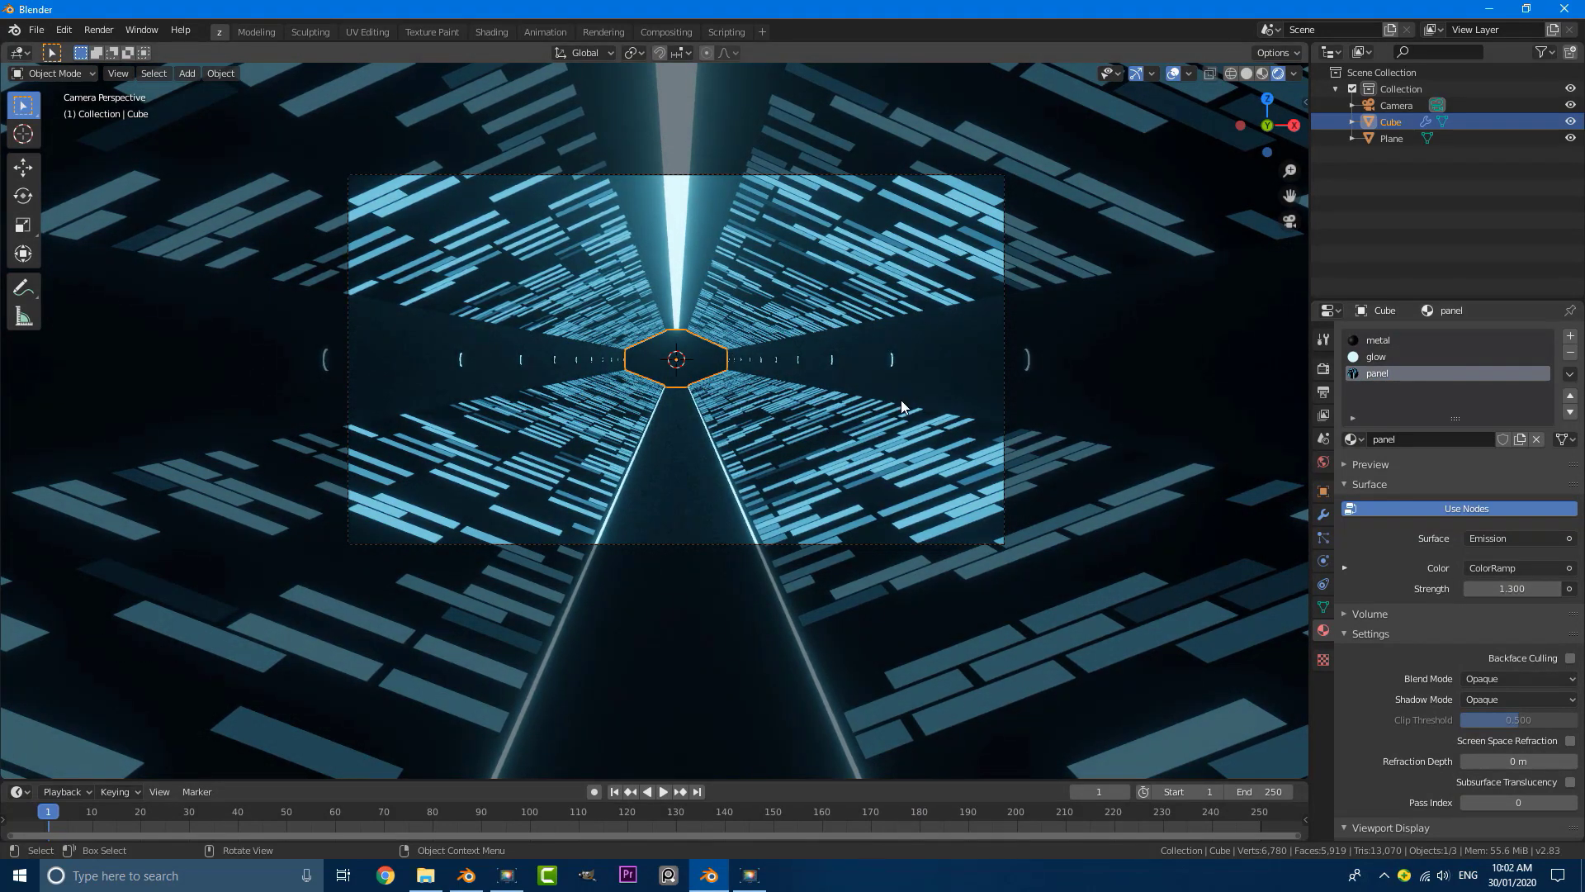
pyautogui.click(850, 385)
pyautogui.scroll(-1, 803, 409)
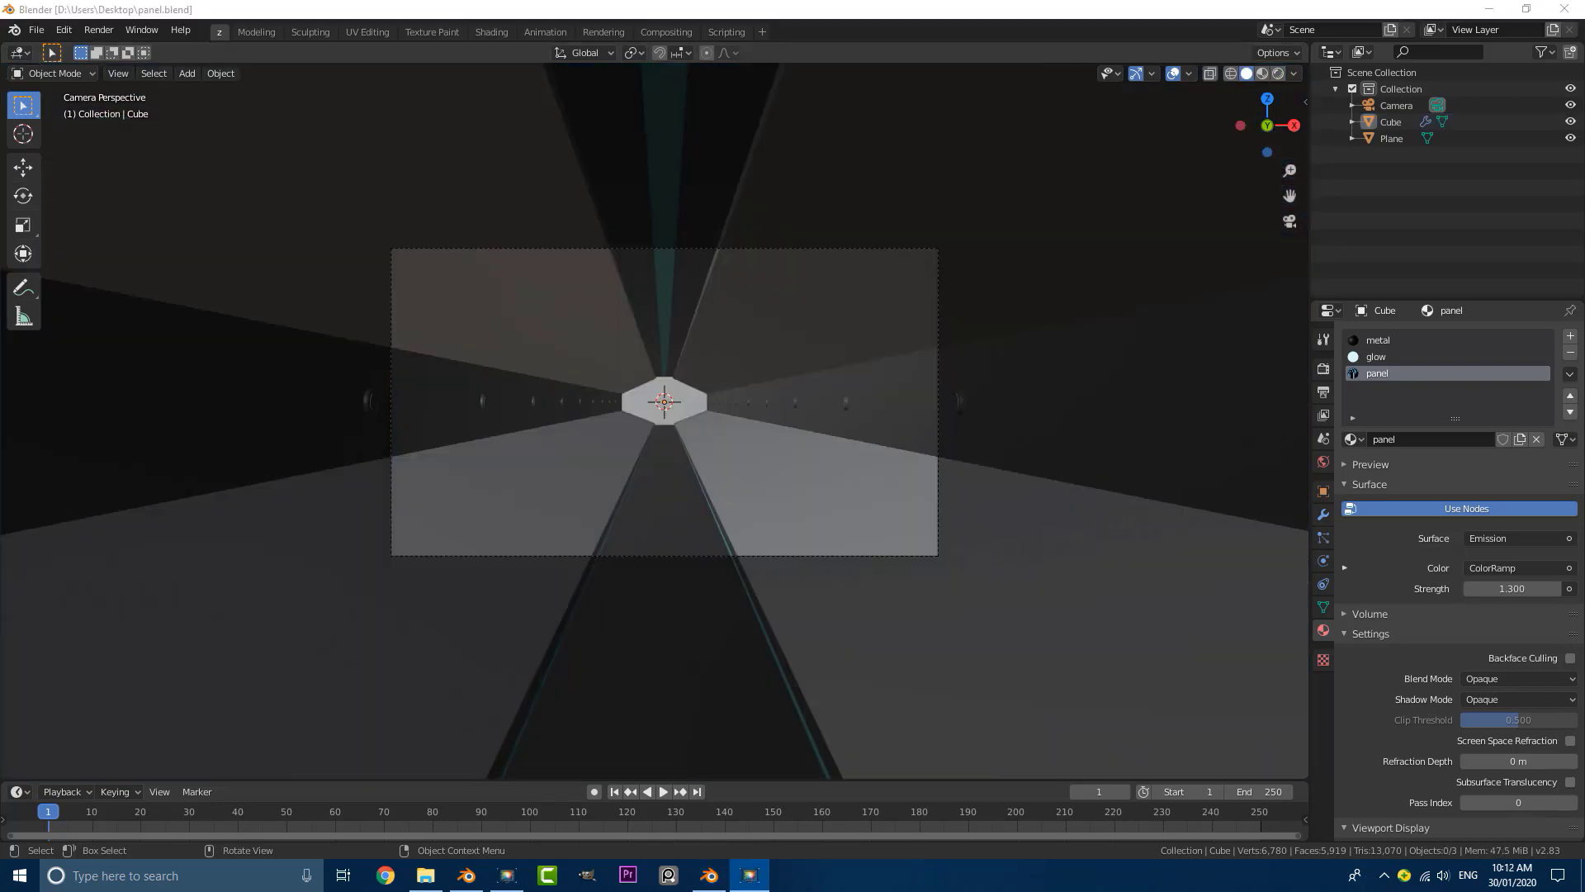
# Step: Leave the camera view and look at the tunnel from outside, above its near end
pyautogui.moveTo(858, 388); pyautogui.dragTo(811, 415, button='middle')
pyautogui.scroll(-4, 810, 415)
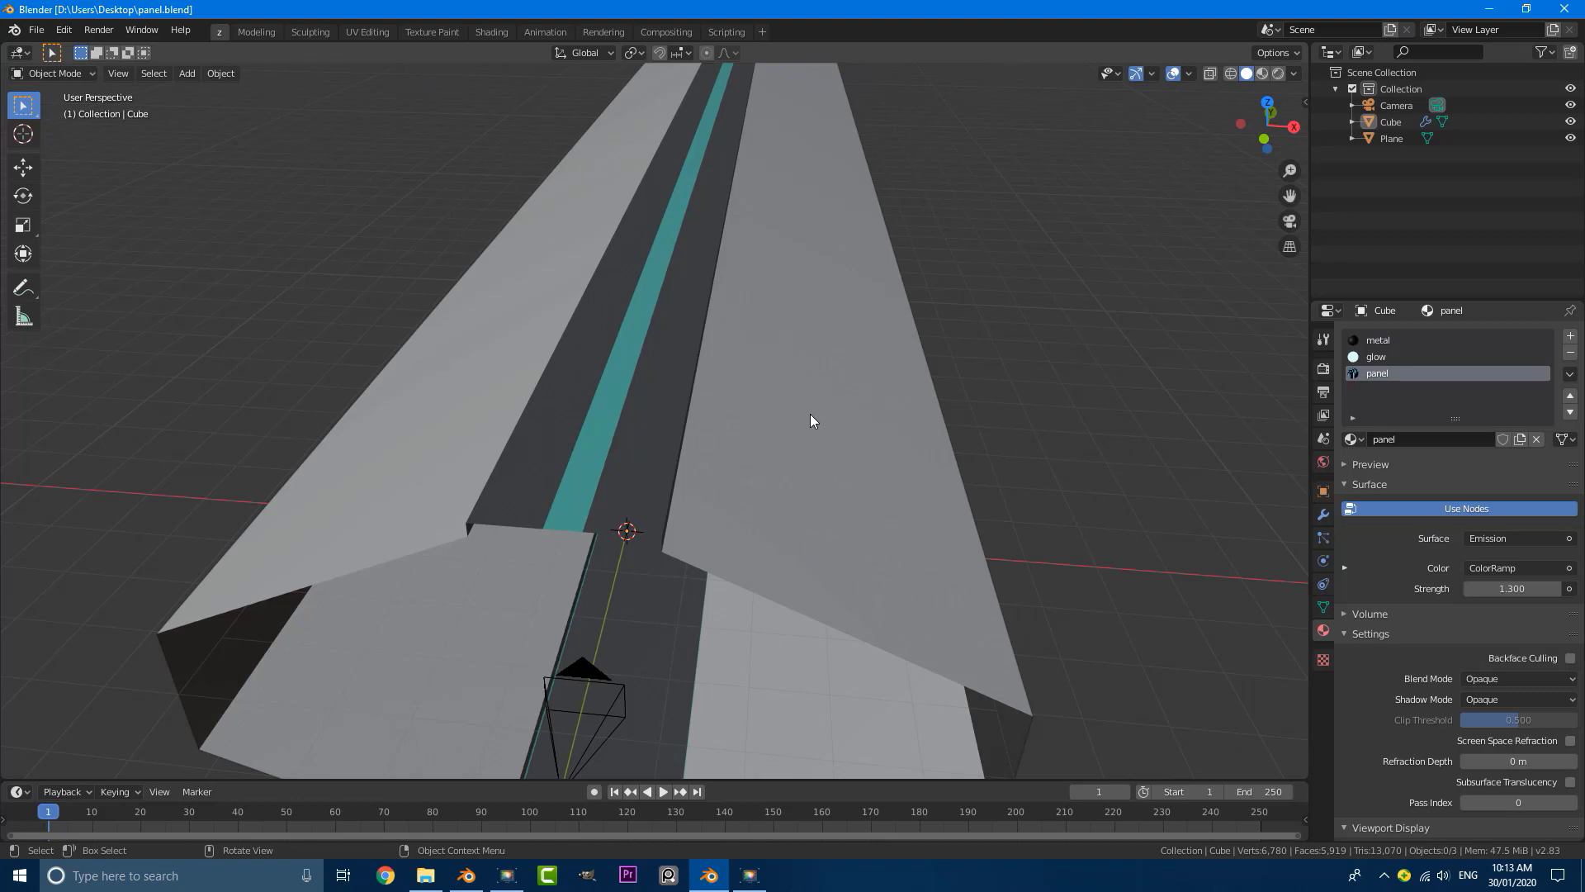
# Step: Append the Cube object from SmallSpaceShip.blend, in the Desktop's low-poly-space-ship folder, into the scene
pyautogui.scroll(-4, 632, 388)
pyautogui.moveTo(661, 454)
pyautogui.mouseDown(button='middle')
pyautogui.moveTo(672, 413)
pyautogui.moveTo(670, 431)
pyautogui.mouseUp(button='middle')
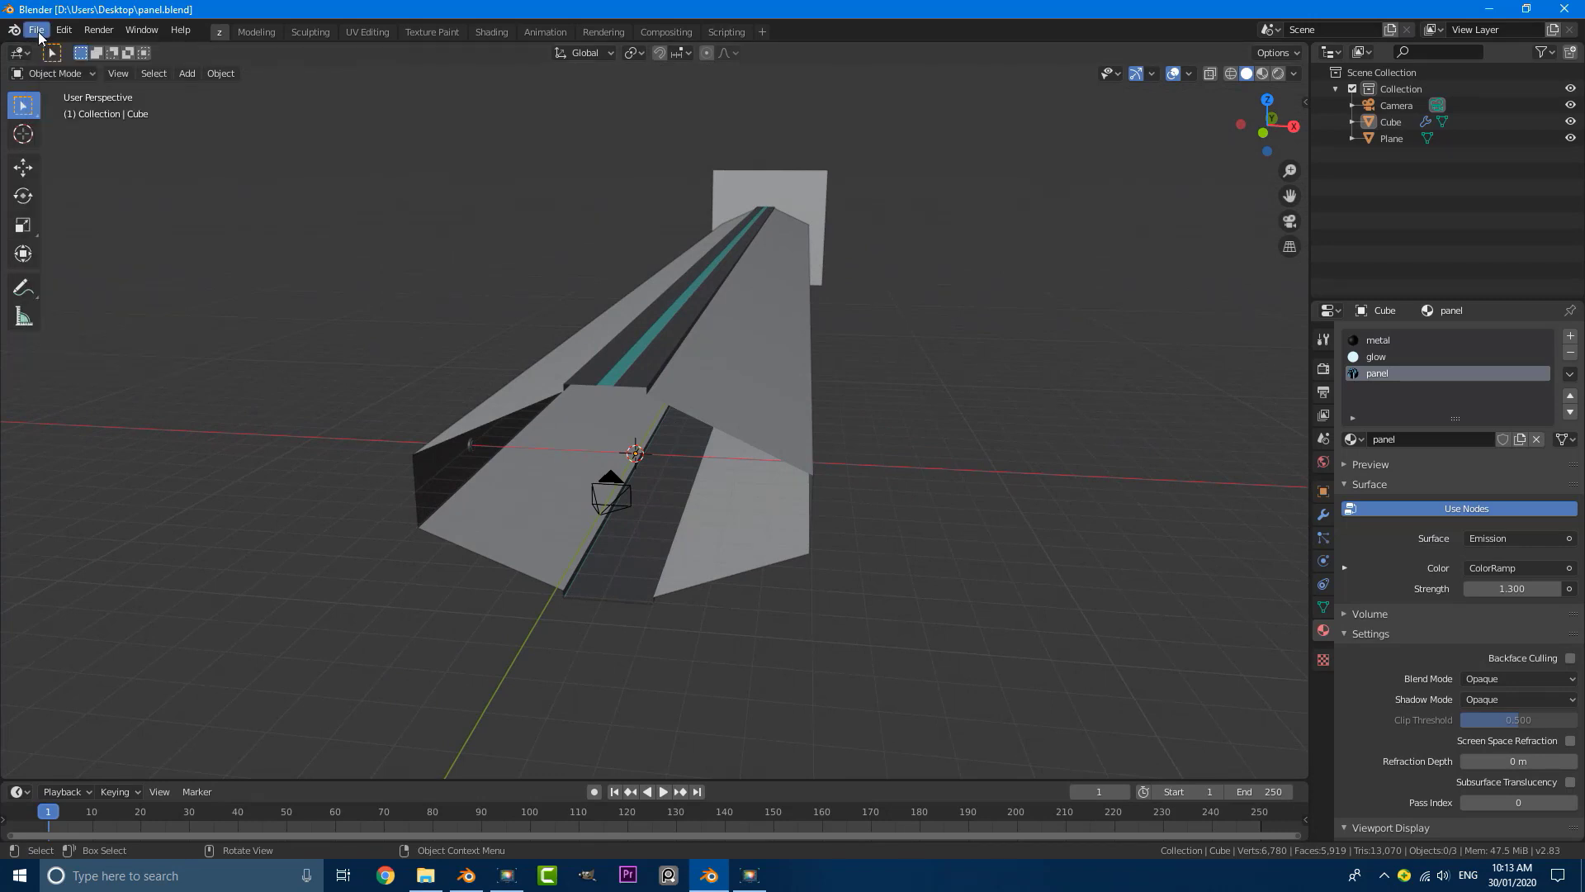
pyautogui.click(38, 36)
pyautogui.click(59, 218)
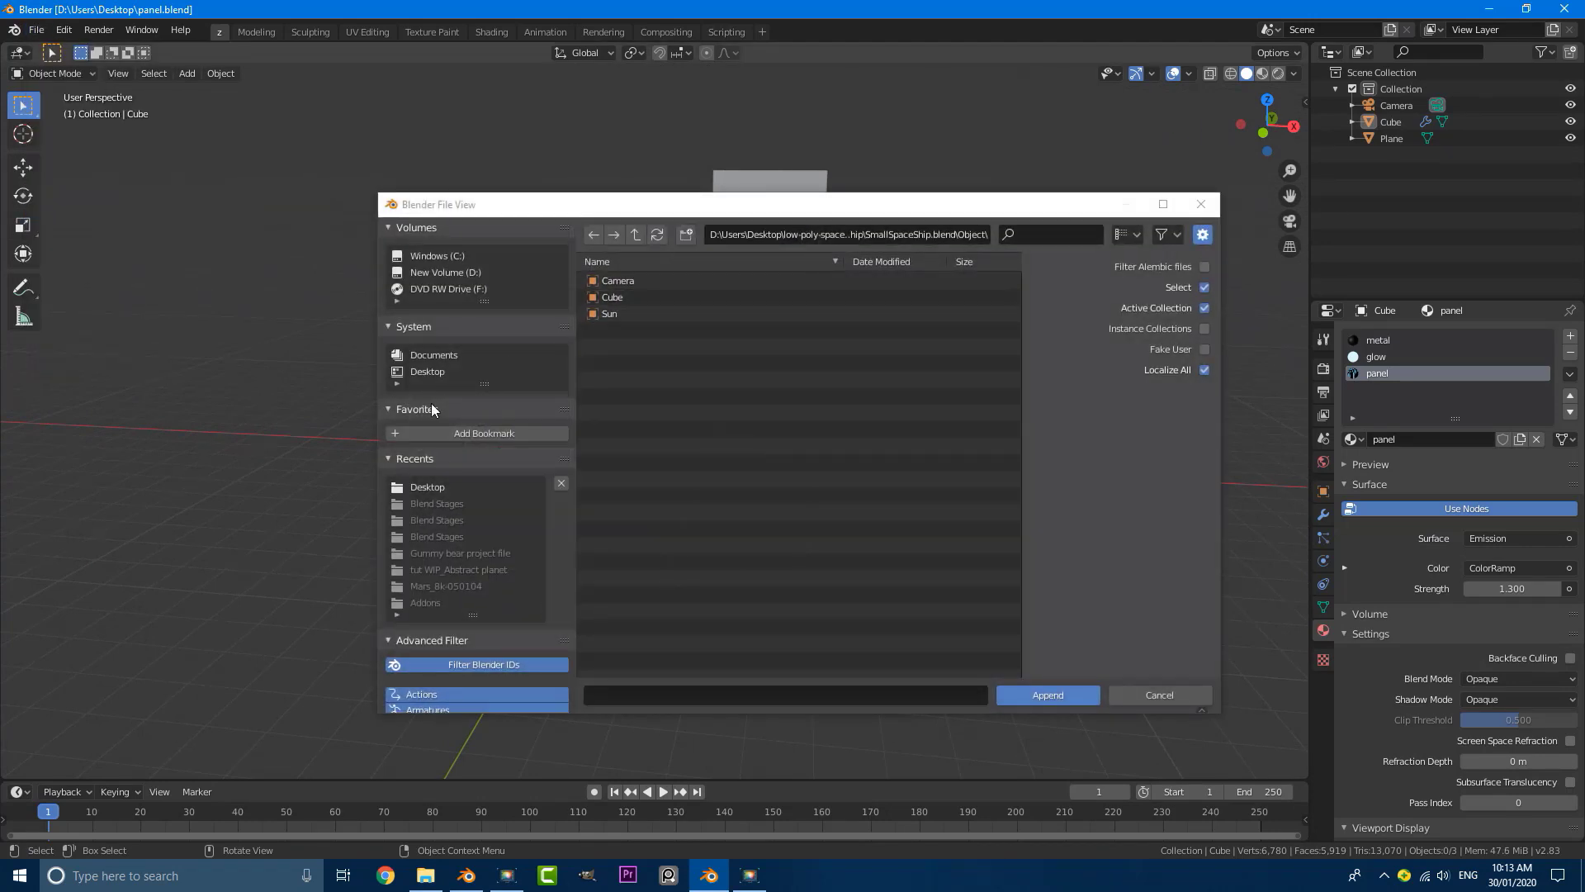
pyautogui.click(421, 373)
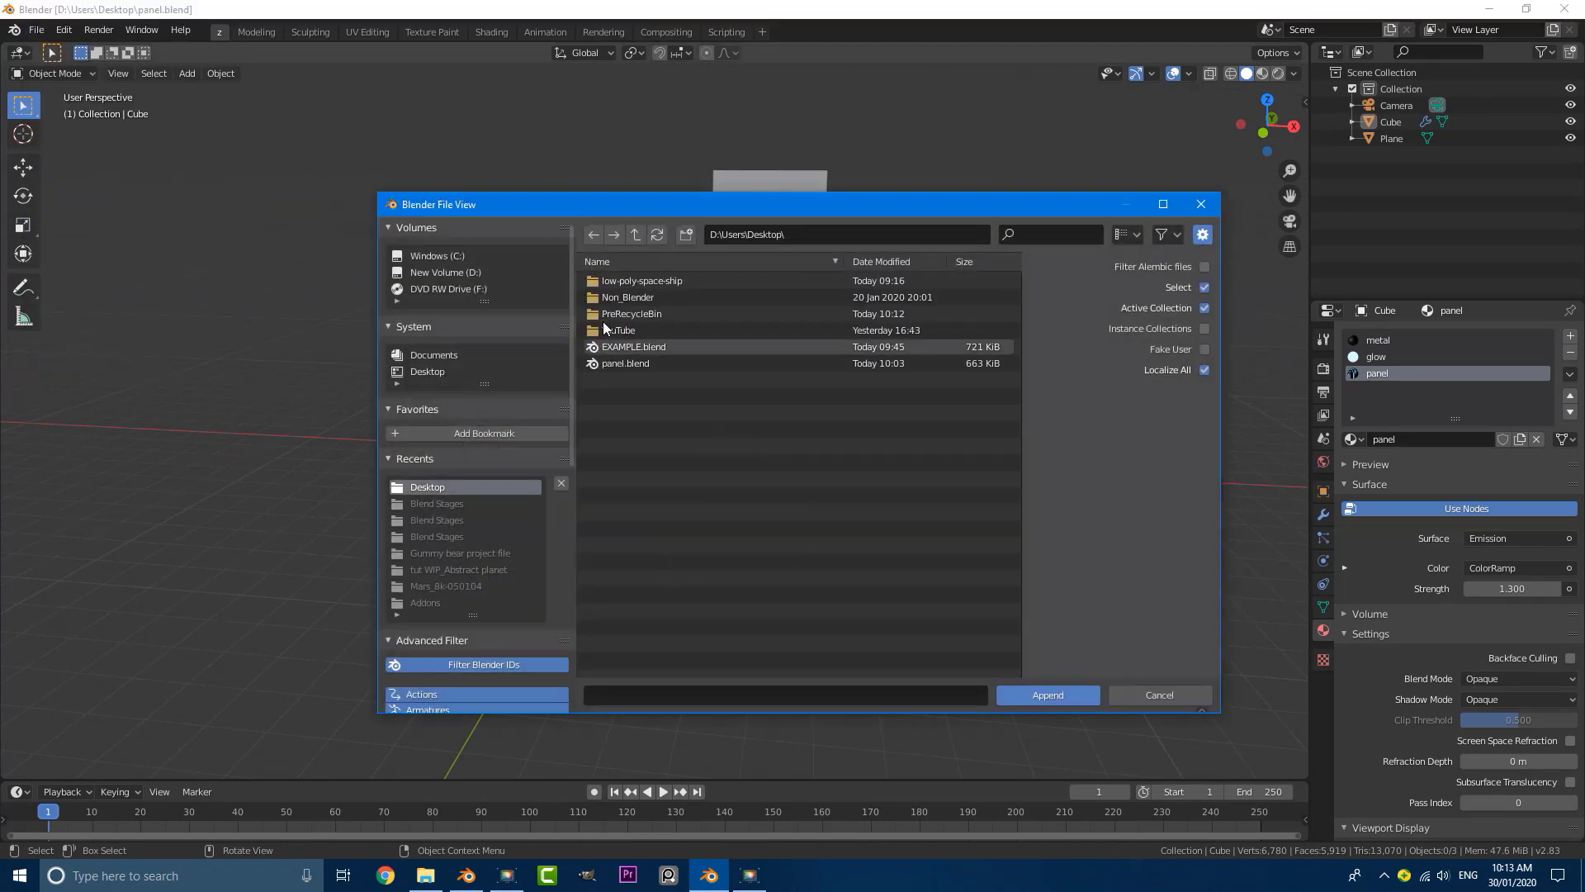
pyautogui.doubleClick(652, 280)
pyautogui.doubleClick(652, 280)
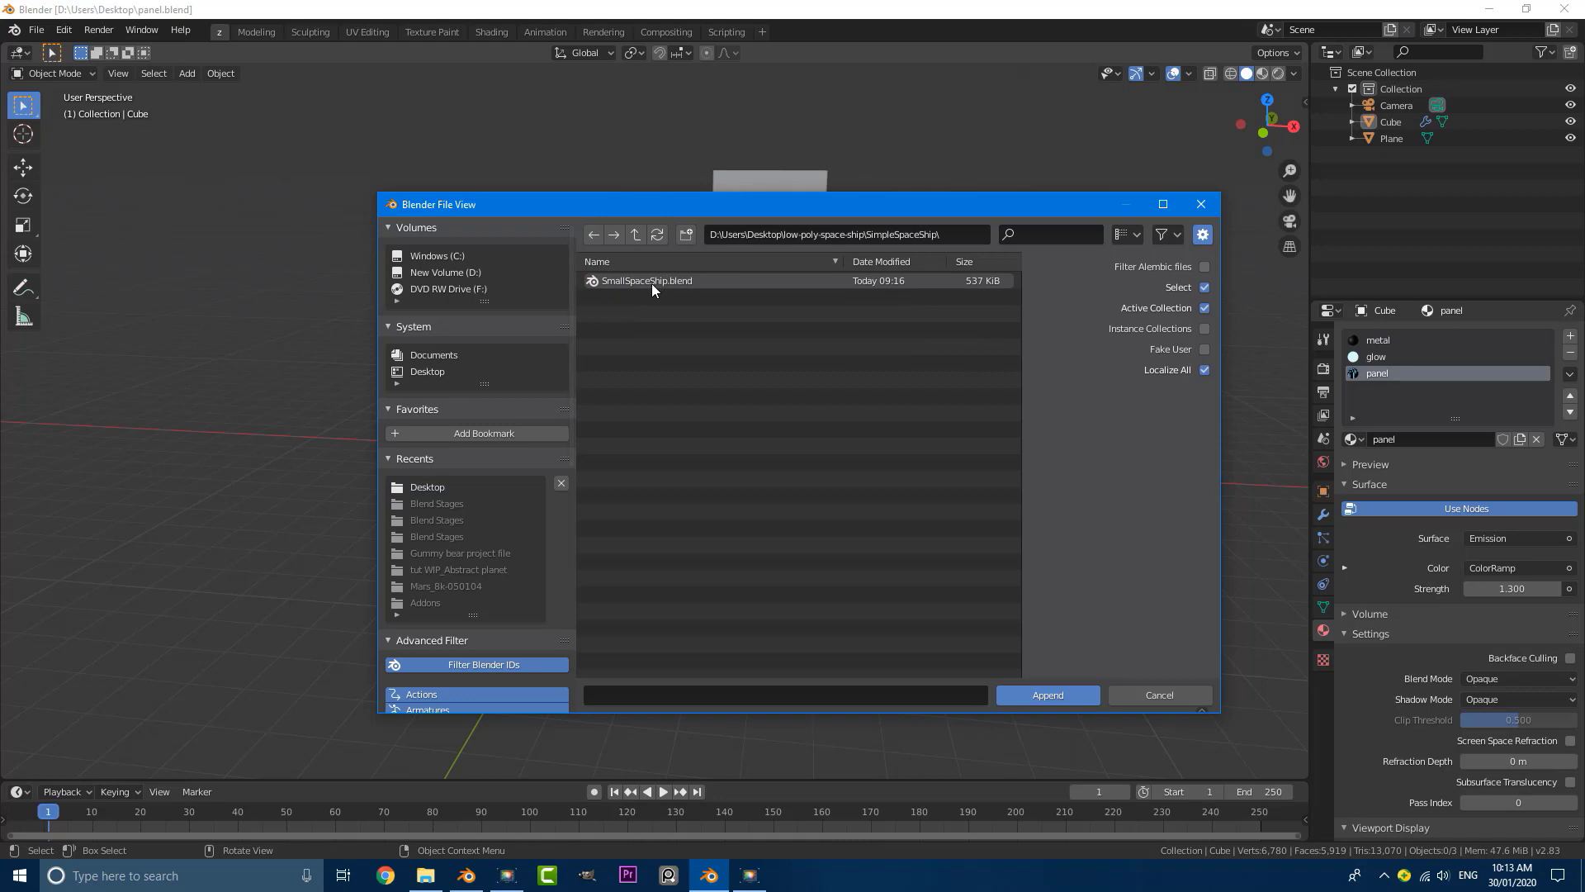
pyautogui.doubleClick(637, 285)
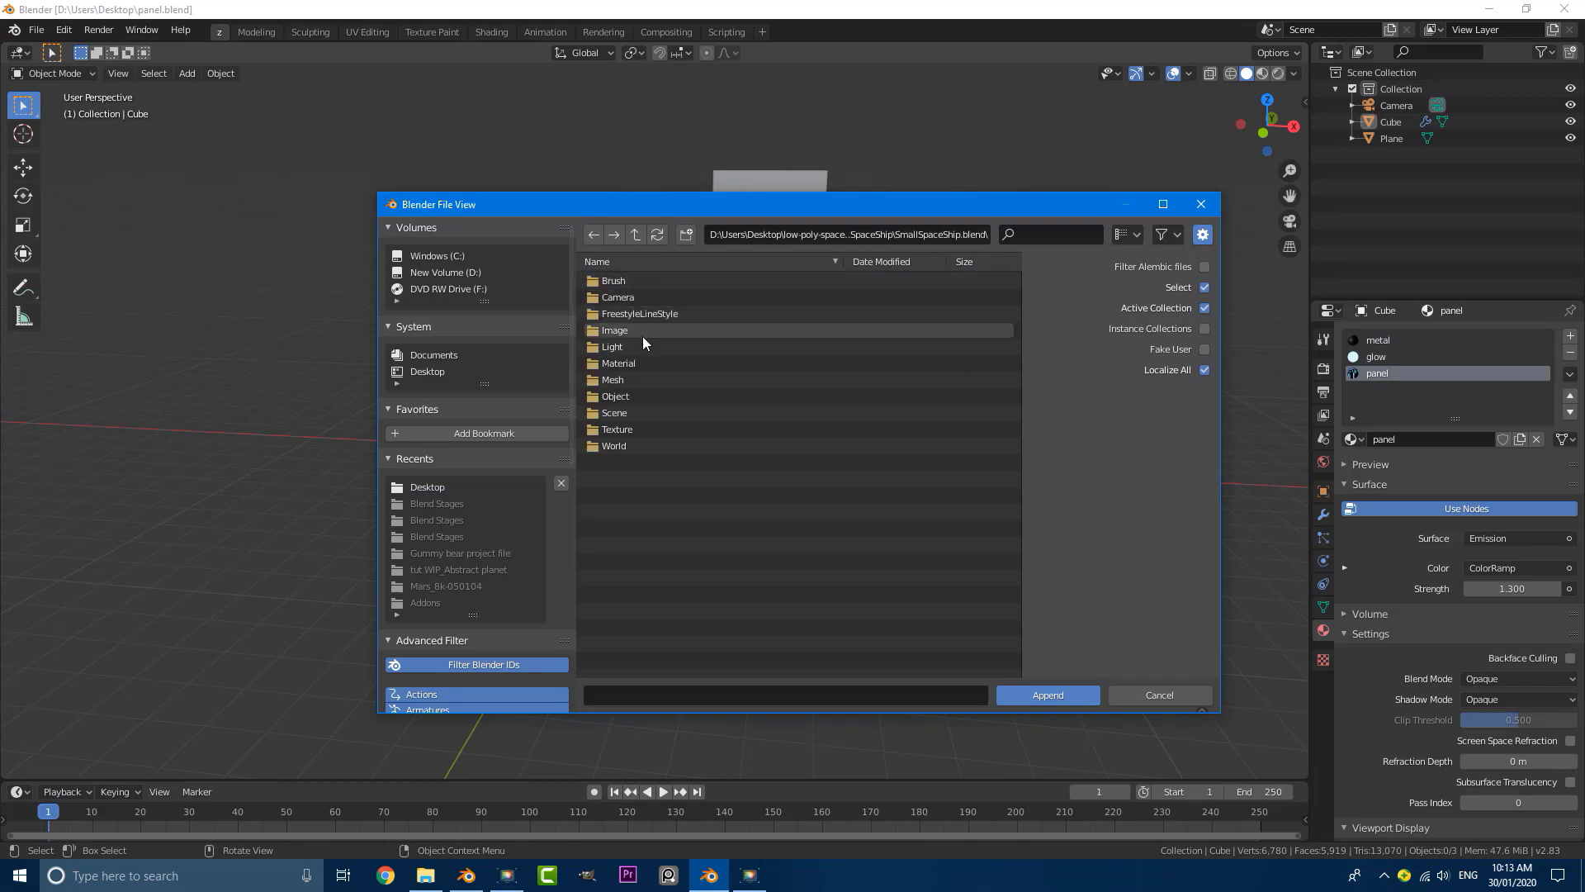
pyautogui.doubleClick(624, 393)
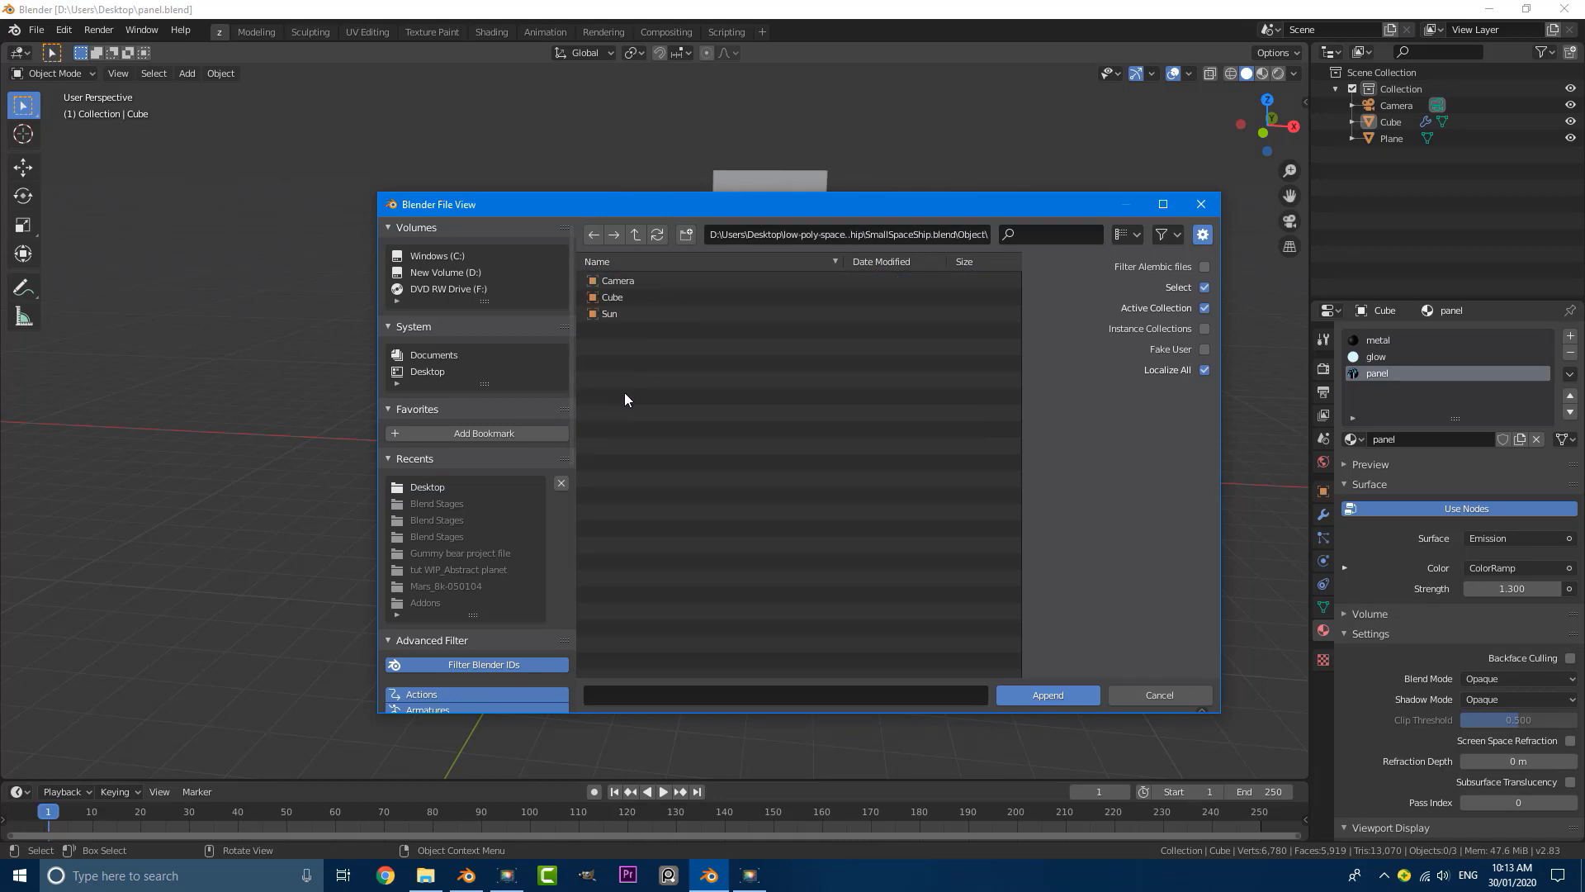
pyautogui.click(637, 297)
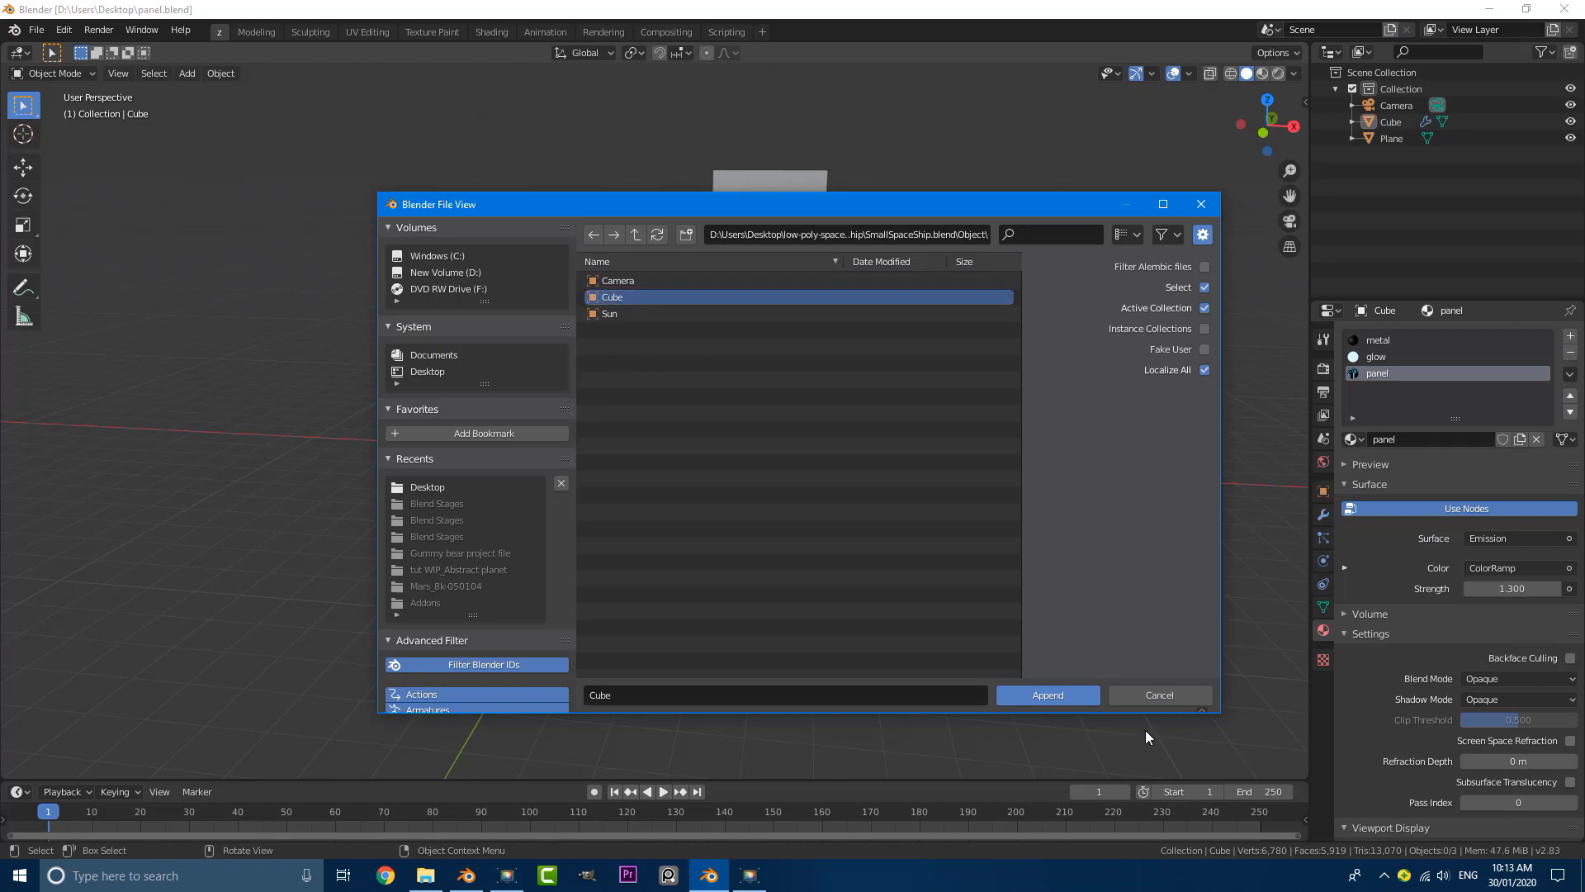
pyautogui.click(1032, 692)
# Step: Select everything except the spaceship and move it into a new collection
pyautogui.scroll(1, 743, 463)
pyautogui.moveTo(733, 433); pyautogui.dragTo(662, 445, button='middle')
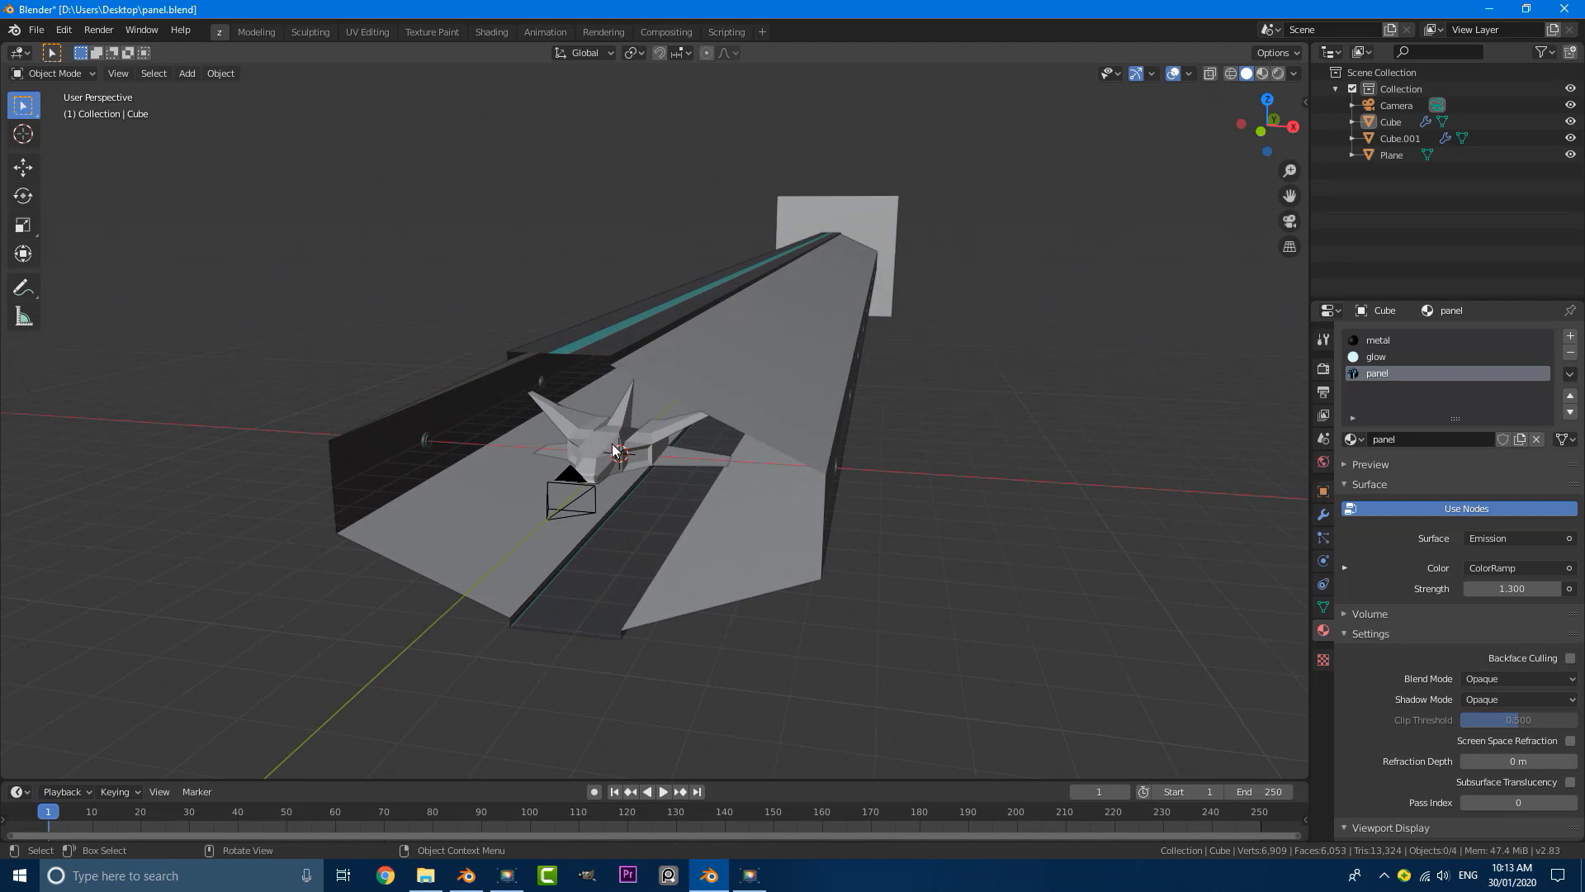
pyautogui.scroll(2, 615, 459)
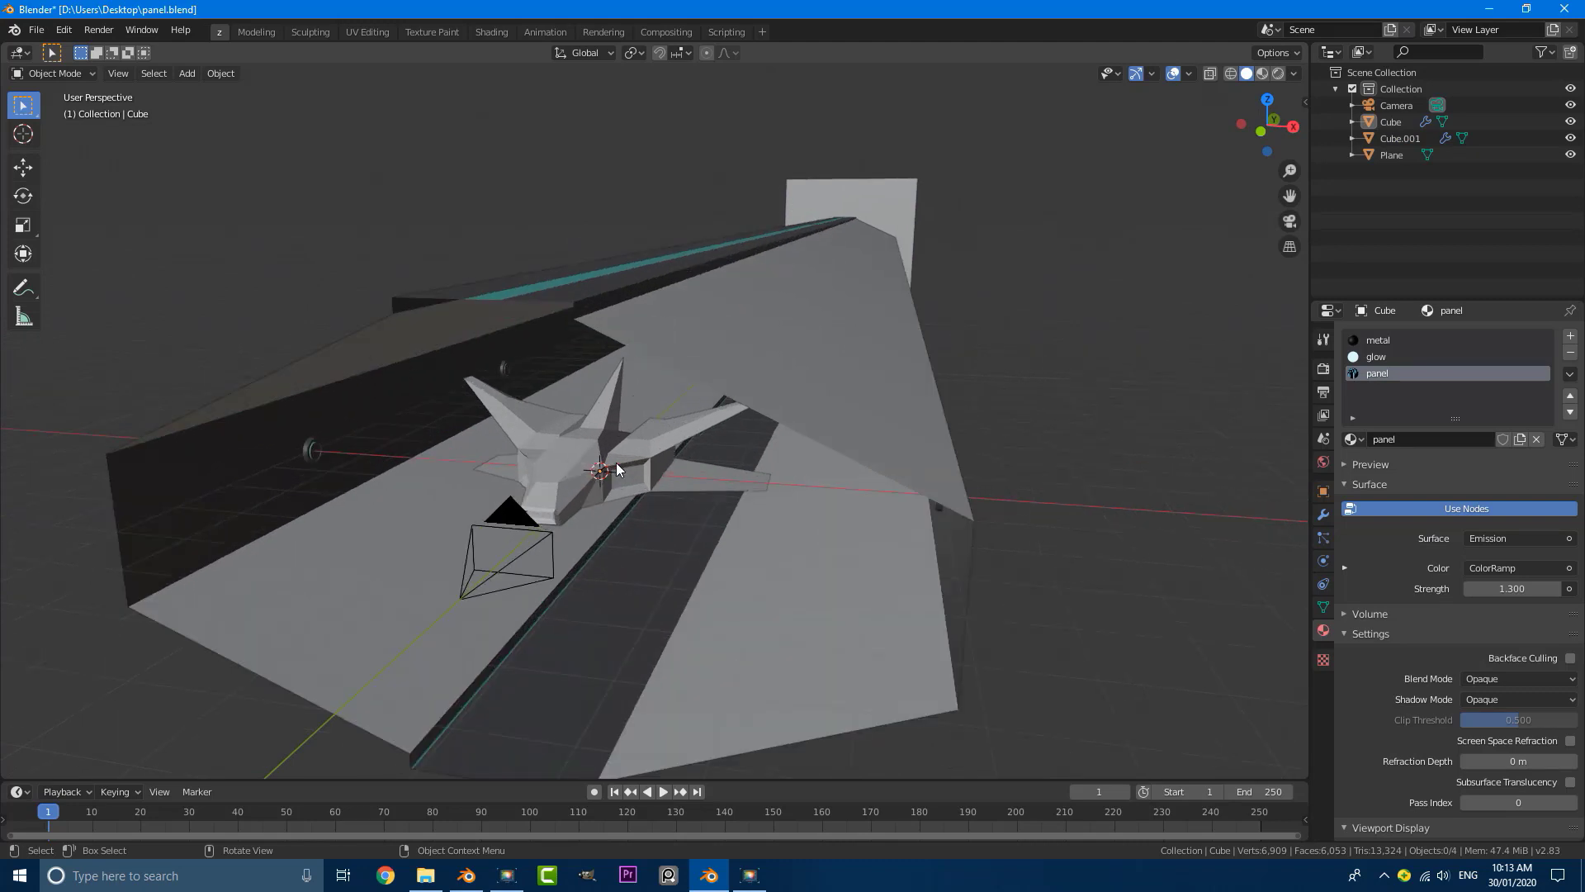
pyautogui.click(565, 449)
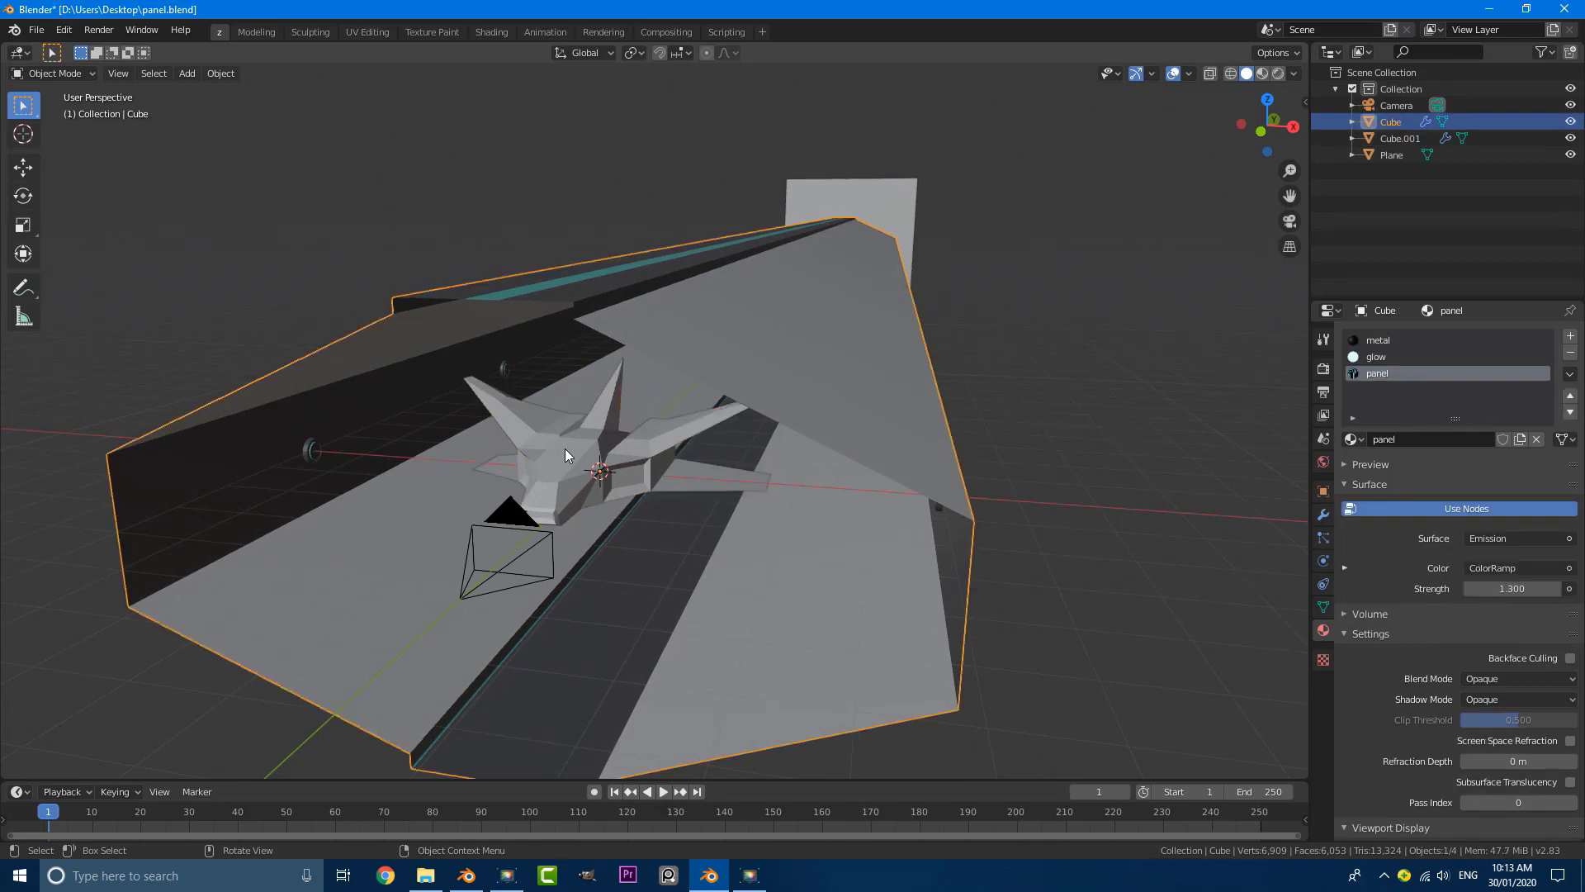
pyautogui.click(565, 448)
pyautogui.hotkey('ctrl', 'i')
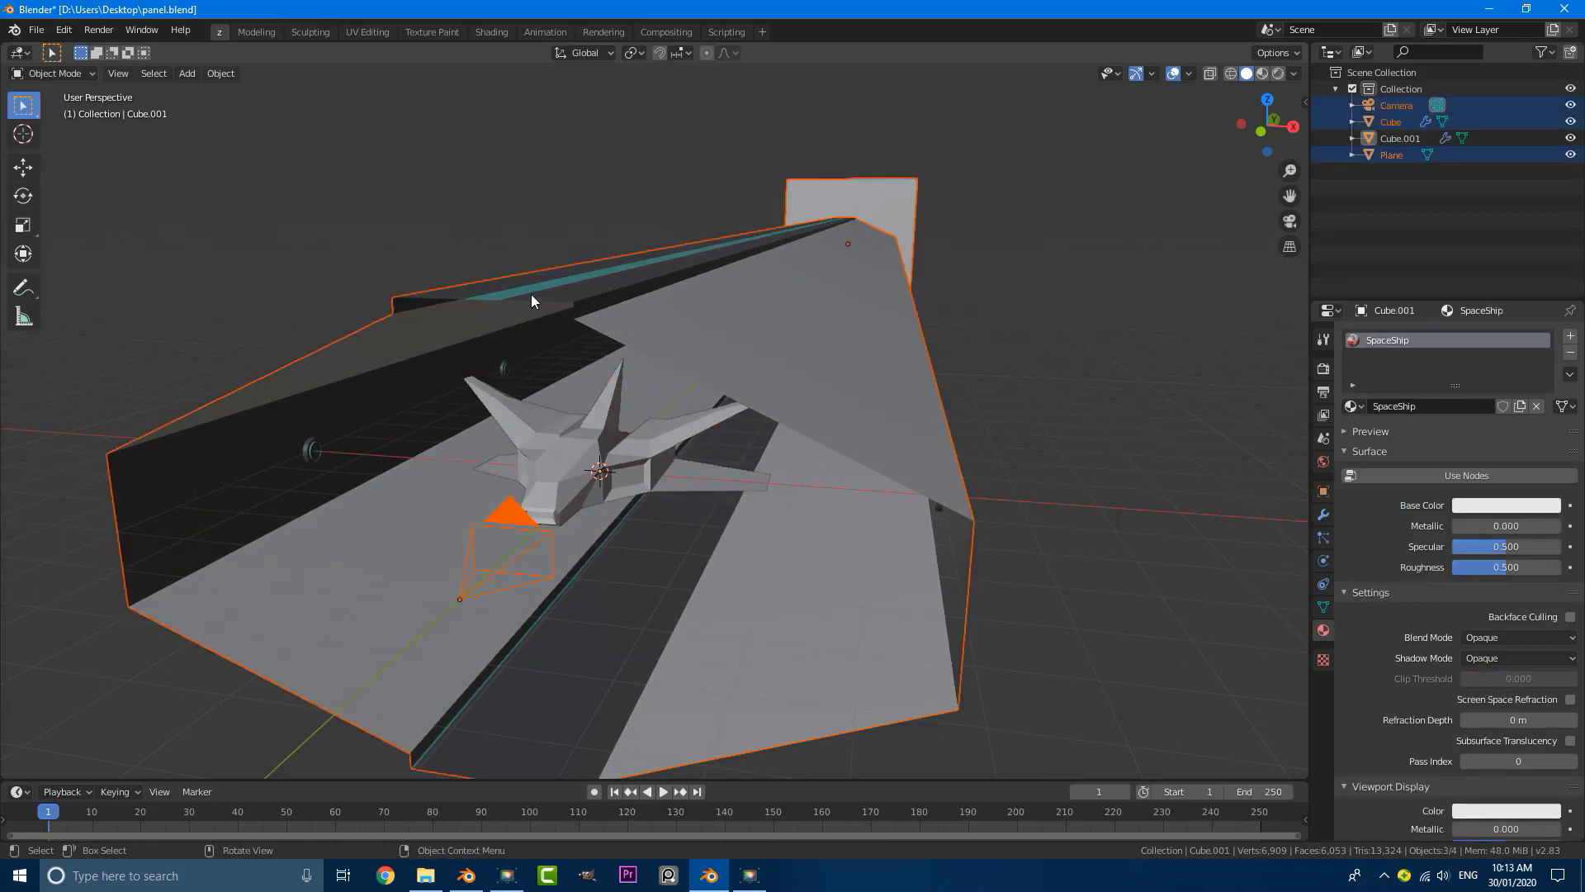
pyautogui.press('m')
pyautogui.click(429, 294)
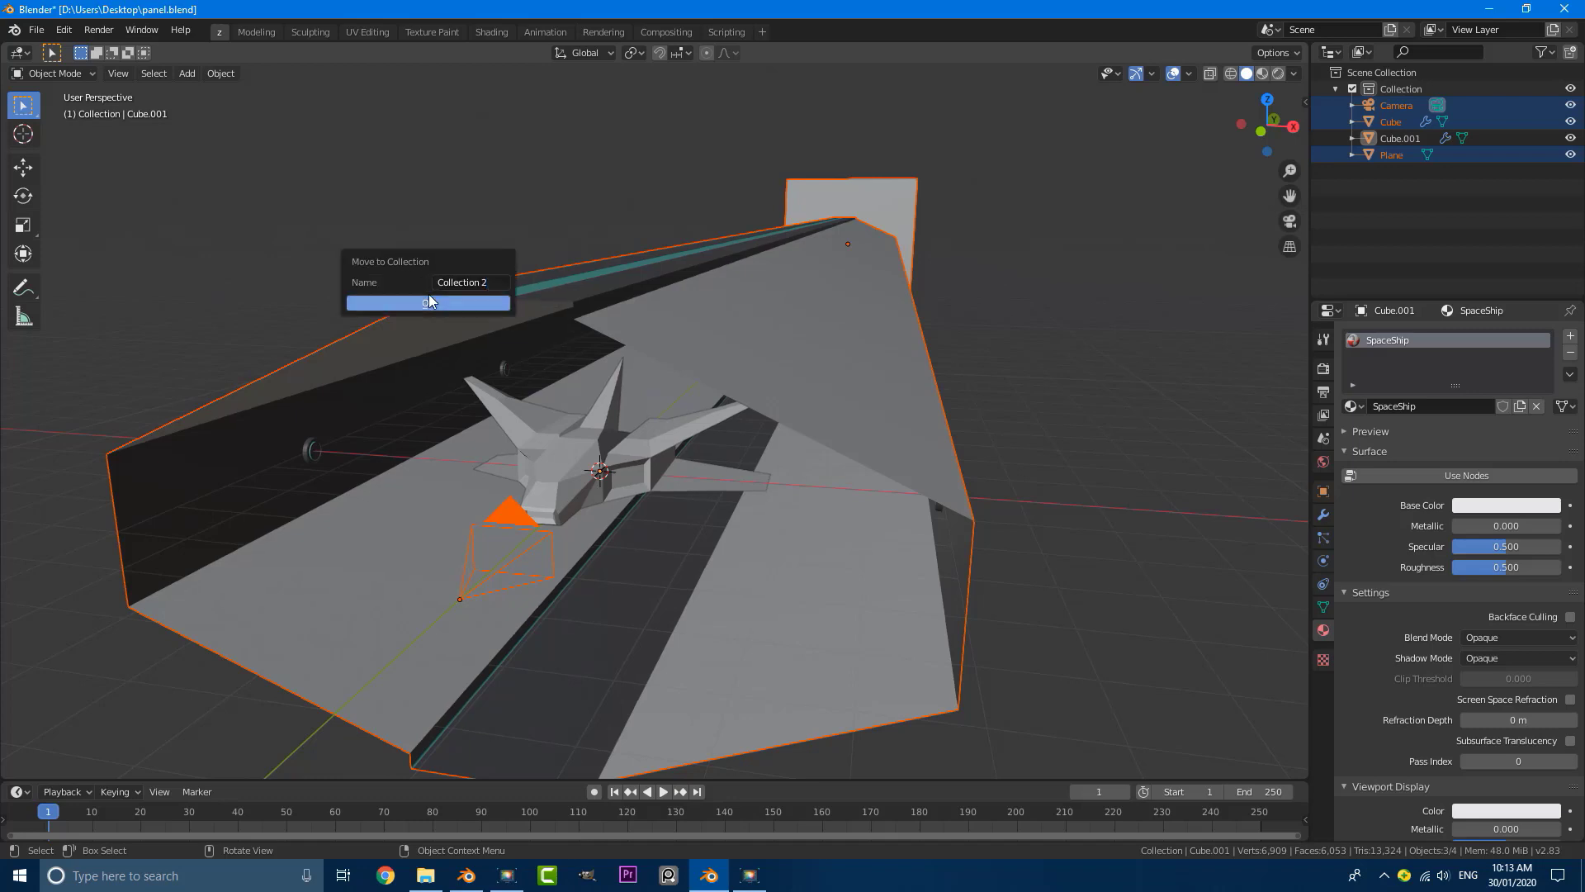
pyautogui.click(428, 296)
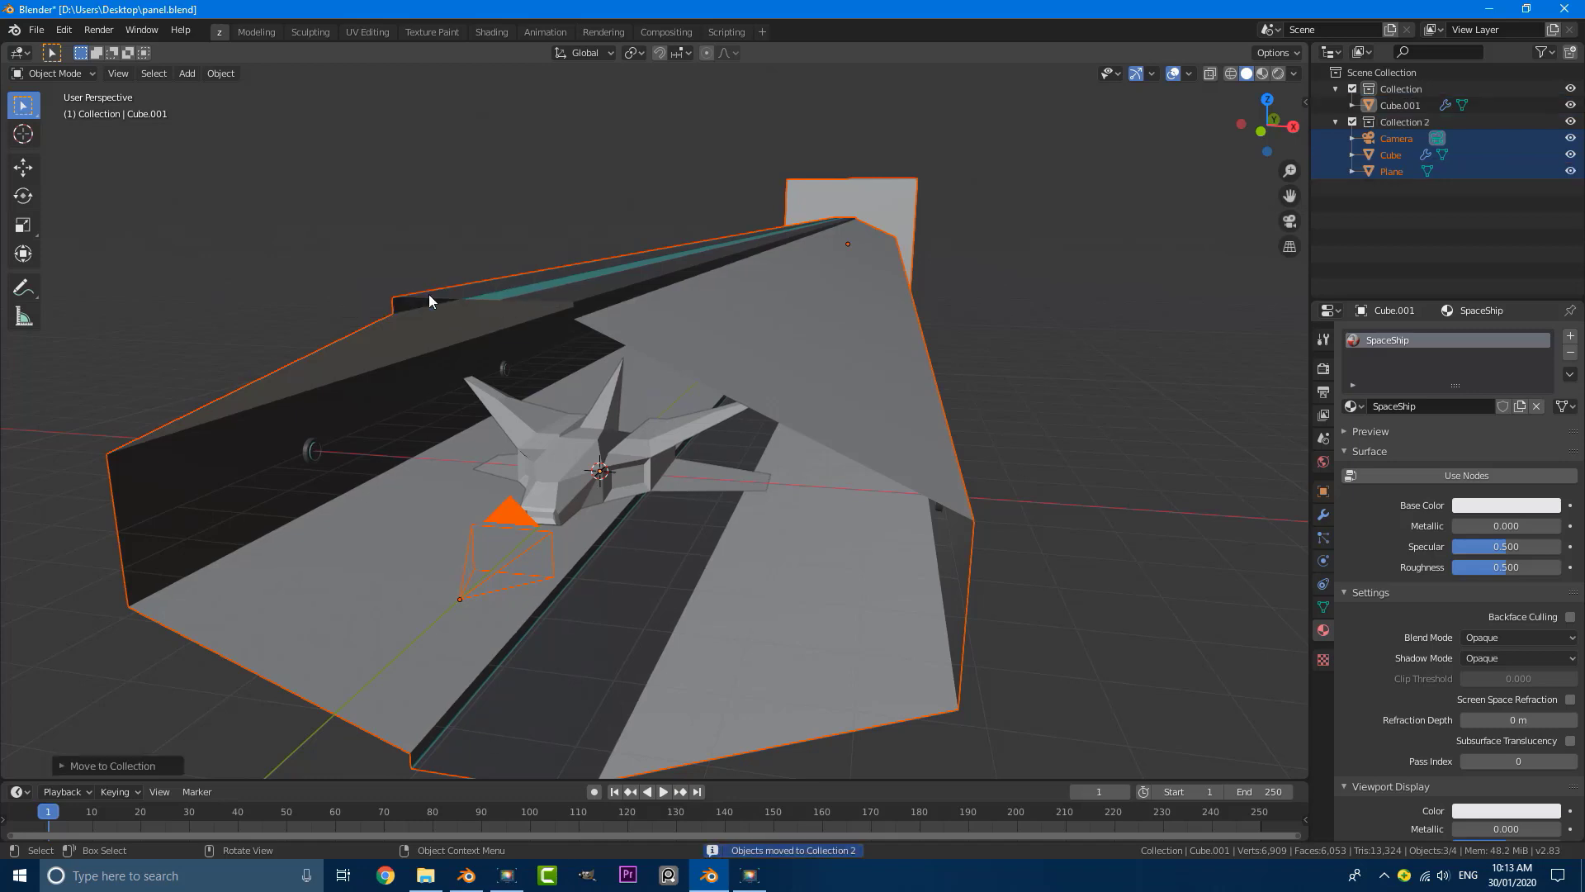
# Step: Rename the new collection holding the camera, tunnel and plane to "scene"
pyautogui.click(1402, 124)
pyautogui.doubleClick(1399, 123)
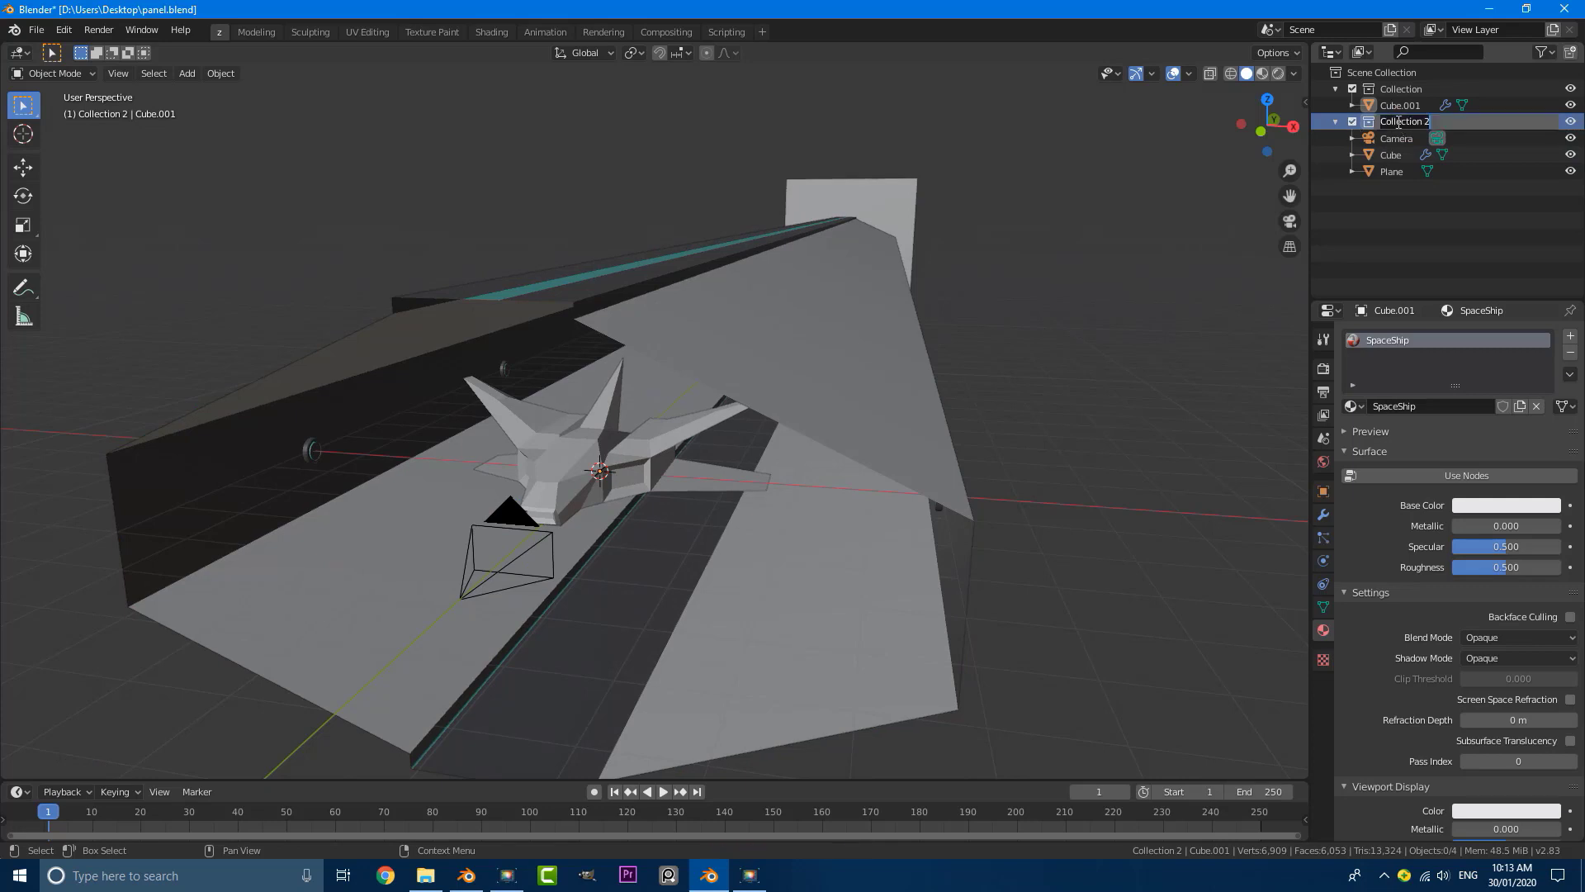
pyautogui.write('scene')
pyautogui.press('Return')
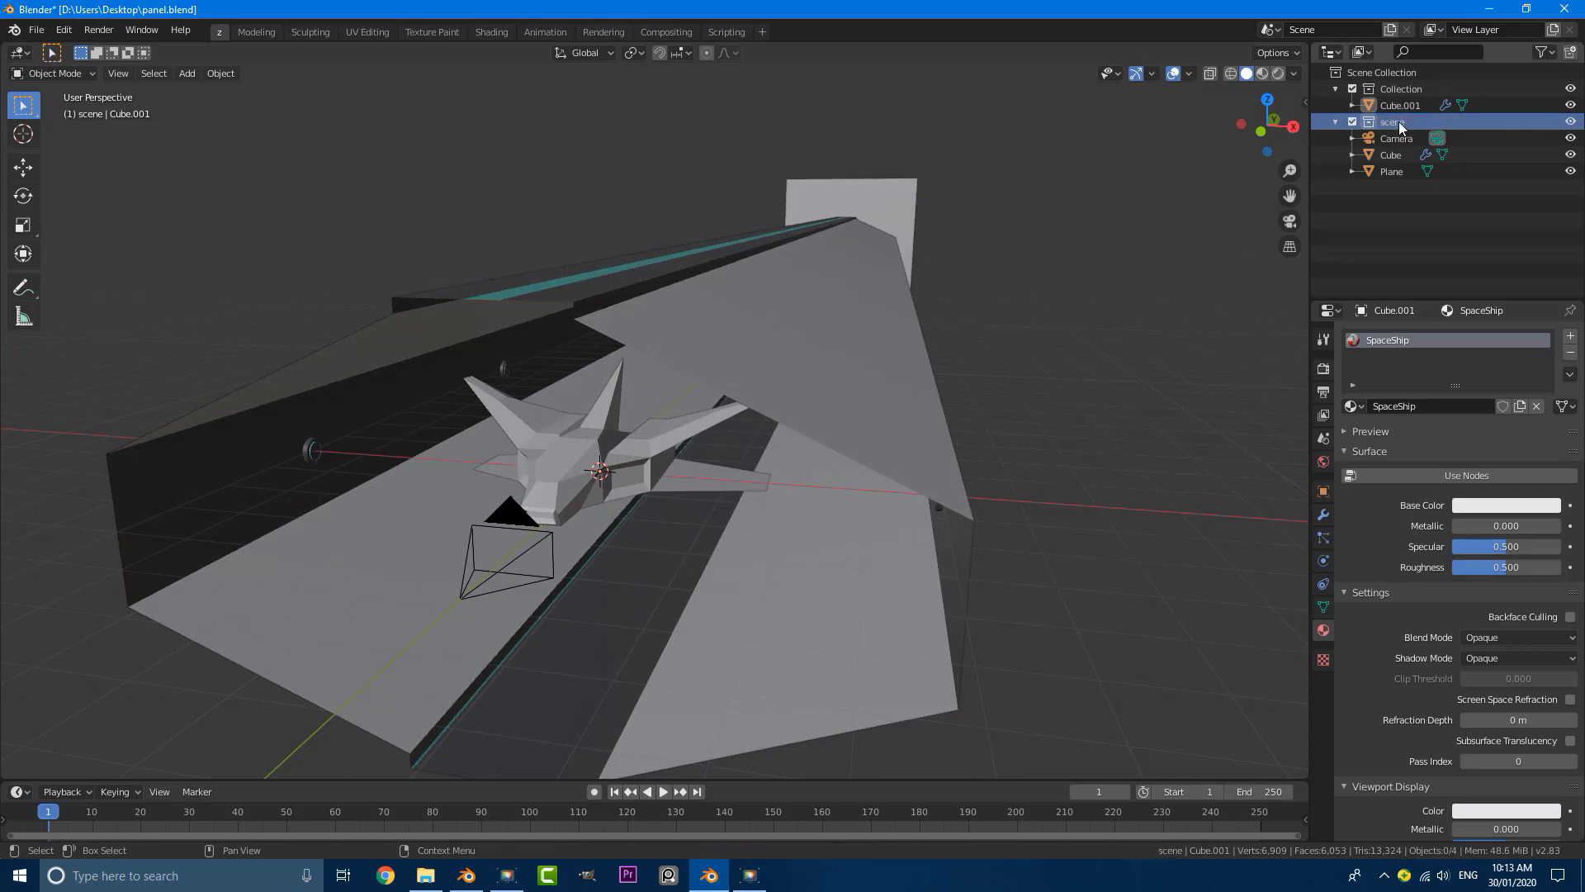
# Step: Exclude the scene collection from the view layer so that only the spaceship is shown
pyautogui.click(1353, 122)
pyautogui.moveTo(804, 403)
pyautogui.mouseDown(button='middle')
pyautogui.moveTo(743, 407)
pyautogui.moveTo(810, 399)
pyautogui.mouseUp(button='middle')
pyautogui.click(1351, 123)
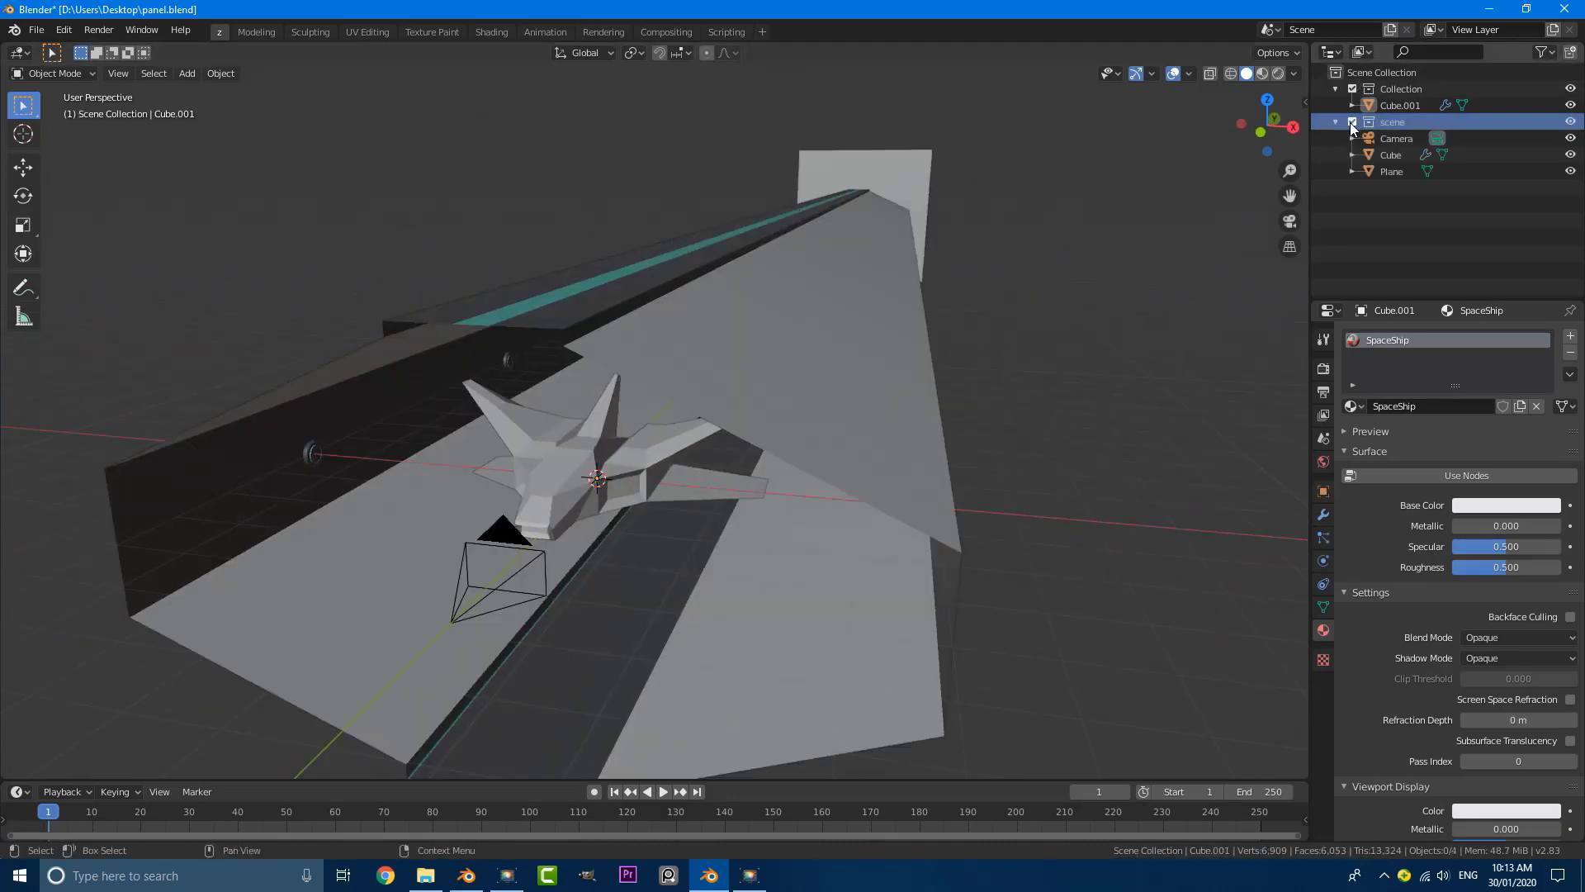
pyautogui.click(1352, 122)
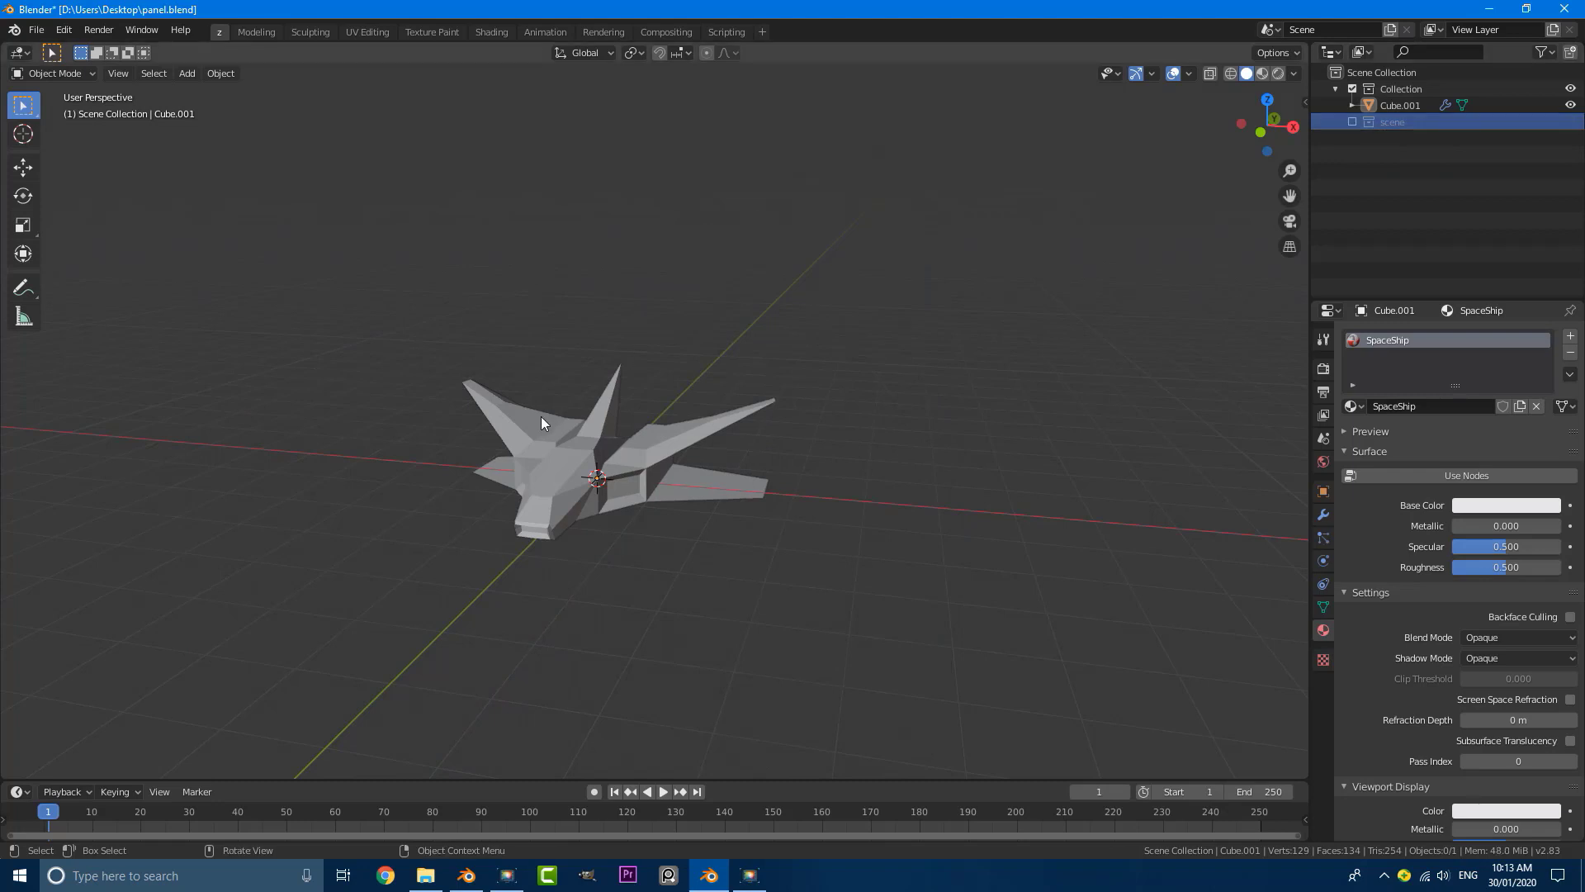
# Step: Select the spaceship in front view and remove its SpaceShip material slot
pyautogui.press('KP_1')
pyautogui.scroll(4, 578, 396)
pyautogui.click(659, 348)
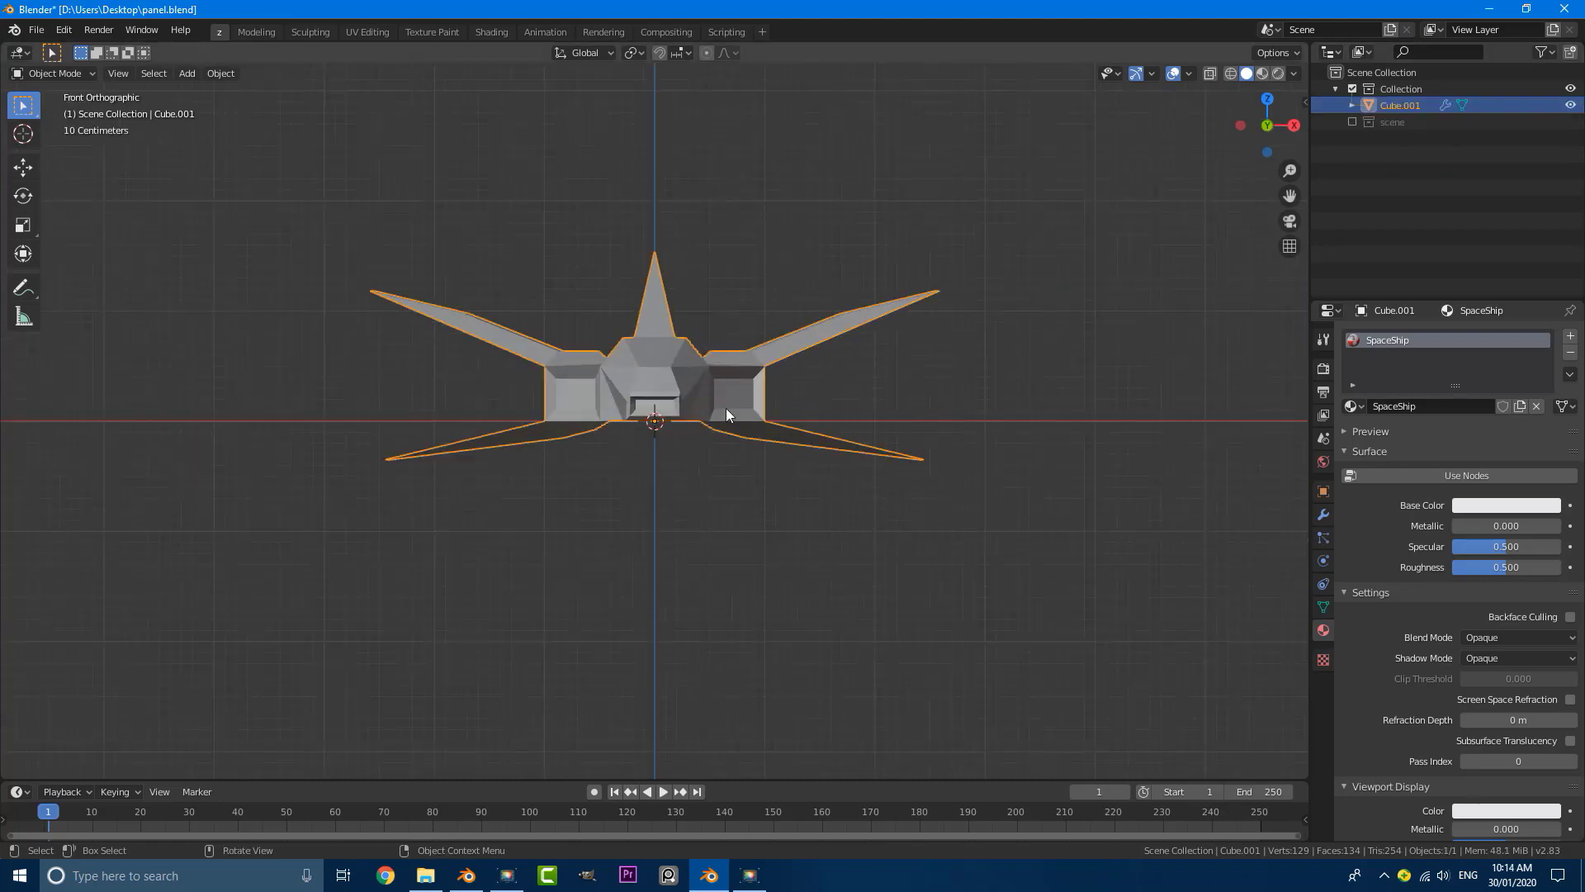
pyautogui.click(1572, 353)
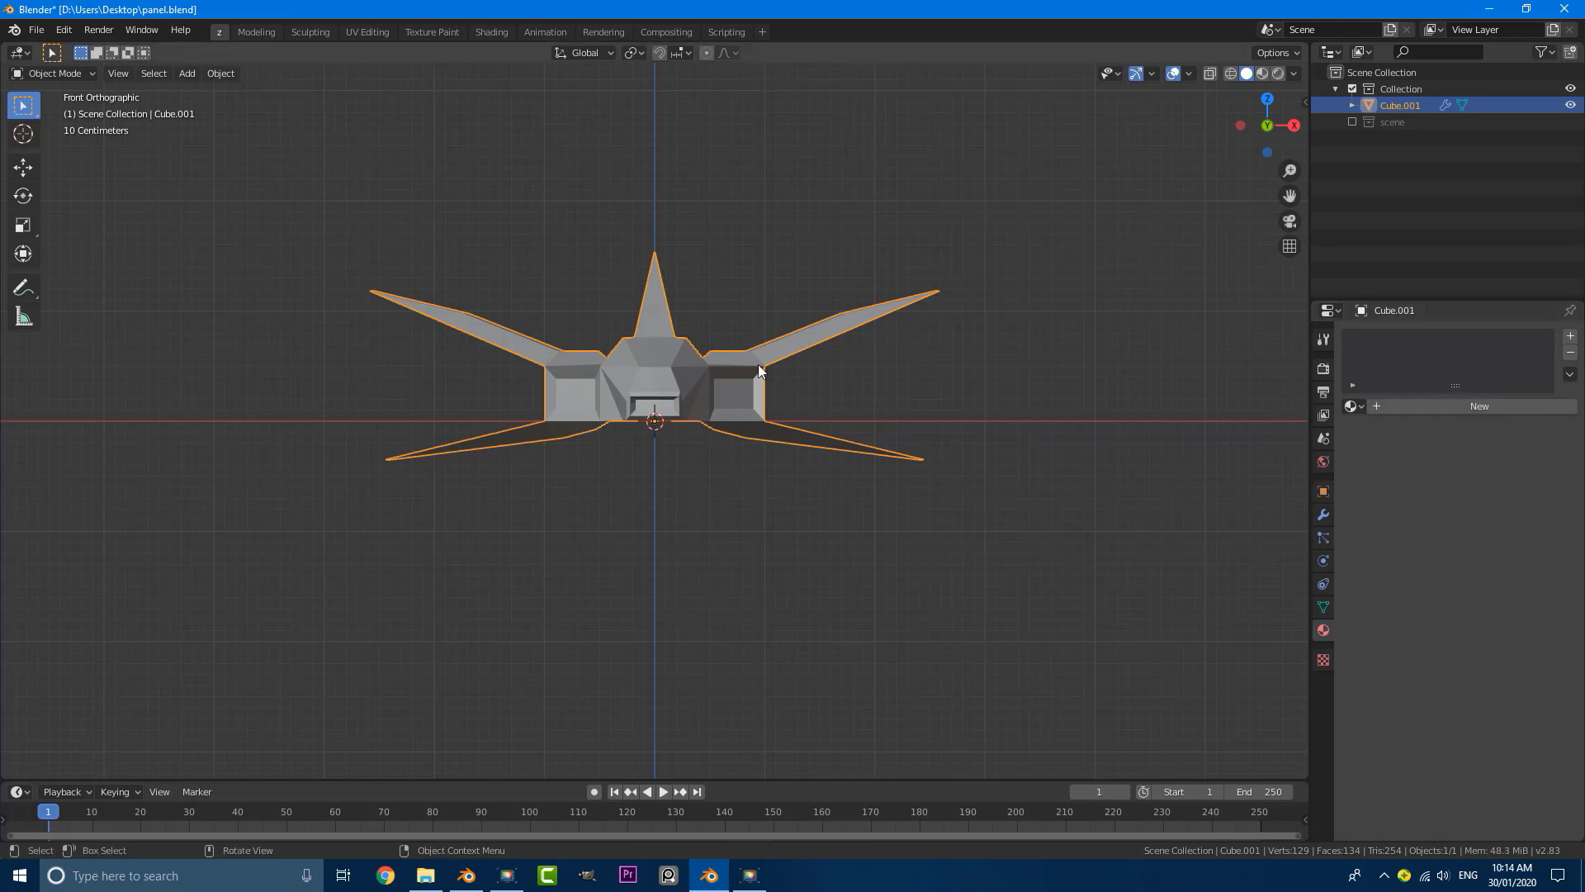
# Step: Give the spaceship a new material named "ship"
pyautogui.scroll(3, 758, 364)
pyautogui.click(1487, 406)
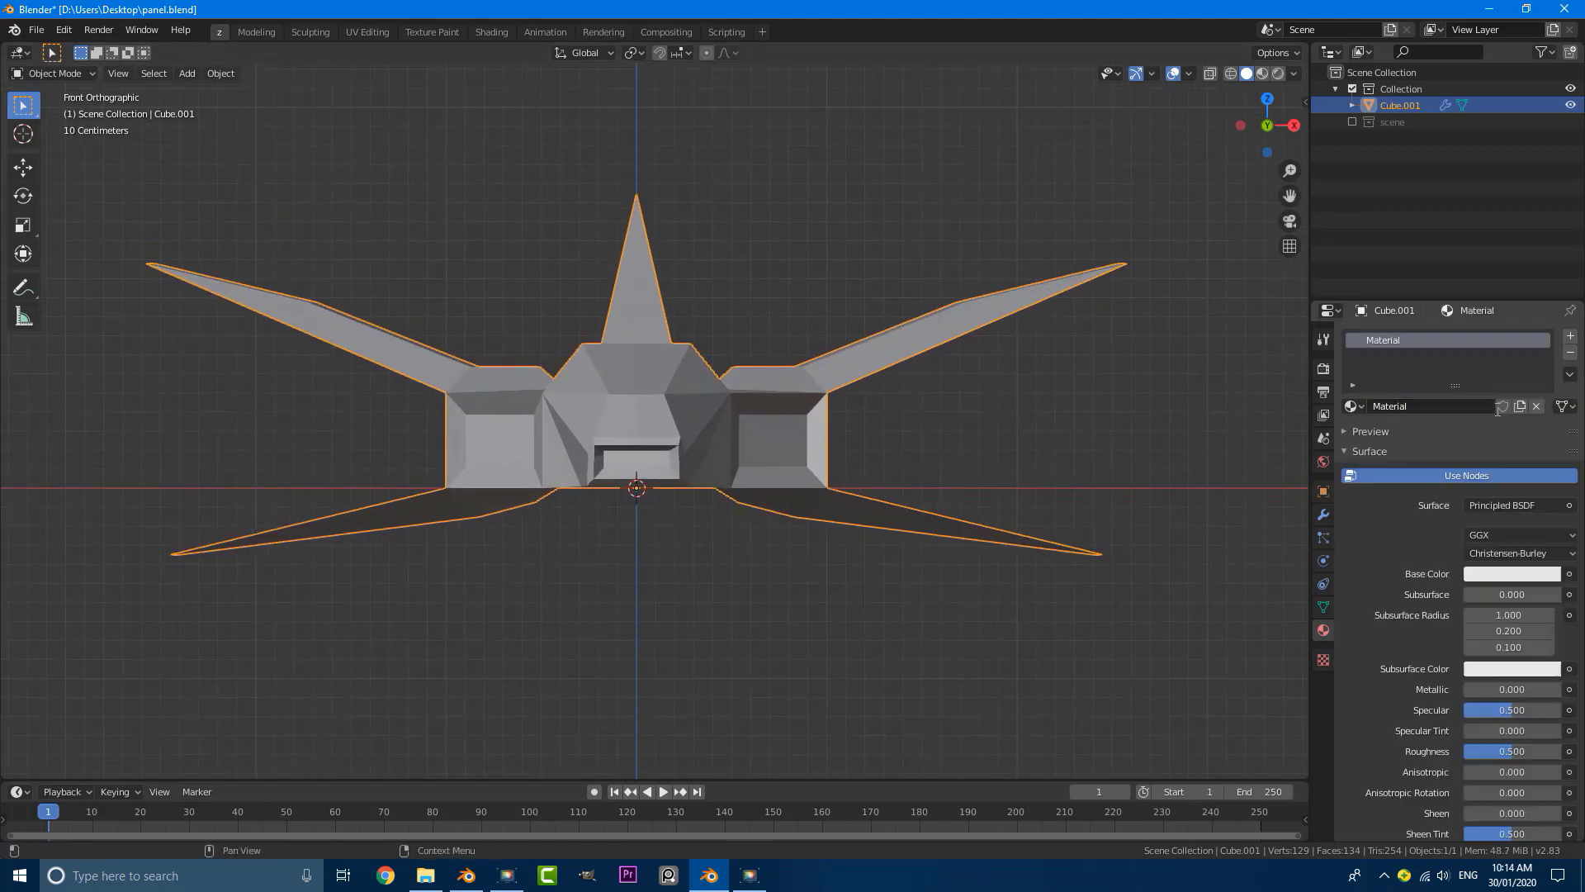
pyautogui.doubleClick(1409, 406)
pyautogui.write('Shi')
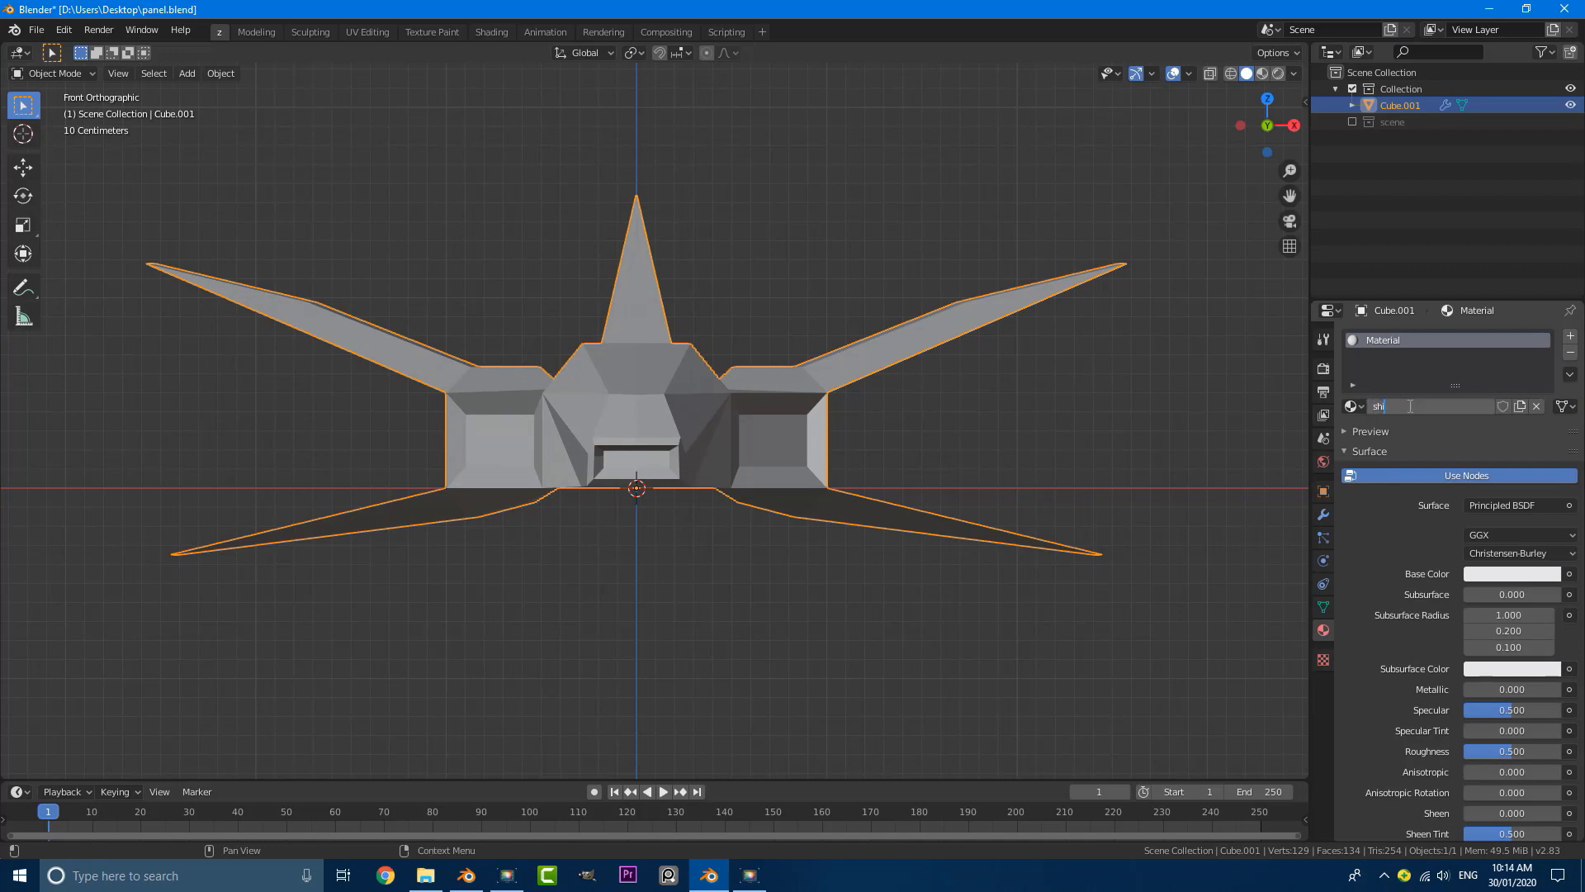
pyautogui.write('p')
pyautogui.press('Return')
pyautogui.scroll(1, 550, 254)
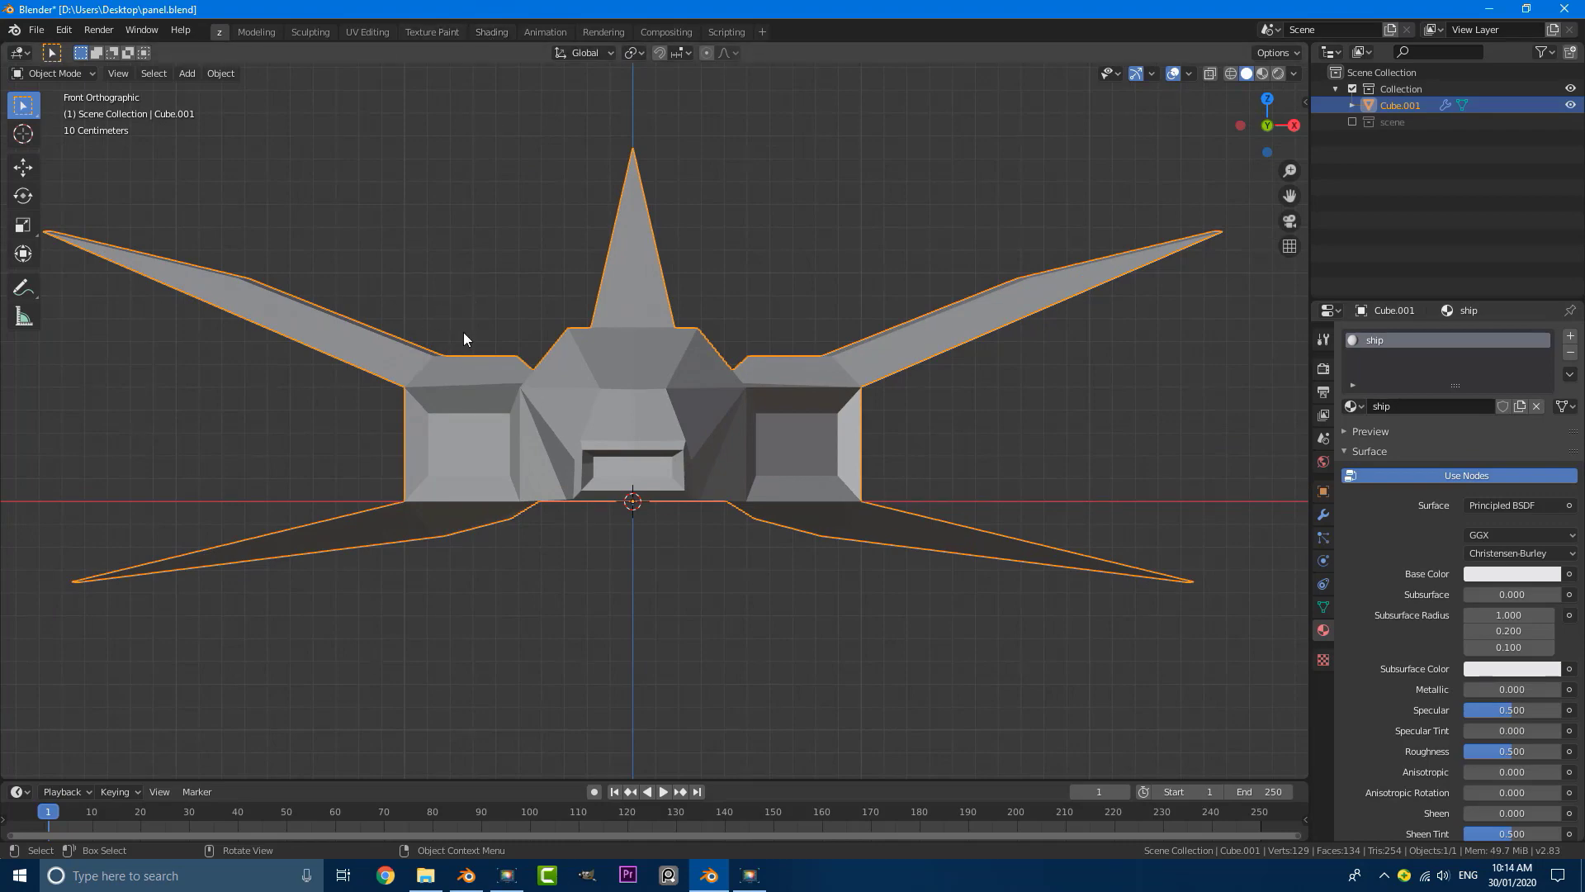
# Step: Switch to the Shading workspace and enlarge the node editor showing the ship material
pyautogui.click(490, 32)
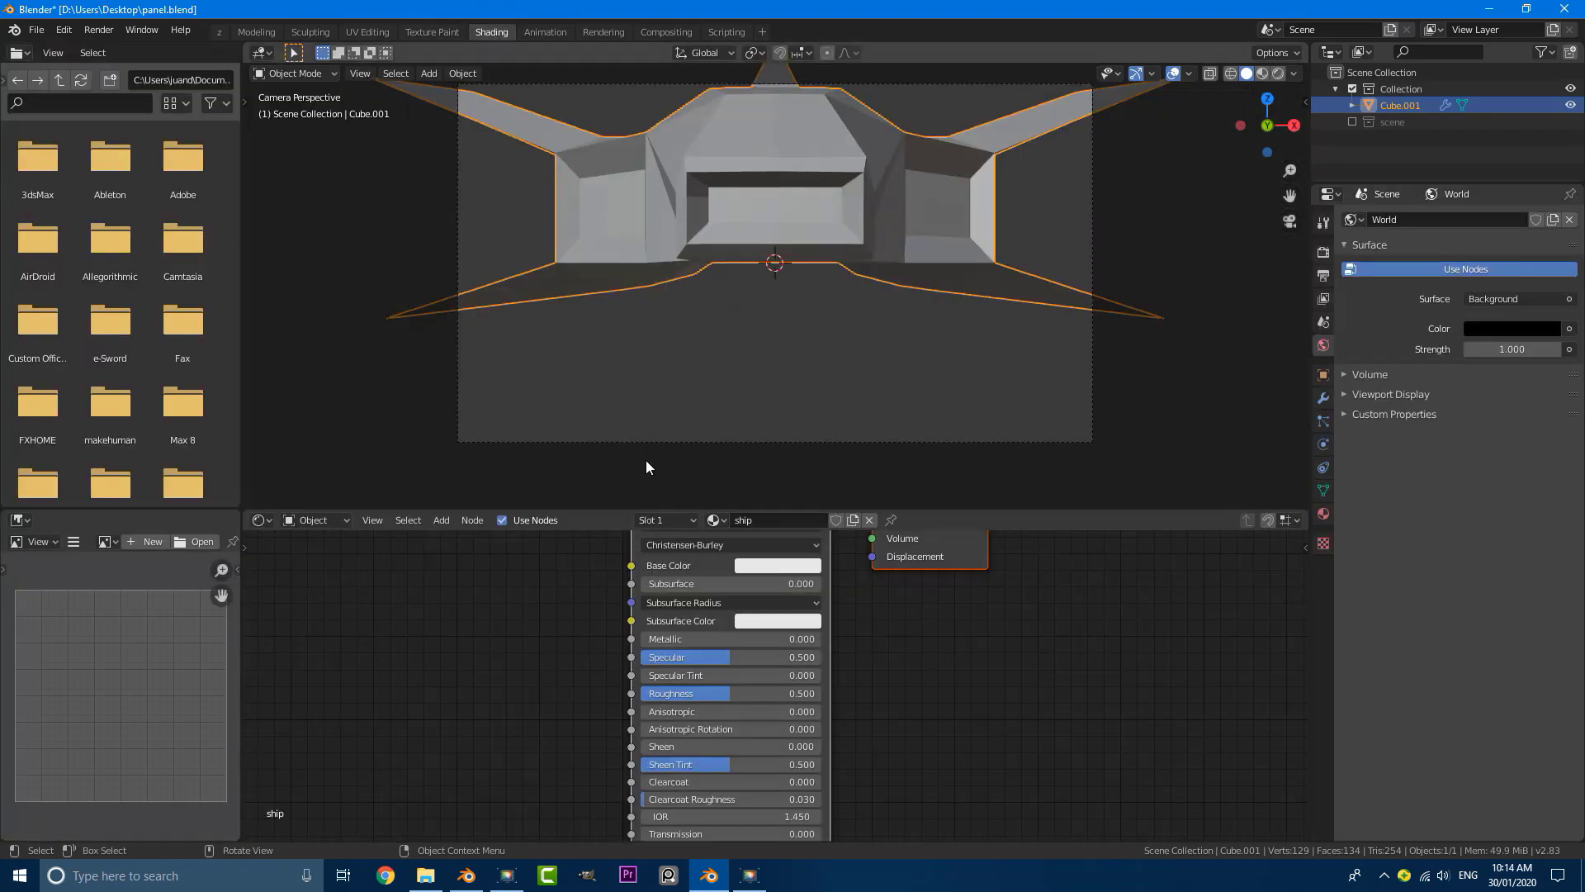
pyautogui.scroll(-5, 621, 613)
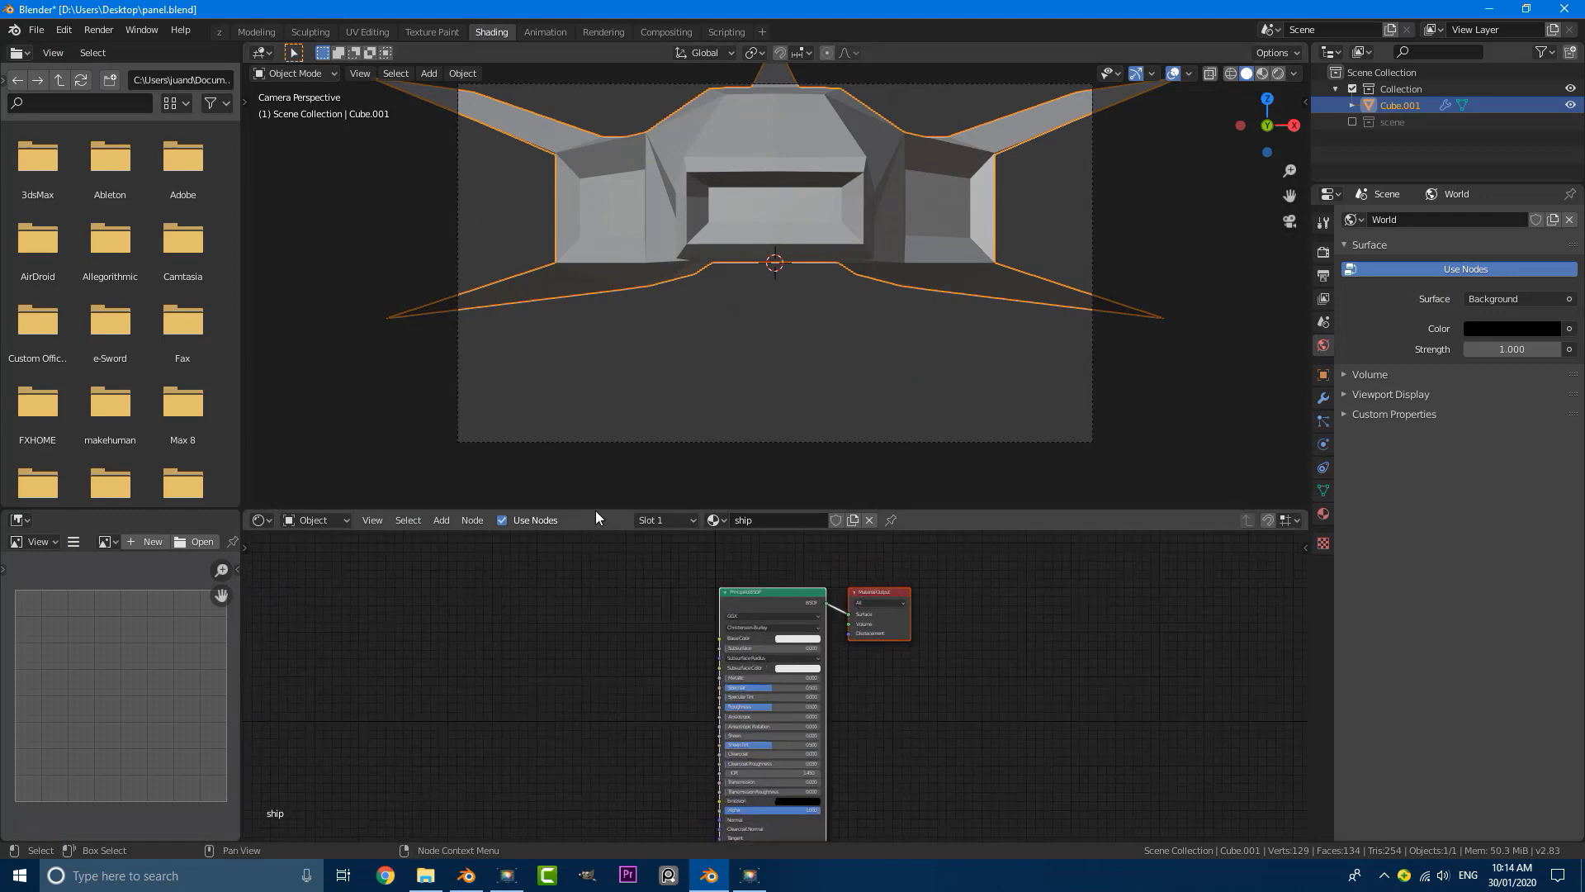
pyautogui.moveTo(596, 511); pyautogui.dragTo(609, 350)
pyautogui.scroll(3, 577, 467)
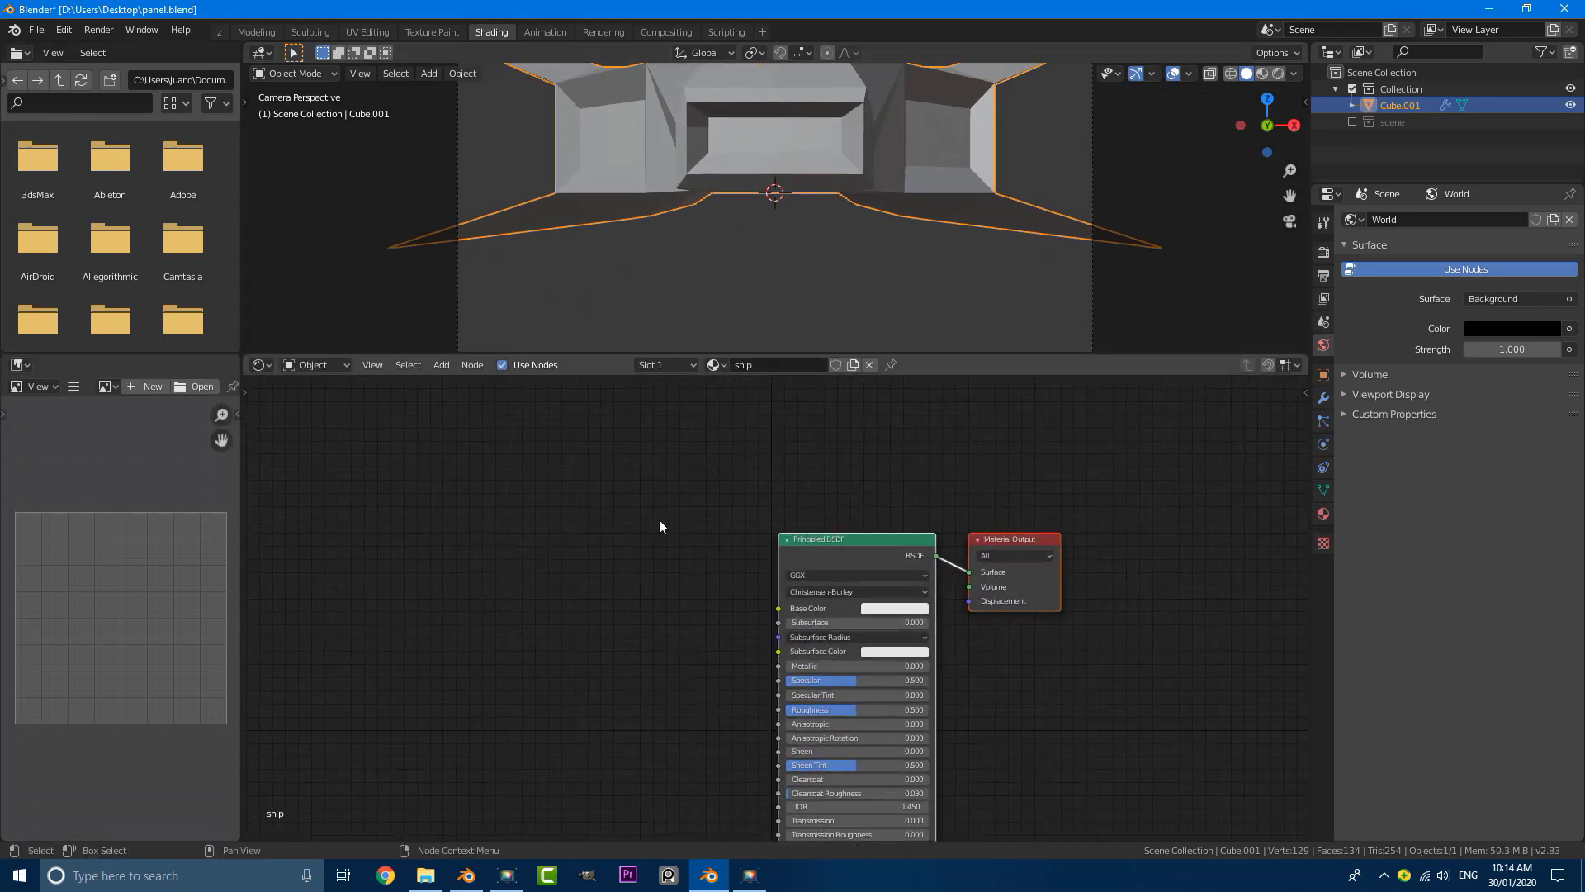
pyautogui.scroll(1, 659, 521)
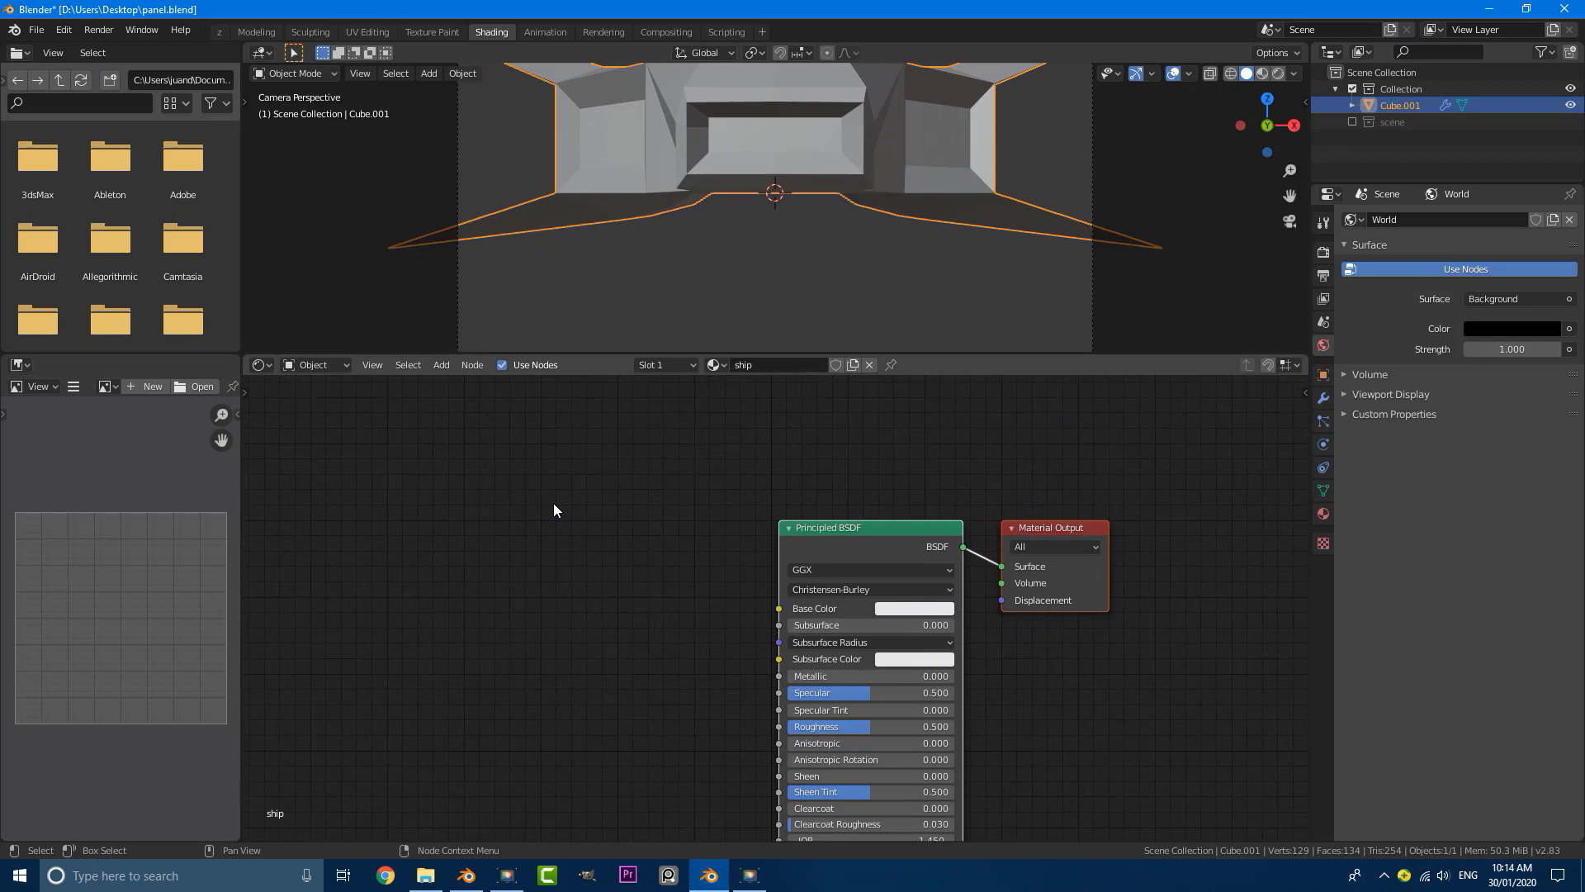
# Step: Add a Wireframe node to the ship material, to the left of the Principled BSDF node
pyautogui.hotkey('shift', 'a')
pyautogui.press('Escape')
pyautogui.hotkey('shift', 'a')
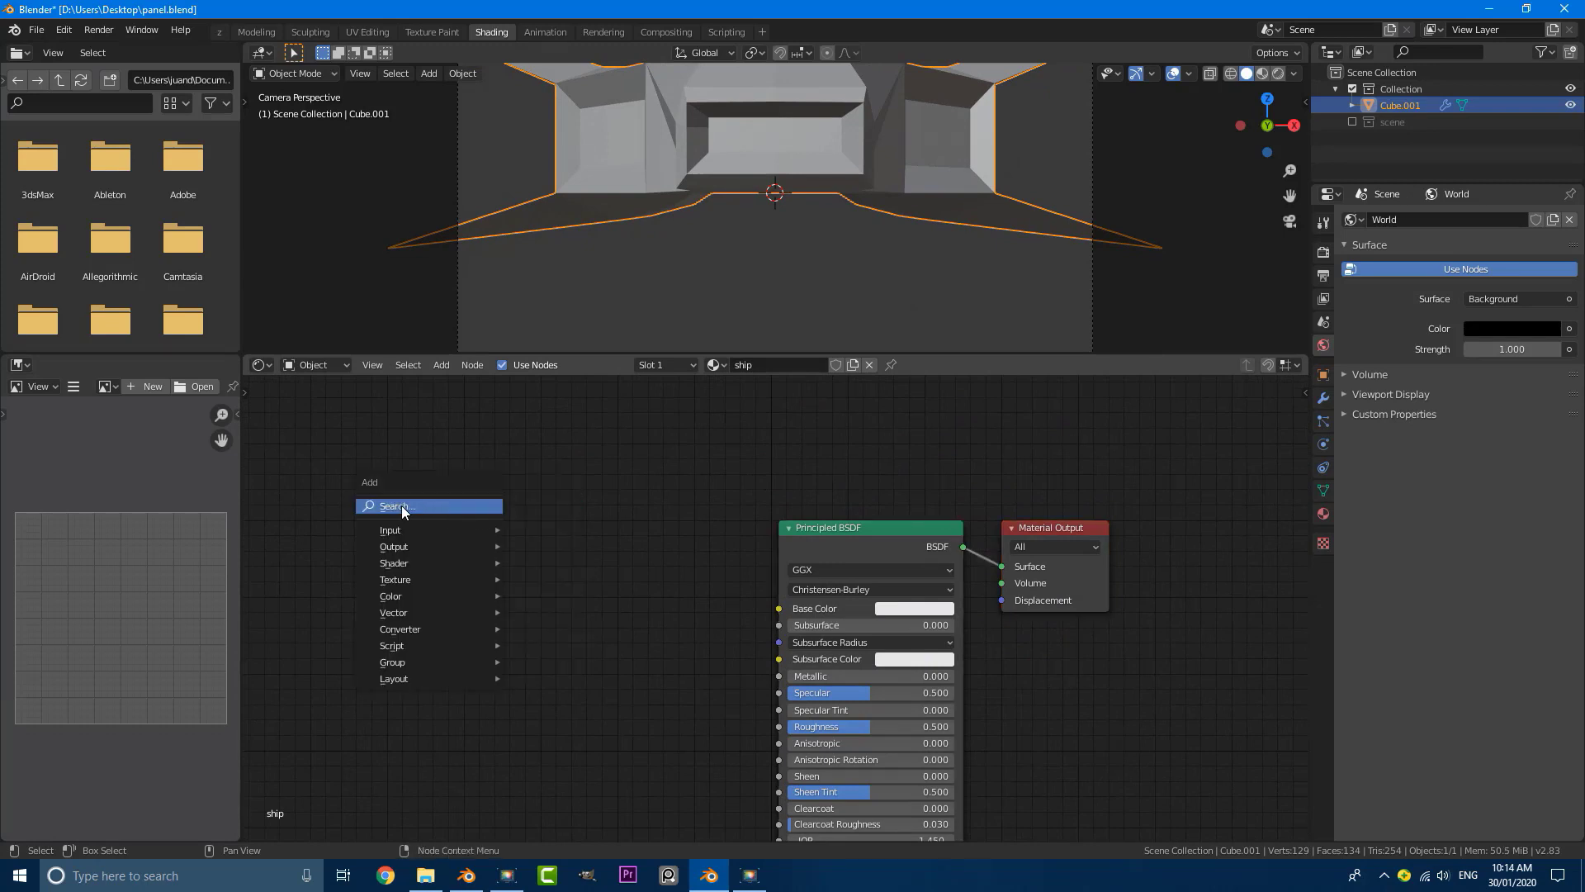
pyautogui.press('Escape')
pyautogui.hotkey('shift', 'a')
pyautogui.click(358, 507)
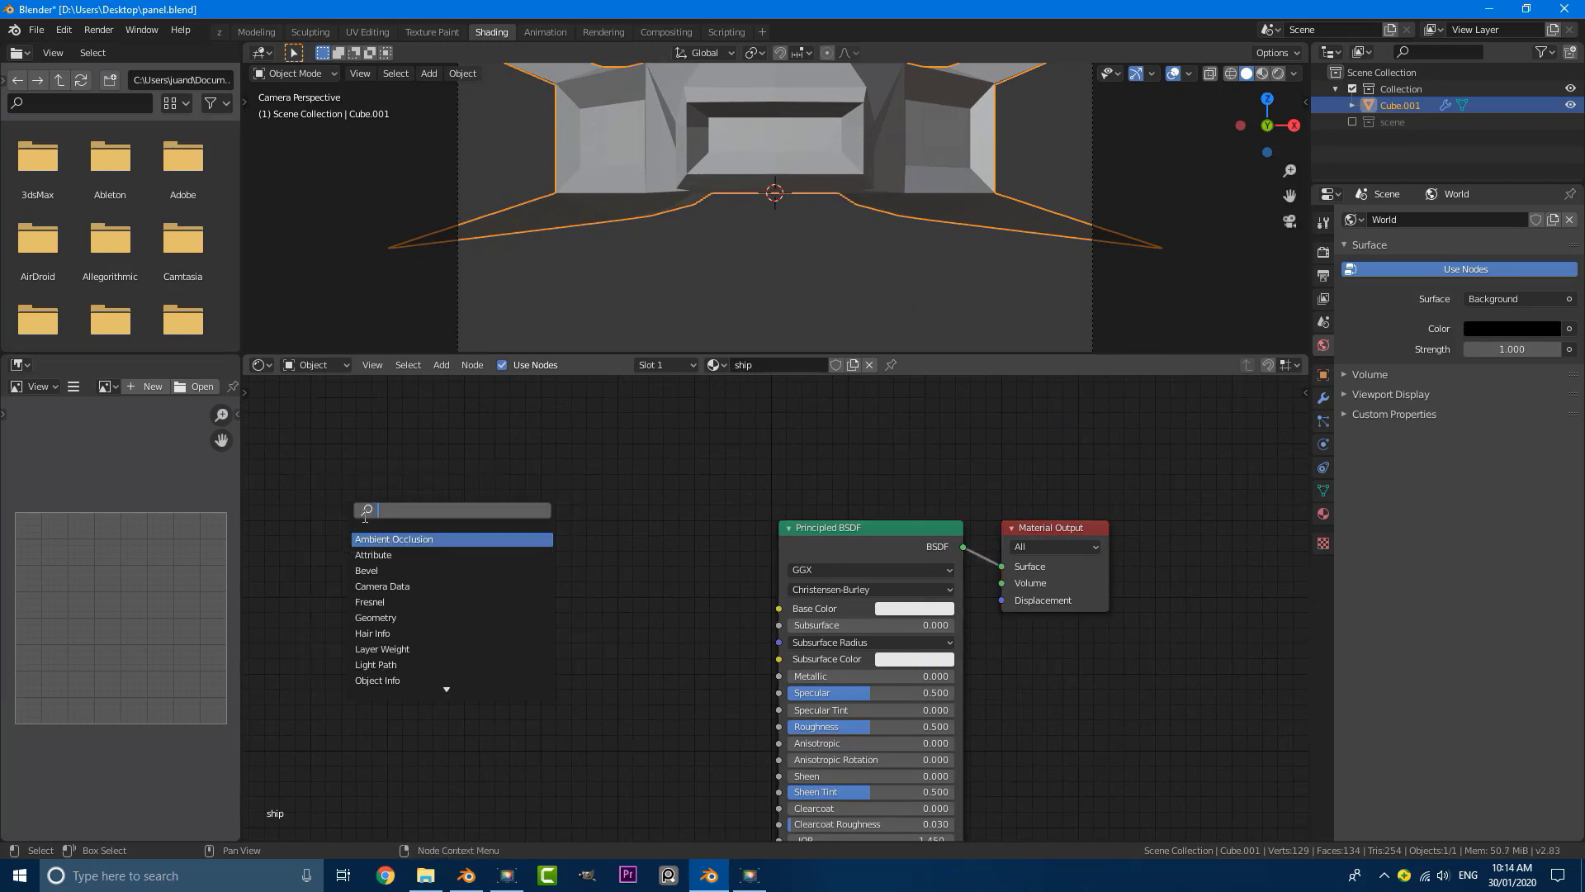
pyautogui.write('wire')
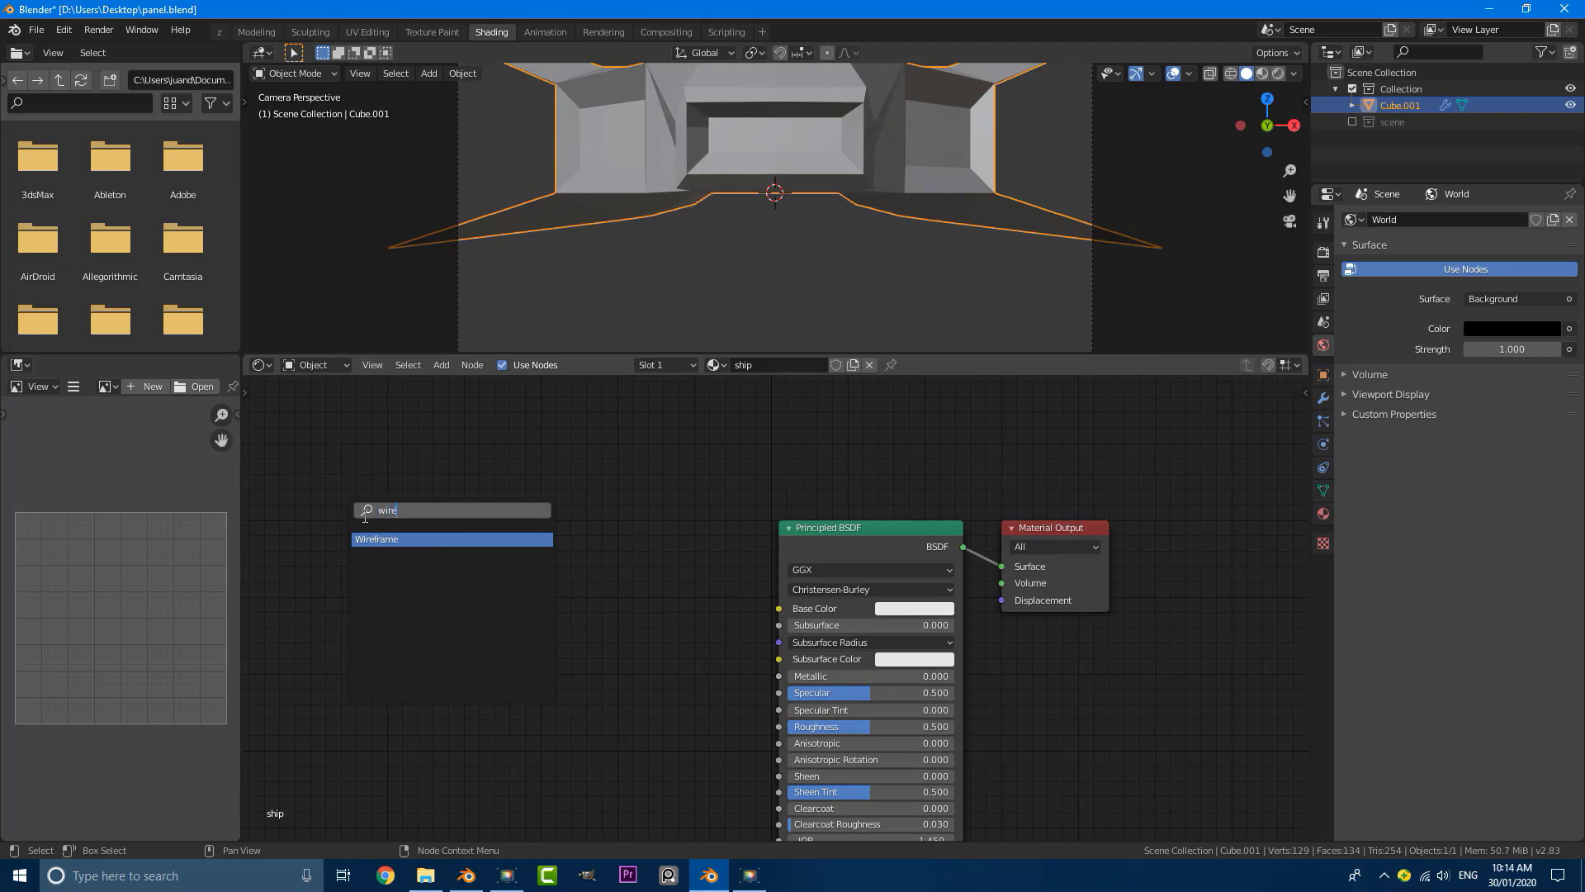
pyautogui.click(397, 538)
pyautogui.click(340, 496)
pyautogui.scroll(-4, 521, 529)
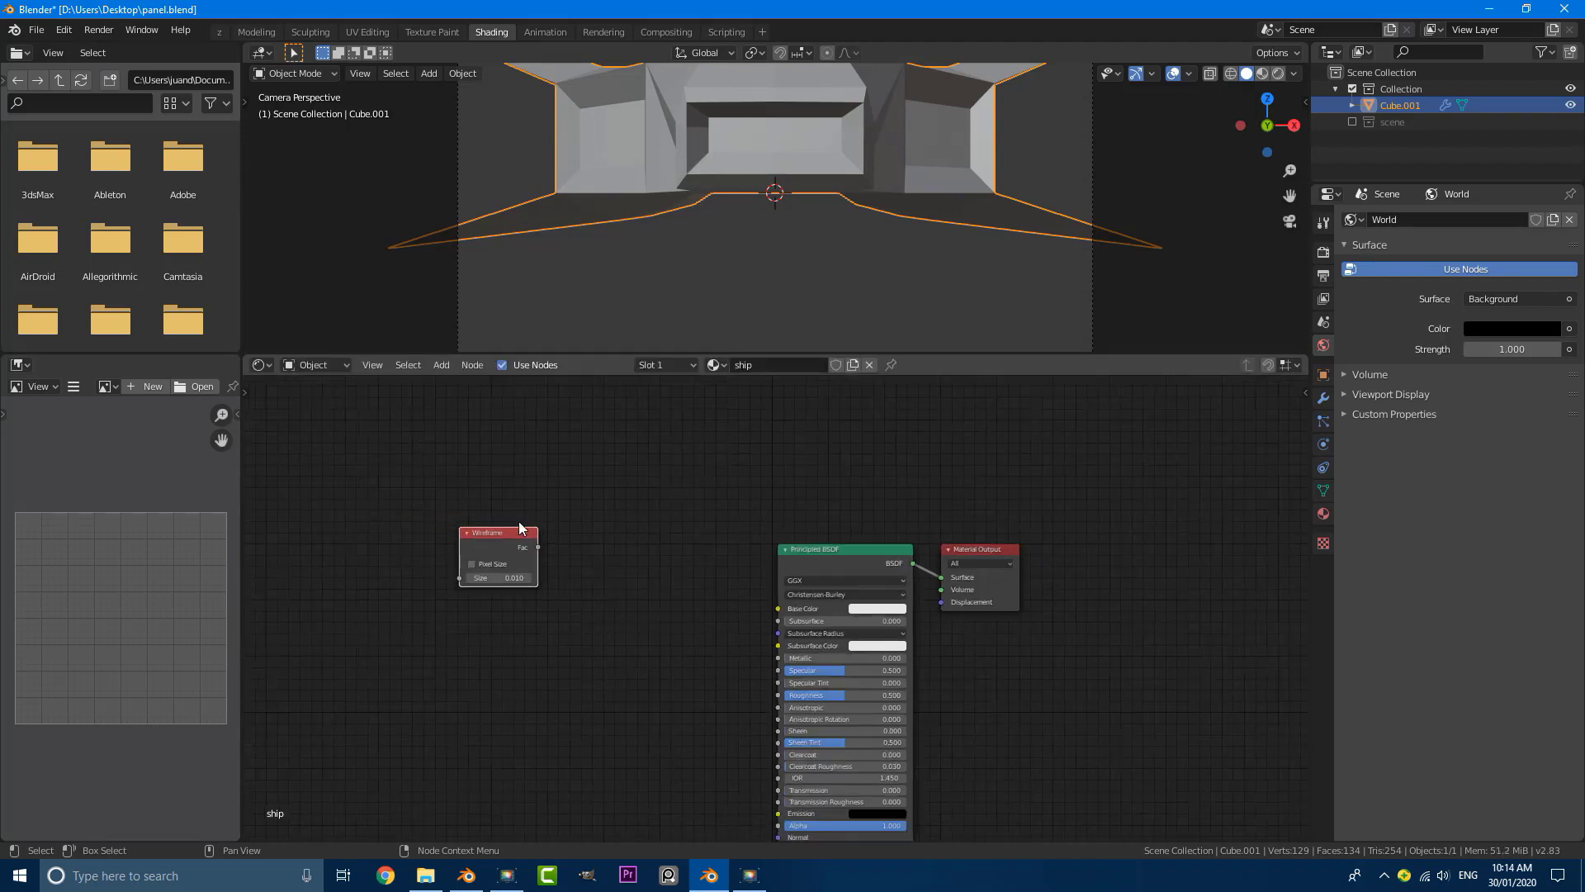
pyautogui.moveTo(505, 531); pyautogui.dragTo(735, 535)
# Step: Delete the Principled BSDF node from the ship material
pyautogui.scroll(1, 839, 544)
pyautogui.moveTo(839, 545); pyautogui.dragTo(759, 555)
pyautogui.press('x')
# Step: Add an Emission shader, linking the Wireframe's Fac to its Color and its output to the Material Output's Surface
pyautogui.hotkey('shift', 'a')
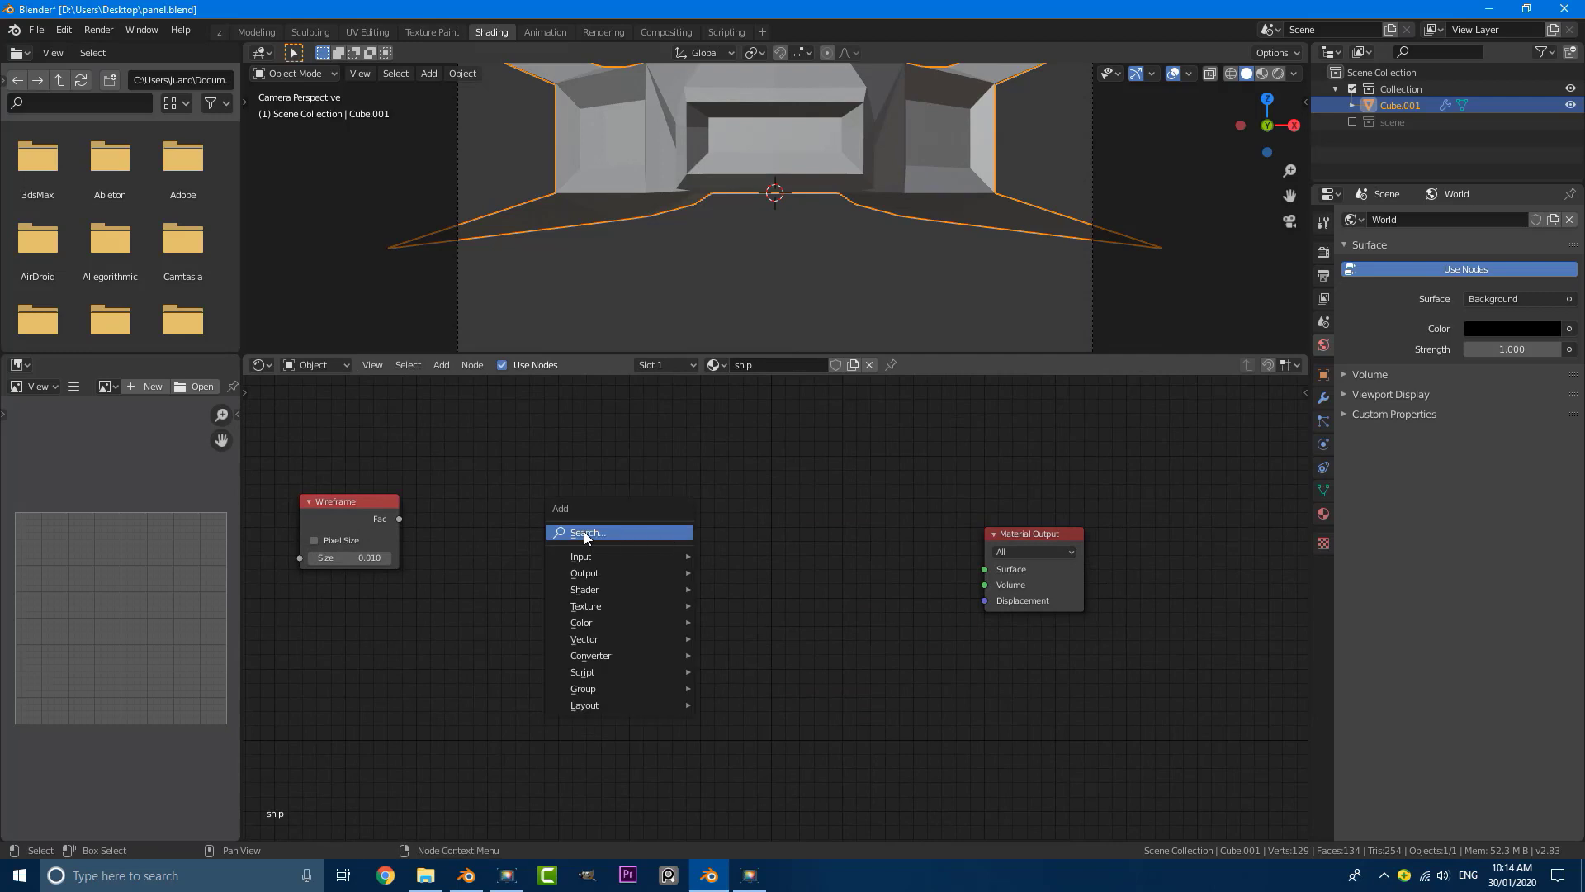
pyautogui.click(587, 532)
pyautogui.write('em')
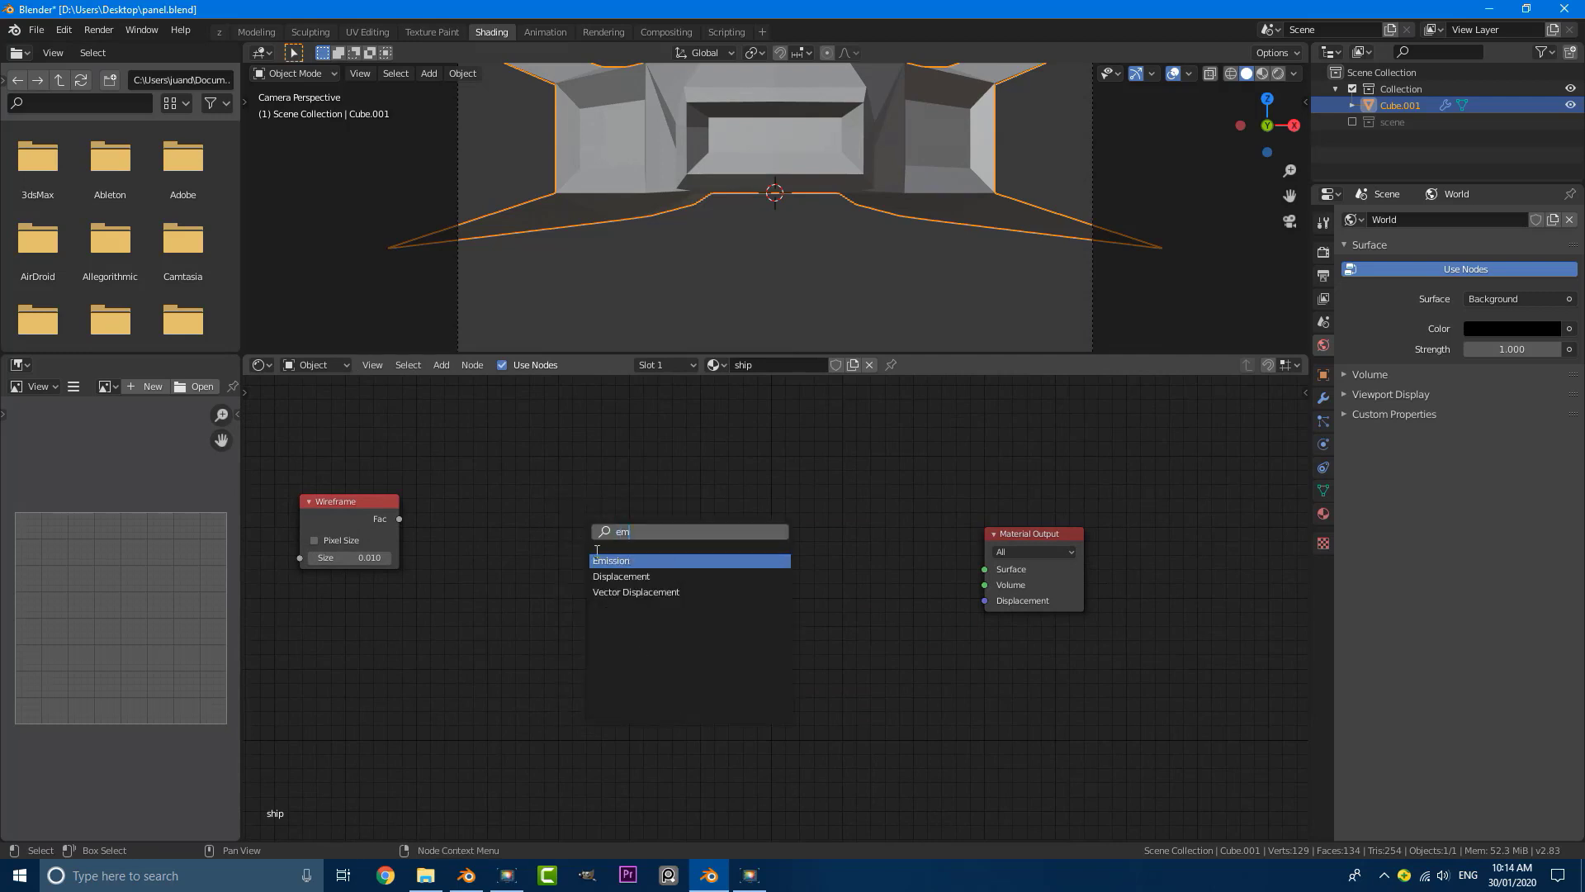
pyautogui.press('Return')
pyautogui.click(747, 545)
pyautogui.moveTo(399, 517); pyautogui.dragTo(706, 563)
pyautogui.moveTo(806, 547); pyautogui.dragTo(985, 569)
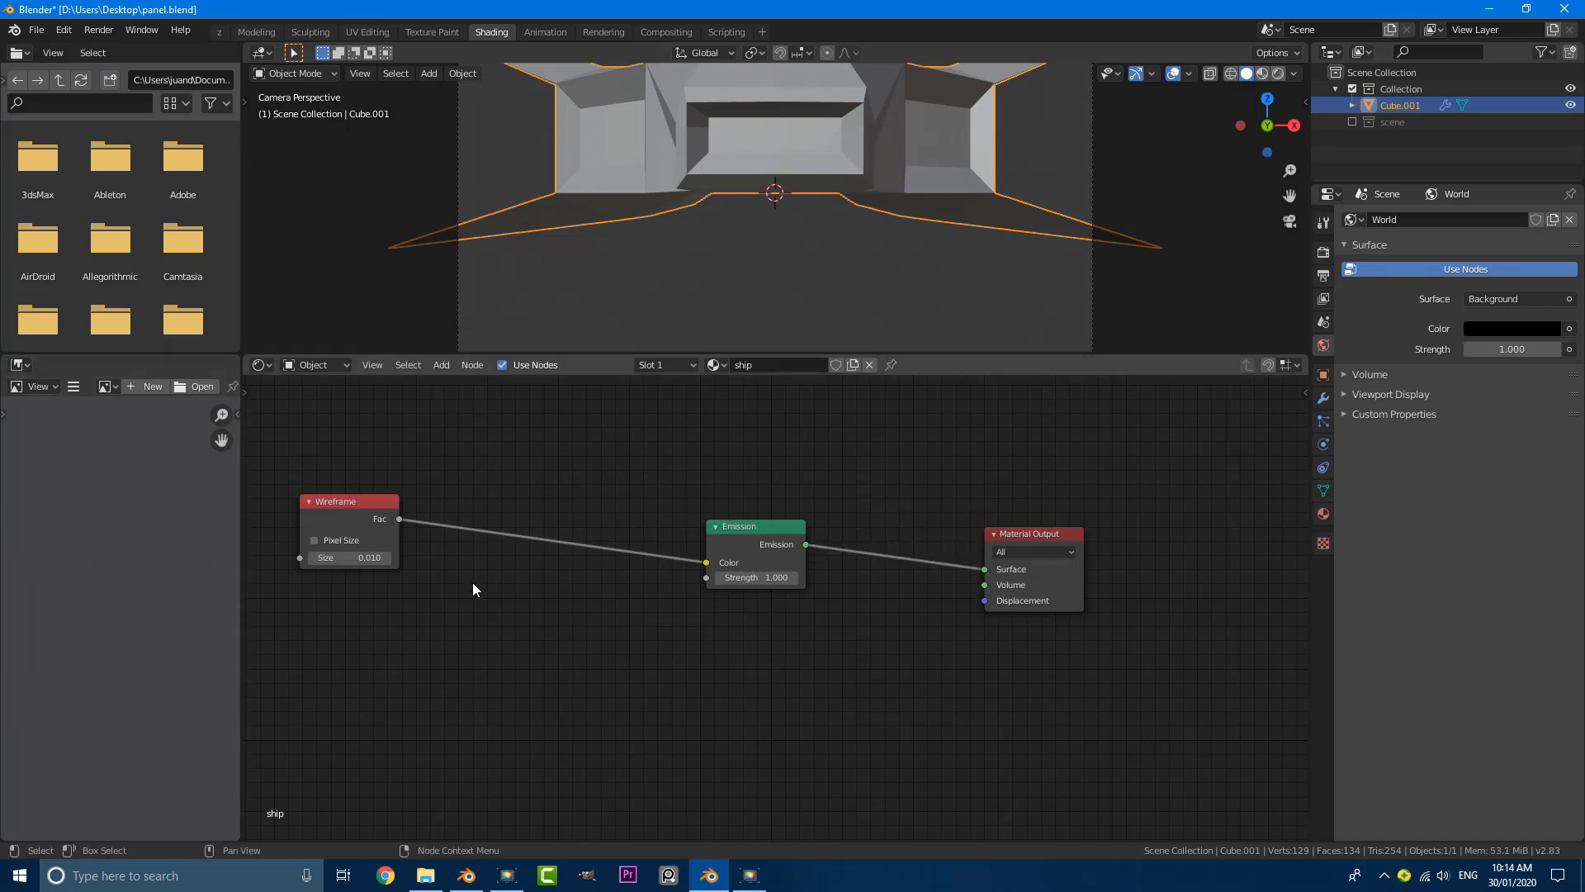
# Step: Add a ColorRamp node to the ship material and insert it between the Wireframe and Emission nodes
pyautogui.moveTo(472, 582); pyautogui.dragTo(672, 563, button='middle')
pyautogui.hotkey('shift', 'a')
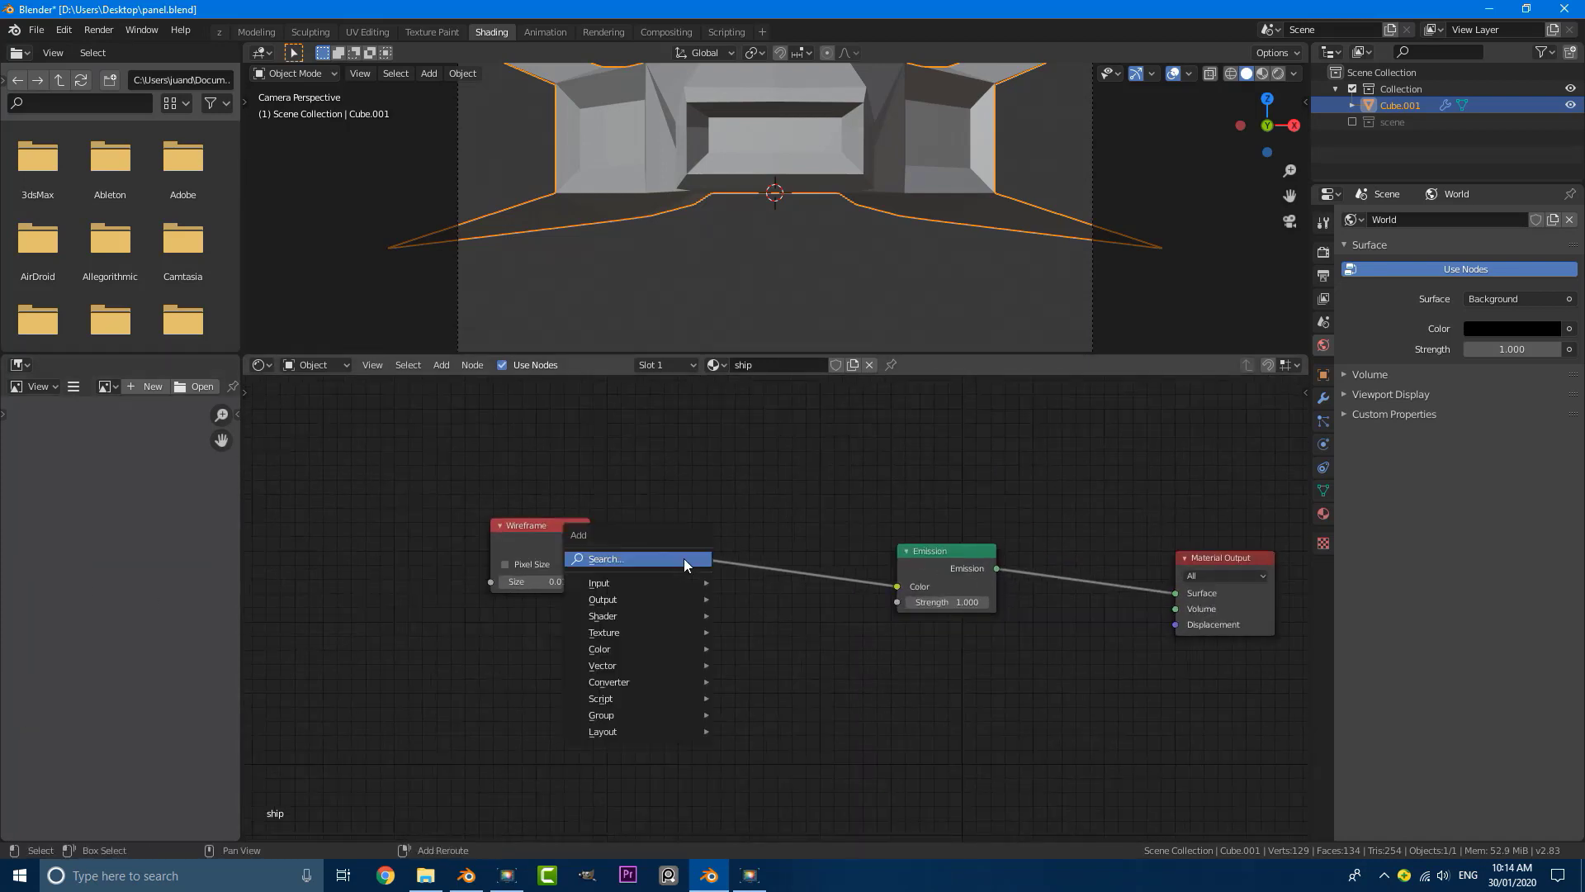
pyautogui.click(612, 558)
pyautogui.write('colo')
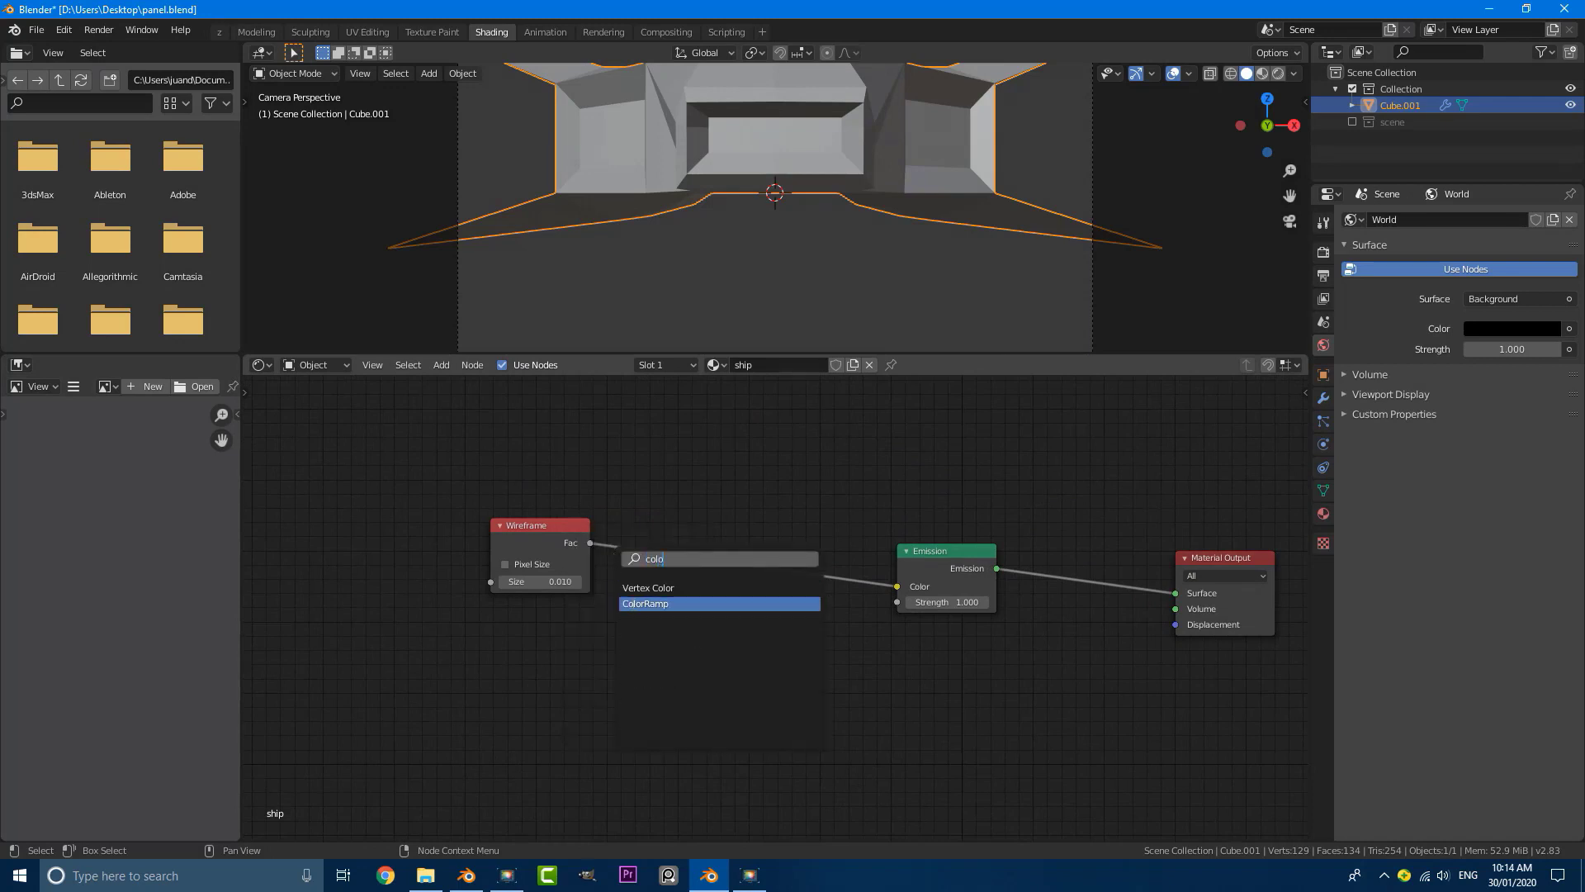
pyautogui.click(622, 604)
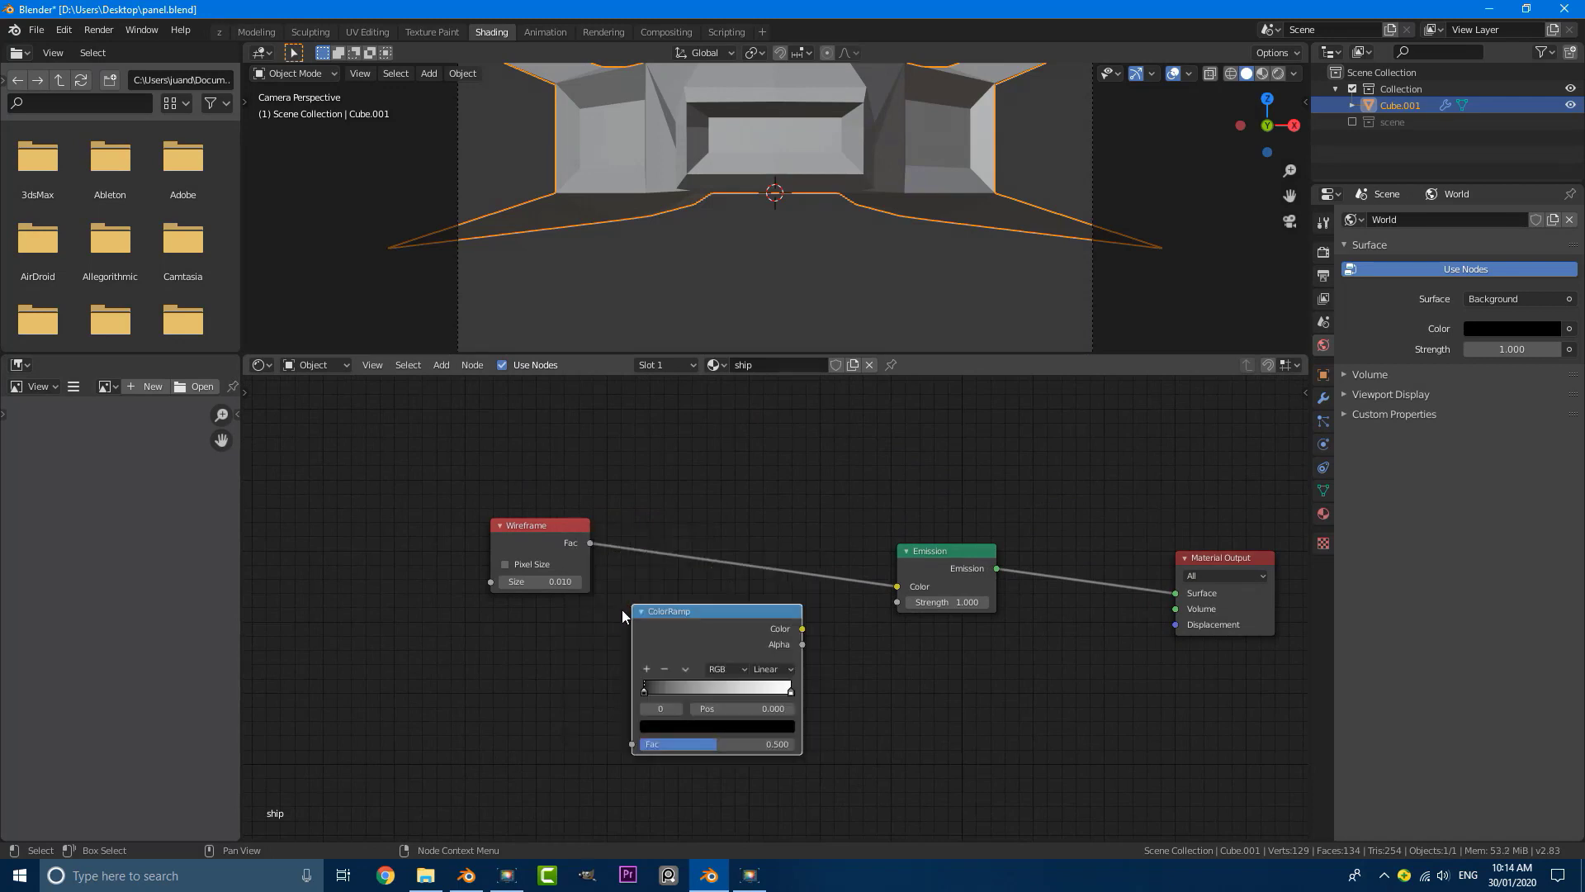
pyautogui.scroll(1, 954, 587)
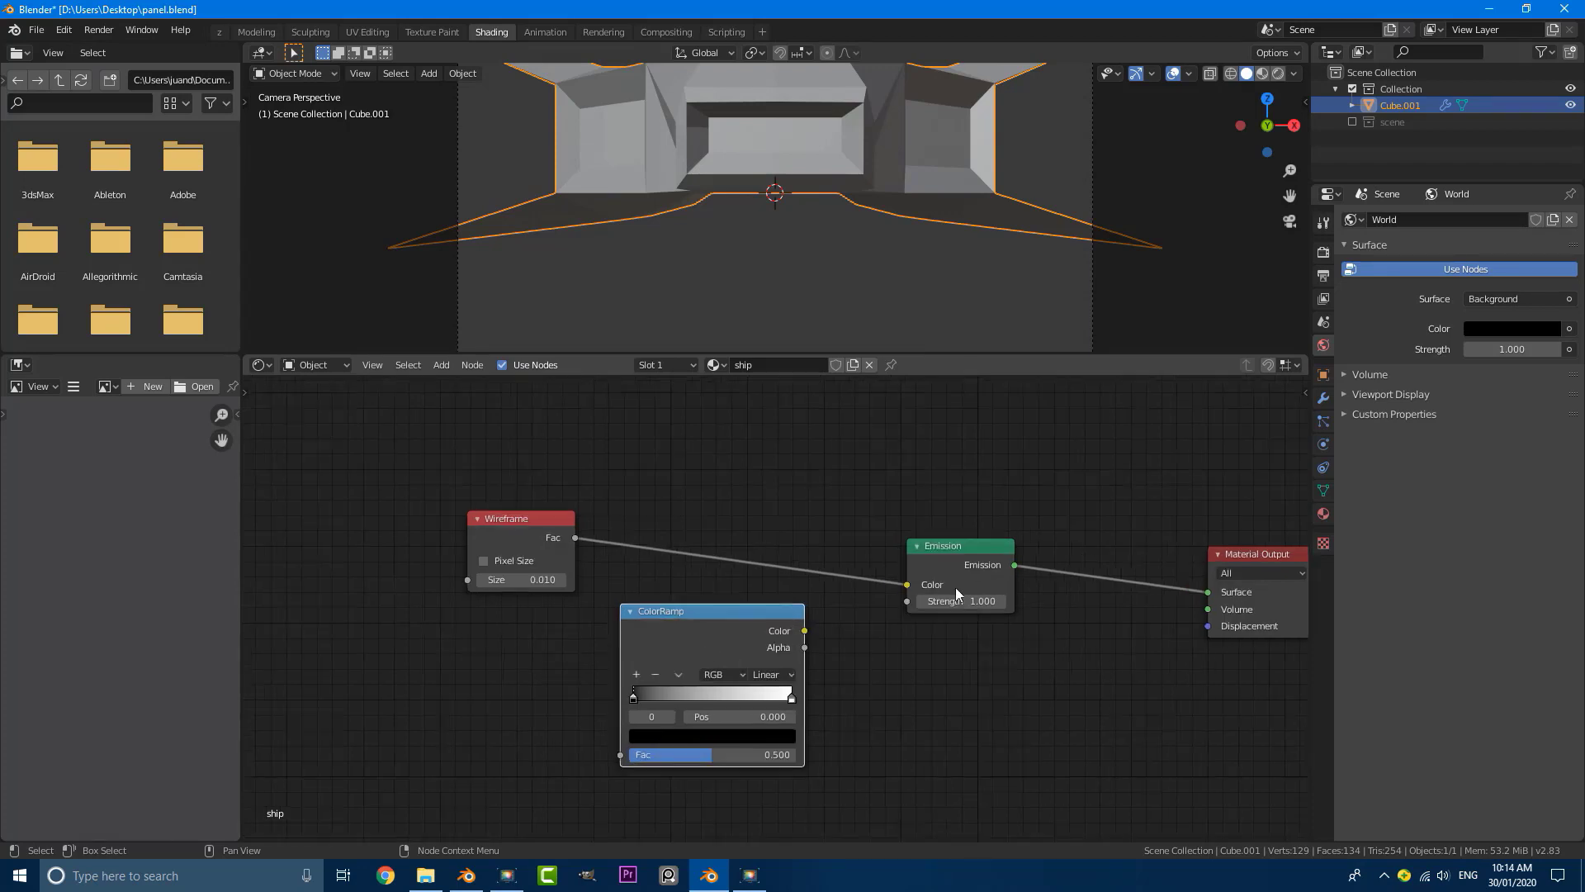
pyautogui.moveTo(707, 618); pyautogui.dragTo(730, 538)
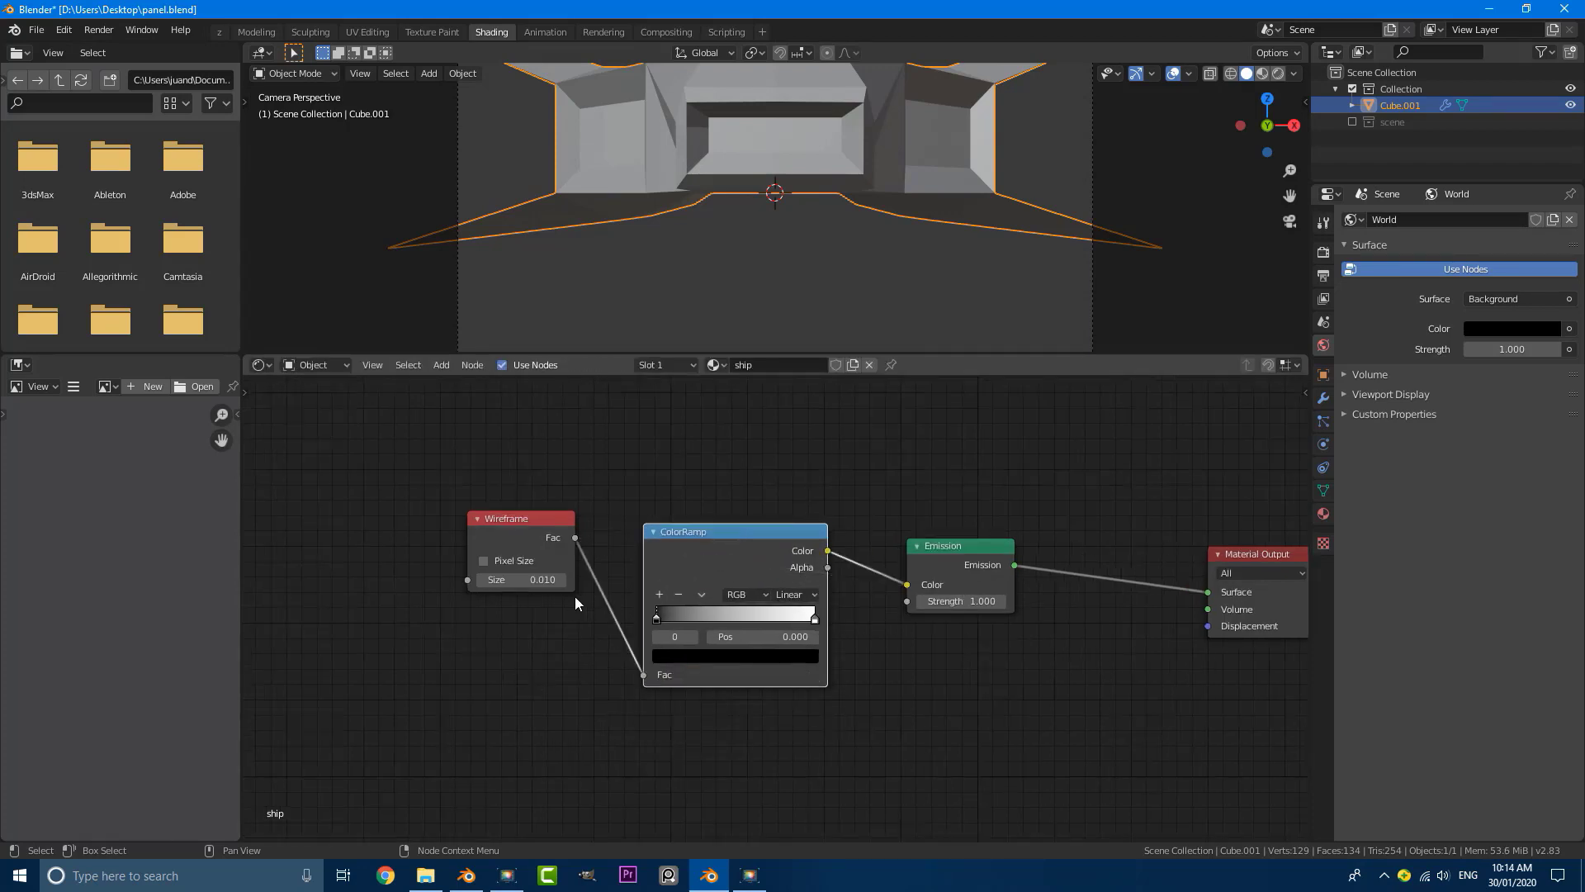
# Step: Narrow the ColorRamp's transition near its middle and change the white stop at 0.577 to a saturated orange
pyautogui.scroll(-2, 771, 209)
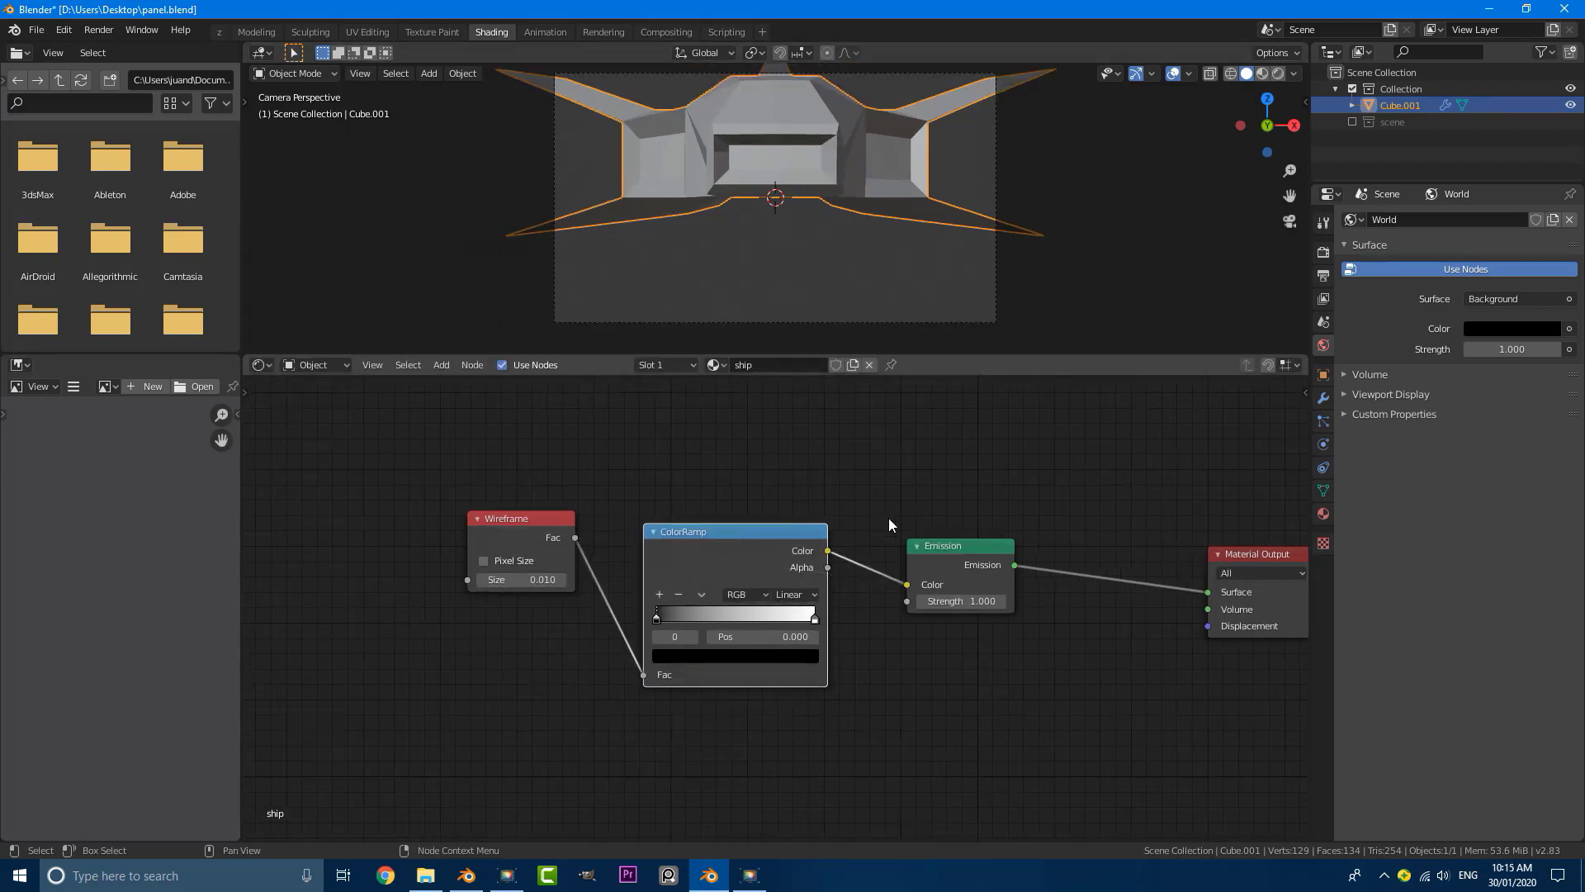
pyautogui.scroll(-1, 888, 520)
pyautogui.moveTo(695, 608); pyautogui.dragTo(750, 613)
pyautogui.click(754, 646)
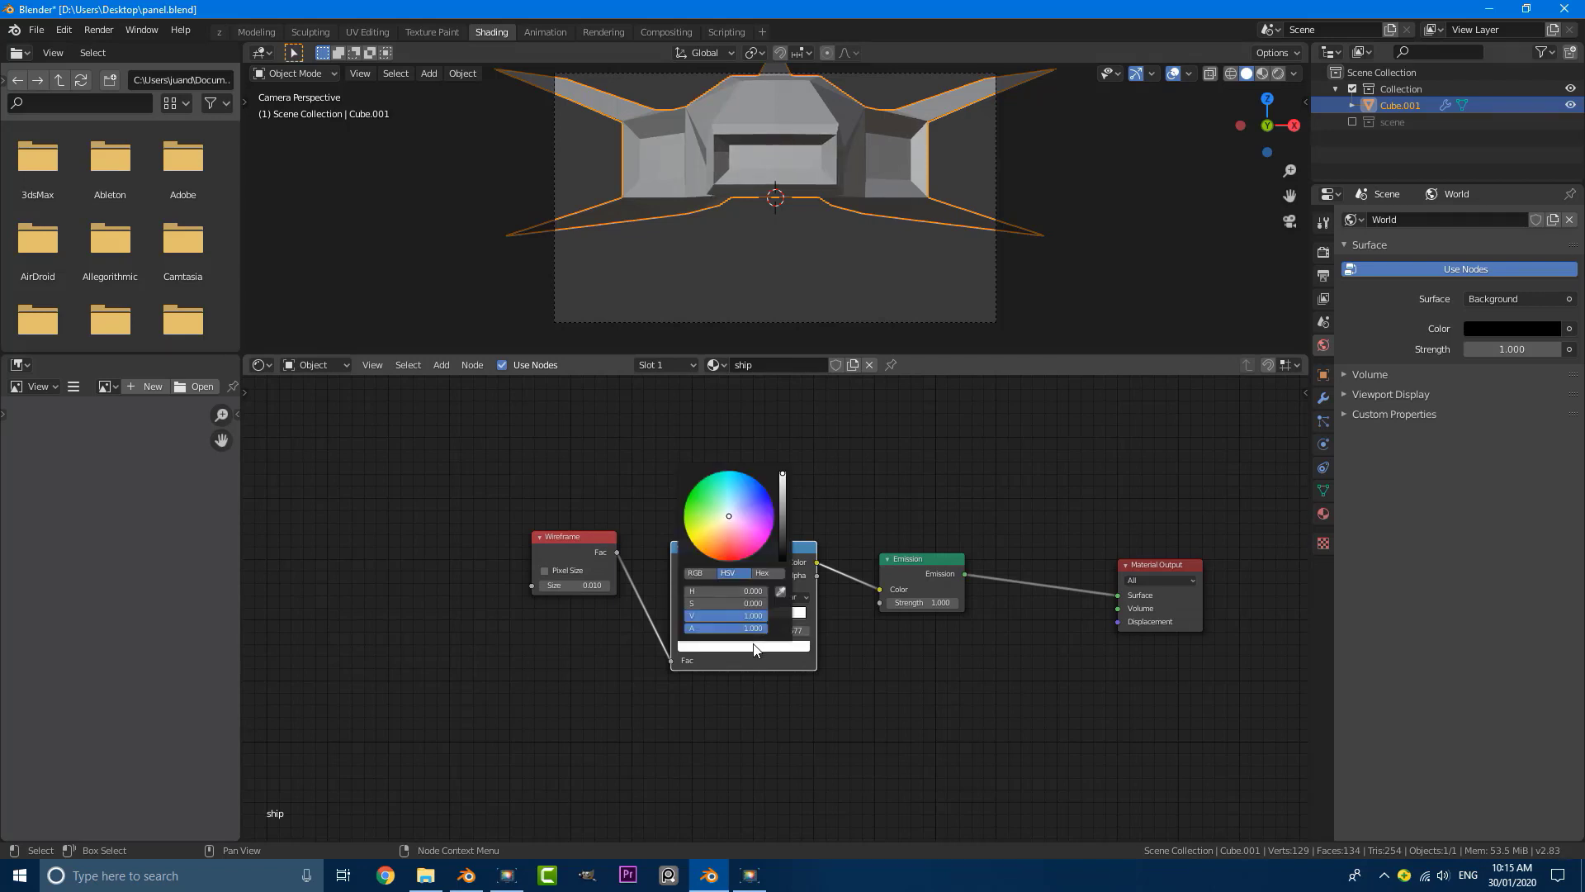
pyautogui.click(715, 545)
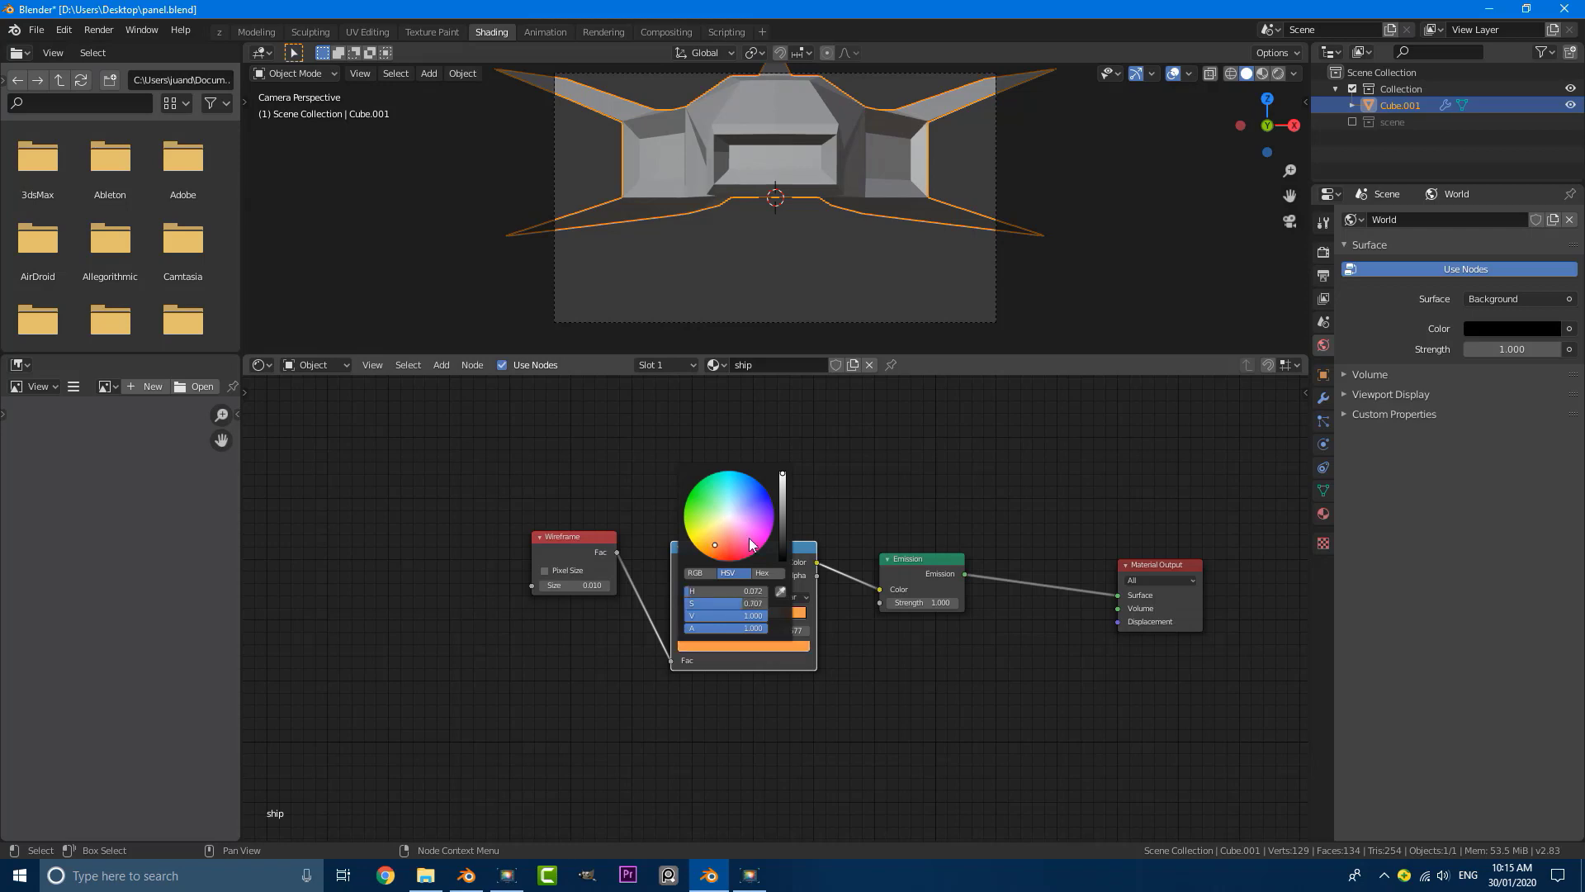
pyautogui.moveTo(783, 545); pyautogui.dragTo(783, 473)
pyautogui.click(718, 540)
pyautogui.click(718, 547)
pyautogui.click(717, 550)
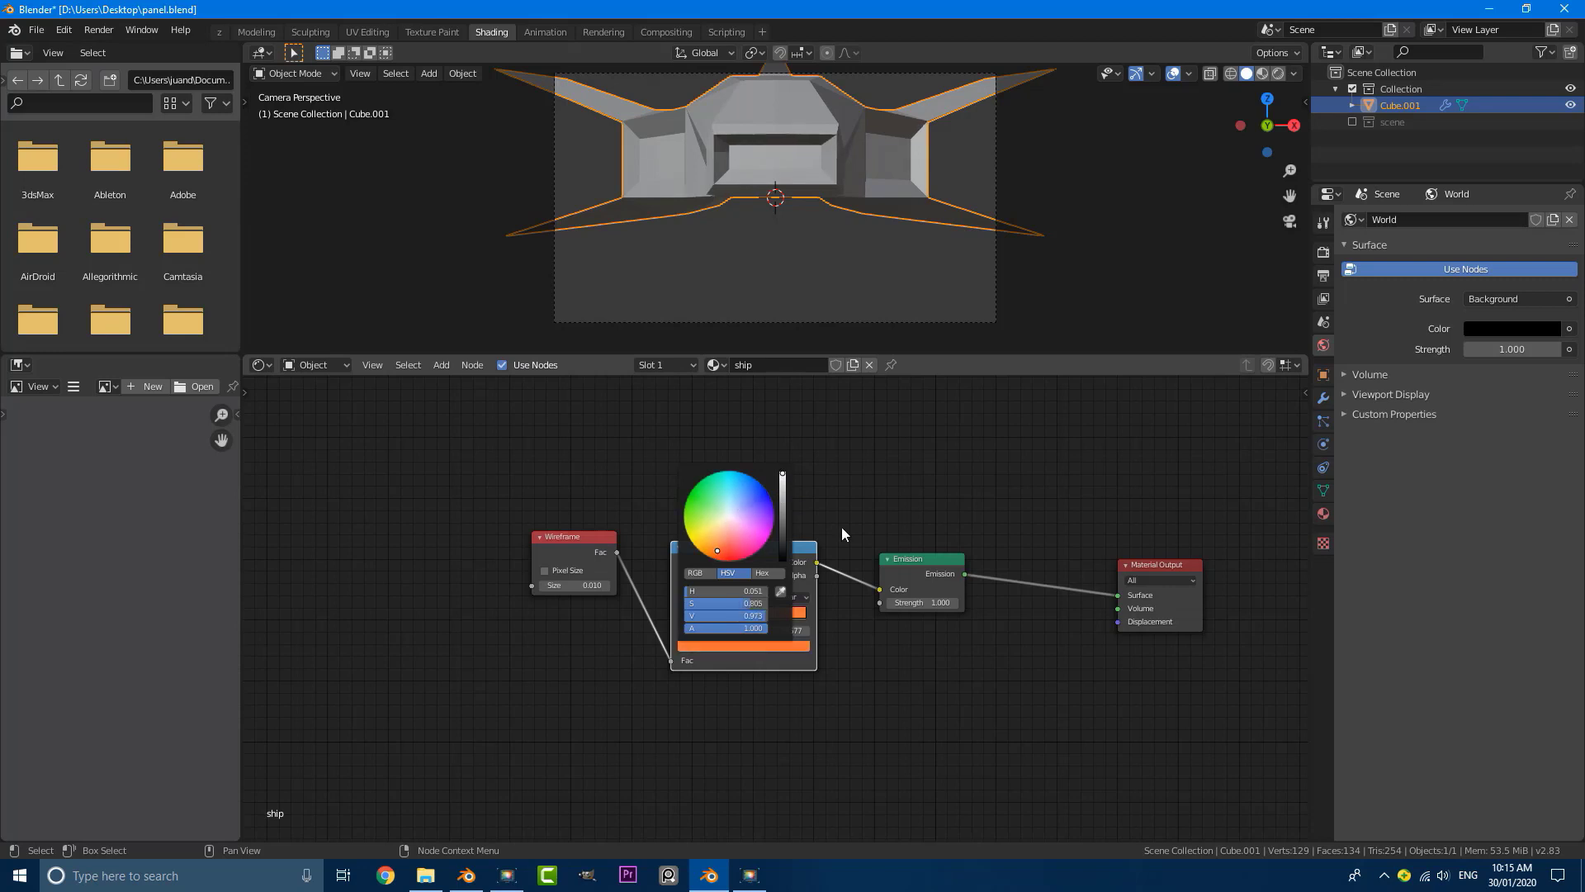
# Step: Set the Emission strength to 3 and show the ship in rendered shading through the camera
pyautogui.click(930, 609)
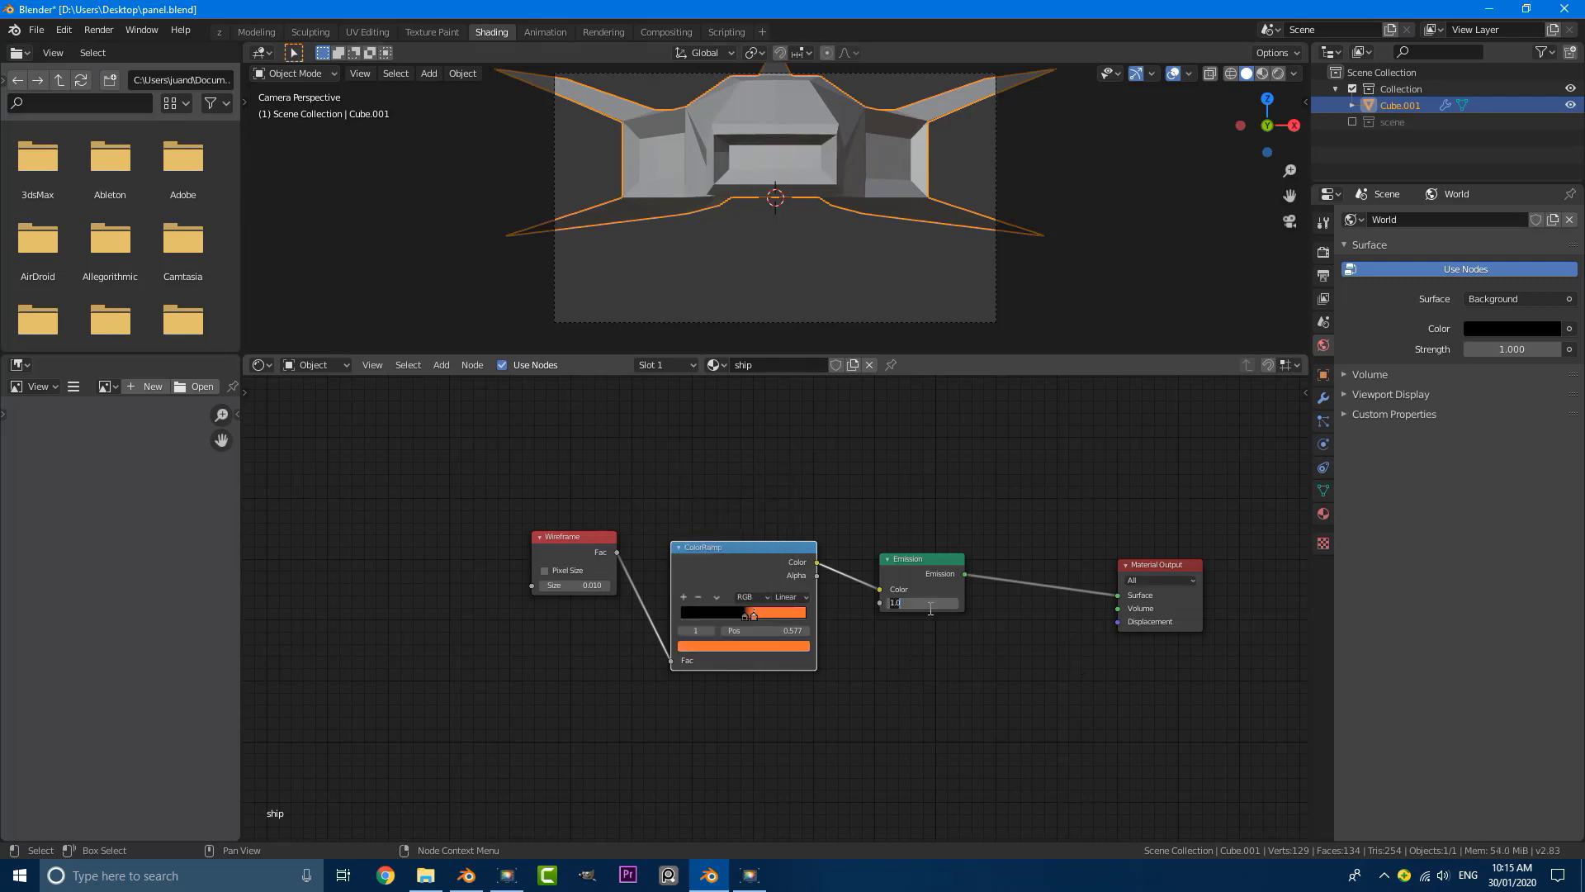
pyautogui.press('Return')
pyautogui.scroll(-2, 692, 170)
pyautogui.keyDown('shift'); pyautogui.moveTo(793, 176); pyautogui.dragTo(775, 220, button='middle'); pyautogui.keyUp('shift')
pyautogui.scroll(1, 775, 220)
pyautogui.press('z')
pyautogui.click(774, 131)
pyautogui.moveTo(775, 127)
pyautogui.mouseDown(button='middle')
pyautogui.moveTo(845, 152)
pyautogui.moveTo(809, 197)
pyautogui.mouseUp(button='middle')
pyautogui.press('KP_0')
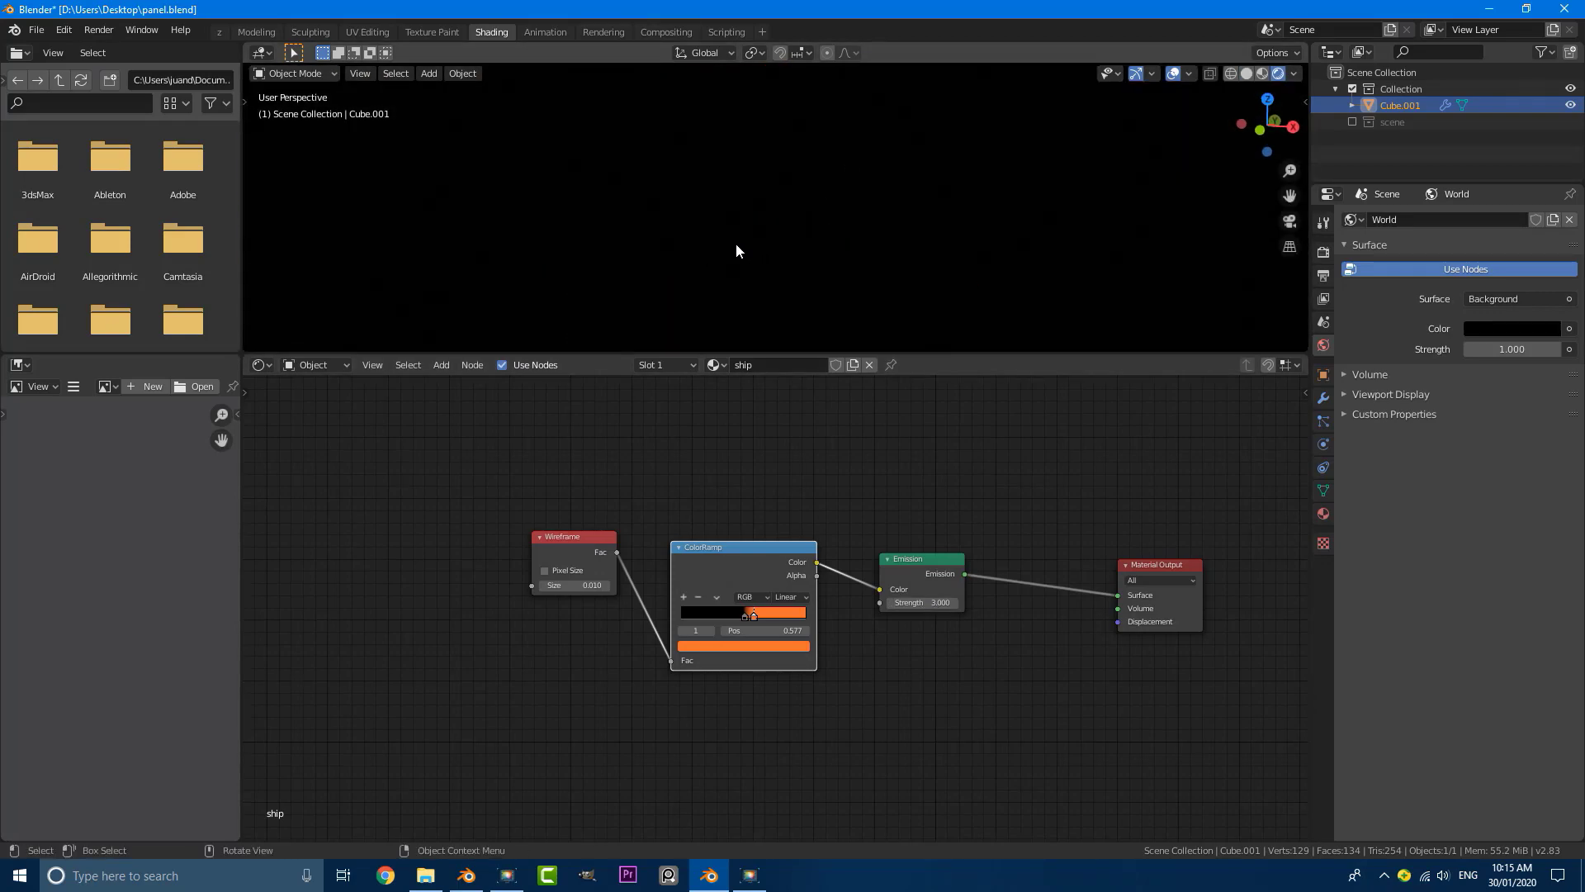
pyautogui.scroll(2, 735, 249)
pyautogui.scroll(2, 707, 545)
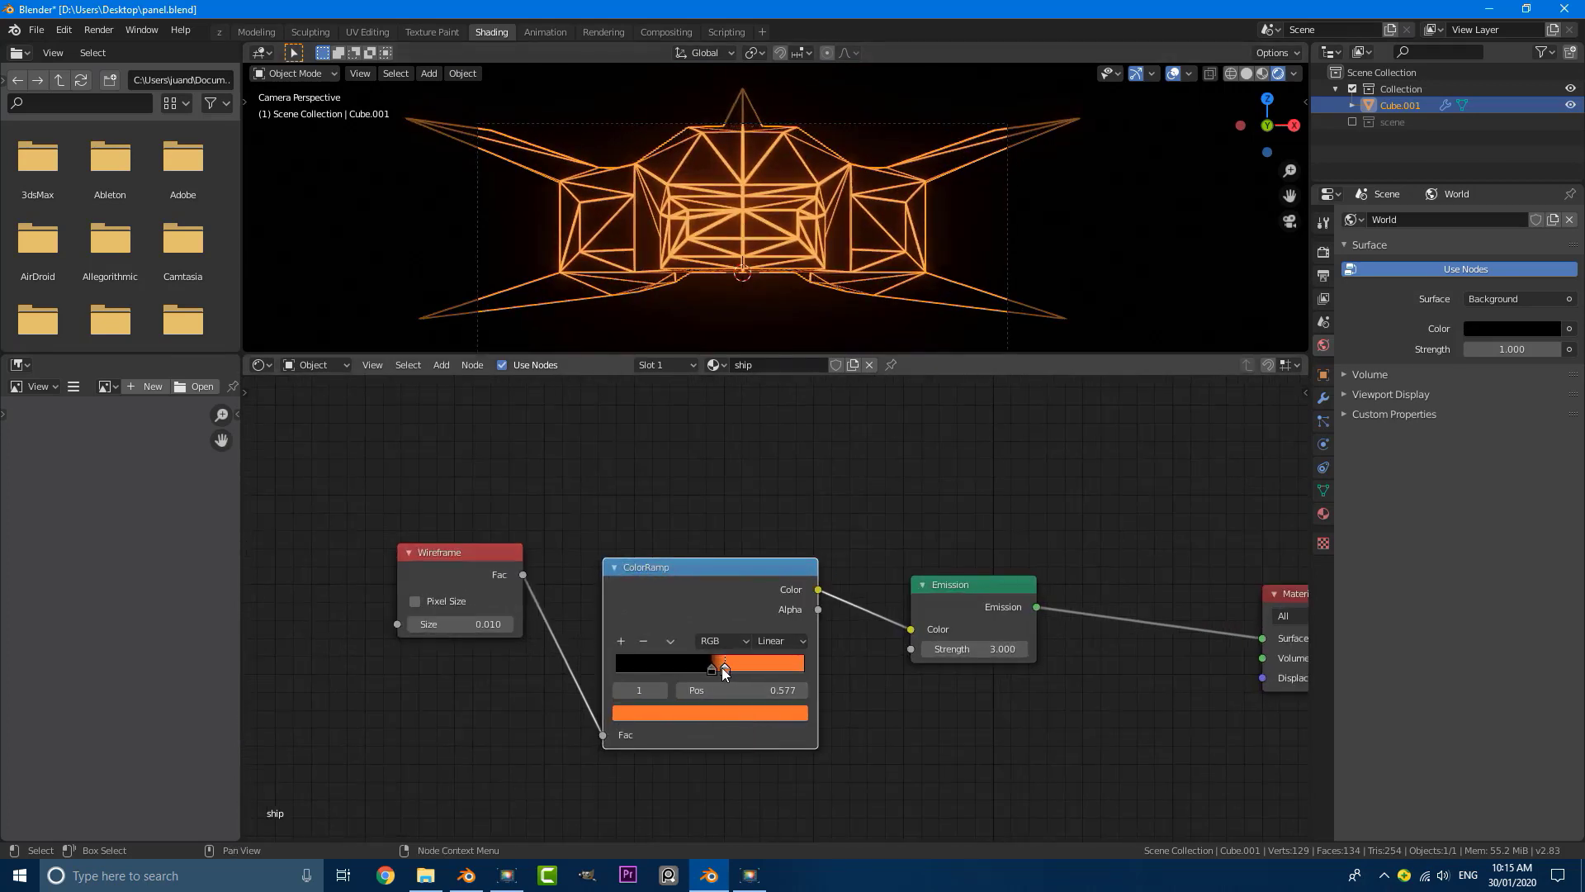
# Step: Move the ColorRamp's orange stop to position 0.368 so that it meets the black stop
pyautogui.moveTo(726, 667); pyautogui.dragTo(688, 671)
pyautogui.scroll(1, 425, 588)
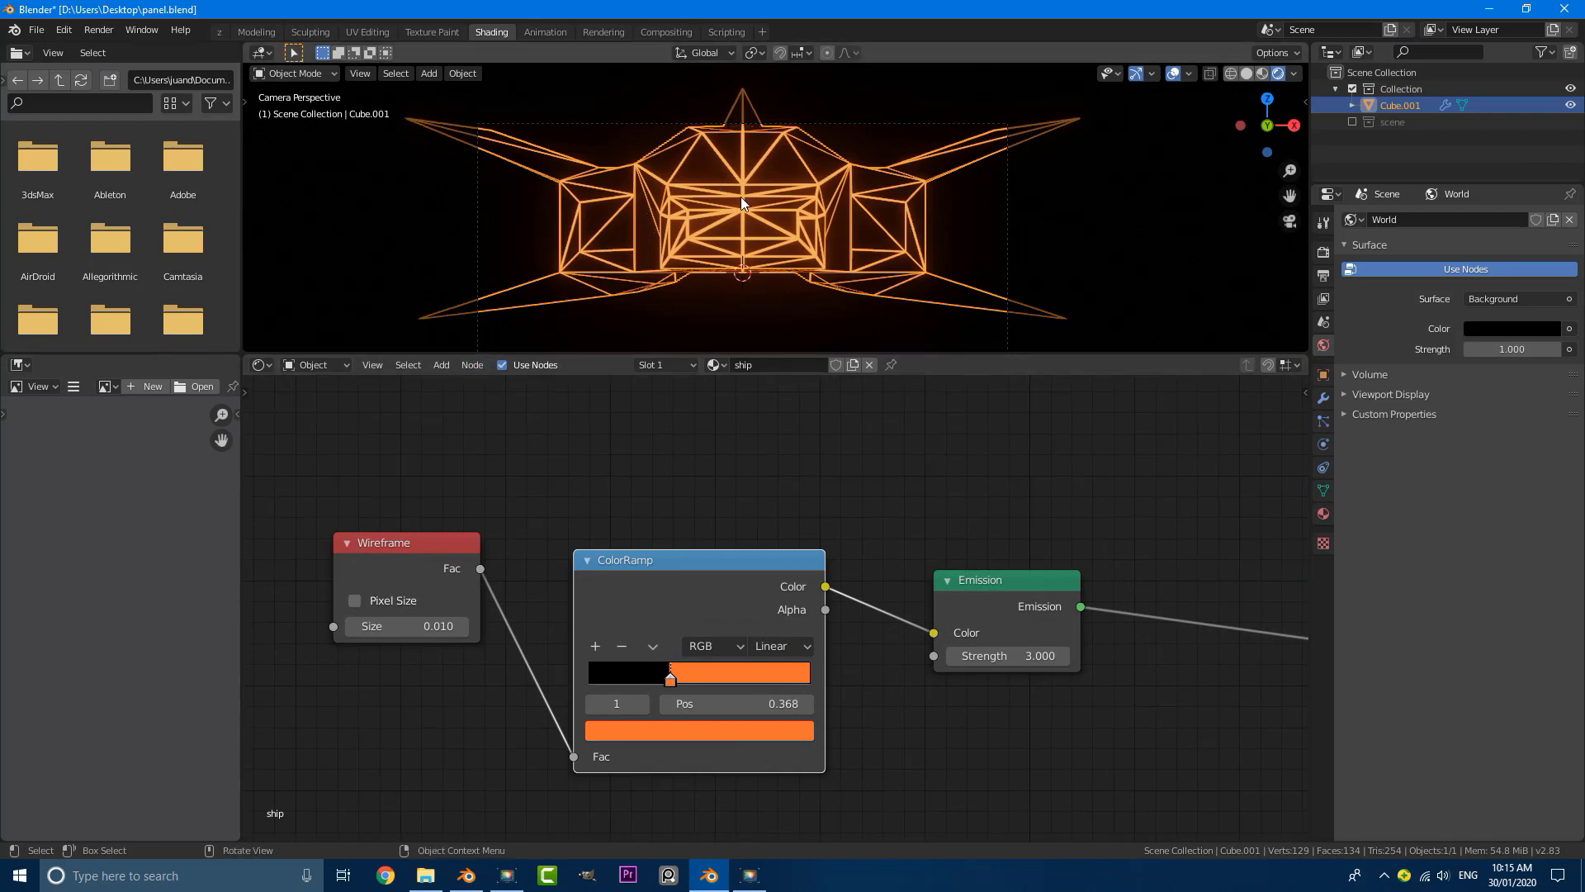
# Step: Try the Wireframe node's Pixel Size option on the ship, leaving it switched off
pyautogui.click(355, 601)
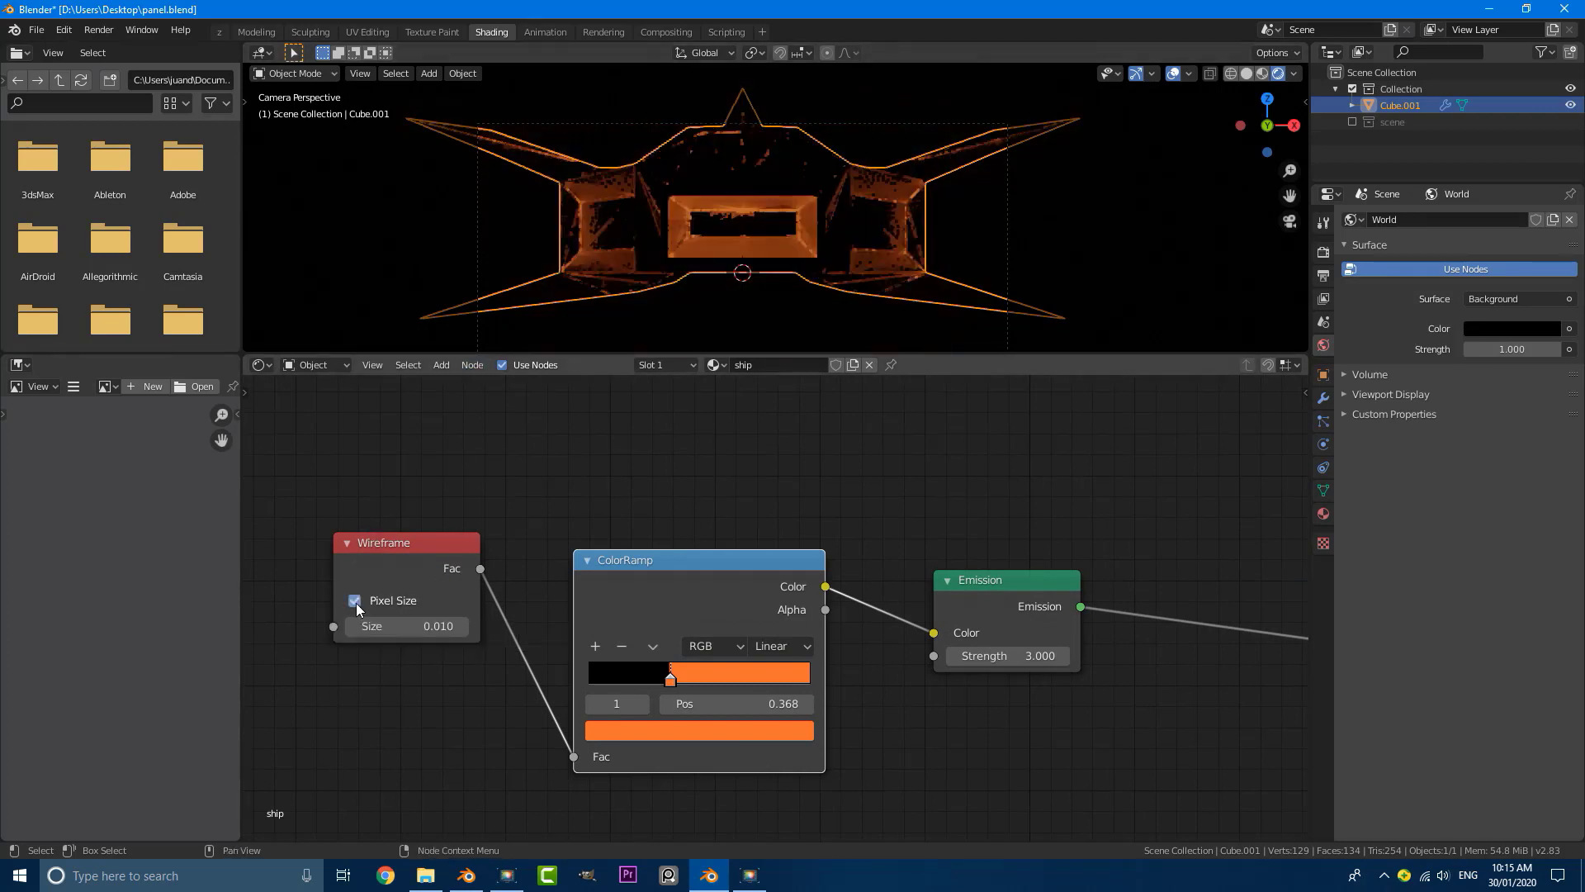
pyautogui.click(355, 601)
pyautogui.click(355, 601)
pyautogui.click(355, 602)
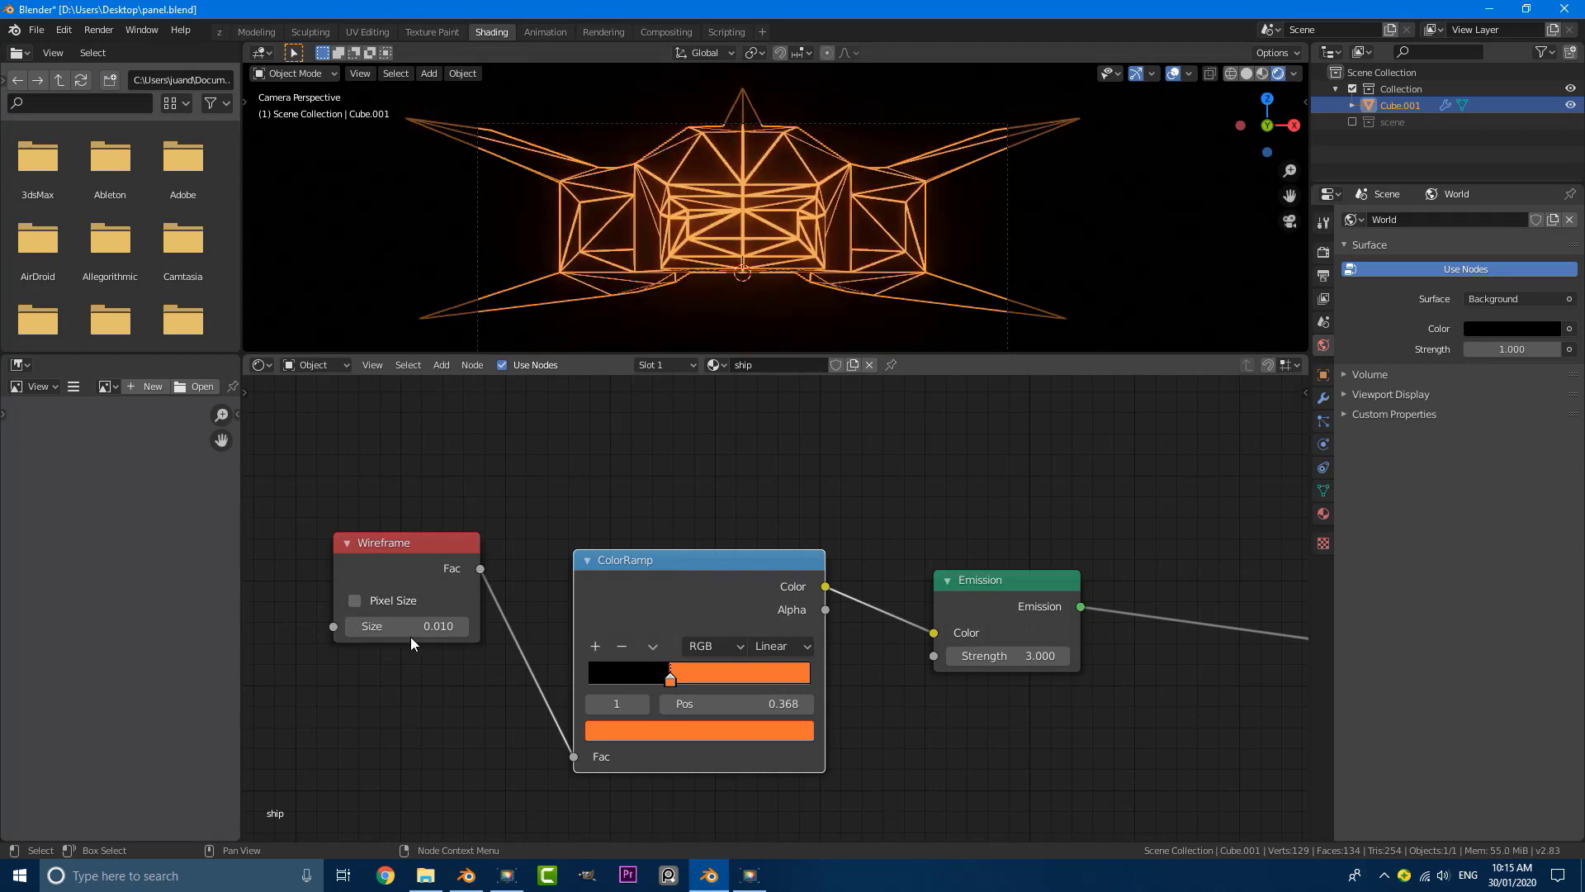
# Step: Try other Size values on the Wireframe node, including 0 and 0.2, and restore it to 0.01
pyautogui.moveTo(406, 626)
pyautogui.mouseDown()
pyautogui.moveTo(380, 627)
pyautogui.moveTo(448, 631)
pyautogui.moveTo(418, 631)
pyautogui.mouseUp()
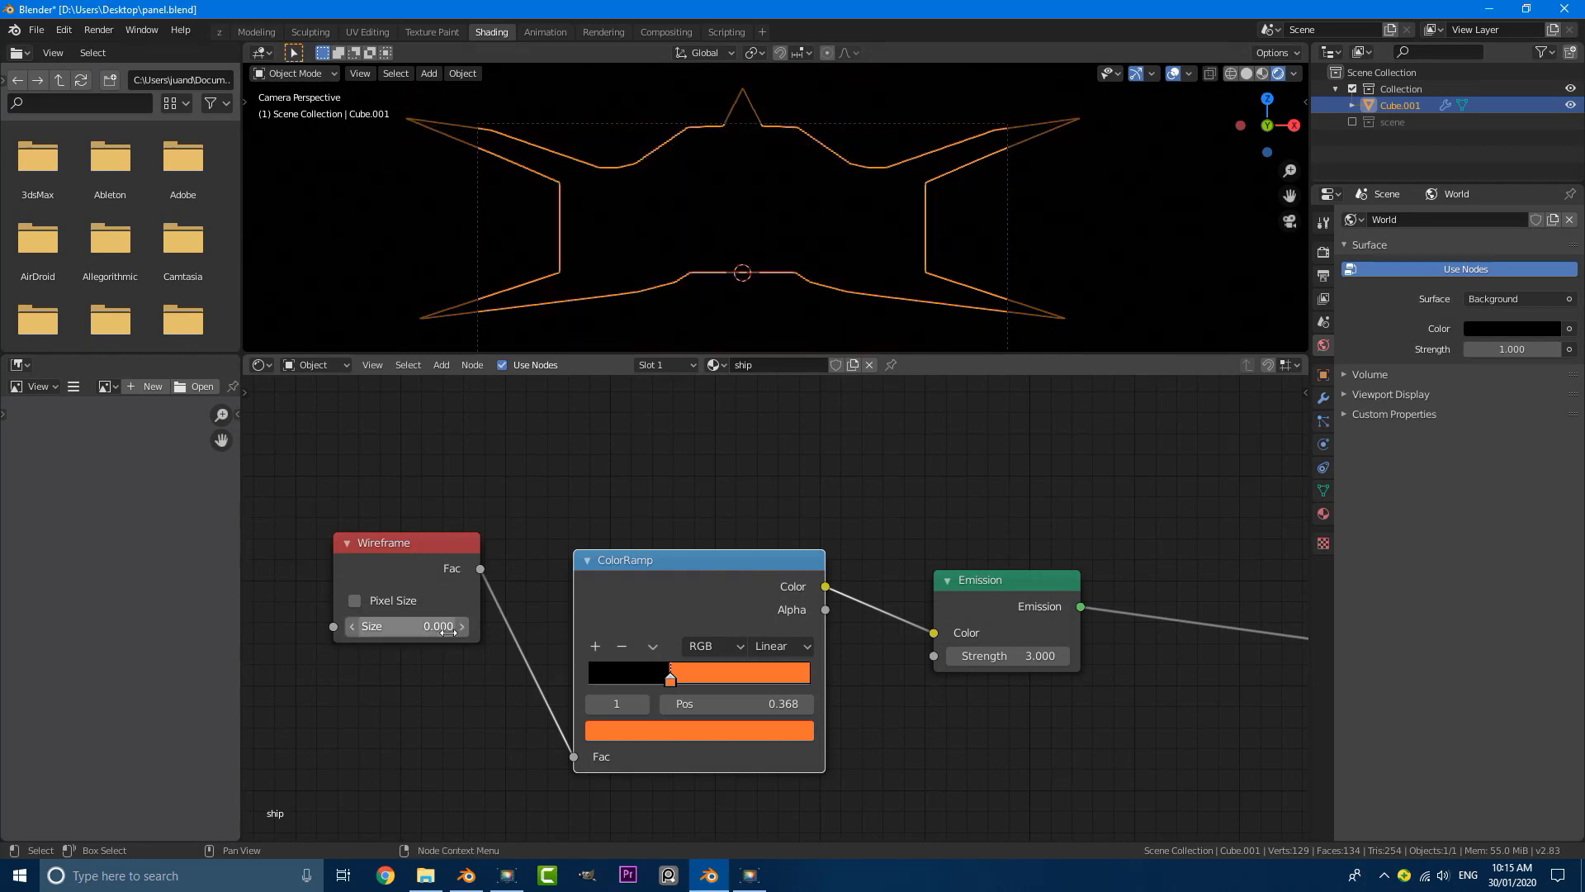
pyautogui.click(459, 627)
pyautogui.click(459, 628)
pyautogui.click(436, 623)
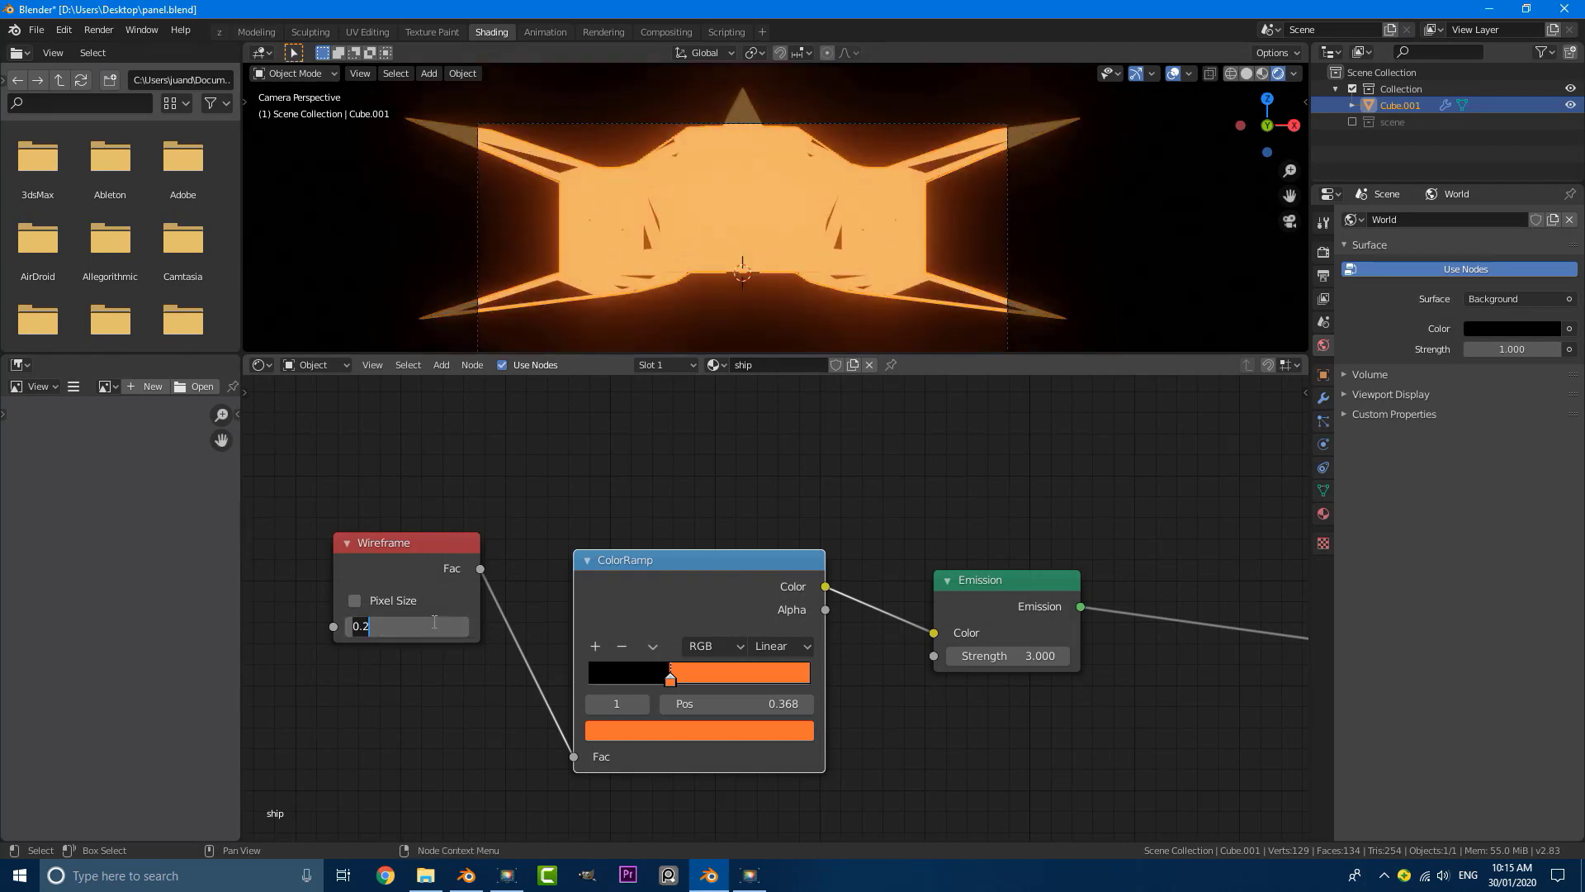
pyautogui.write('0.01')
pyautogui.press('Return')
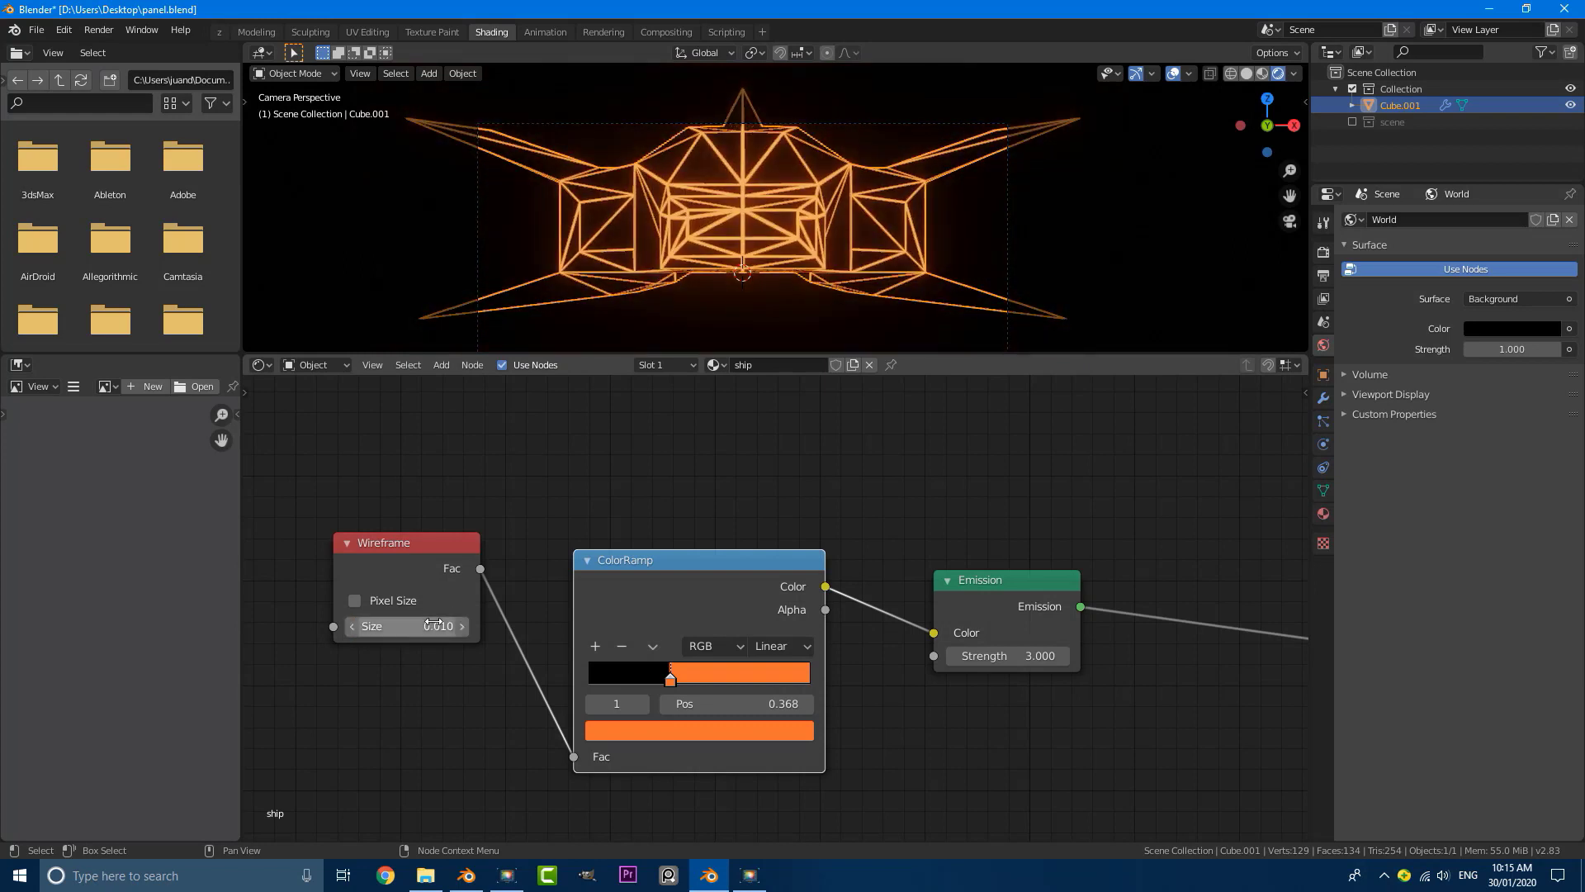
# Step: Thin the ship's glowing lines by trying a Wireframe Size of 0.009 and settling on 0.007
pyautogui.click(428, 629)
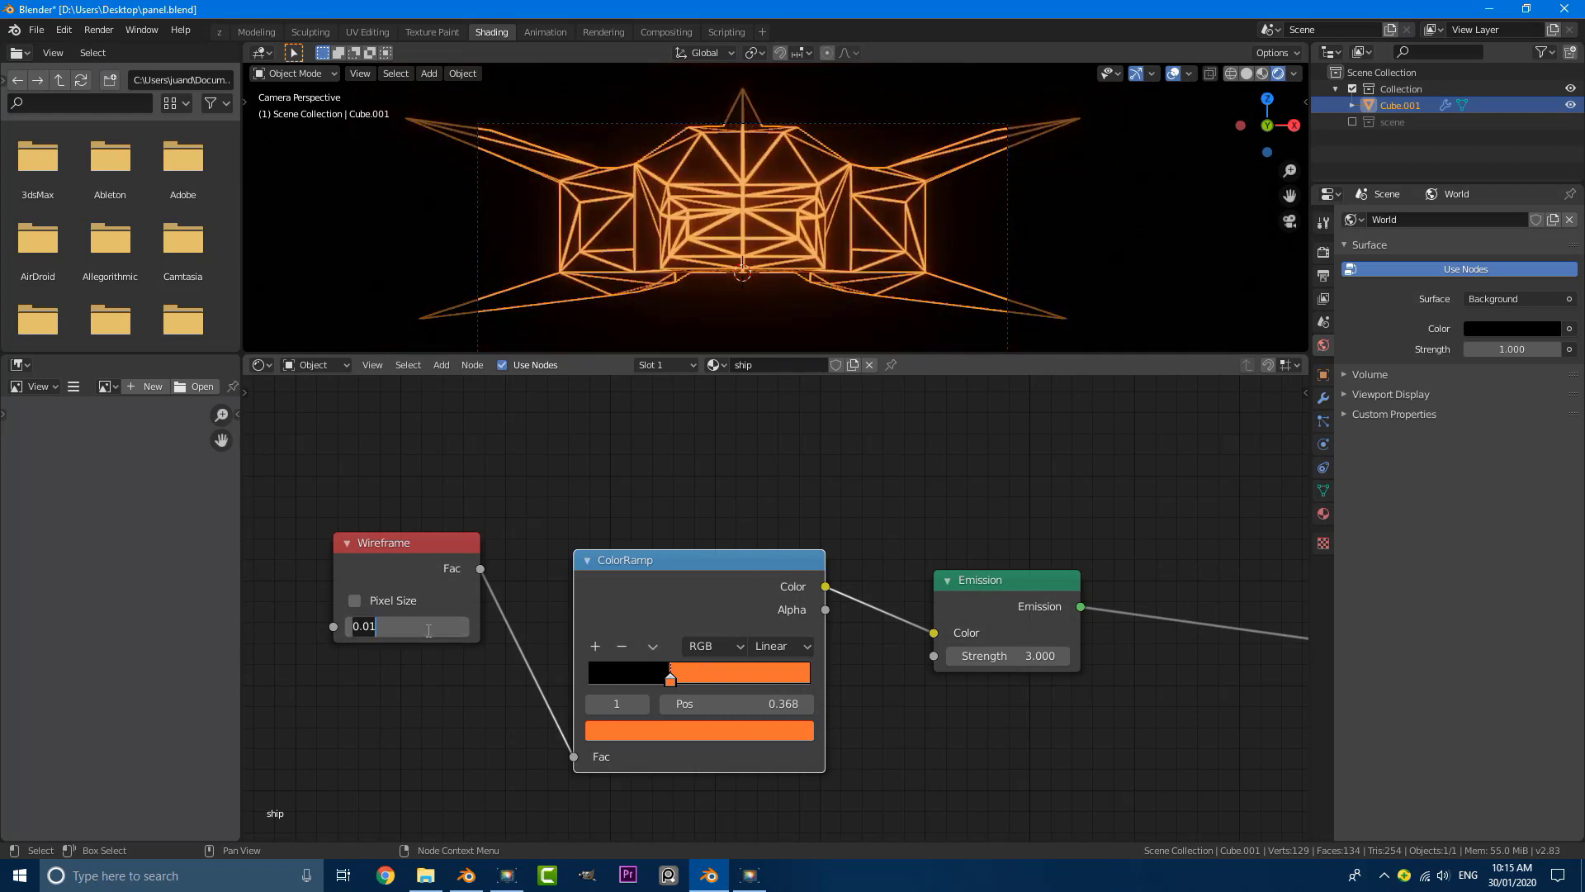
pyautogui.press('BackSpace')
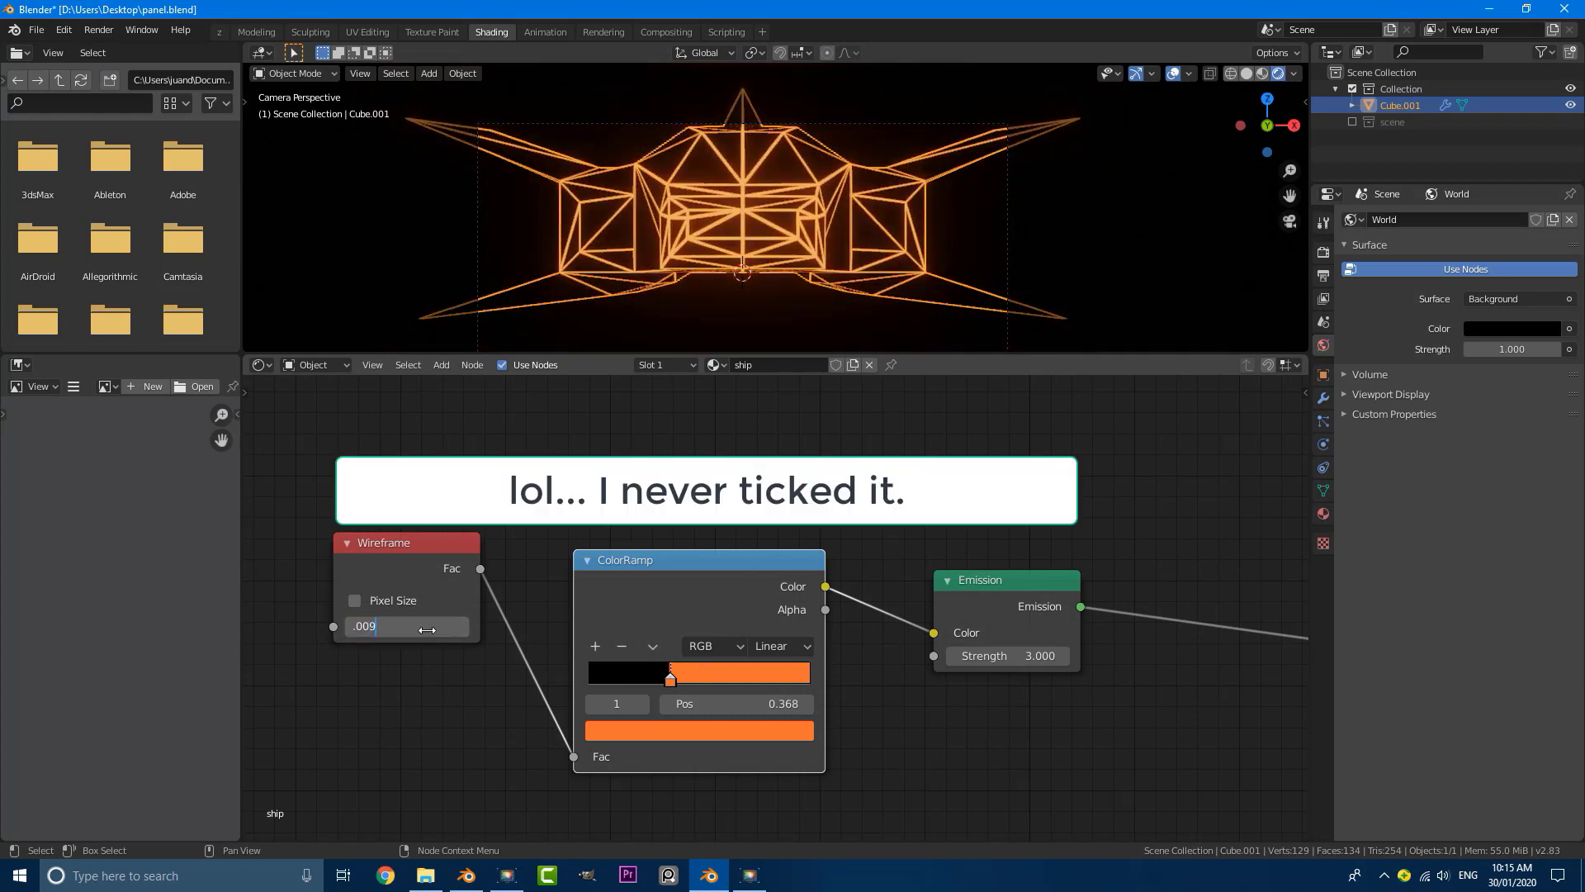
pyautogui.write('.009')
pyautogui.press('Return')
pyautogui.click(427, 629)
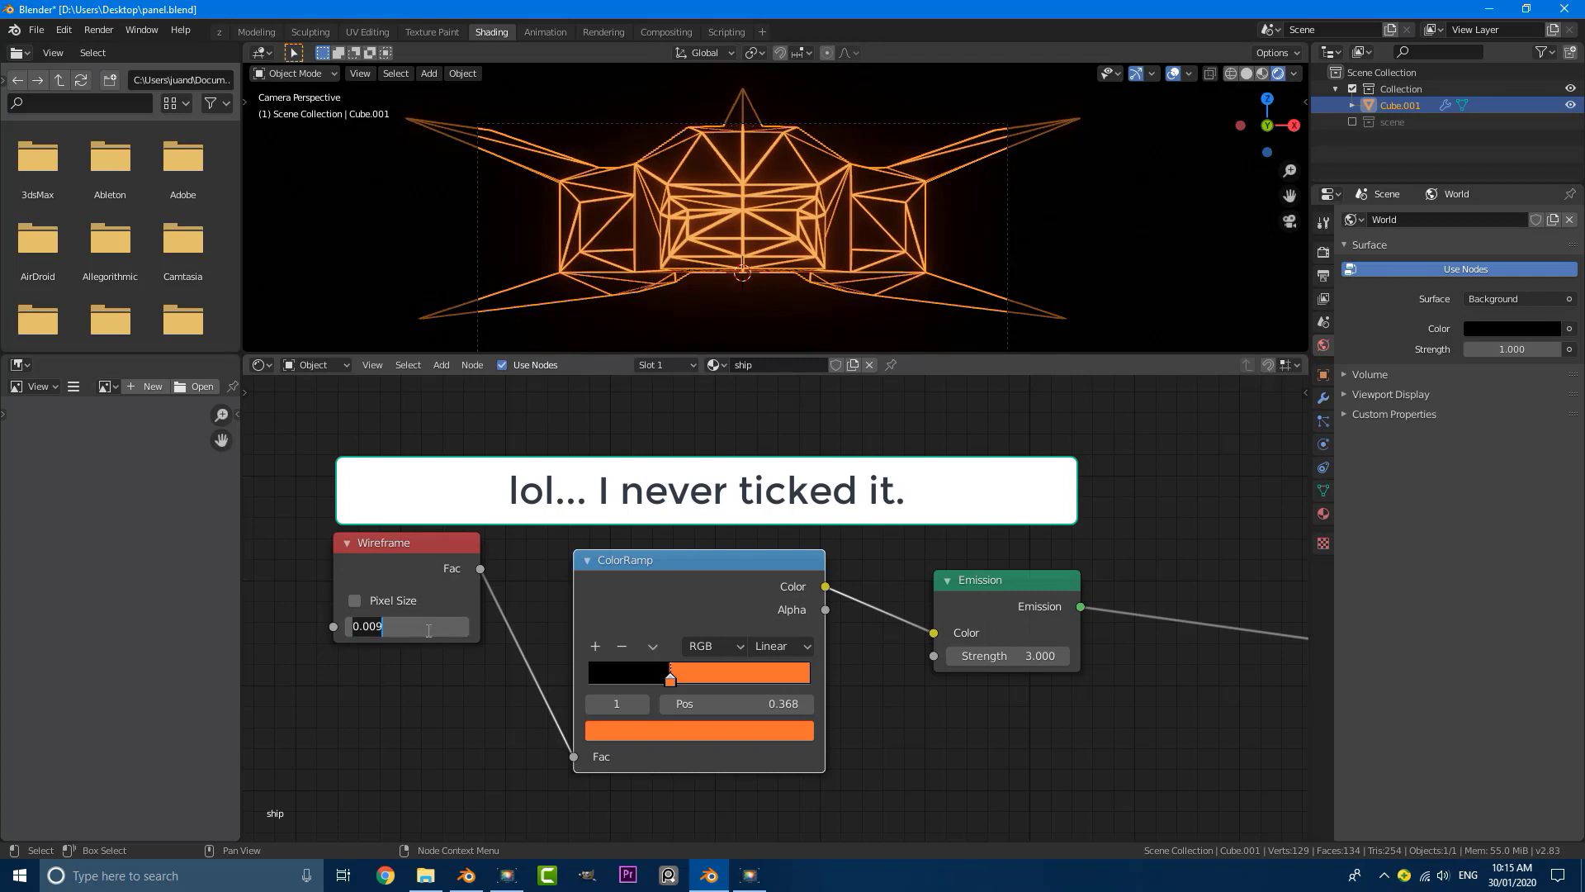
pyautogui.write('.007')
pyautogui.press('Return')
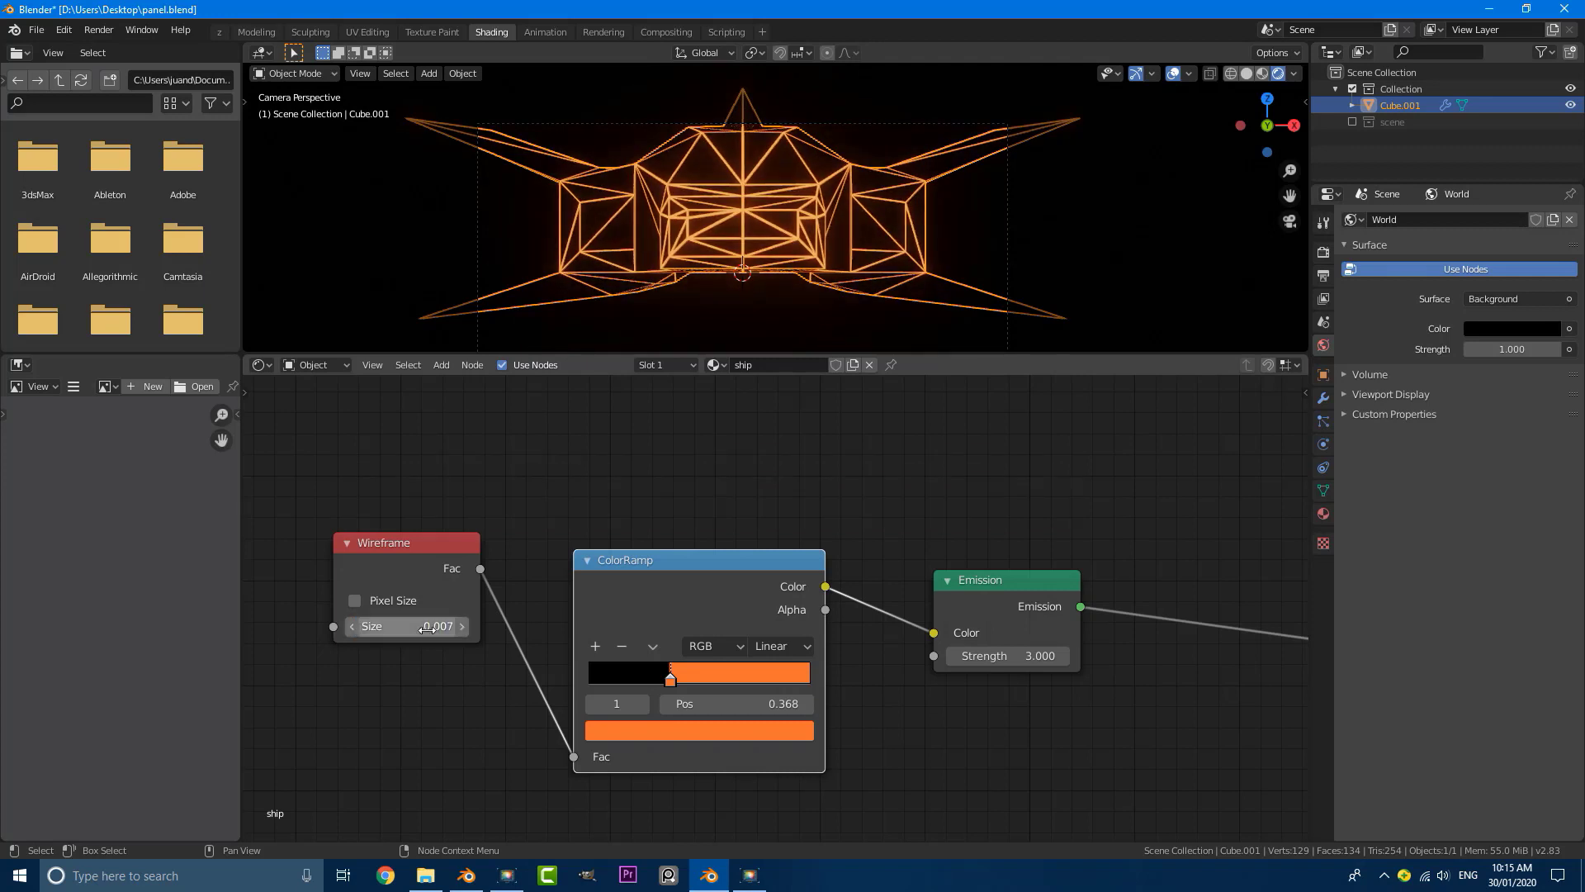
# Step: Leave the camera view, switch to solid shading and enlarge the 3D viewport around the ship
pyautogui.scroll(-2, 908, 198)
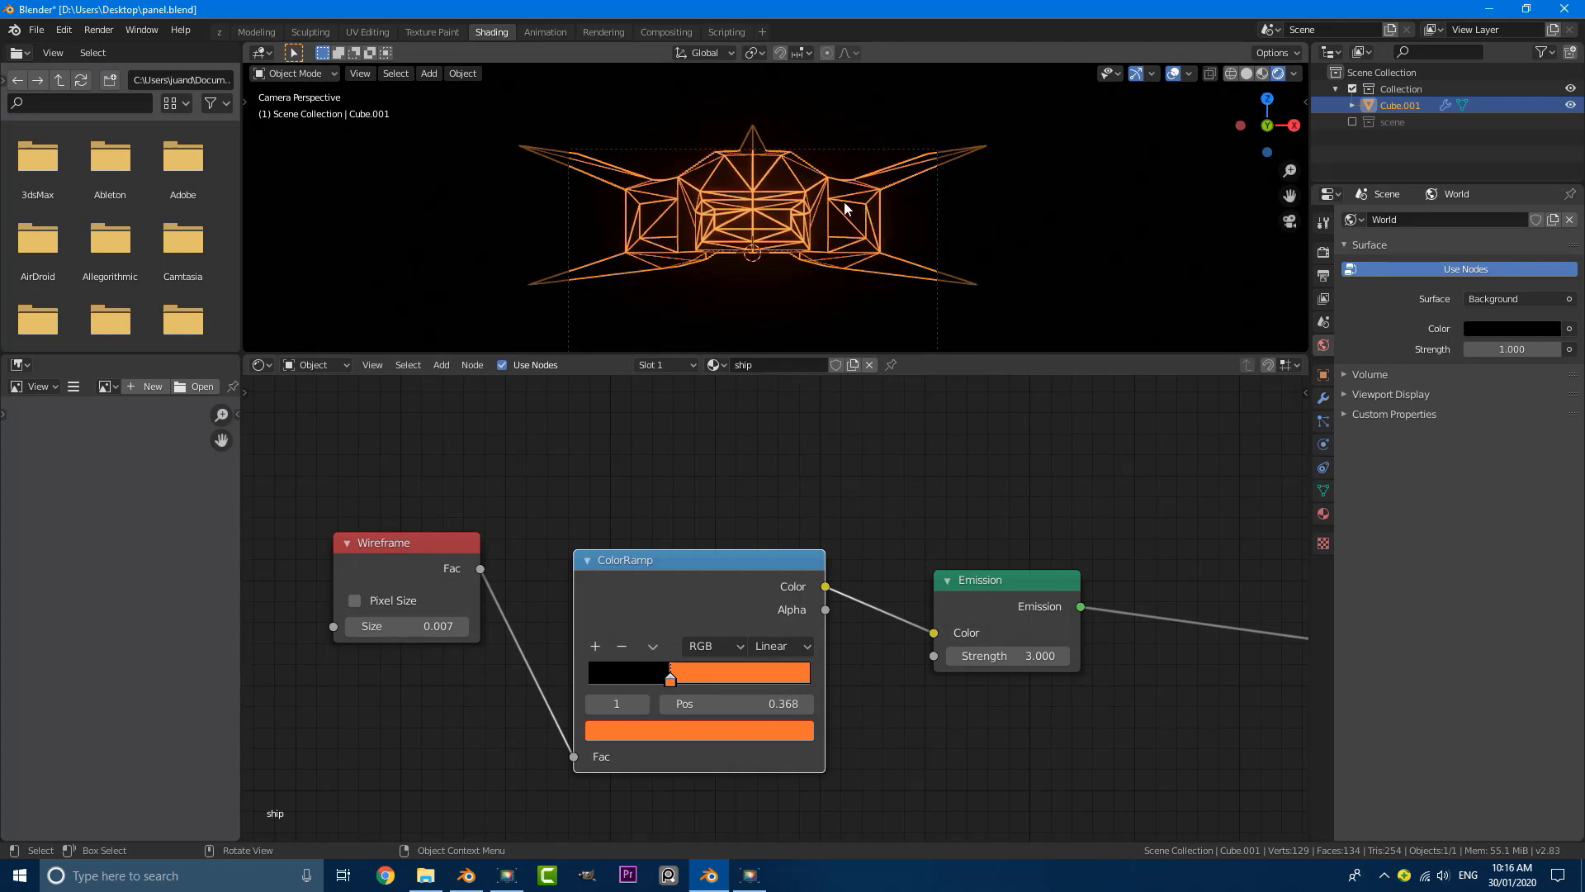
pyautogui.moveTo(845, 209)
pyautogui.mouseDown(button='middle')
pyautogui.moveTo(644, 258)
pyautogui.moveTo(859, 214)
pyautogui.mouseUp(button='middle')
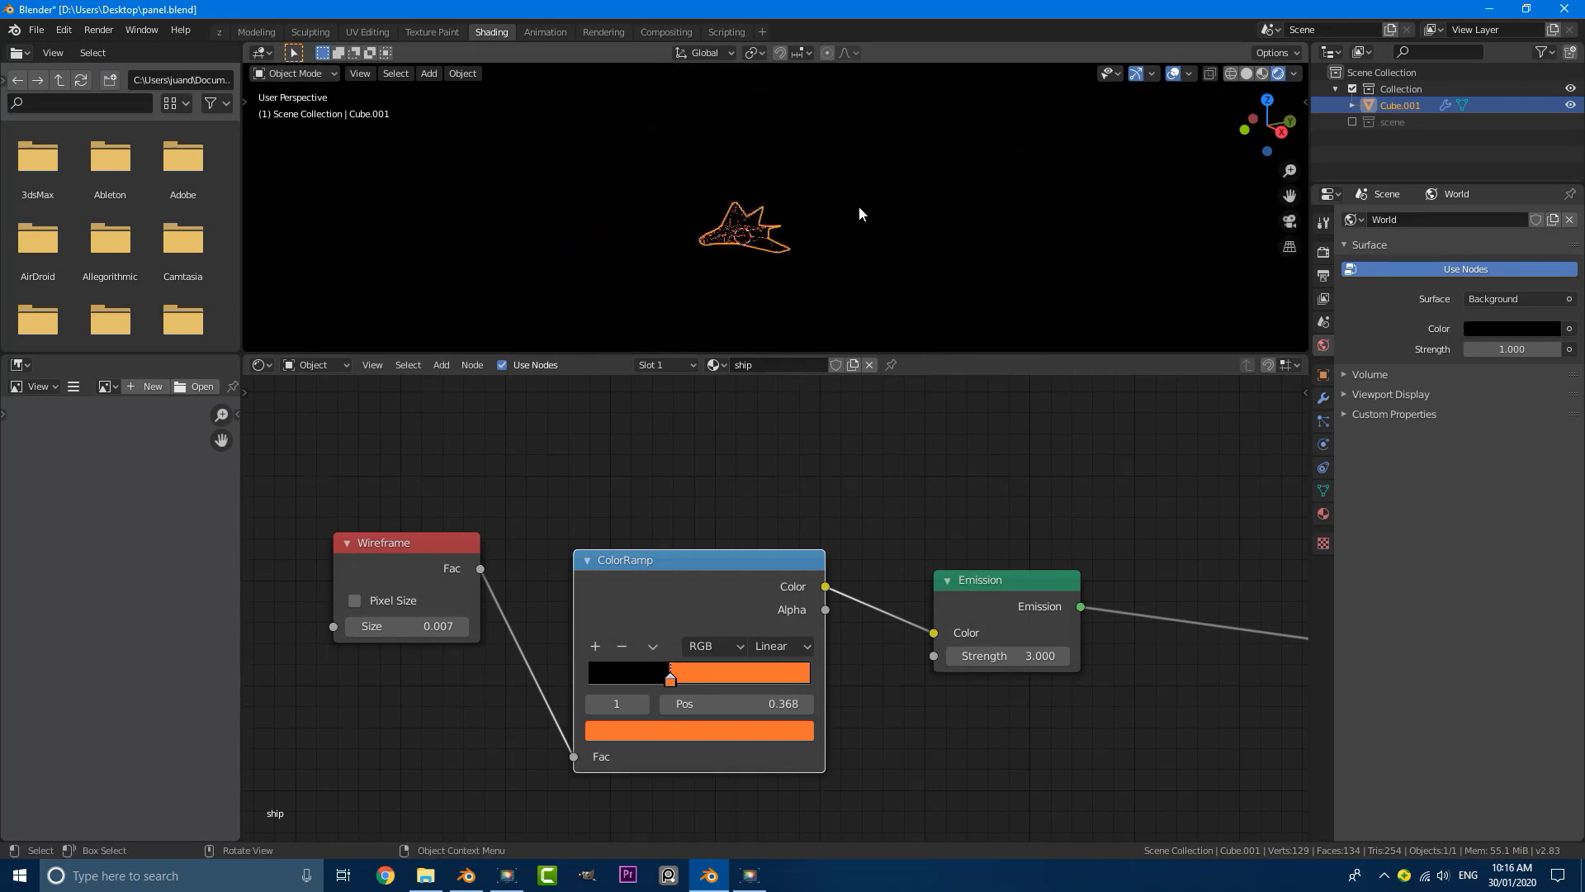
pyautogui.press('z')
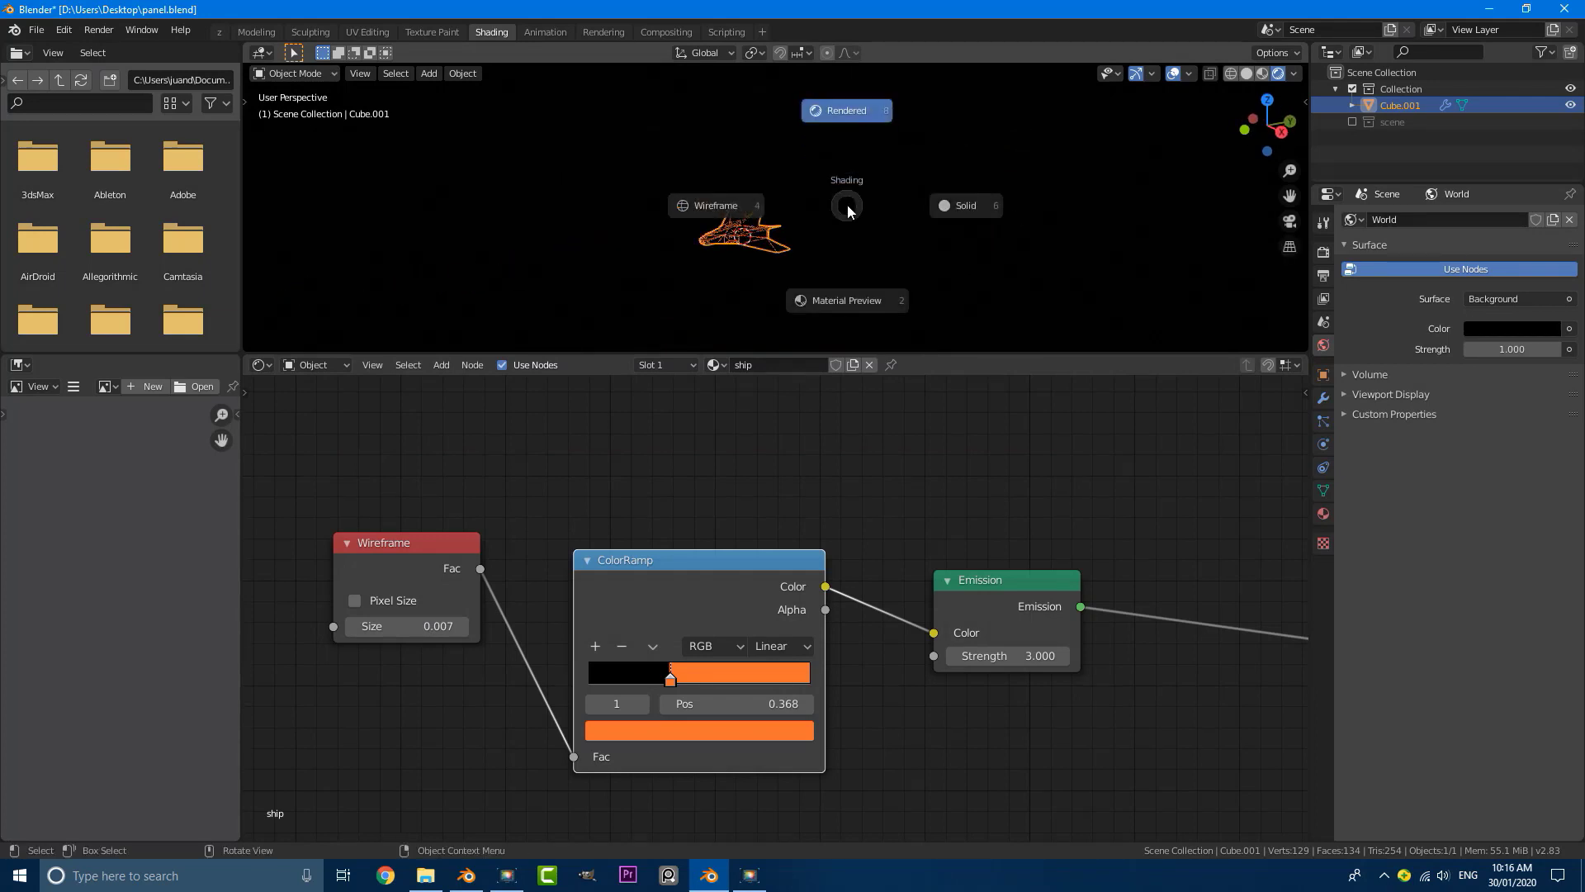
pyautogui.click(969, 213)
pyautogui.scroll(3, 826, 232)
pyautogui.moveTo(826, 232); pyautogui.dragTo(800, 213, button='middle')
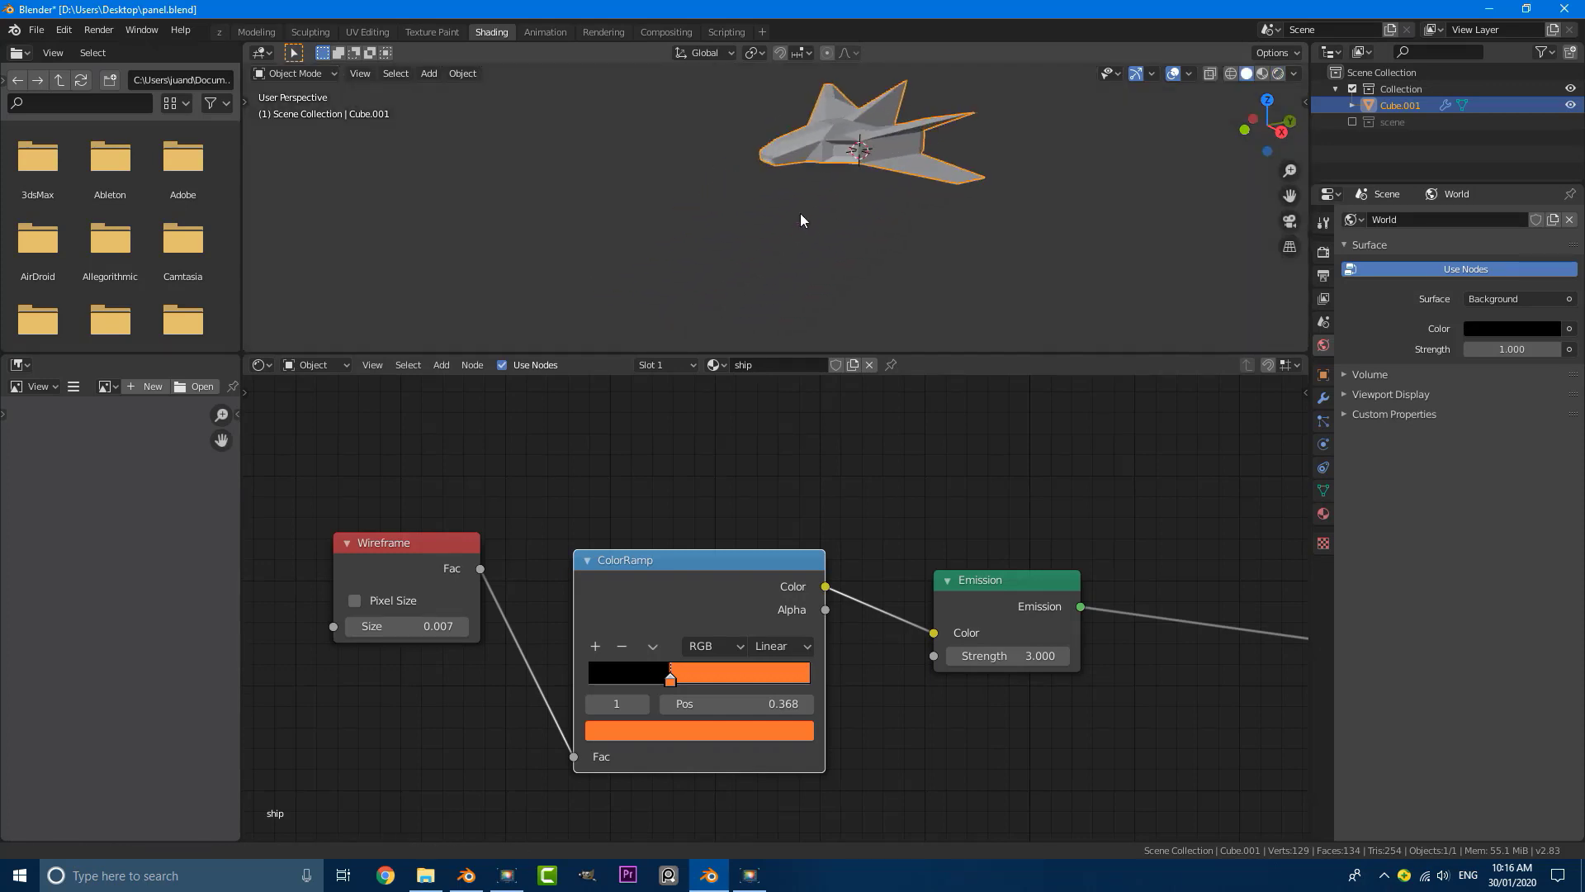
pyautogui.moveTo(761, 354); pyautogui.dragTo(750, 457)
# Step: Add a second material slot to the ship with a new material named window
pyautogui.click(1325, 514)
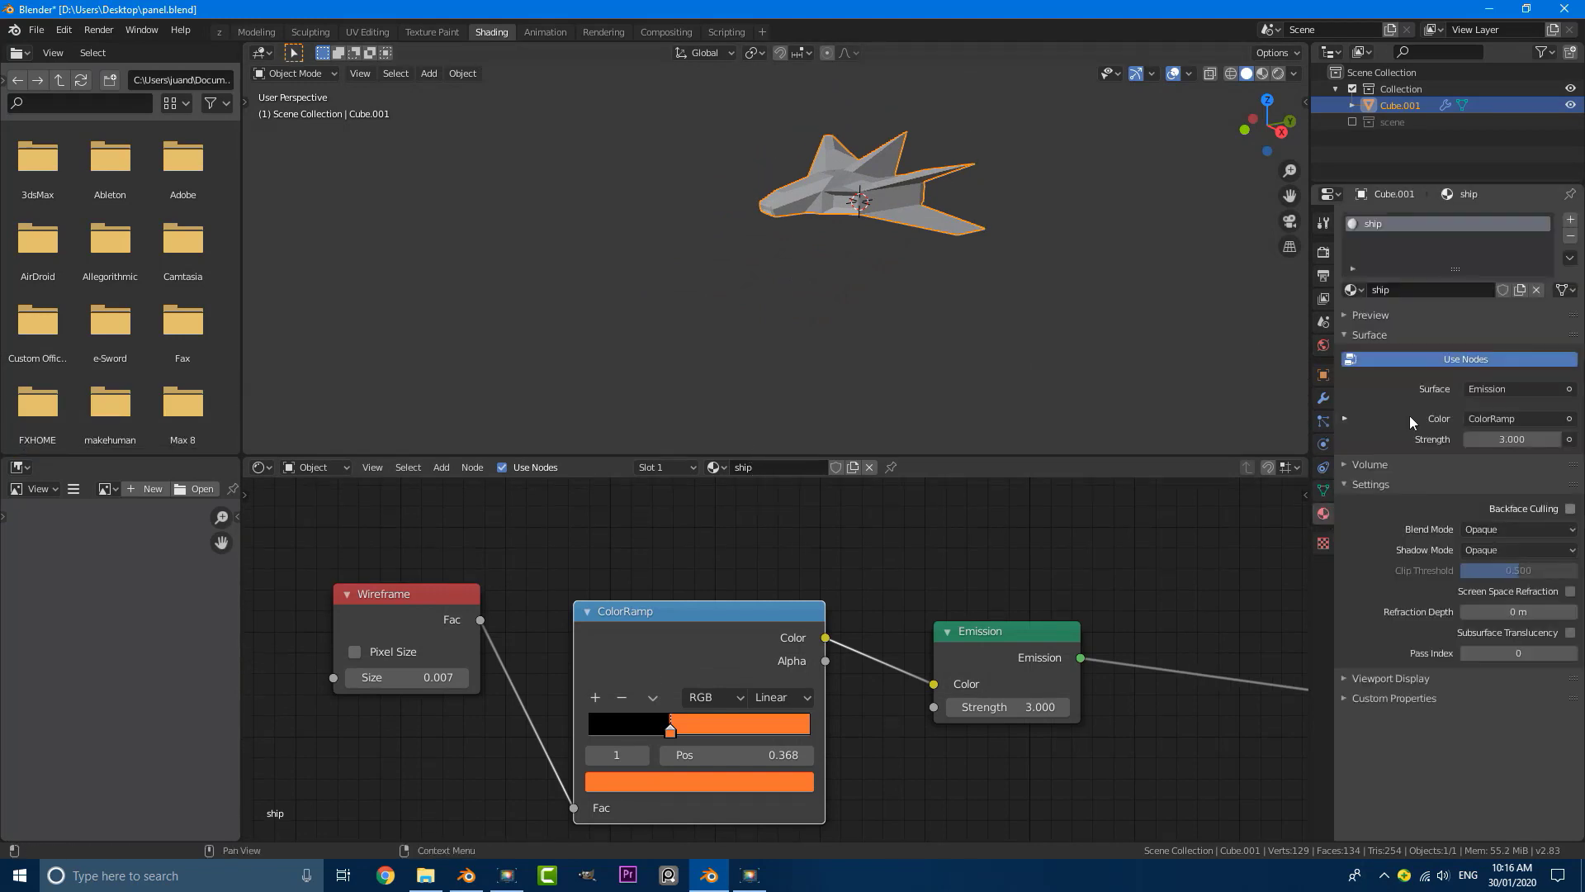
pyautogui.click(1569, 223)
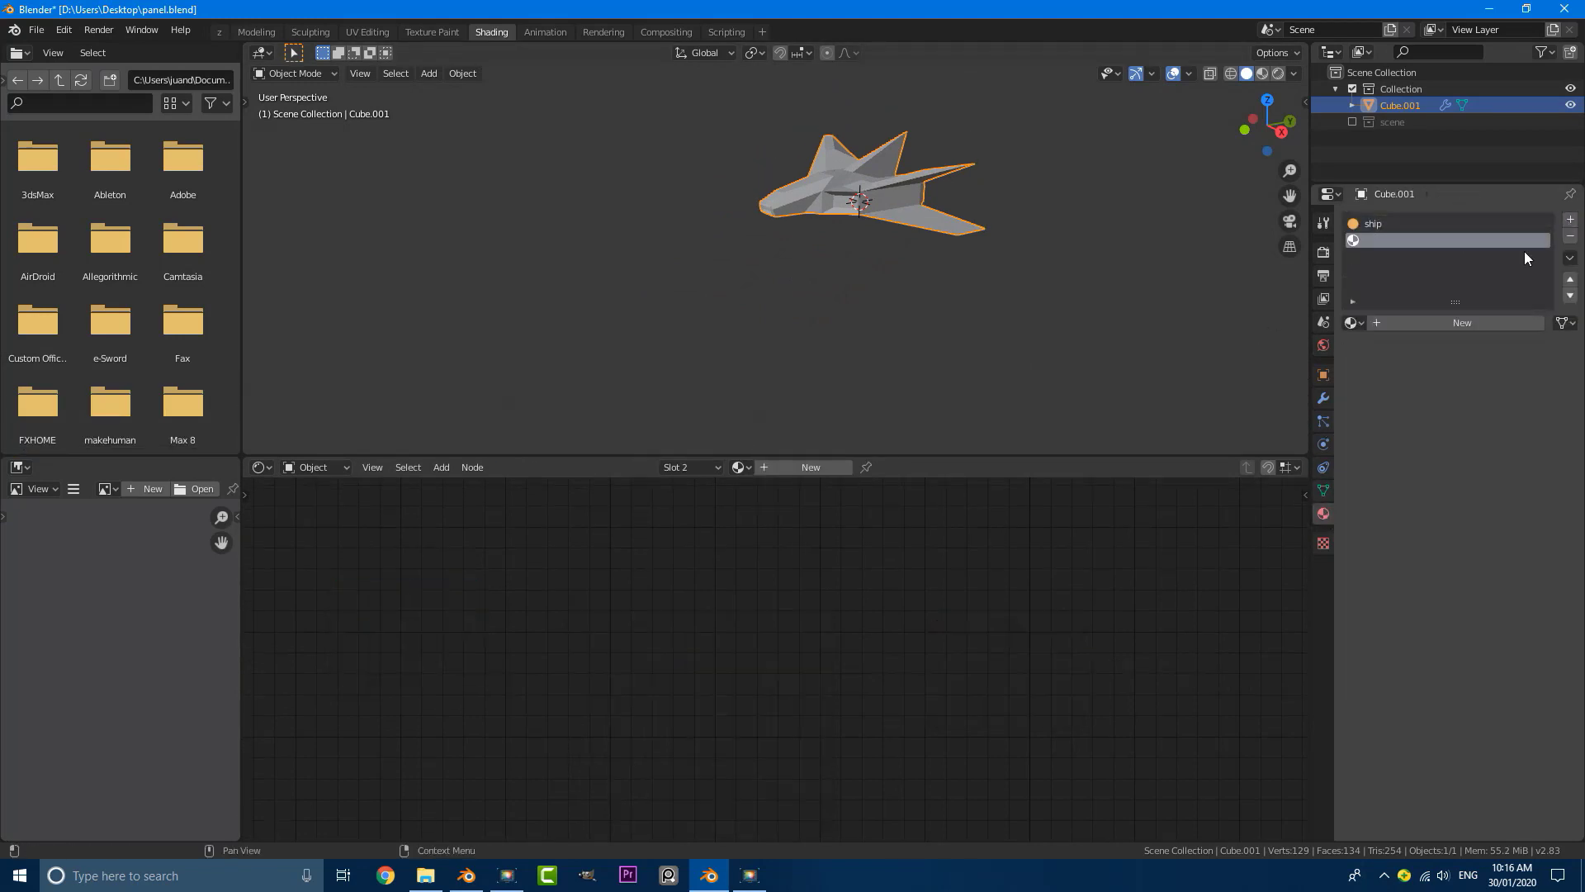
pyautogui.click(1449, 322)
pyautogui.click(1425, 322)
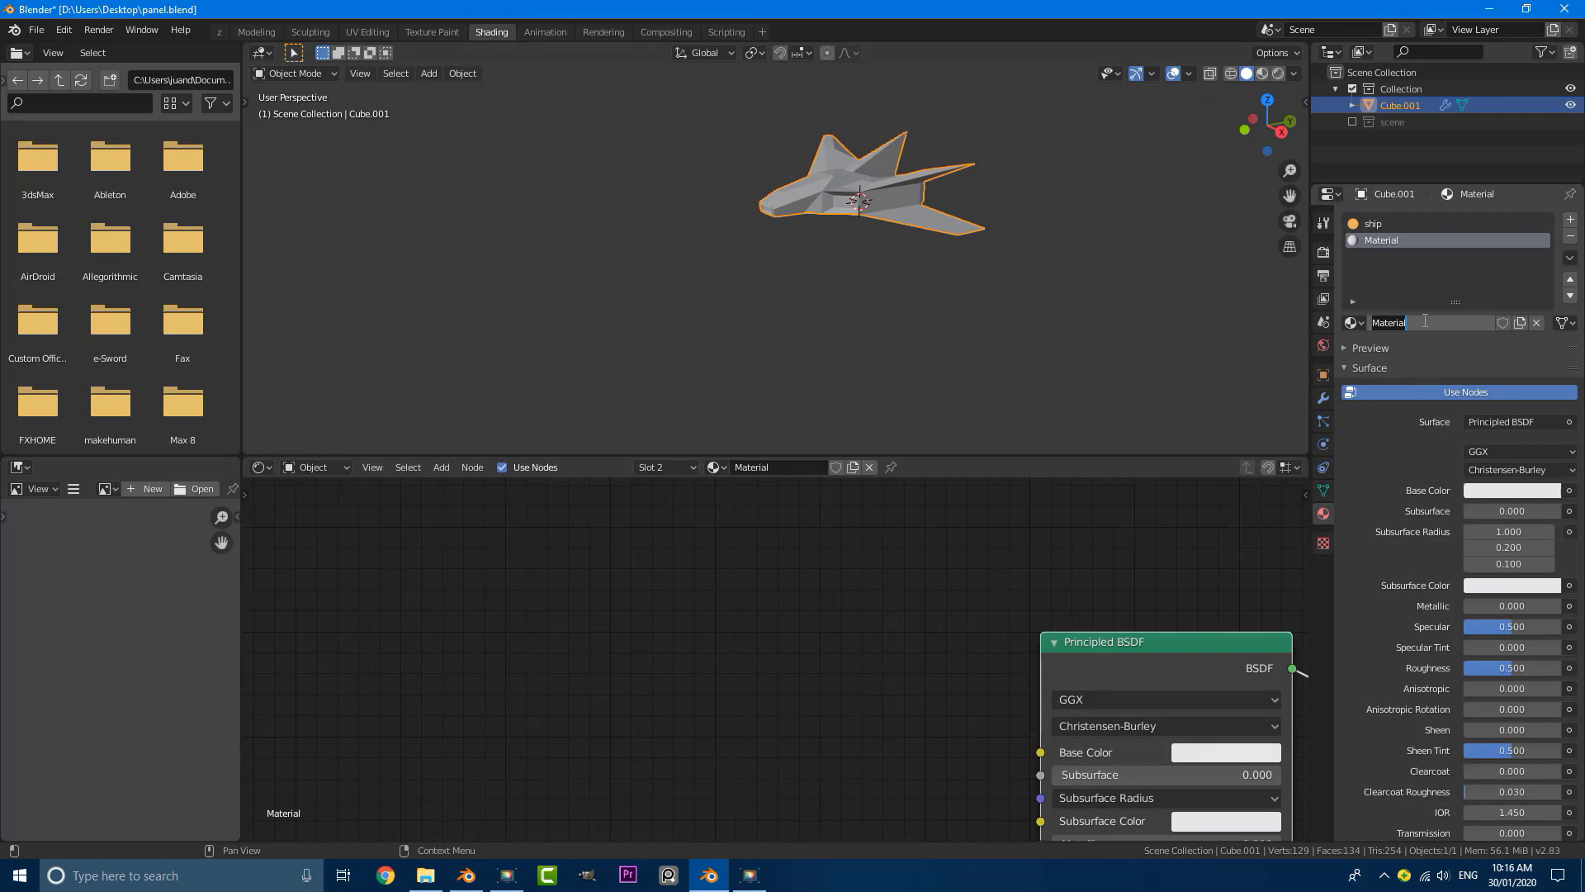
pyautogui.write('wi')
pyautogui.press('Return')
# Step: Switch to an orthographic view of the ship's side and select the cockpit window faces in Edit Mode
pyautogui.moveTo(796, 230); pyautogui.dragTo(803, 241, button='middle')
pyautogui.press('KP_5')
pyautogui.scroll(5, 804, 239)
pyautogui.keyDown('shift'); pyautogui.moveTo(953, 322); pyautogui.dragTo(656, 204, button='middle'); pyautogui.keyUp('shift')
pyautogui.scroll(3, 578, 212)
pyautogui.keyDown('shift'); pyautogui.moveTo(492, 222); pyautogui.dragTo(662, 223, button='middle'); pyautogui.keyUp('shift')
pyautogui.moveTo(662, 223); pyautogui.dragTo(763, 312, button='middle')
pyautogui.scroll(3, 665, 237)
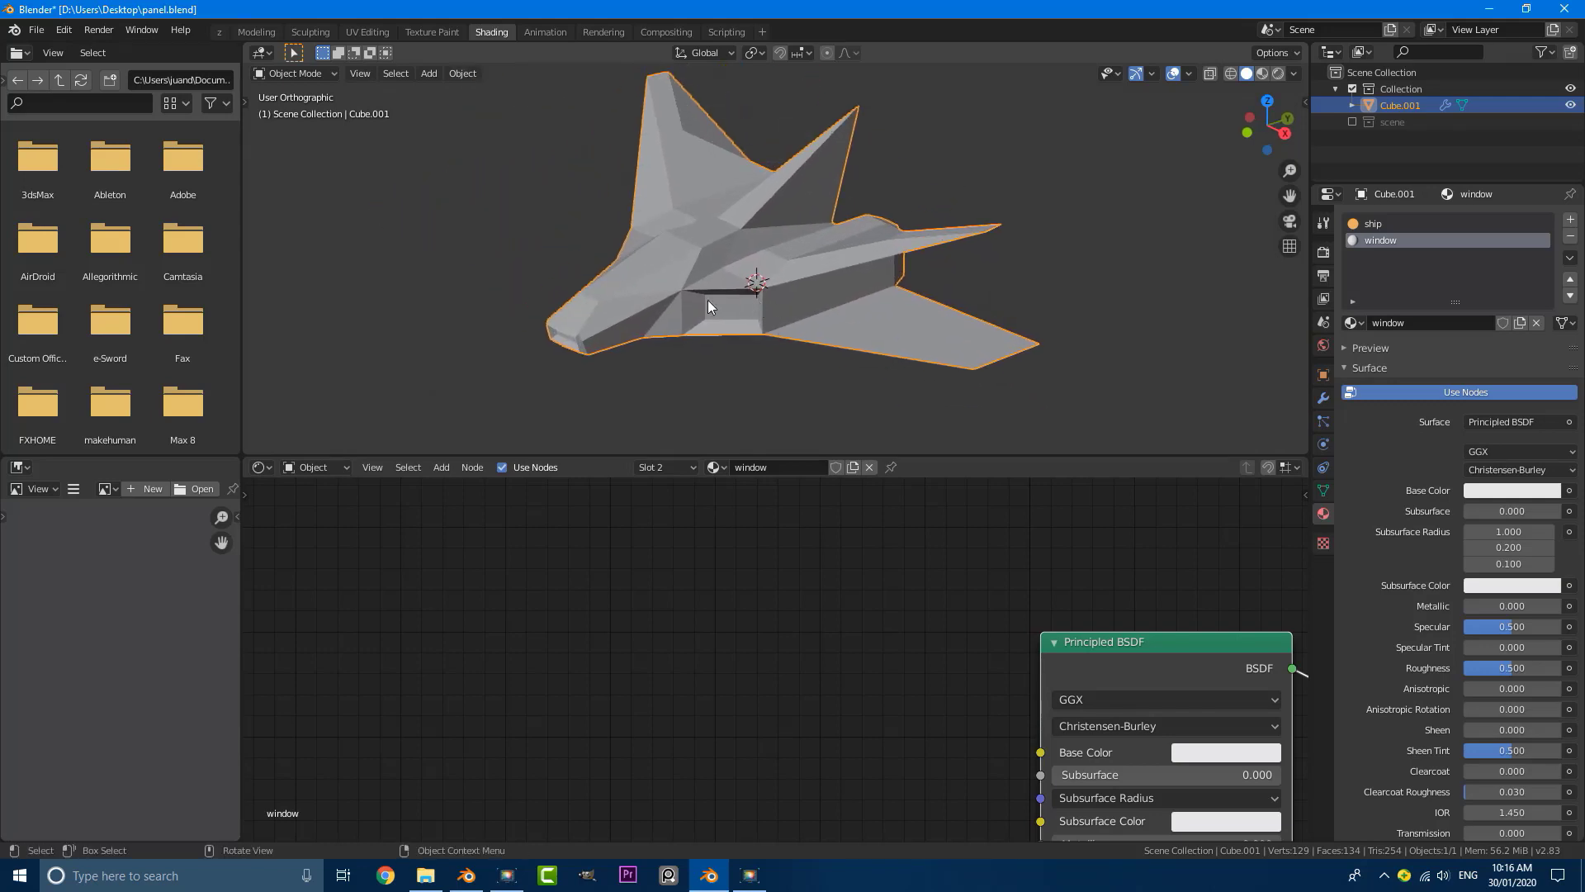
pyautogui.press('Tab')
pyautogui.scroll(2, 657, 269)
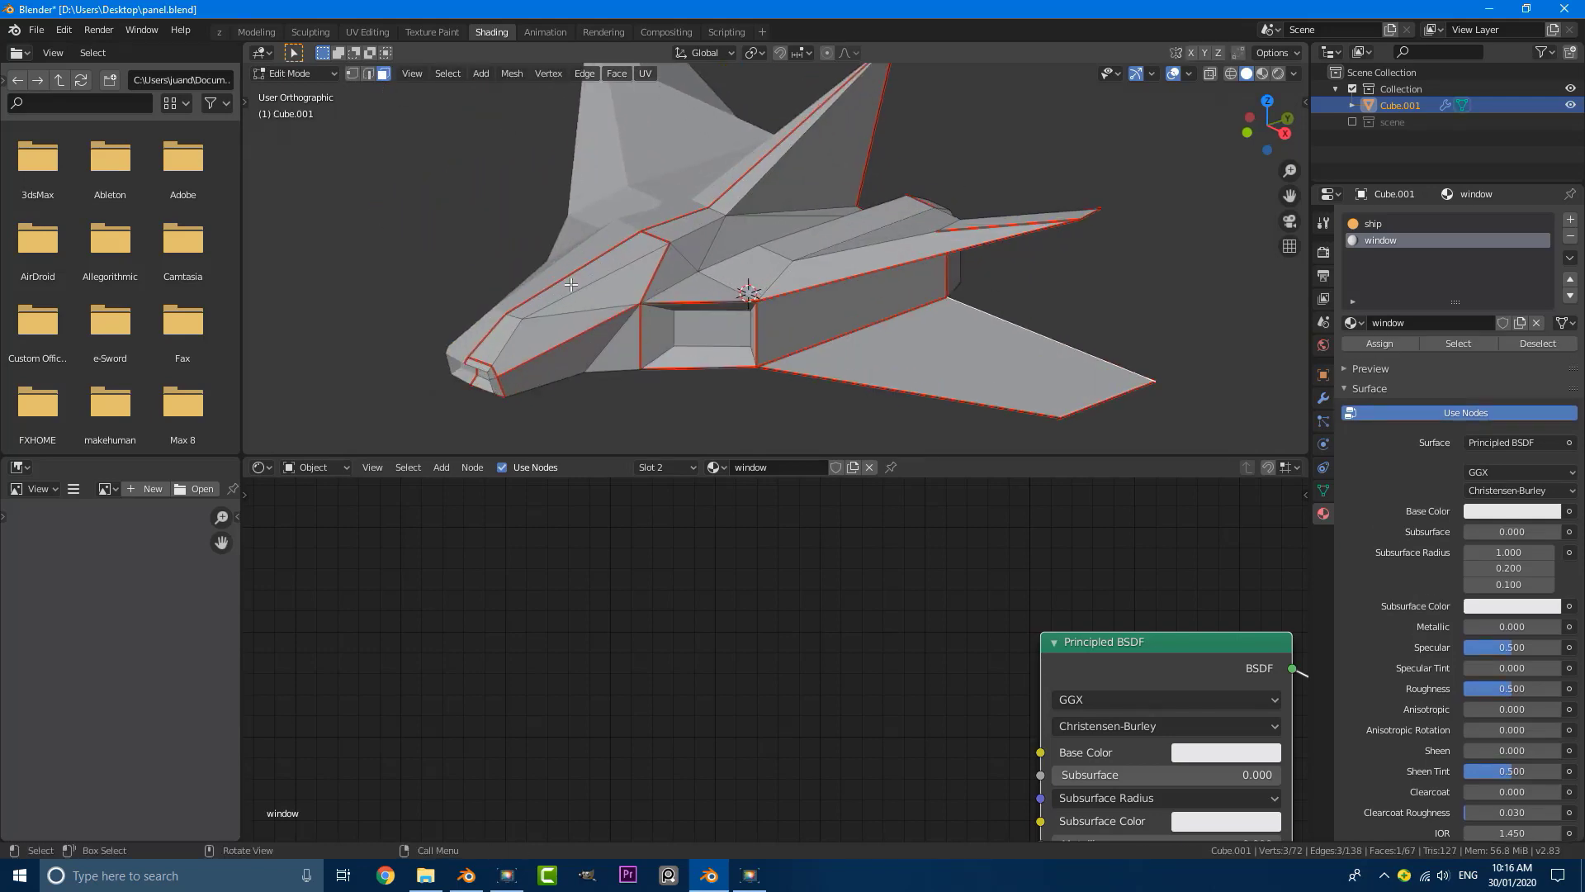
pyautogui.keyDown('shift'); pyautogui.click(637, 271); pyautogui.keyUp('shift')
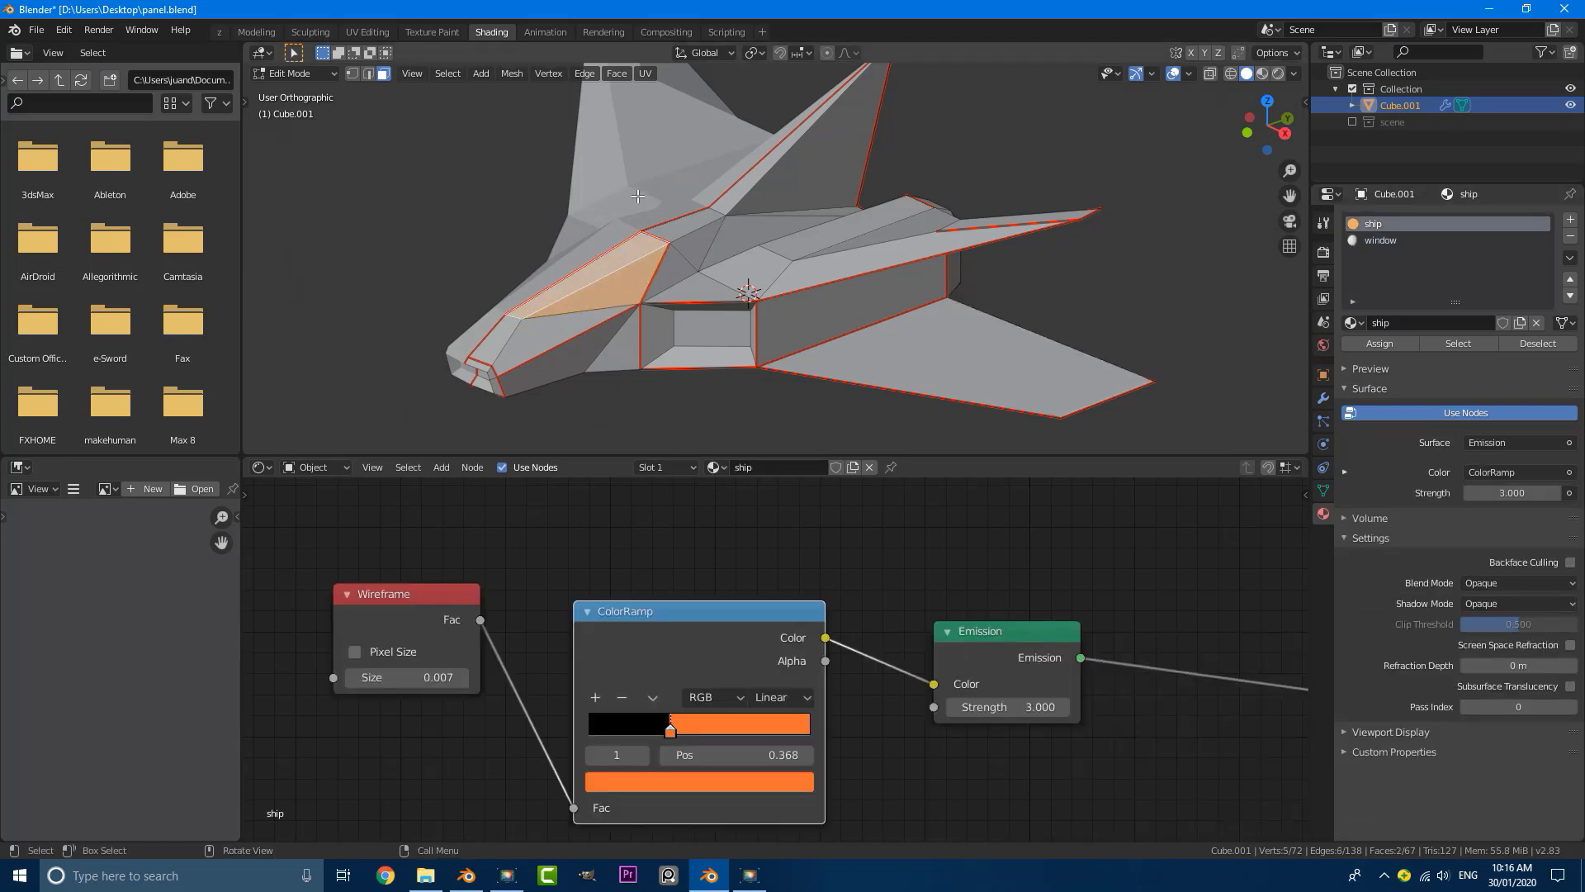
# Step: Assign the window material to the selected cockpit faces and make it light blue with Metallic 1.000 and Roughness 0.000
pyautogui.click(1394, 241)
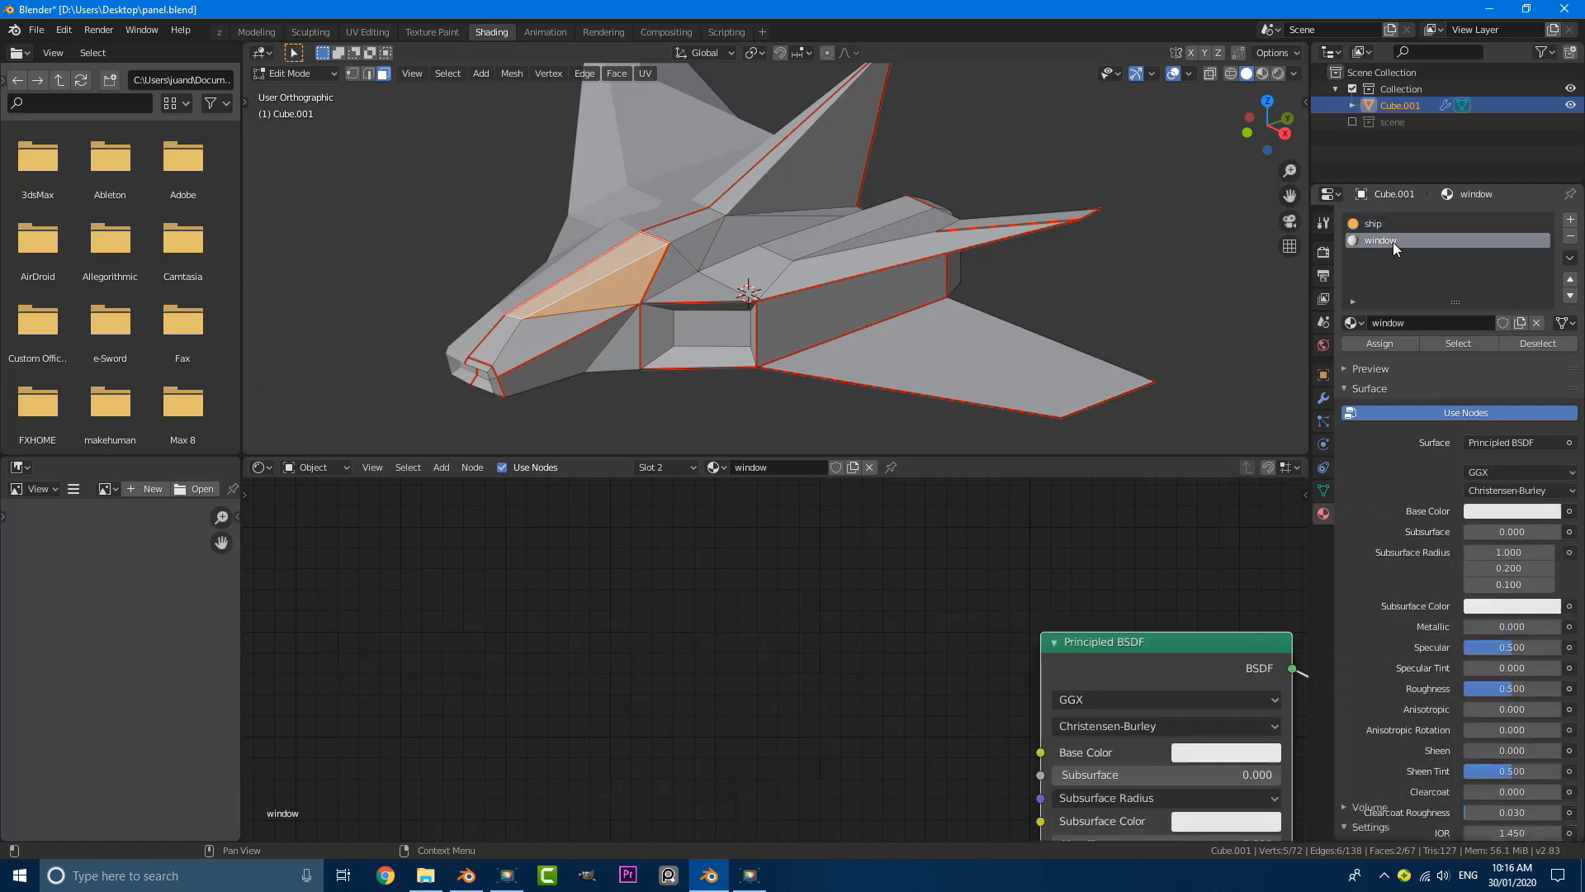
pyautogui.scroll(-5, 939, 651)
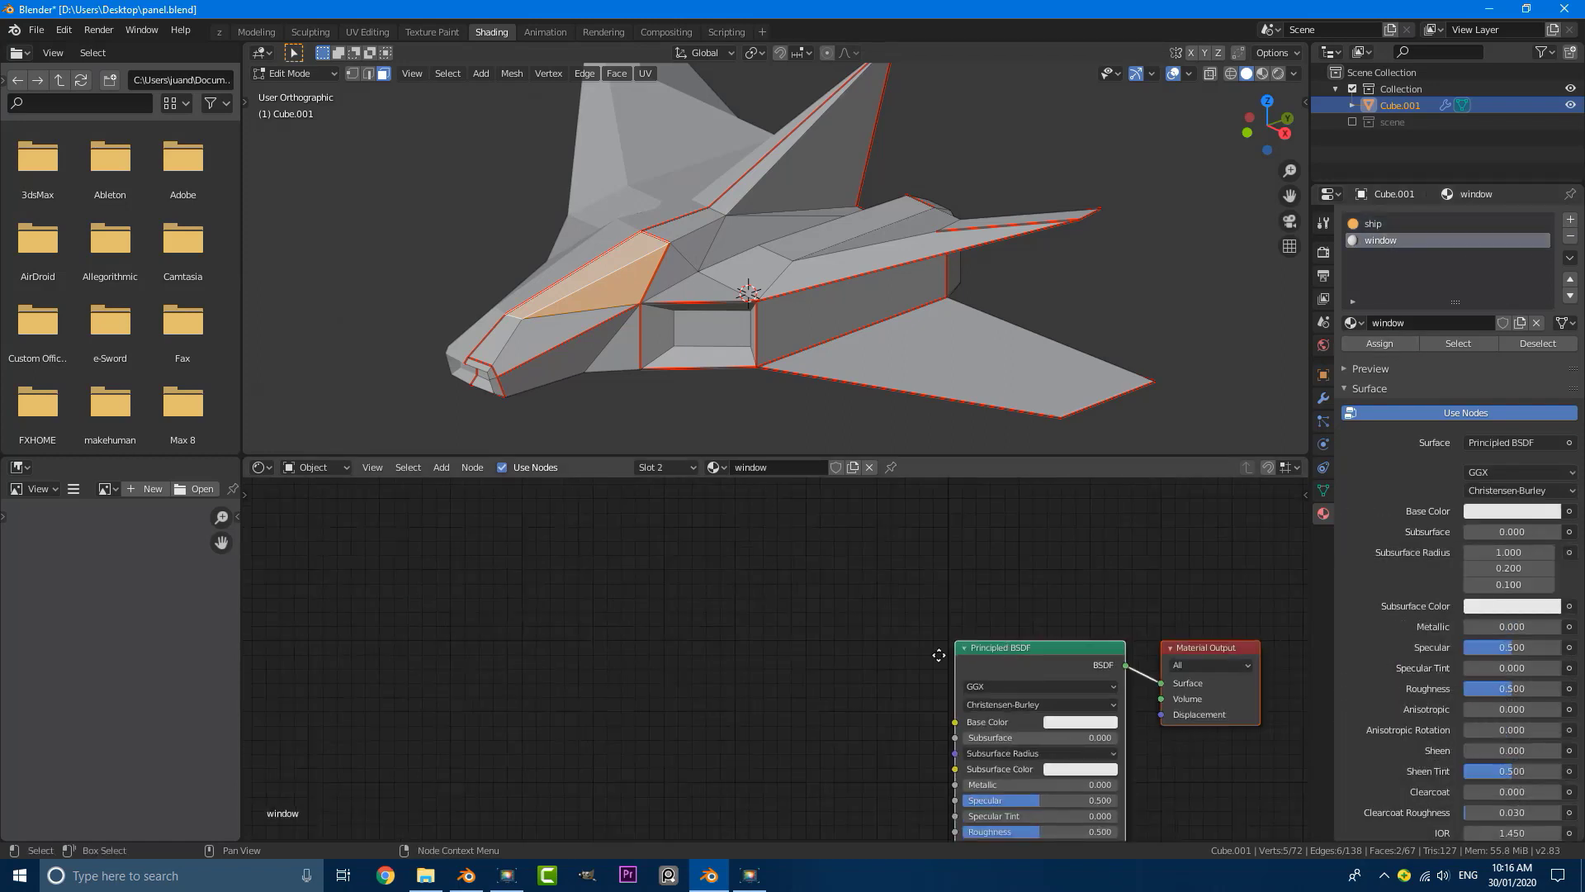
pyautogui.moveTo(938, 650); pyautogui.dragTo(685, 535, button='middle')
pyautogui.scroll(4, 692, 538)
pyautogui.click(816, 591)
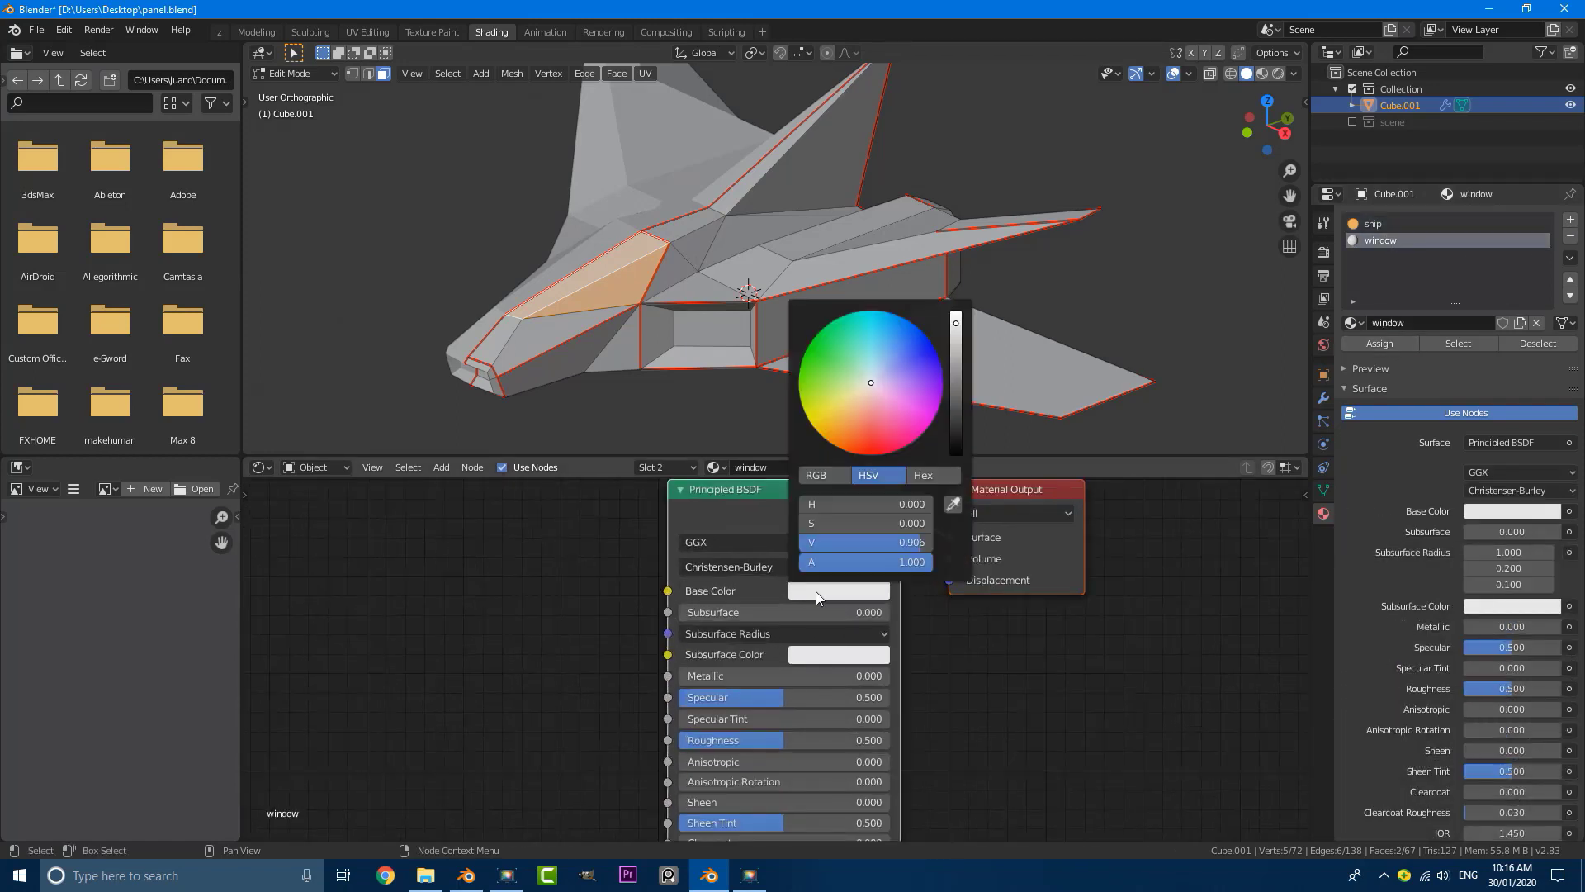
pyautogui.click(888, 359)
pyautogui.moveTo(725, 677); pyautogui.dragTo(937, 678)
pyautogui.moveTo(835, 738); pyautogui.dragTo(726, 739)
# Step: Leave Edit Mode, inspect the window material on the ship in rendered shading, and return to solid shading
pyautogui.scroll(-1, 584, 279)
pyautogui.scroll(2, 599, 268)
pyautogui.press('z')
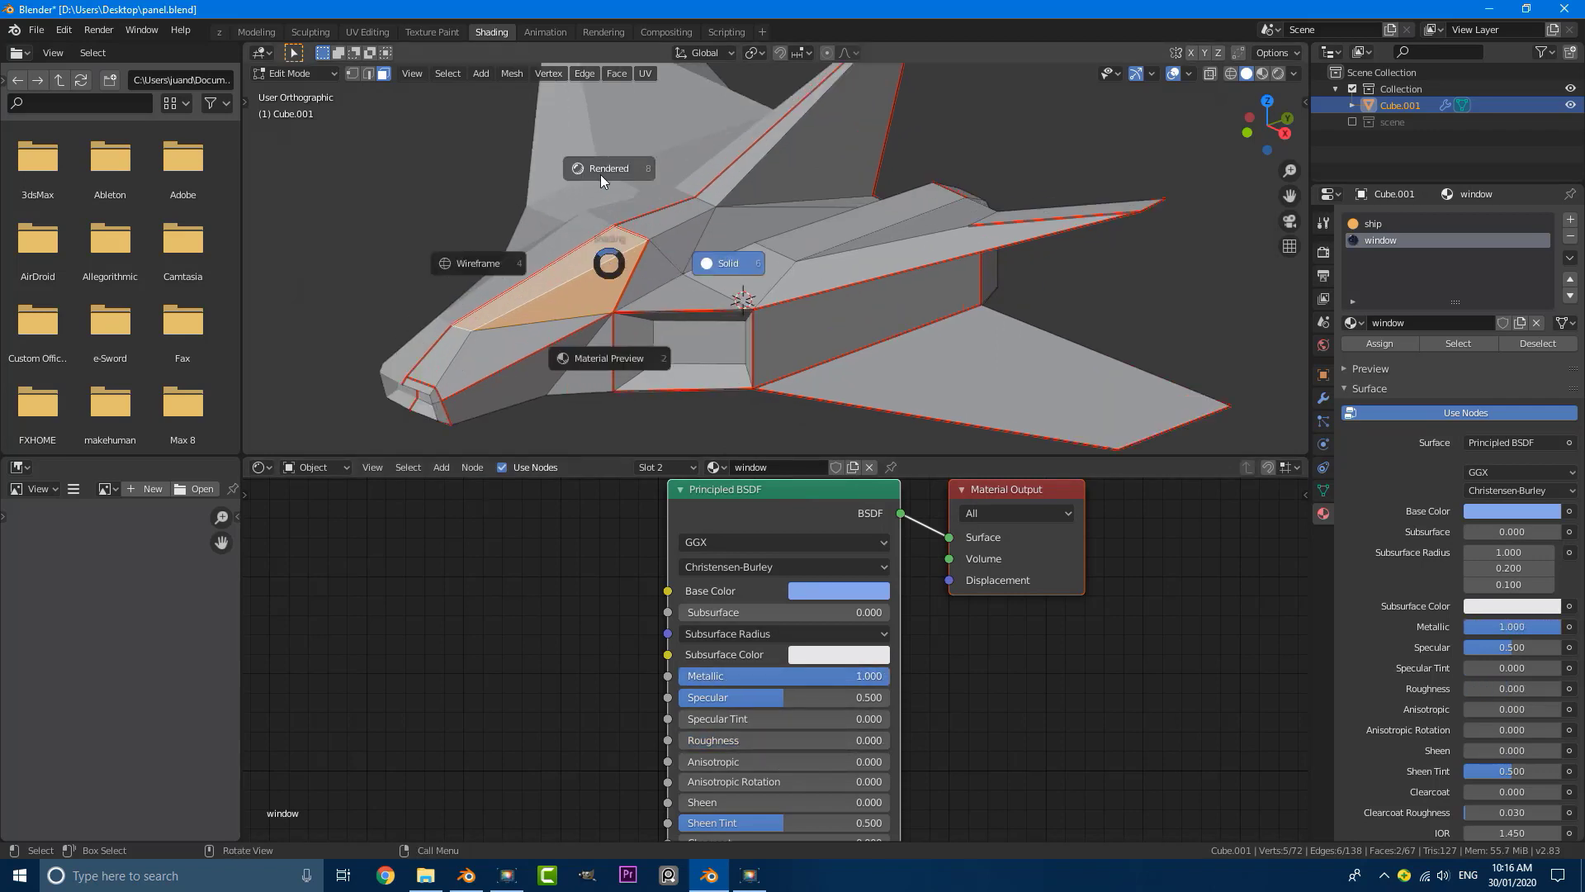
pyautogui.click(606, 171)
pyautogui.press('Tab')
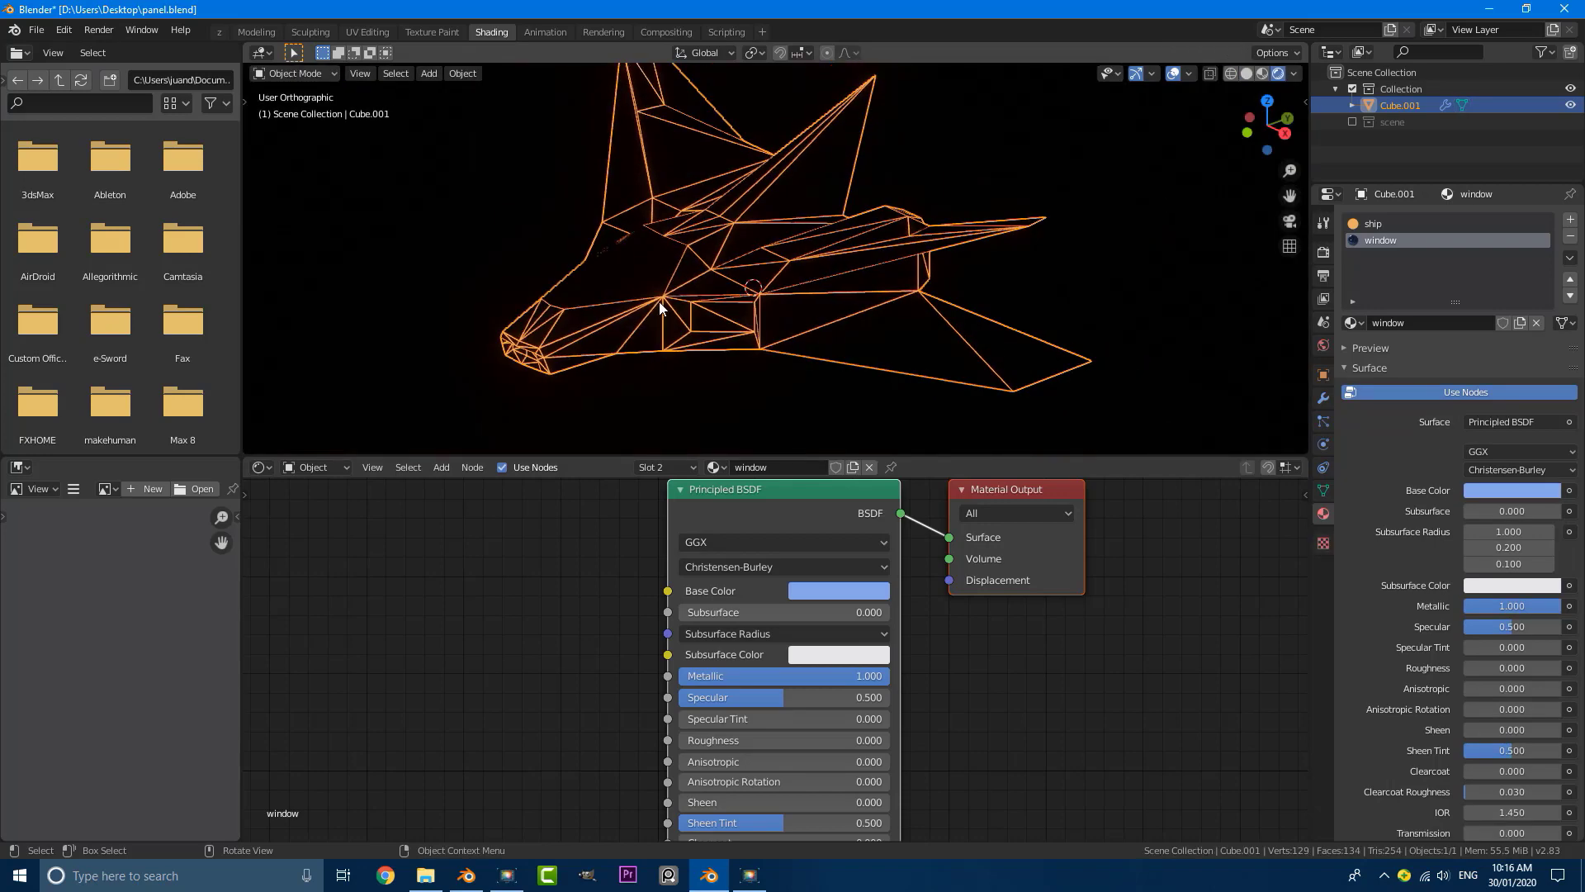
pyautogui.scroll(-2, 661, 312)
pyautogui.scroll(-1, 697, 309)
pyautogui.scroll(-3, 701, 274)
pyautogui.moveTo(704, 275); pyautogui.dragTo(740, 291, button='middle')
pyautogui.scroll(-1, 742, 292)
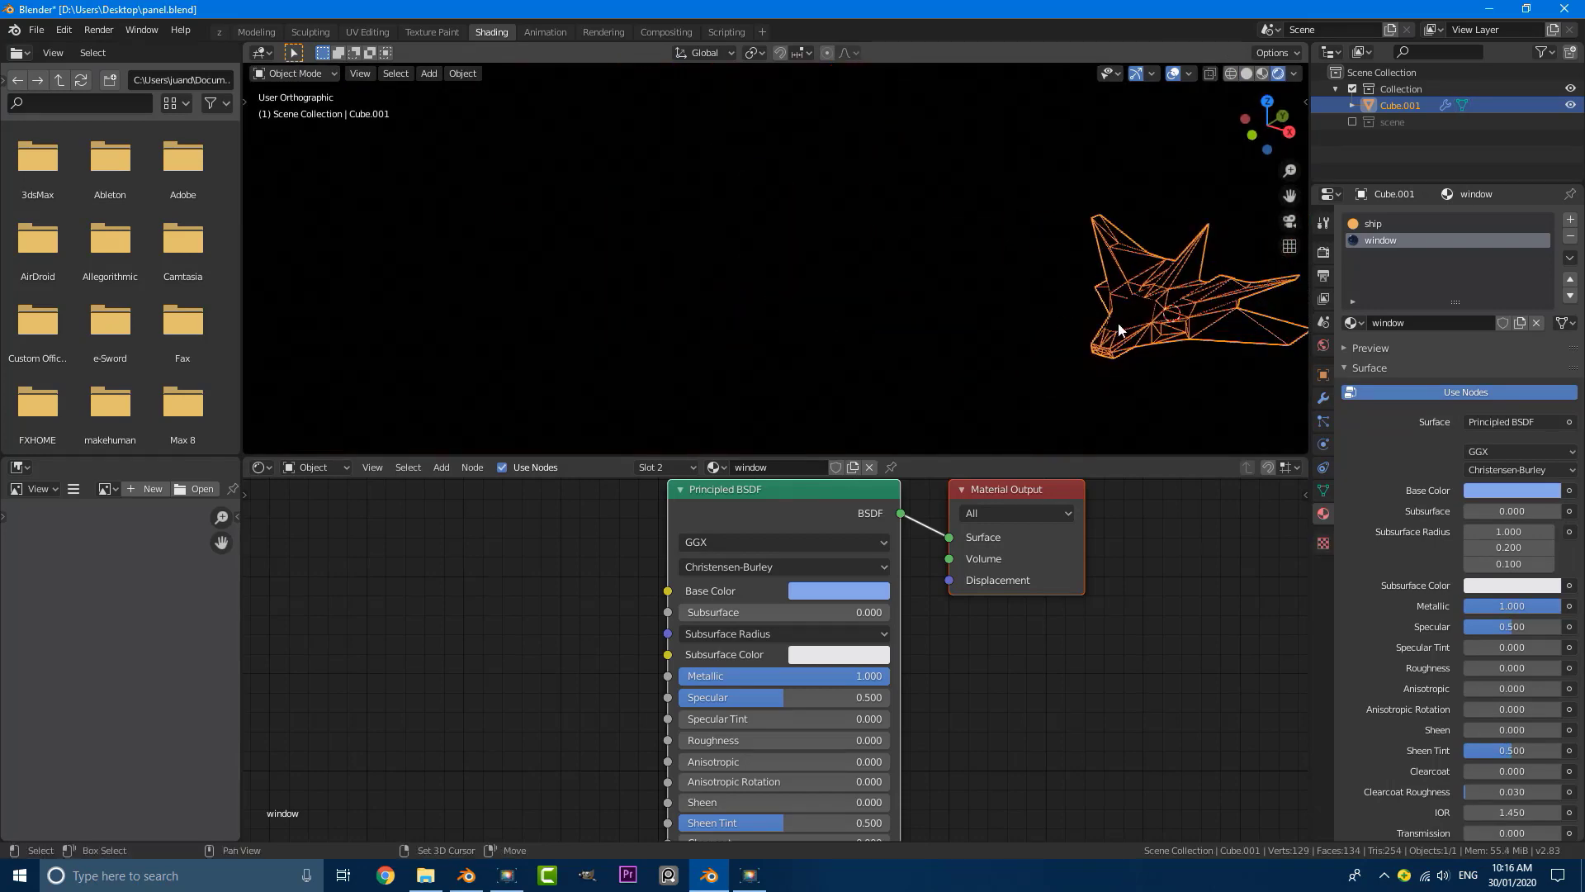
pyautogui.keyDown('shift'); pyautogui.moveTo(1115, 324); pyautogui.dragTo(770, 295, button='middle'); pyautogui.keyUp('shift')
pyautogui.scroll(2, 770, 295)
pyautogui.press('z')
pyautogui.click(964, 335)
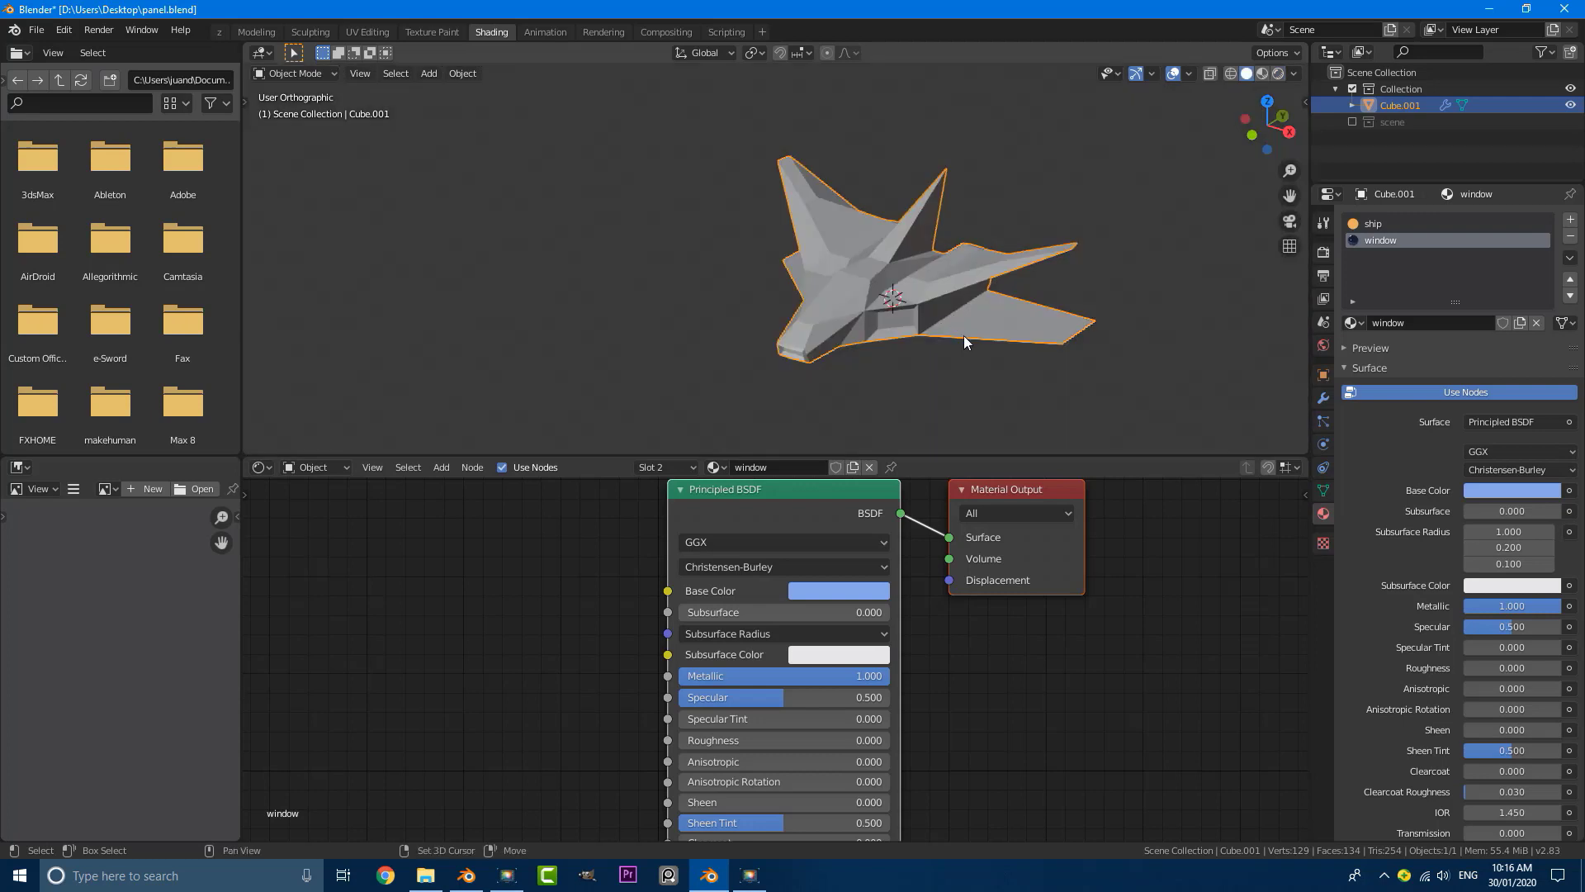
# Step: Add a third material slot to the ship with a new material named glow 2
pyautogui.scroll(4, 892, 322)
pyautogui.click(1571, 219)
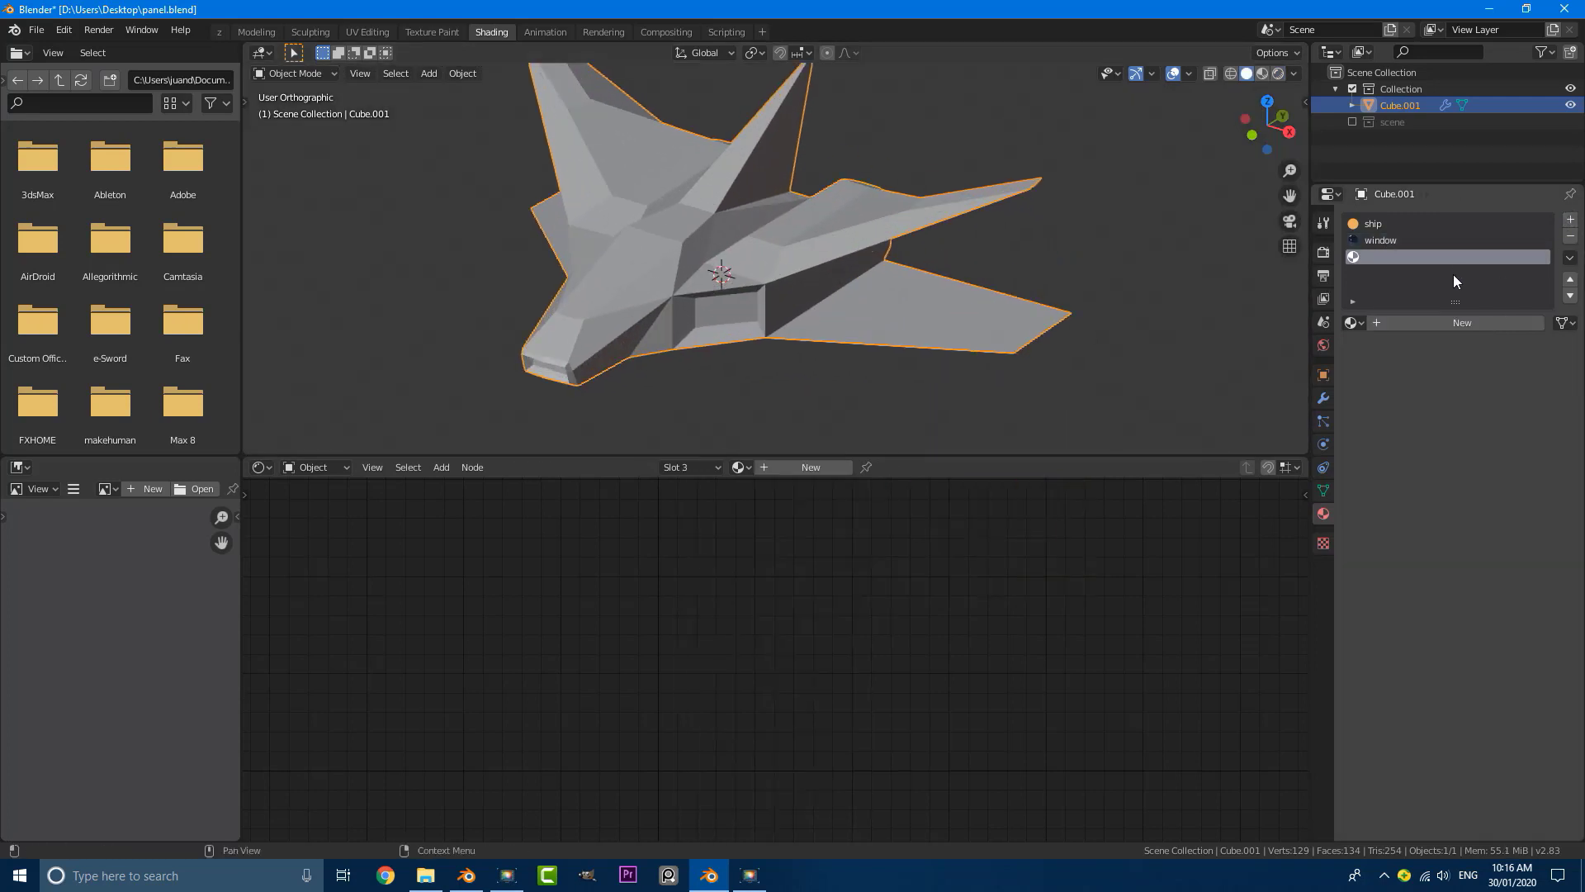
pyautogui.doubleClick(1454, 320)
pyautogui.write('g')
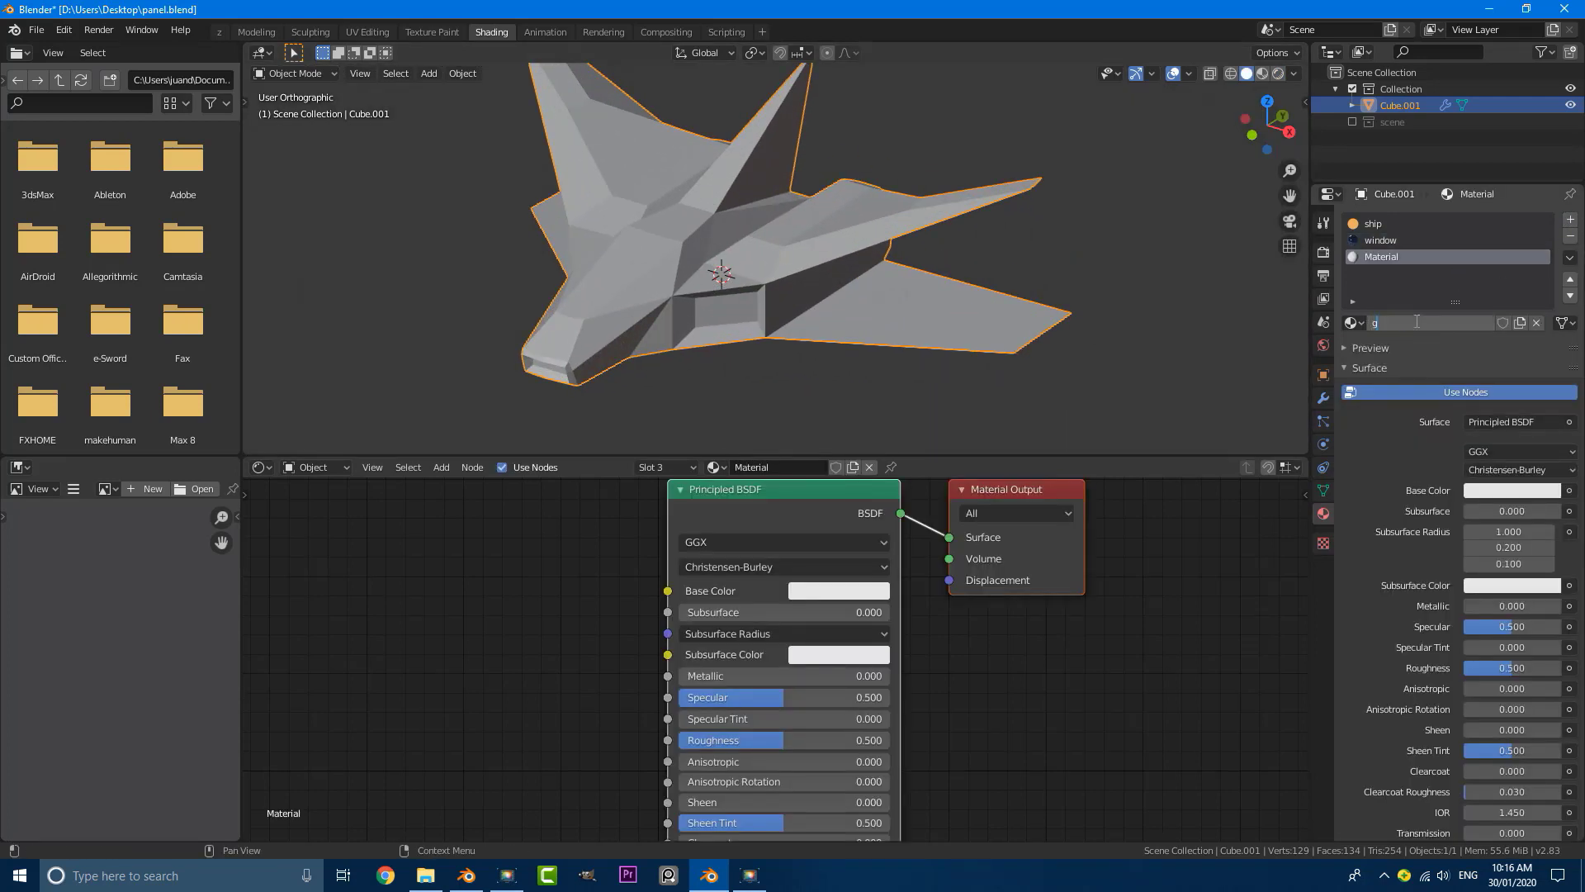
pyautogui.write('low 2')
pyautogui.press('Return')
# Step: Make glow 2 an Emission surface with an orange color and a Strength of 7.100
pyautogui.click(1475, 423)
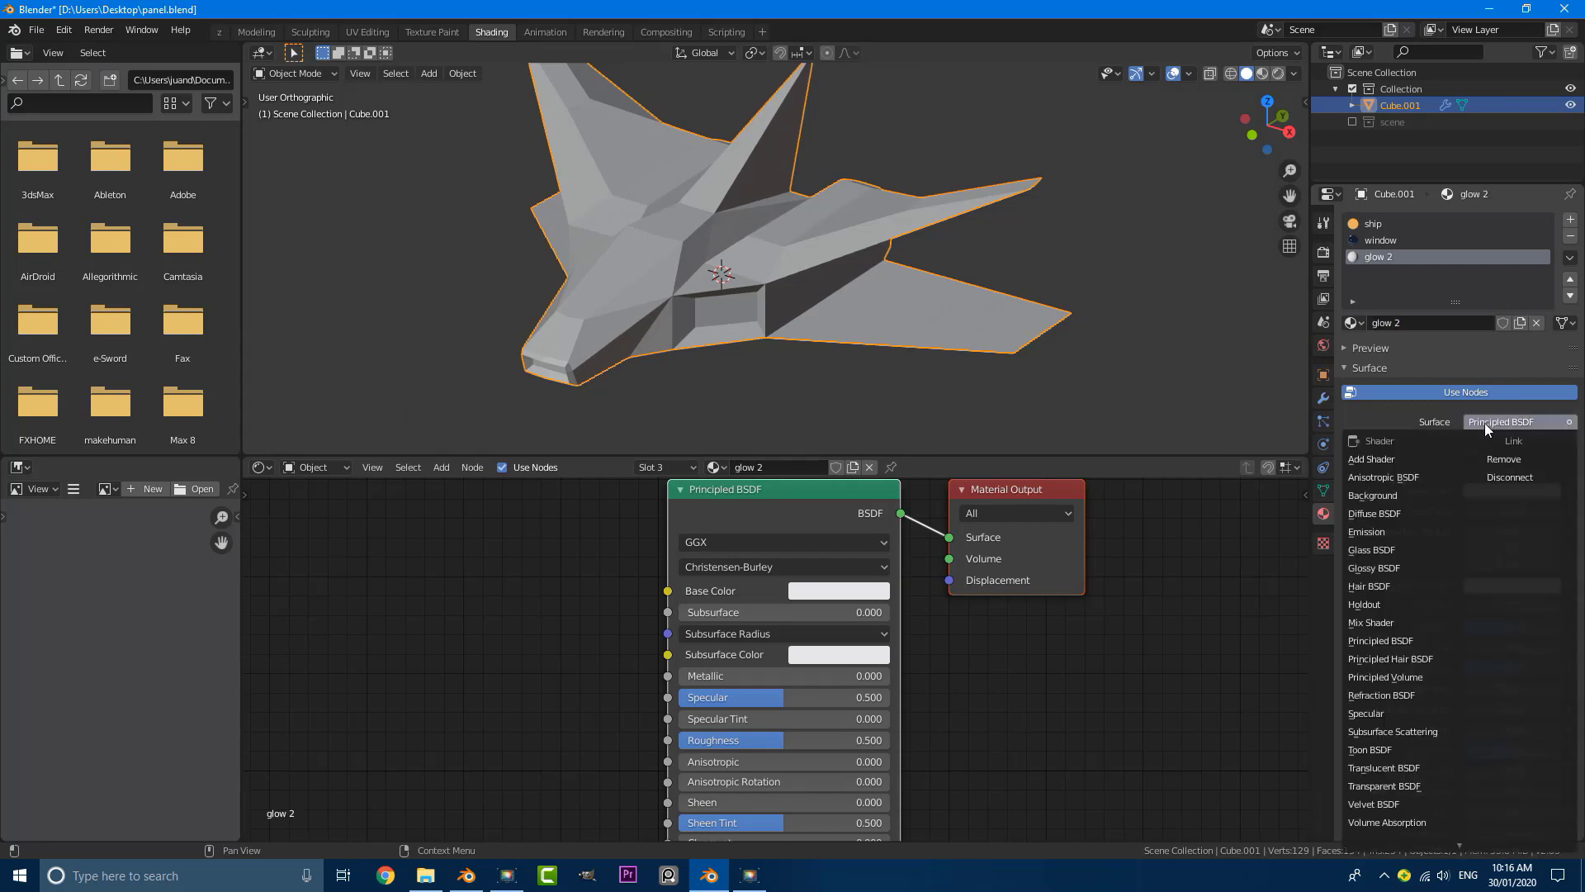
pyautogui.click(1374, 534)
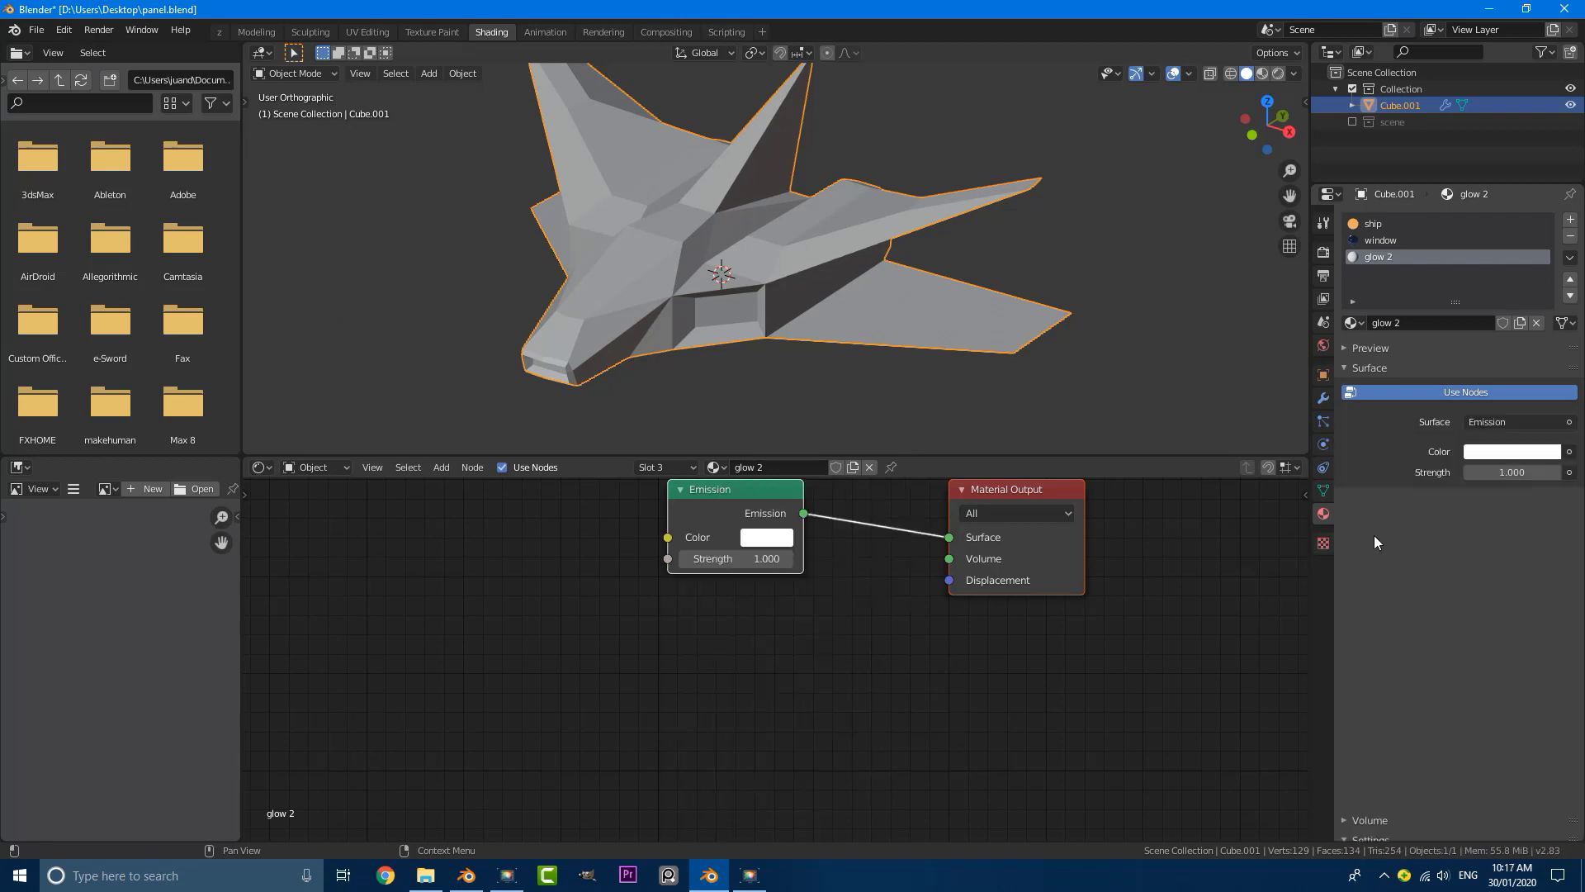
pyautogui.press('Home')
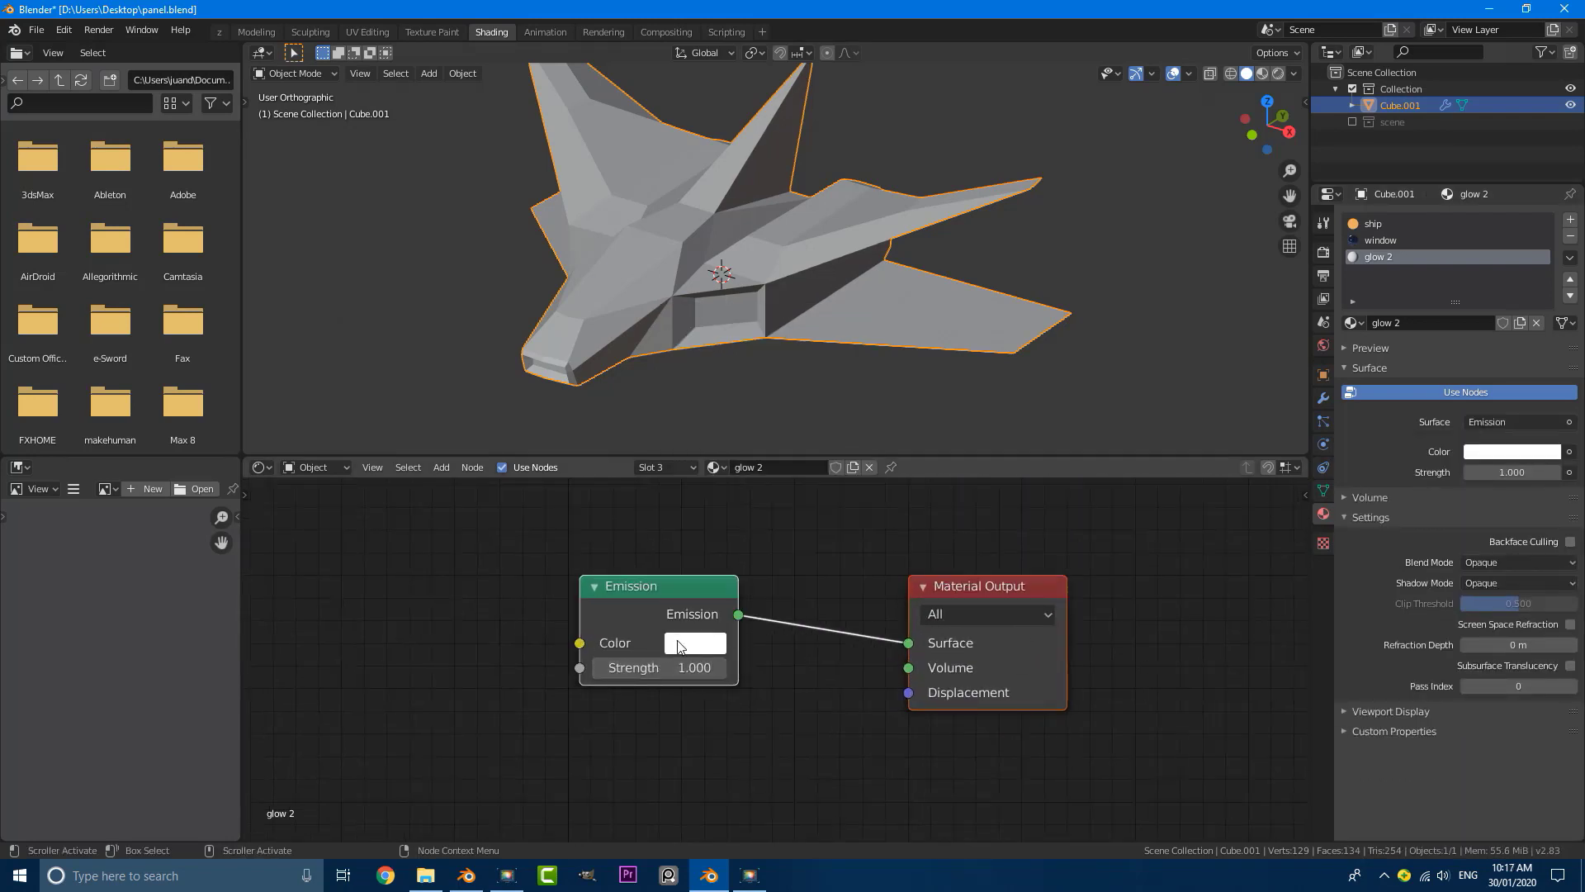
pyautogui.click(678, 646)
pyautogui.moveTo(741, 449); pyautogui.dragTo(736, 461)
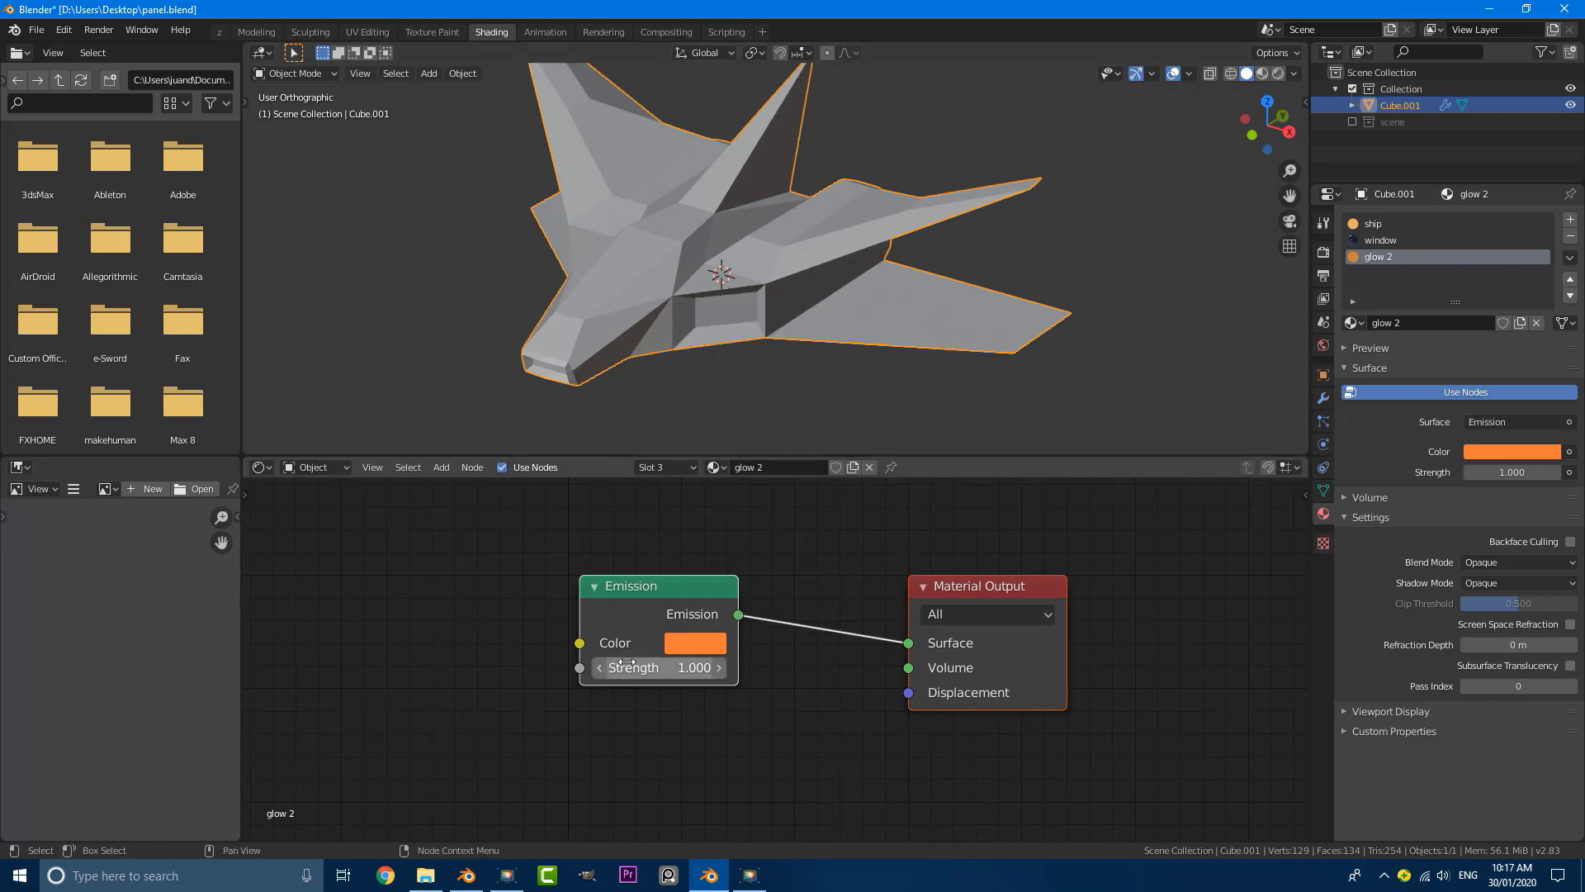
pyautogui.moveTo(628, 663); pyautogui.dragTo(694, 663)
# Step: In rendered shading, select the inner face of the ship's side intake in Edit Mode and assign glow 2 to it
pyautogui.scroll(-5, 683, 286)
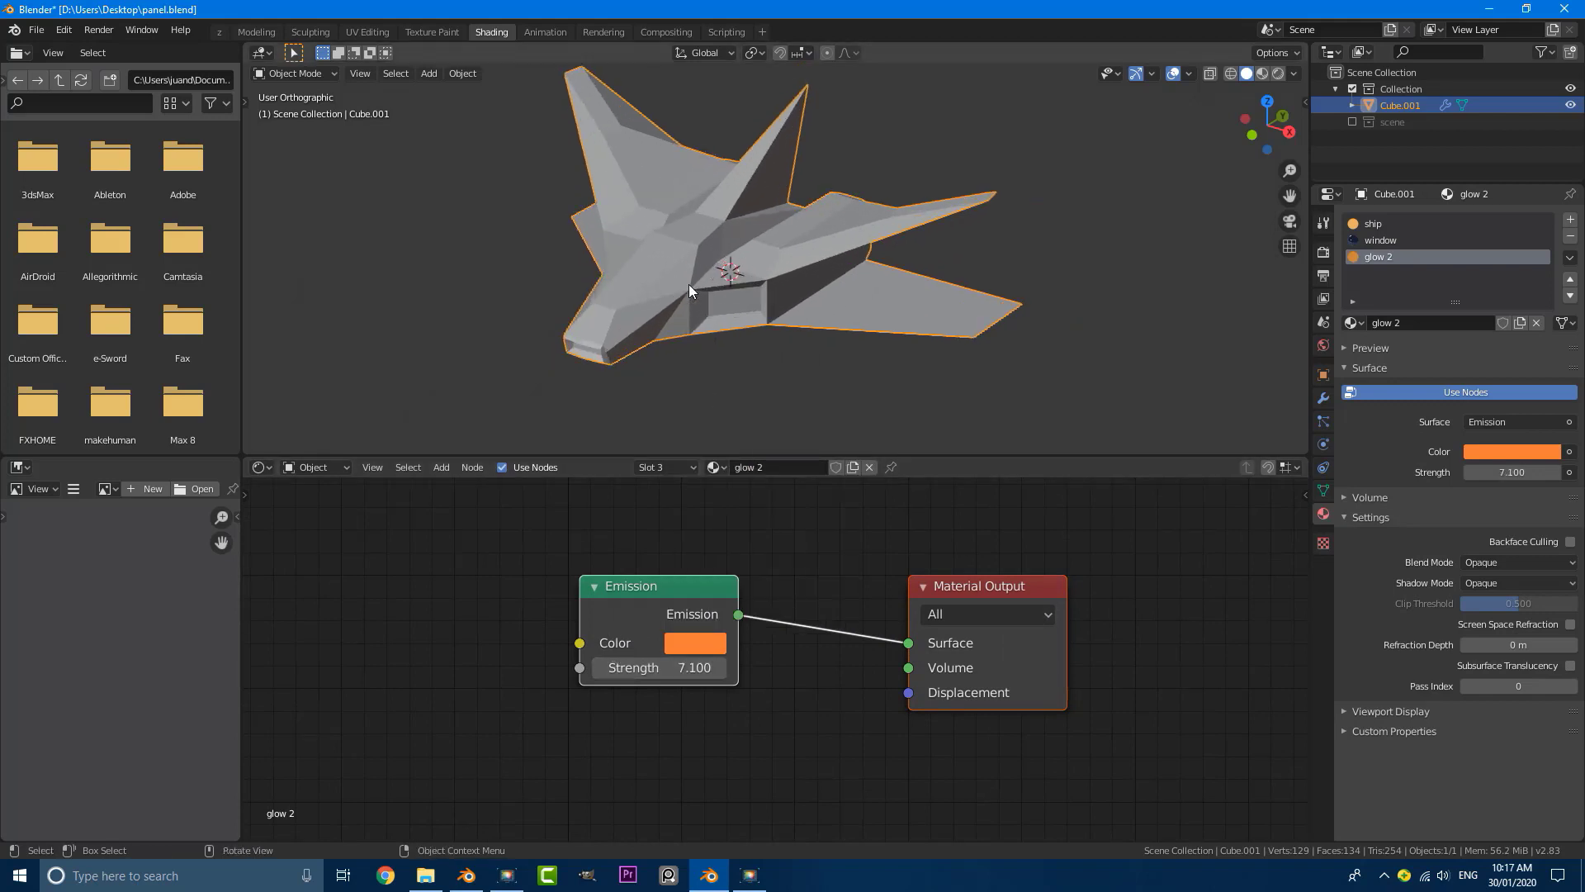
pyautogui.press('z')
pyautogui.click(682, 193)
pyautogui.scroll(6, 747, 264)
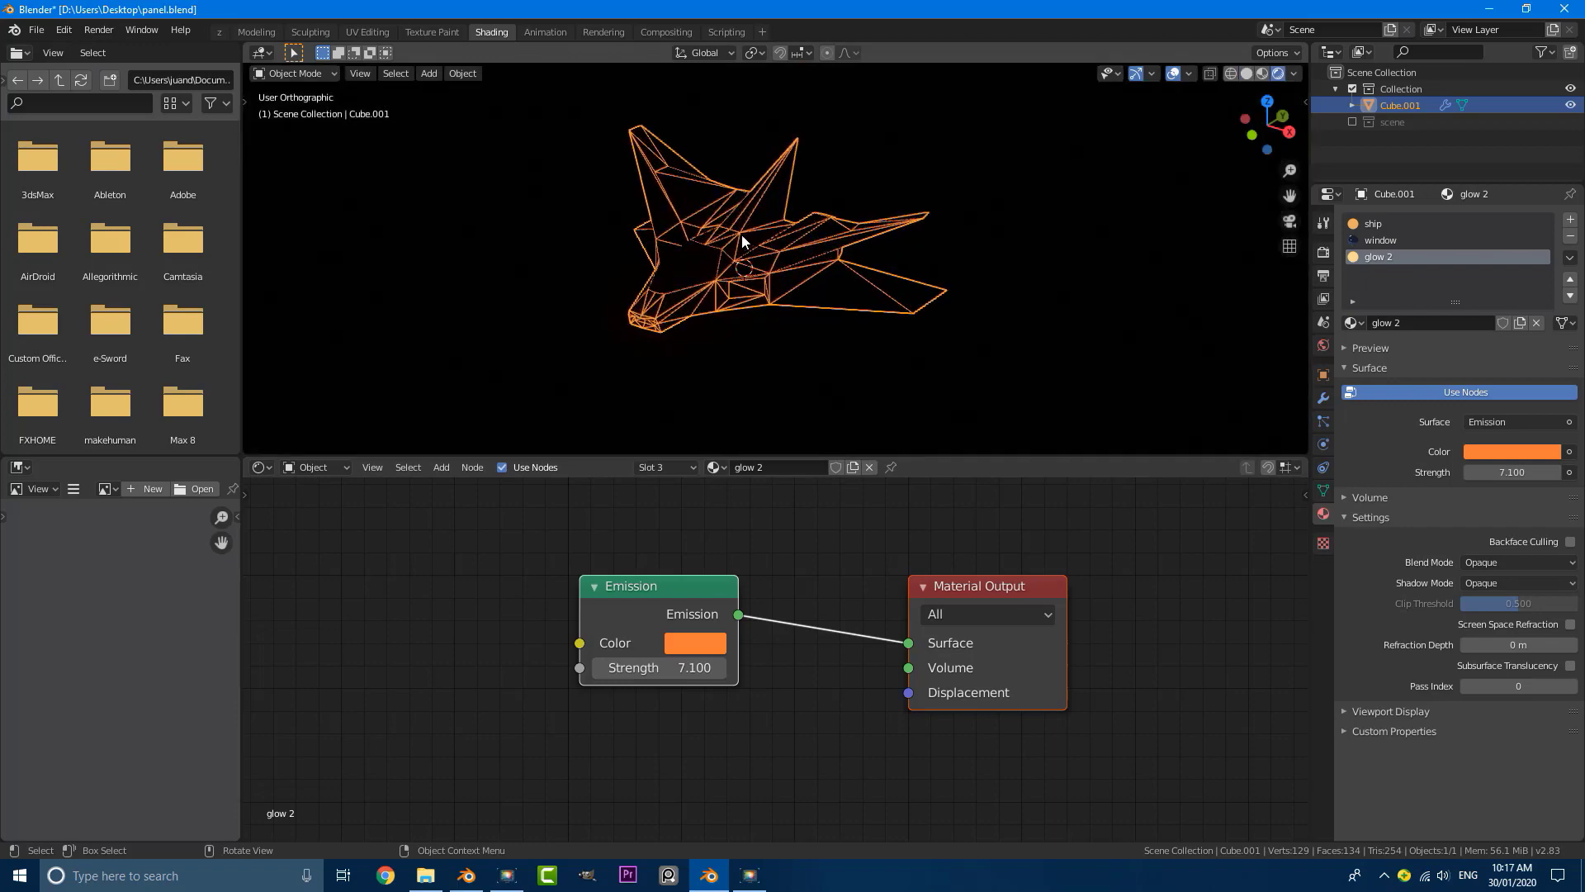
pyautogui.press('Tab')
pyautogui.click(726, 322)
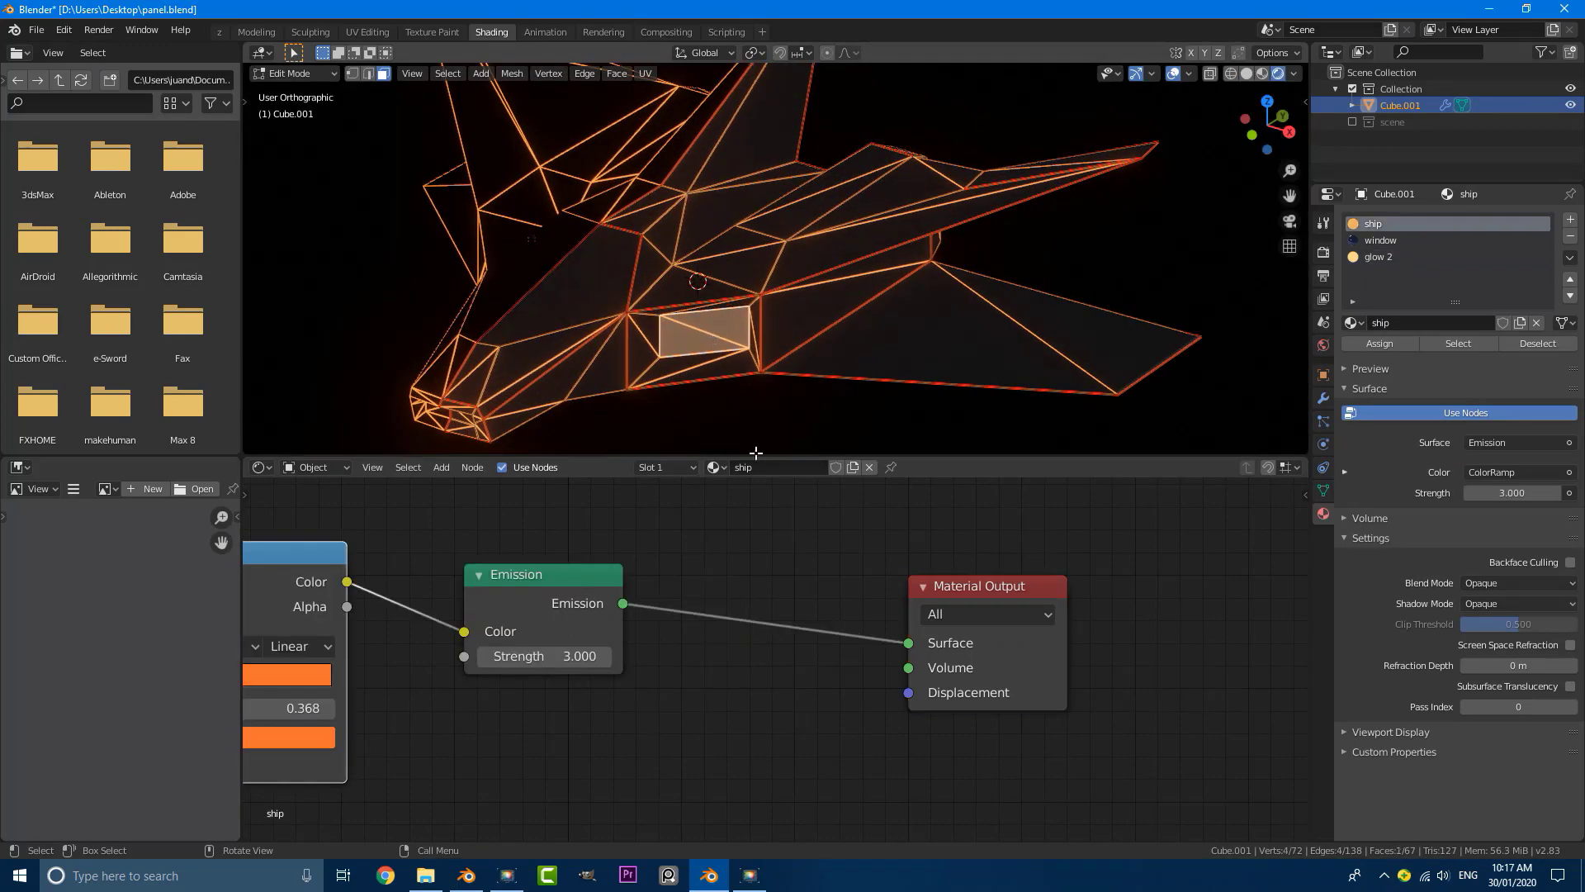
pyautogui.click(1378, 255)
pyautogui.click(1384, 345)
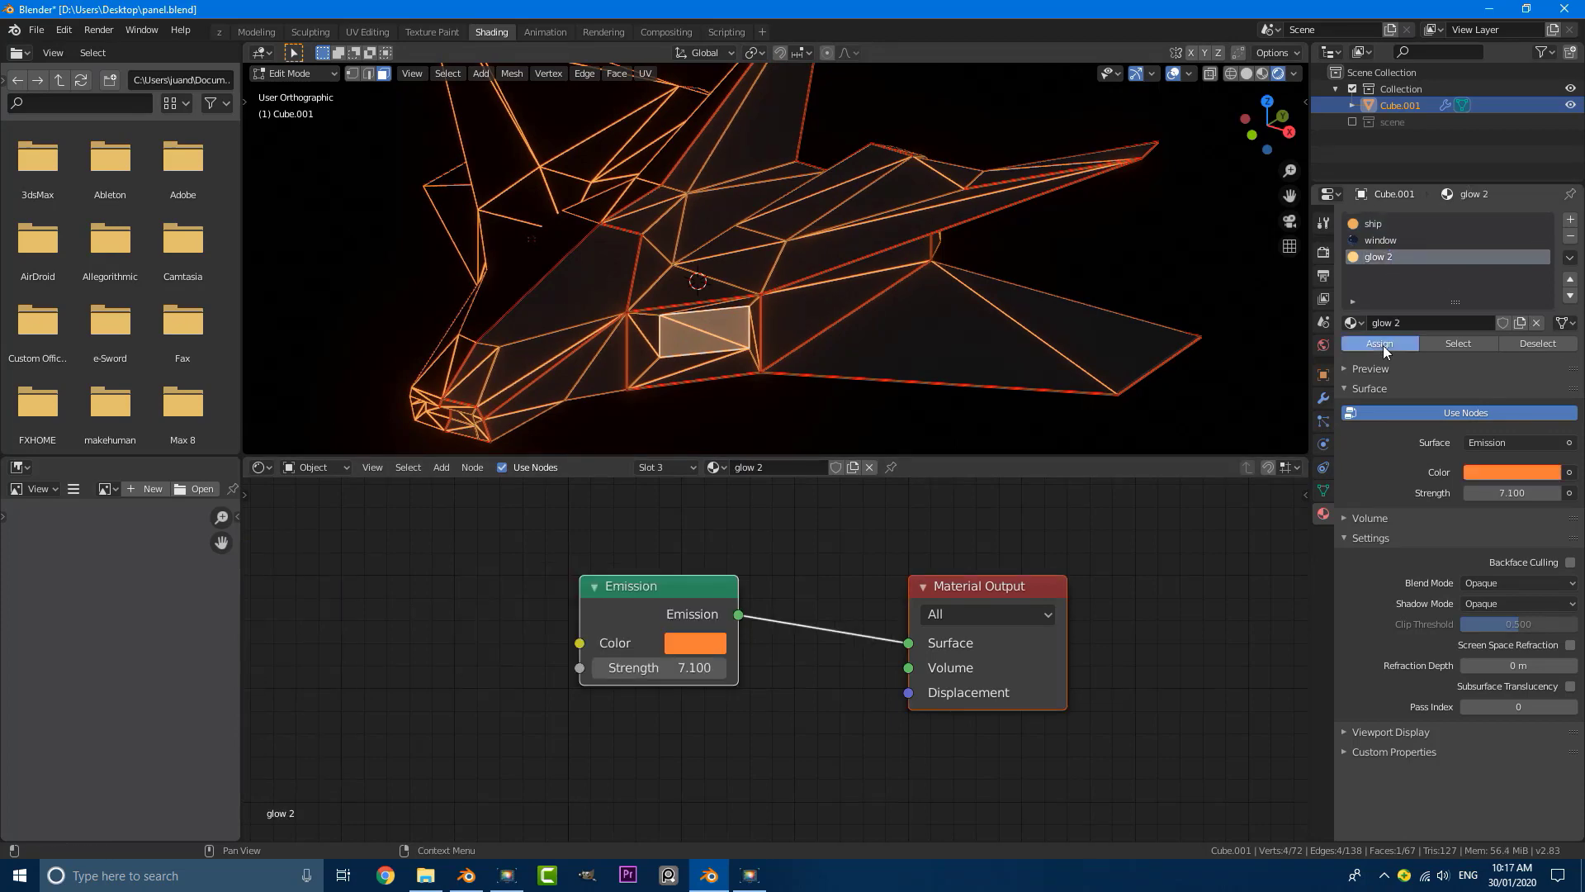
# Step: Return to solid shading and assign glow 2 to the recessed face at the tip of the ship's nose
pyautogui.scroll(-6, 726, 330)
pyautogui.moveTo(915, 280)
pyautogui.mouseDown(button='middle')
pyautogui.moveTo(884, 279)
pyautogui.moveTo(938, 279)
pyautogui.mouseUp(button='middle')
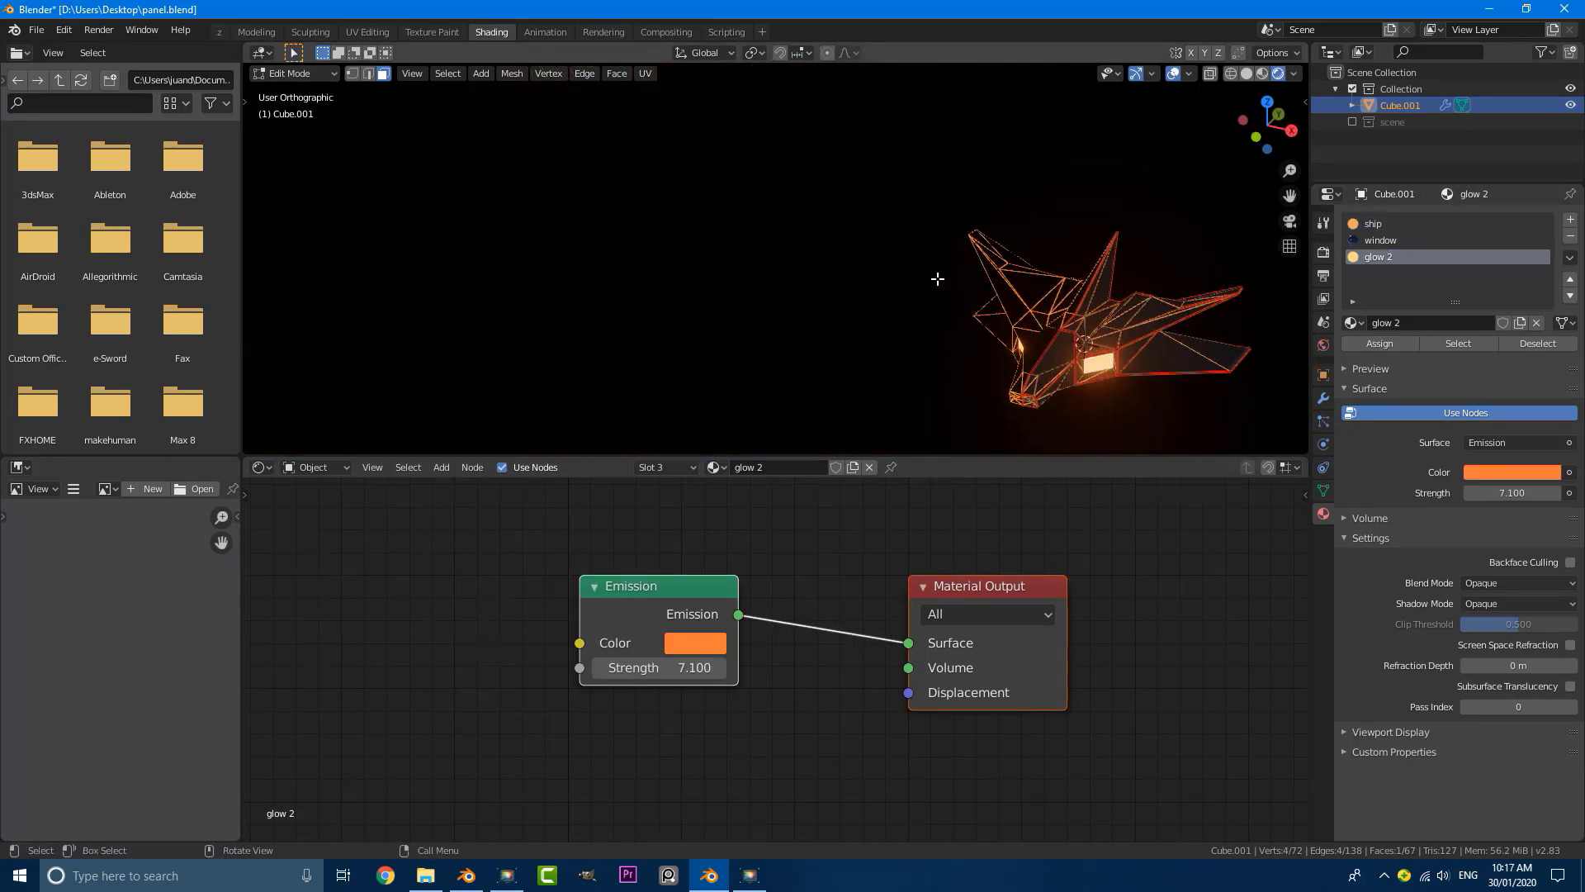
pyautogui.press('z')
pyautogui.click(1038, 280)
pyautogui.keyDown('shift'); pyautogui.moveTo(1055, 356); pyautogui.dragTo(874, 217, button='middle'); pyautogui.keyUp('shift')
pyautogui.scroll(5, 874, 217)
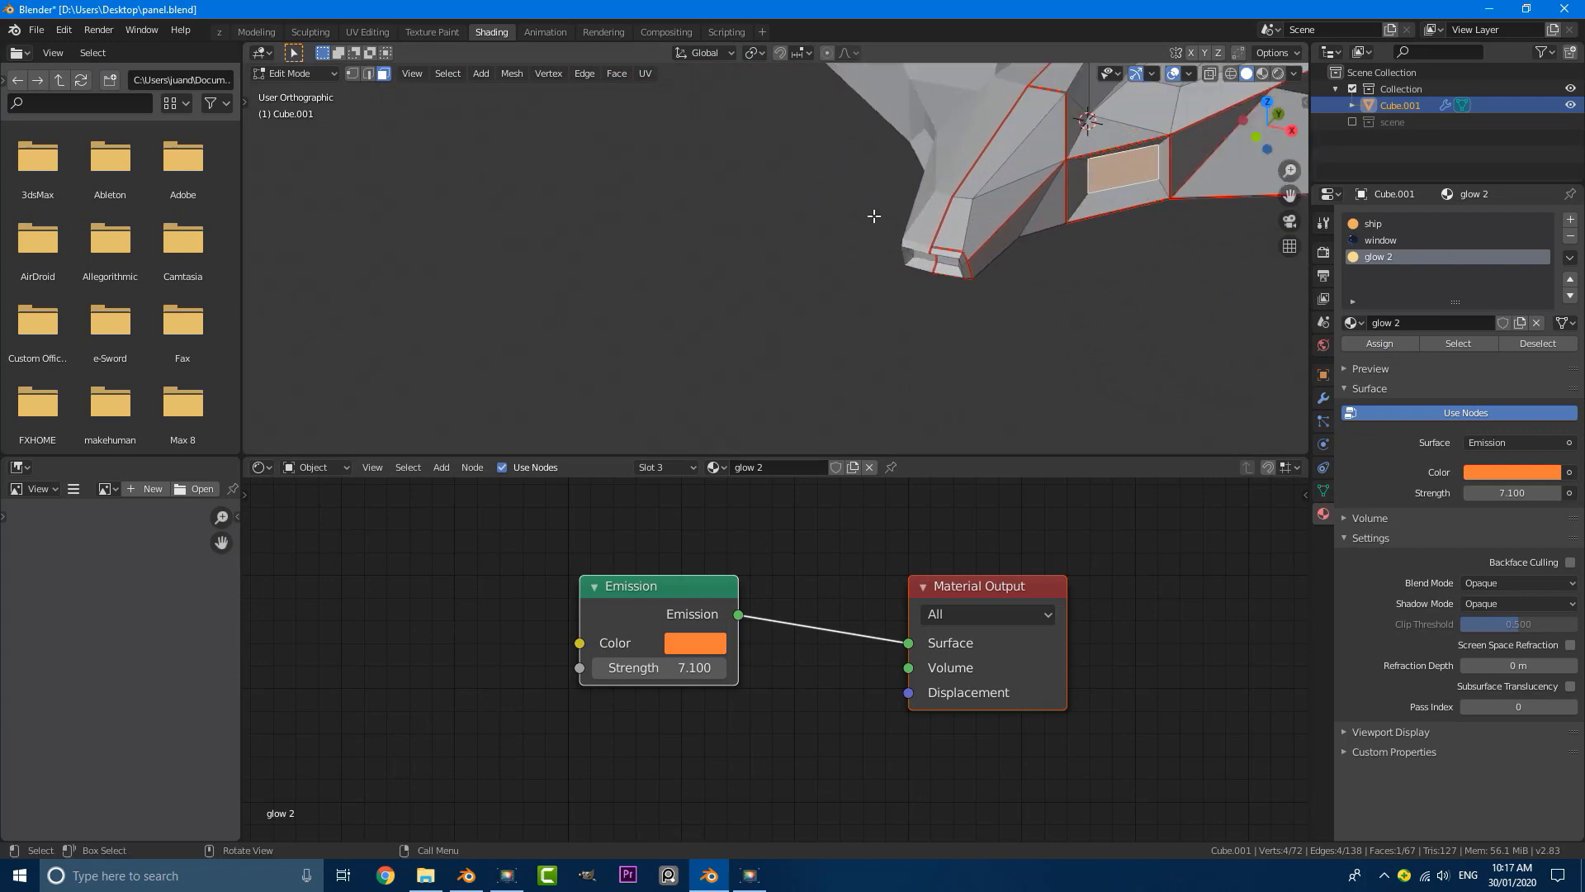
pyautogui.scroll(2, 874, 217)
pyautogui.keyDown('shift'); pyautogui.moveTo(995, 281); pyautogui.dragTo(907, 223, button='middle'); pyautogui.keyUp('shift')
pyautogui.scroll(2, 907, 223)
pyautogui.click(879, 216)
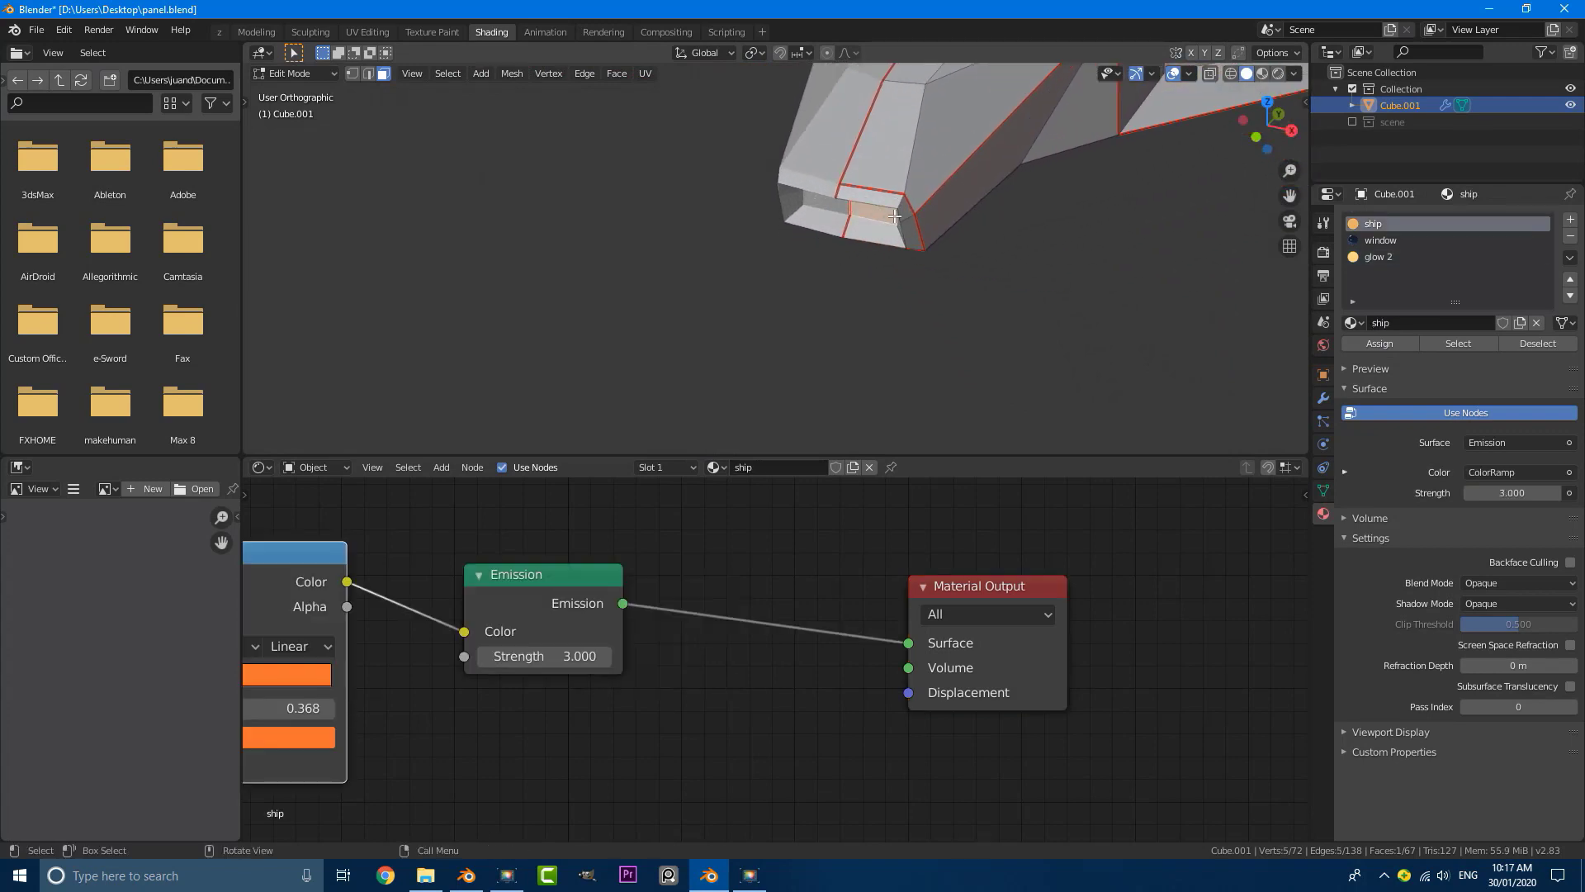
pyautogui.doubleClick(1377, 257)
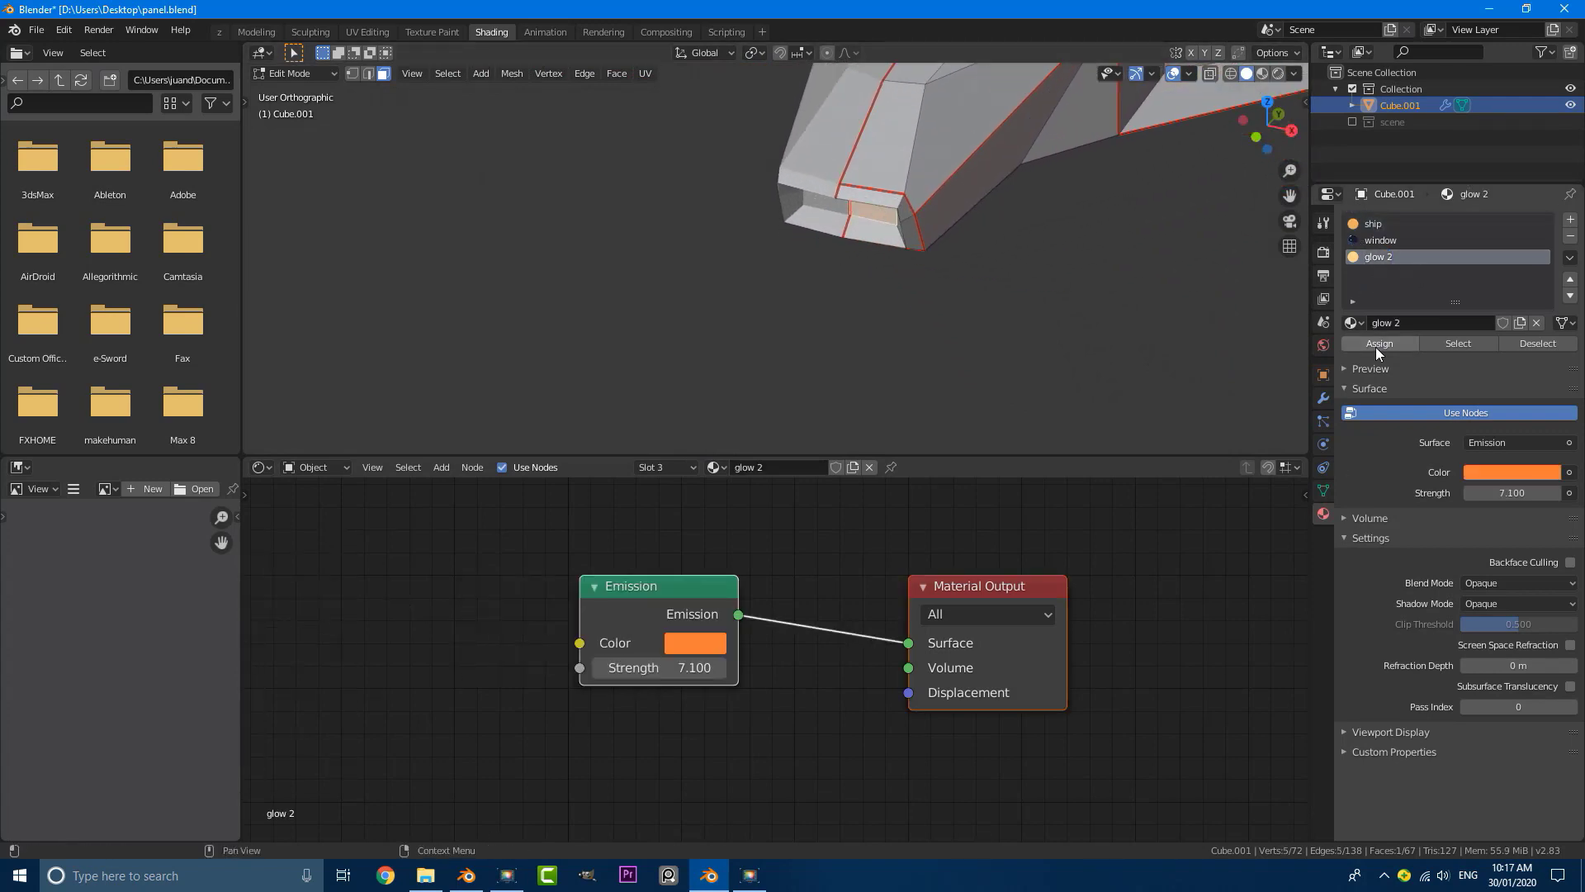
pyautogui.scroll(-2, 924, 294)
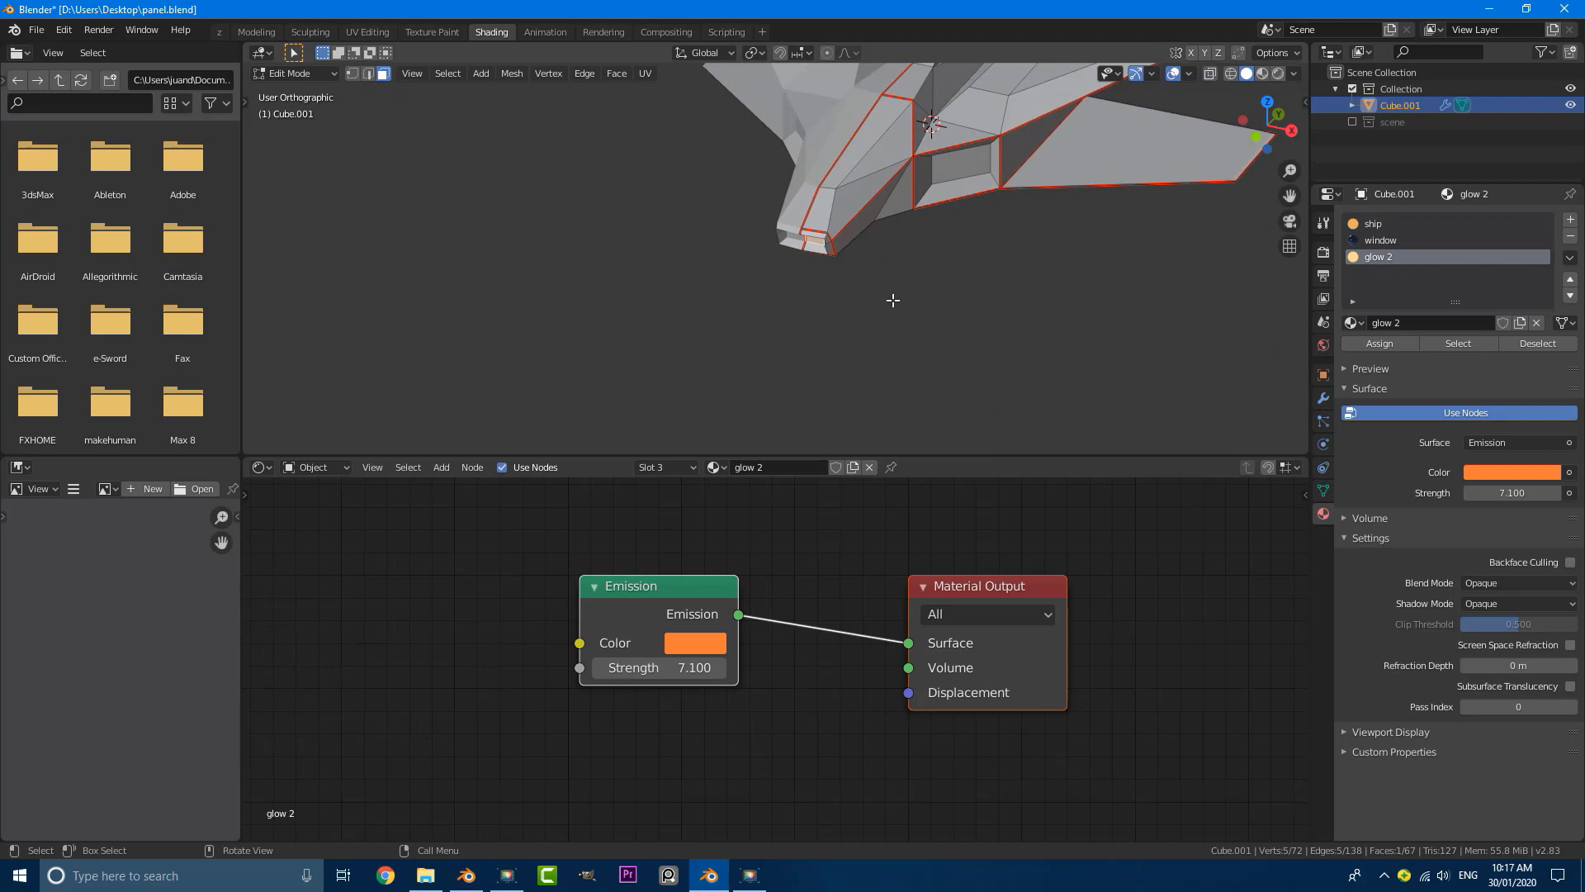
pyautogui.click(1378, 342)
# Step: Leave Edit Mode and check the ship's glowing faces in rendered shading through the camera
pyautogui.press('Tab')
pyautogui.scroll(-3, 743, 264)
pyautogui.press('z')
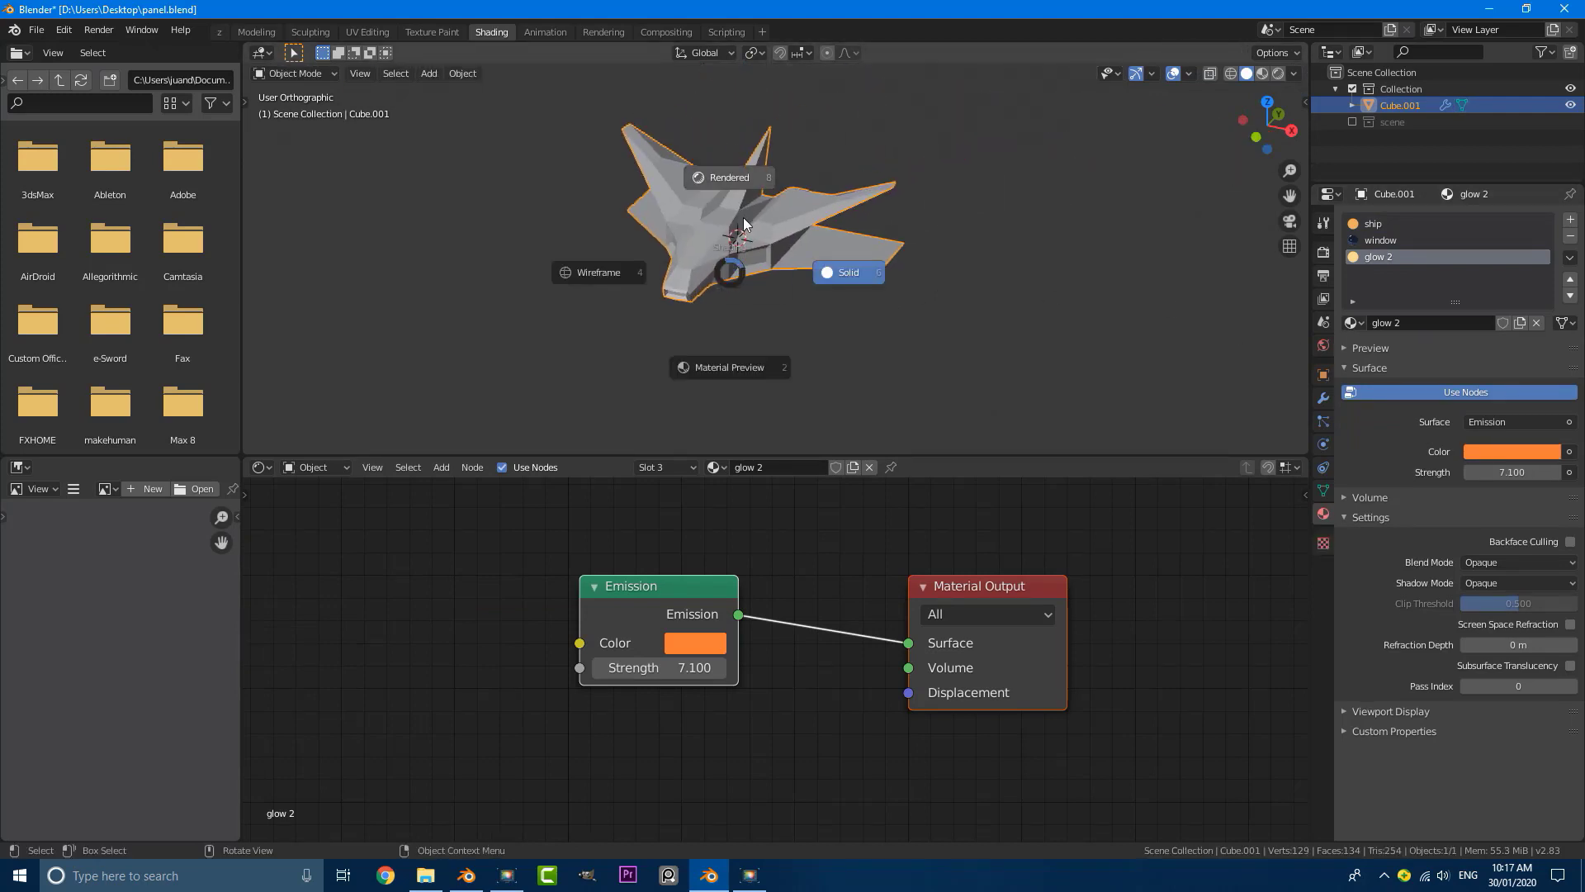
pyautogui.click(731, 183)
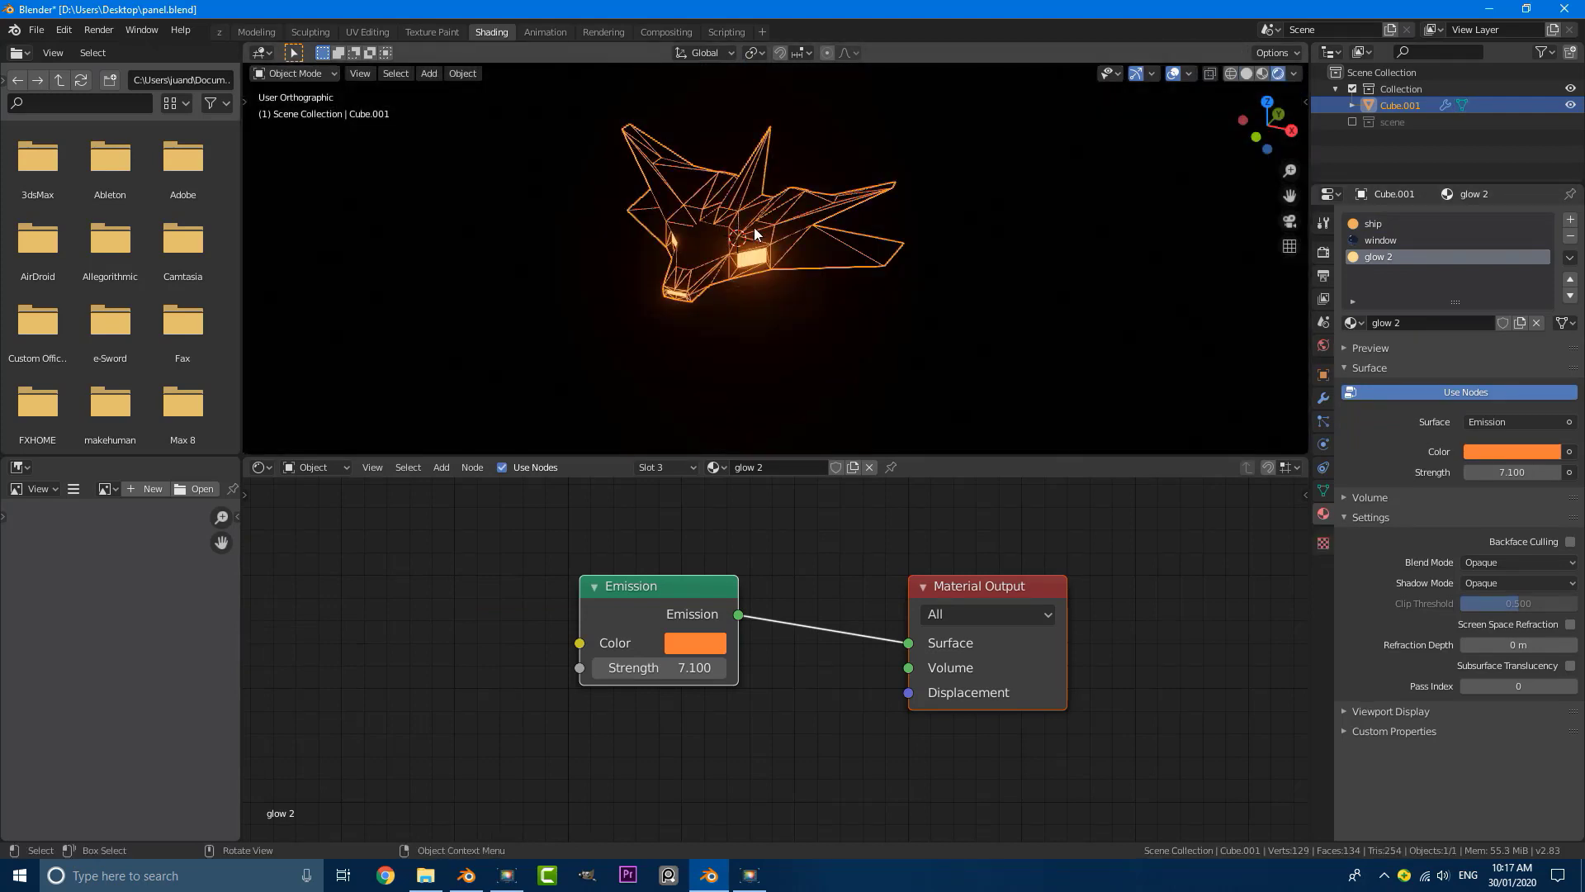
pyautogui.press('KP_0')
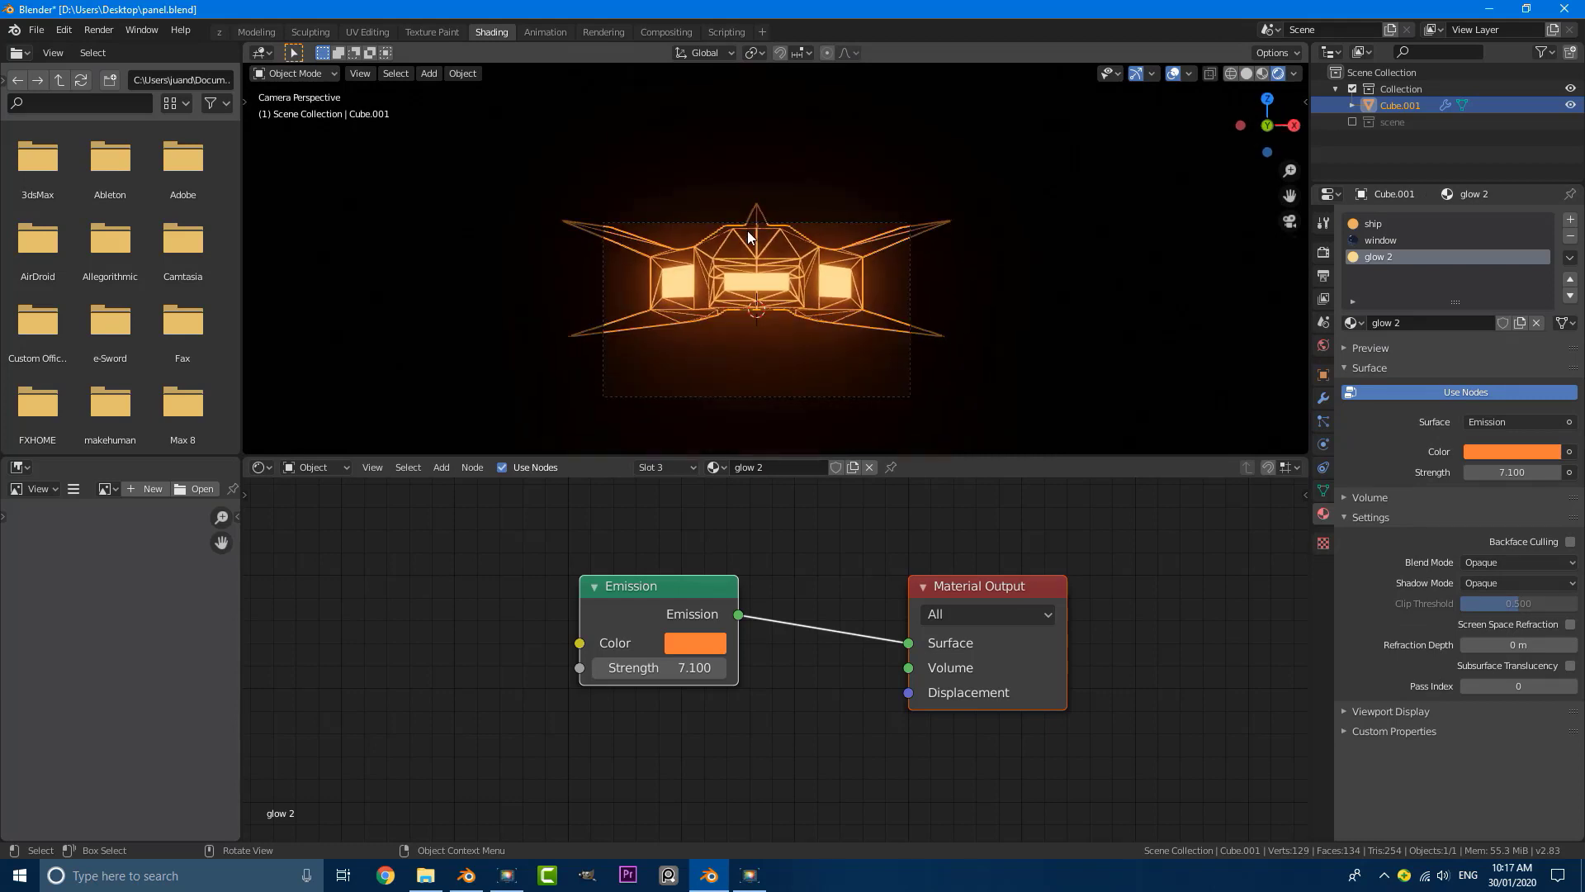
# Step: Re-enable the scene collection to bring back the tunnel, and select the ship
pyautogui.press('alt')
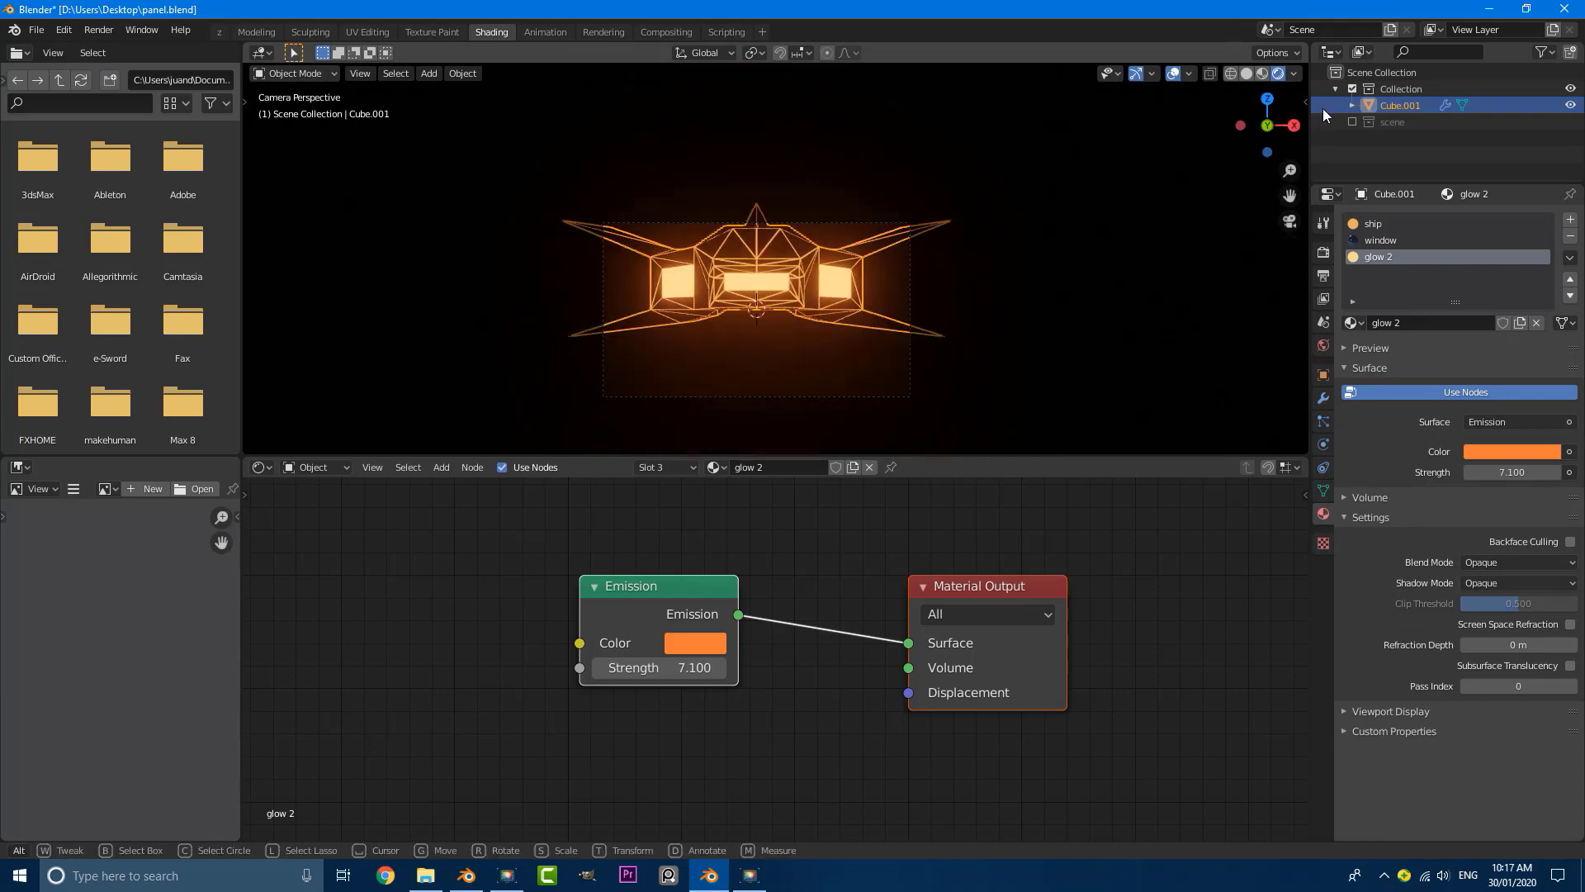
pyautogui.click(1354, 125)
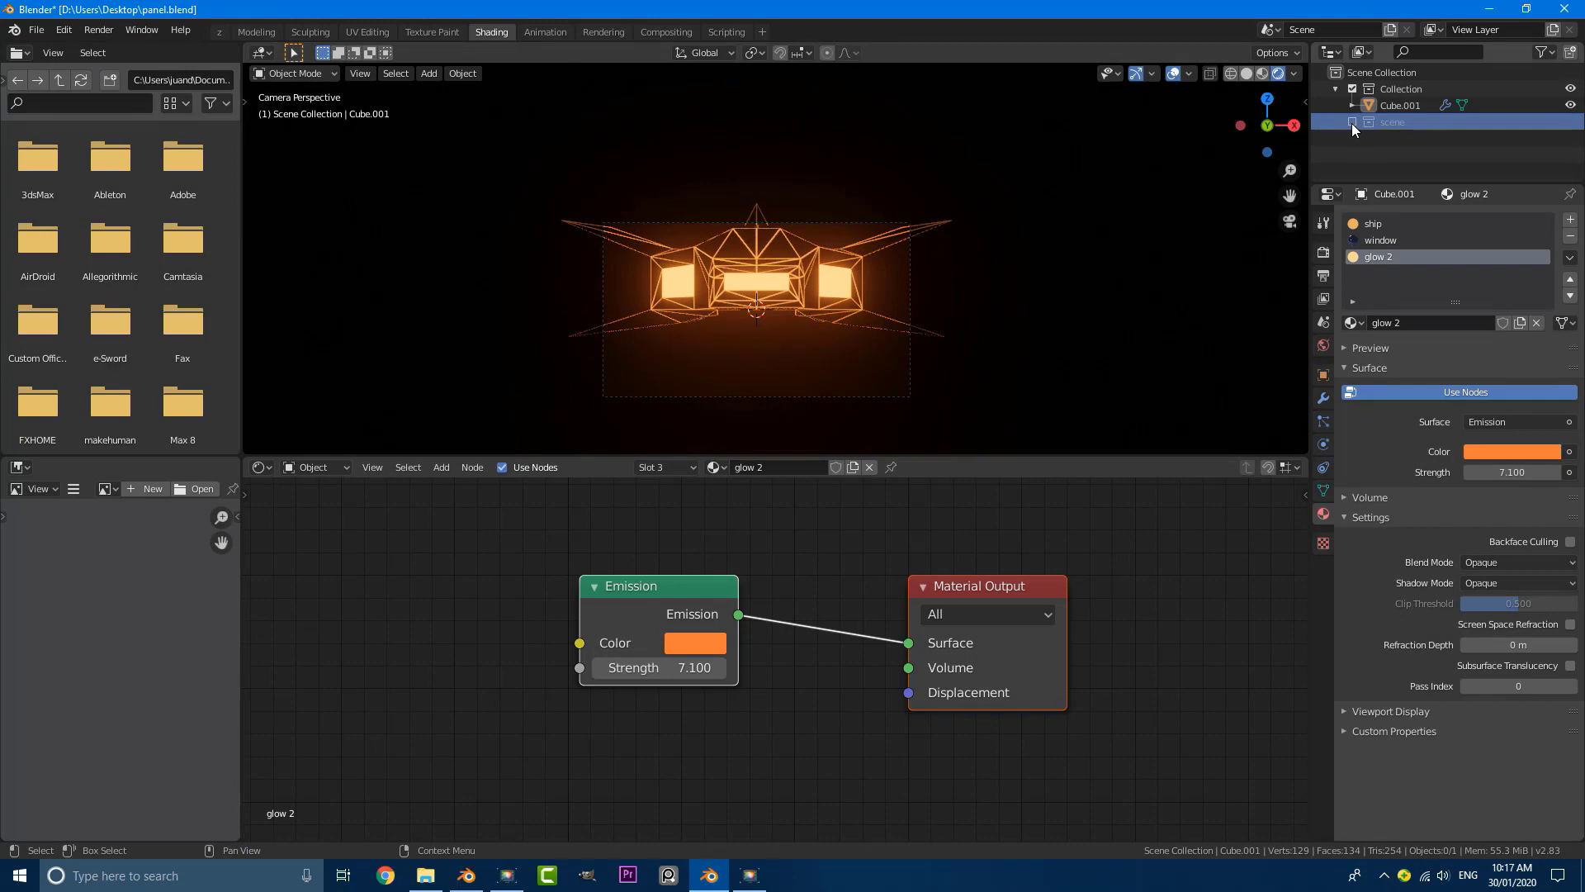
pyautogui.click(1352, 122)
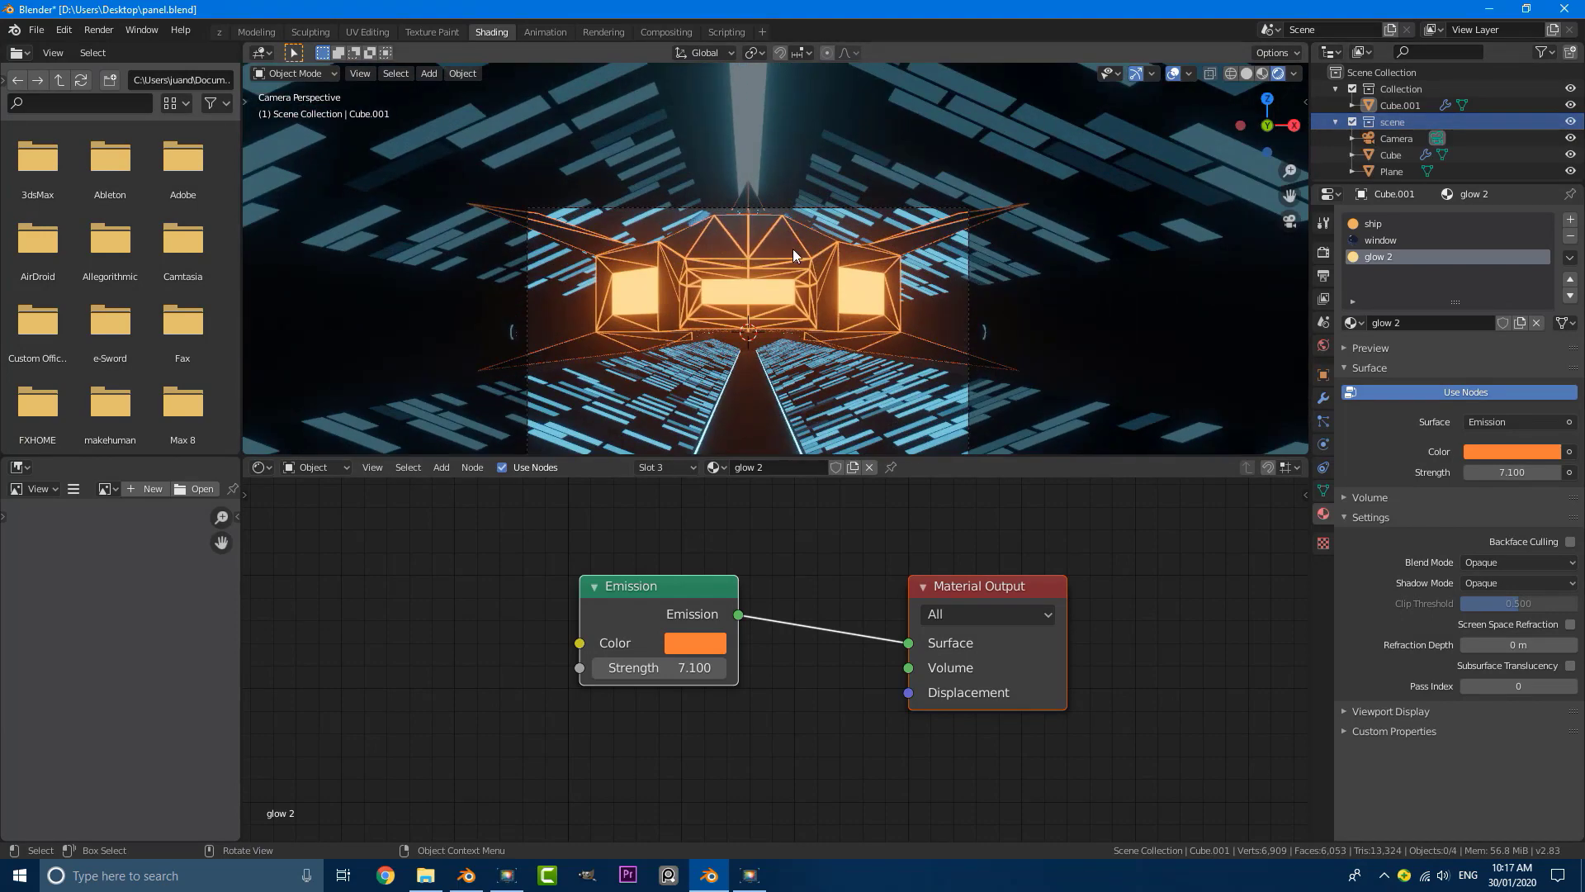
pyautogui.click(793, 255)
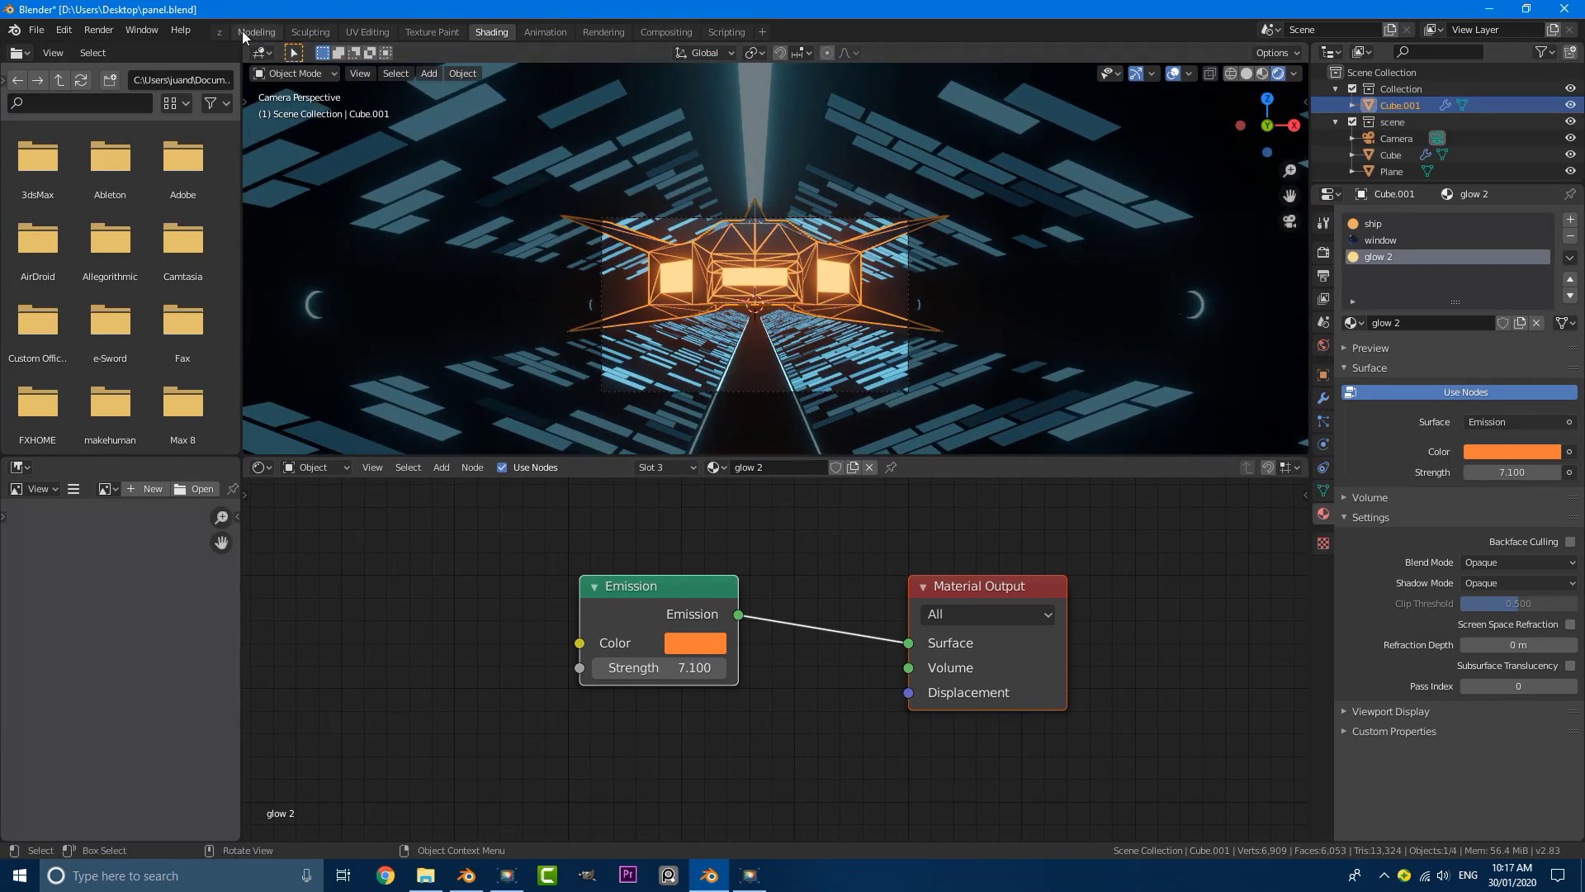
# Step: Switch from the Shading workspace to the Layout workspace
pyautogui.click(256, 33)
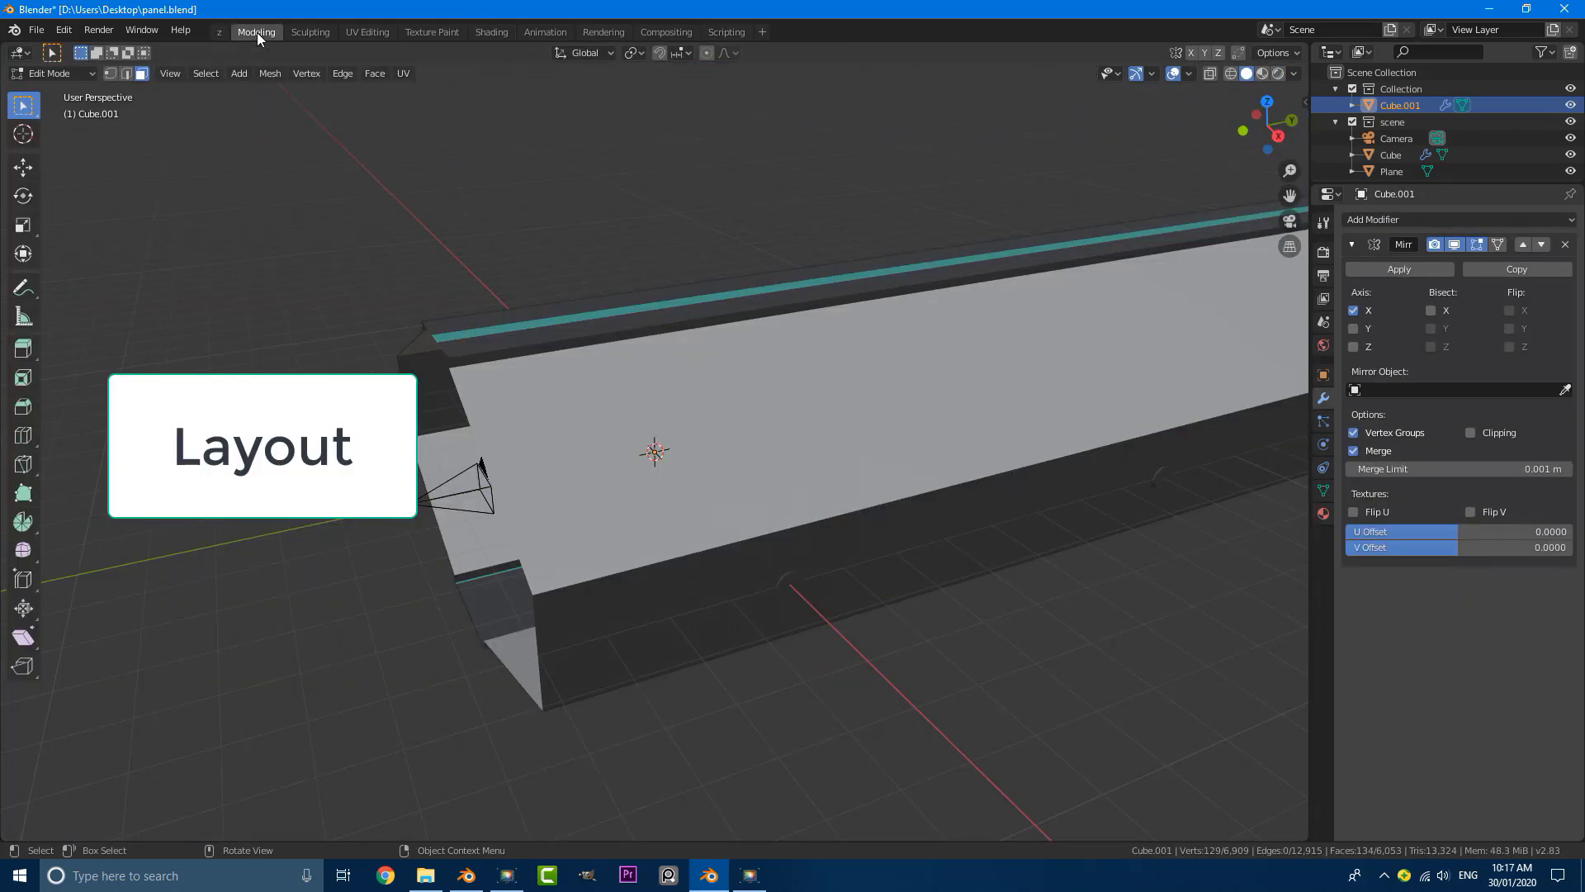
pyautogui.moveTo(462, 273); pyautogui.dragTo(577, 289, button='middle')
pyautogui.click(217, 31)
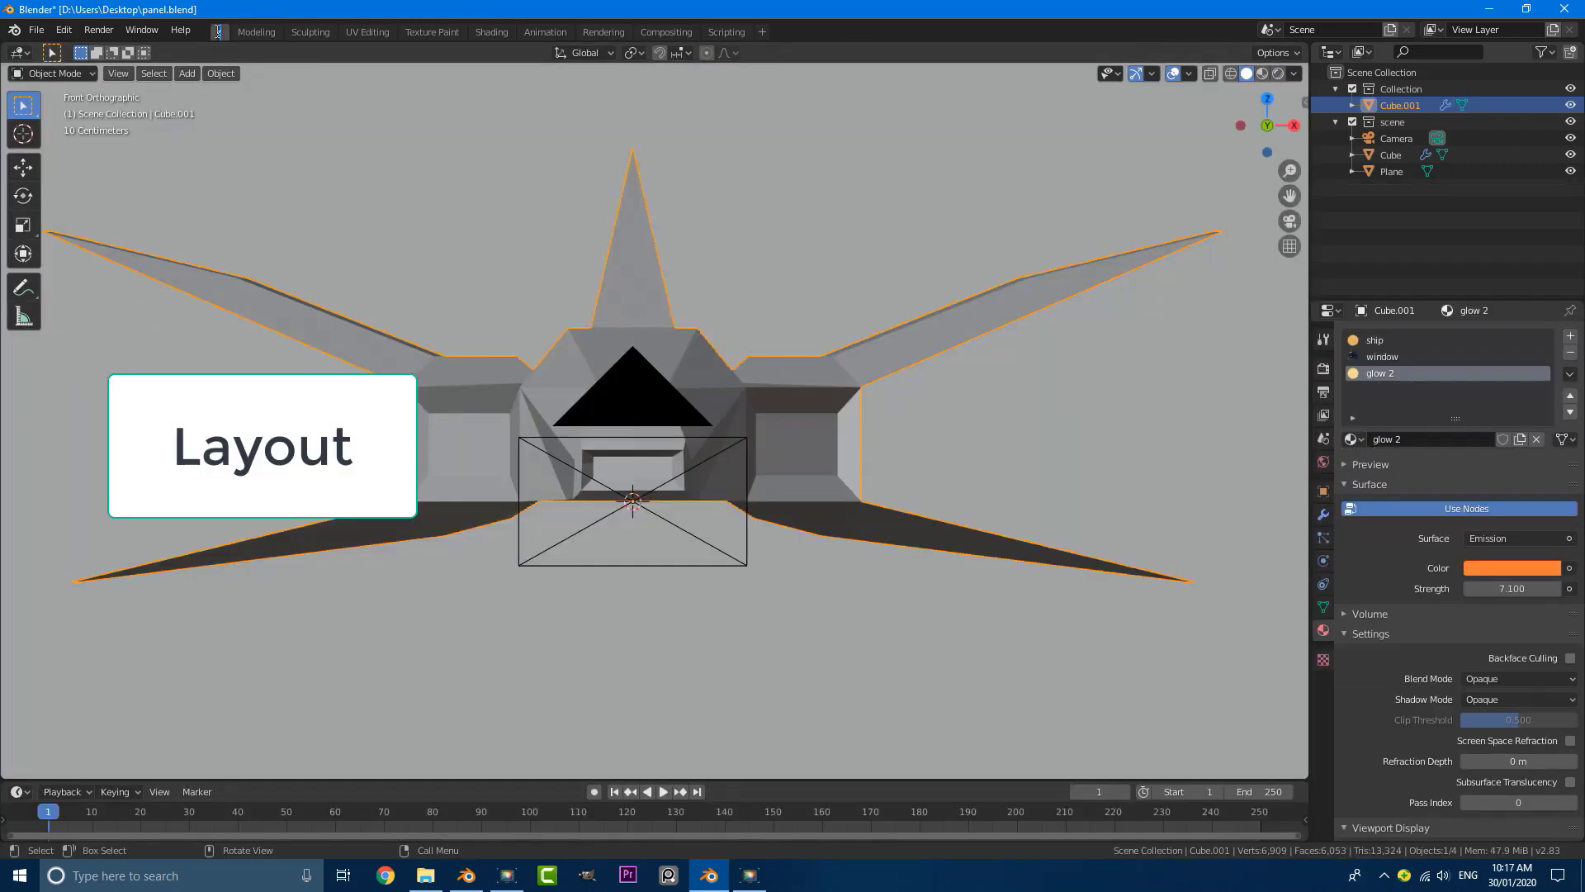
# Step: Scale the ship down to about half its size and lower it about 0.18 m along Z in the camera view
pyautogui.scroll(-10, 498, 245)
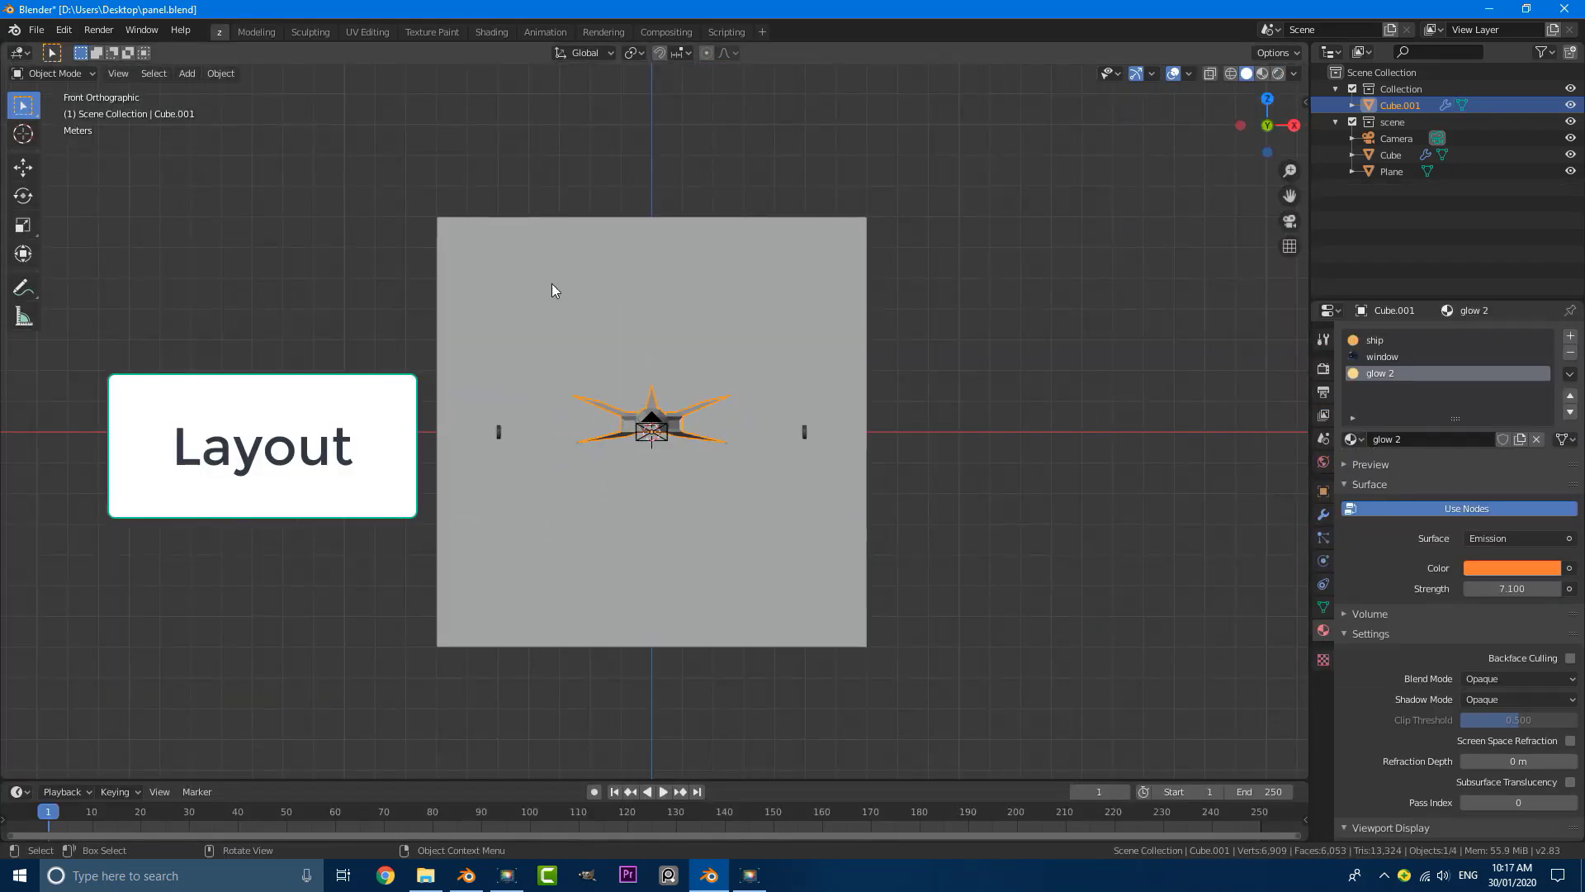
pyautogui.moveTo(551, 284); pyautogui.dragTo(568, 312, button='middle')
pyautogui.scroll(3, 570, 321)
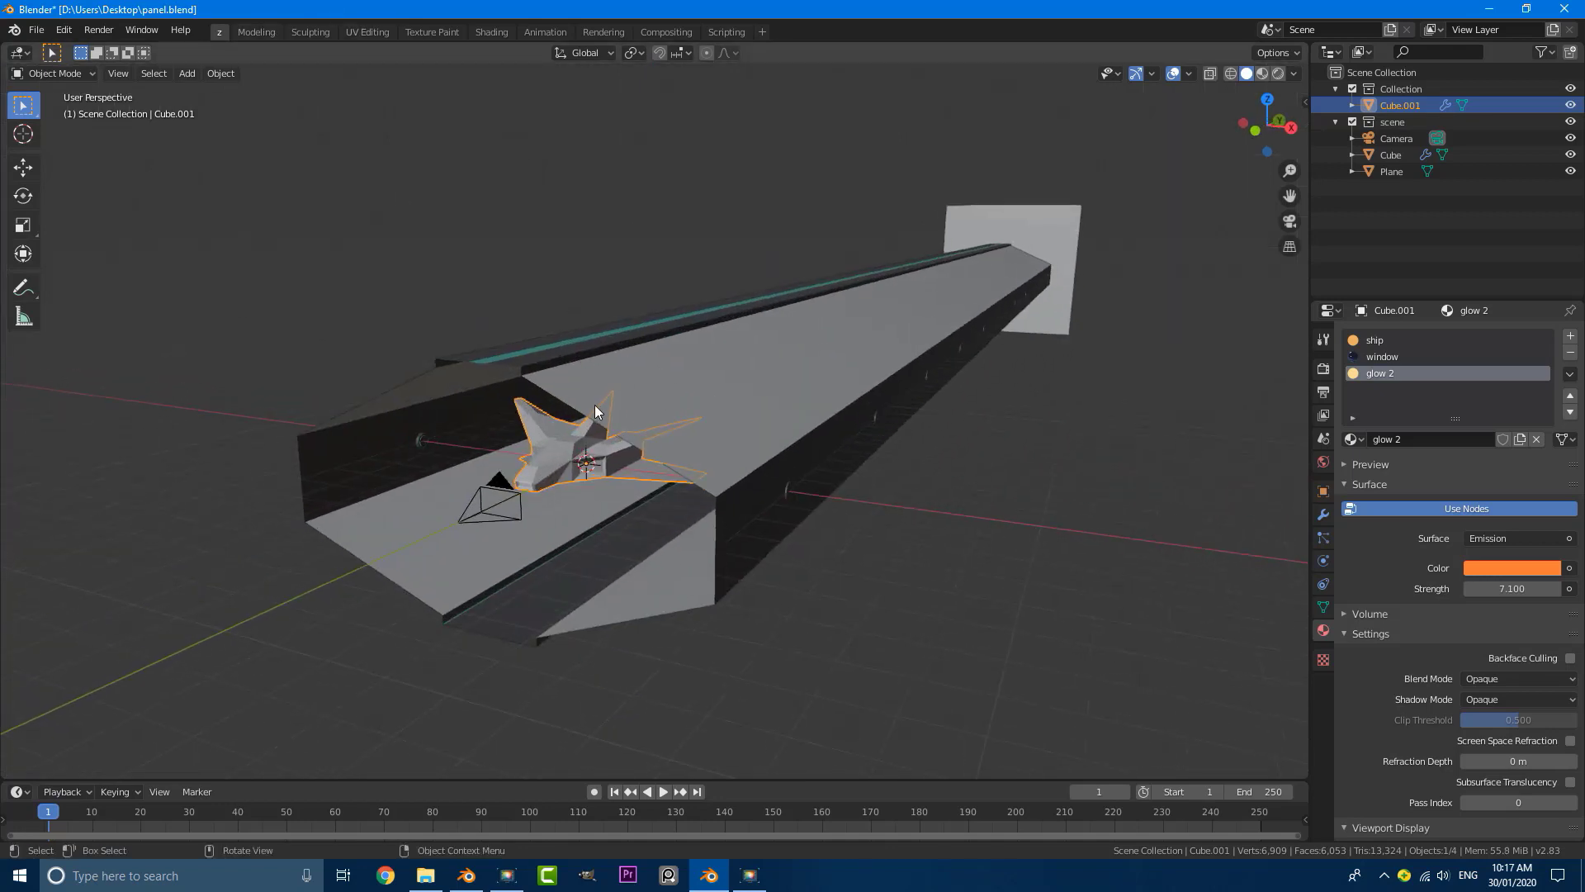
pyautogui.press('KP_0')
pyautogui.scroll(3, 646, 448)
pyautogui.press('s')
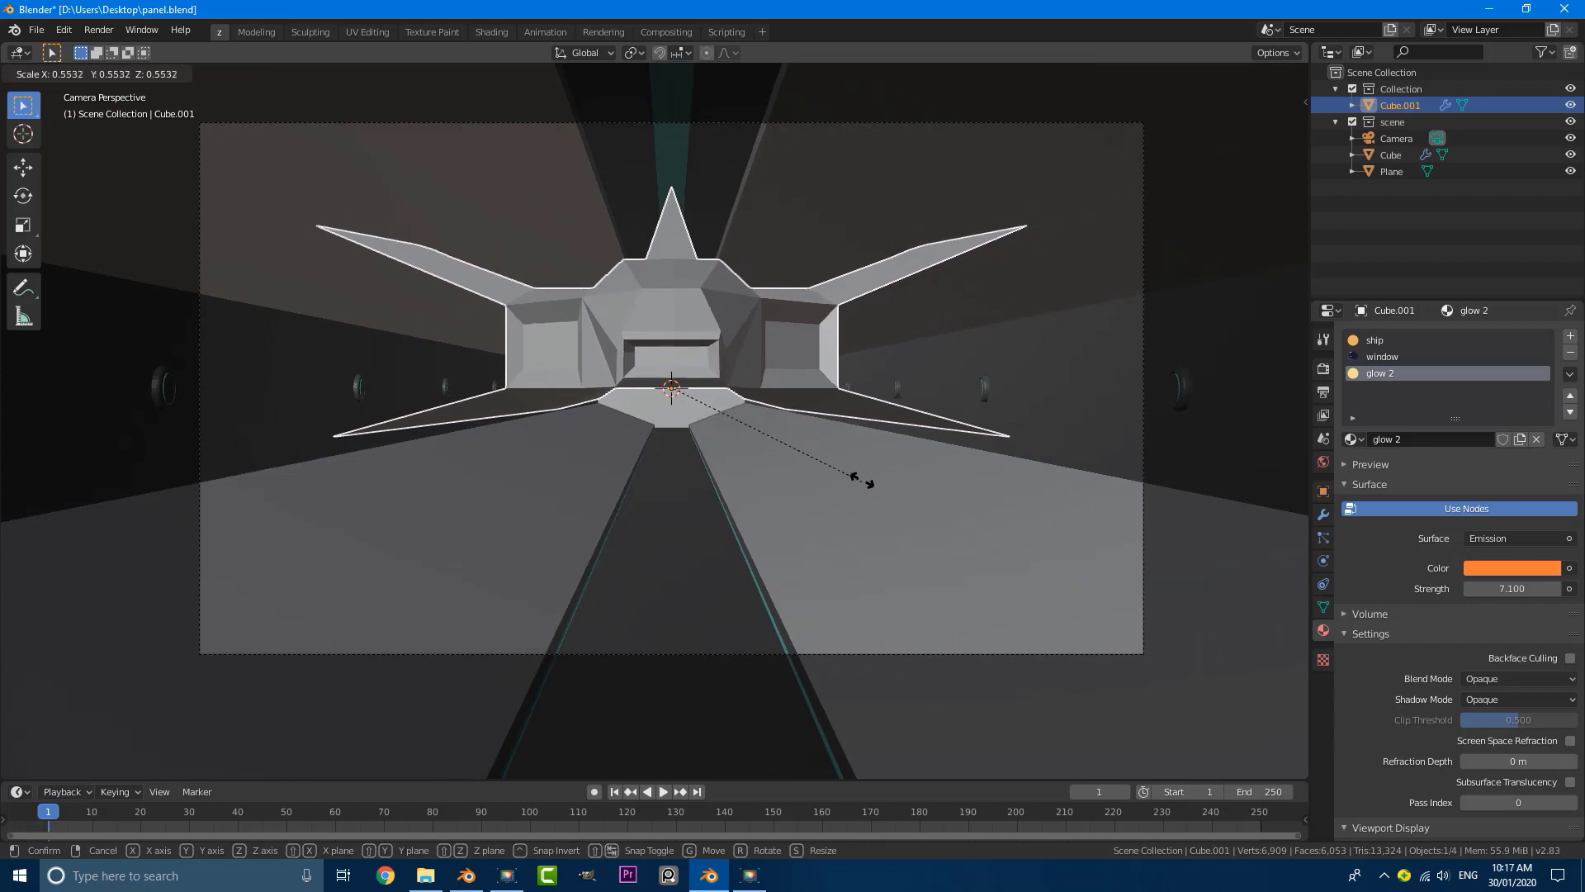
pyautogui.click(772, 431)
pyautogui.press('g')
pyautogui.press('z')
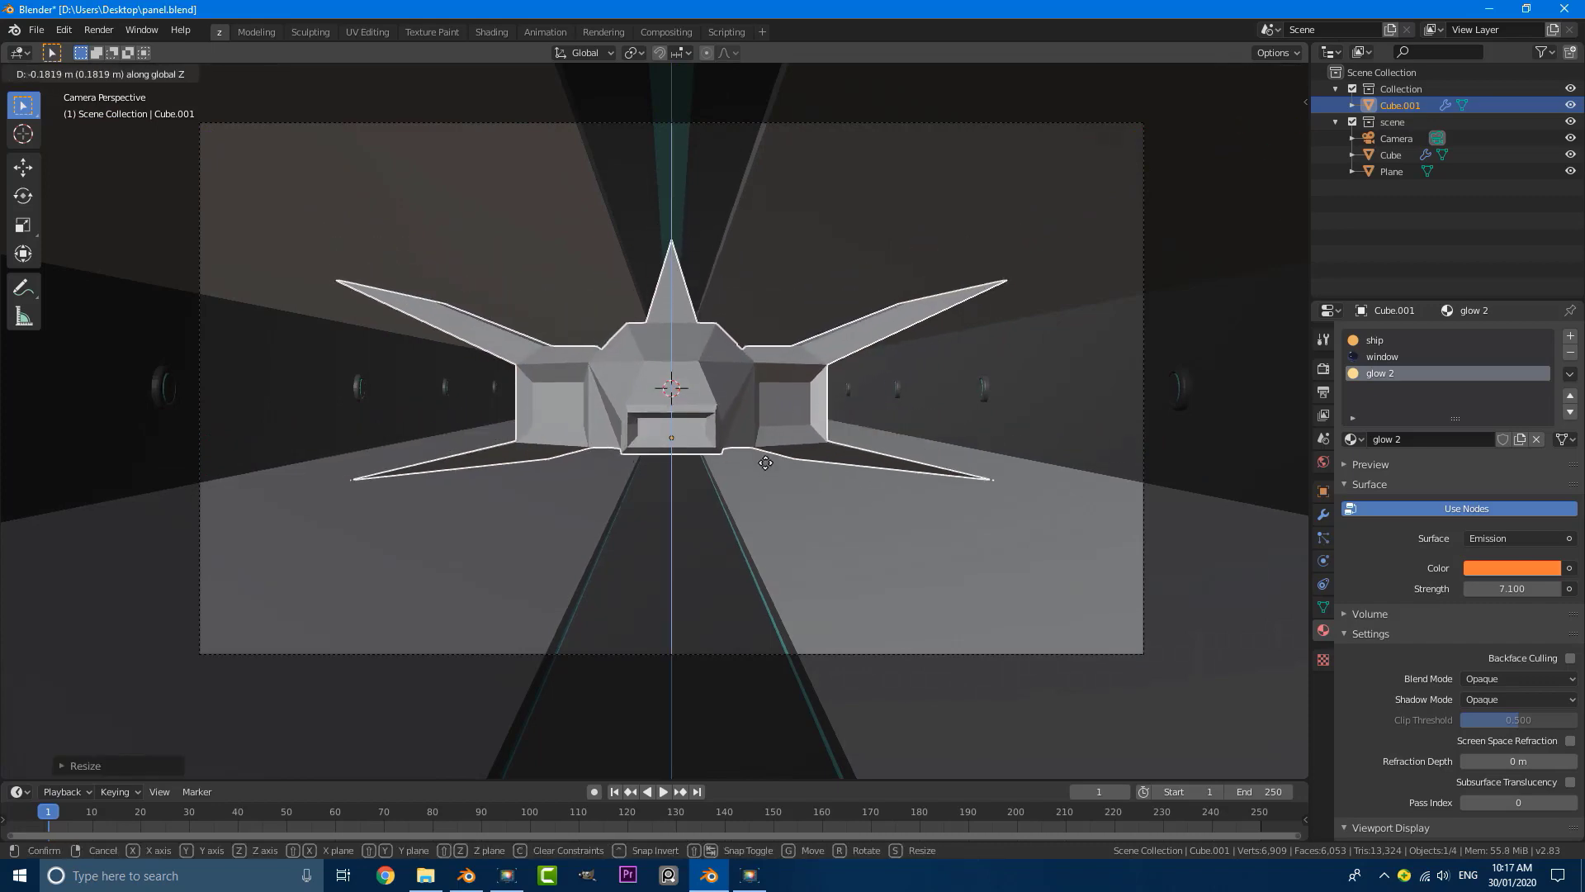
pyautogui.click(765, 468)
# Step: Scale the ship down slightly more and adjust its position inside the tunnel
pyautogui.scroll(-5, 776, 449)
pyautogui.moveTo(776, 449); pyautogui.dragTo(796, 553, button='middle')
pyautogui.press('s')
pyautogui.click(786, 517)
pyautogui.press('g')
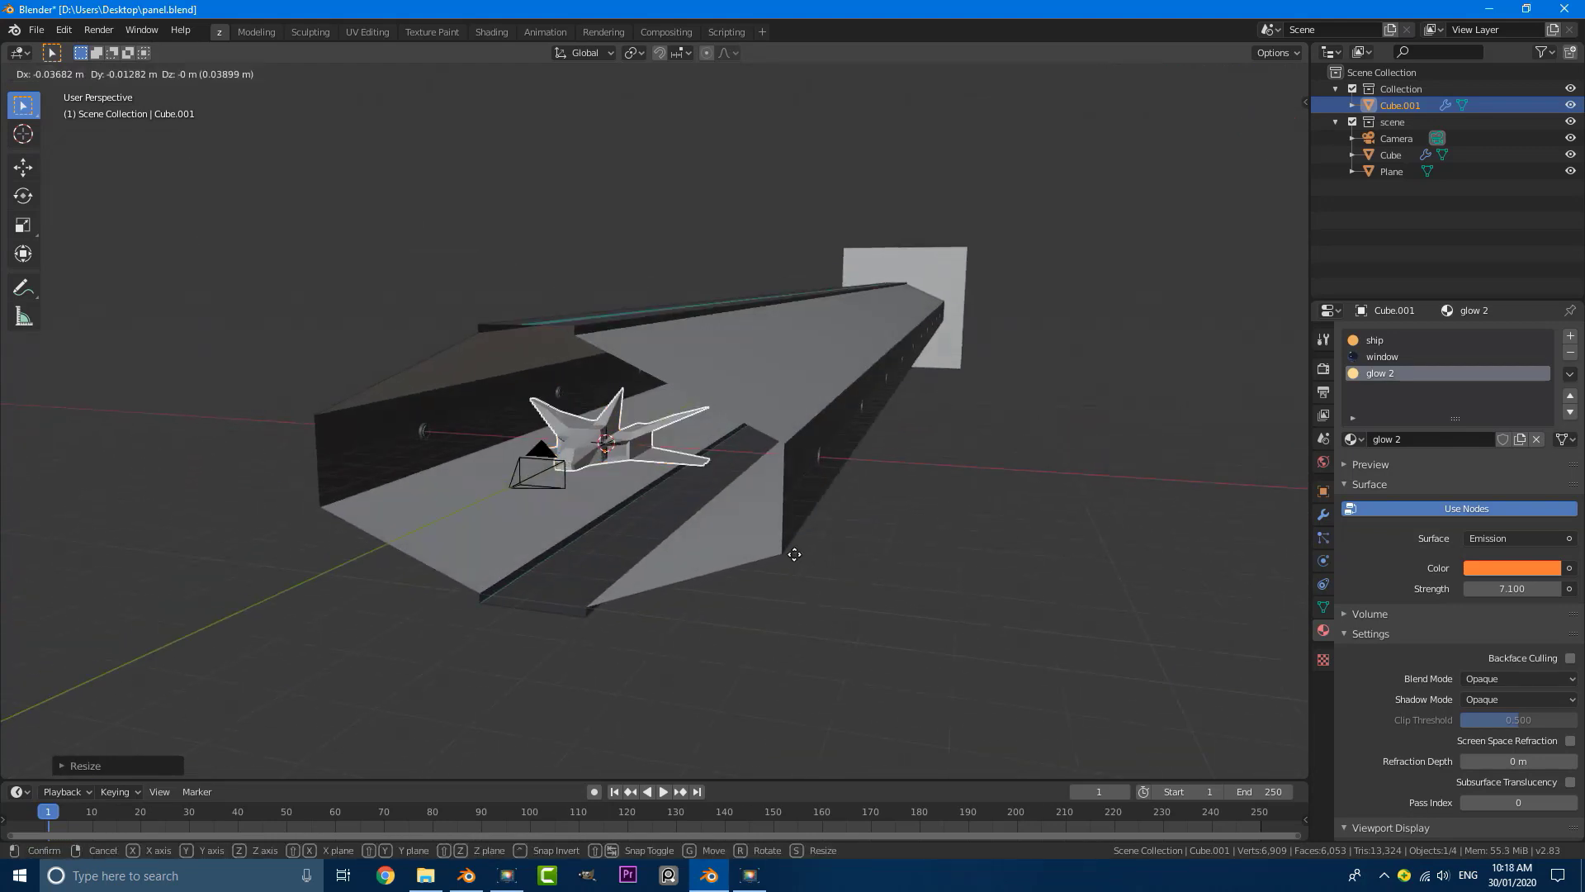
pyautogui.click(841, 511)
# Step: Check the resized ship inside the tunnel in rendered shading through the camera
pyautogui.press('KP_0')
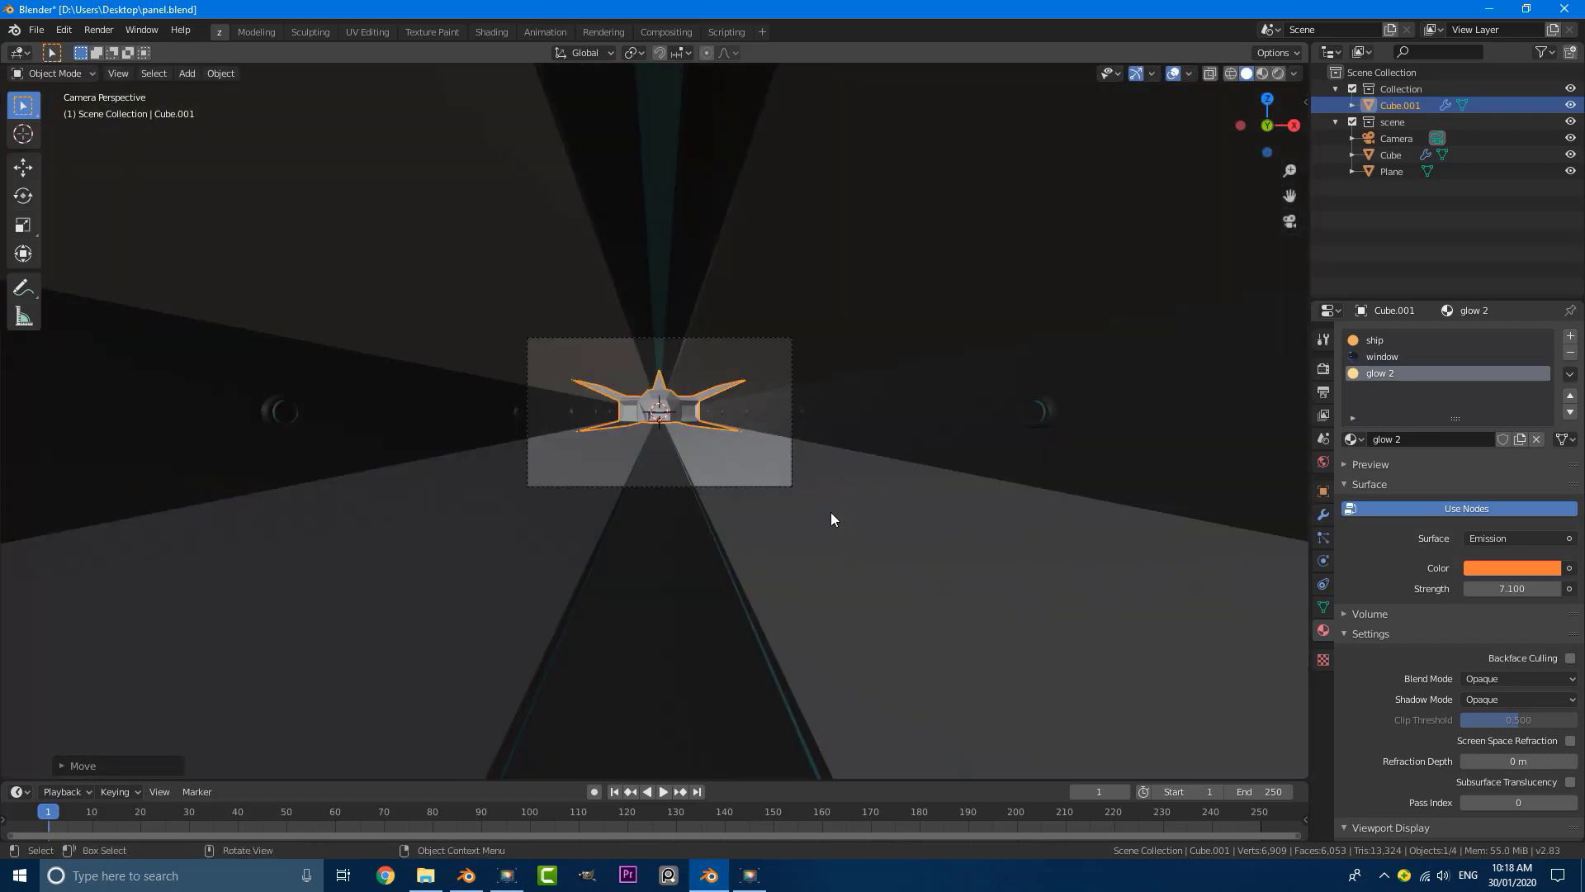
pyautogui.scroll(4, 831, 512)
pyautogui.press('z')
pyautogui.click(794, 307)
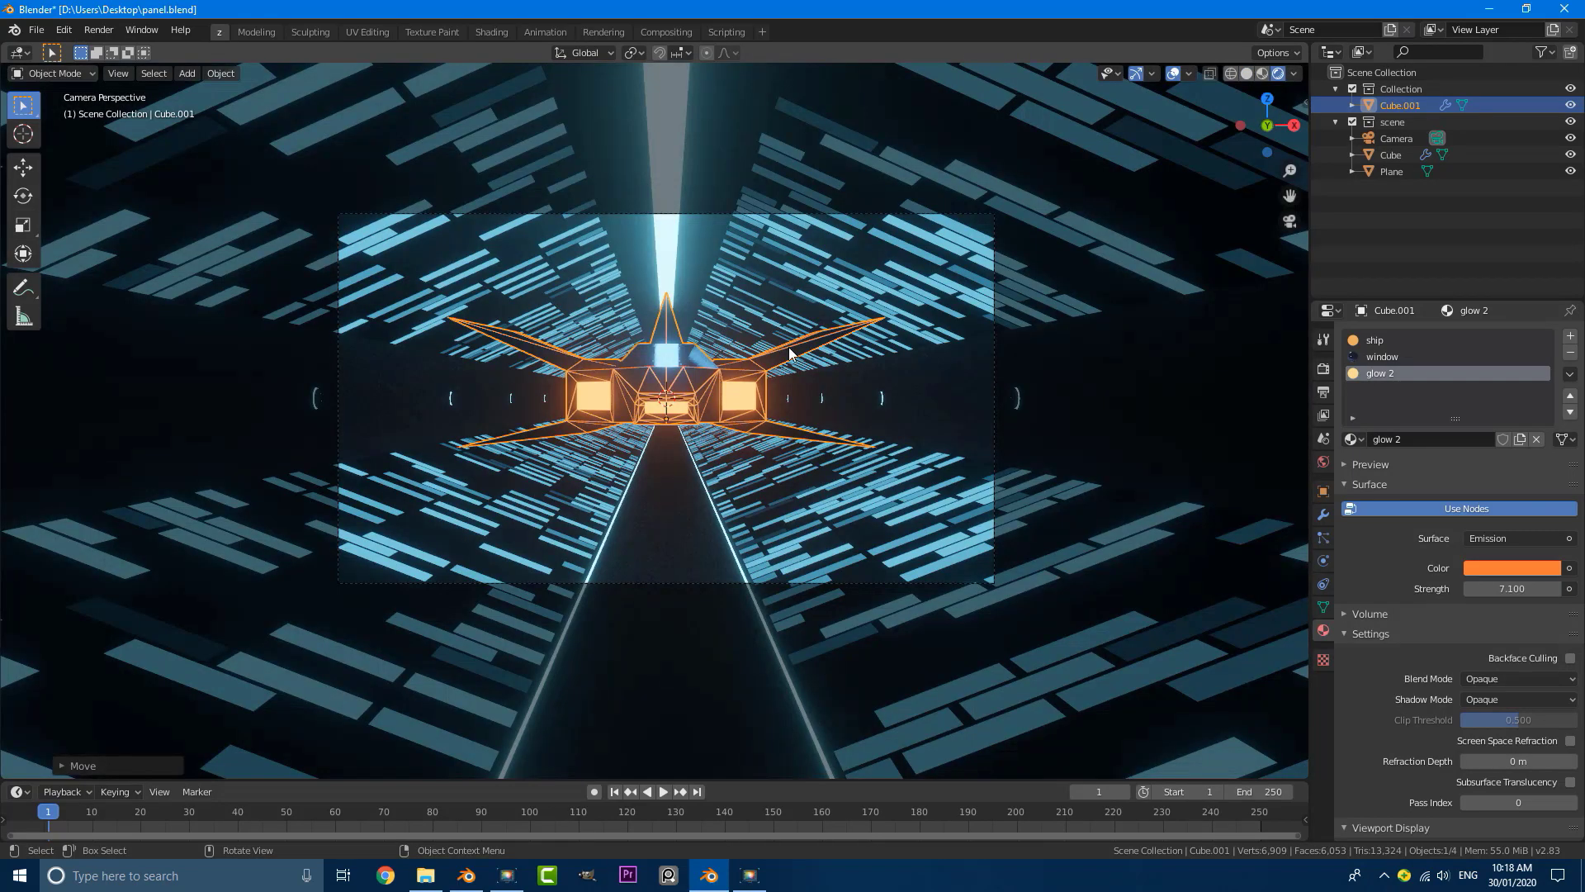
pyautogui.scroll(3, 682, 360)
pyautogui.scroll(-3, 785, 370)
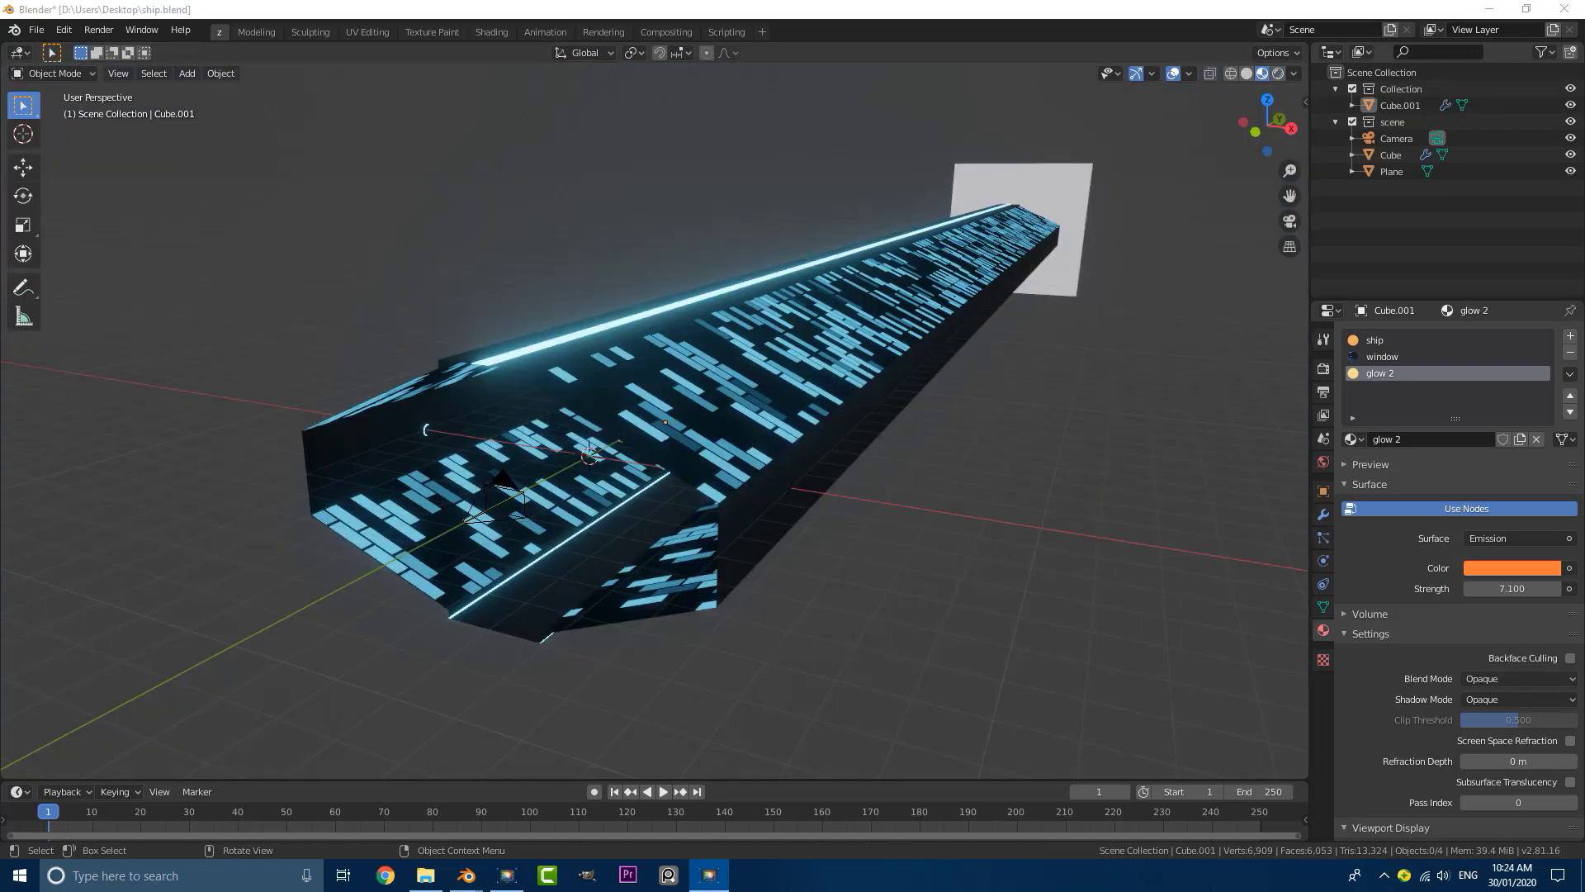
# Step: Set the animation's end frame to 80
pyautogui.moveTo(502, 391); pyautogui.dragTo(509, 387, button='middle')
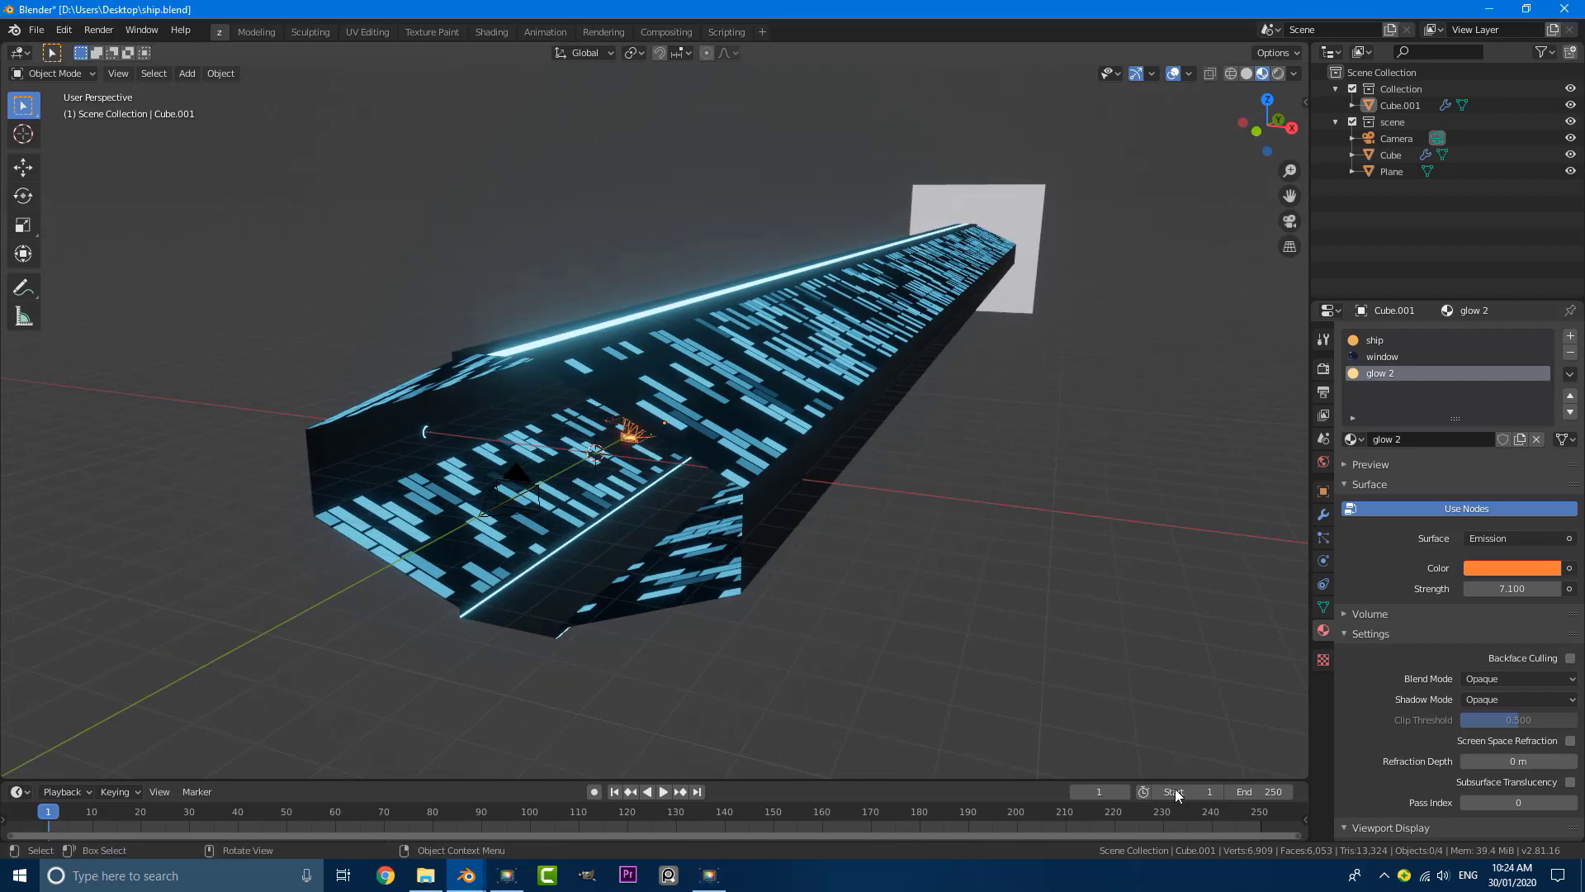
pyautogui.doubleClick(1263, 792)
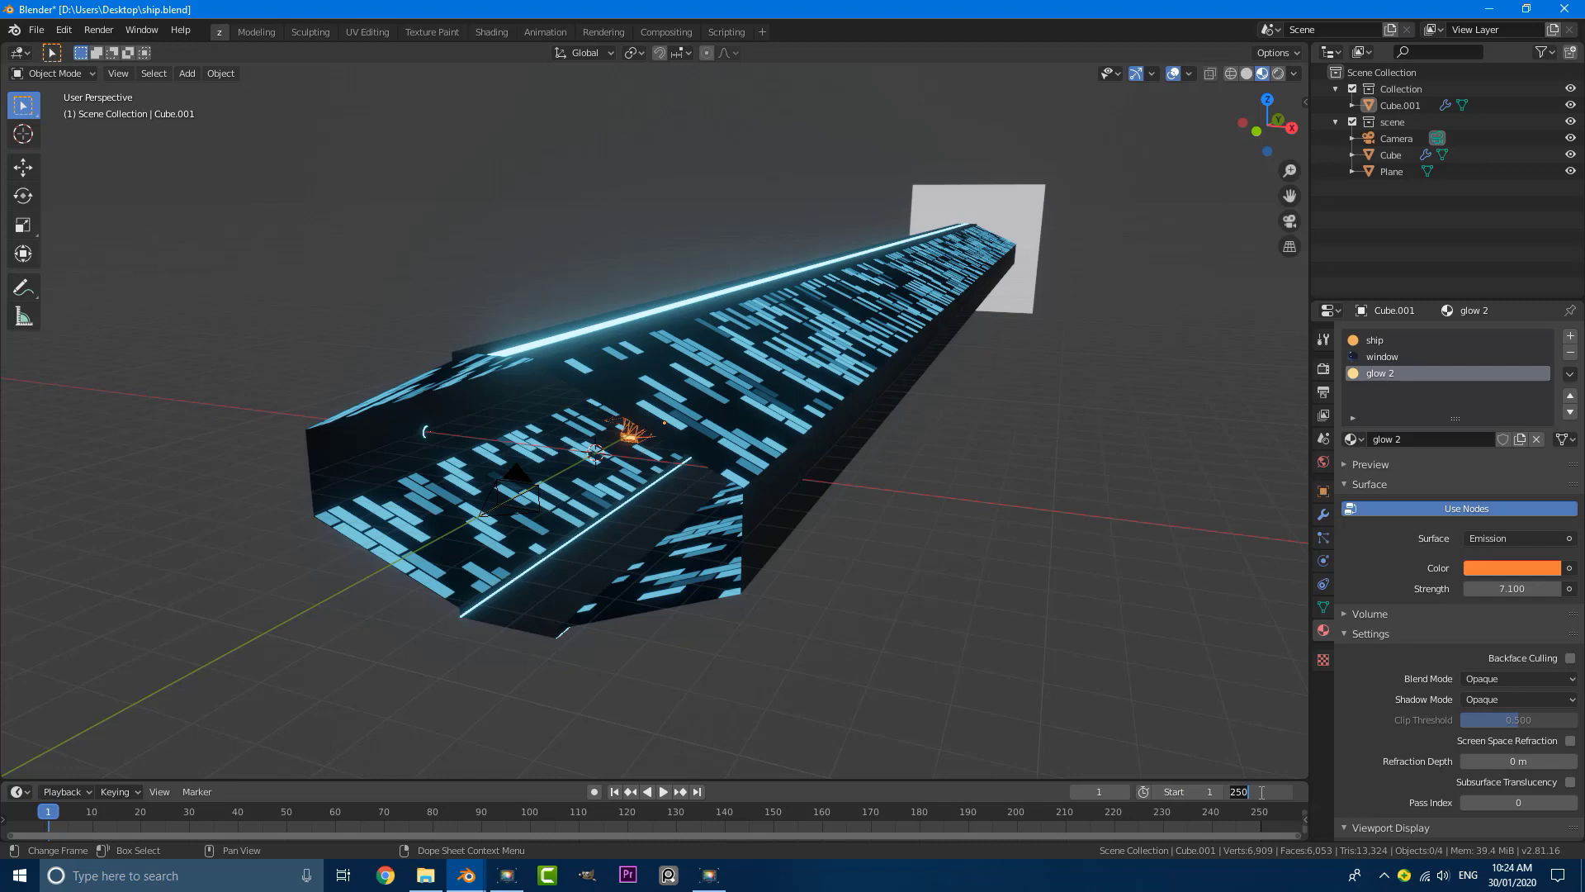
pyautogui.write('80')
pyautogui.press('Return')
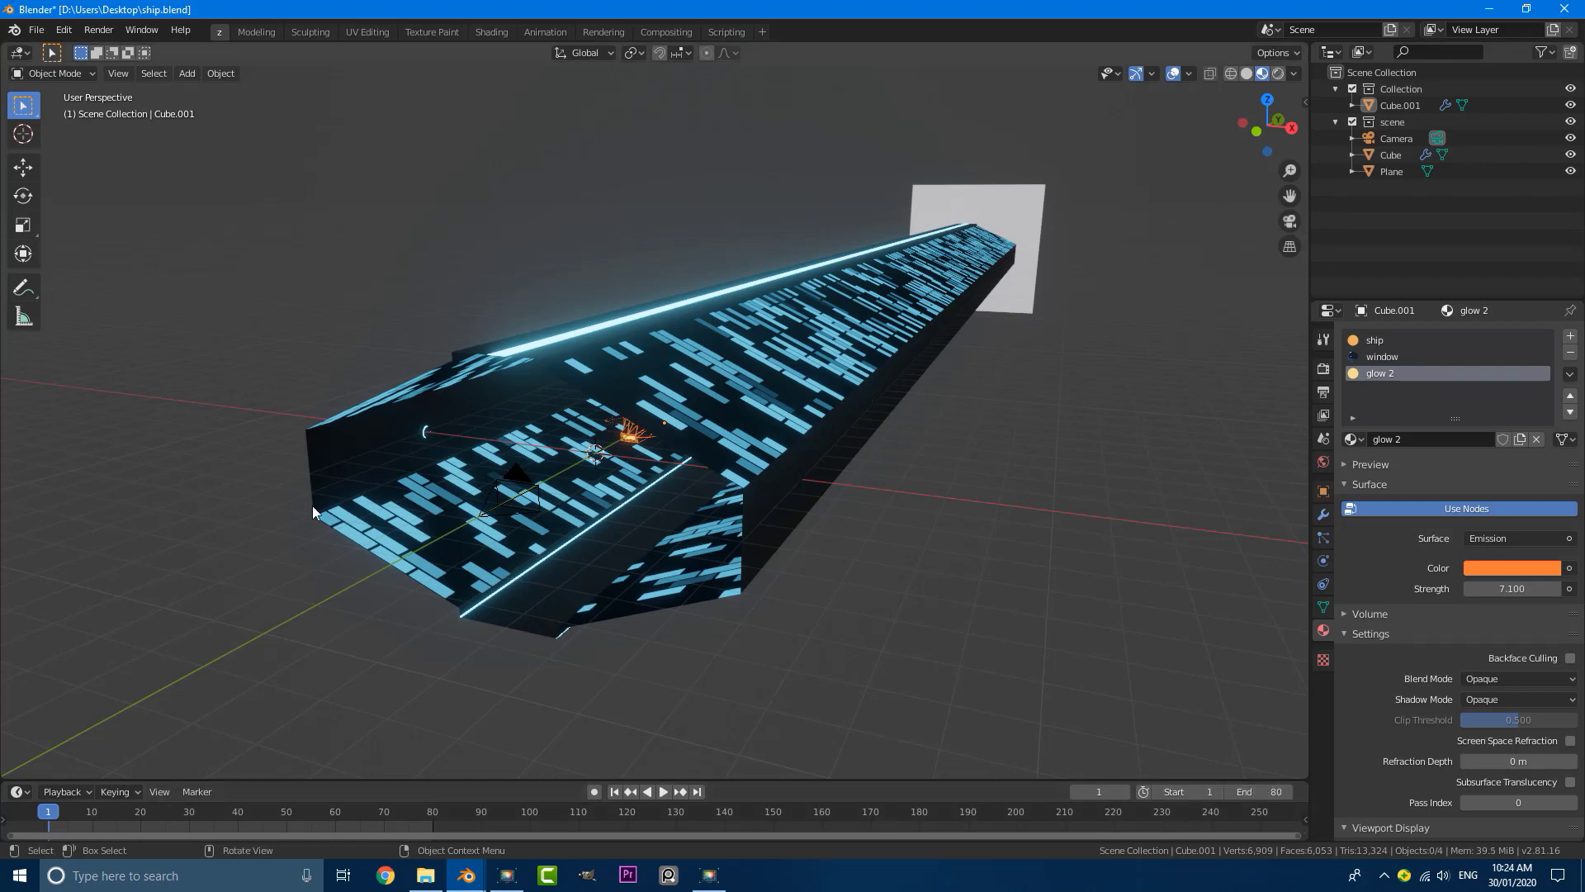
# Step: Move the plane about 7.7 m along negative Y so it sits against the tunnel's far end
pyautogui.moveTo(419, 479); pyautogui.dragTo(809, 439, button='middle')
pyautogui.click(840, 439)
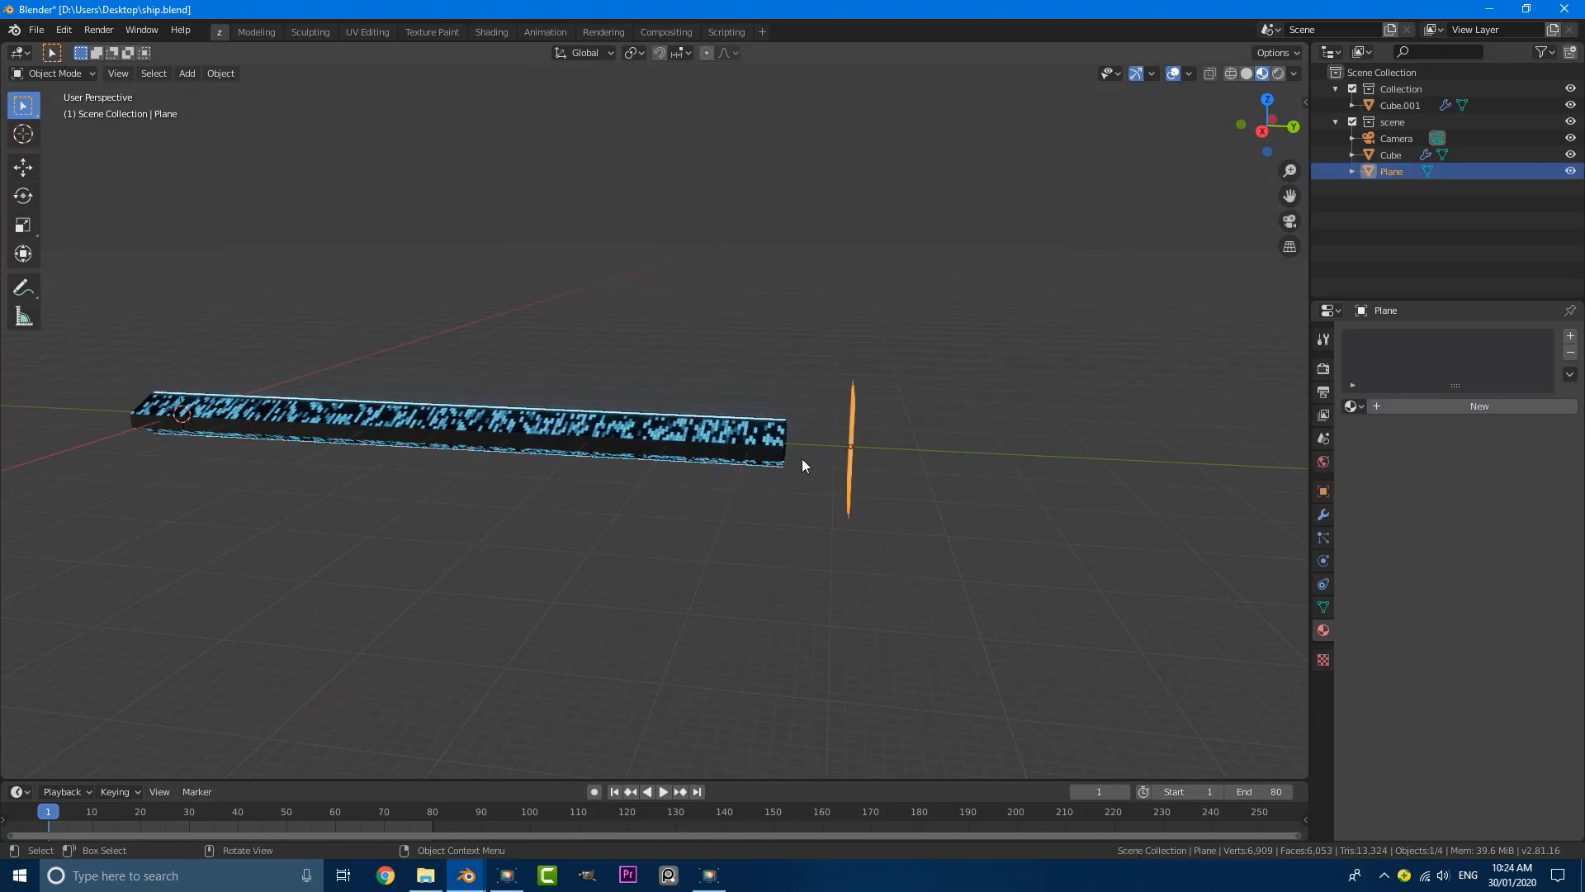
pyautogui.press('g')
pyautogui.press('y')
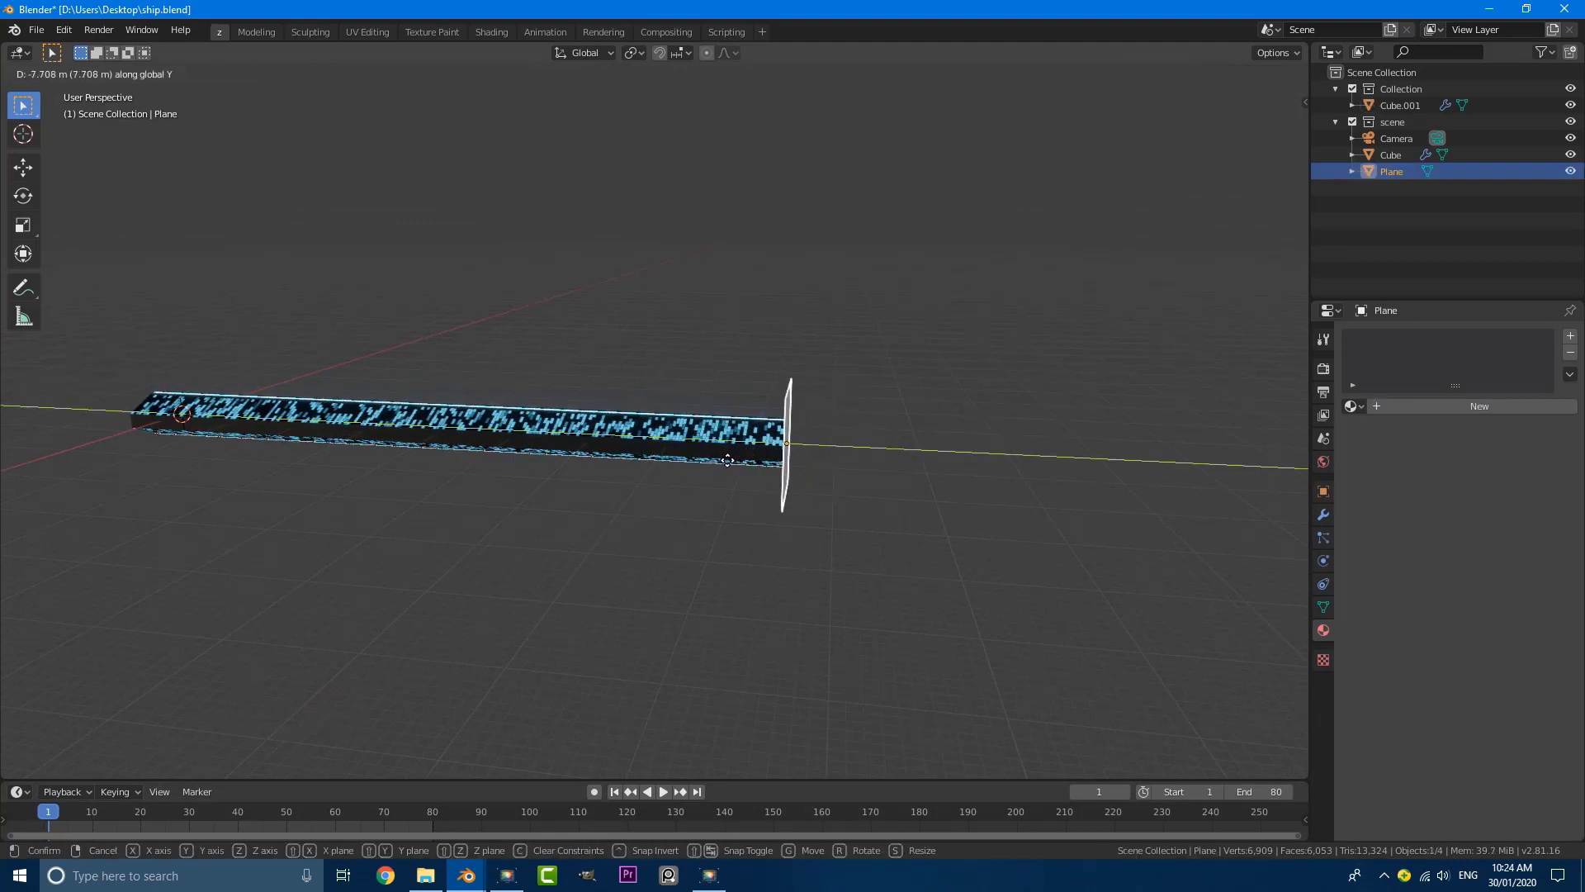
pyautogui.click(733, 464)
# Step: Select the spaceship inside the tunnel
pyautogui.scroll(-3, 348, 433)
pyautogui.moveTo(348, 432); pyautogui.dragTo(548, 414, button='middle')
pyautogui.scroll(4, 468, 459)
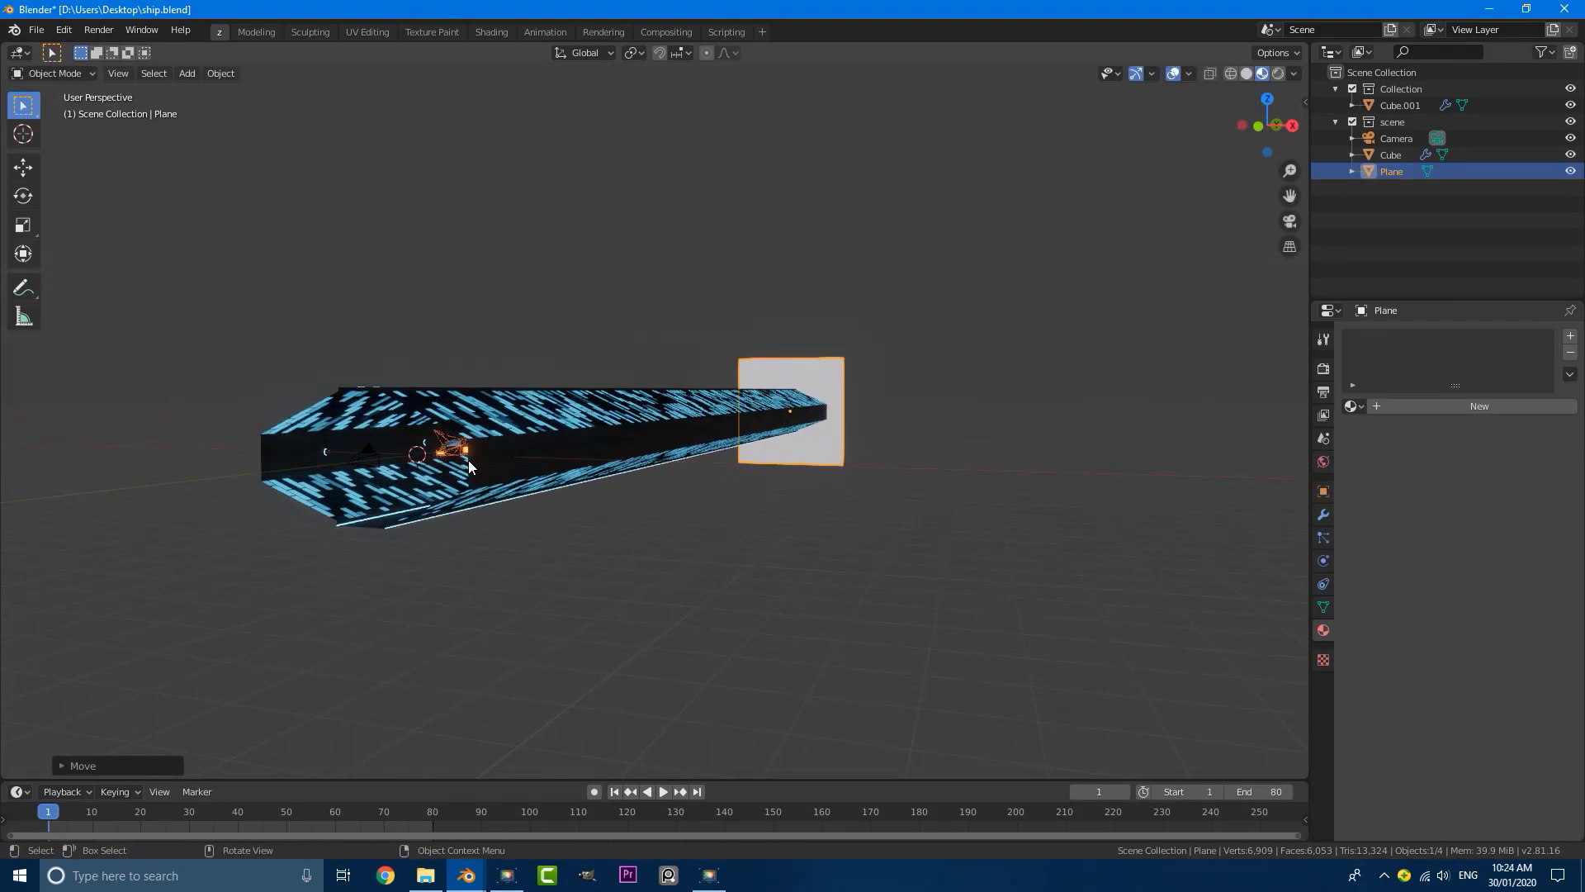
pyautogui.moveTo(468, 459); pyautogui.dragTo(487, 467, button='middle')
pyautogui.click(588, 475)
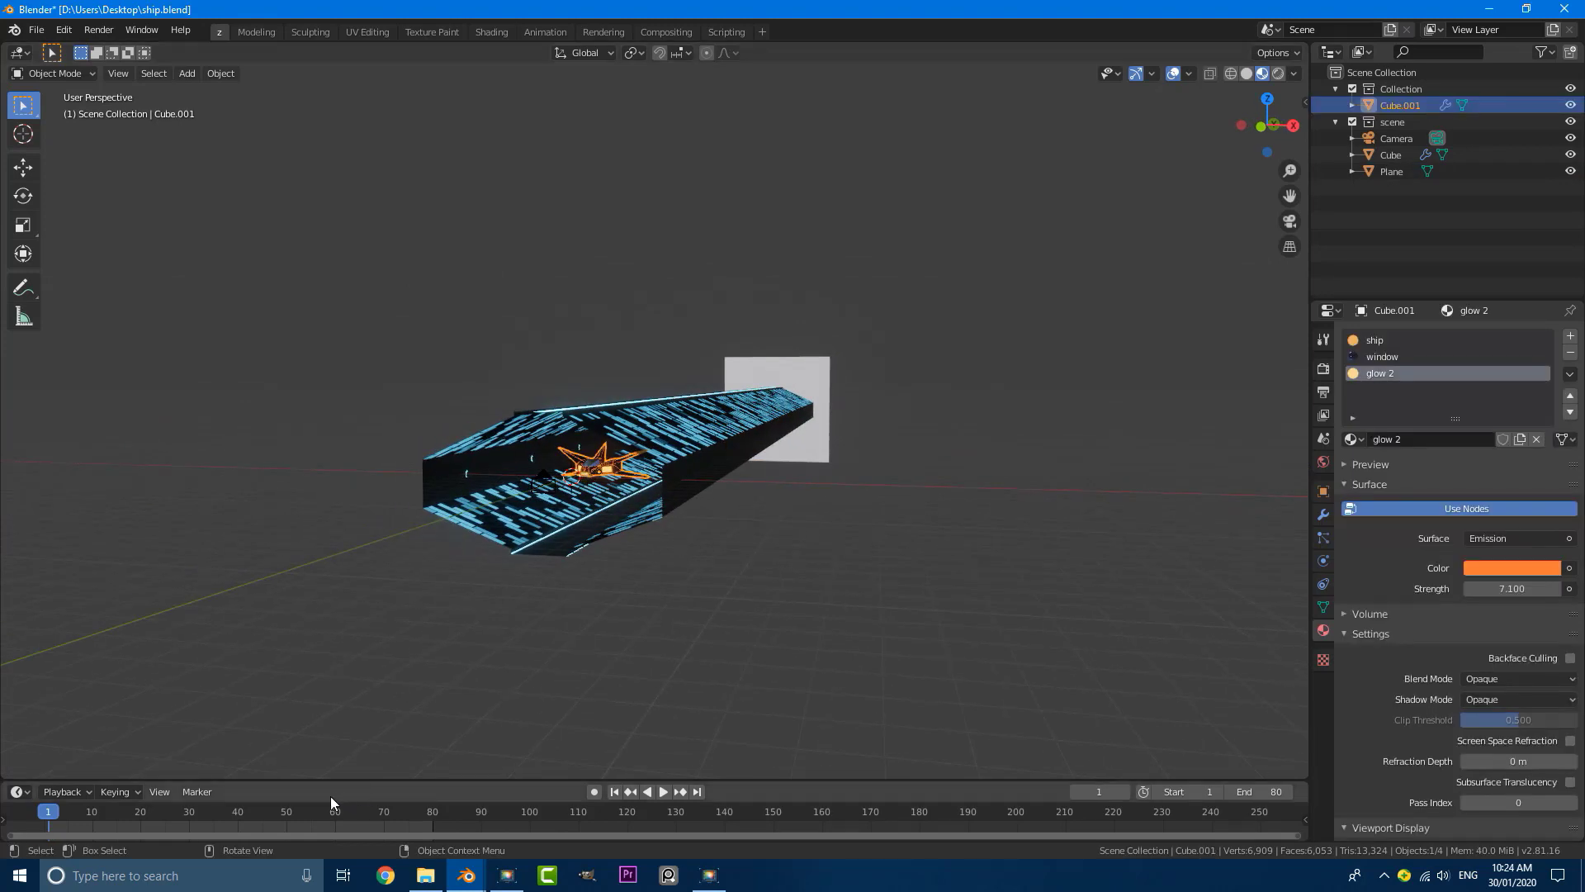
# Step: Scrub the timeline to frame 31 and return to frame 1
pyautogui.keyDown('ctrl'); pyautogui.hscroll(-5, 207, 833); pyautogui.keyUp('ctrl')
pyautogui.moveTo(207, 834); pyautogui.dragTo(280, 833)
pyautogui.moveTo(462, 819); pyautogui.dragTo(372, 812, button='middle')
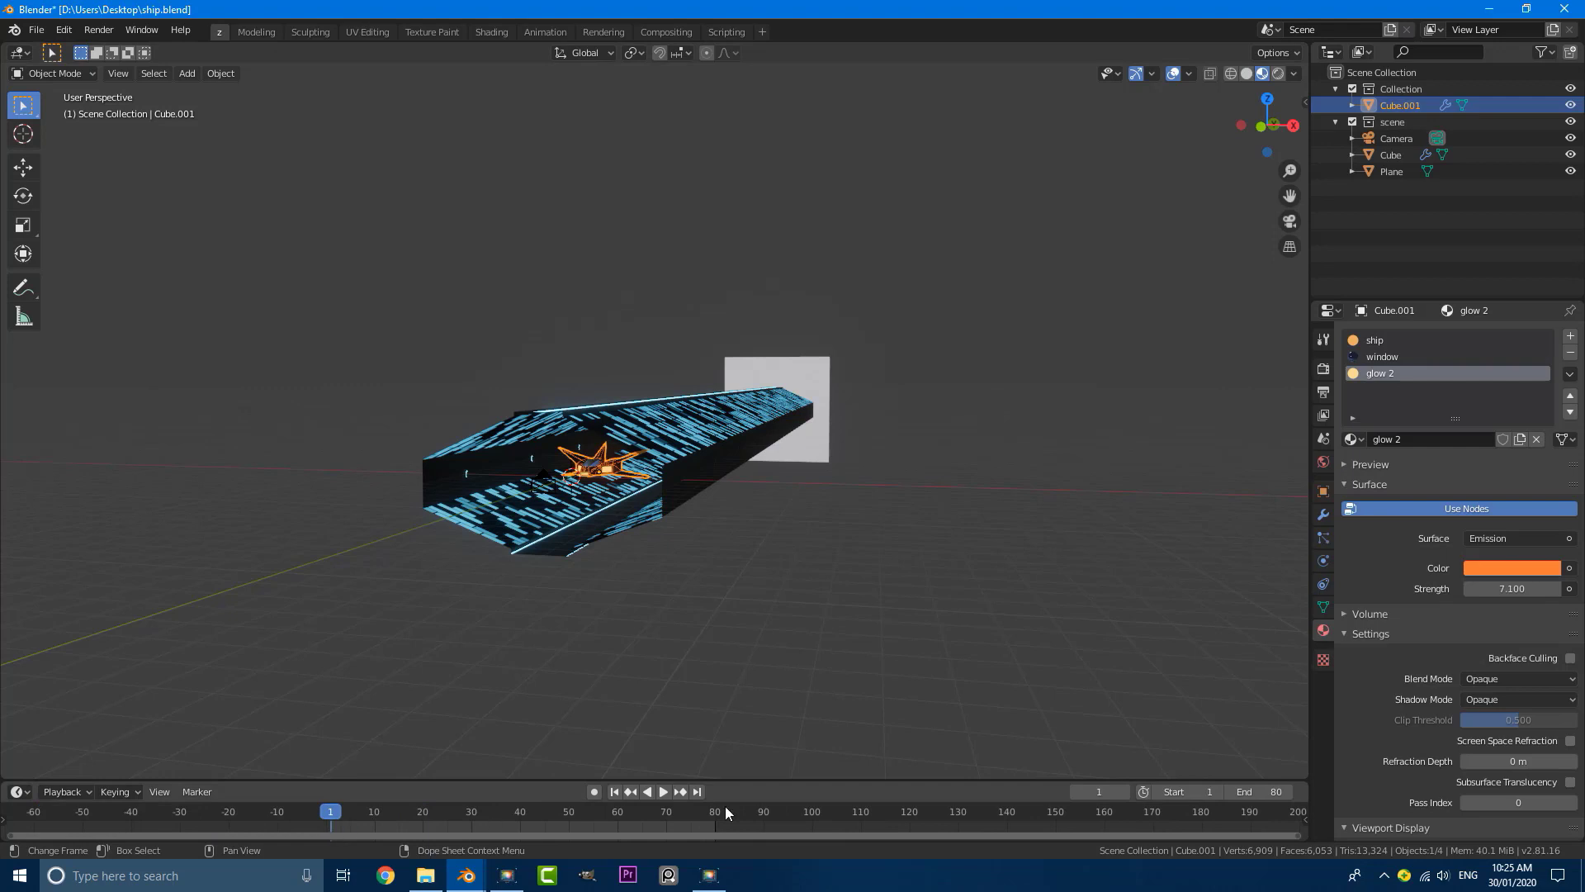
pyautogui.moveTo(326, 819); pyautogui.dragTo(476, 818)
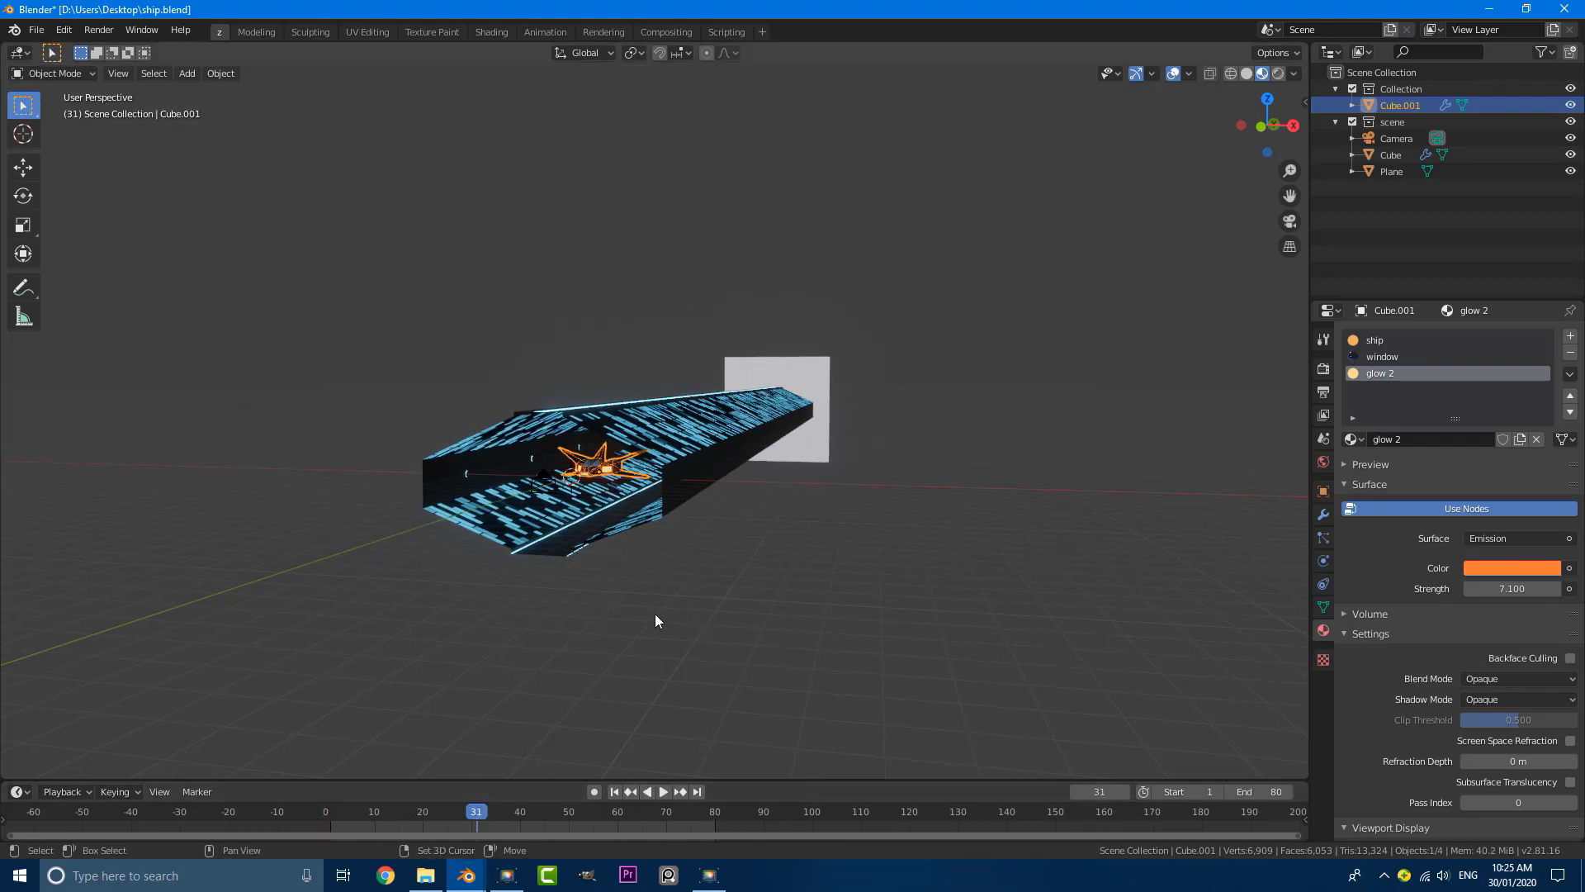
pyautogui.hotkey('shift', 'Left')
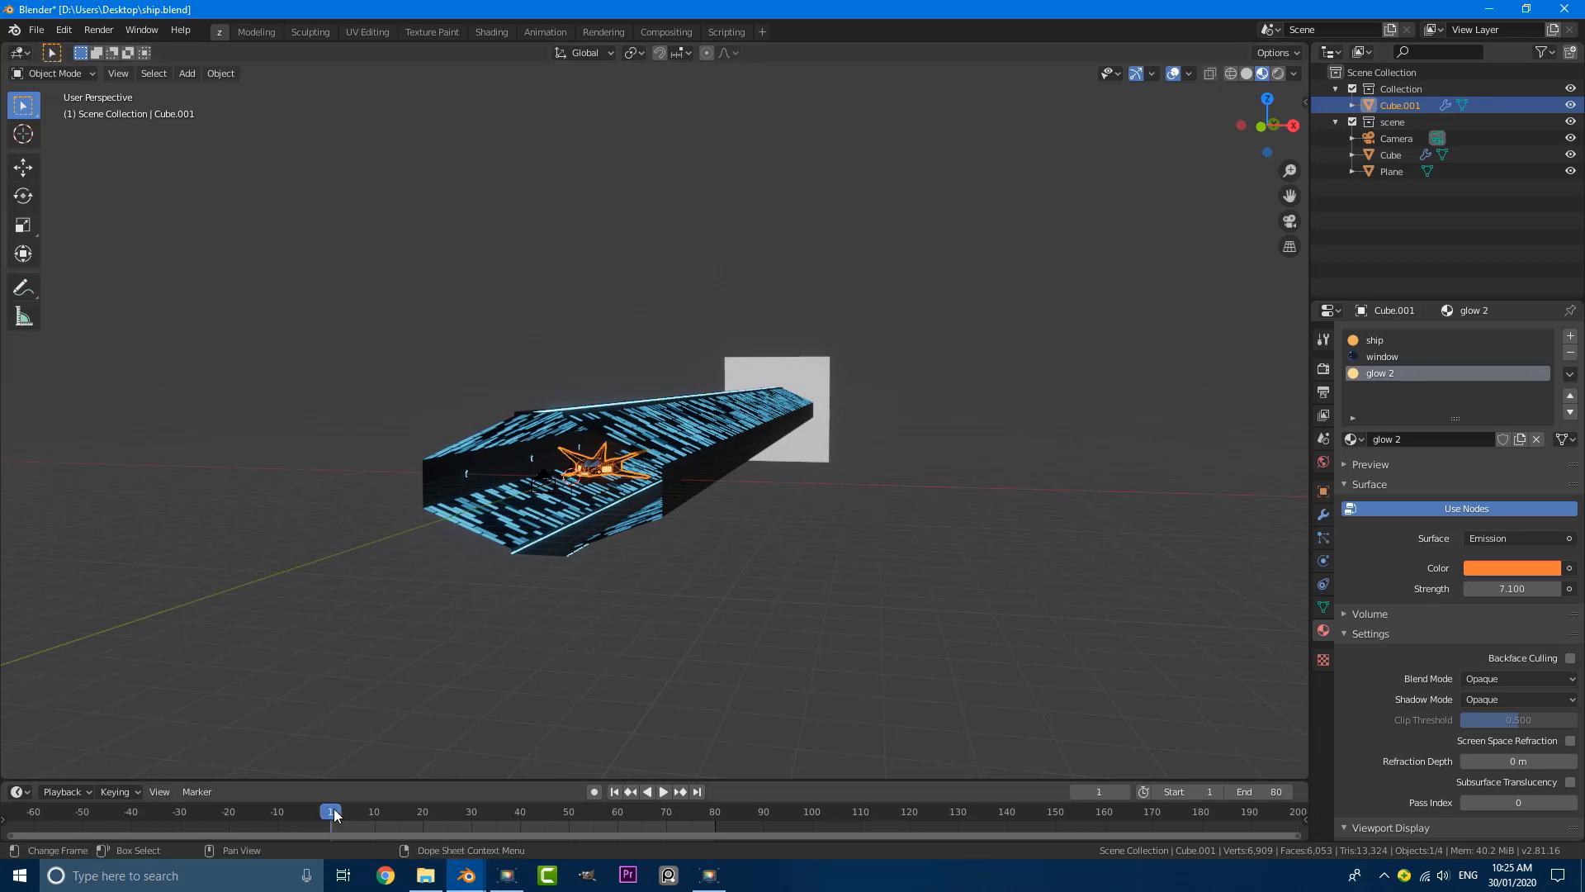
# Step: Move the ship about 100 m along Y so it sits behind the plane at the tunnel's far end
pyautogui.moveTo(793, 363); pyautogui.dragTo(663, 414, button='middle')
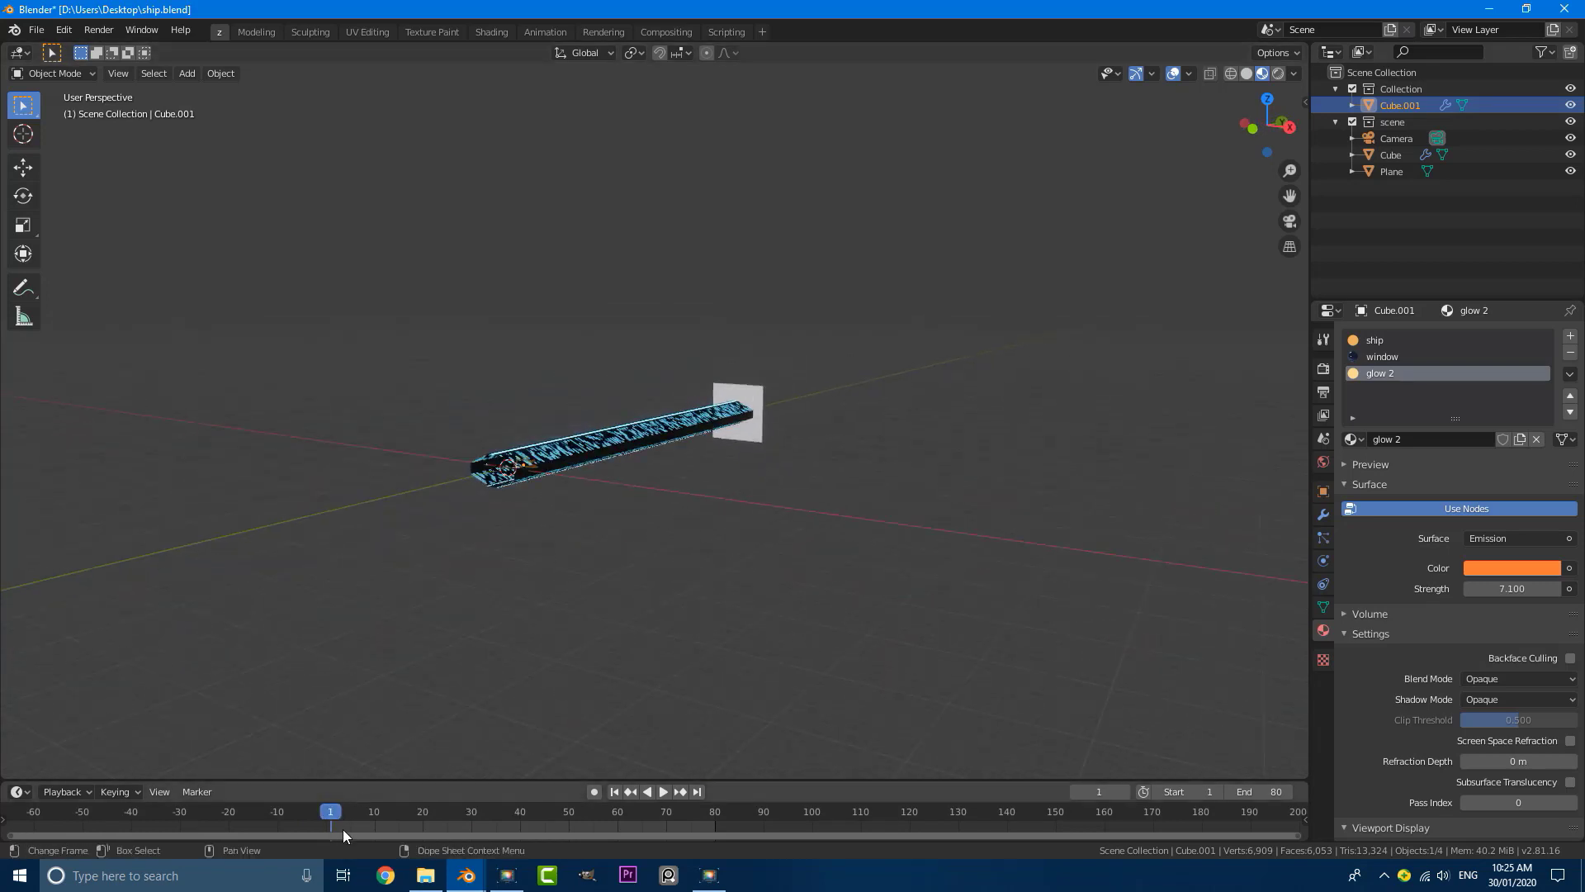
pyautogui.scroll(3, 427, 490)
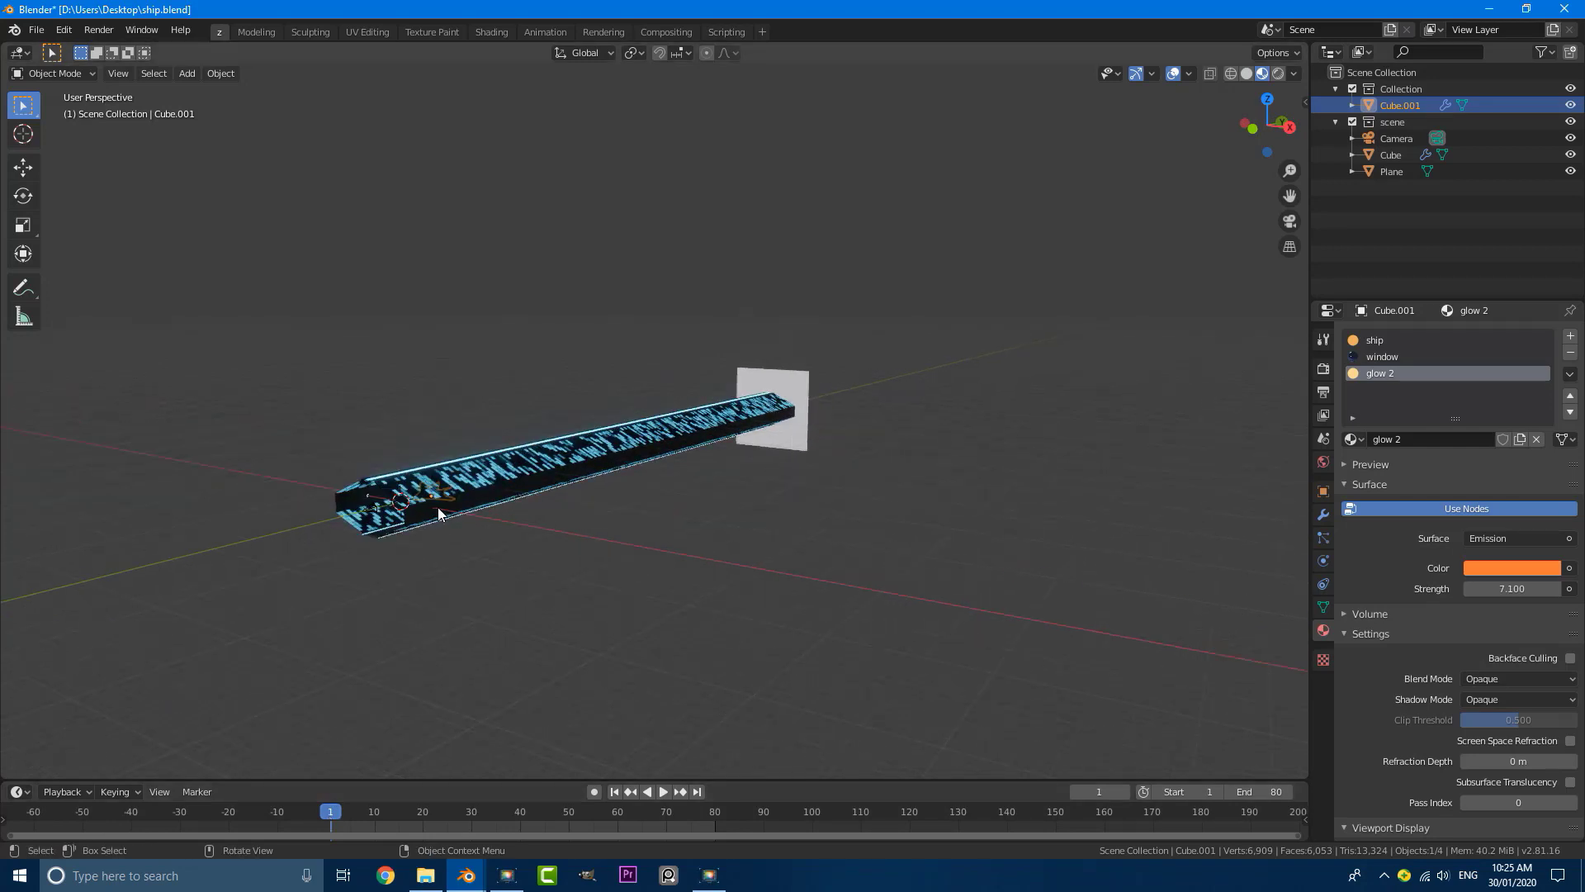
pyautogui.press('g')
pyautogui.press('y')
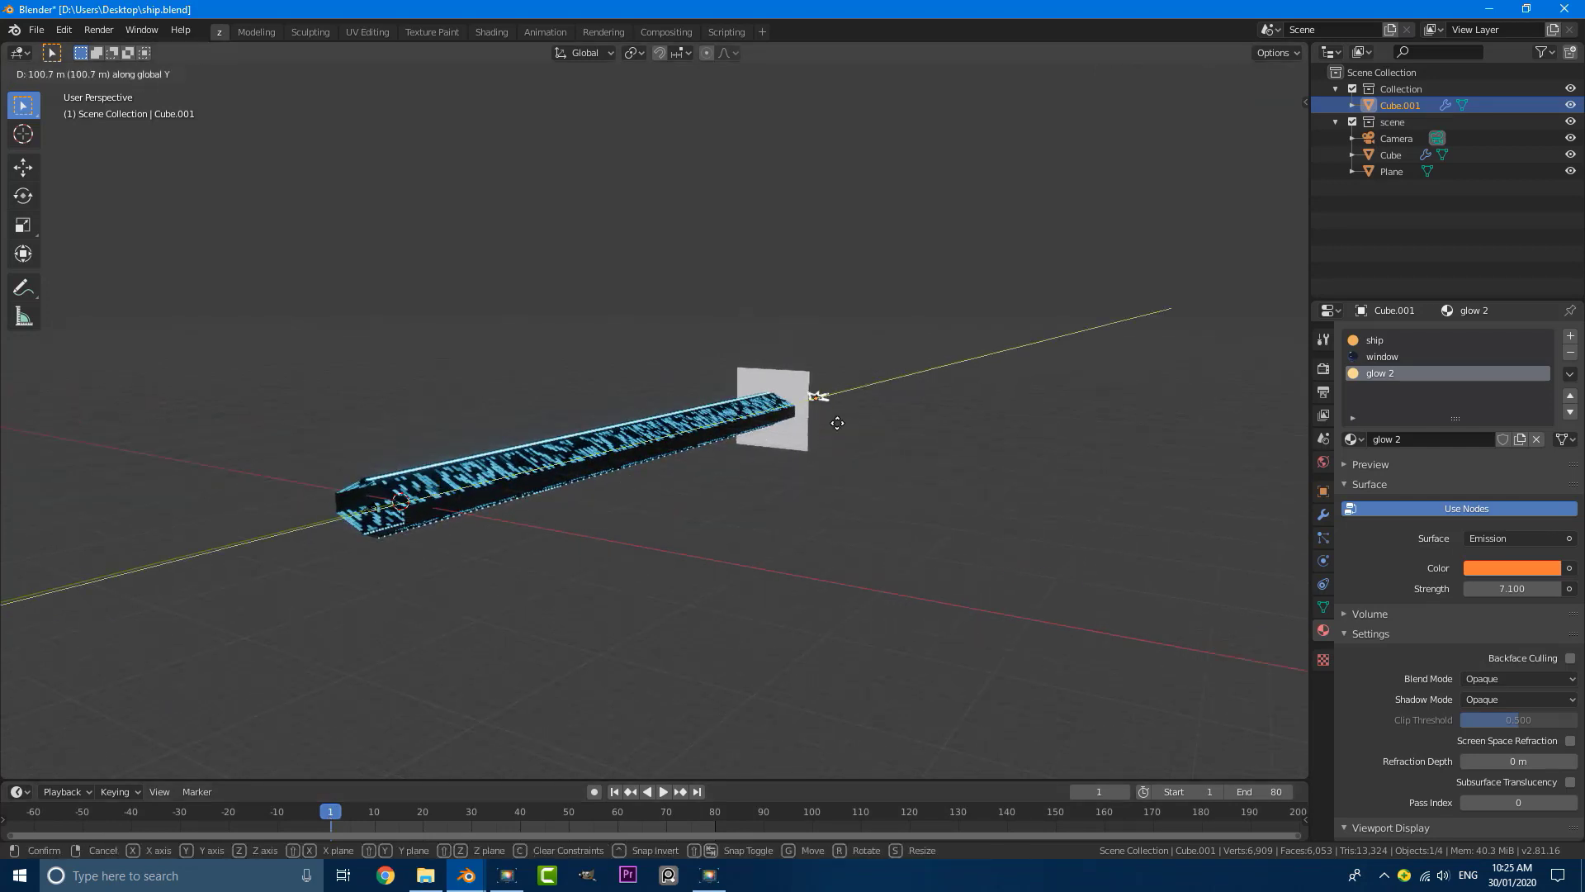
pyautogui.click(814, 435)
pyautogui.moveTo(814, 435); pyautogui.dragTo(895, 446, button='middle')
# Step: Insert a Location keyframe for the ship at frame 1 and enlarge the timeline area
pyautogui.press('i')
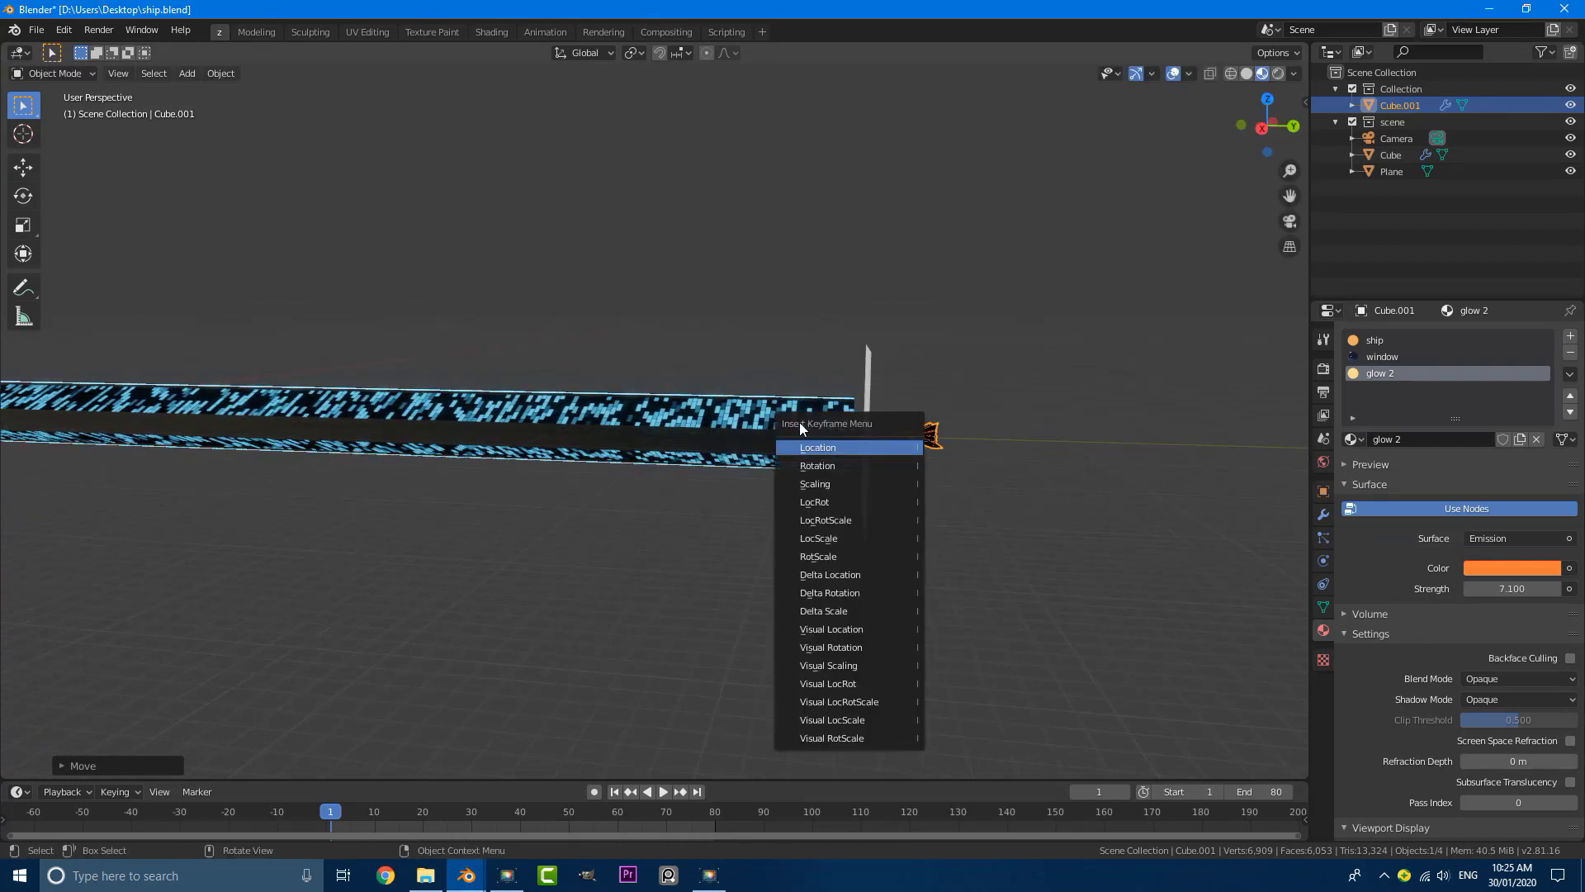
pyautogui.click(830, 449)
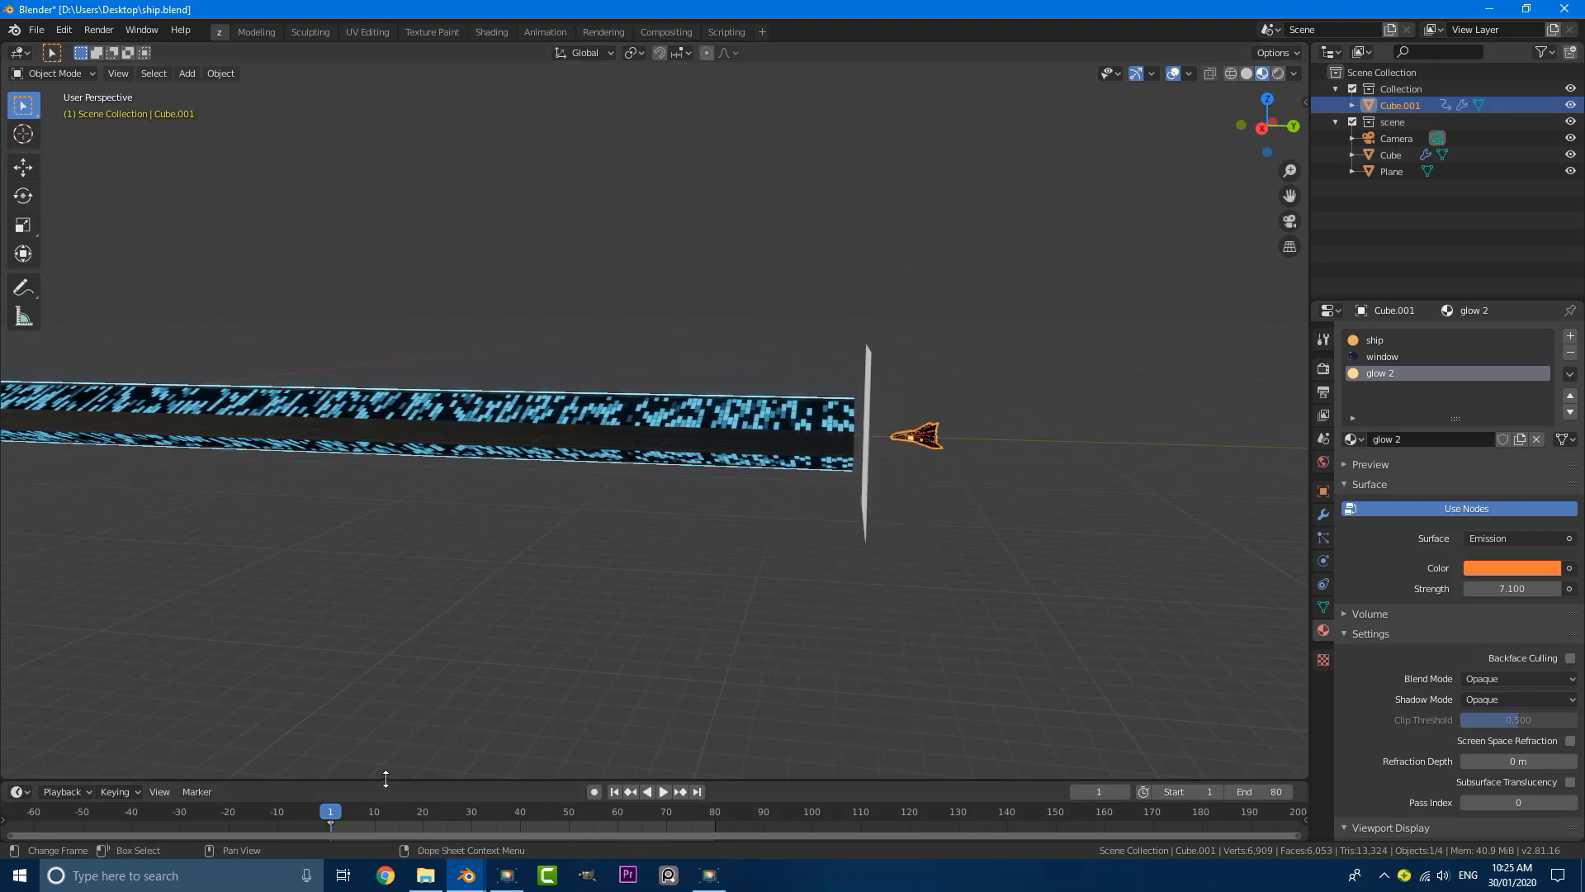
pyautogui.moveTo(383, 781); pyautogui.dragTo(335, 714)
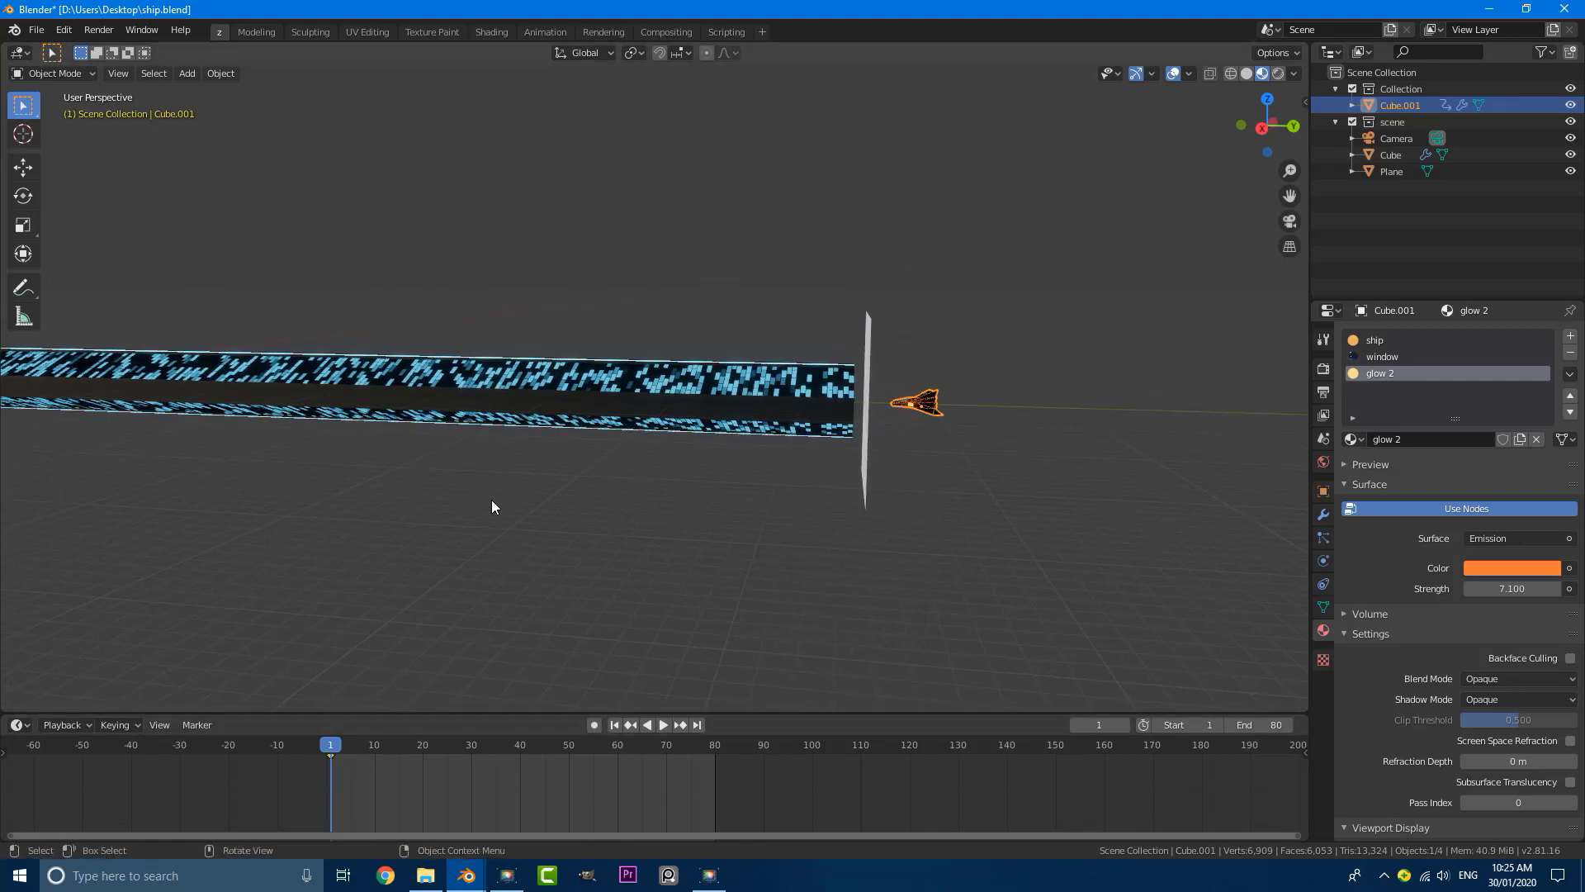
# Step: At frame 80, move the ship along negative Y through the tunnel until it is past the camera
pyautogui.moveTo(492, 499); pyautogui.dragTo(515, 501, button='middle')
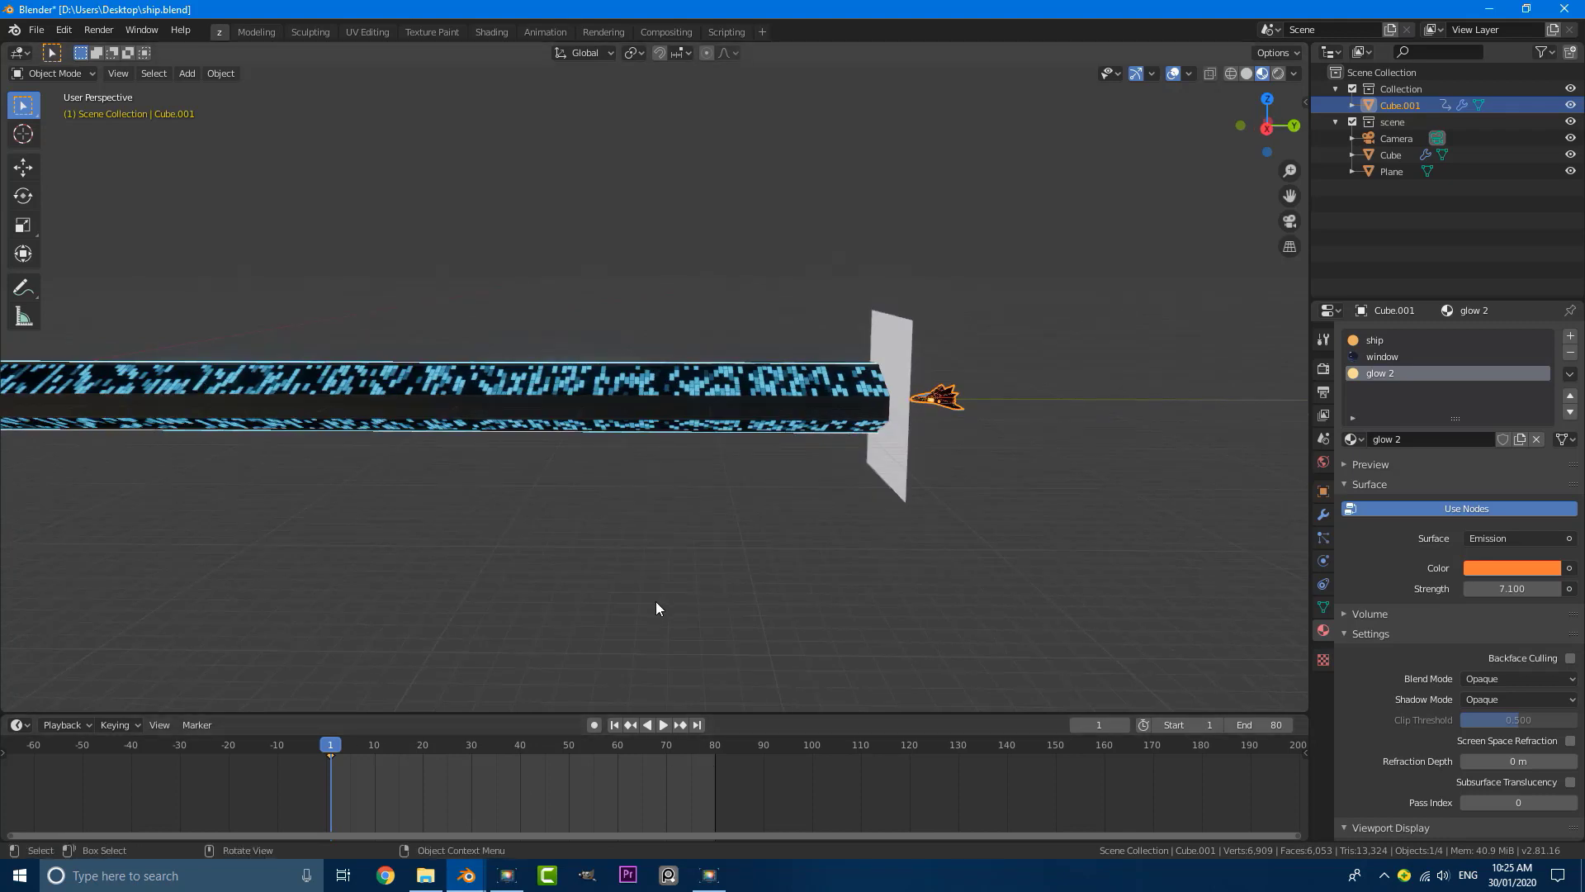
pyautogui.hotkey('shift', 'Right')
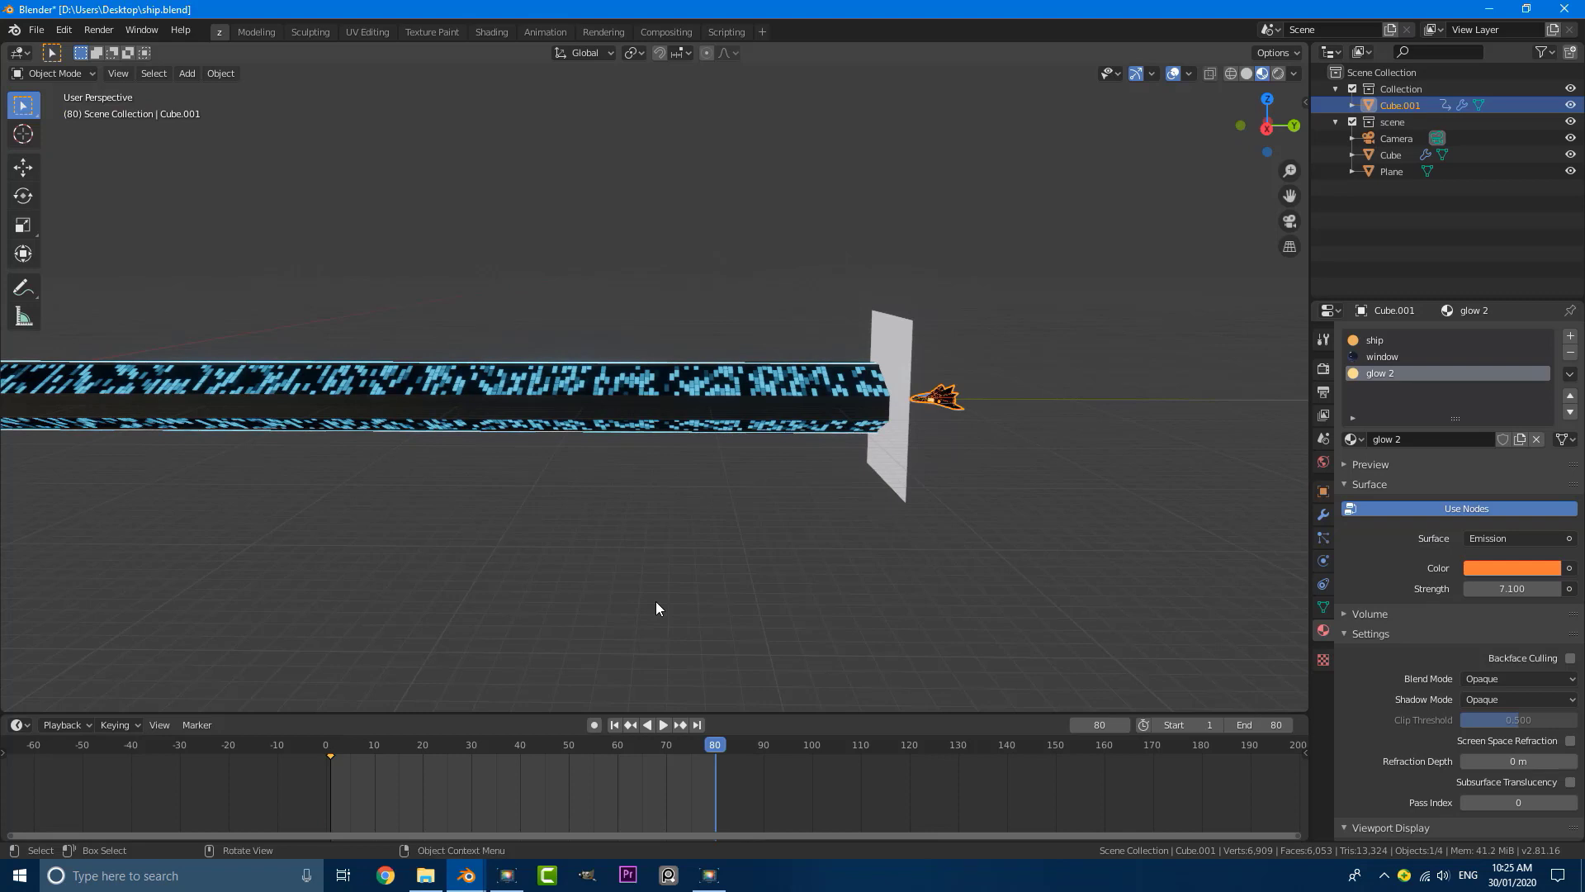
pyautogui.scroll(-2, 563, 578)
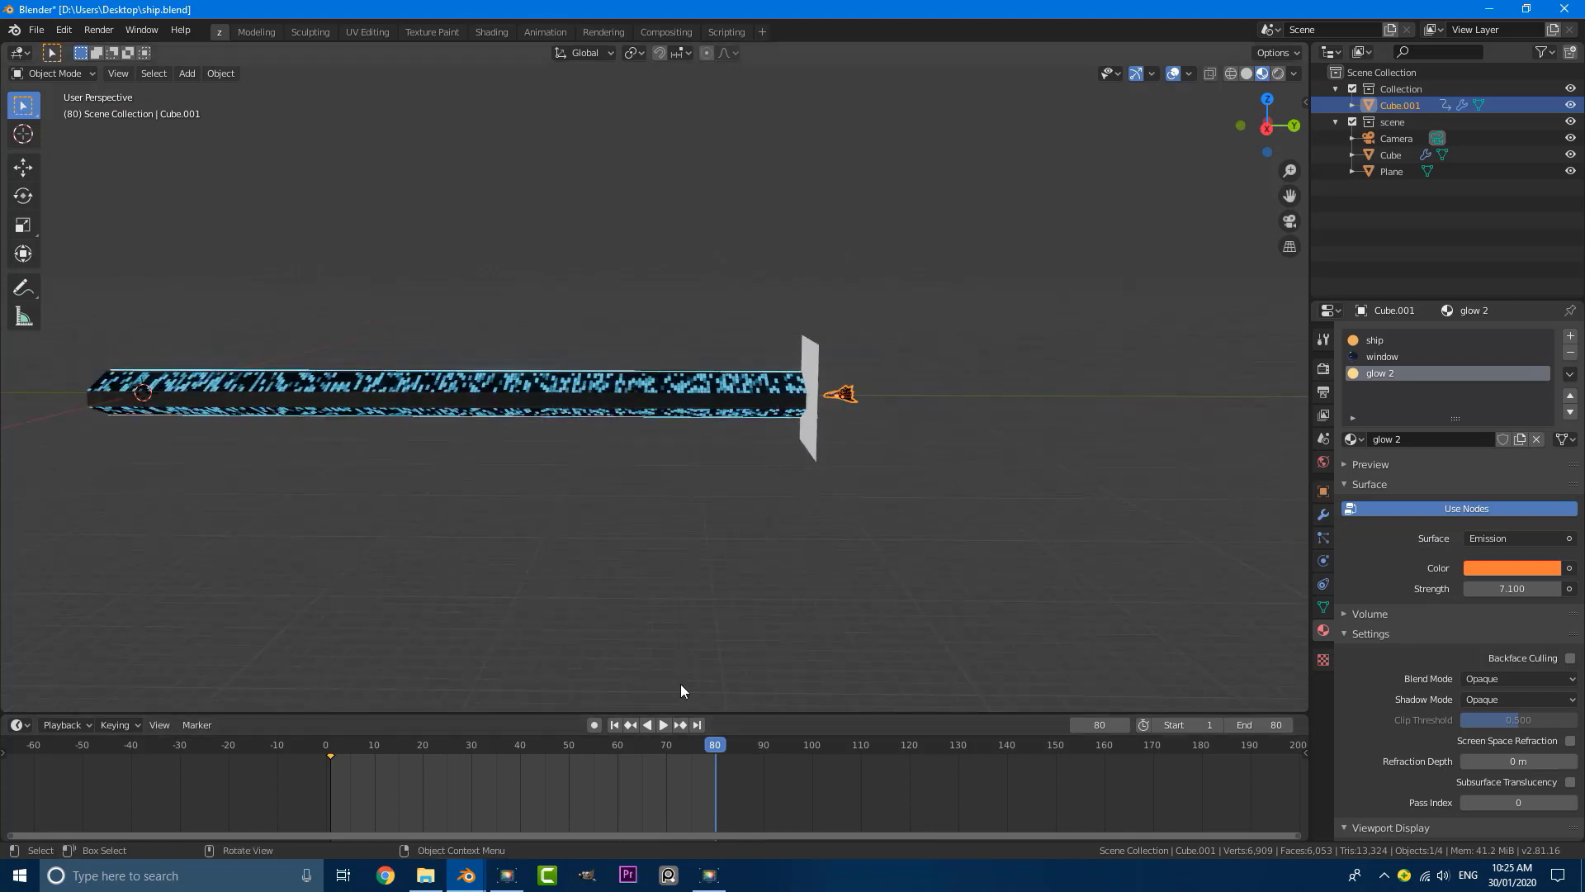
pyautogui.press('g')
pyautogui.press('y')
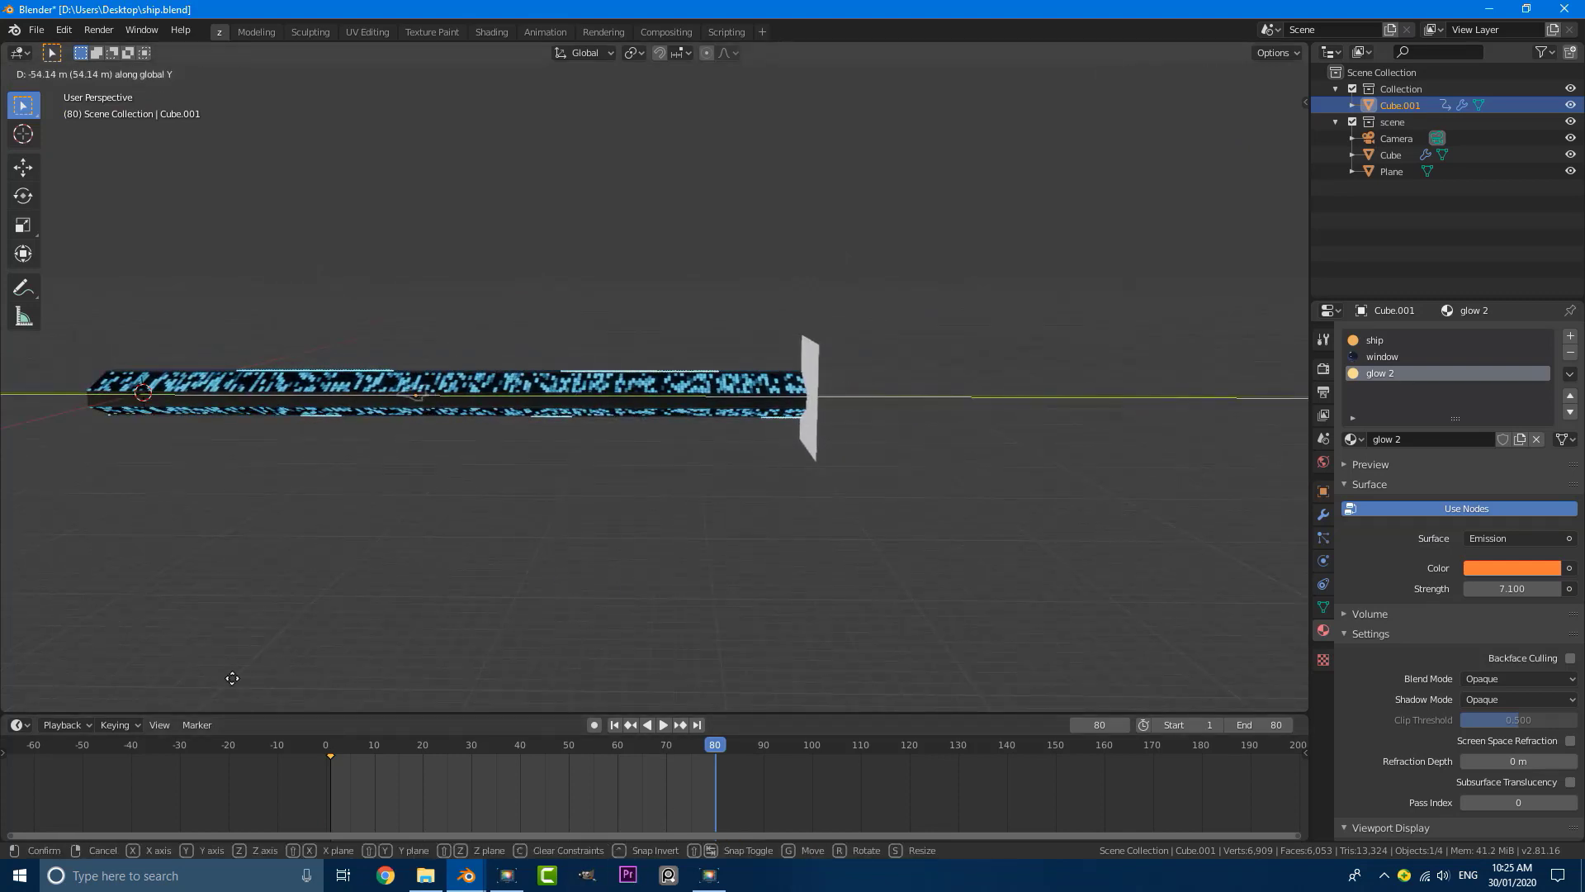
pyautogui.click(1230, 662)
# Step: Insert a Location keyframe for the ship at frame 80
pyautogui.scroll(-1, 796, 602)
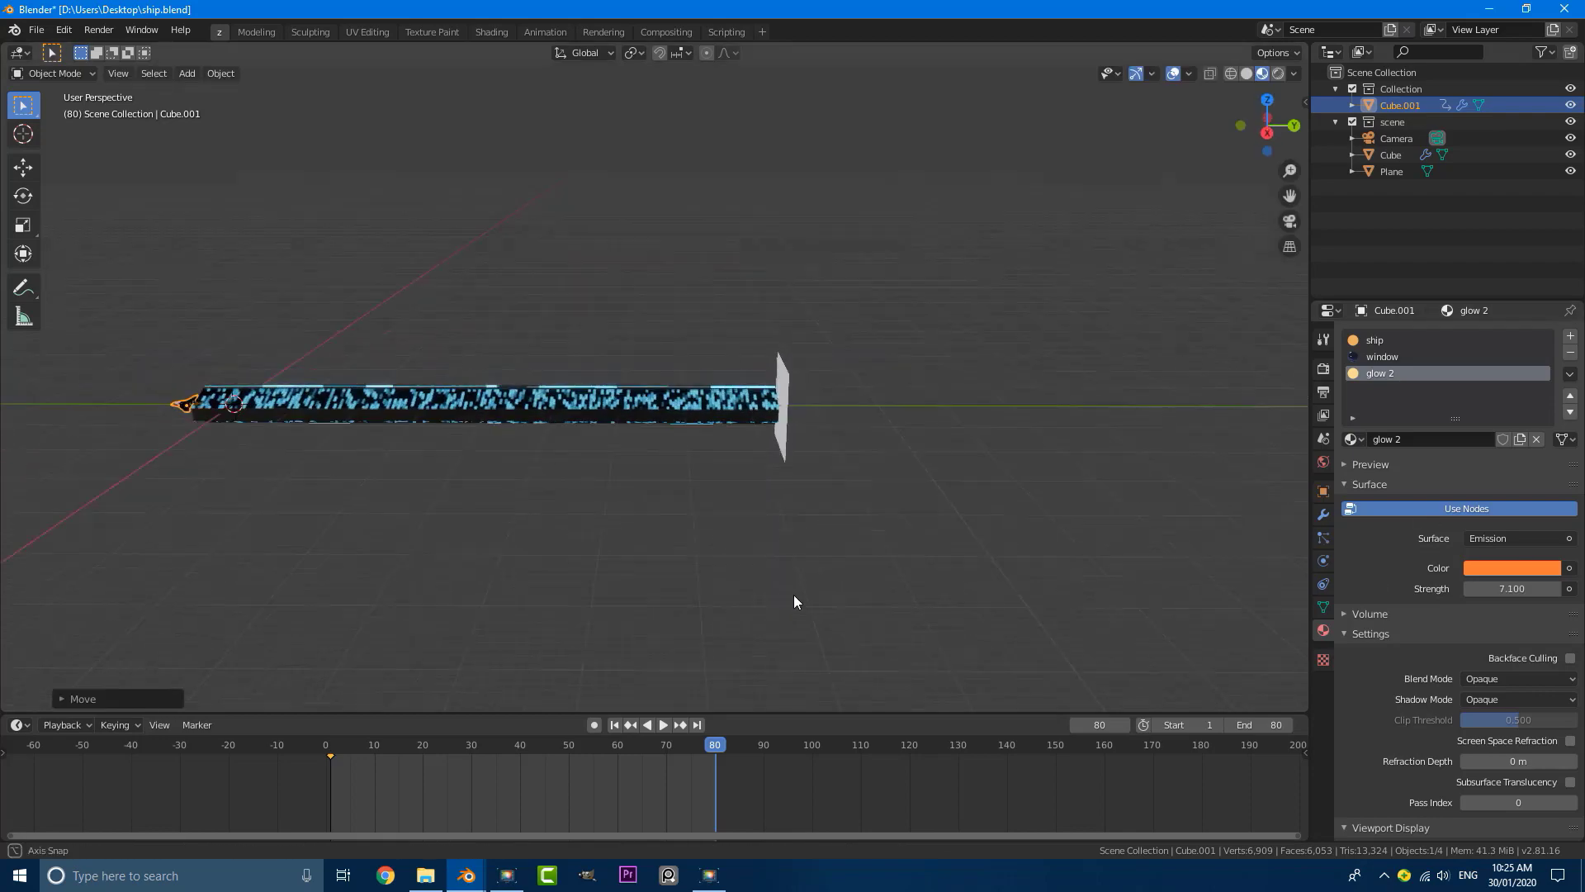
pyautogui.moveTo(438, 504); pyautogui.dragTo(471, 541, button='middle')
pyautogui.keyDown('shift'); pyautogui.moveTo(446, 530); pyautogui.dragTo(867, 475, button='middle'); pyautogui.keyUp('shift')
pyautogui.scroll(5, 689, 363)
pyautogui.scroll(4, 686, 362)
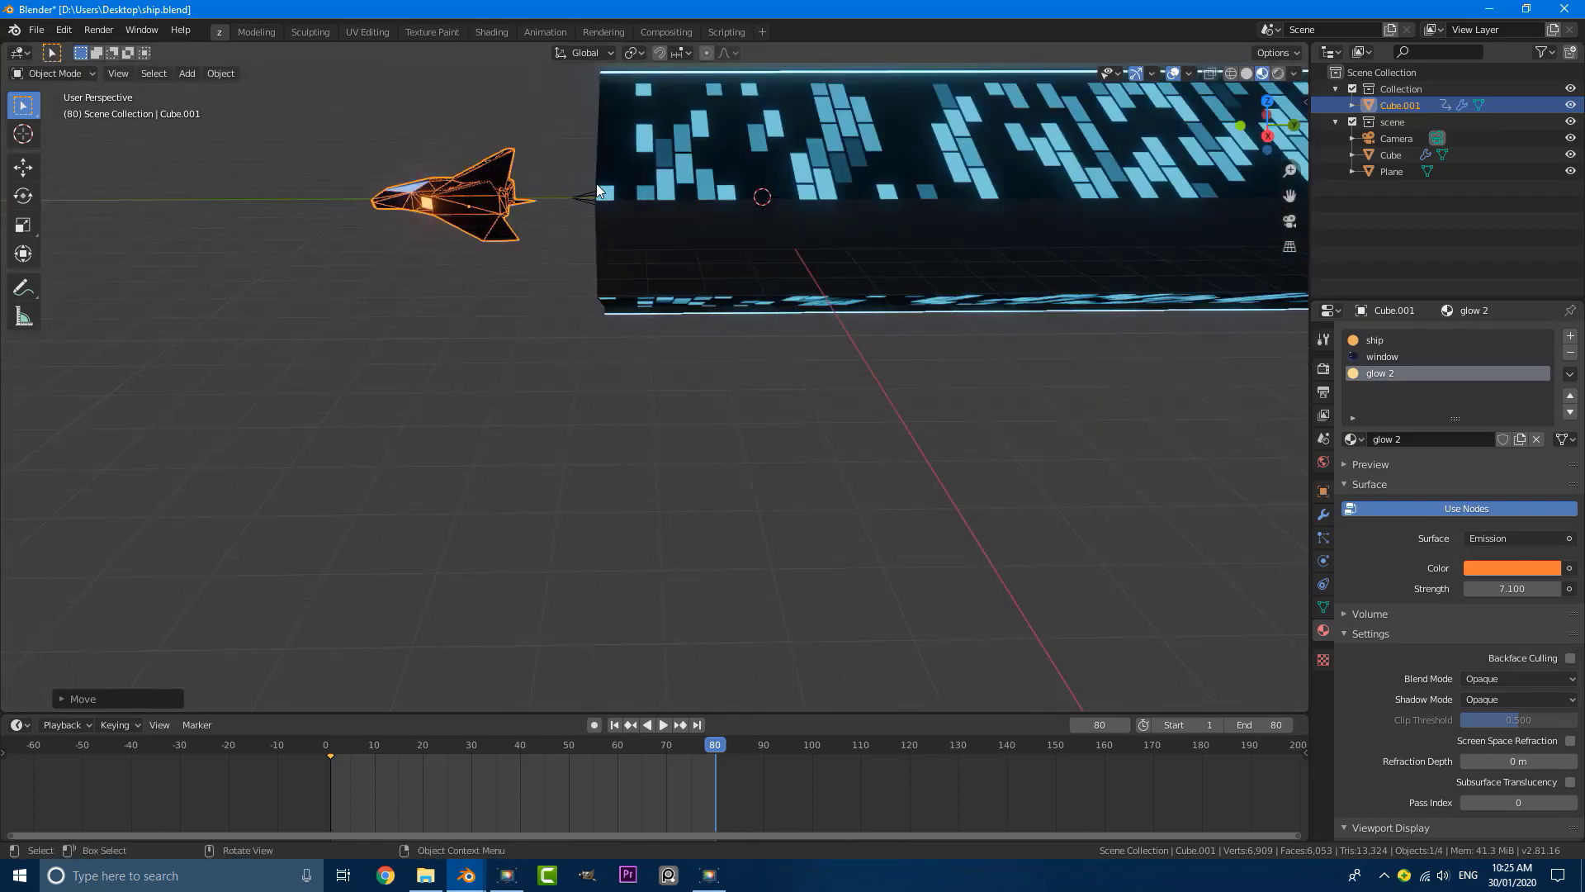
pyautogui.press('i')
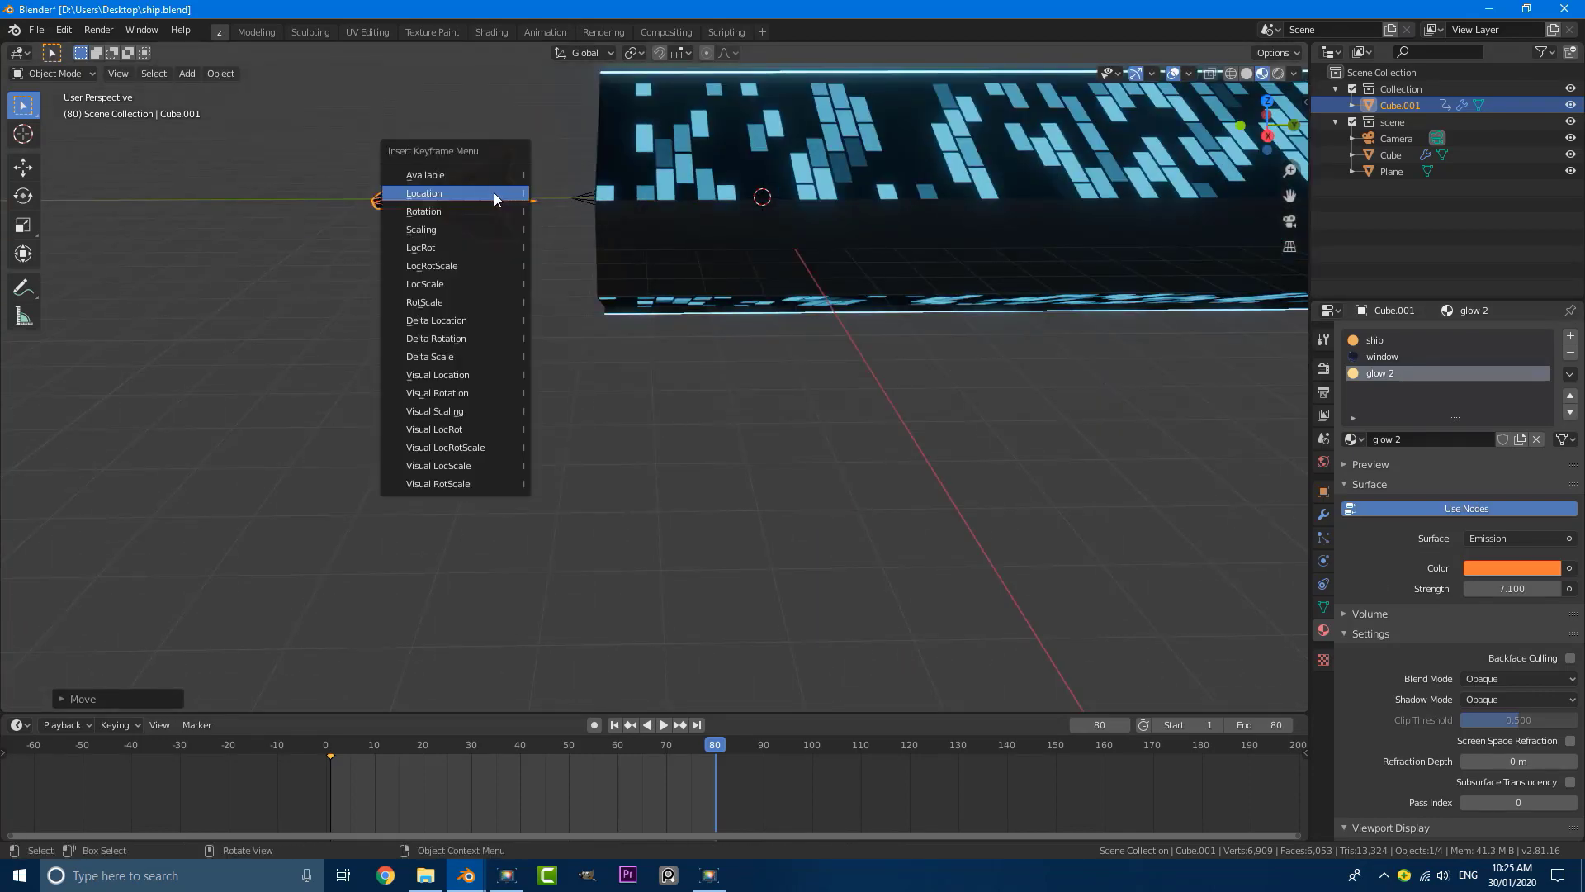
pyautogui.click(433, 198)
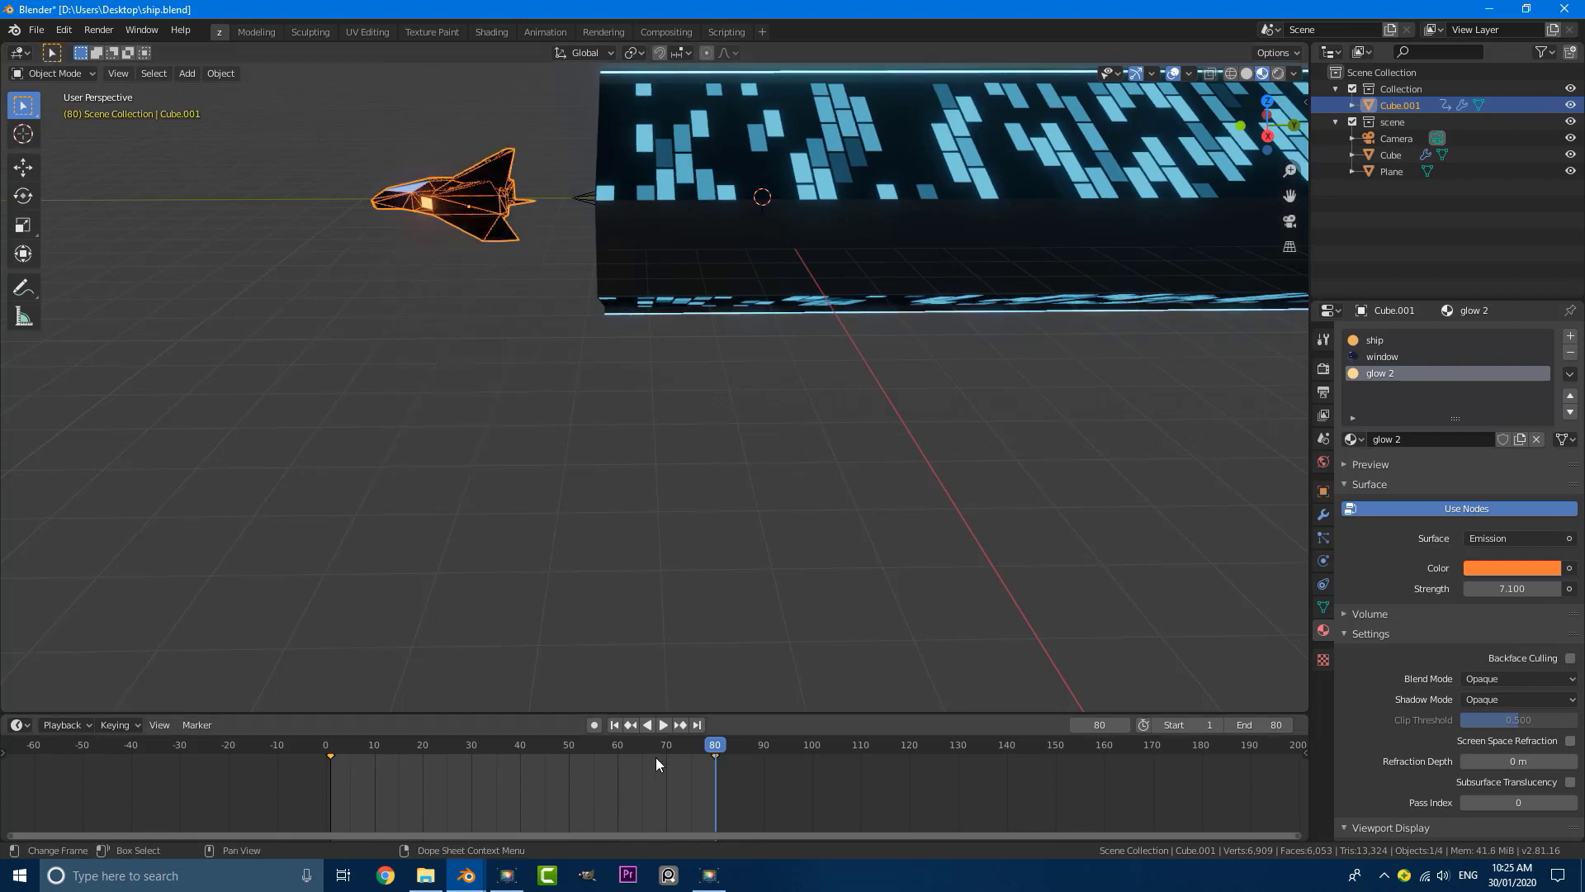
# Step: Set the interpolation of both ship keyframes to Linear
pyautogui.moveTo(652, 780); pyautogui.dragTo(672, 785, button='middle')
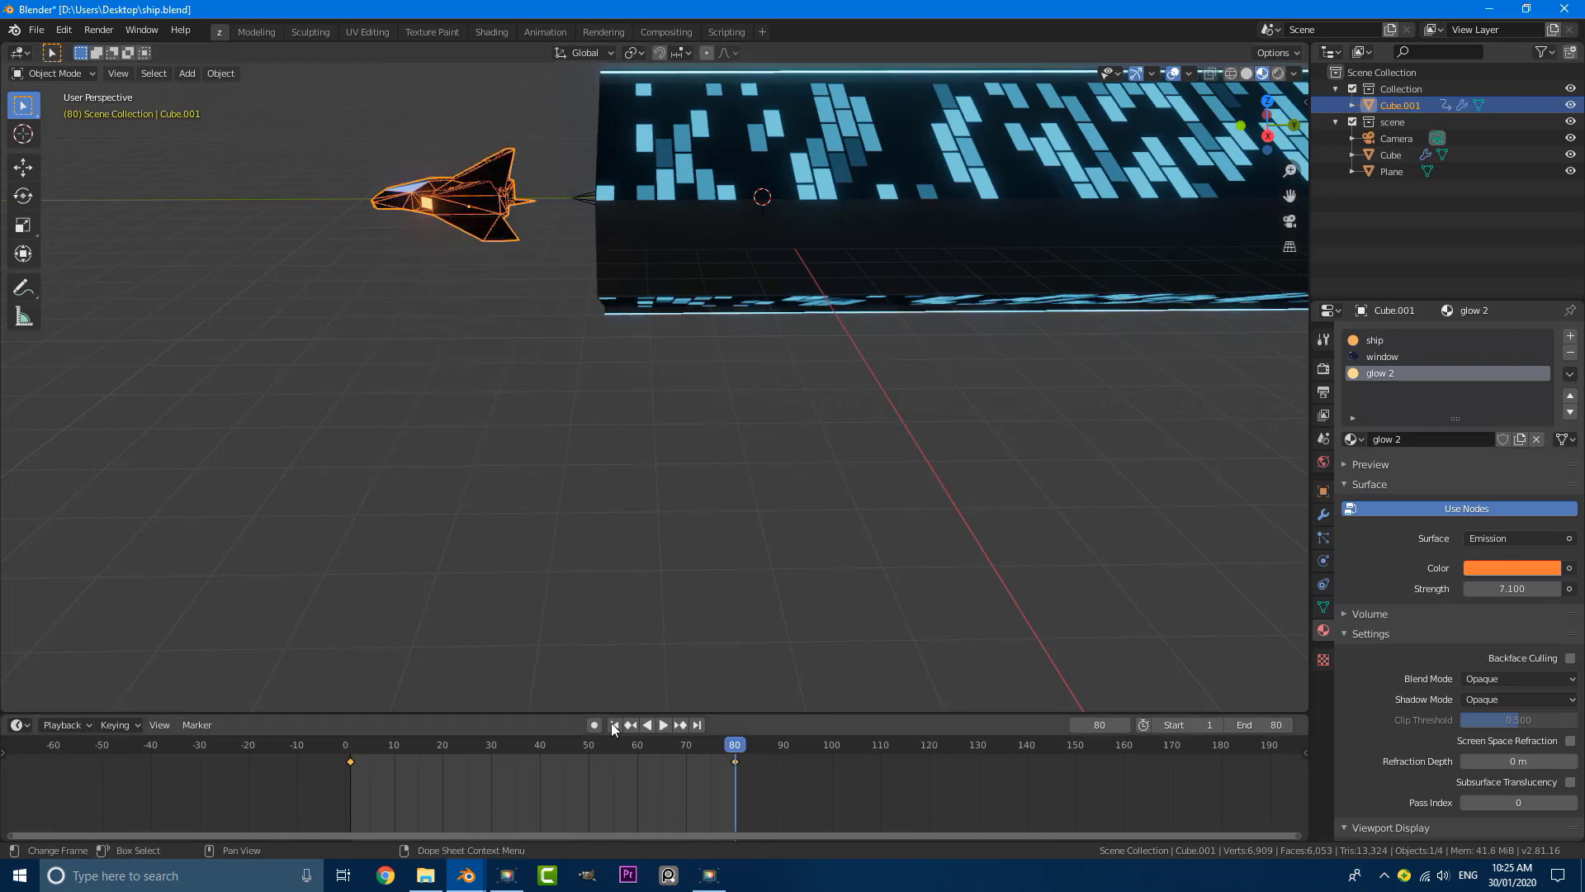
pyautogui.click(510, 698)
pyautogui.click(488, 229)
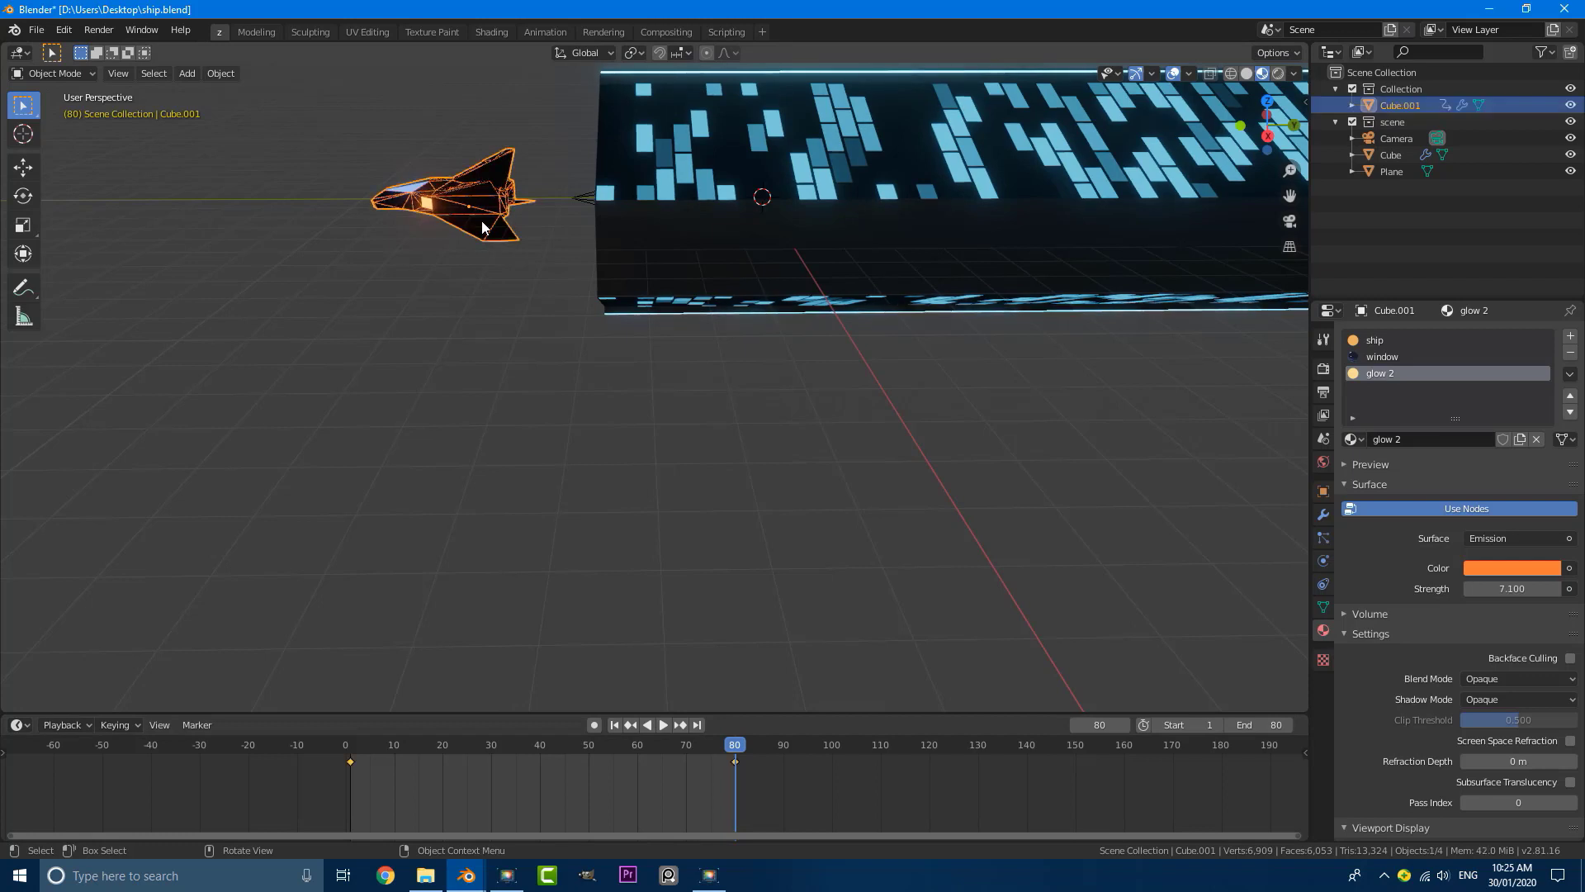
pyautogui.moveTo(820, 797); pyautogui.dragTo(313, 761)
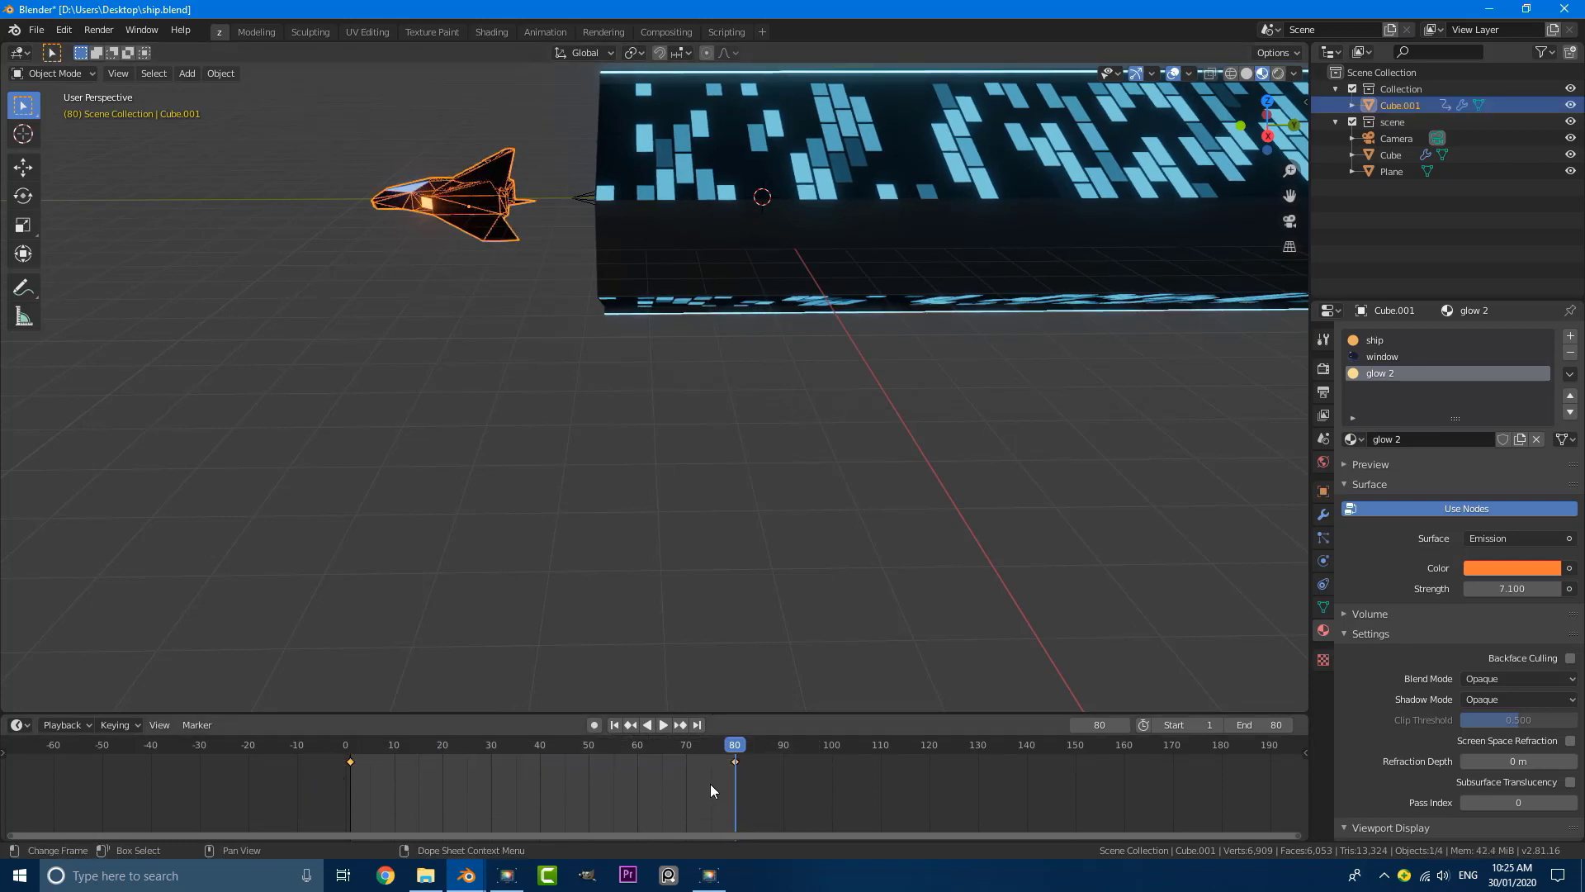
pyautogui.press('t')
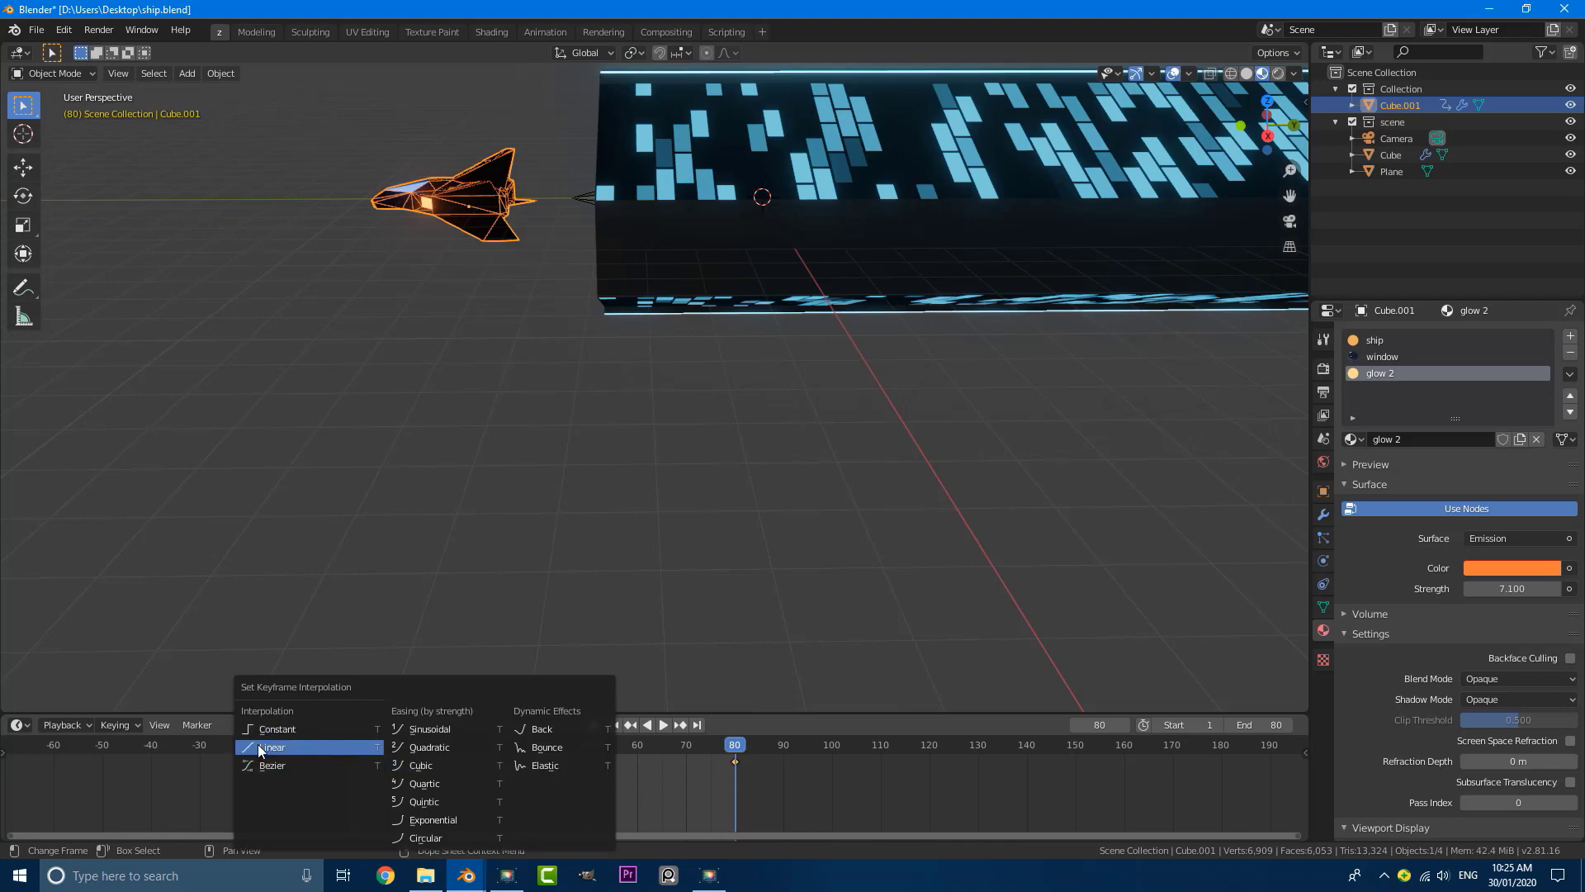
pyautogui.click(295, 752)
# Step: Apply Linear interpolation to the ship's keyframes and play the animation from the camera view
pyautogui.click(345, 746)
pyautogui.scroll(-8, 601, 314)
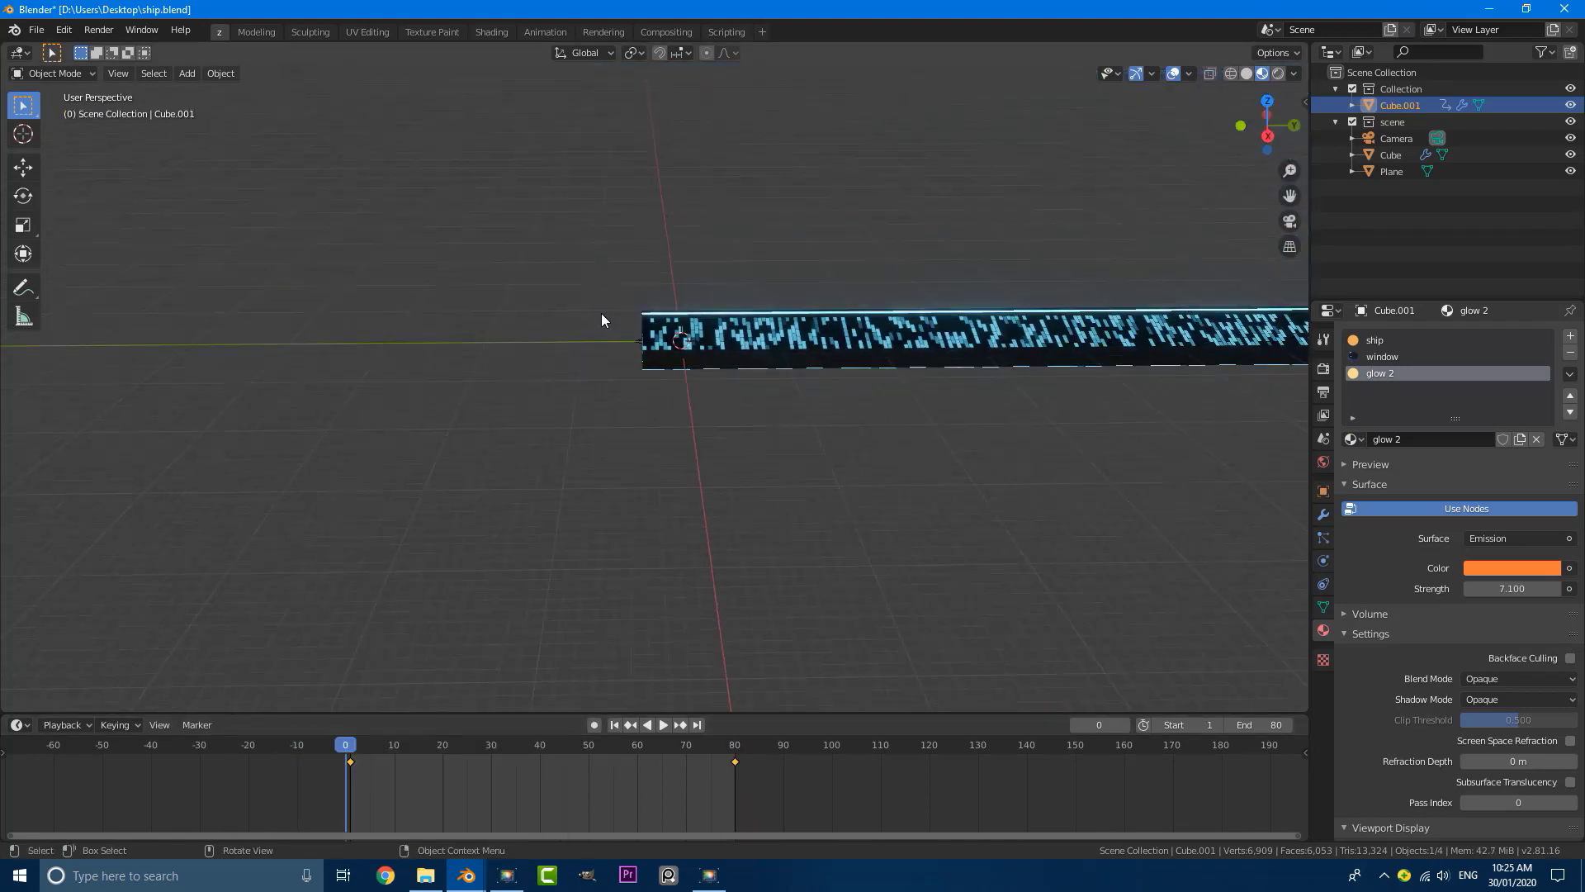
pyautogui.moveTo(601, 314); pyautogui.dragTo(696, 356, button='middle')
pyautogui.press('KP_0')
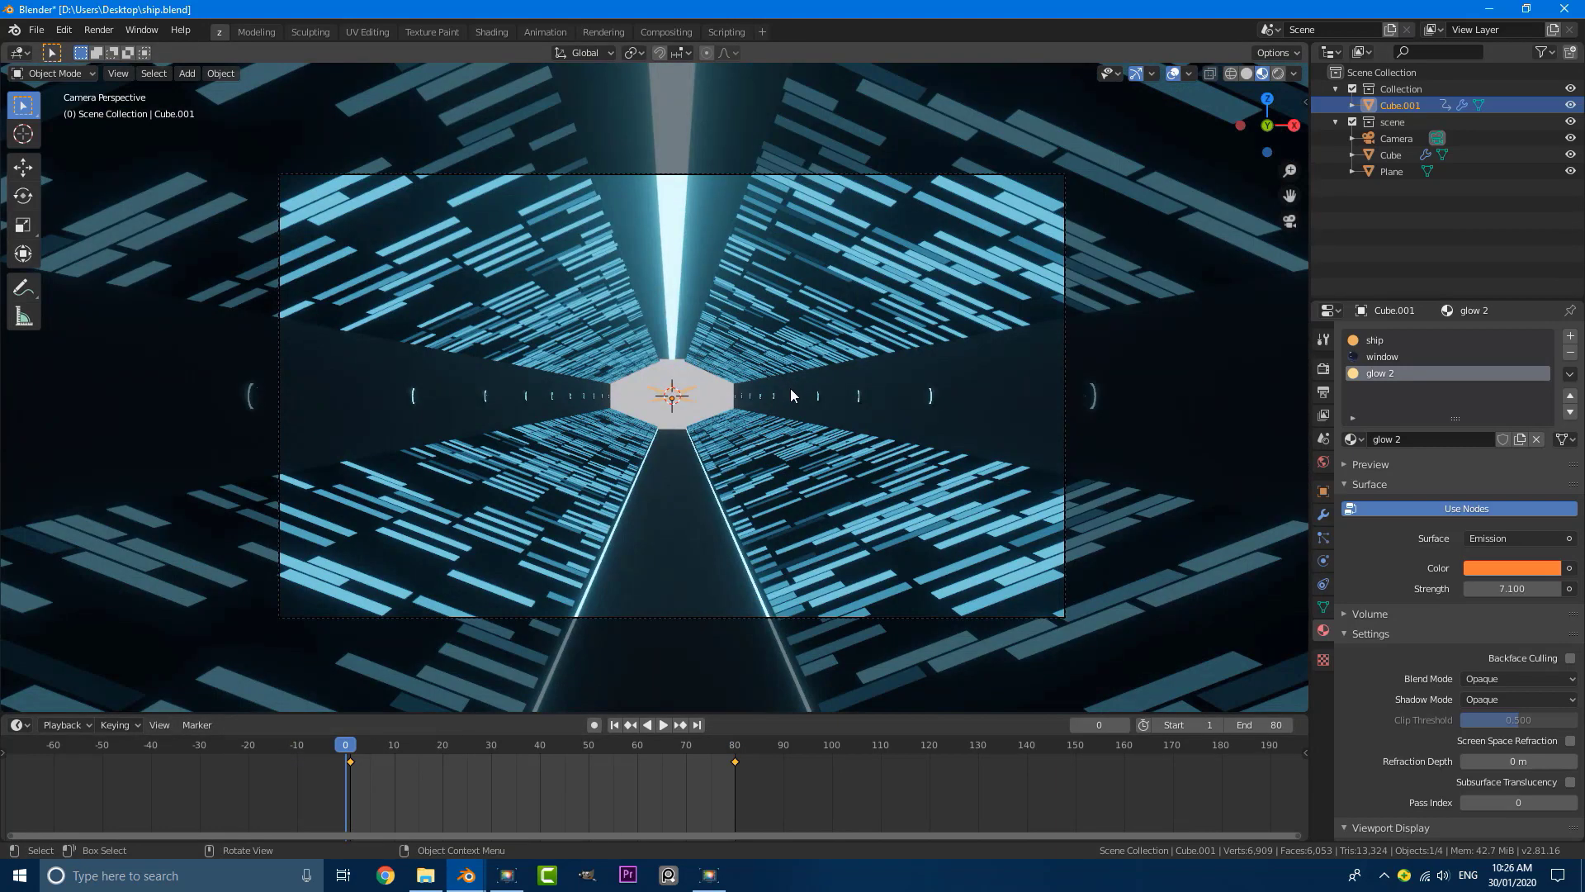
pyautogui.scroll(-2, 741, 387)
pyautogui.press('space')
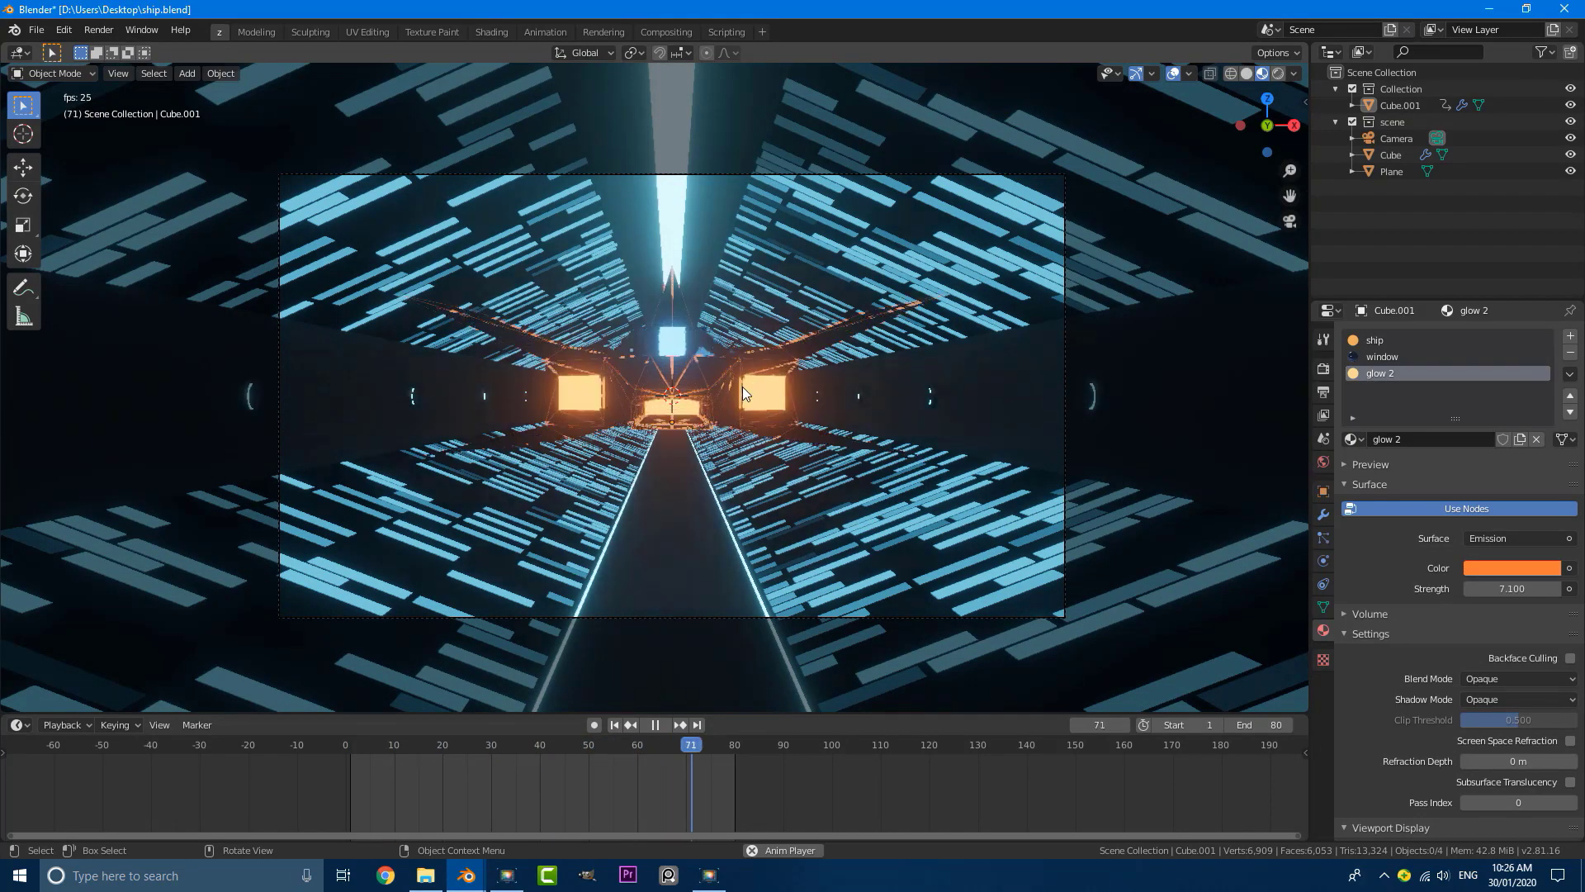
pyautogui.scroll(-1, 667, 399)
pyautogui.press('space')
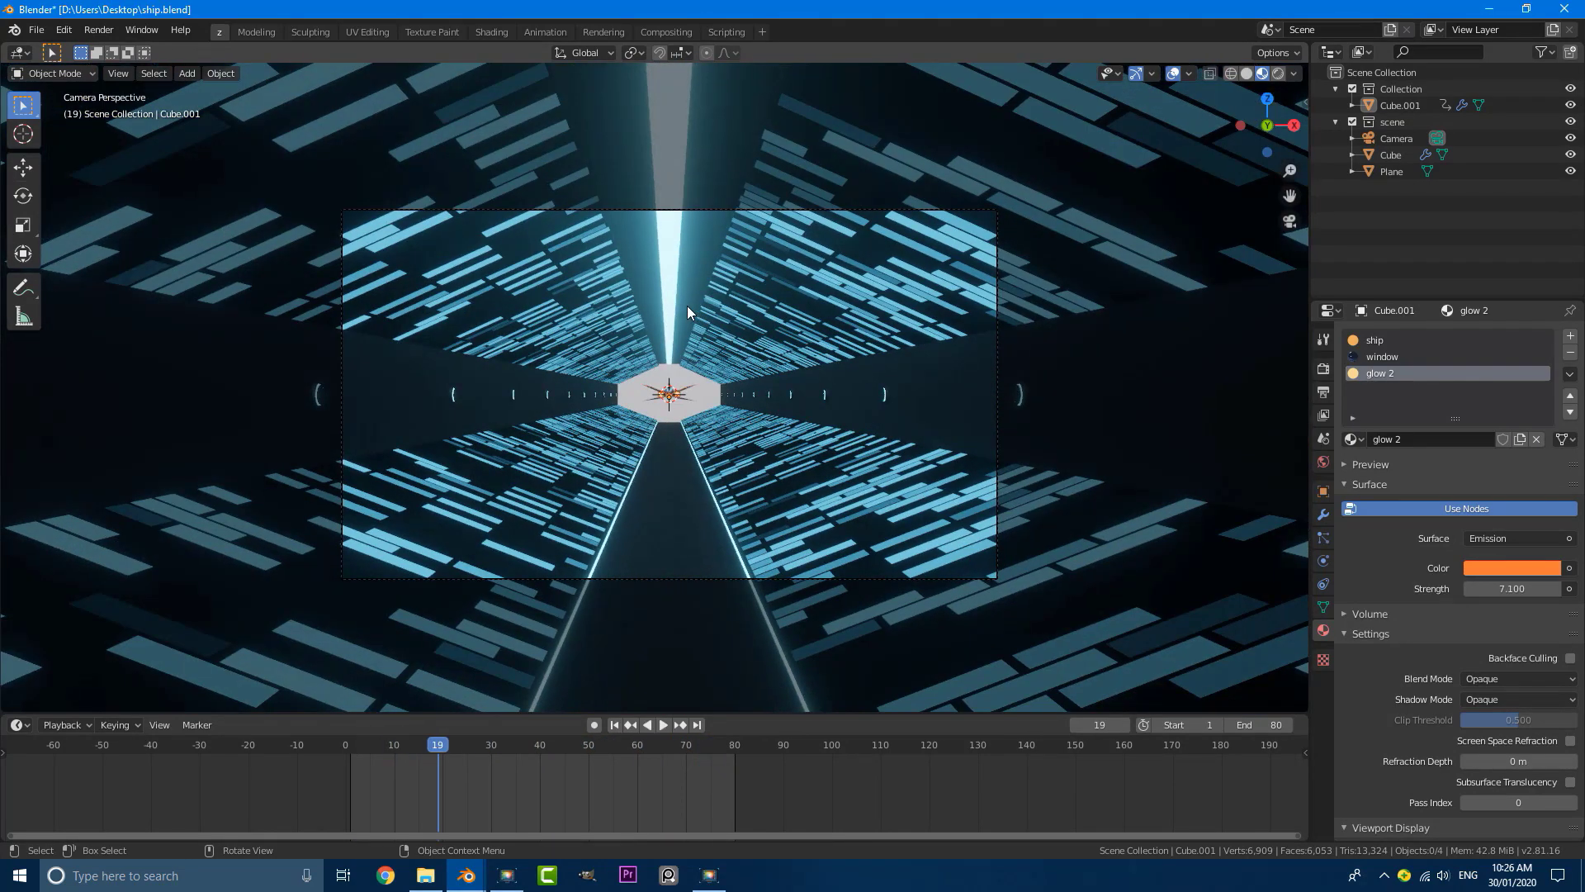
# Step: Switch the viewport to Rendered shading and preview the ship's flight in a maximized camera view
pyautogui.press('z')
pyautogui.click(691, 220)
pyautogui.scroll(3, 832, 396)
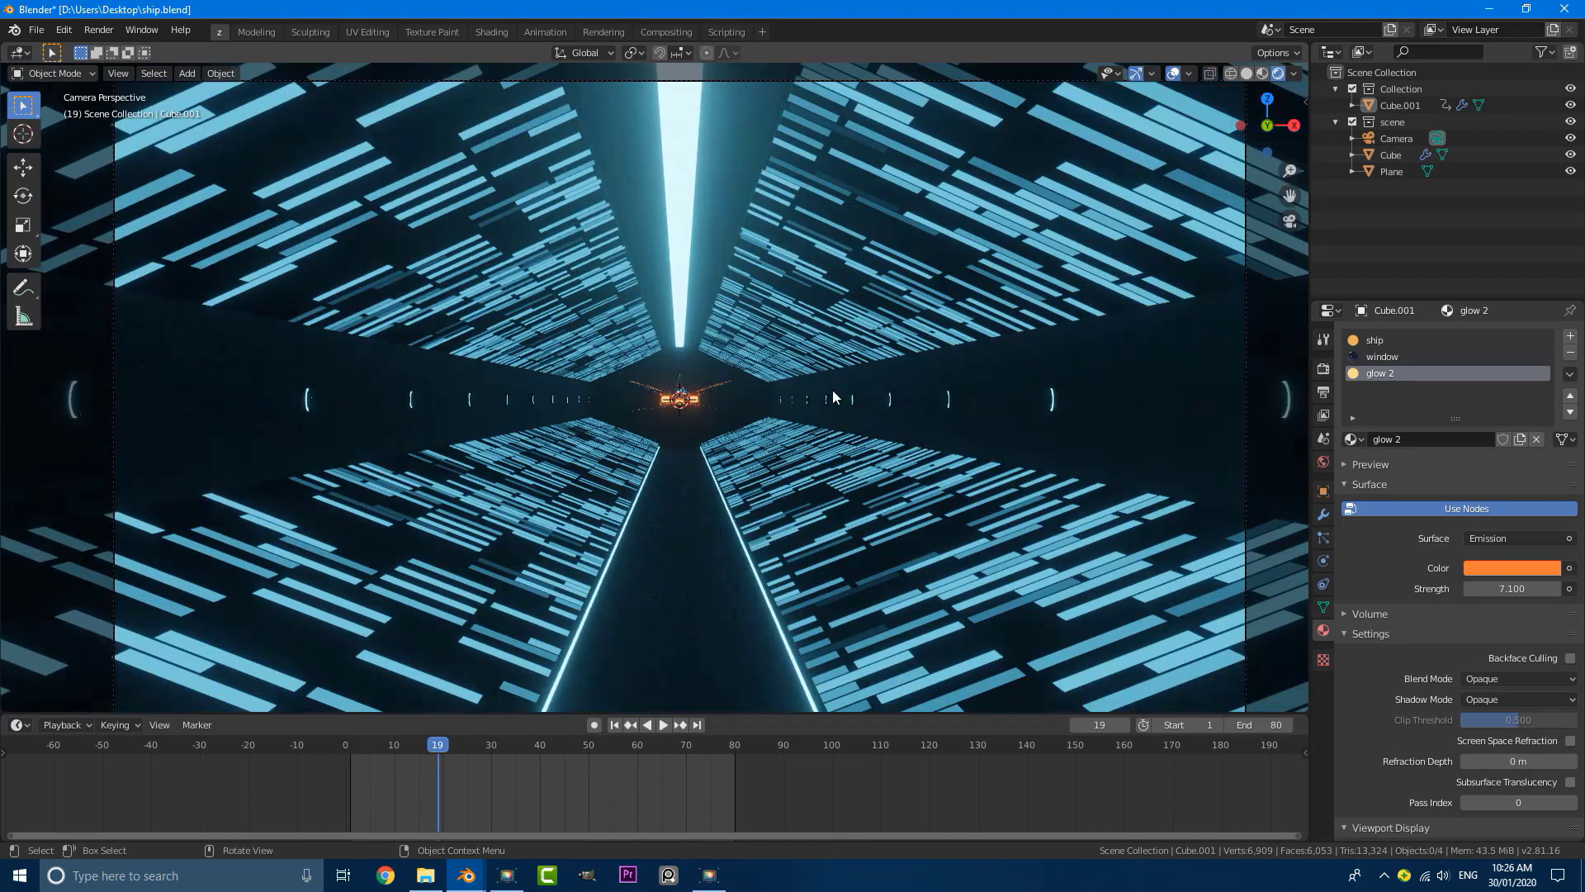
pyautogui.scroll(-2, 1050, 402)
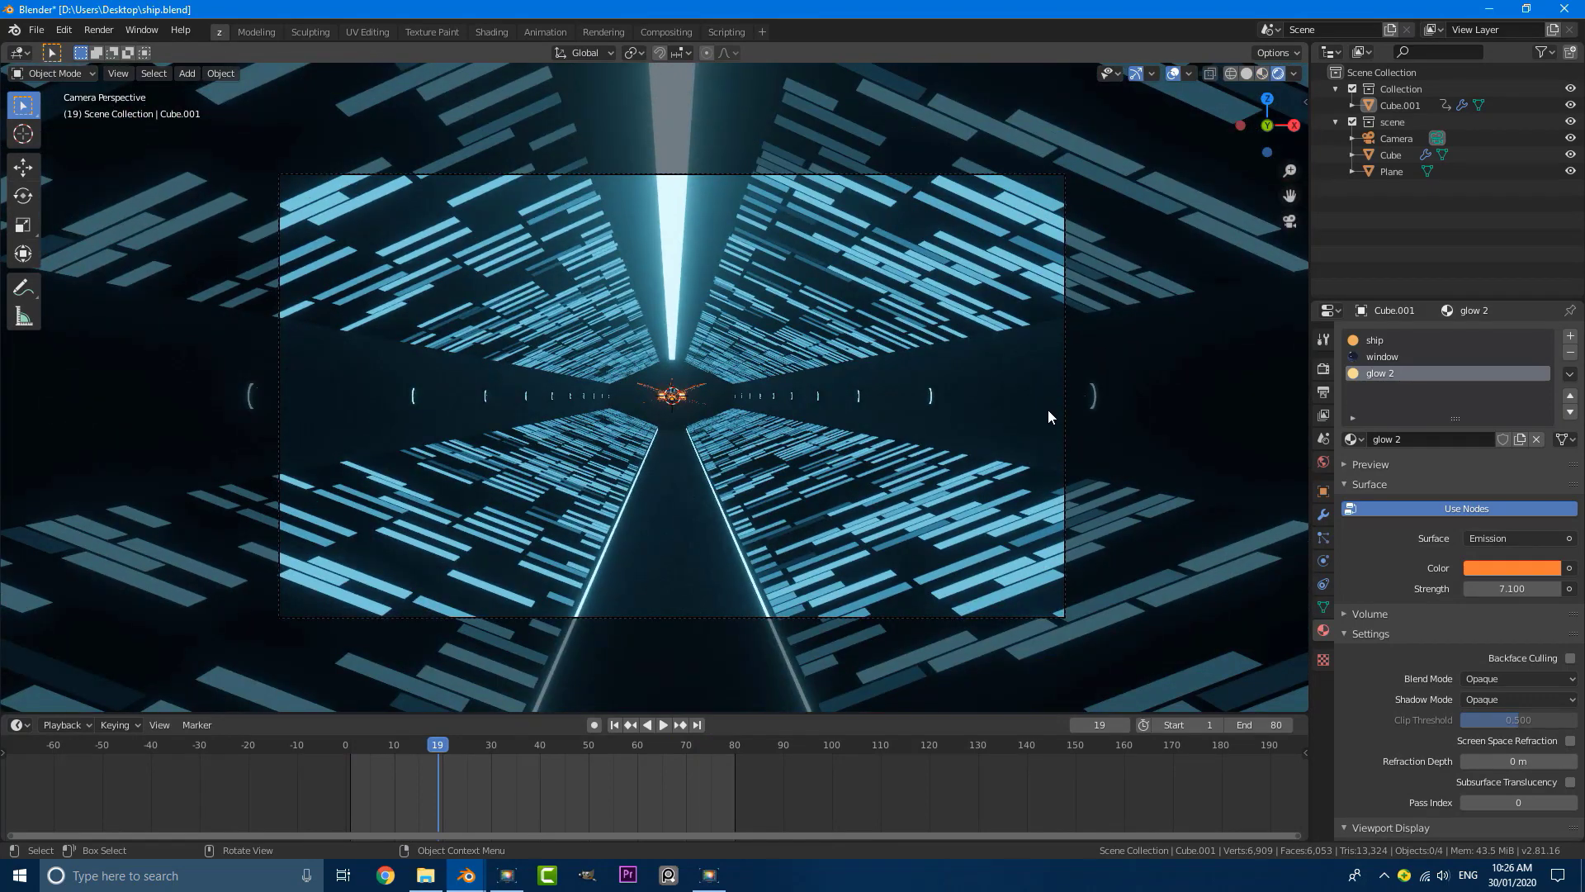
pyautogui.hotkey('ctrl', 'space')
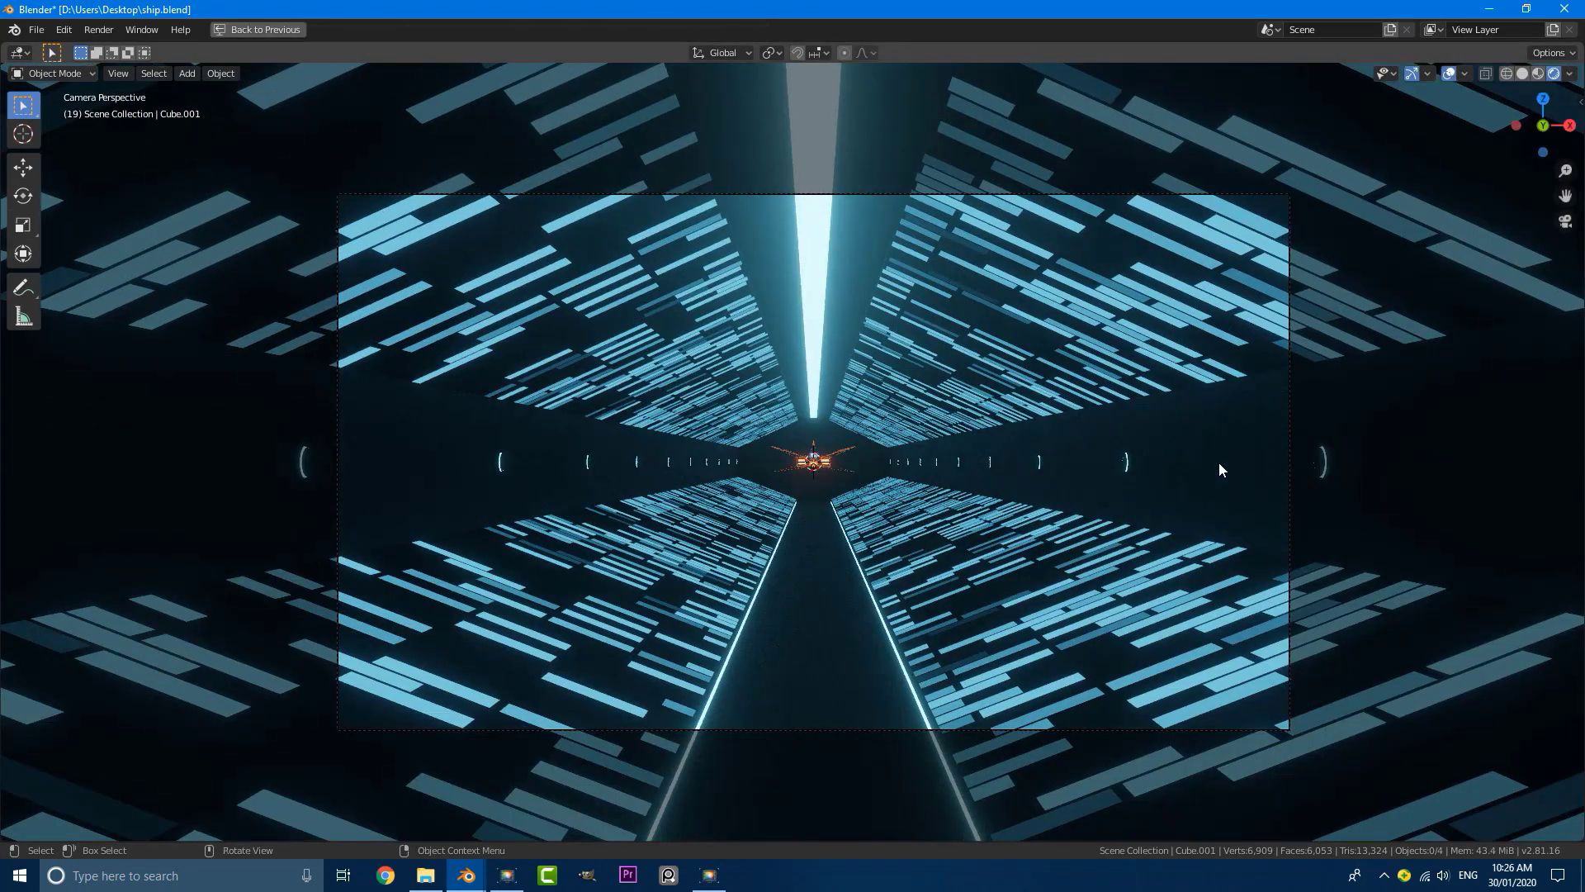
pyautogui.scroll(1, 1284, 479)
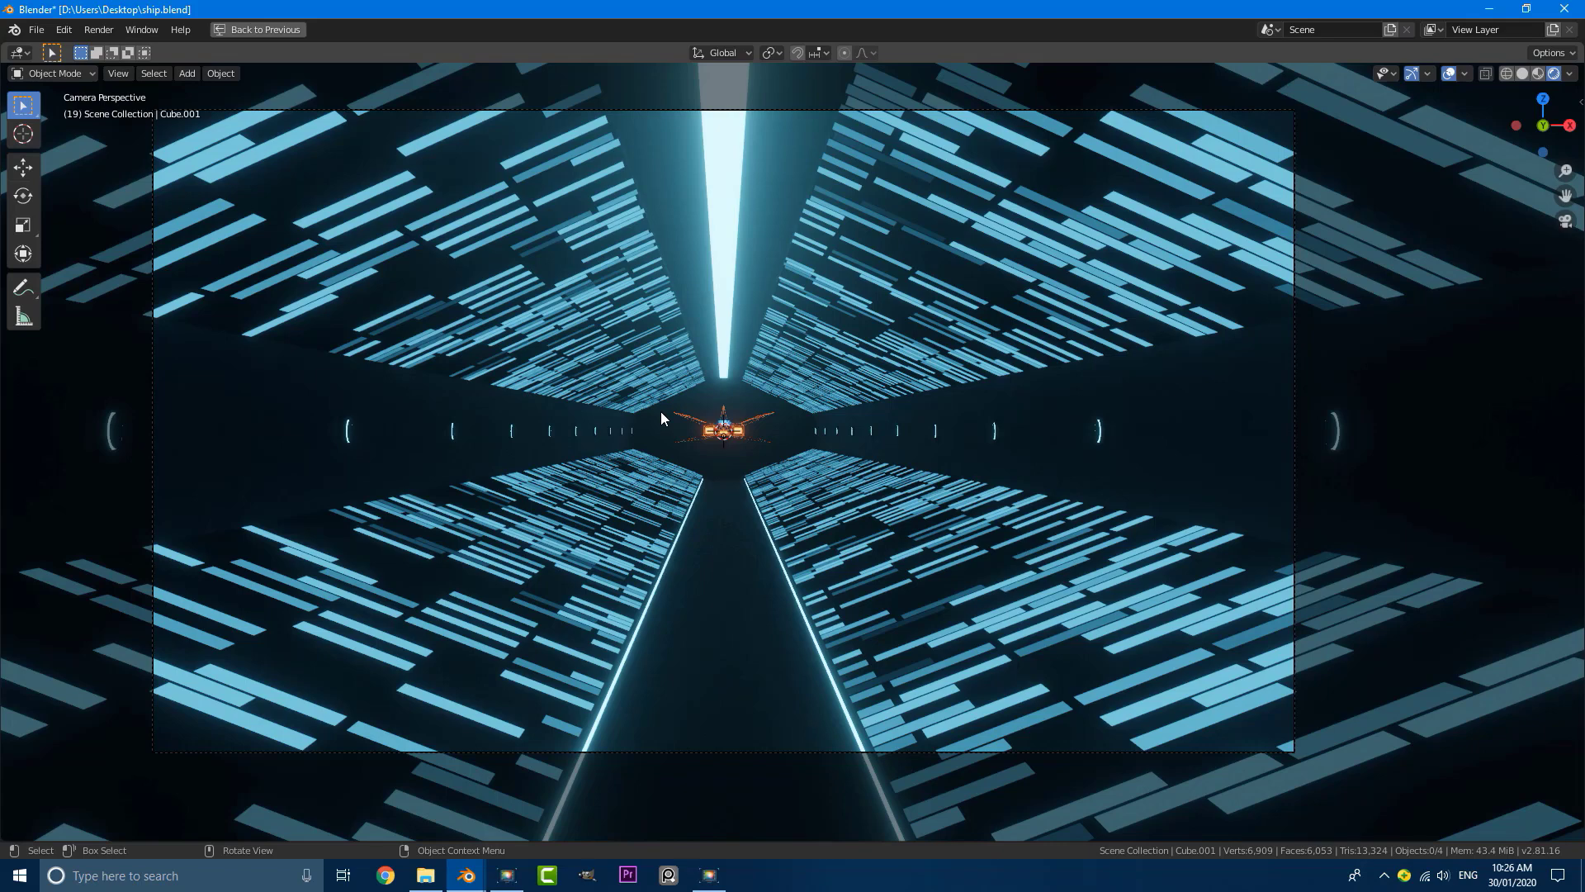
pyautogui.press('space')
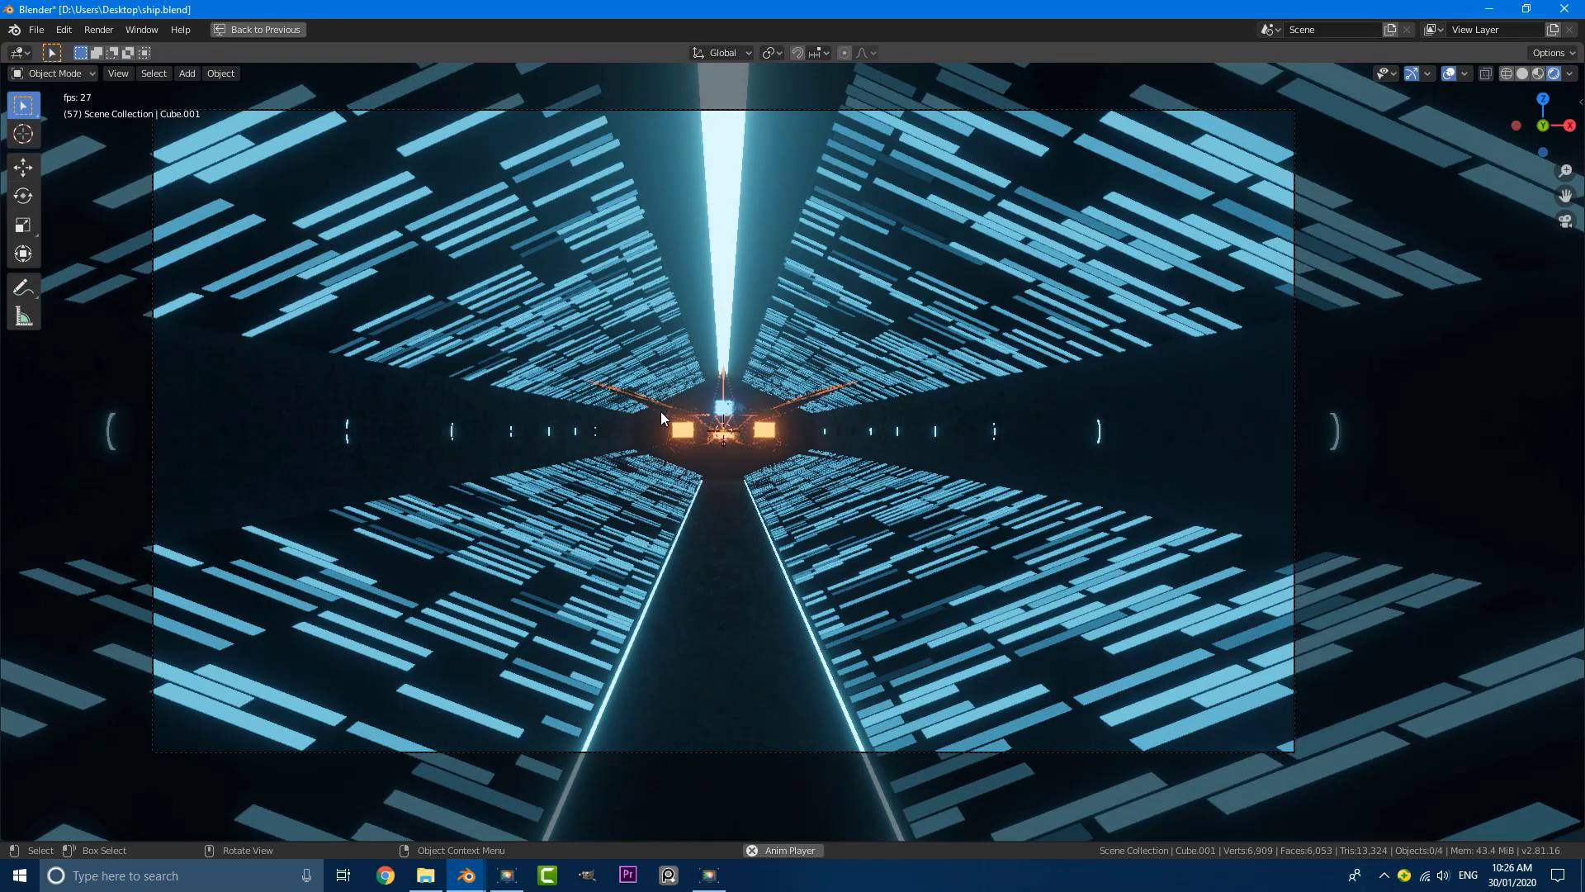
pyautogui.press('space')
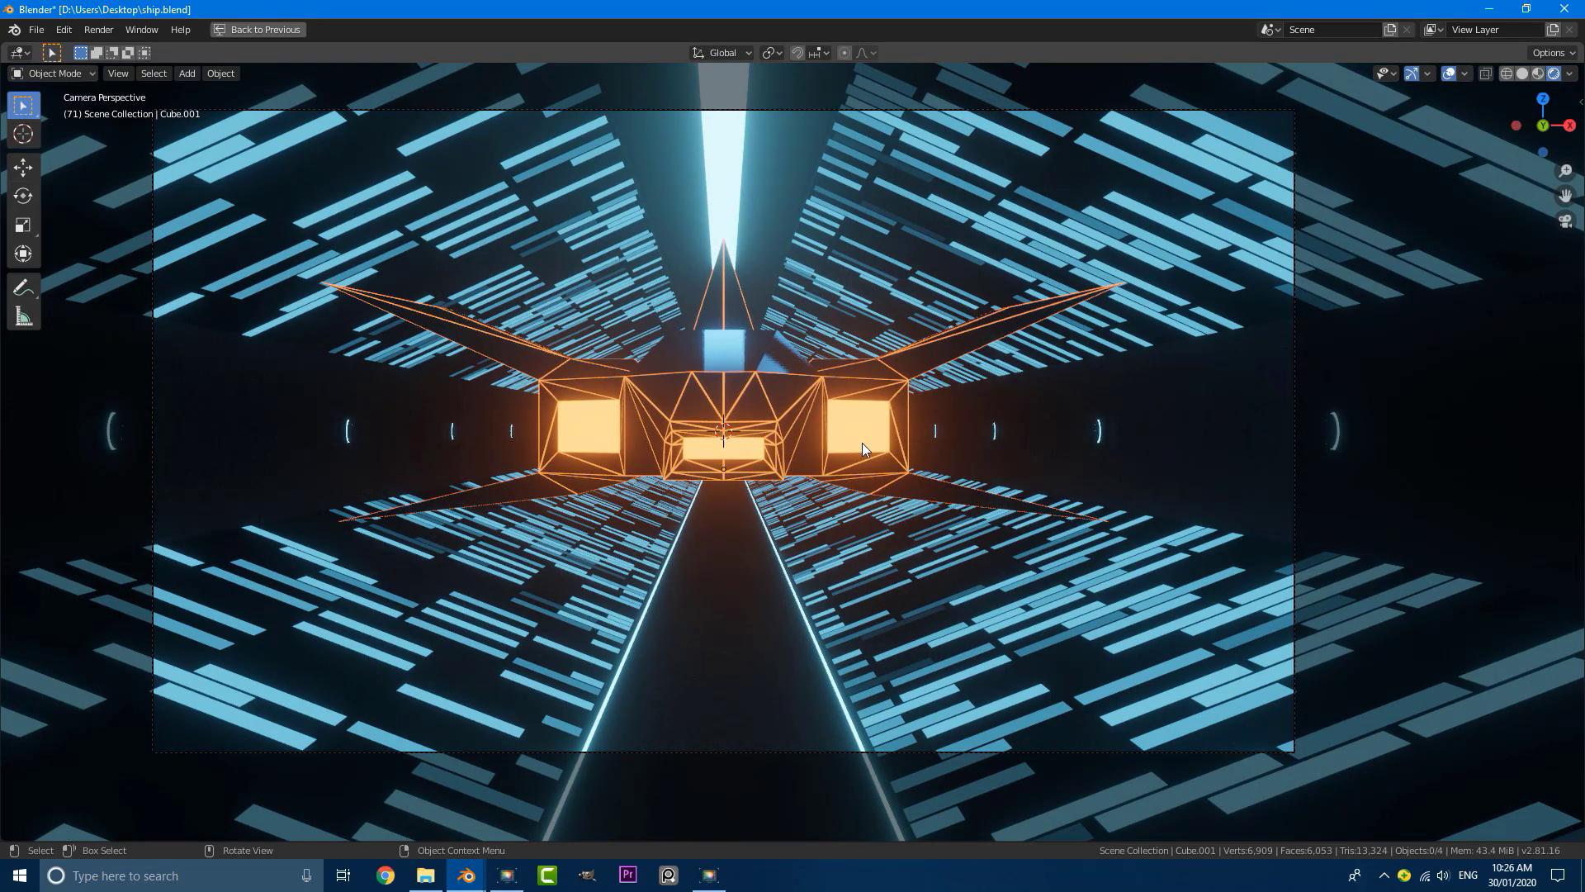
pyautogui.hotkey('ctrl', 'space')
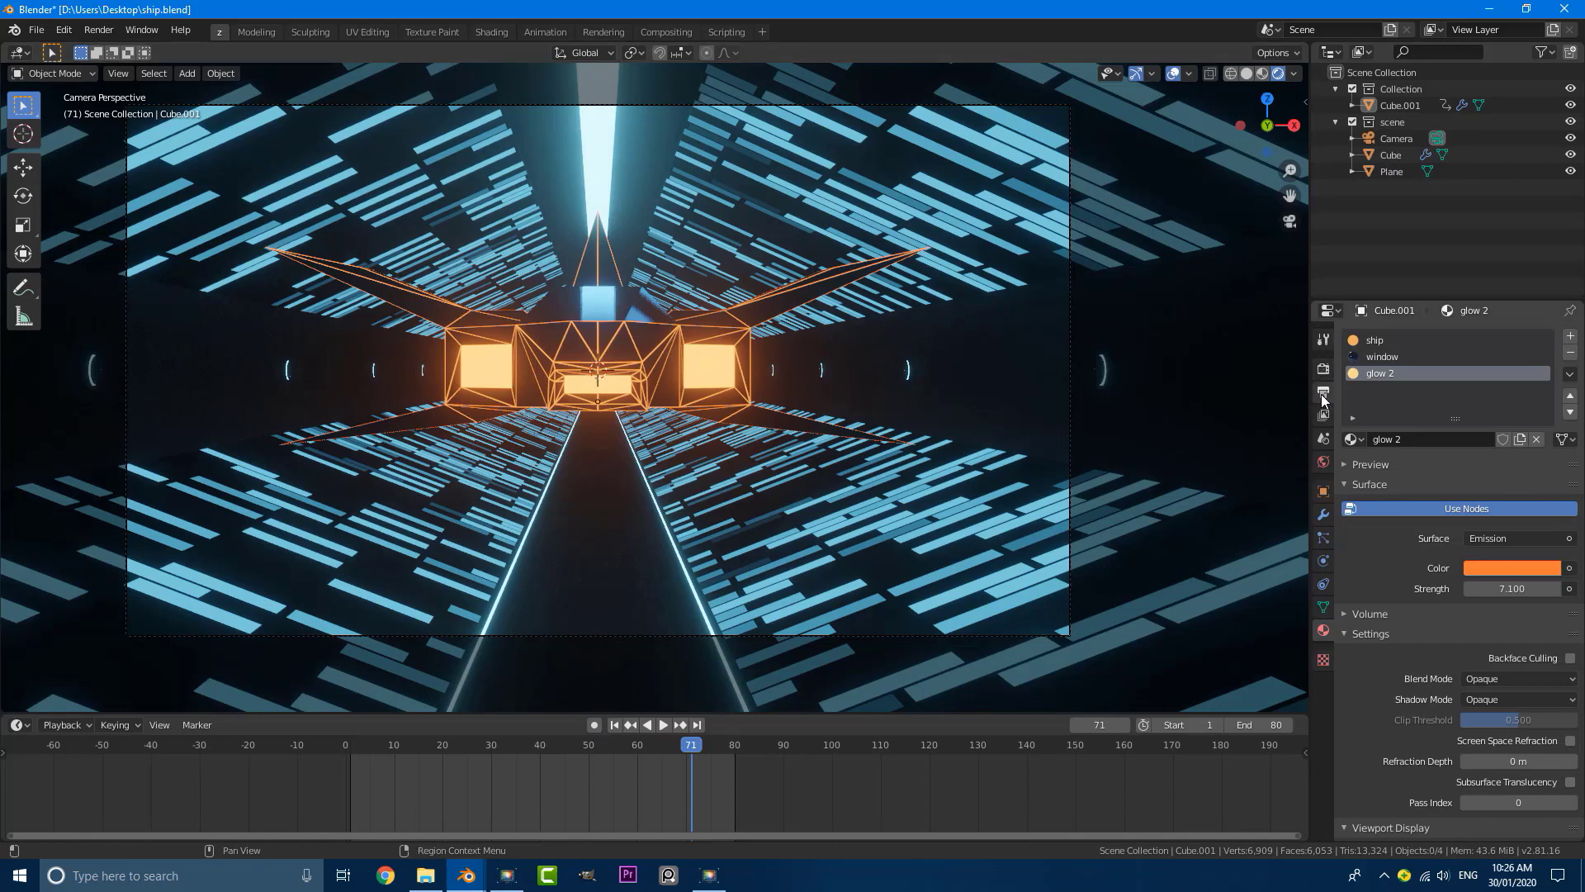
# Step: Set the render output folder to D:\Users\Desktop\
pyautogui.click(1323, 395)
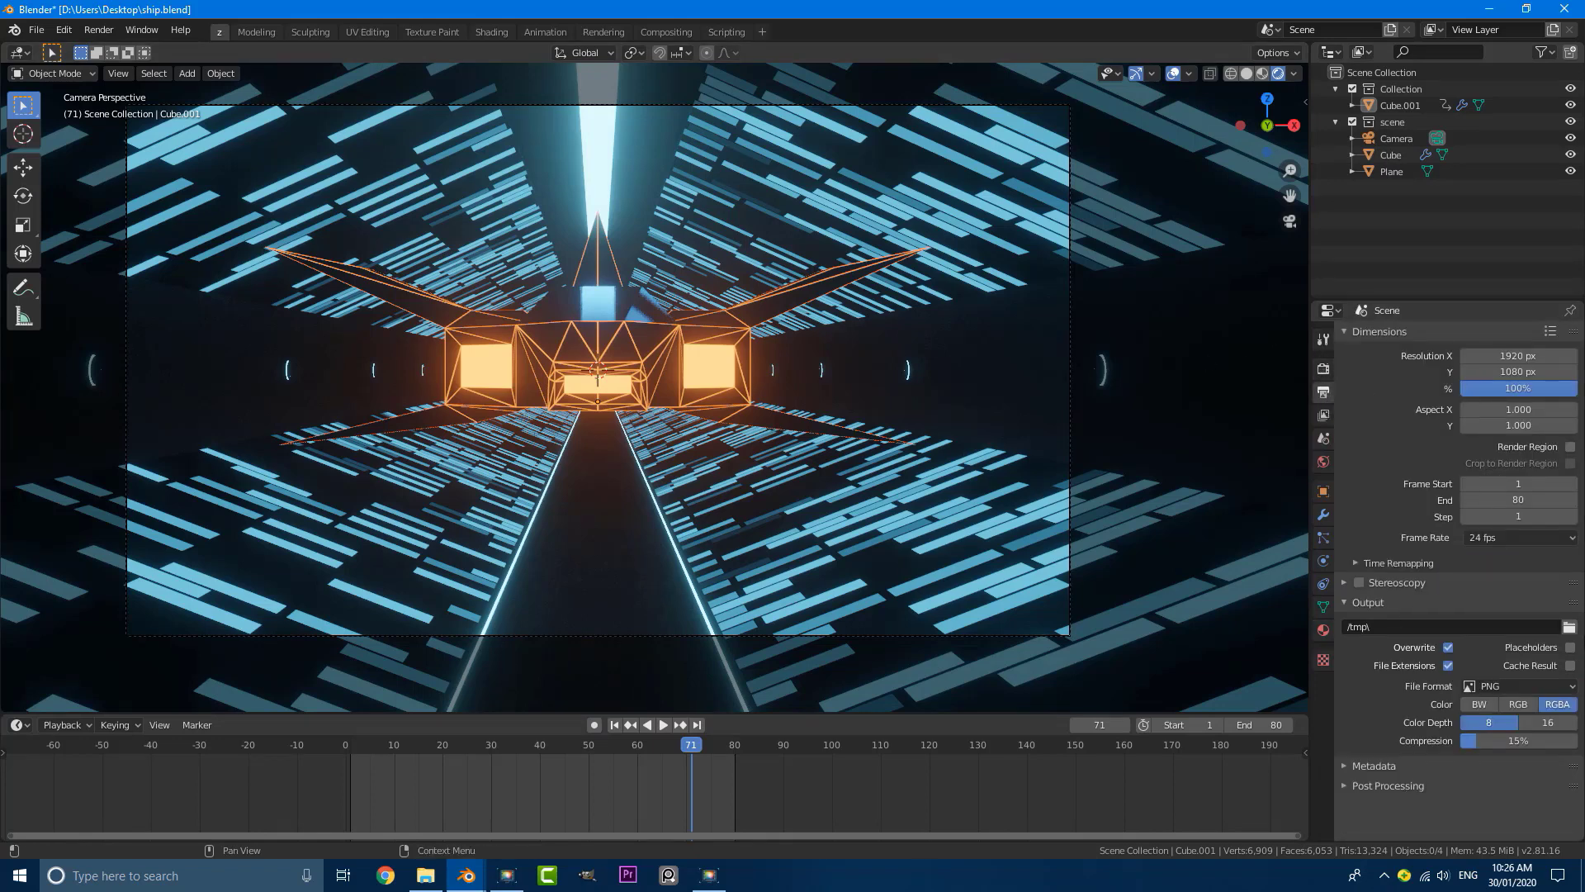
pyautogui.click(1569, 627)
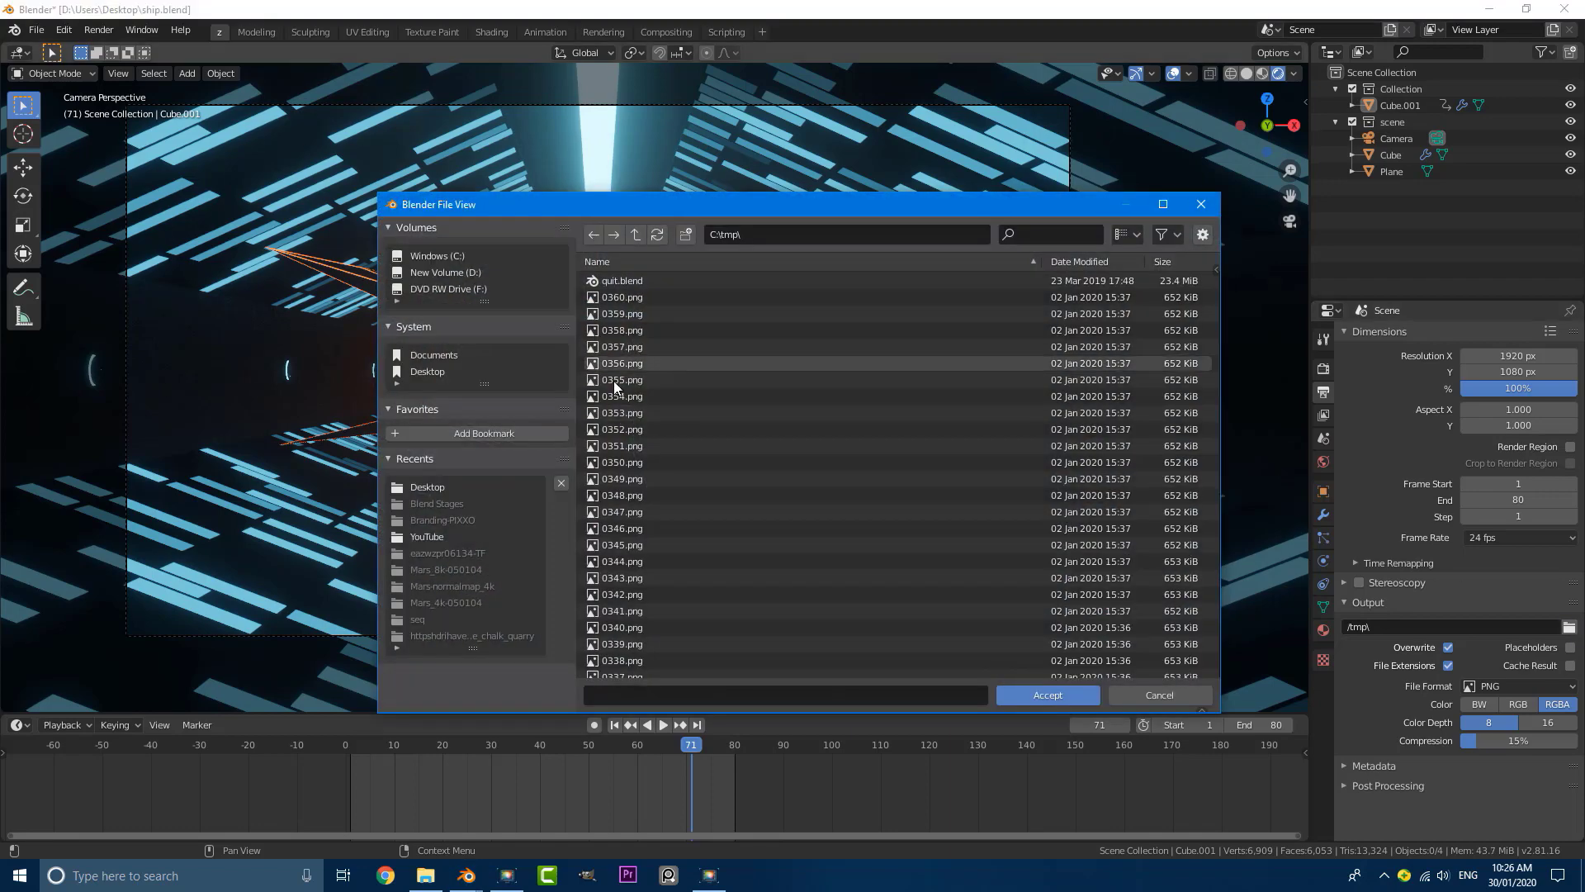
pyautogui.click(429, 373)
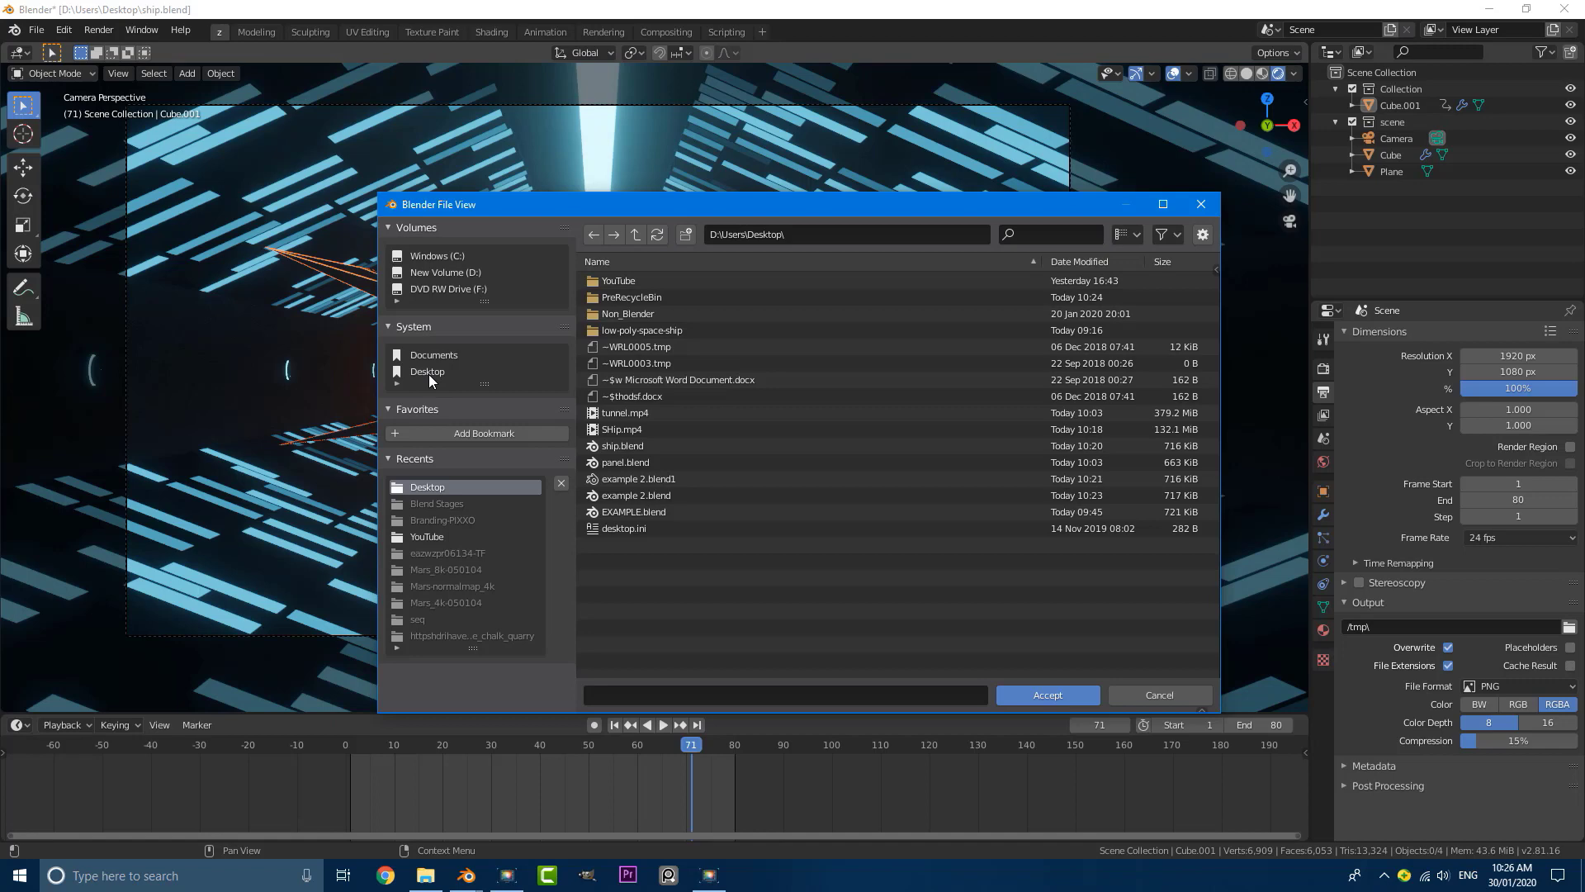
pyautogui.click(1059, 694)
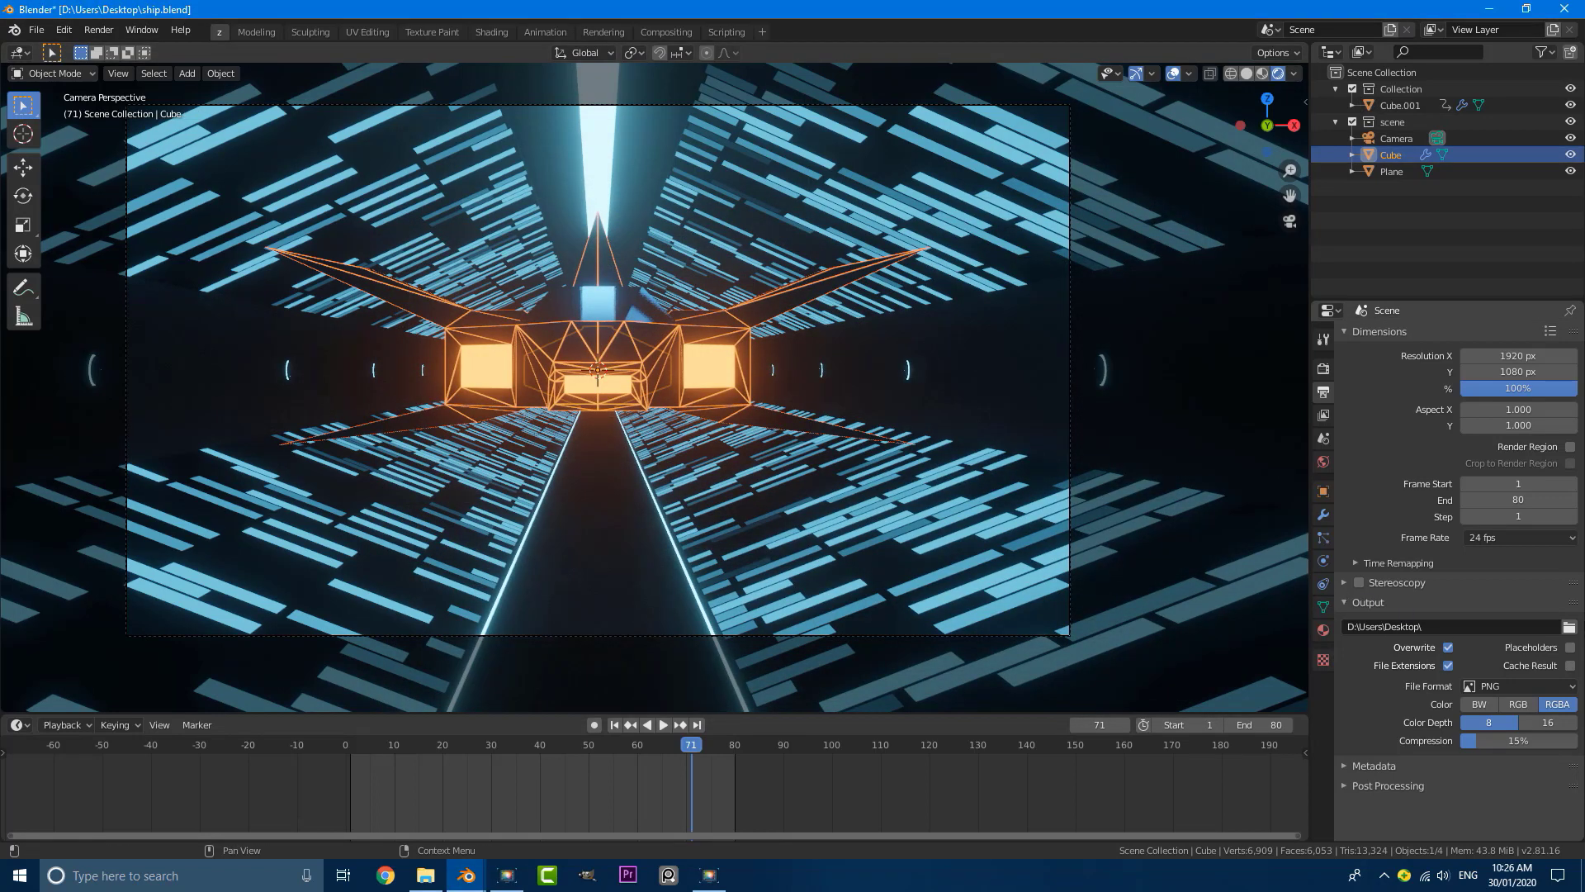
# Step: Set the output file format to FFmpeg video with an MPEG-4 container
pyautogui.click(1497, 683)
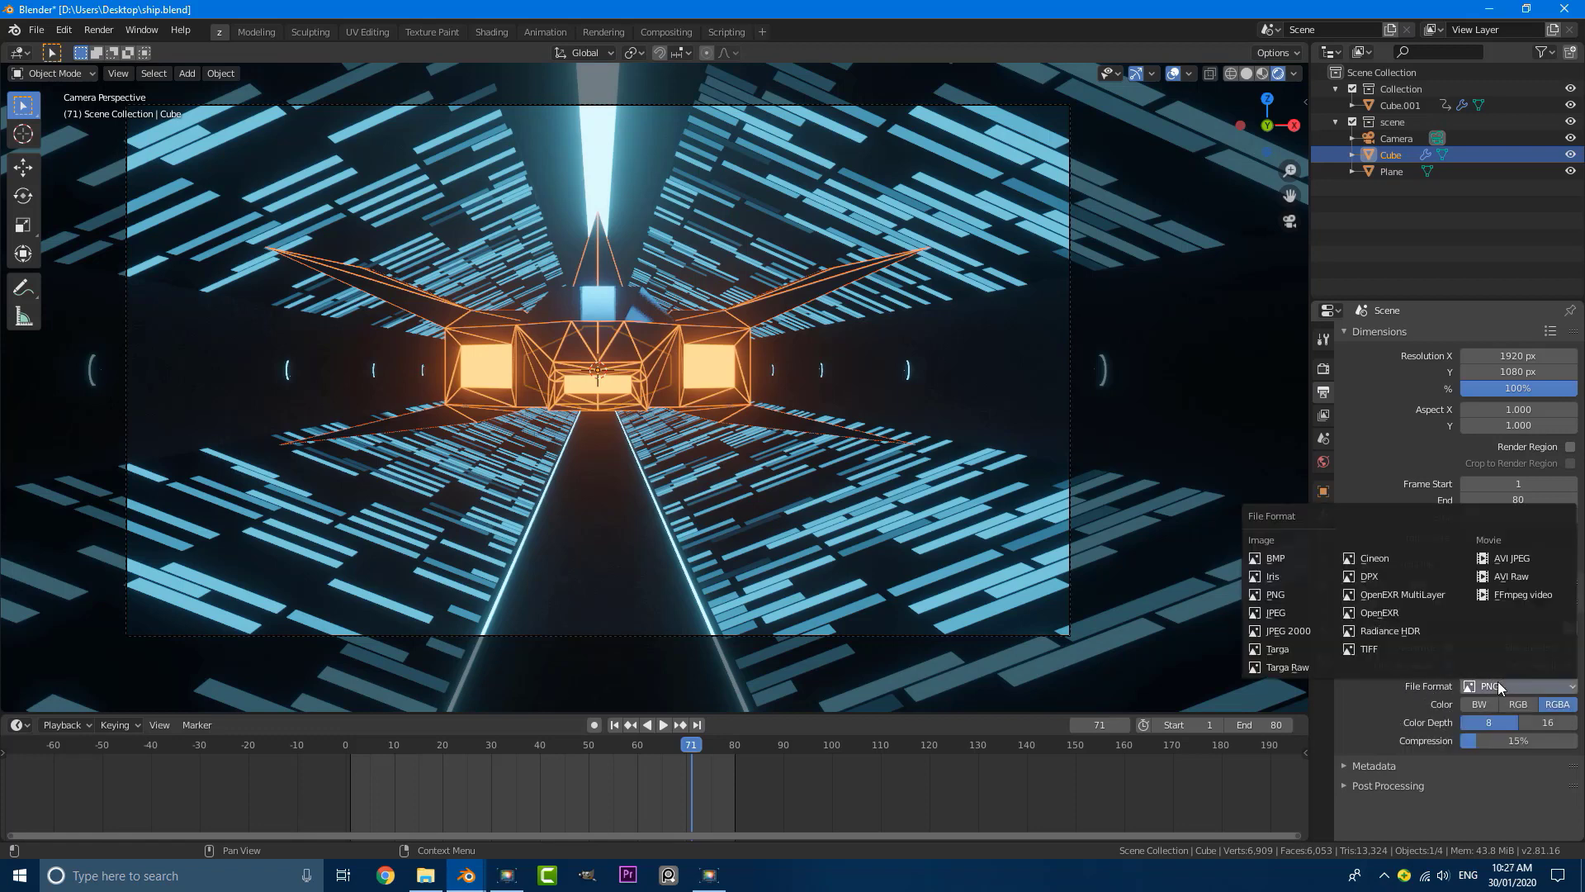
pyautogui.click(1520, 595)
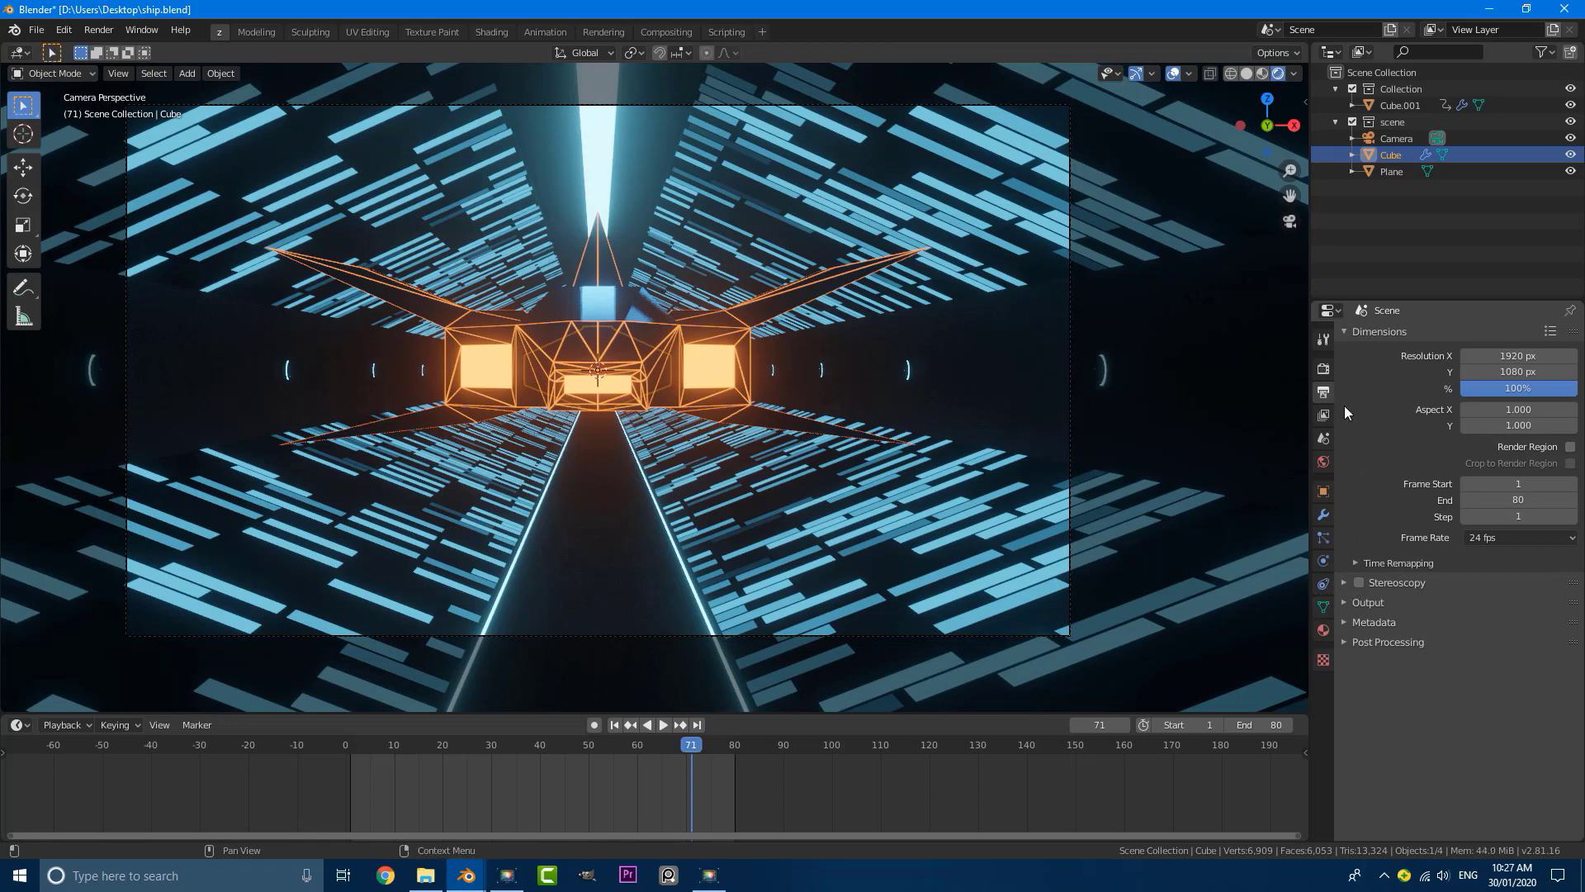
pyautogui.click(1344, 602)
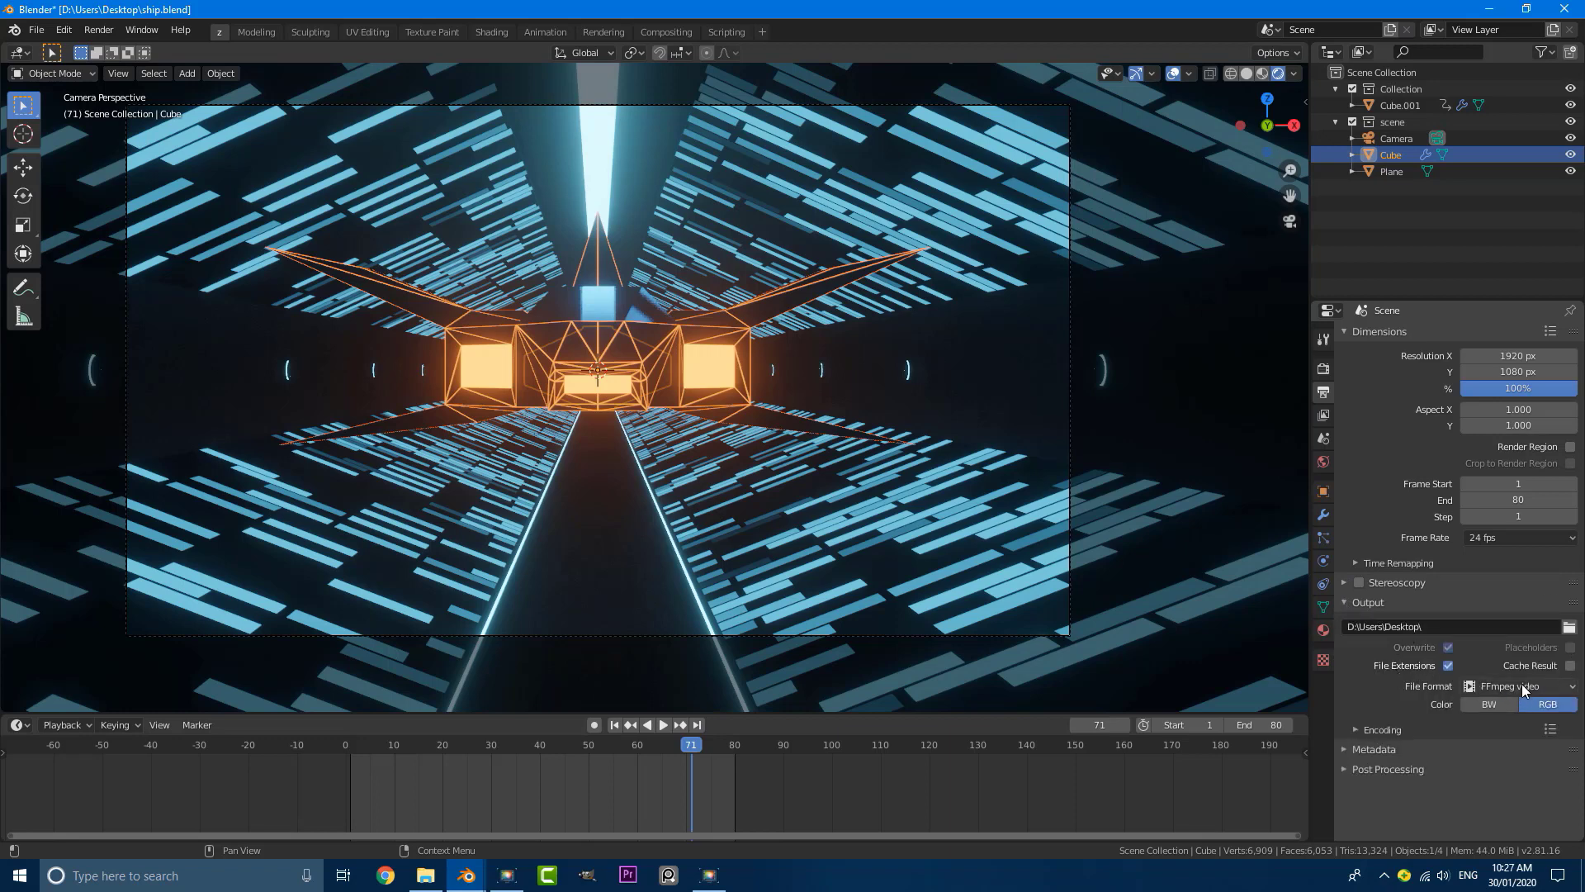
pyautogui.click(1356, 728)
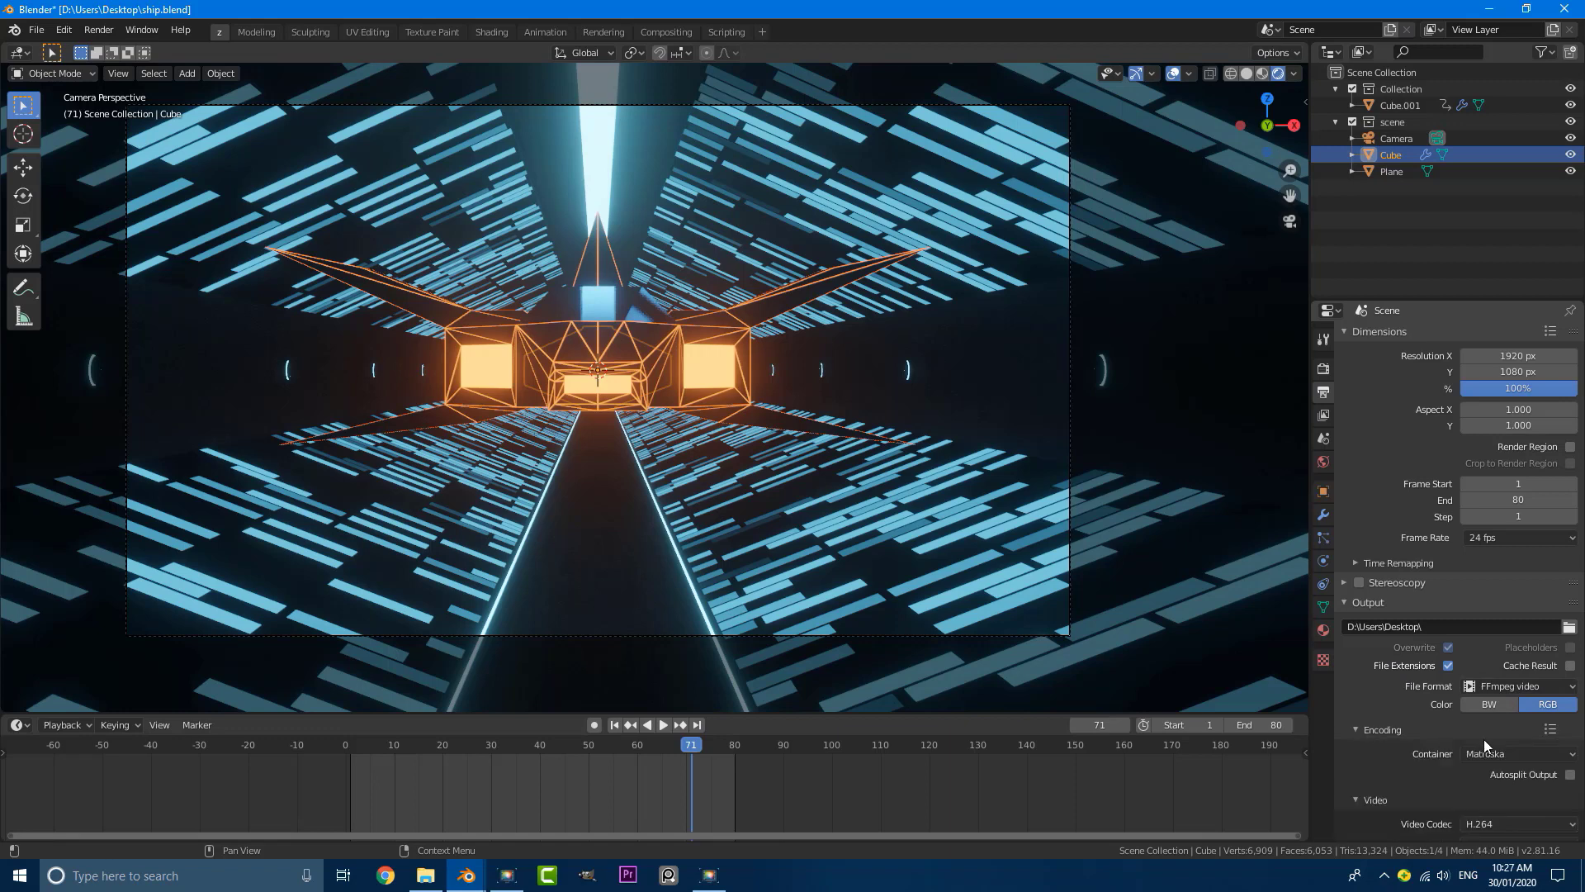
pyautogui.click(1511, 753)
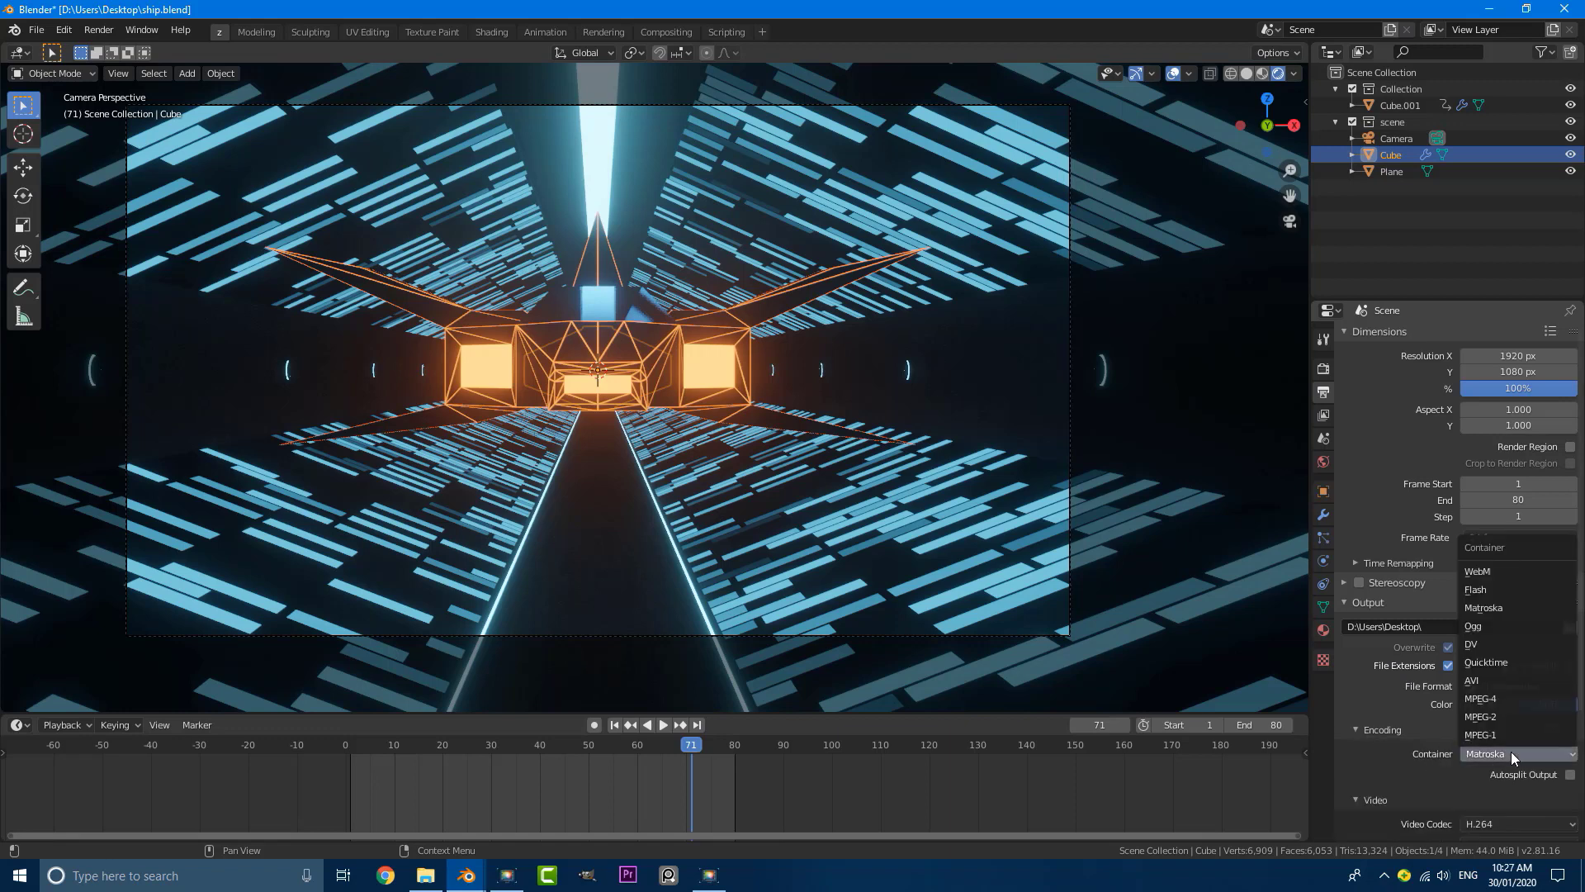
pyautogui.click(1499, 698)
# Step: Set the video output quality to Perceptually lossless
pyautogui.scroll(-3, 1356, 701)
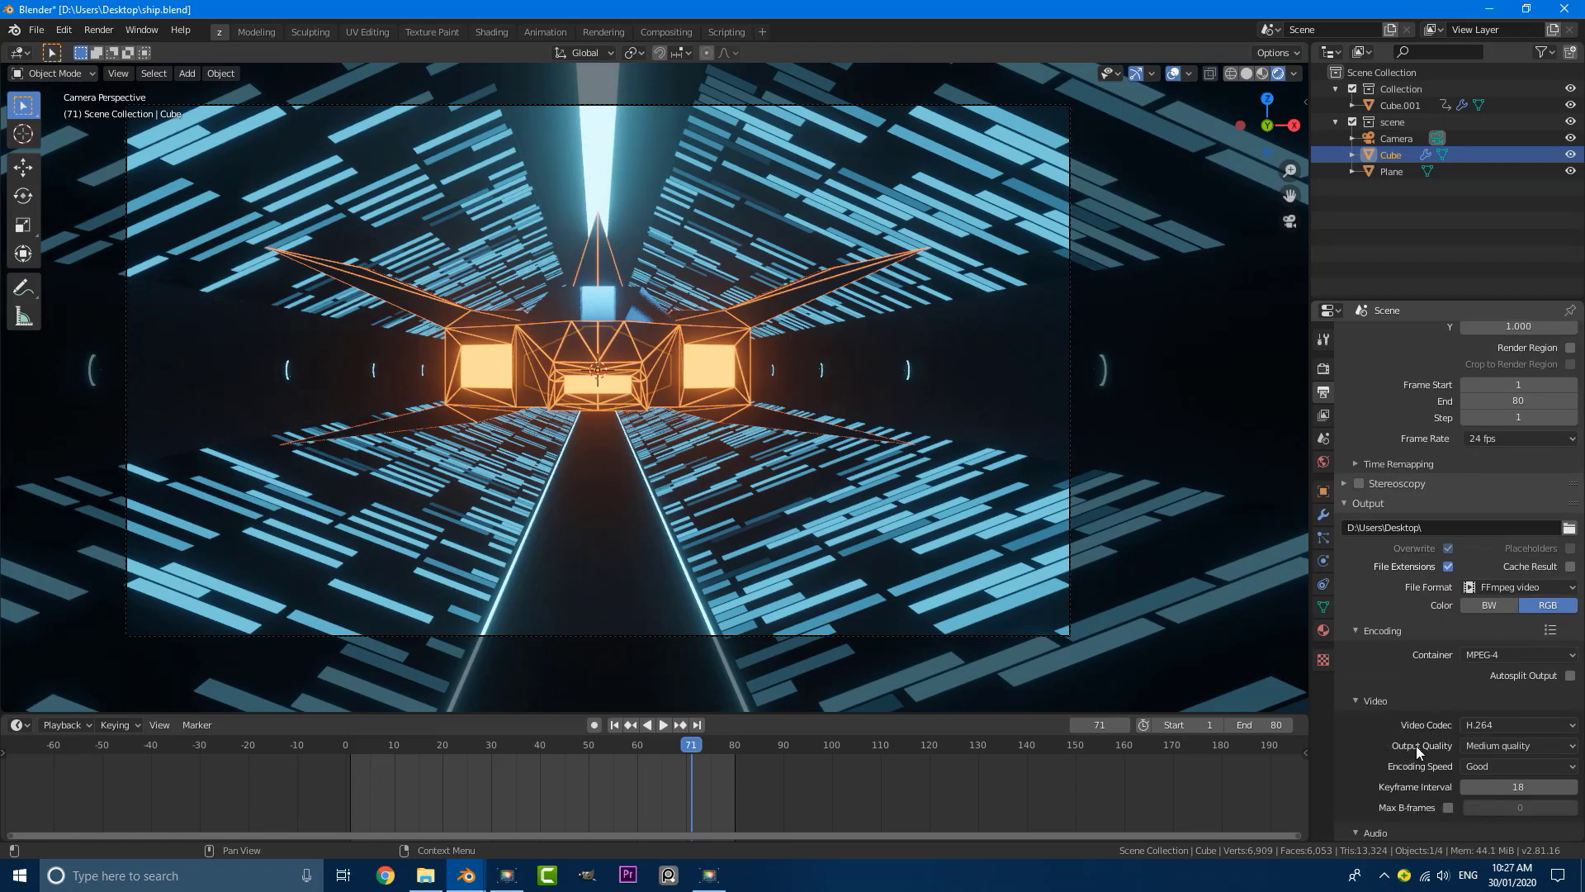
pyautogui.click(1488, 746)
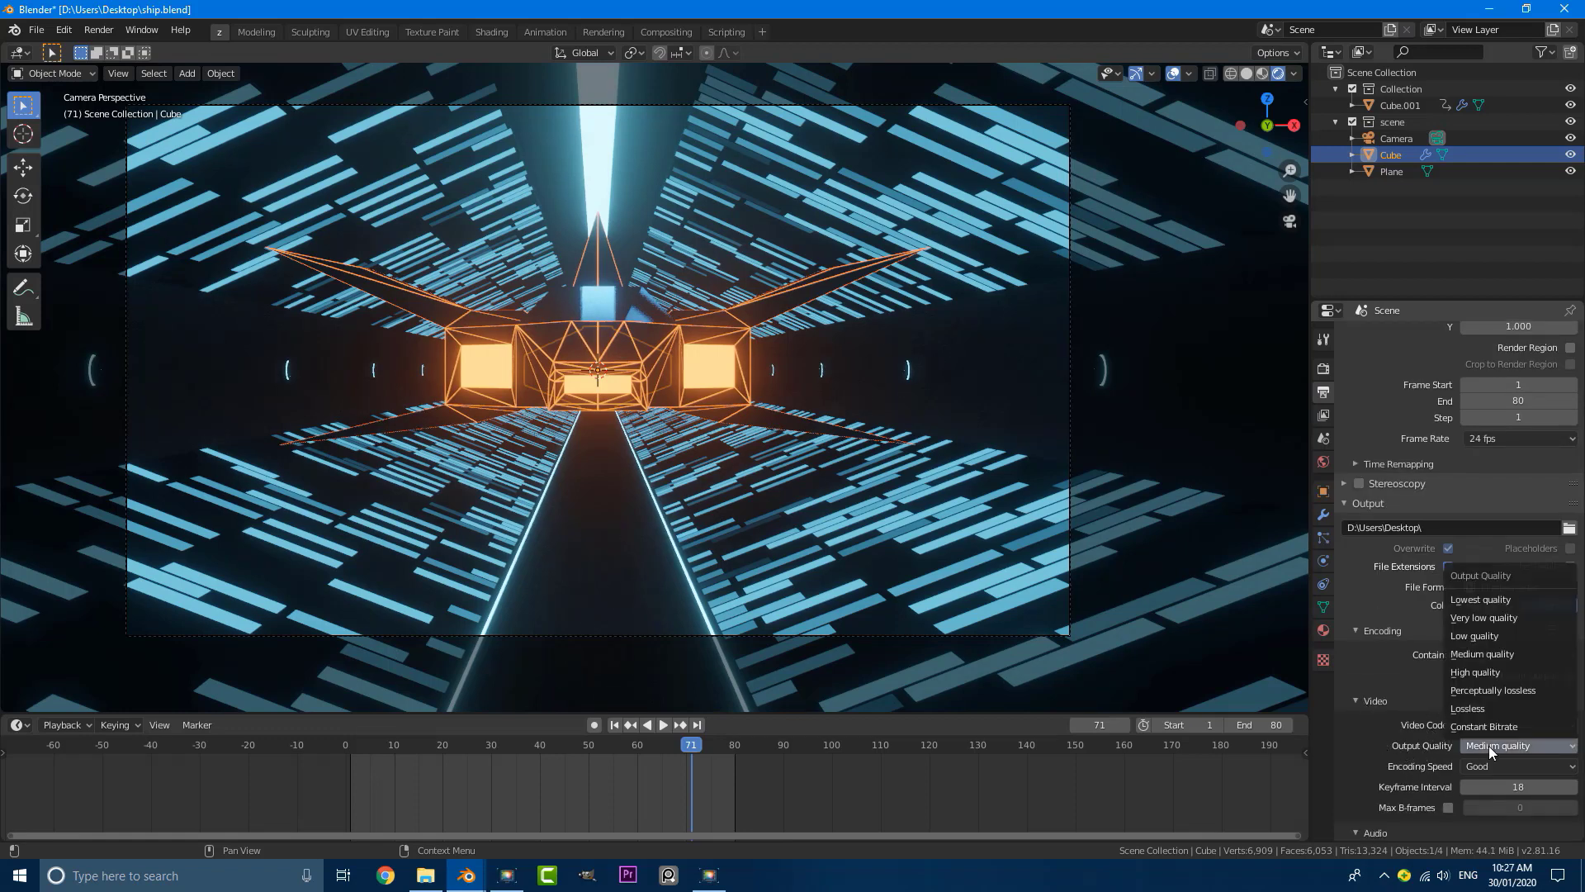
pyautogui.doubleClick(1502, 692)
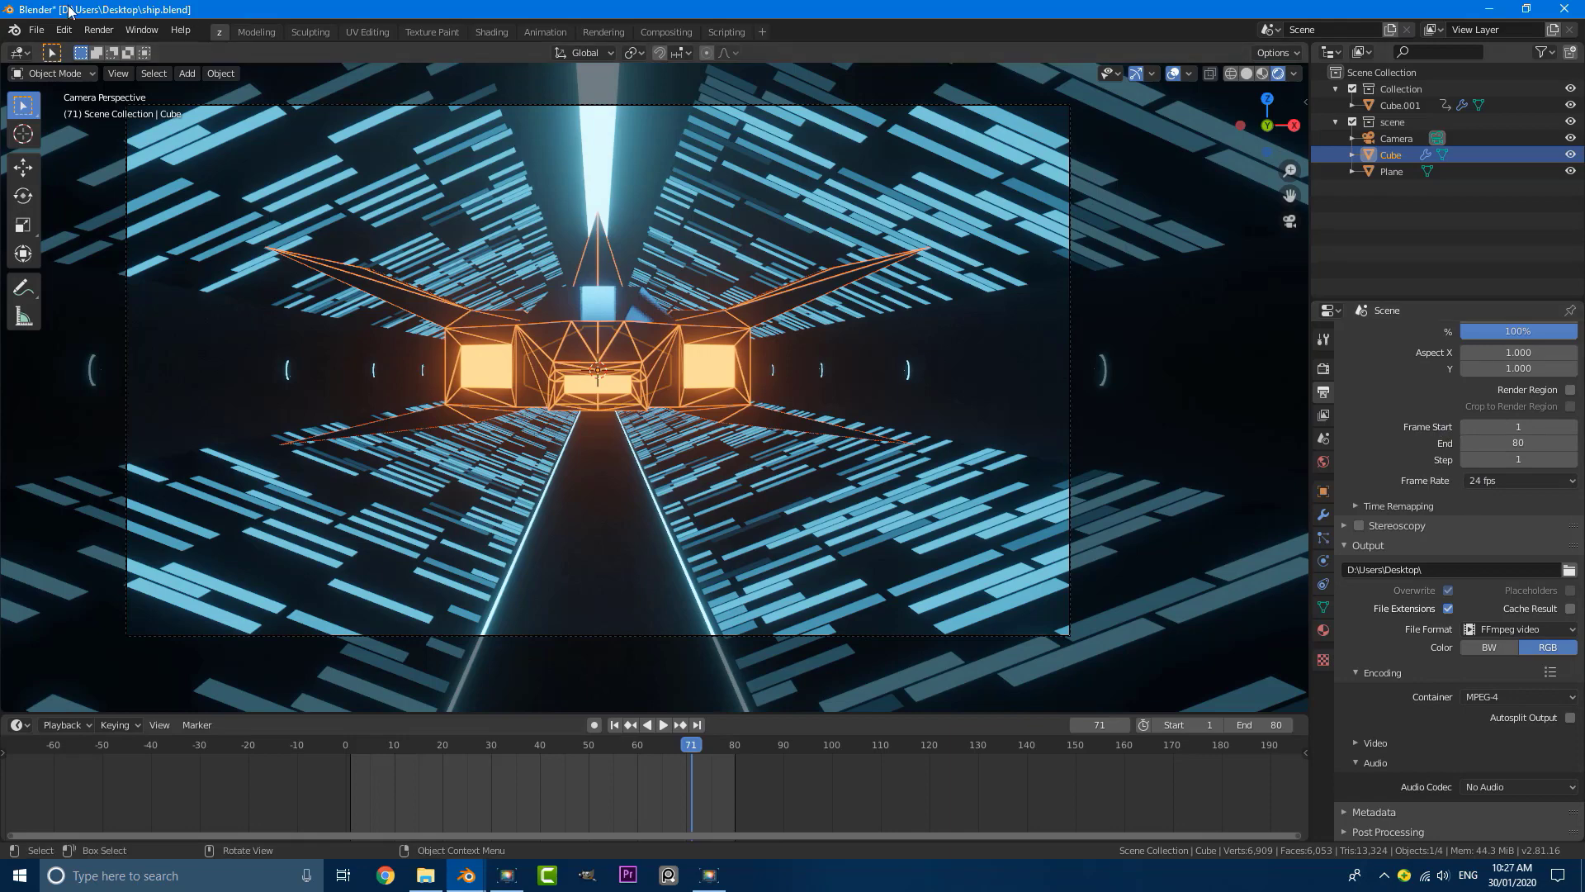
# Step: Save the project as a new file named animation.blend on the Desktop
pyautogui.click(38, 30)
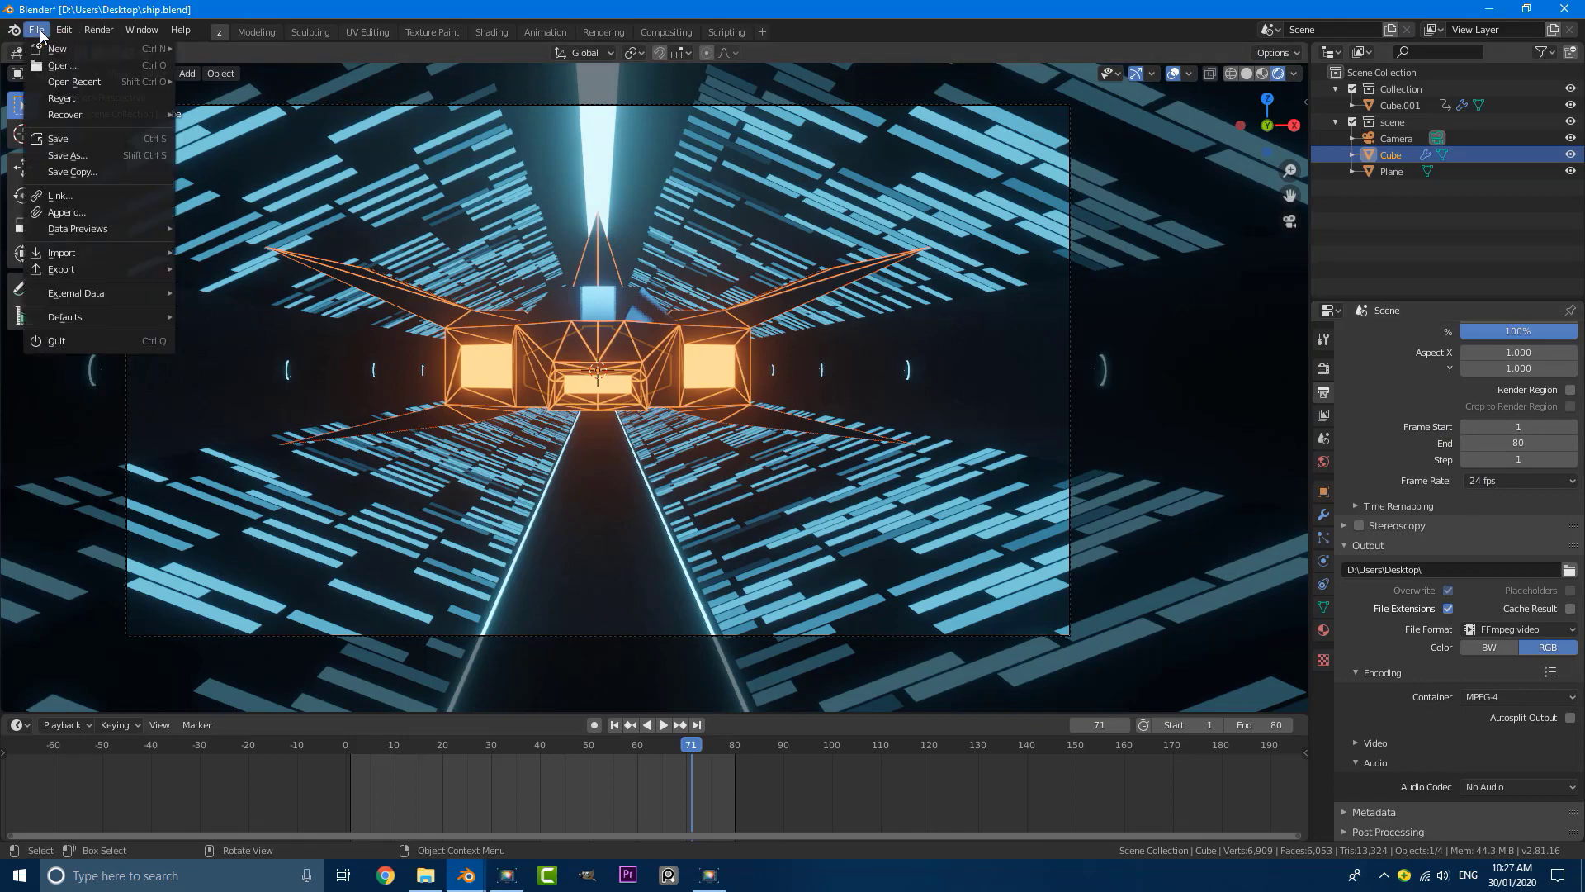
pyautogui.click(86, 155)
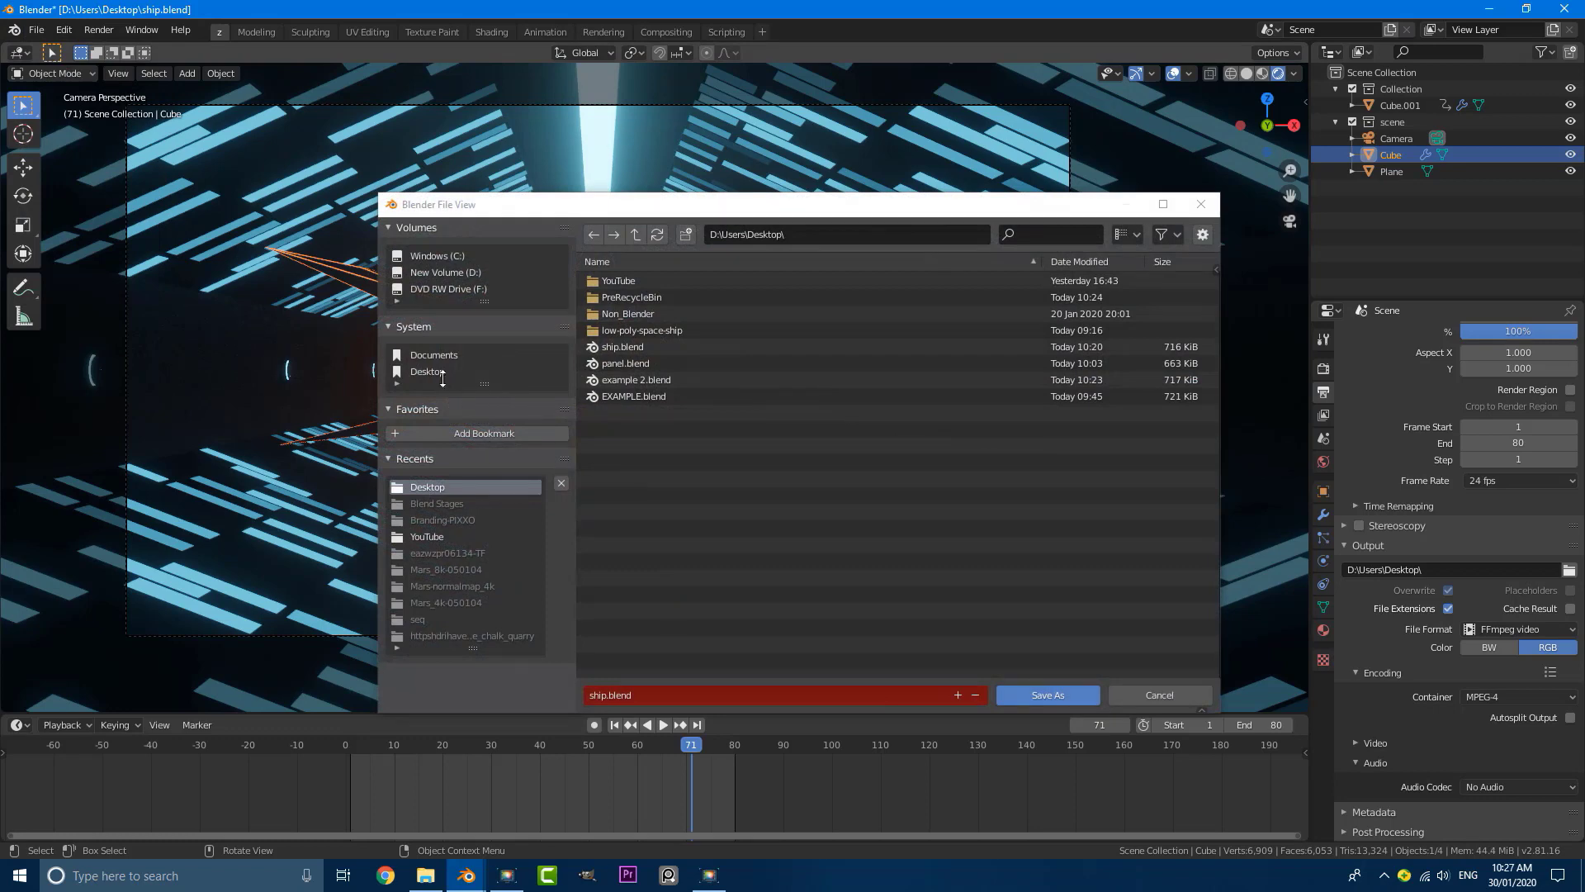
pyautogui.click(631, 692)
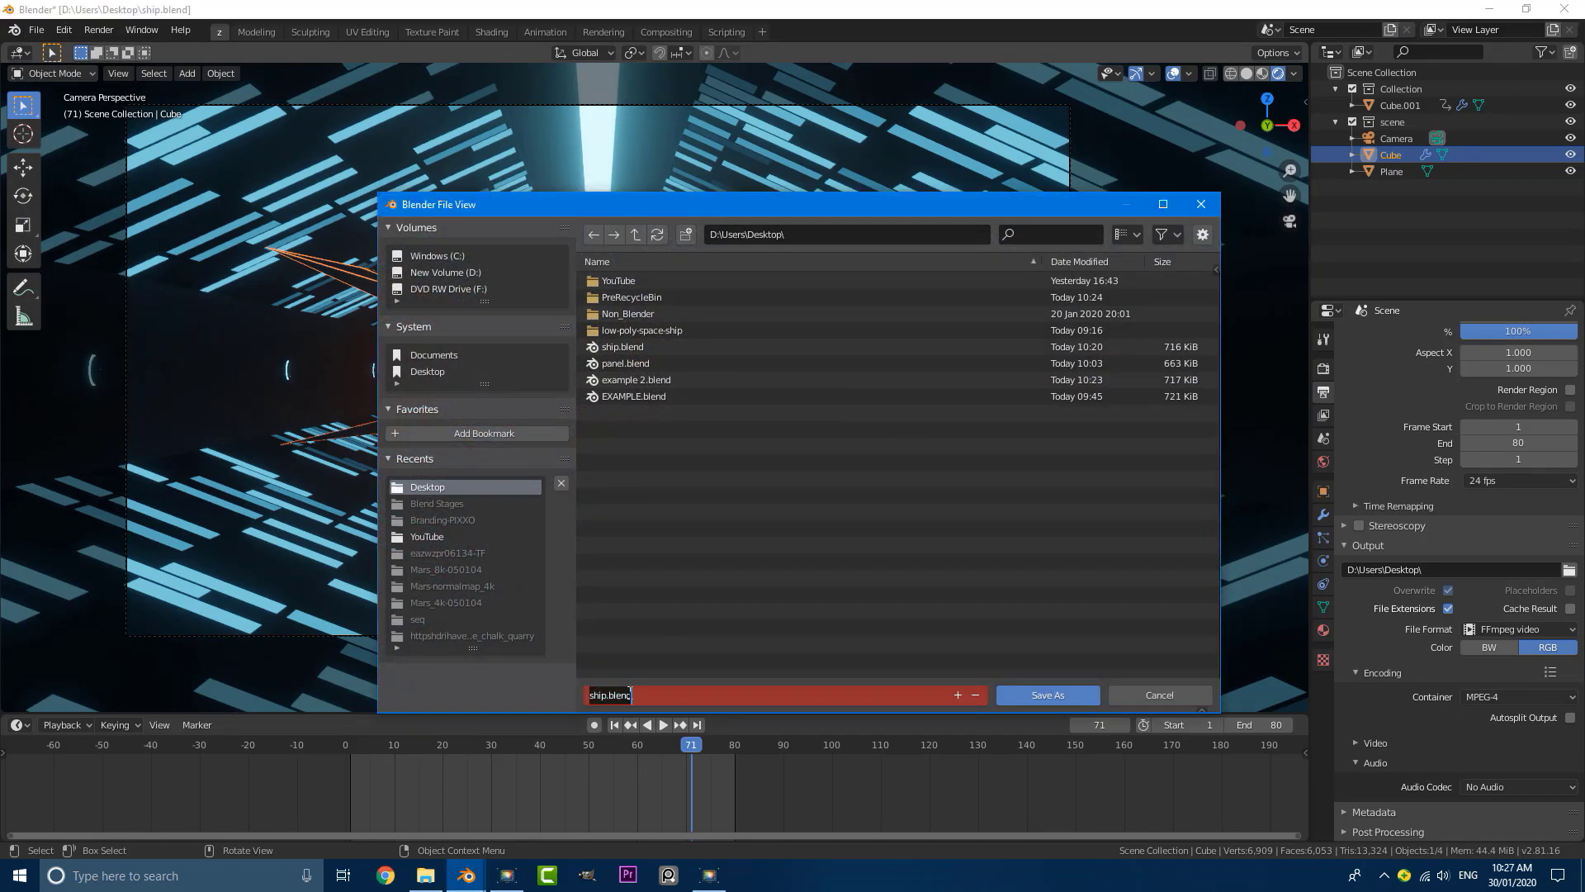
pyautogui.write('animation')
pyautogui.press('Return')
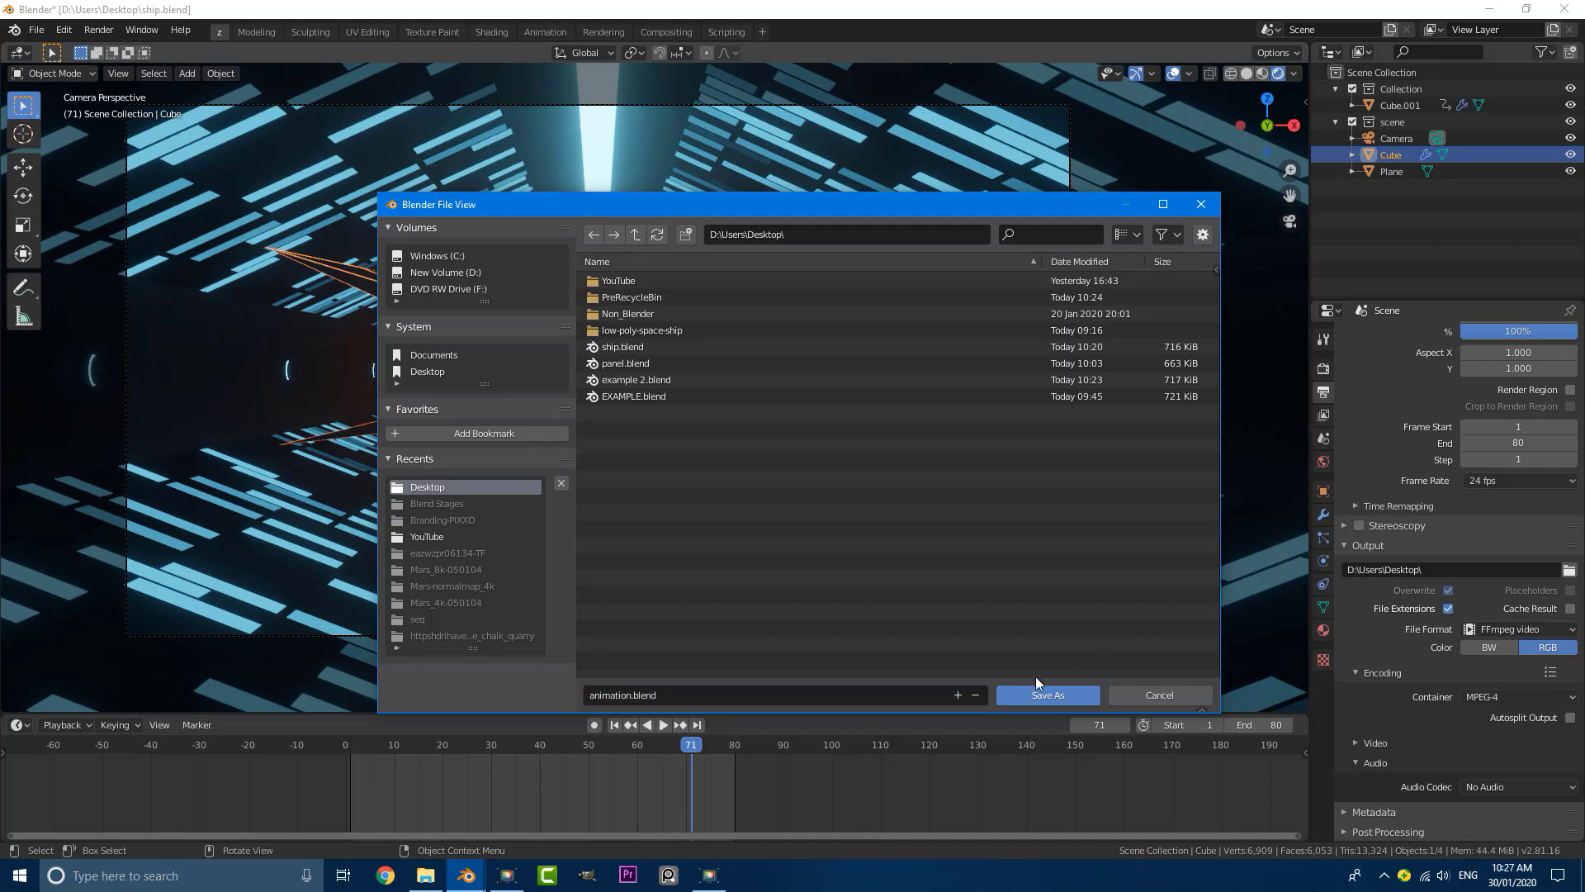
pyautogui.click(1044, 696)
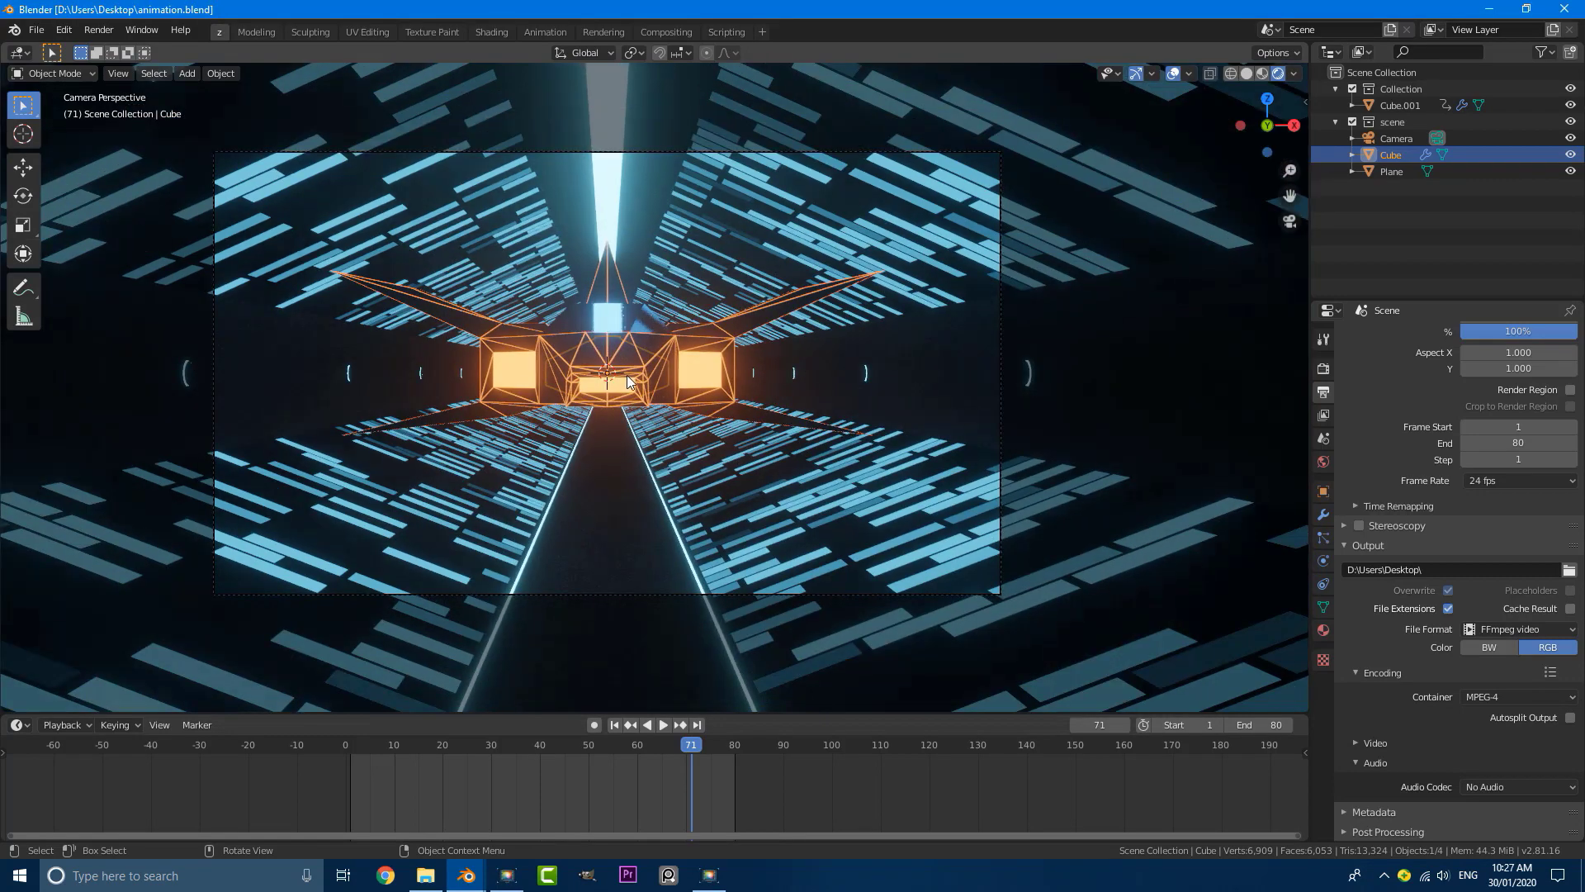
# Step: Switch the viewport to Solid shading and render the full animation
pyautogui.press('z')
pyautogui.click(736, 378)
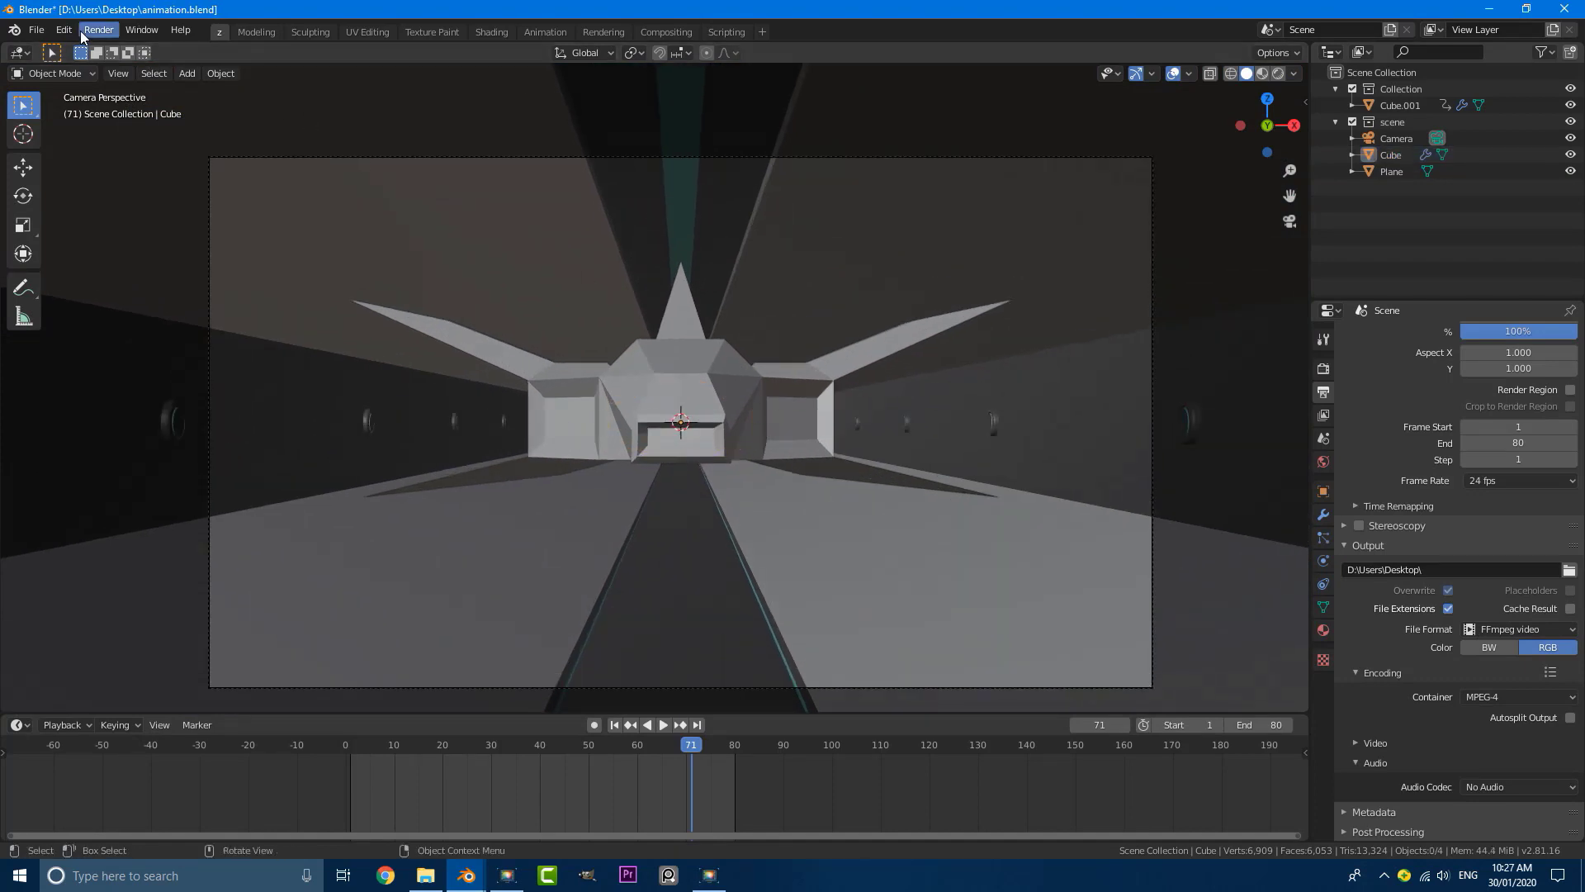
pyautogui.click(107, 30)
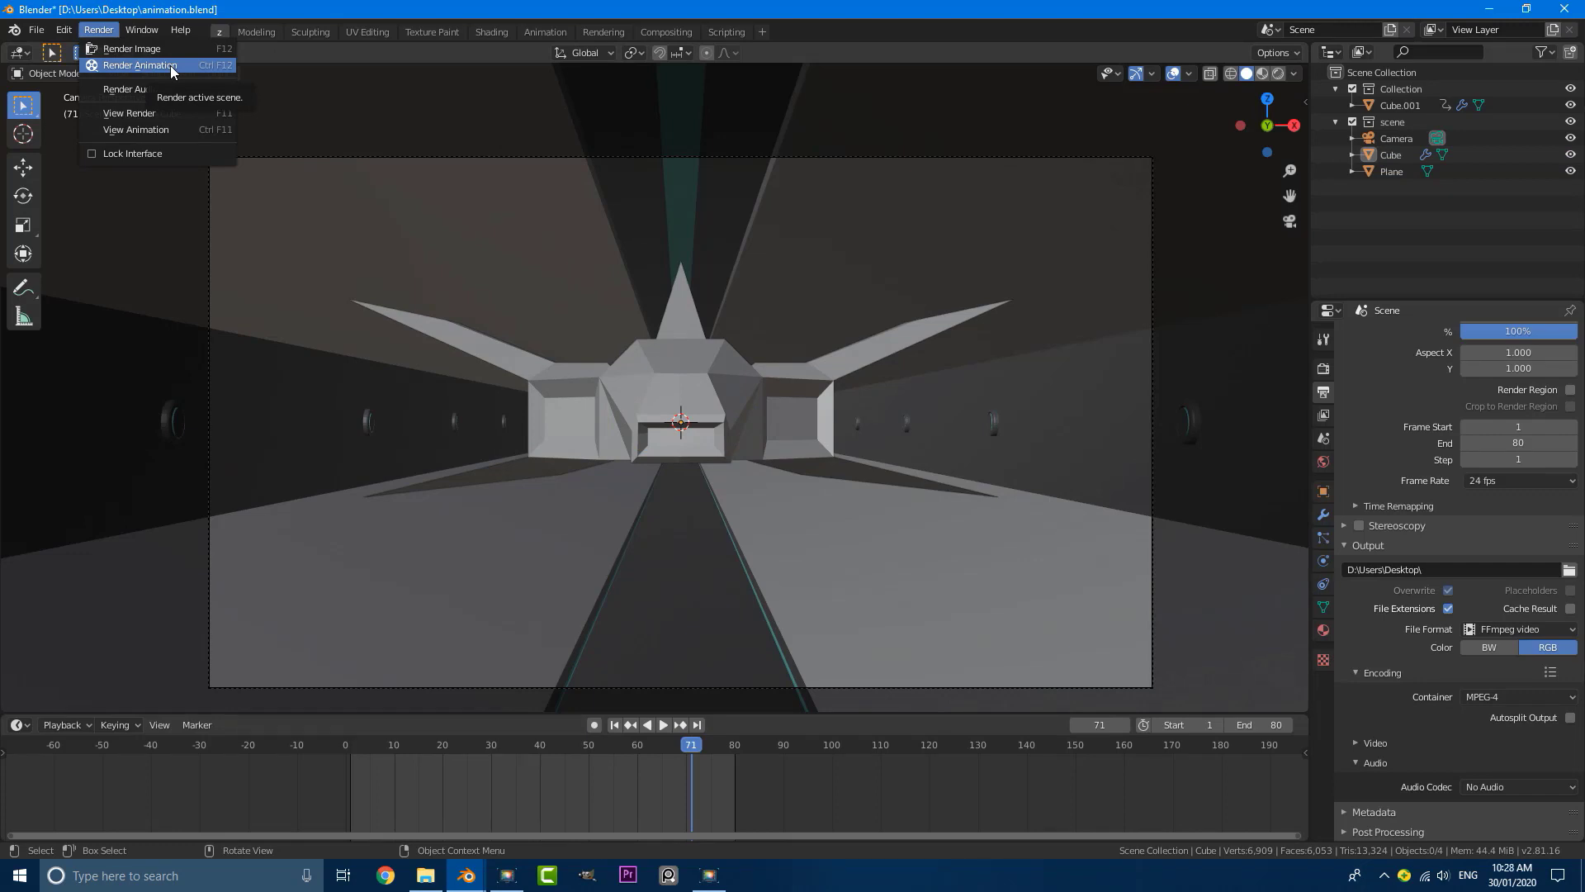
pyautogui.click(139, 65)
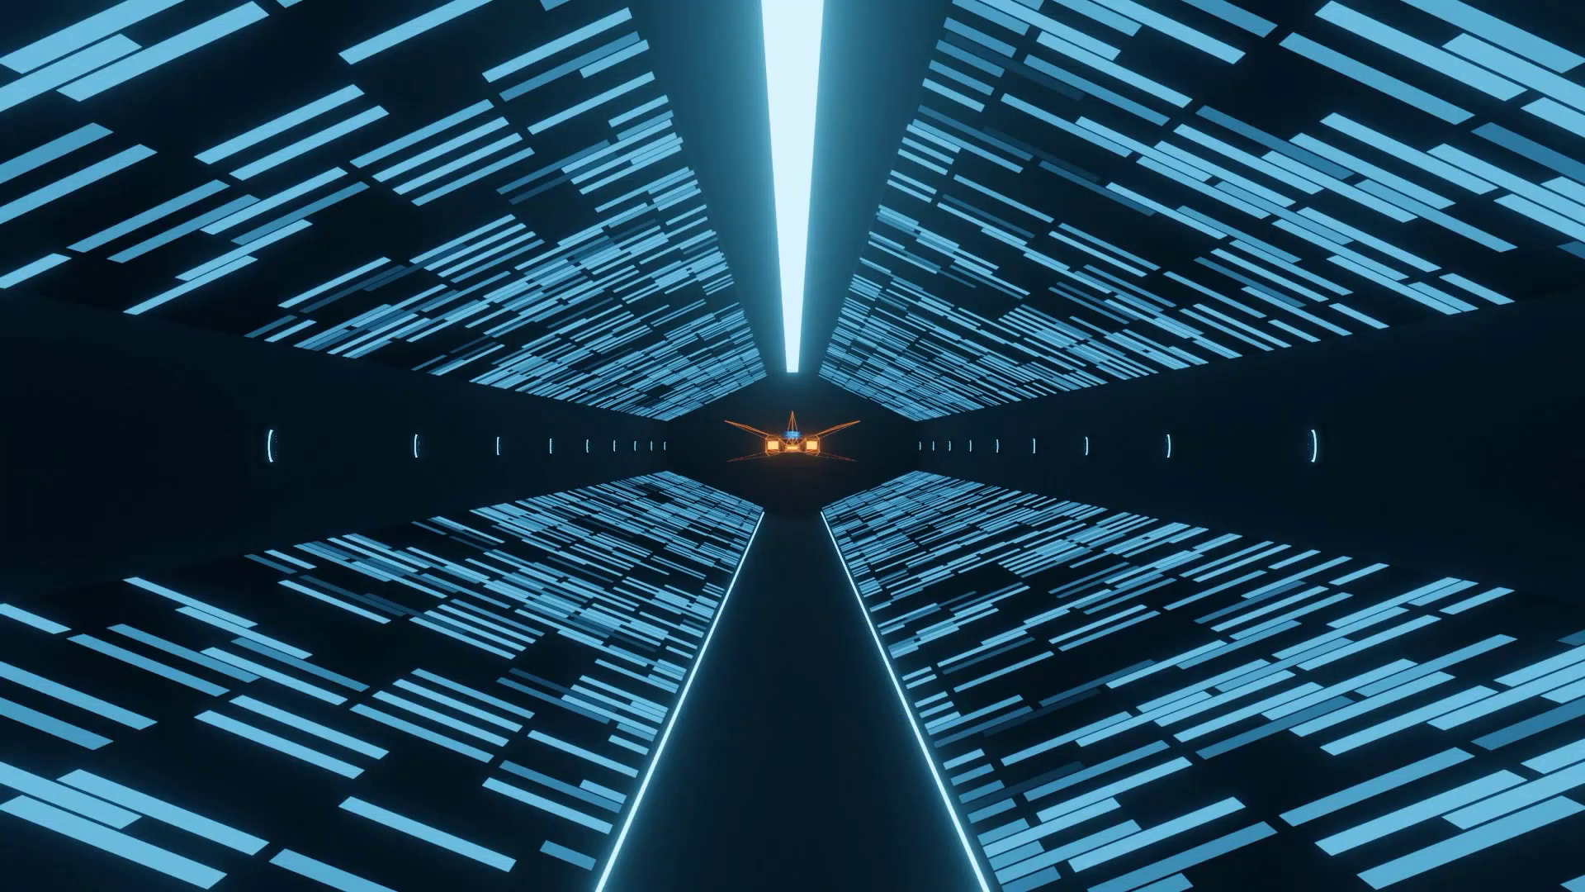